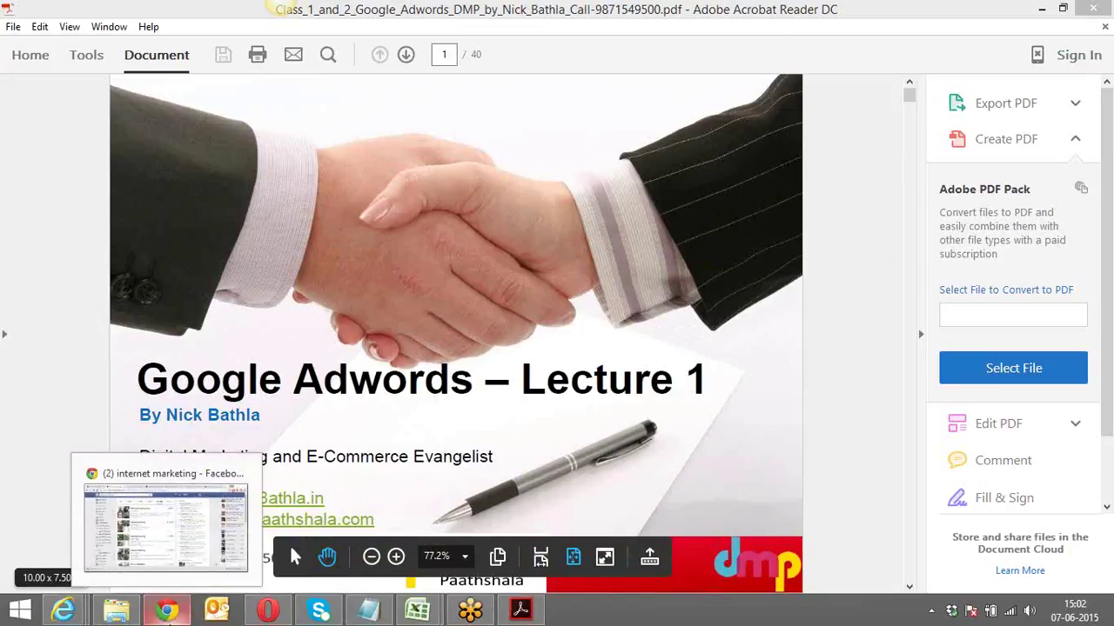
Step: Switch to Chrome and search Google for "buy iphone 6" in a new browser tab
click(169, 613)
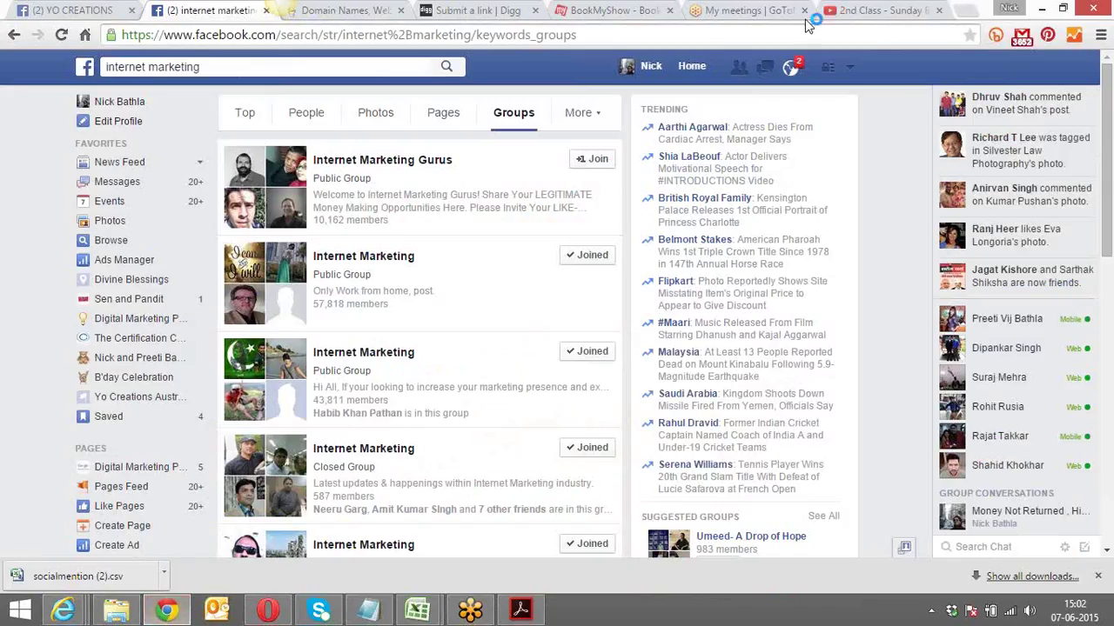
click(966, 10)
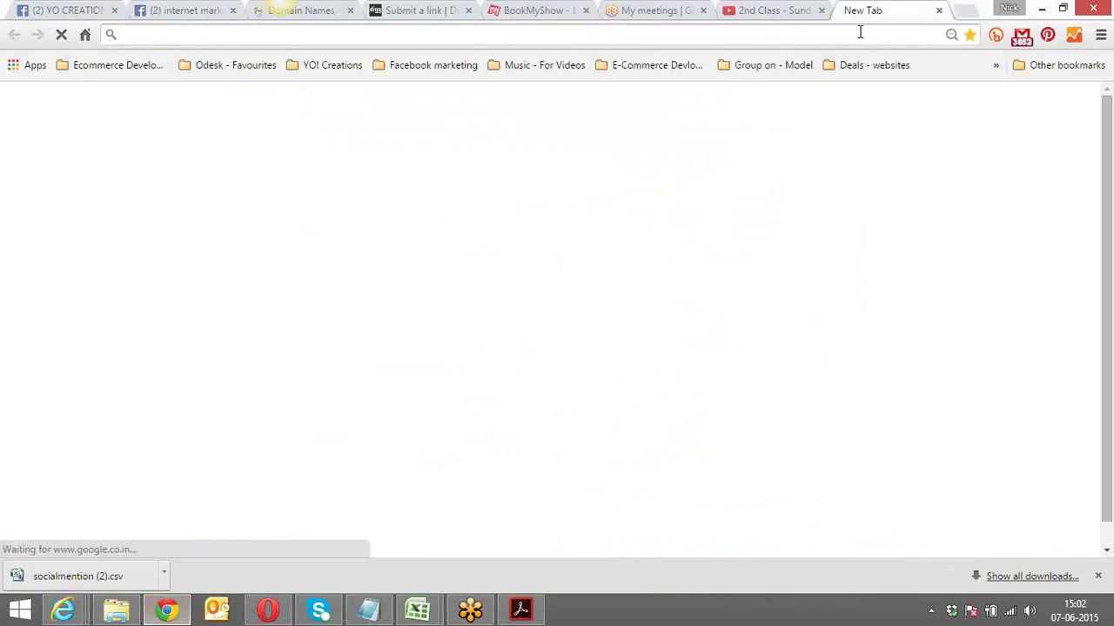
click(416, 299)
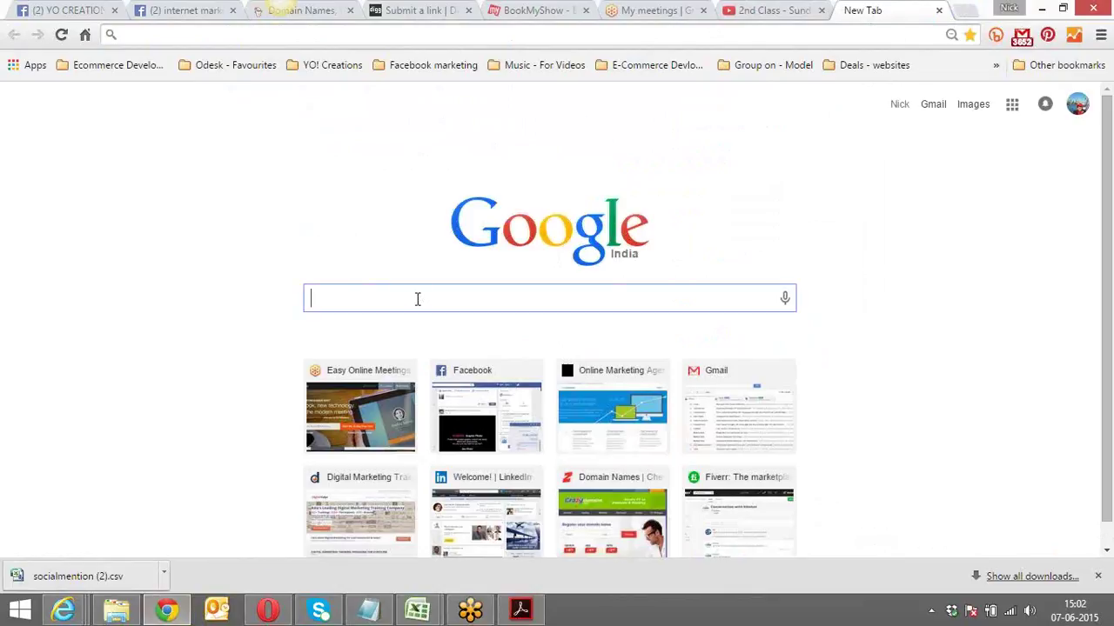
text(buy iphon)
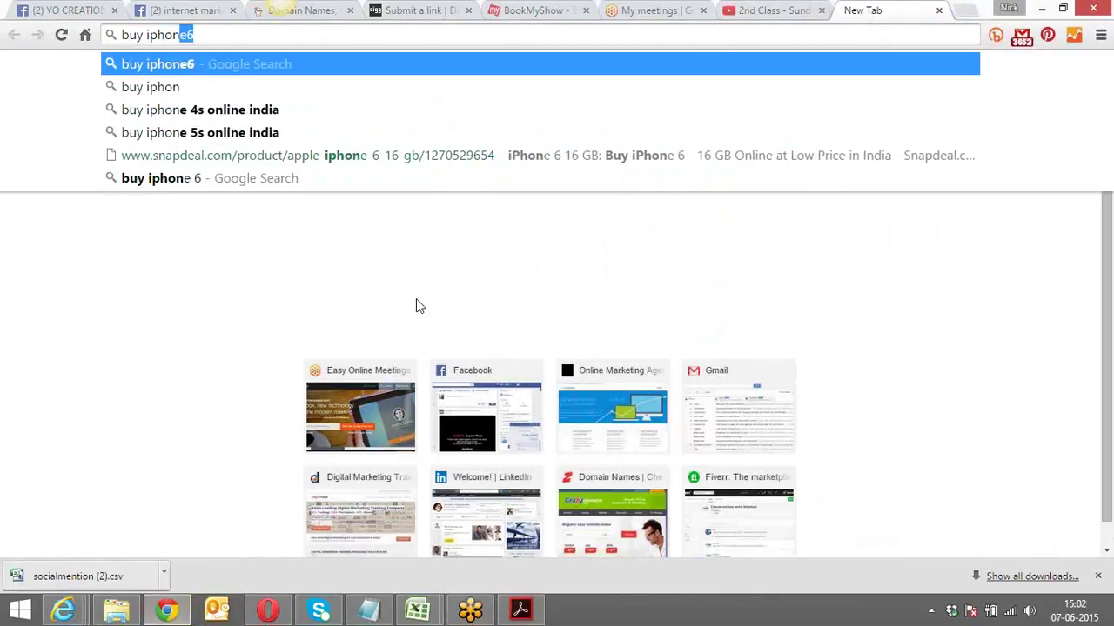
text(e 6)
key(Return)
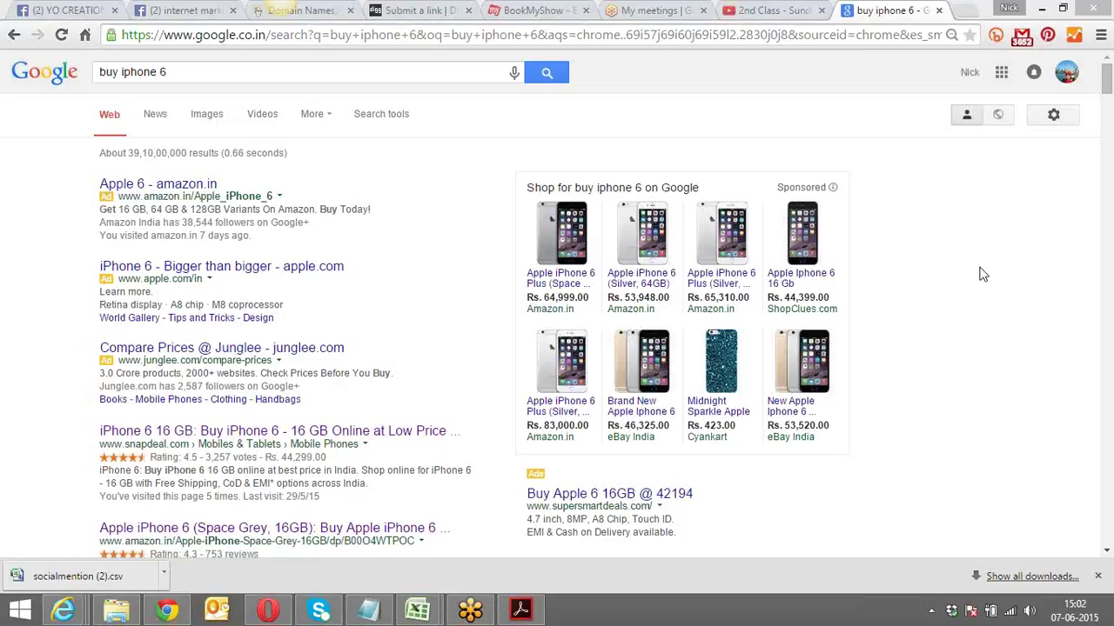
Step: Return to the Google Adwords lecture PDF in Acrobat Reader and go through the slides to page 11, "Where does all this begin?"
key(alt+Tab)
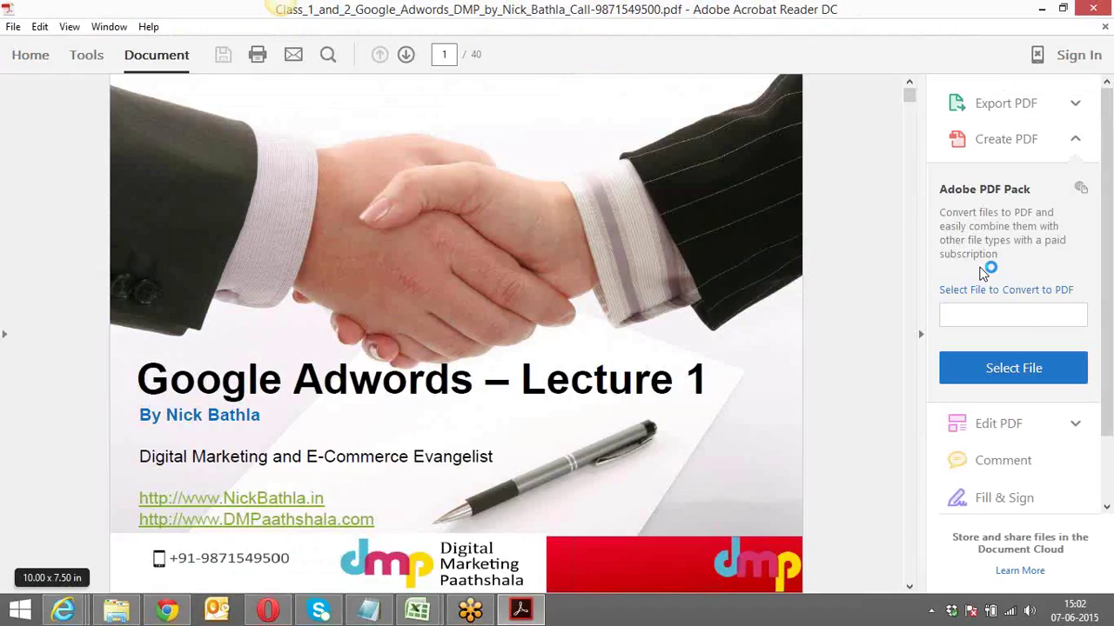
key(alt+Tab)
key(alt+Tab)
scroll(511, 396, down, 5)
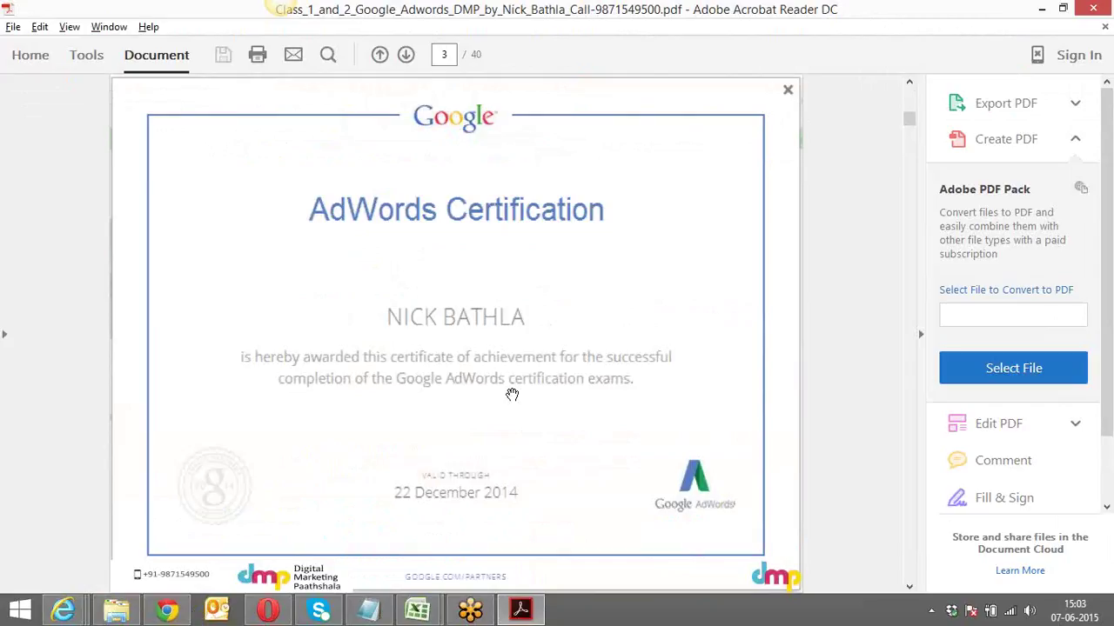
scroll(512, 394, down, 2)
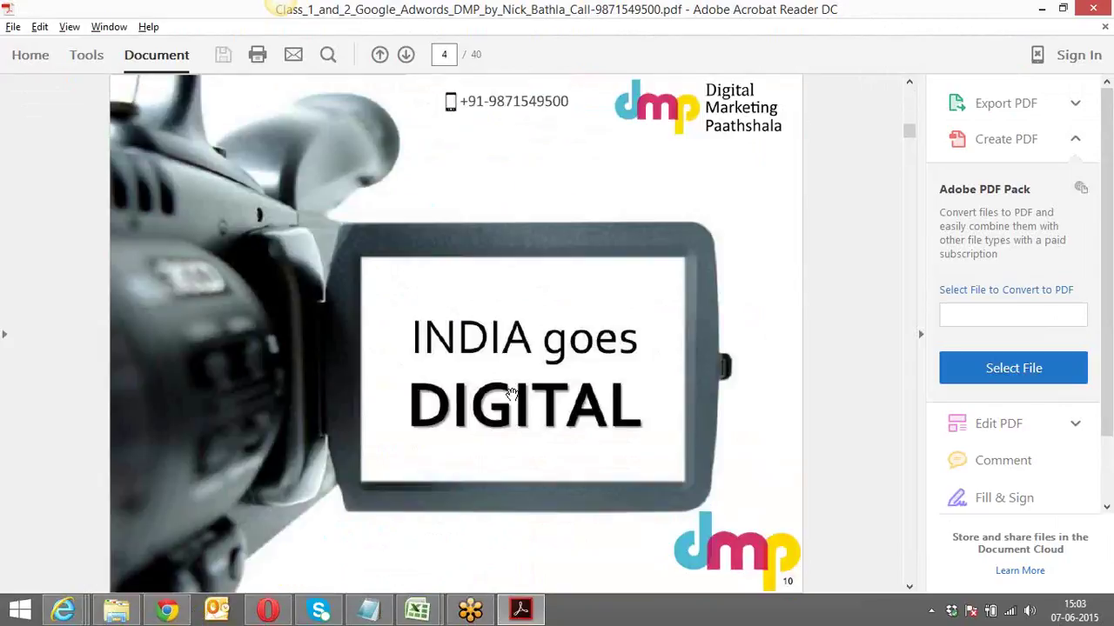
scroll(511, 394, down, 2)
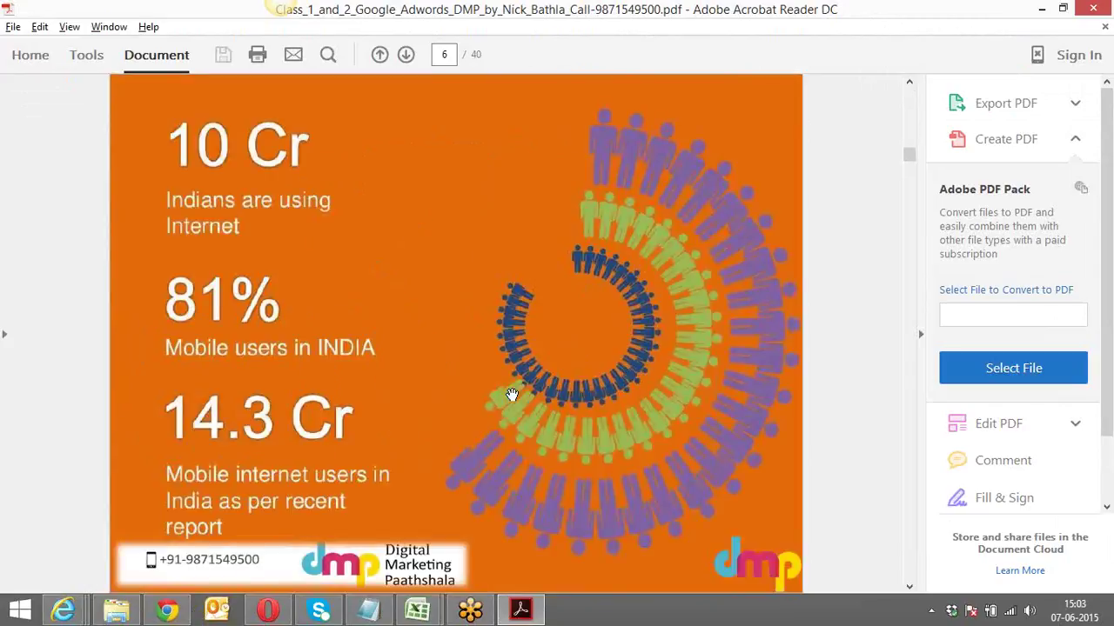
scroll(511, 395, up, 2)
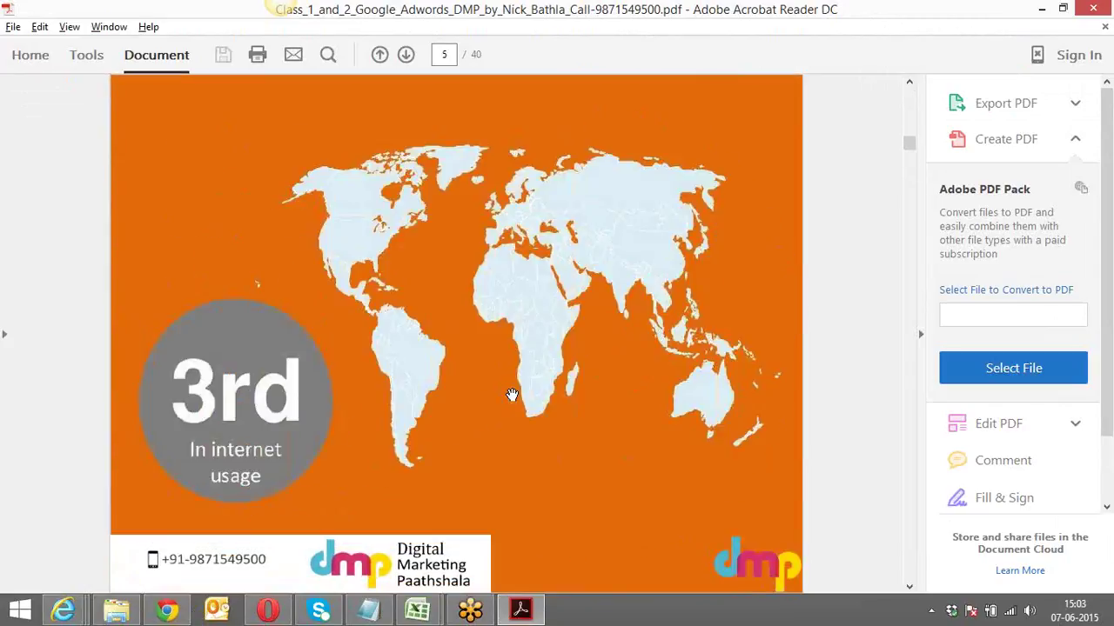
scroll(512, 394, down, 1)
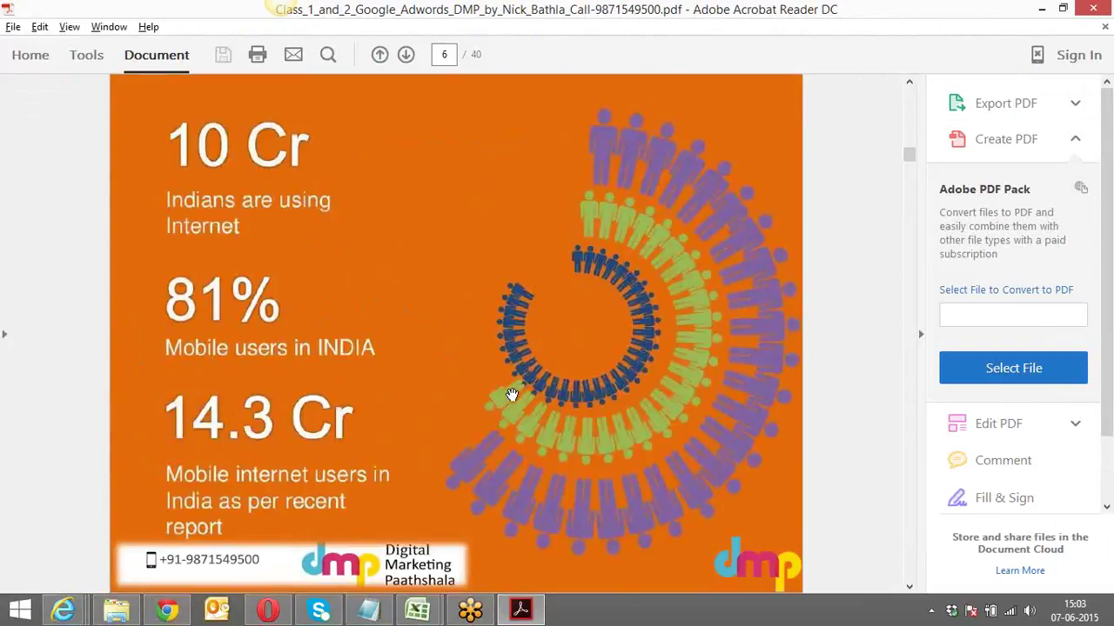
scroll(511, 394, down, 1)
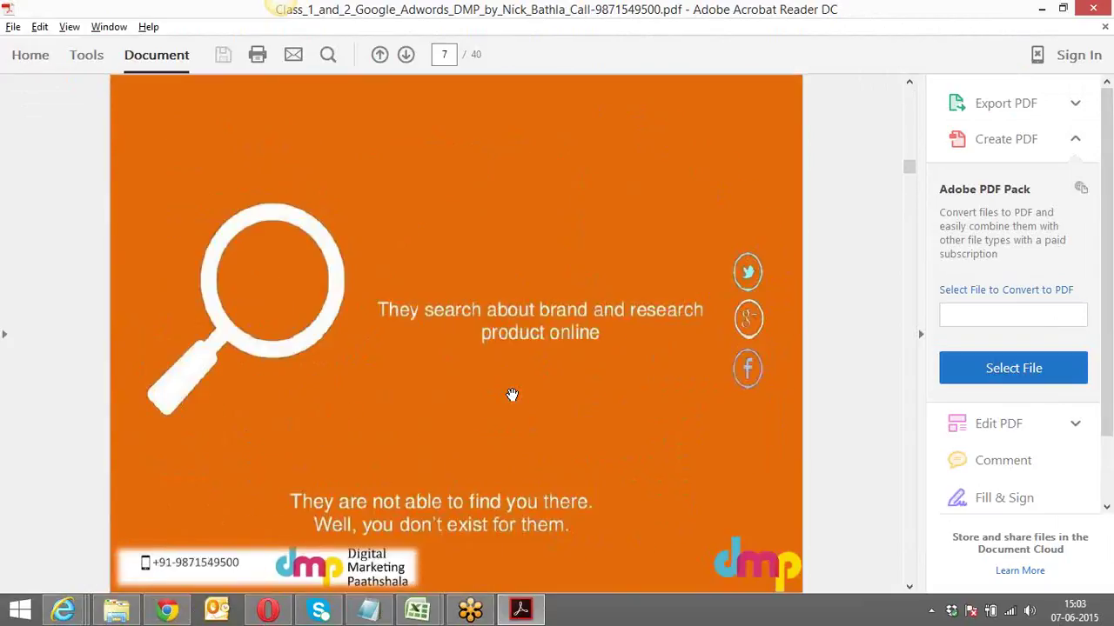
scroll(511, 394, down, 3)
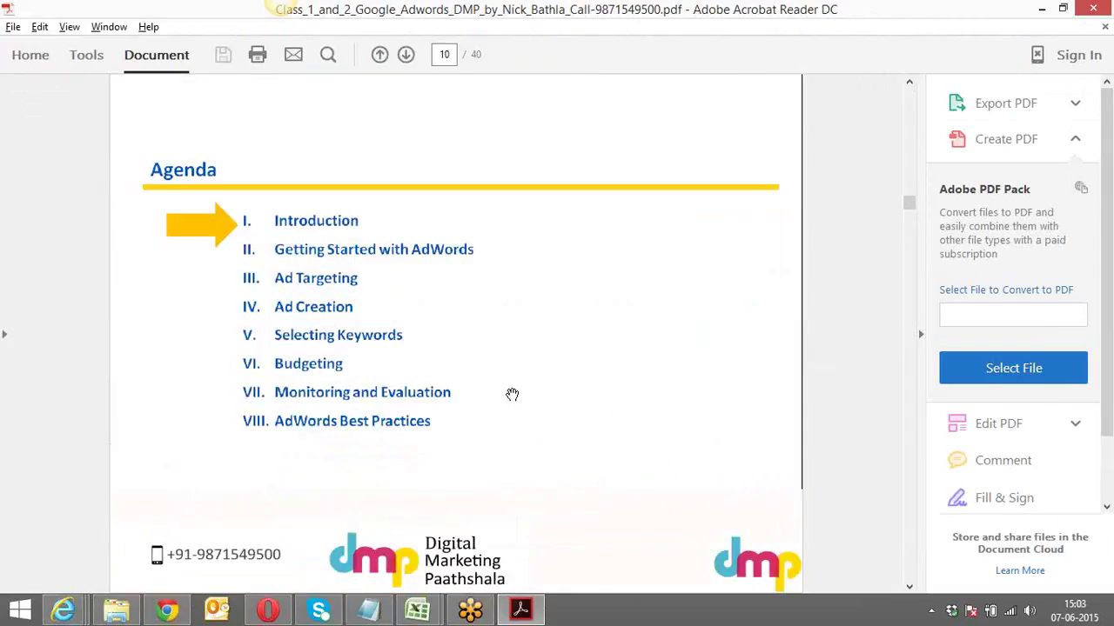
scroll(512, 394, down, 1)
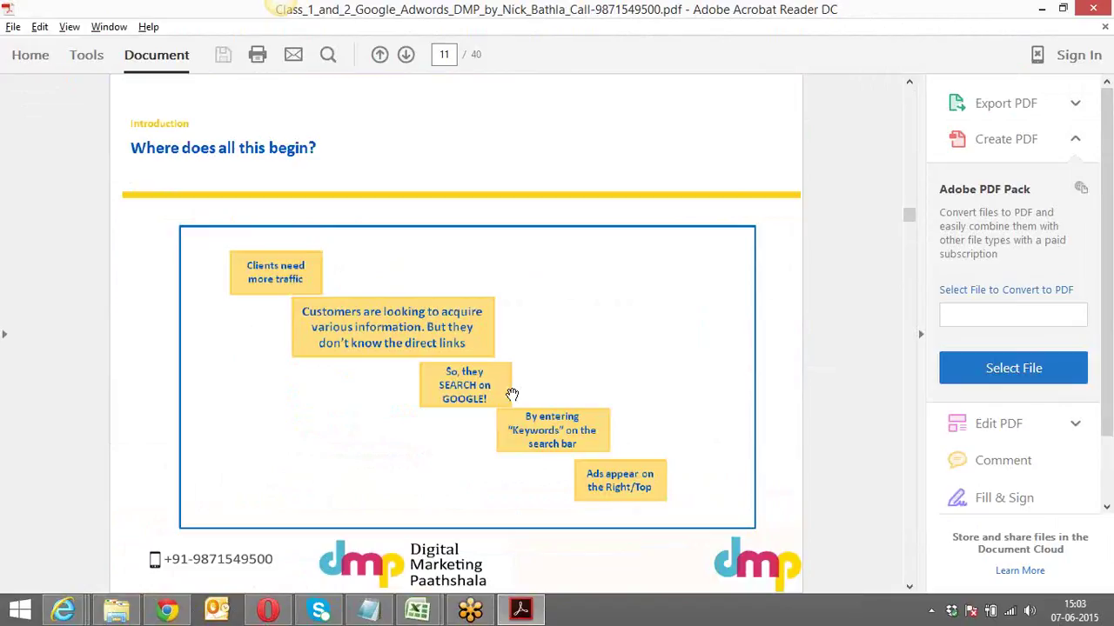
Step: Switch to Chrome and examine the sponsored ads, shopping listings and organic results for "buy iphone 6"
key(alt+Tab)
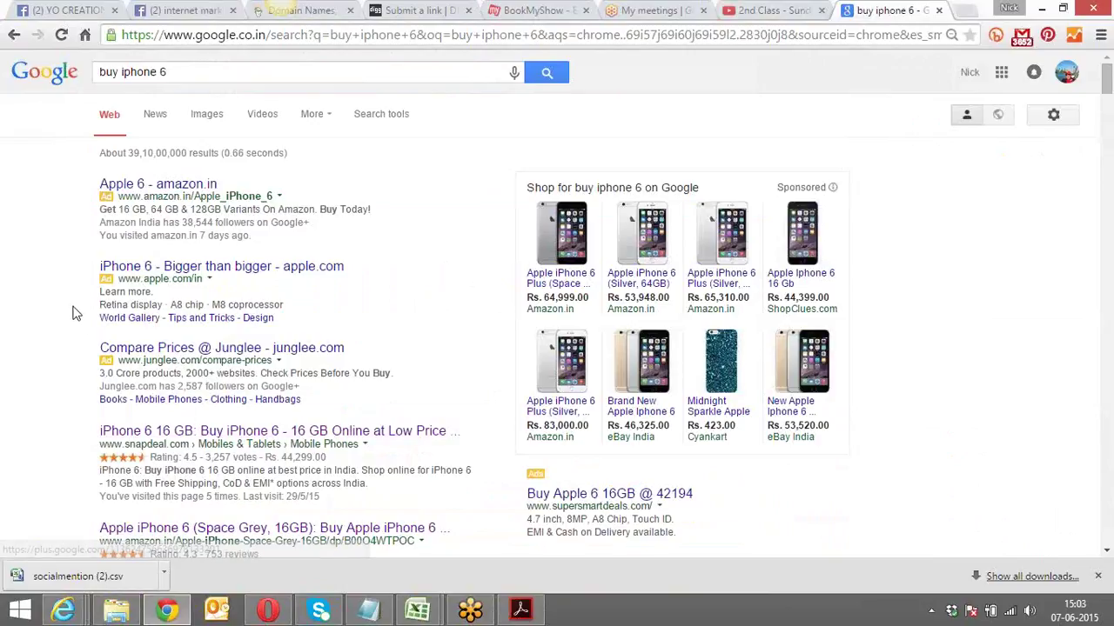
scroll(74, 311, down, 5)
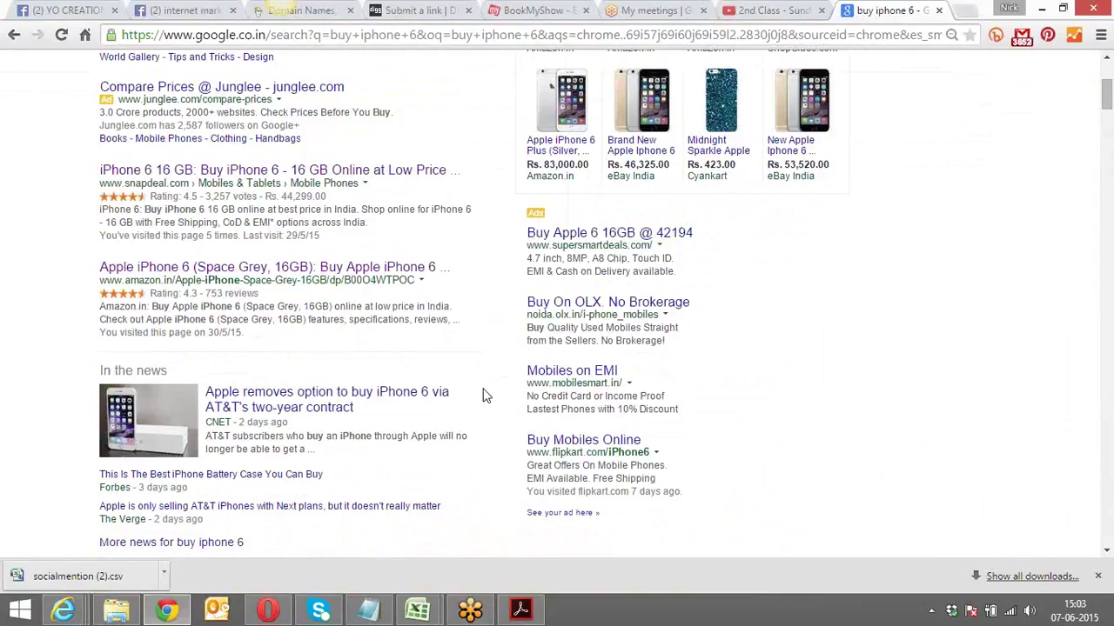
scroll(485, 394, up, 5)
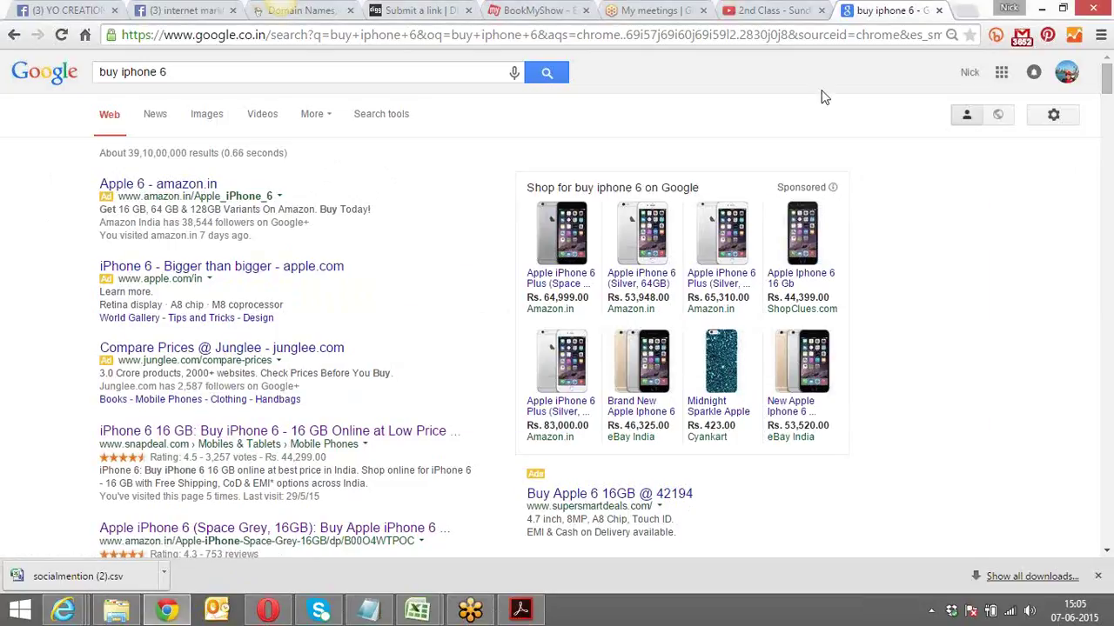
Step: Switch to Internet Explorer and load adwords.google.com in the browser tab whose page can't be displayed
click(164, 612)
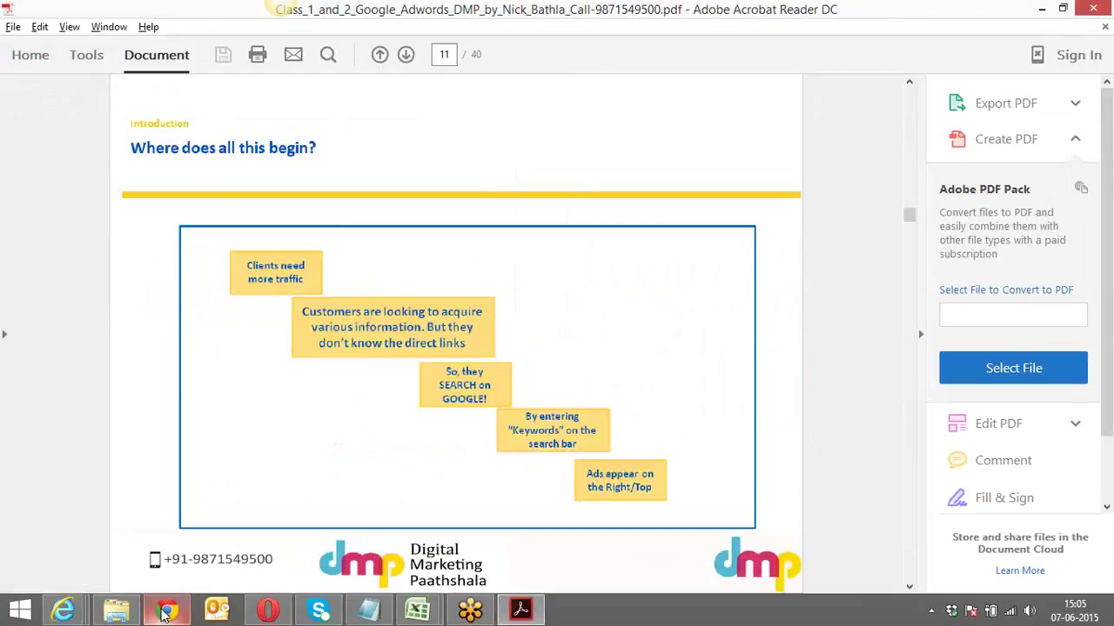
mouse_move(66, 612)
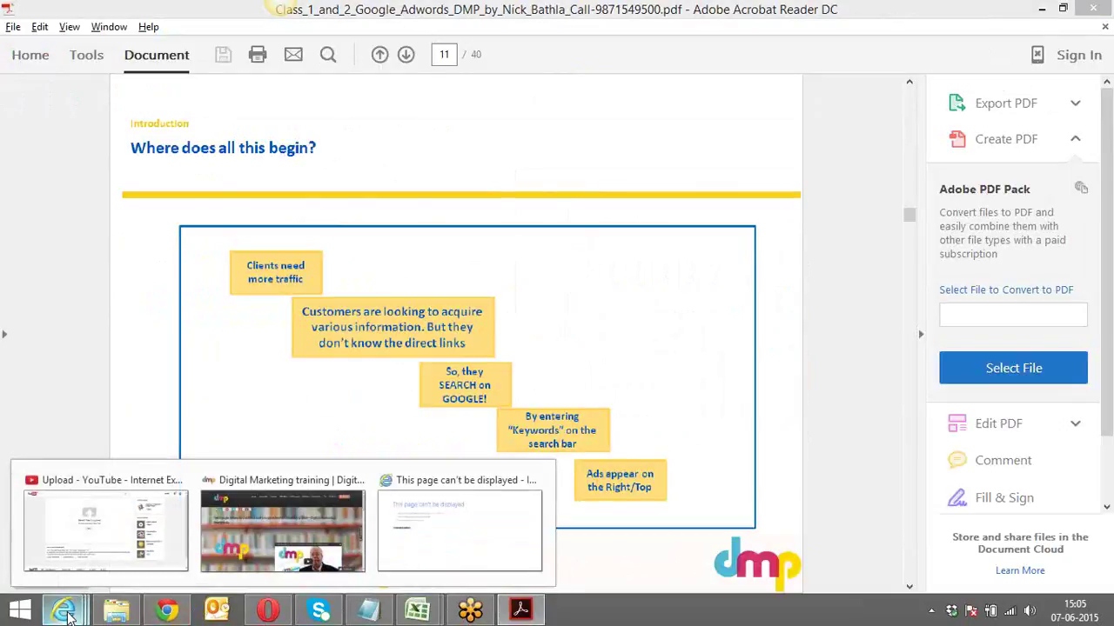
click(94, 537)
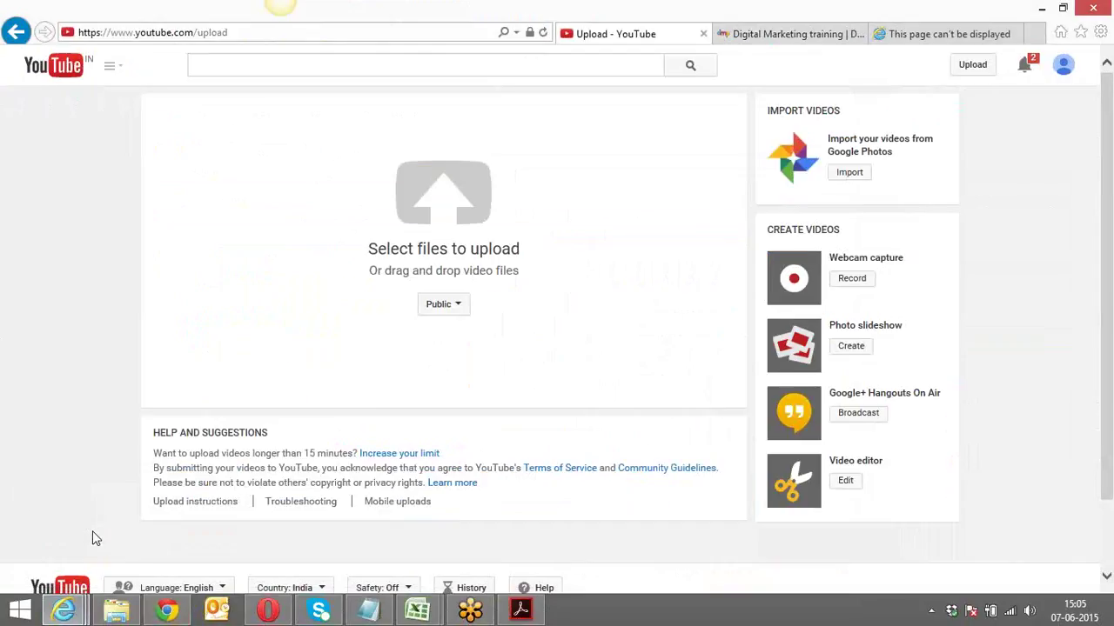
click(955, 35)
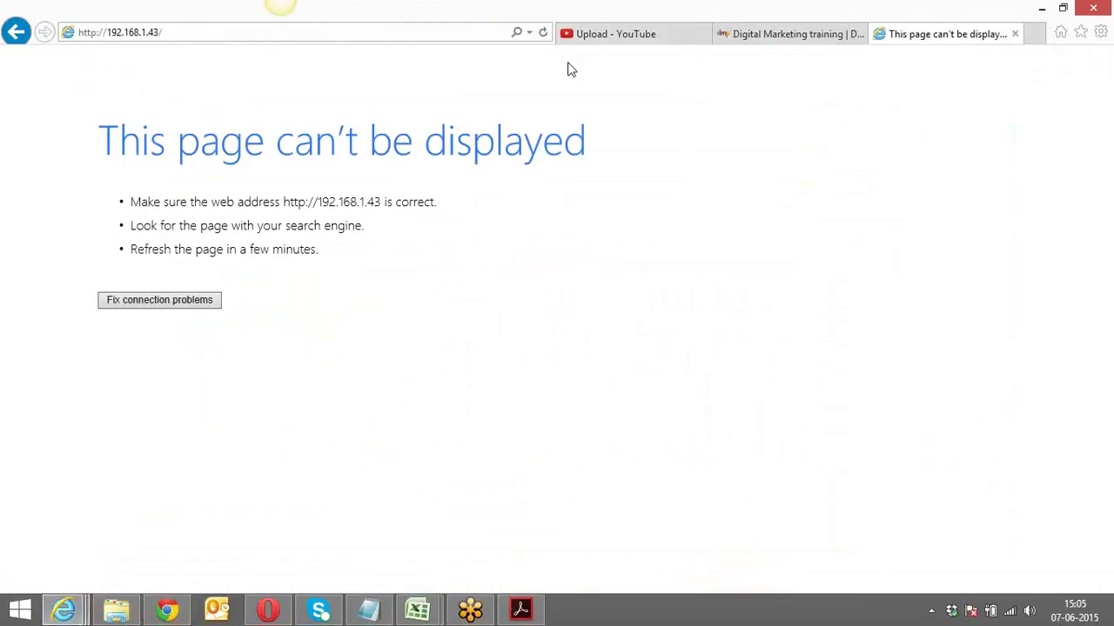
click(412, 35)
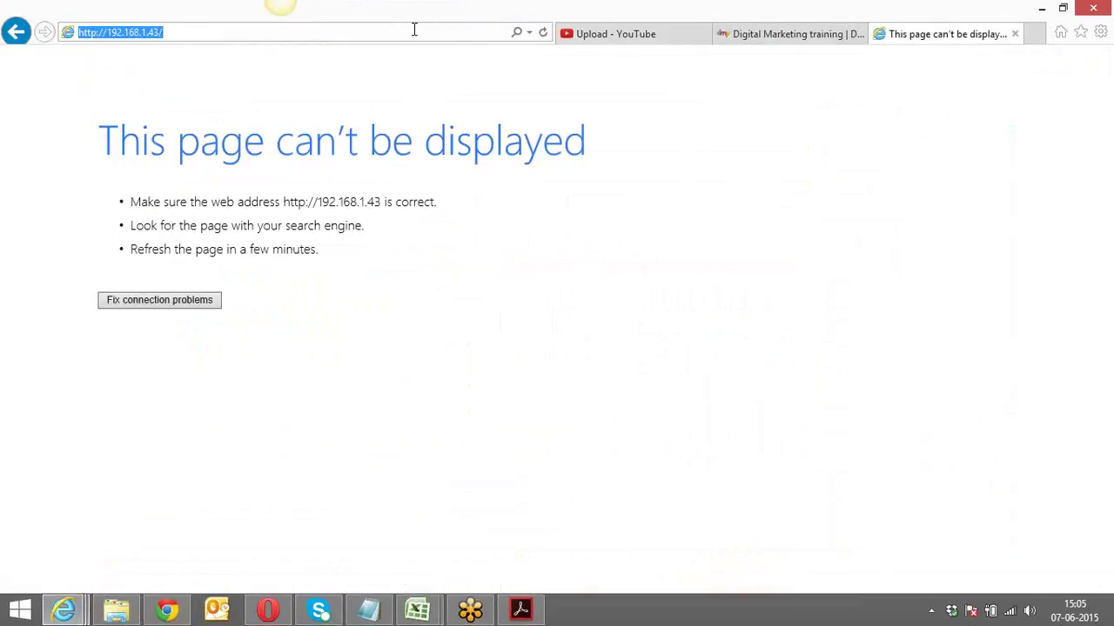
text(adwords.google.com)
key(Return)
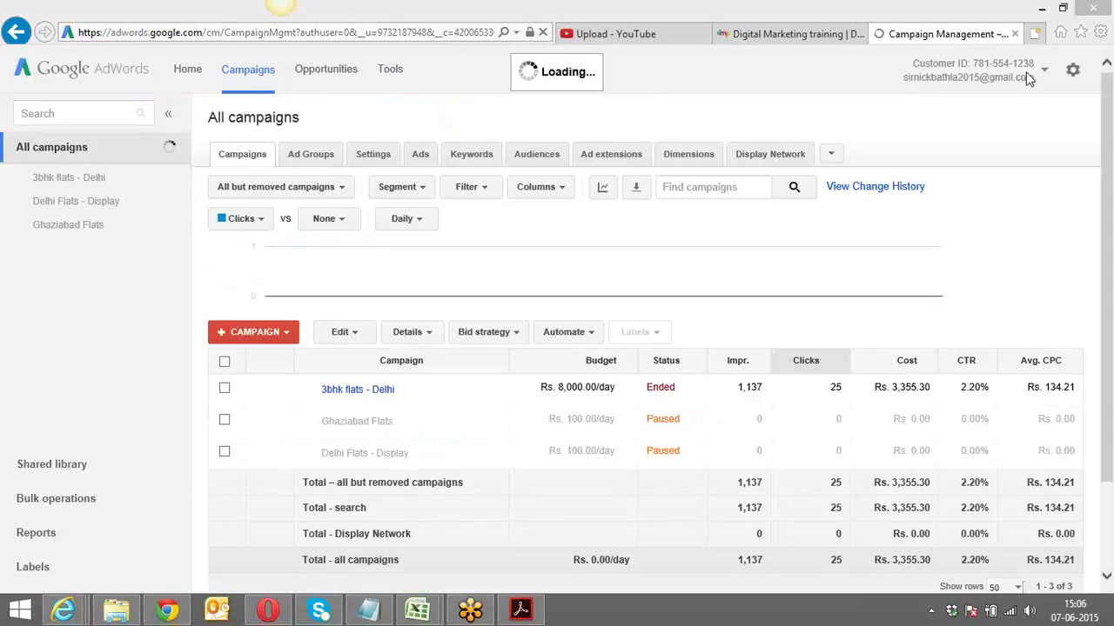
Step: Sign out of the current AdWords account and sign in with the first saved Google account, entering its account password
click(1001, 75)
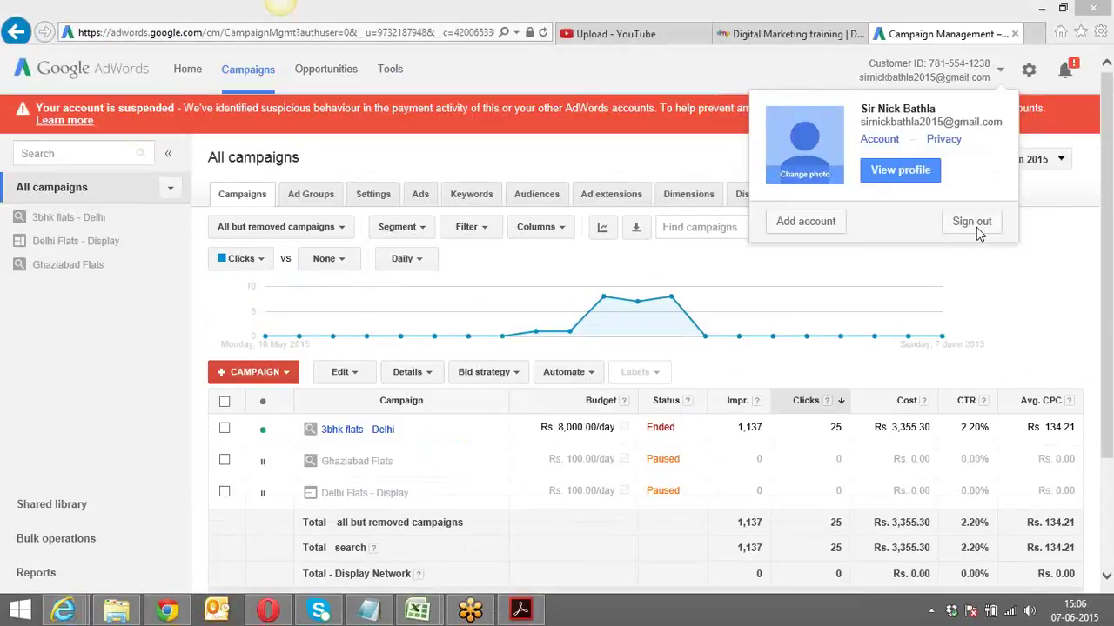
click(976, 225)
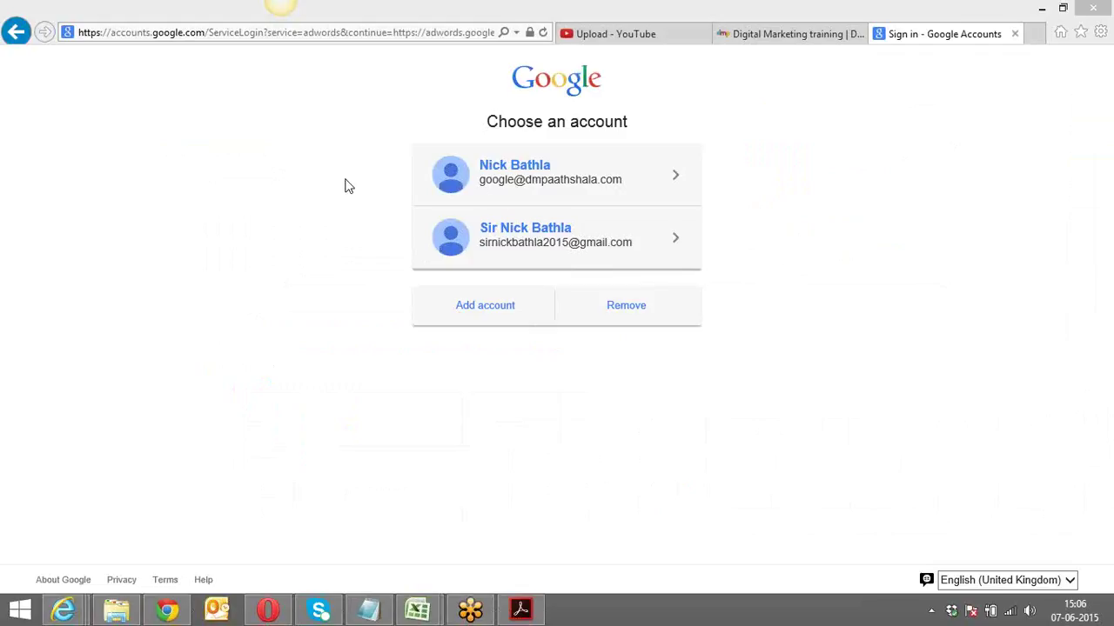
click(529, 182)
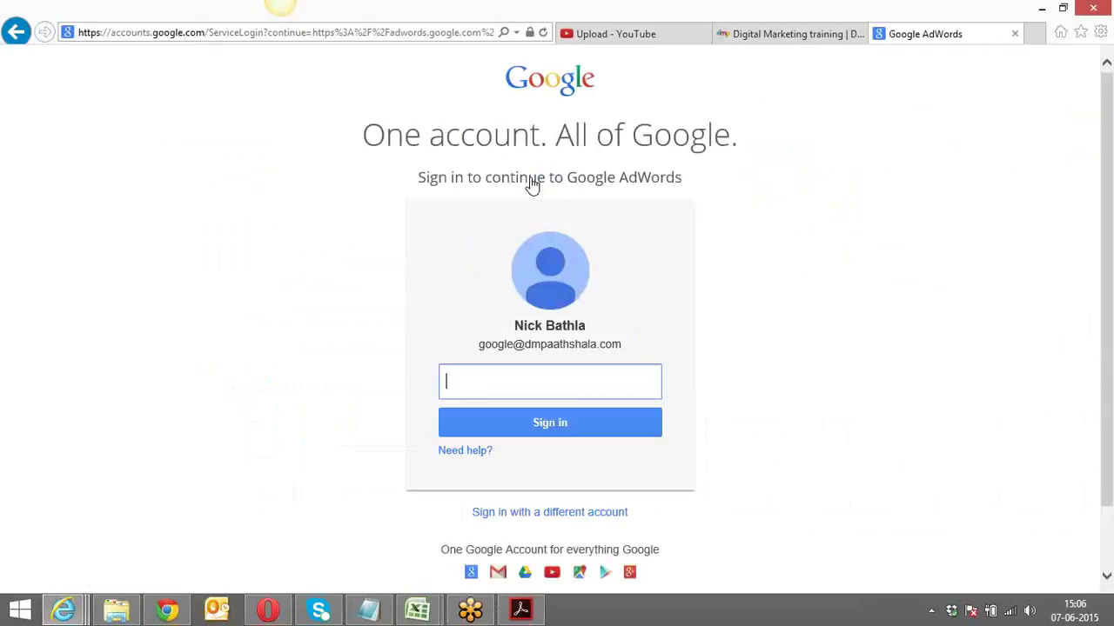
text(••••••••••••••)
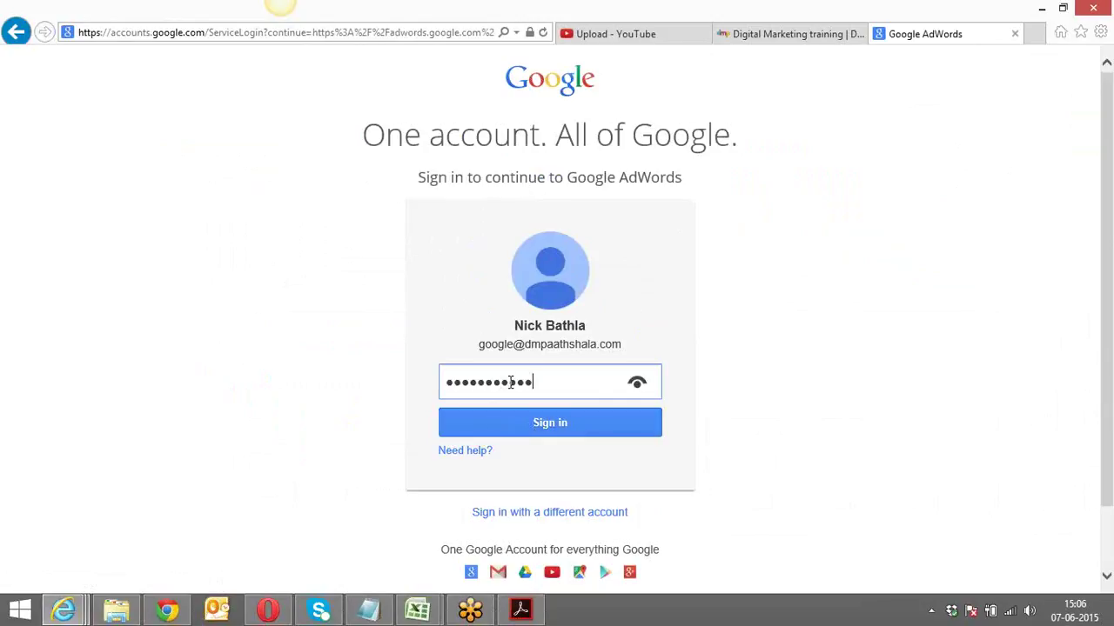
text(•)
click(507, 422)
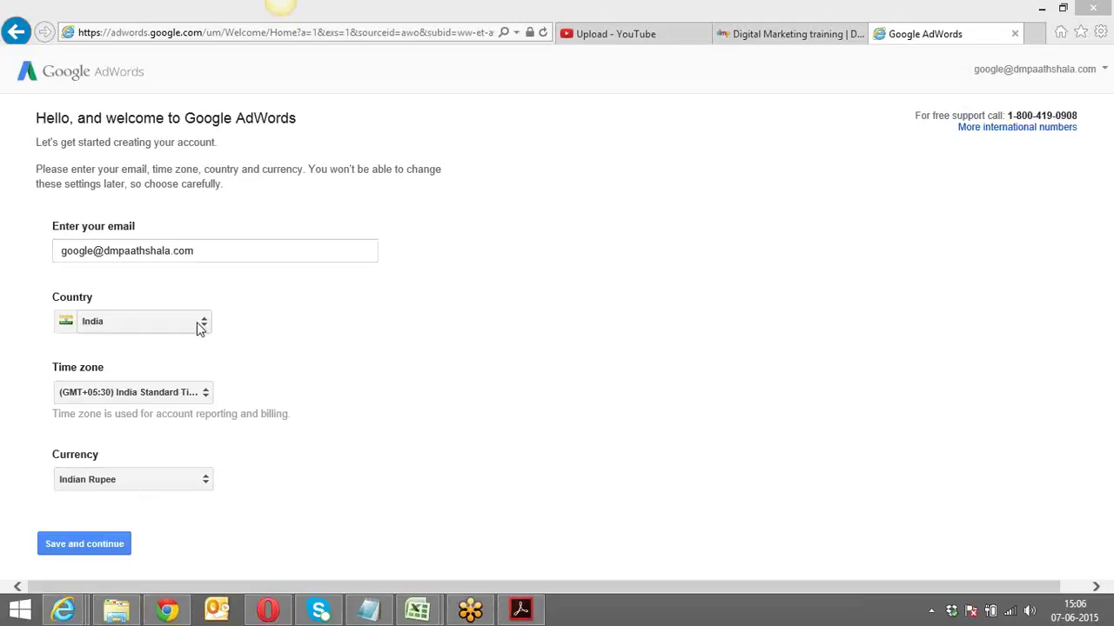
Step: Set the new AdWords account's country to Canada, then save the setup form and continue
click(206, 325)
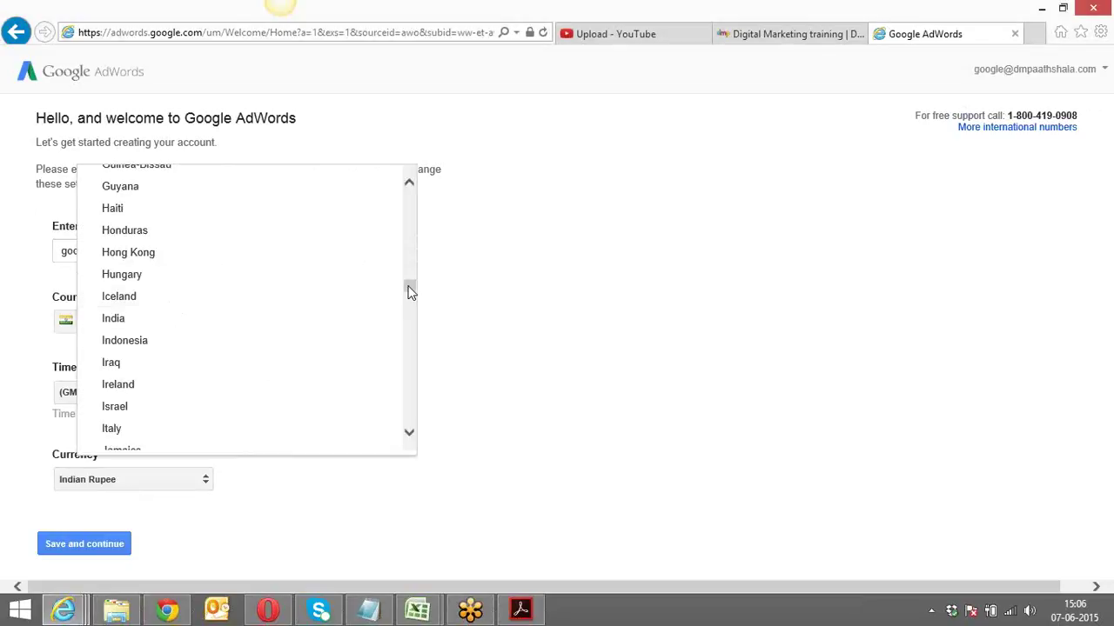
drag(409, 291, 409, 237)
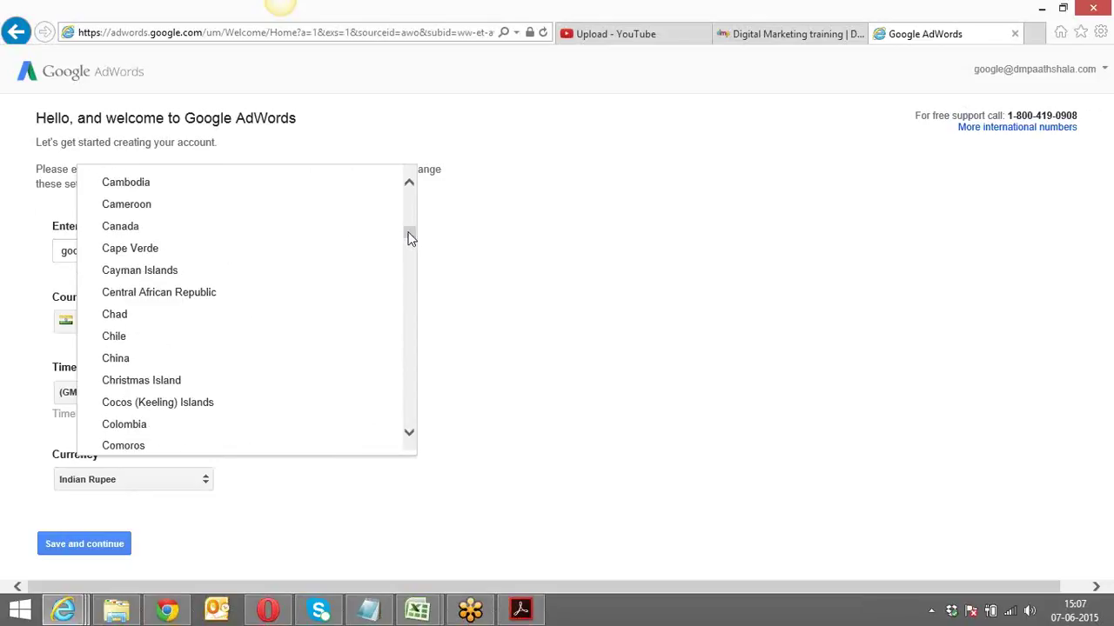
click(293, 228)
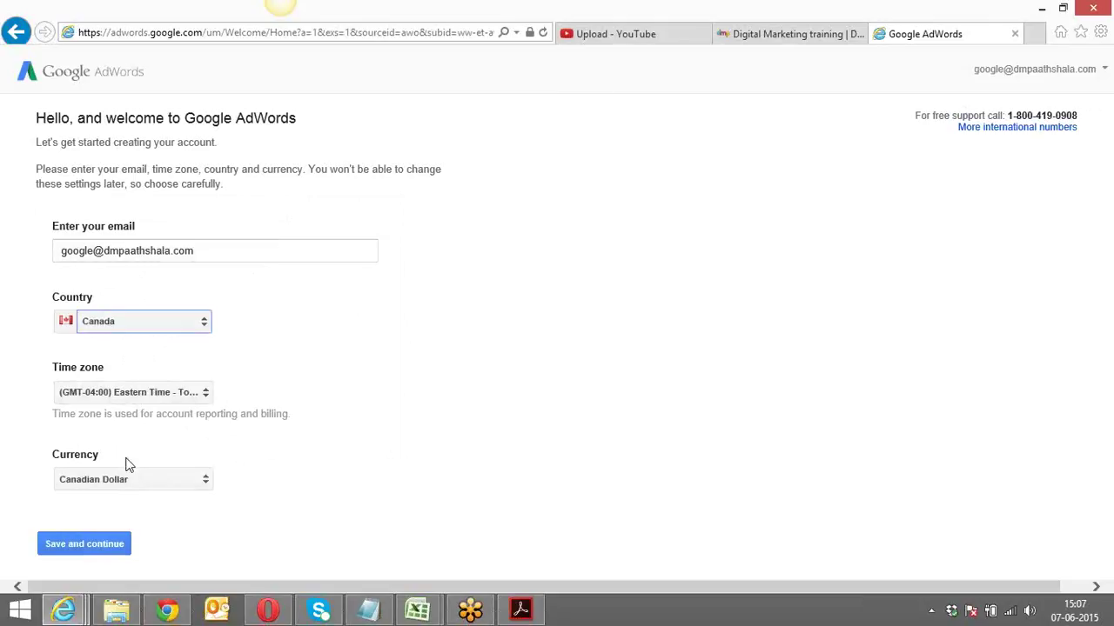
click(84, 546)
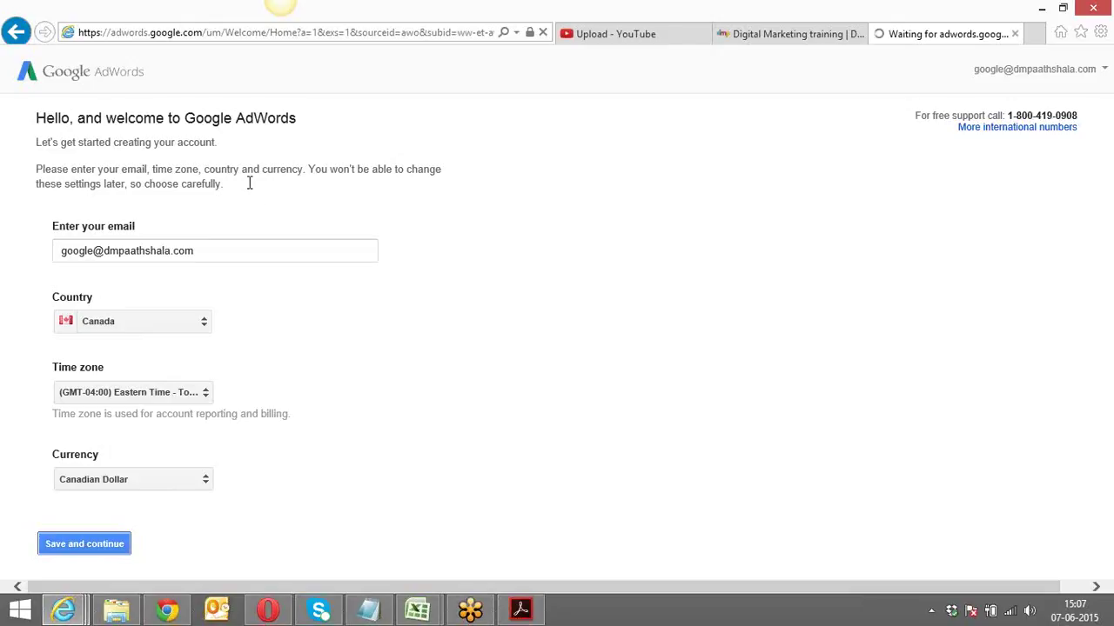
Step: Switch to Chrome's "buy iphone 6" results and highlight the search query and the Amazon ad above the organic results
click(165, 611)
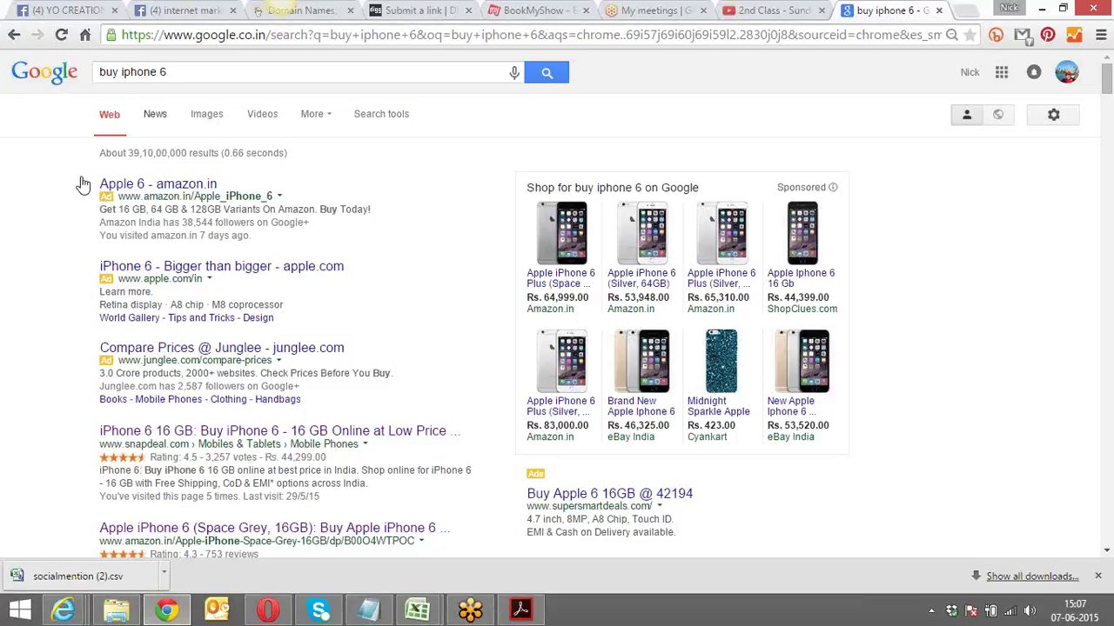
click(195, 72)
click(55, 166)
drag(249, 235, 98, 183)
click(54, 195)
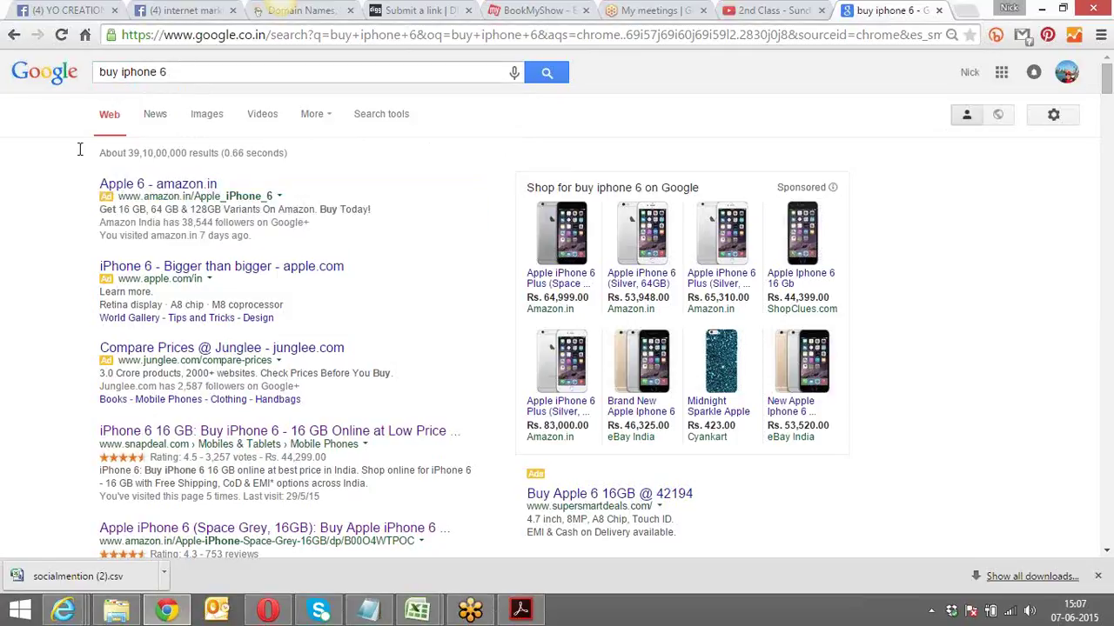
click(182, 72)
drag(183, 71, 96, 73)
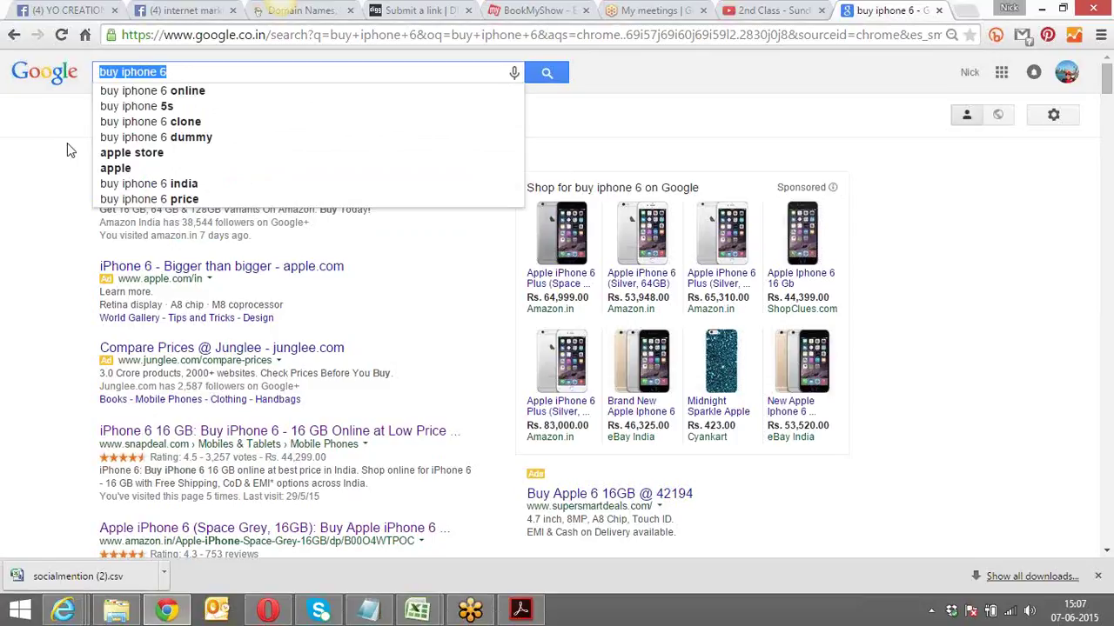
Step: Switch to the Digital Marketing Paathshala website in Internet Explorer and highlight its web address
click(63, 174)
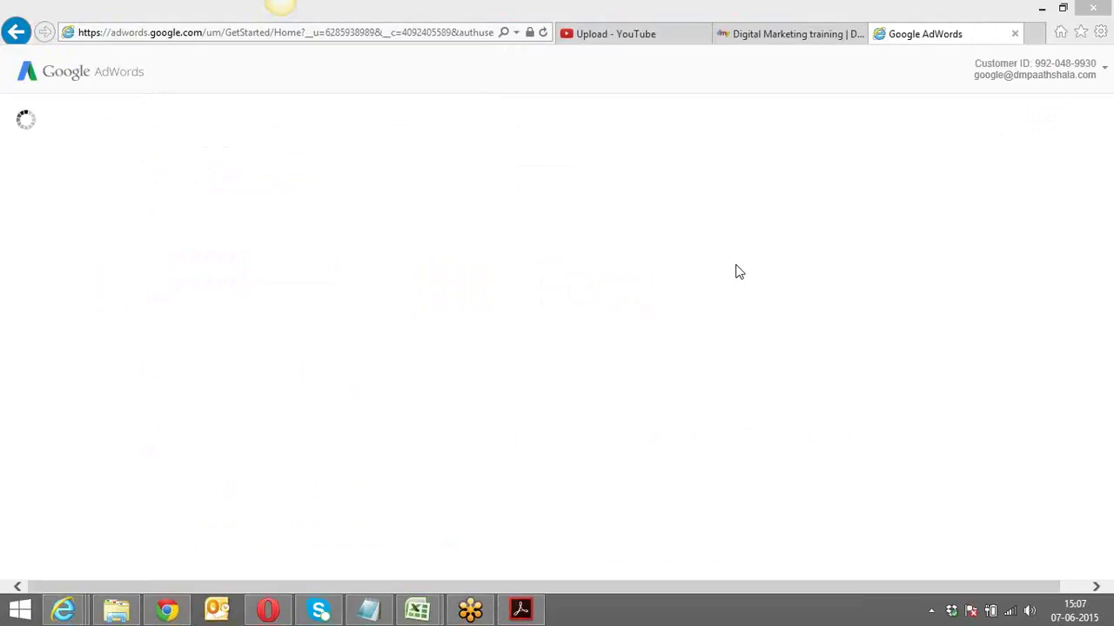
click(785, 39)
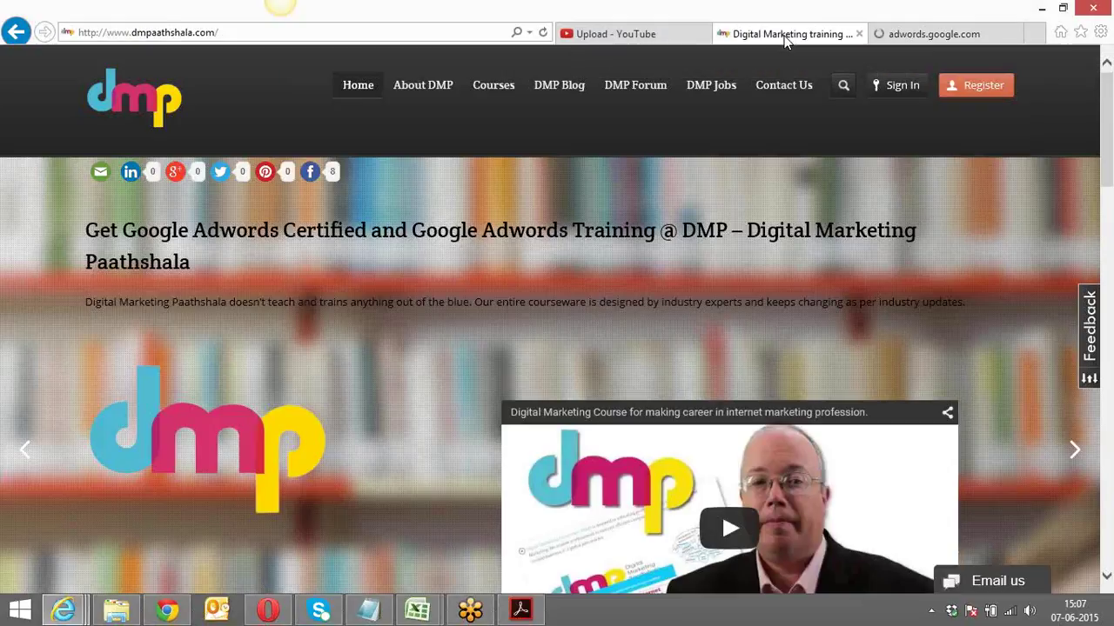
click(243, 31)
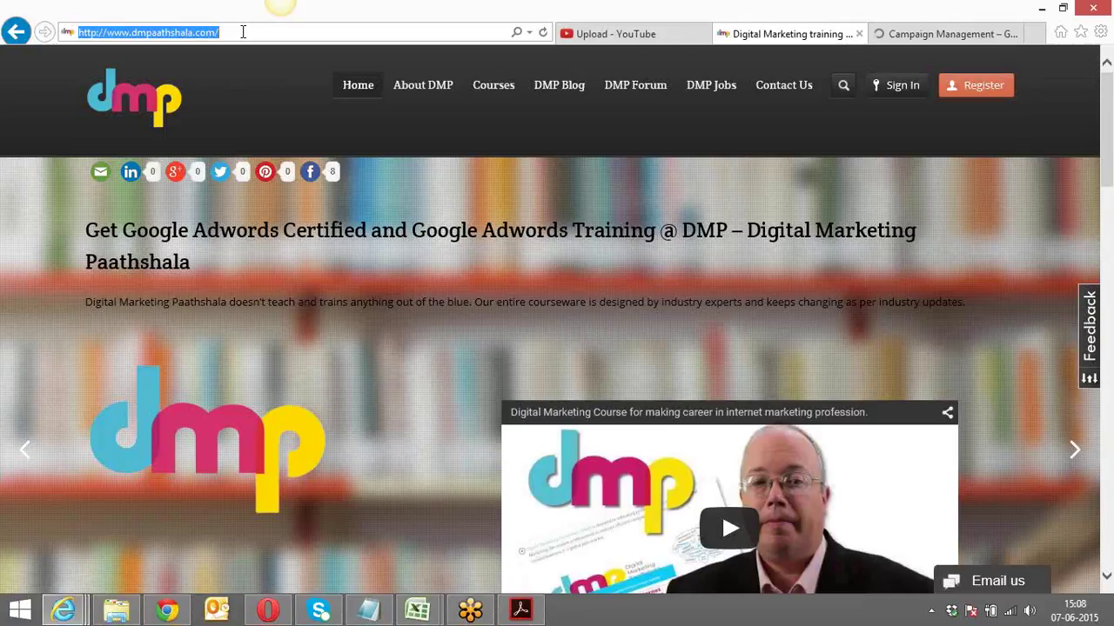
Step: Return to the AdWords account page and start creating the first campaign, bringing up its campaign settings
click(941, 35)
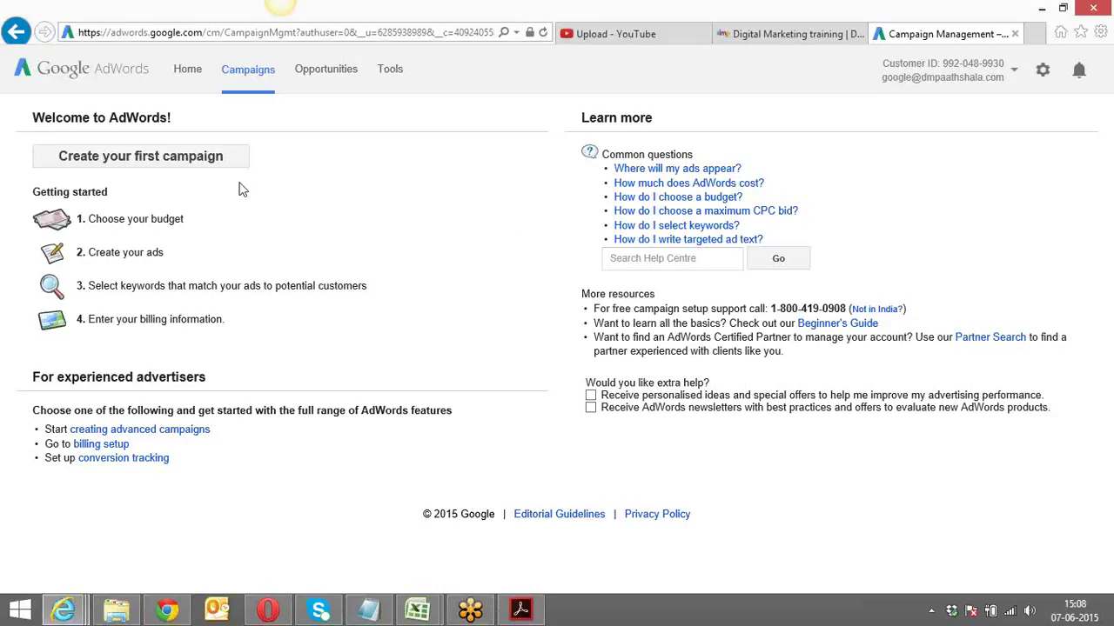
click(159, 158)
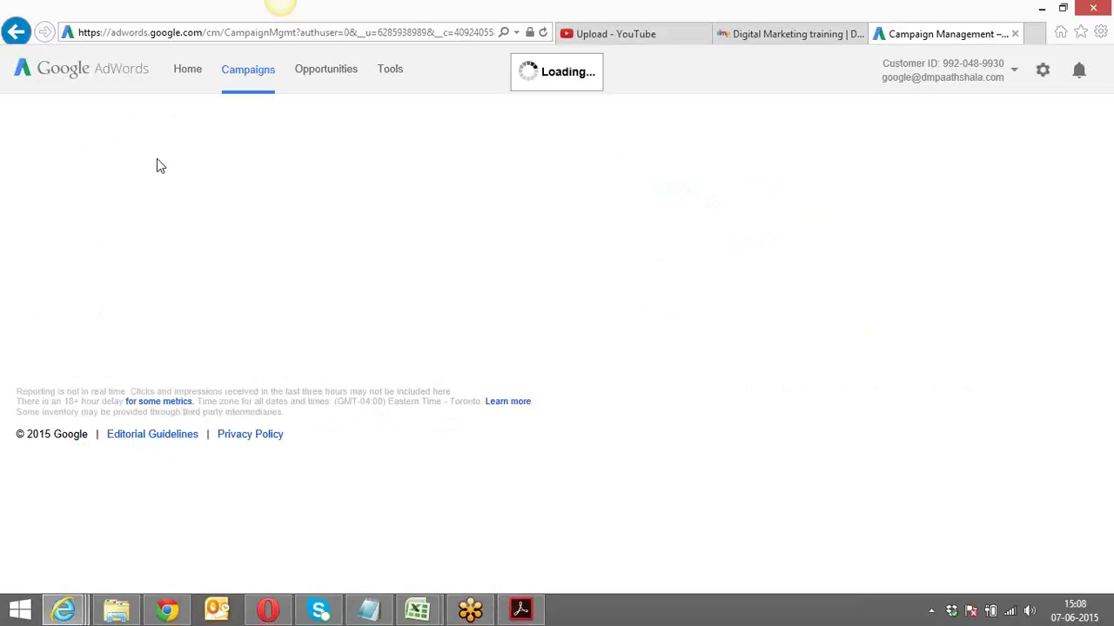
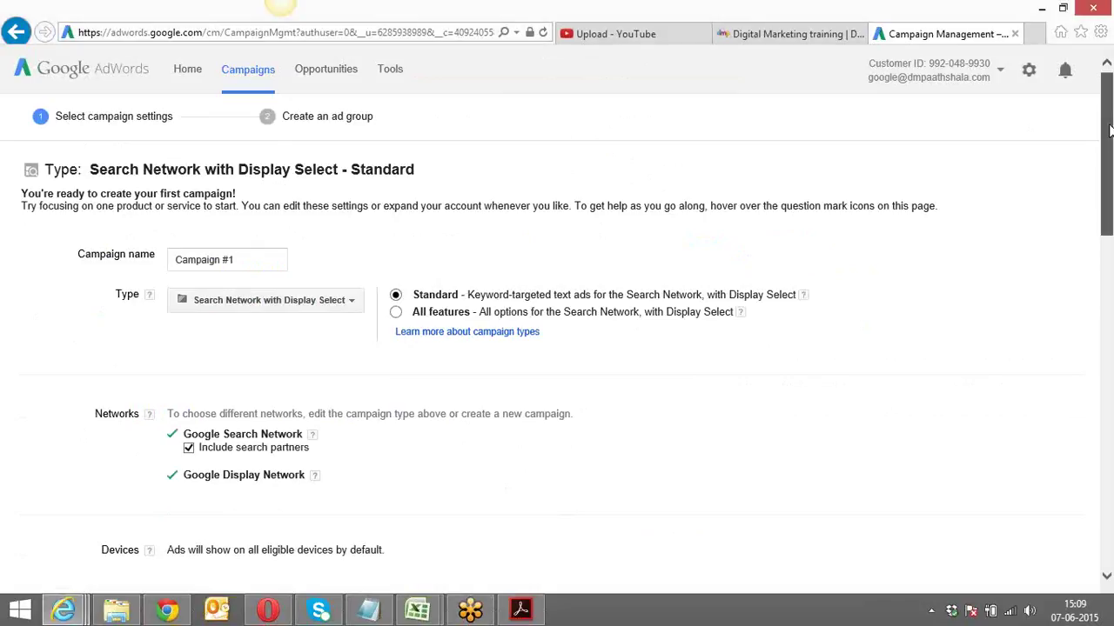
drag(1109, 130, 1109, 137)
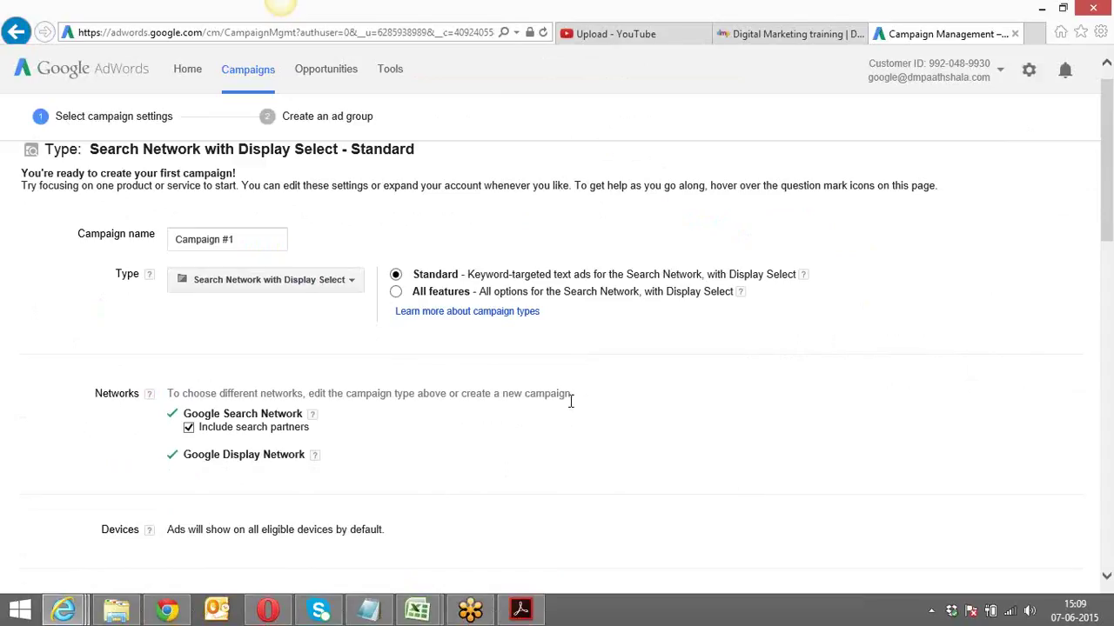
Step: Connect the computer to the Digital Marketing Paathshala Wi-Fi network, then check the connection in the network list
click(1009, 614)
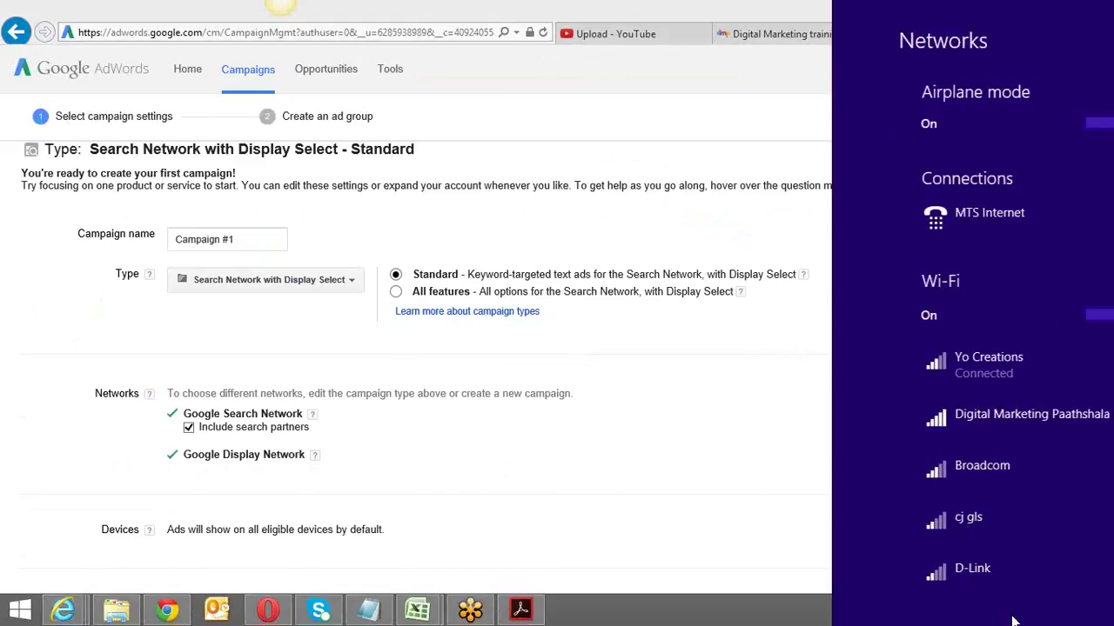
click(958, 399)
click(960, 421)
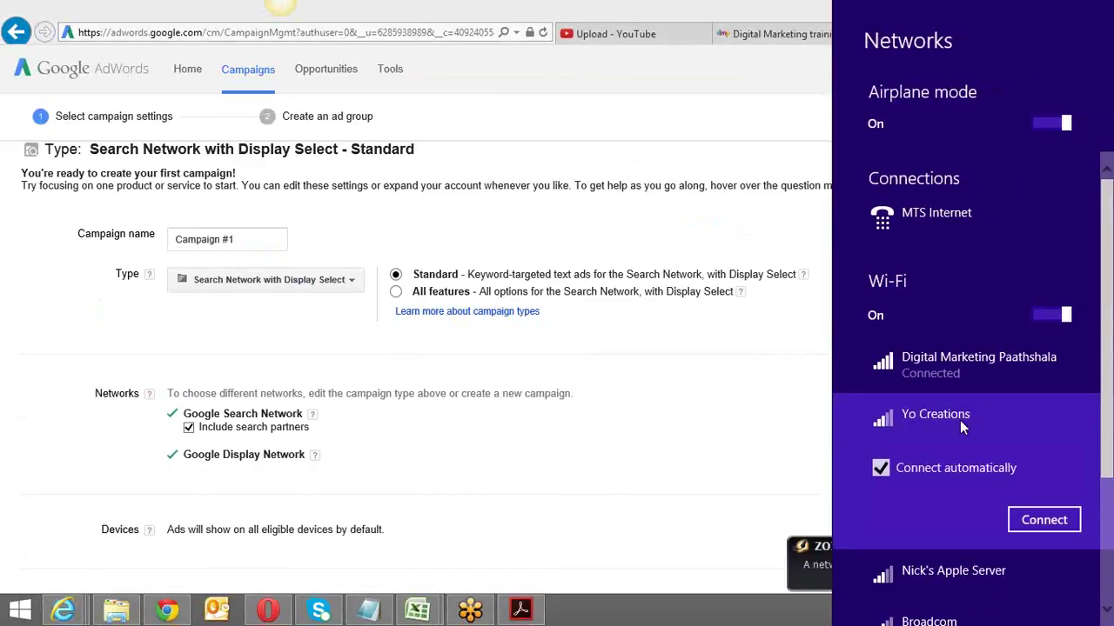
click(649, 520)
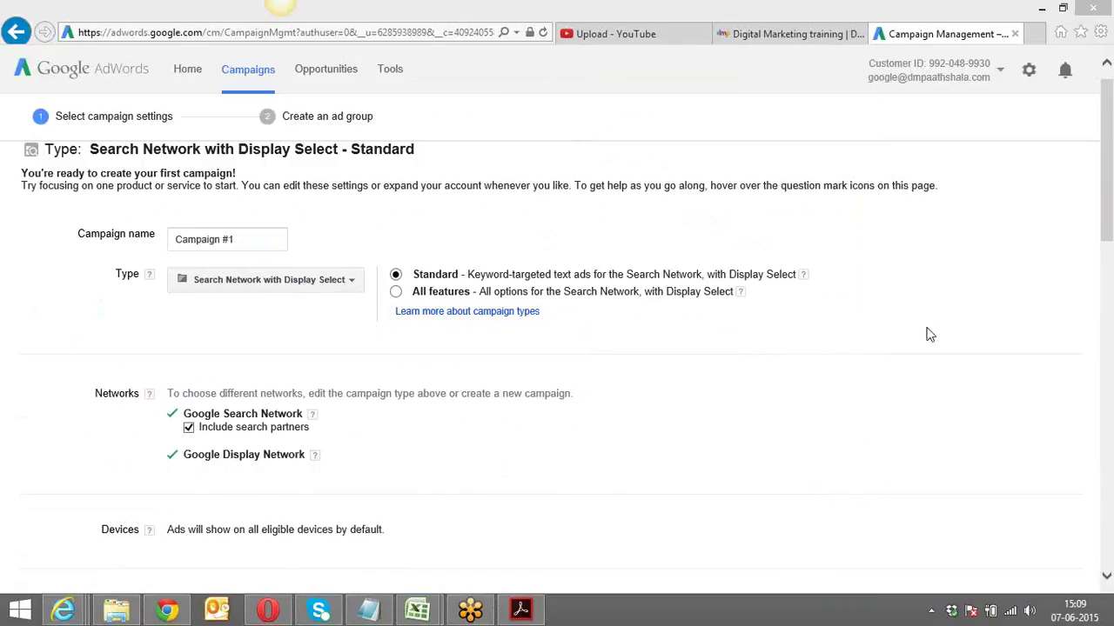
click(1009, 610)
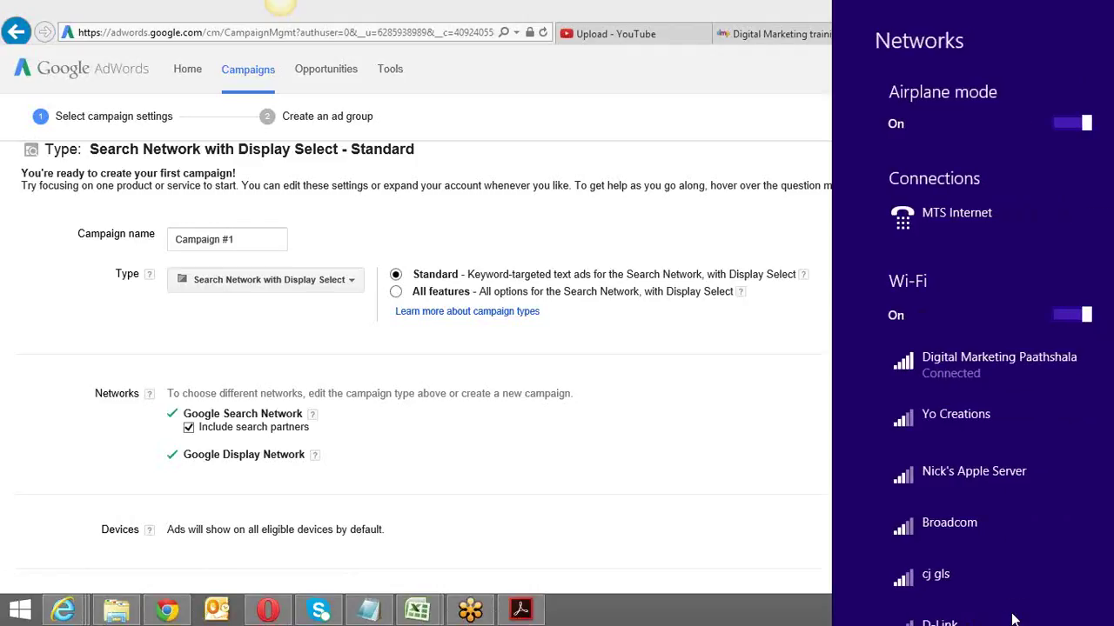
click(731, 459)
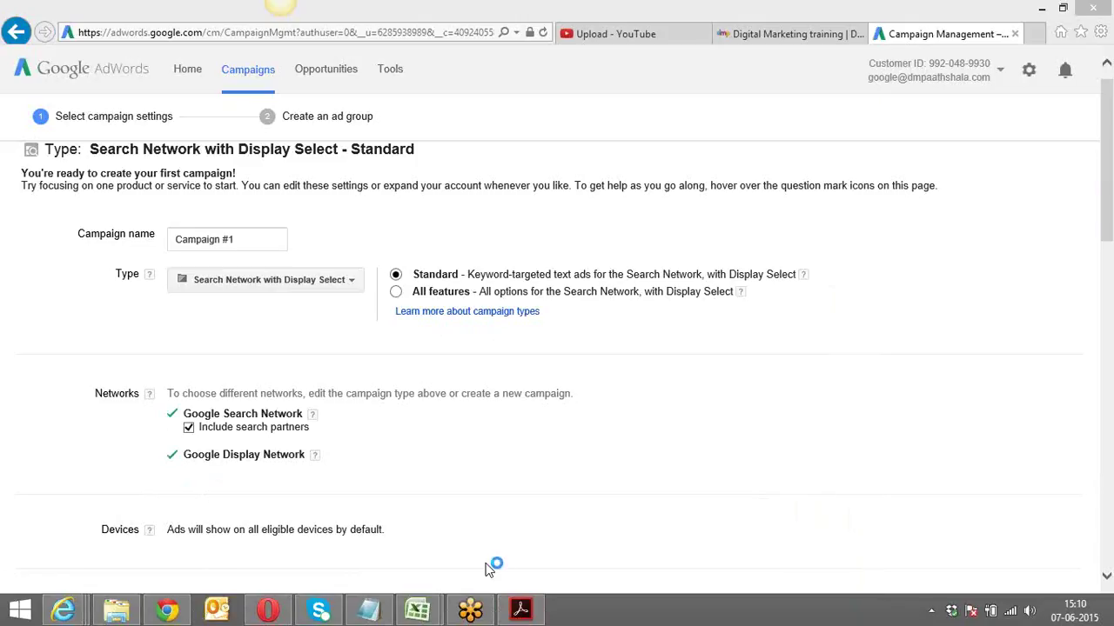
Step: Switch to the AdWords class PDF in Acrobat Reader and review the slides from "Where does all this begin?" to "Google Ad Formats"
click(520, 609)
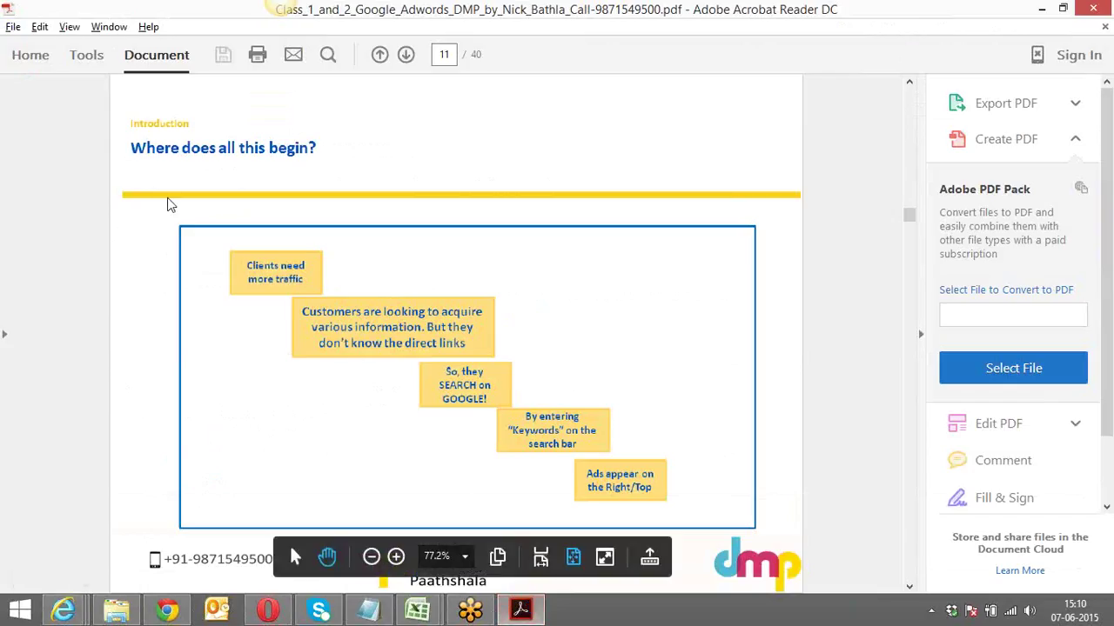
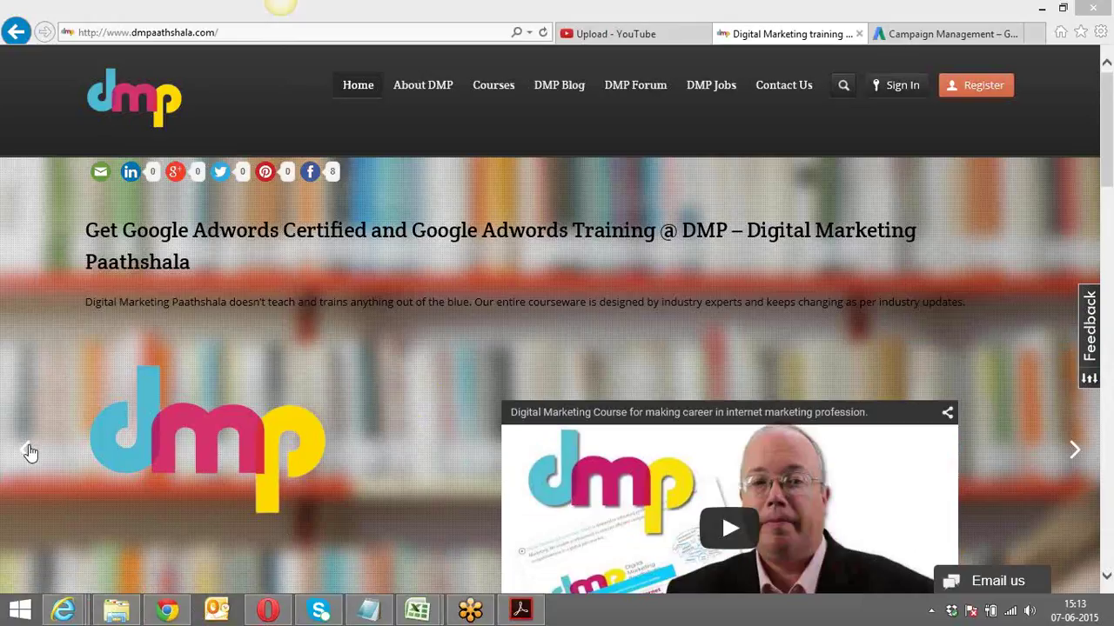
mouse_move(707, 87)
click(520, 609)
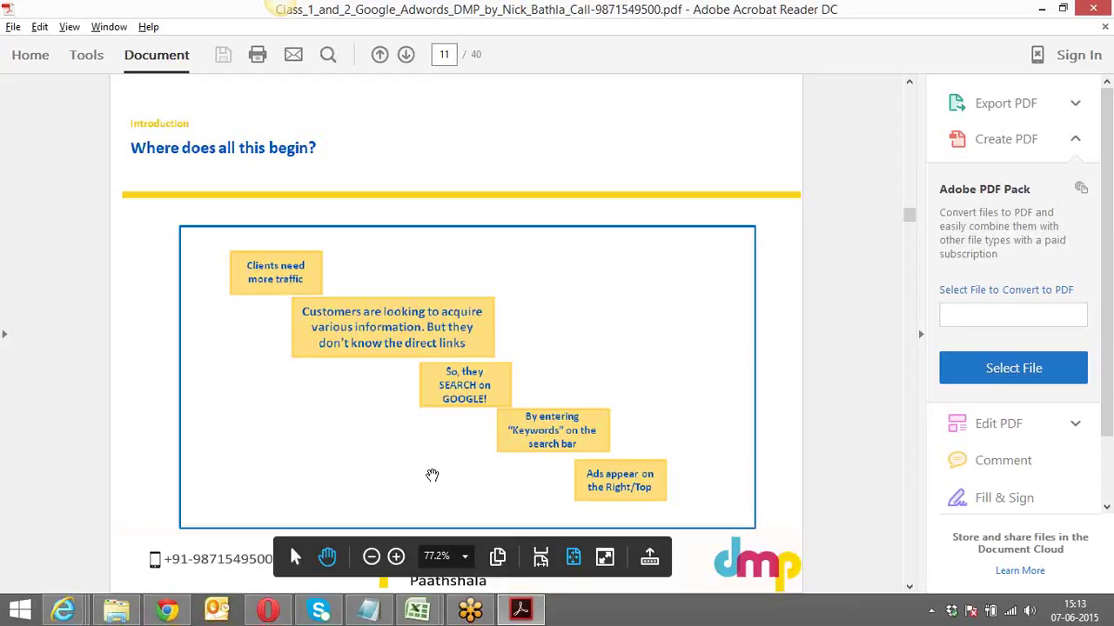
scroll(432, 475, down, 2)
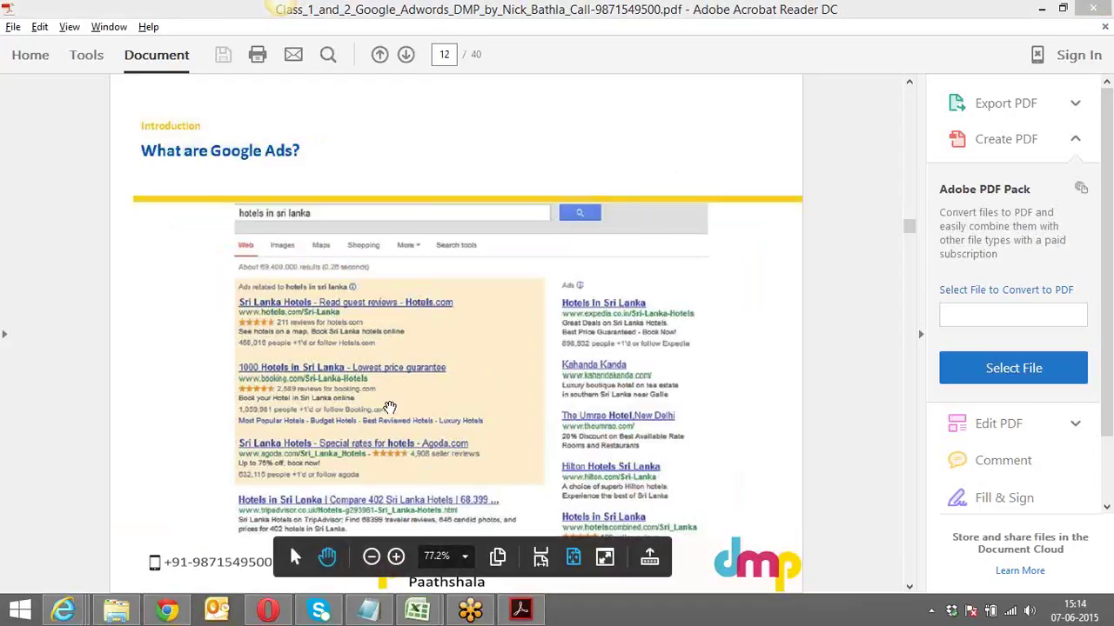
scroll(389, 407, down, 1)
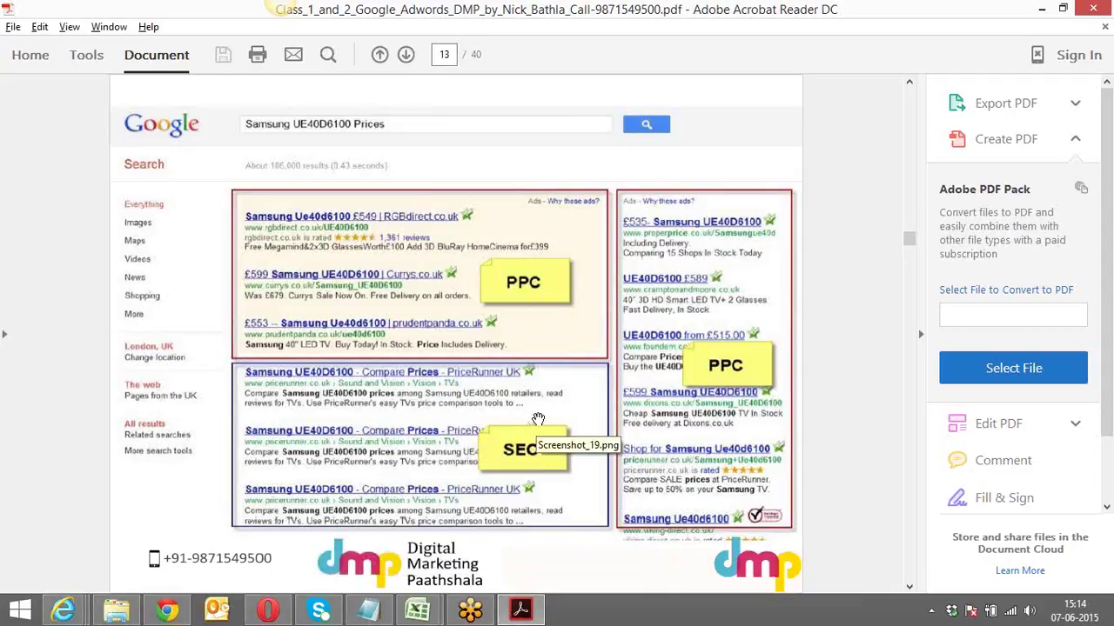
scroll(538, 419, down, 3)
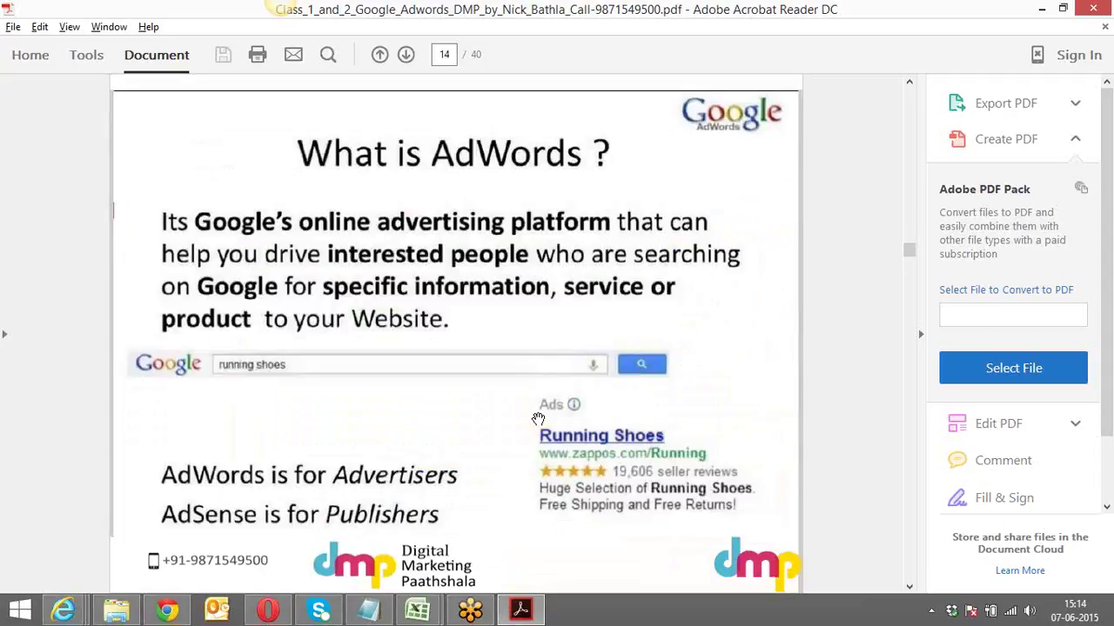
scroll(538, 419, down, 3)
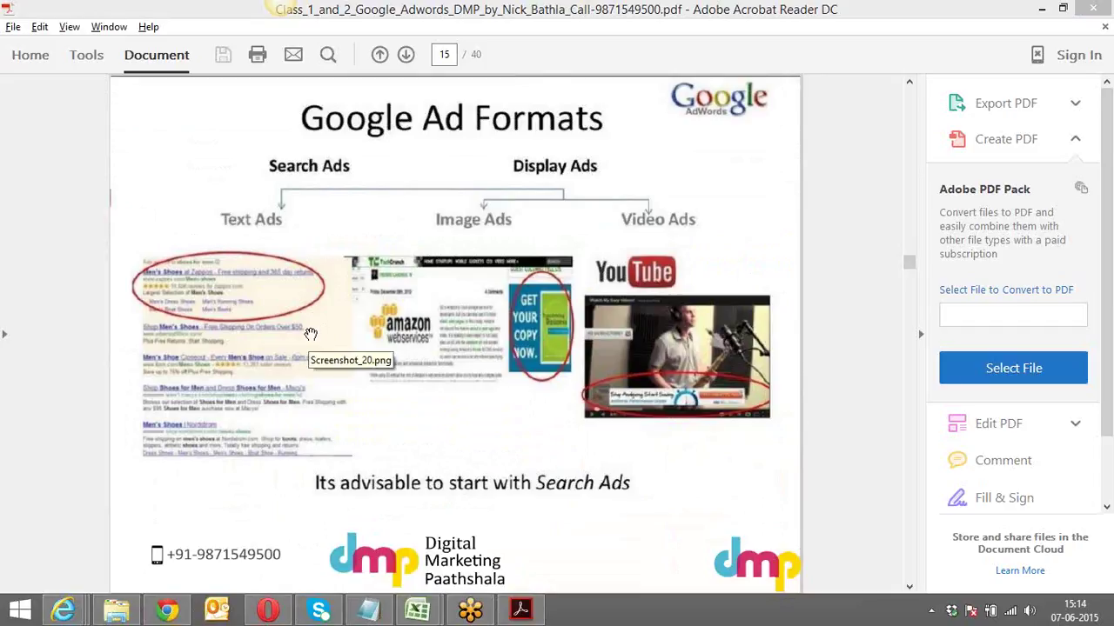
Step: Go through the following slides of the PDF up to "Google Adwords Structure" on page 30
scroll(311, 334, down, 2)
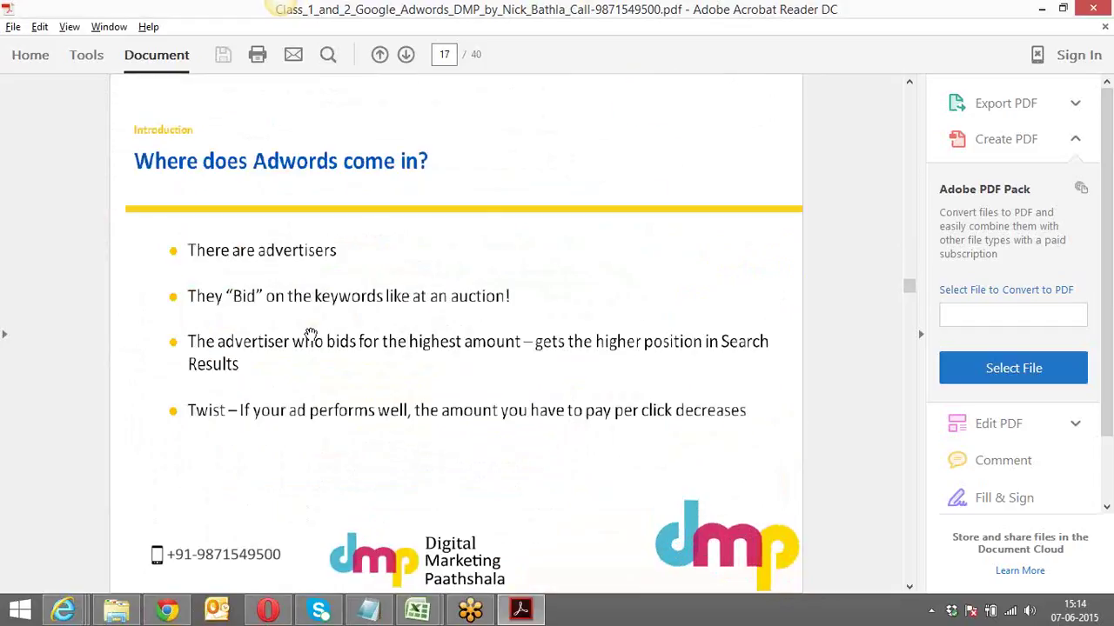
scroll(310, 334, down, 2)
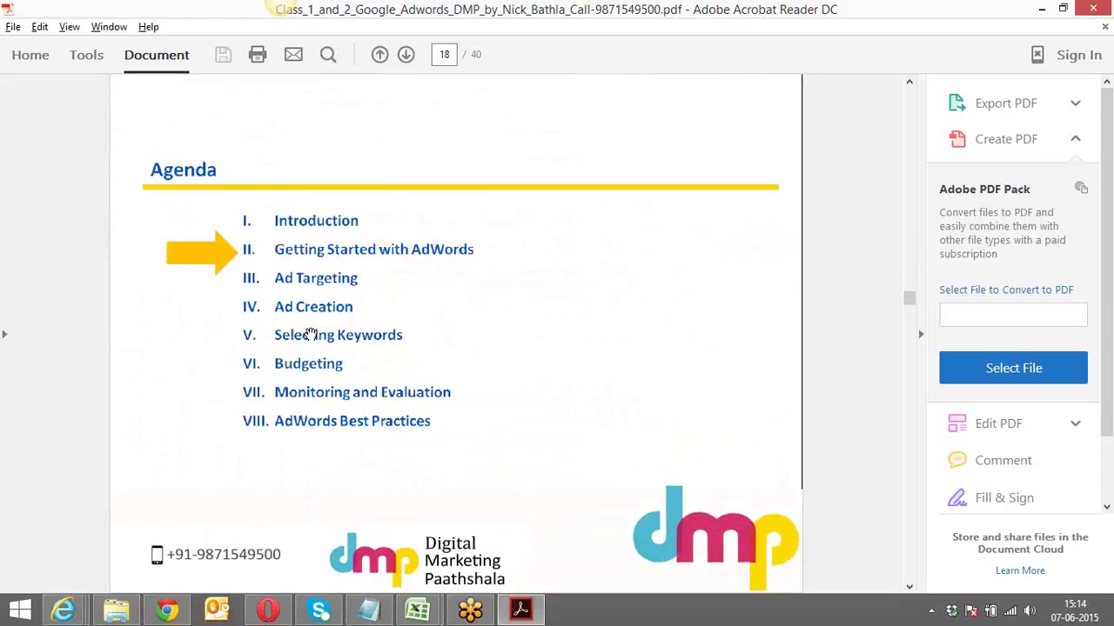
scroll(310, 334, down, 4)
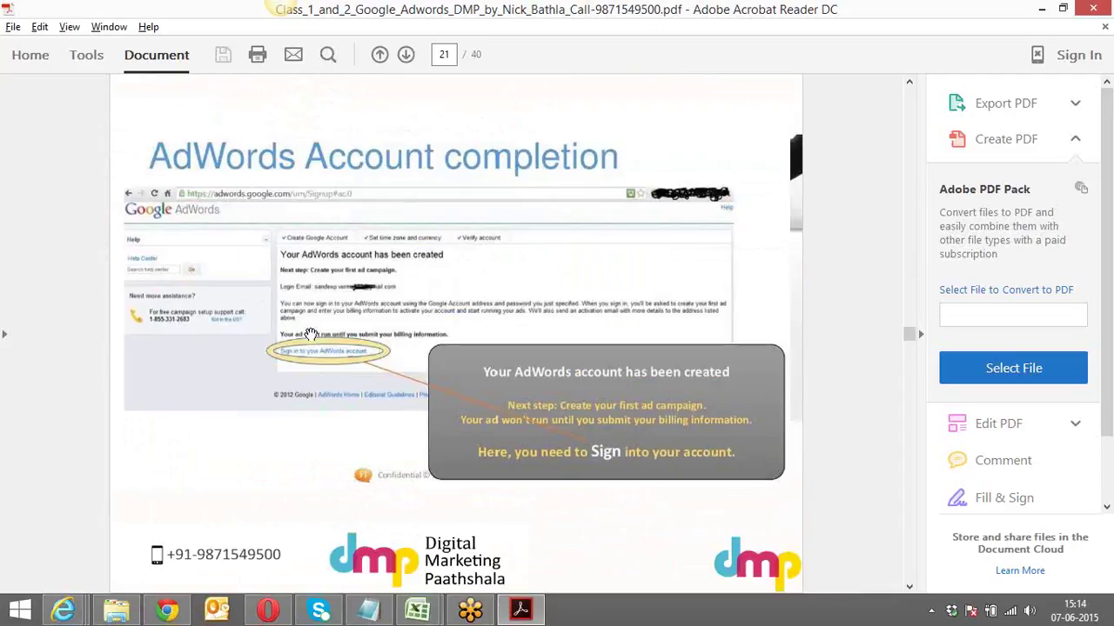
scroll(310, 334, down, 5)
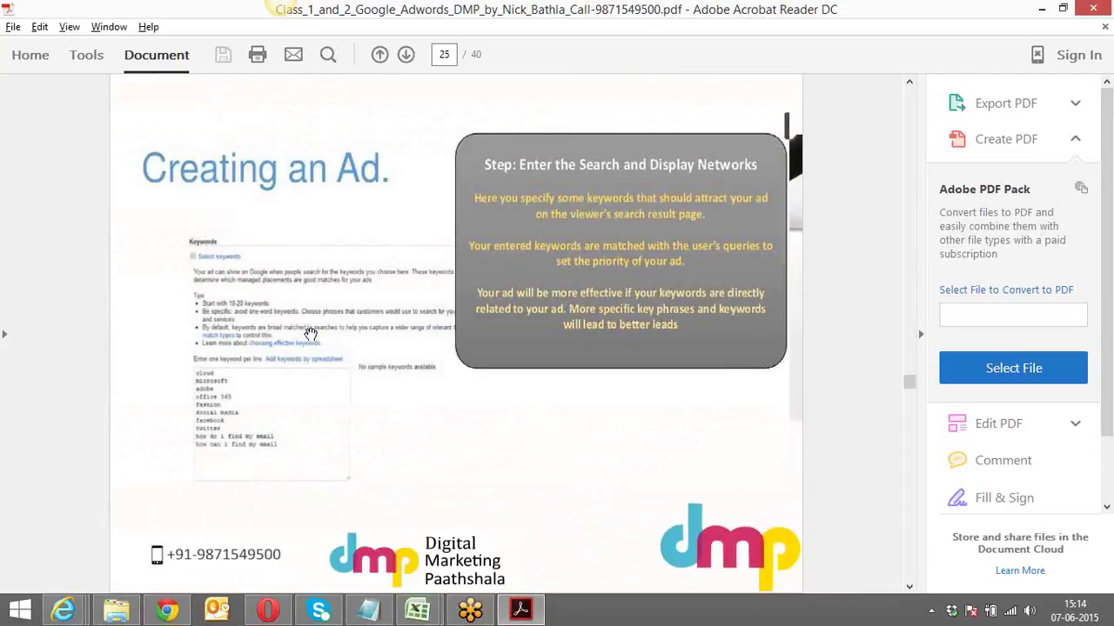
scroll(311, 334, down, 2)
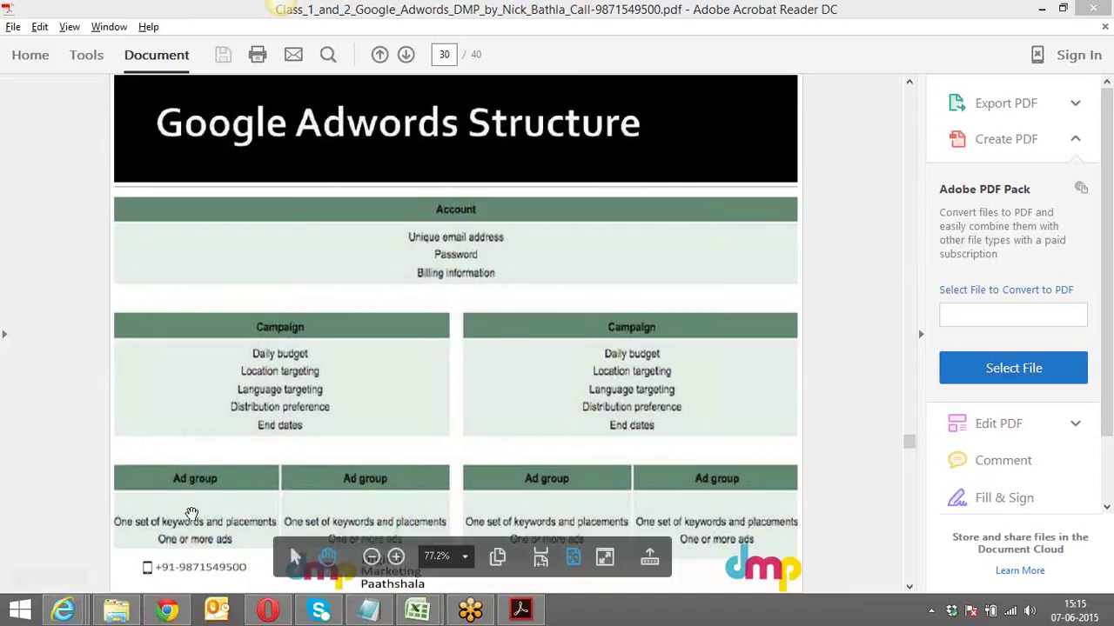
Step: Compare the account and campaign levels on the "Google Adwords Structure" slide with the AdWords campaign settings page in Internet Explorer
mouse_move(60, 614)
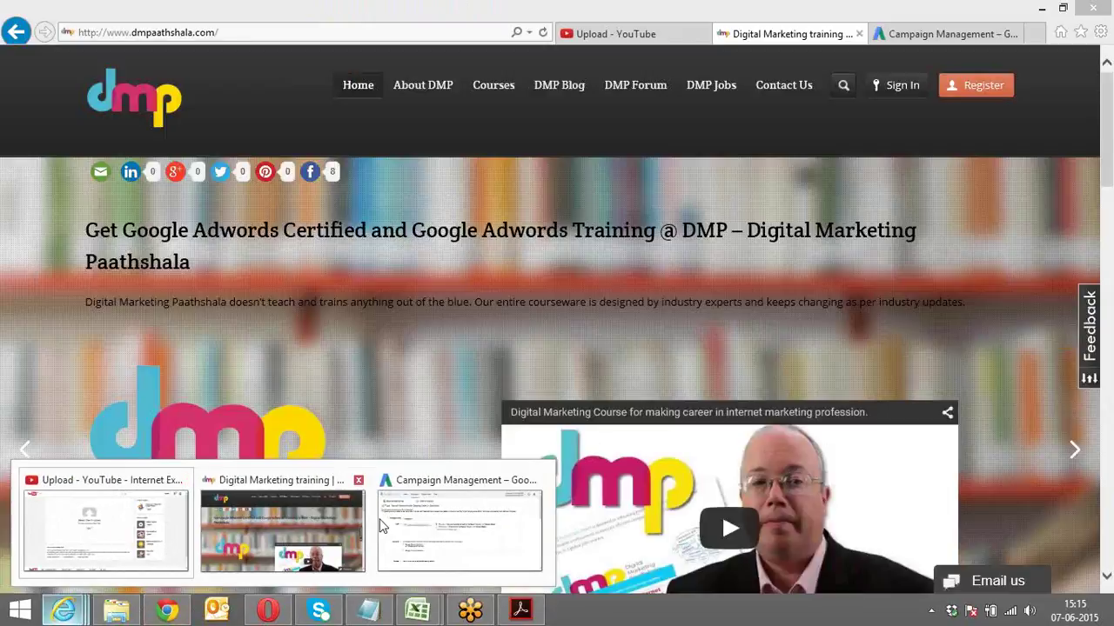
click(452, 522)
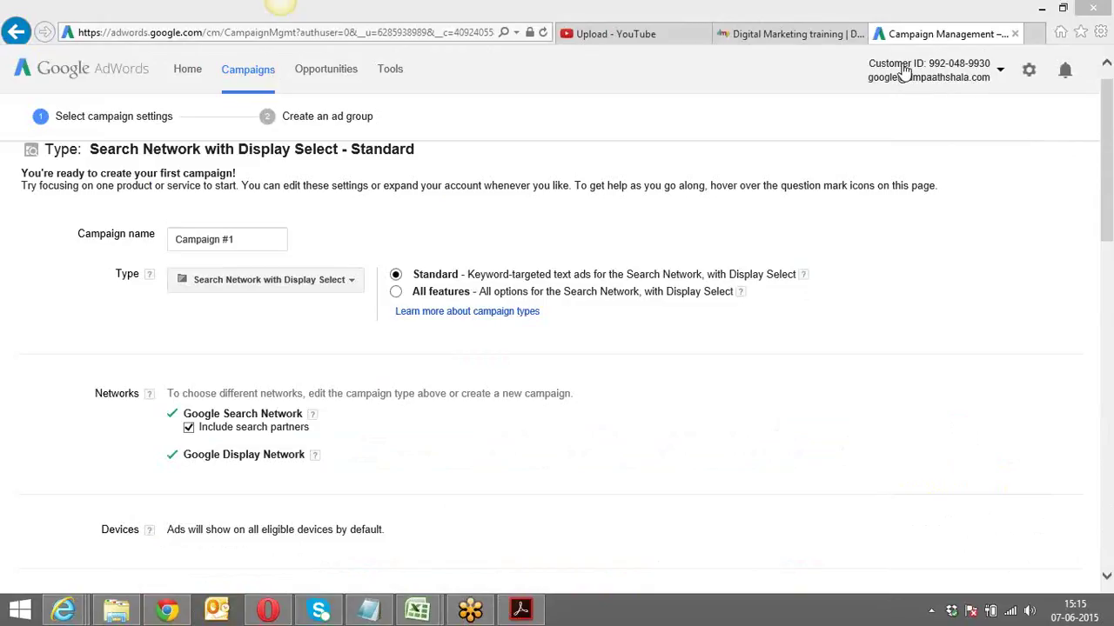
key(alt+Tab)
key(alt+Tab)
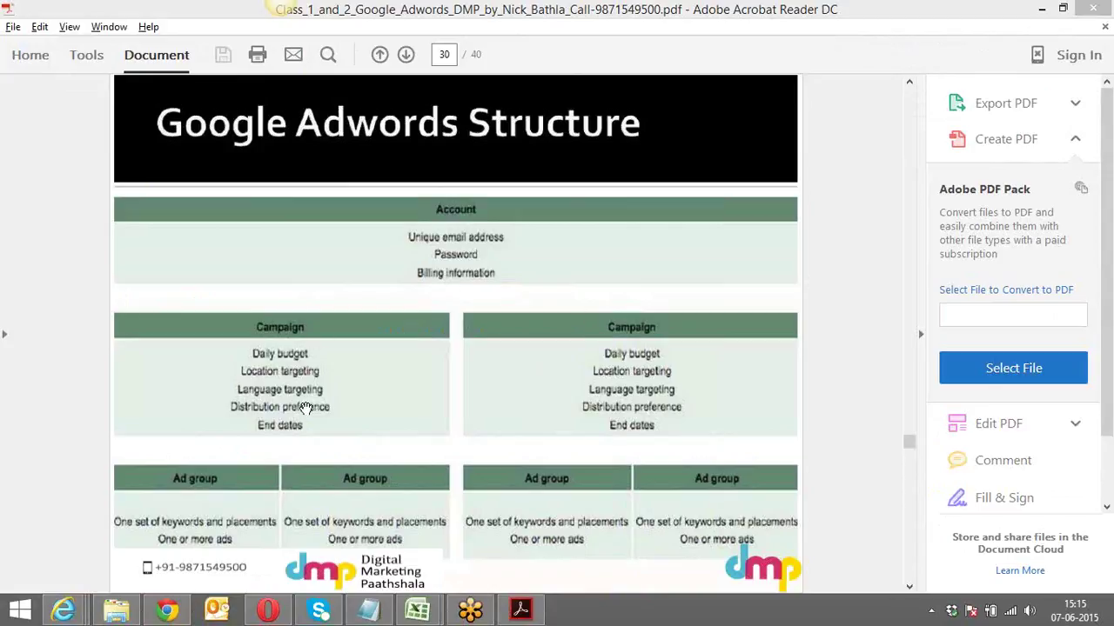
key(alt+Tab)
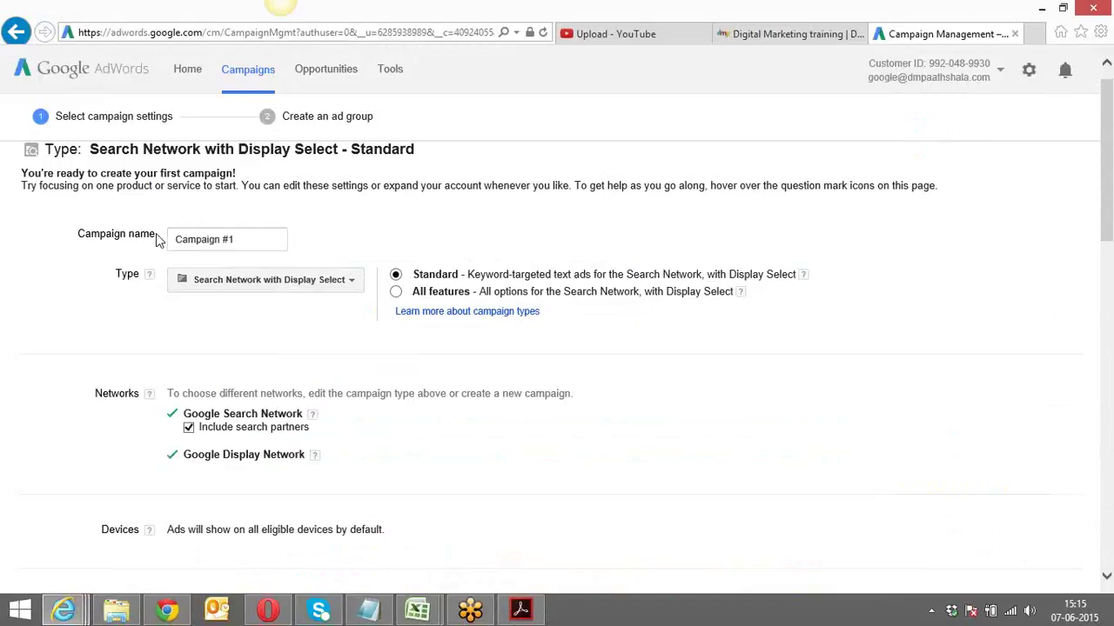
key(alt+Tab)
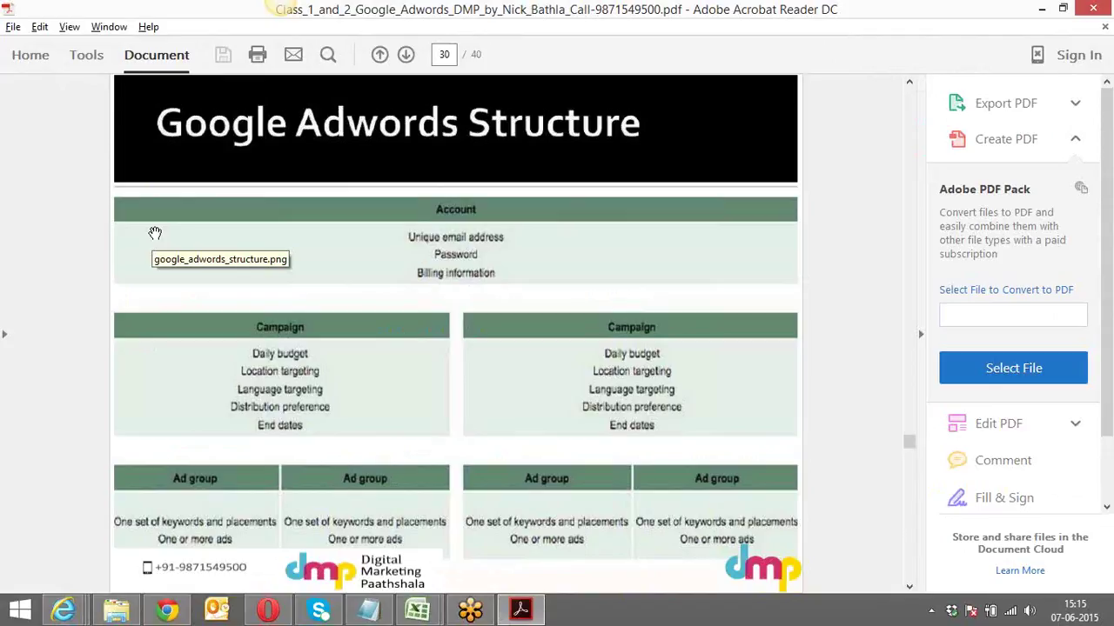
key(alt+Tab)
key(alt+Tab)
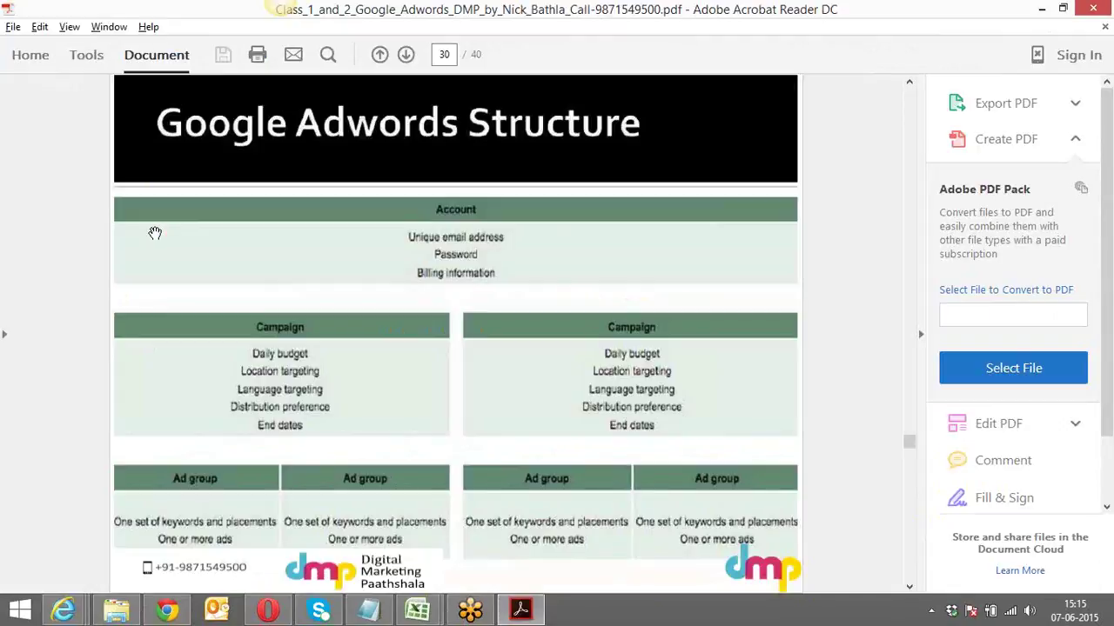
key(alt+Tab)
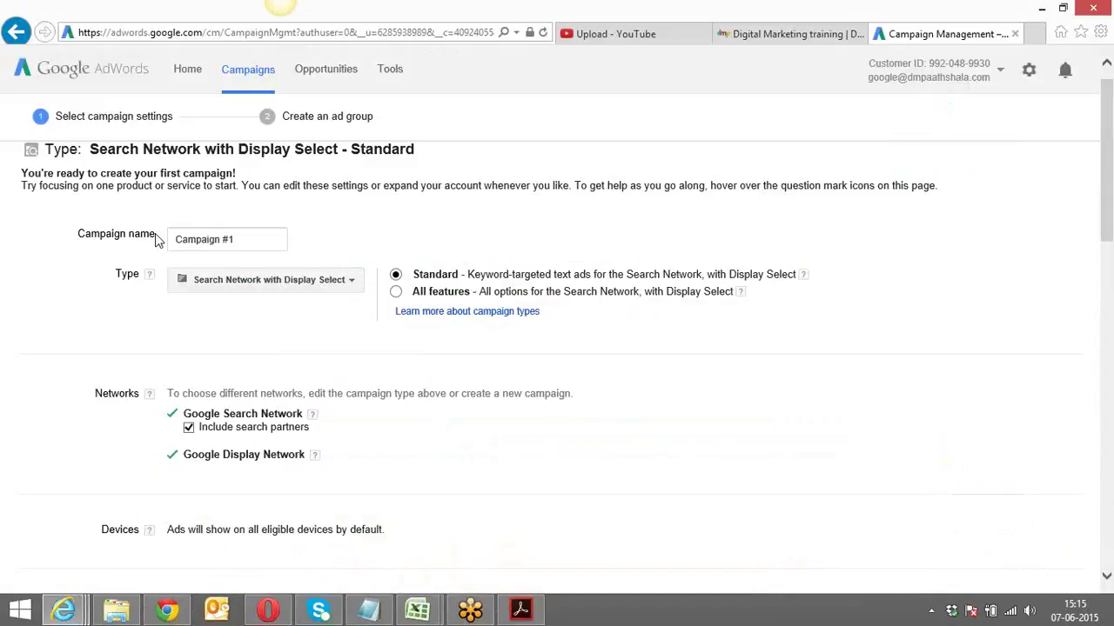
click(644, 35)
click(417, 31)
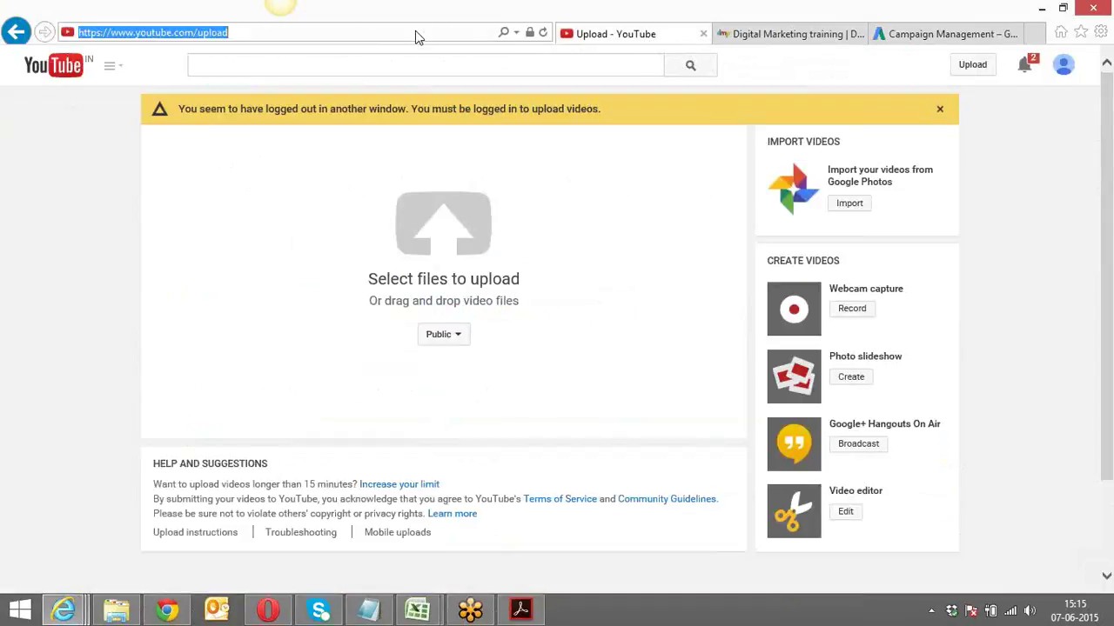
text(amazon.in/)
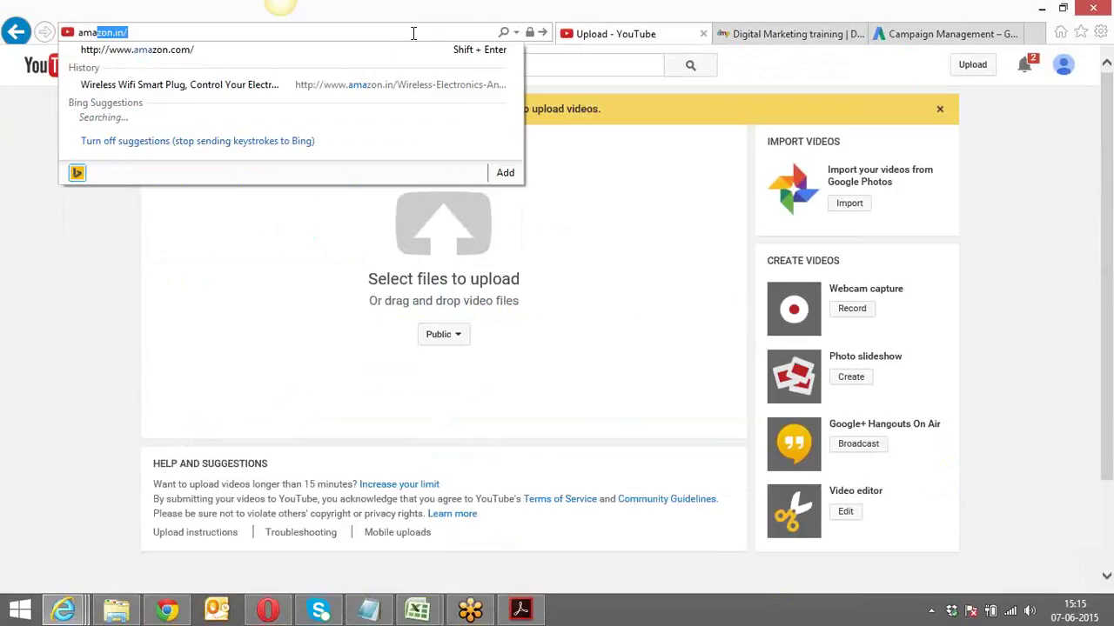
click(401, 50)
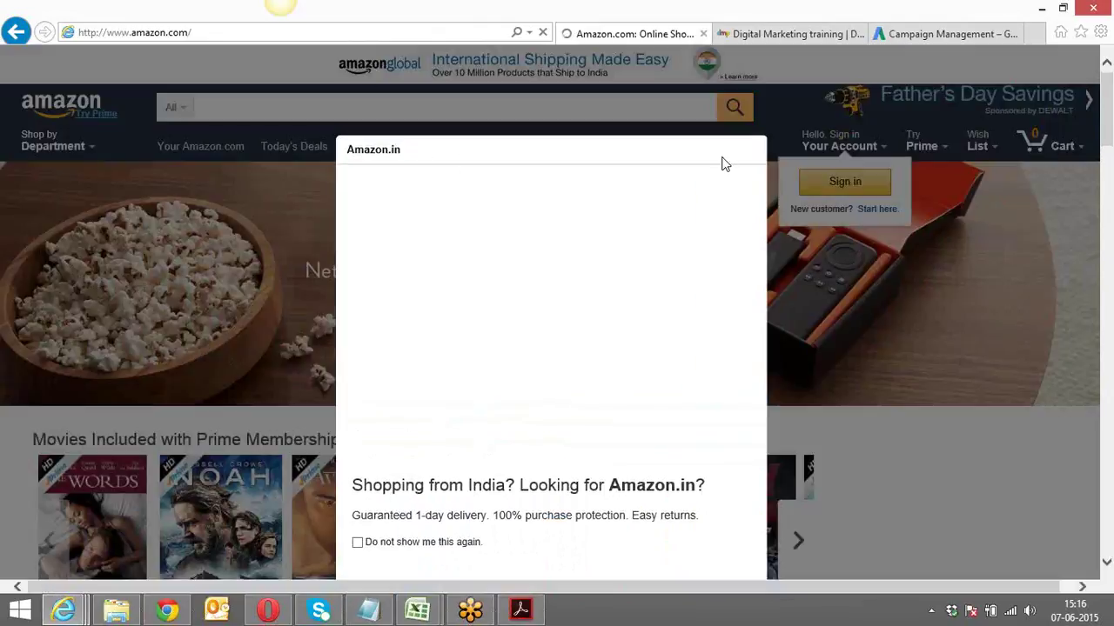
scroll(1108, 130, down, 3)
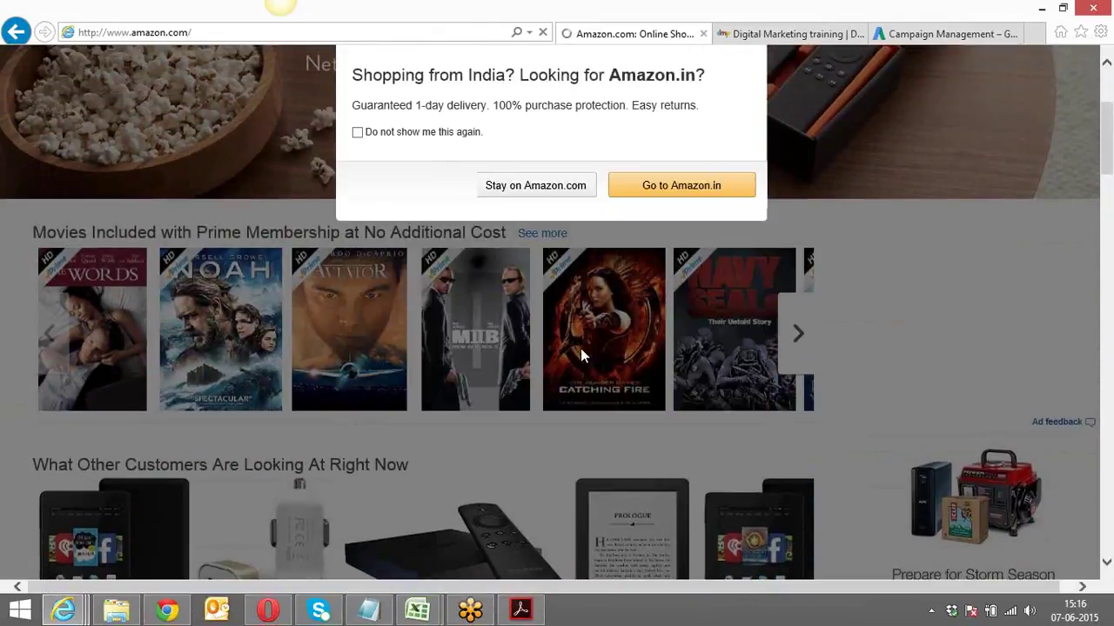
Step: Stay on Amazon.com and examine the Shop by Department categories, from Amazon Cloud Drive to Clothing, Shoes & Jewelry
click(560, 193)
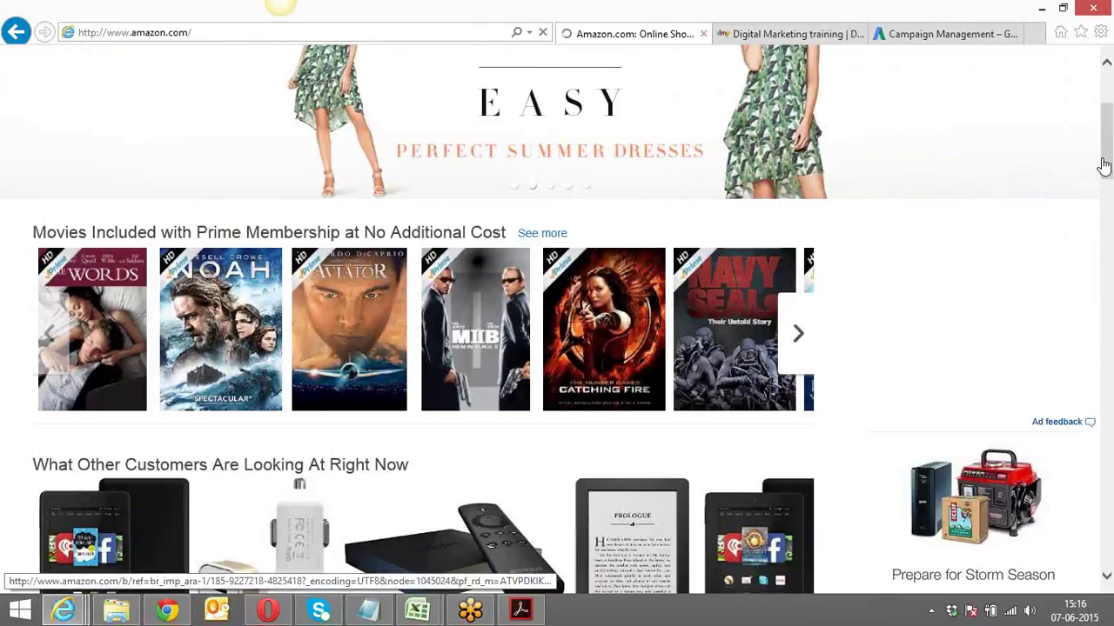
drag(1104, 168, 1109, 97)
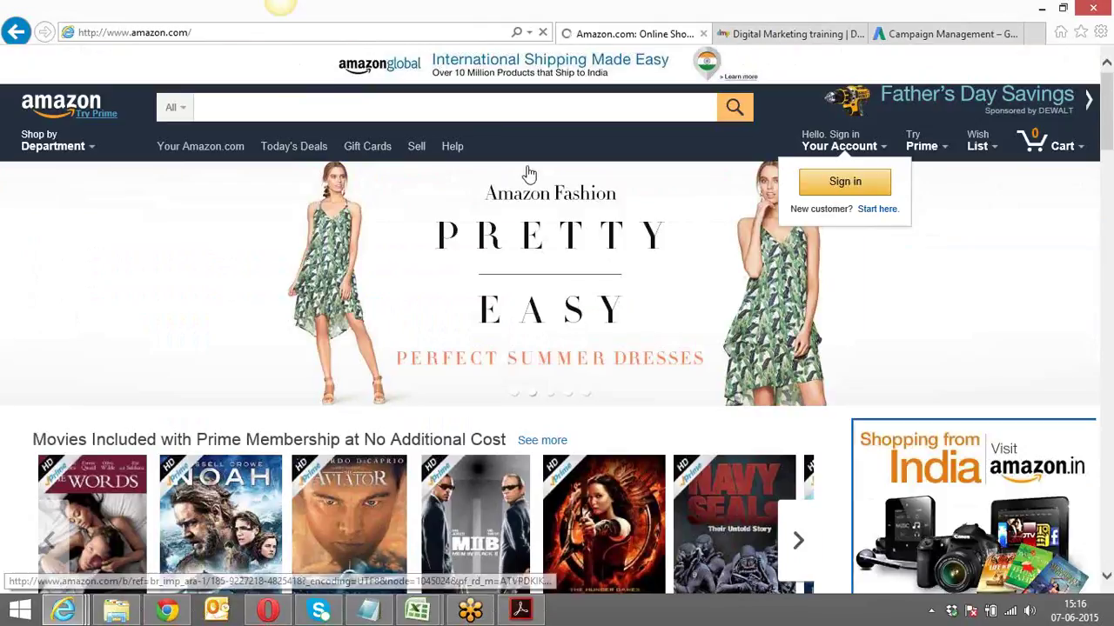
mouse_move(84, 144)
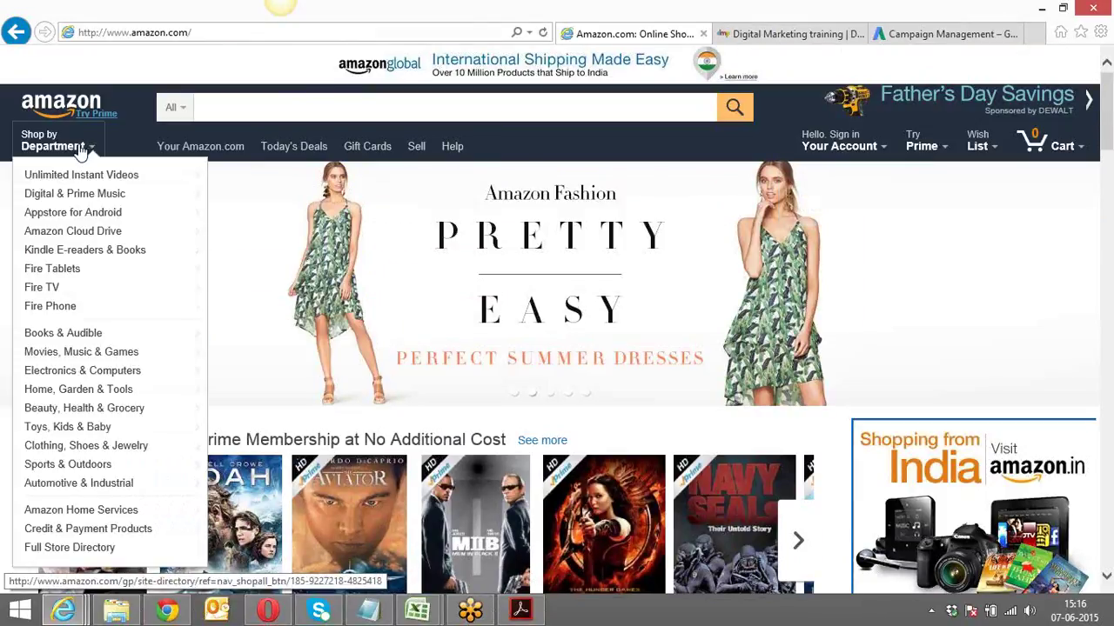
mouse_move(84, 172)
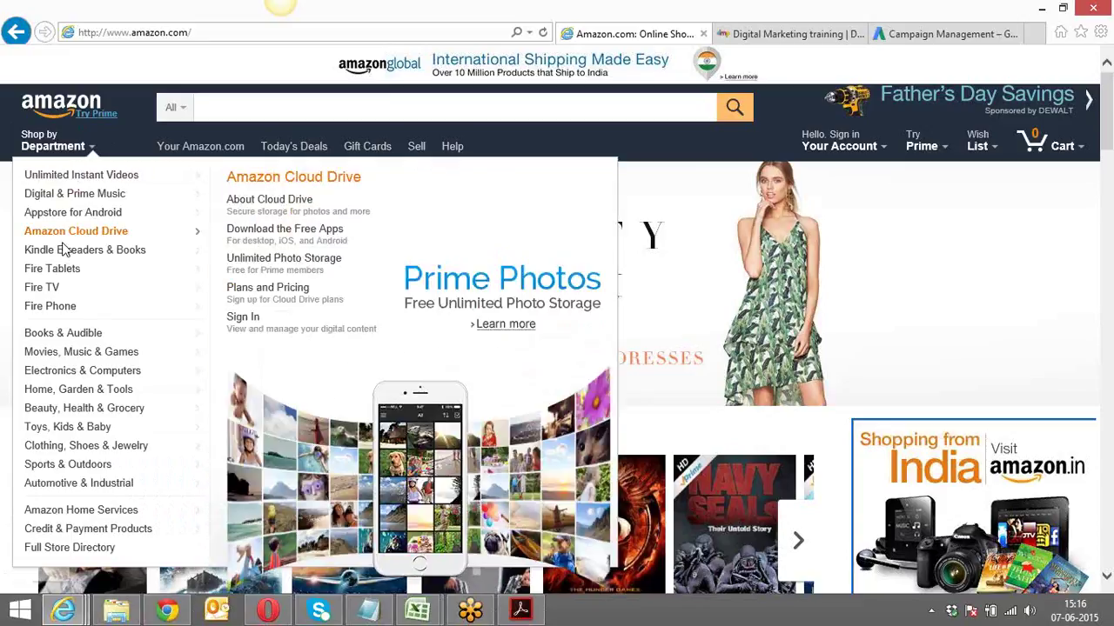
mouse_move(67, 338)
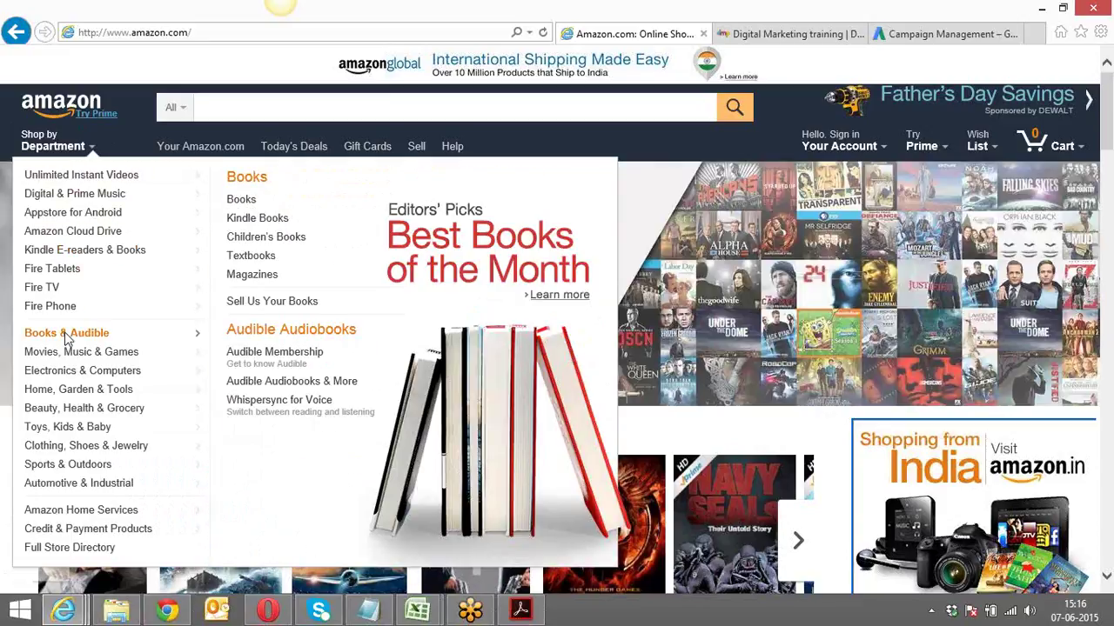
mouse_move(74, 357)
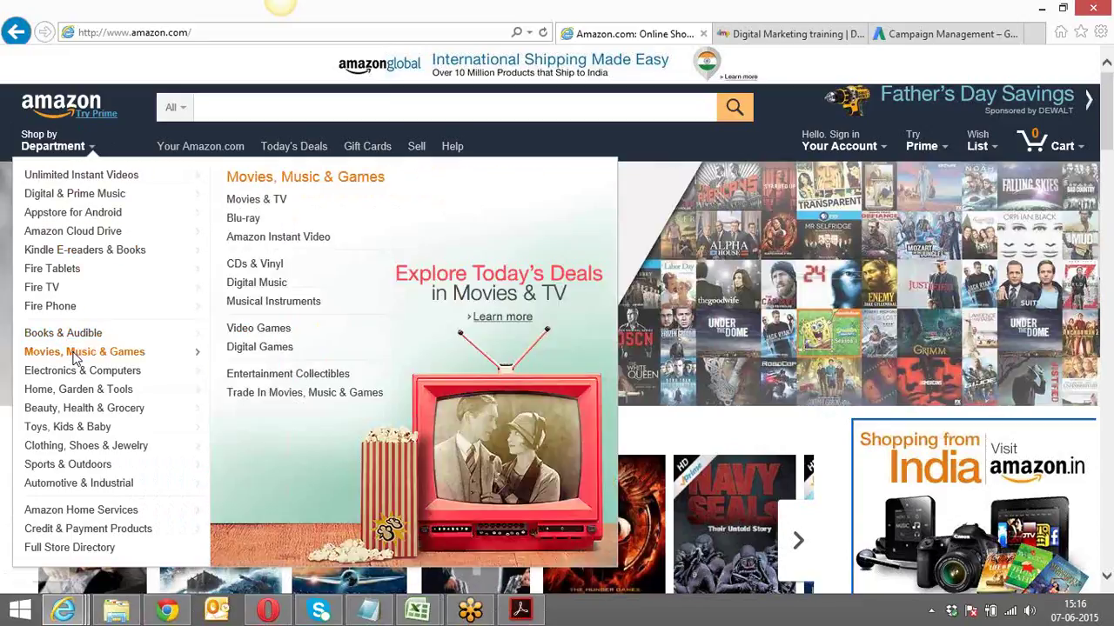
mouse_move(76, 377)
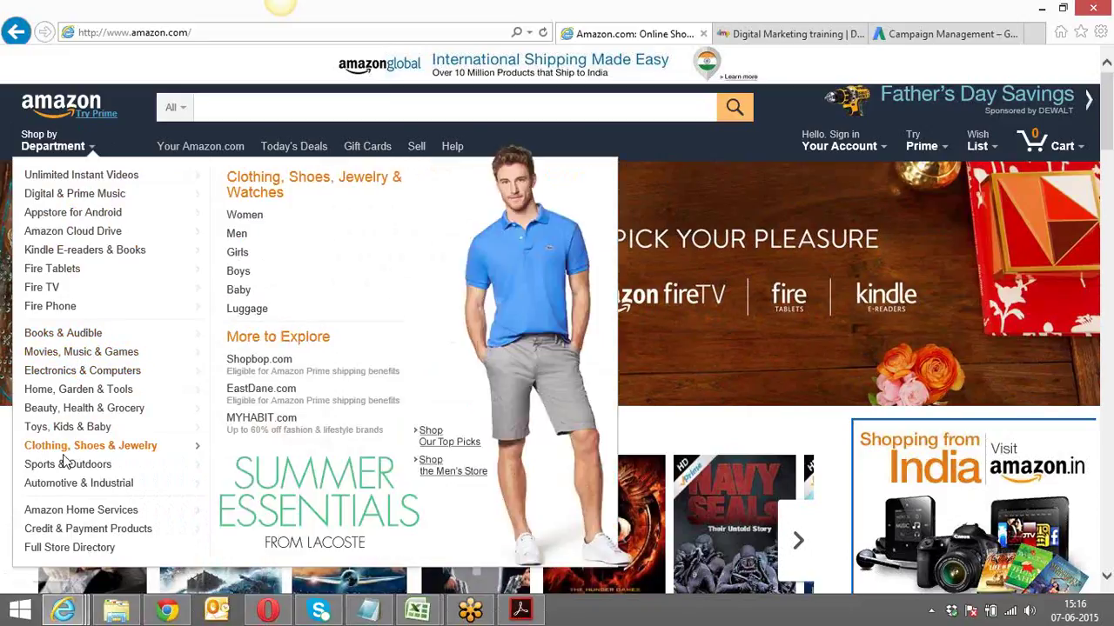
mouse_move(64, 468)
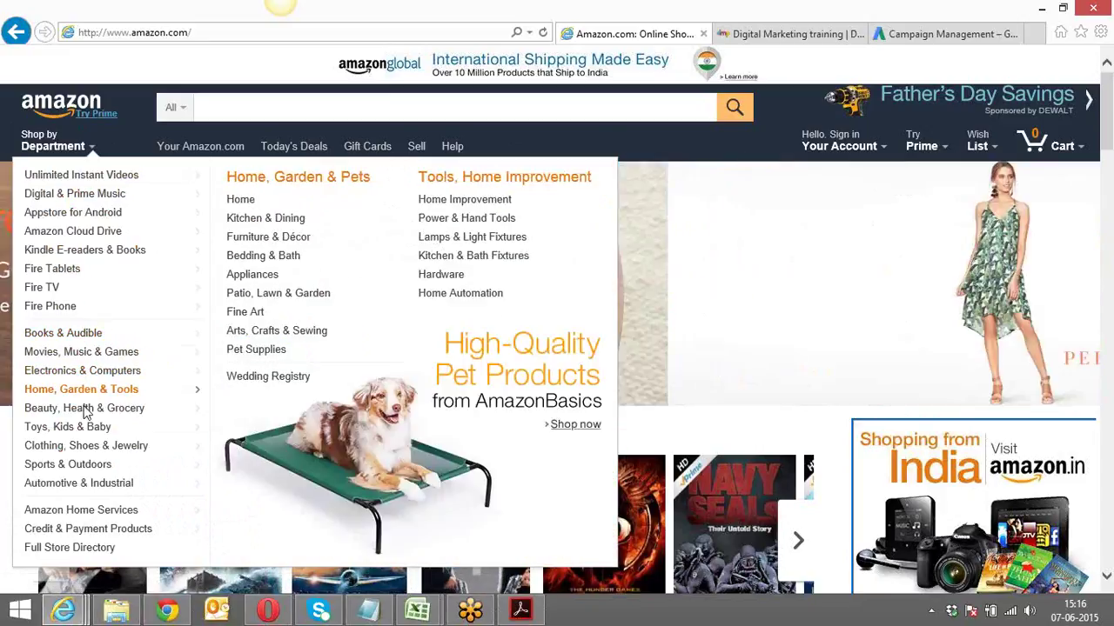
mouse_move(70, 426)
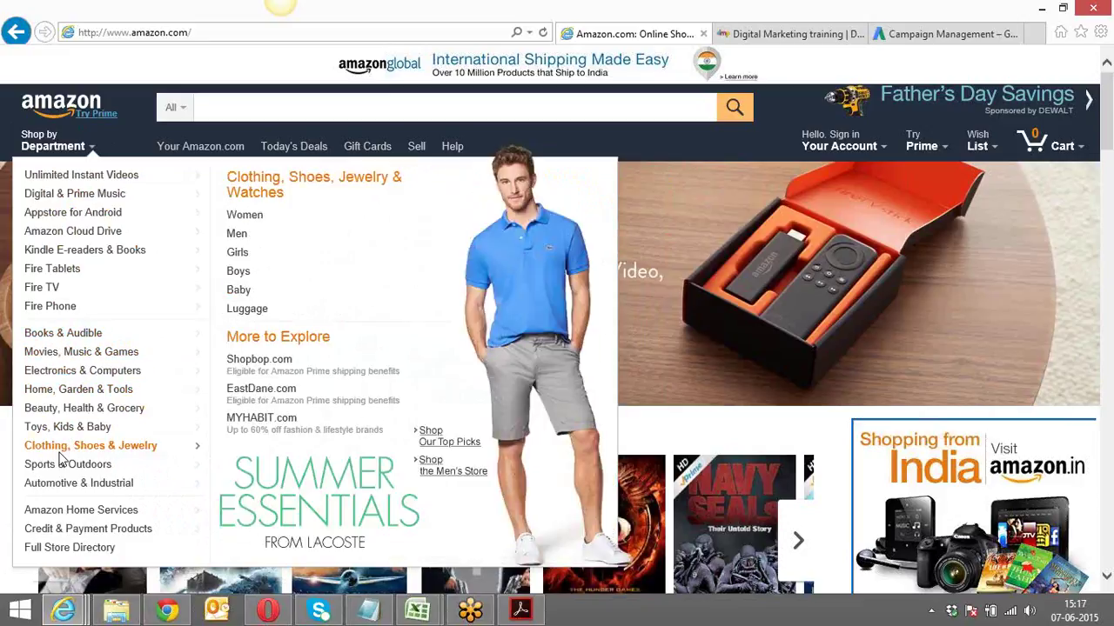
Step: Open the Men section of Clothing, Shoes & Jewelry and go to its Clothing category
click(237, 235)
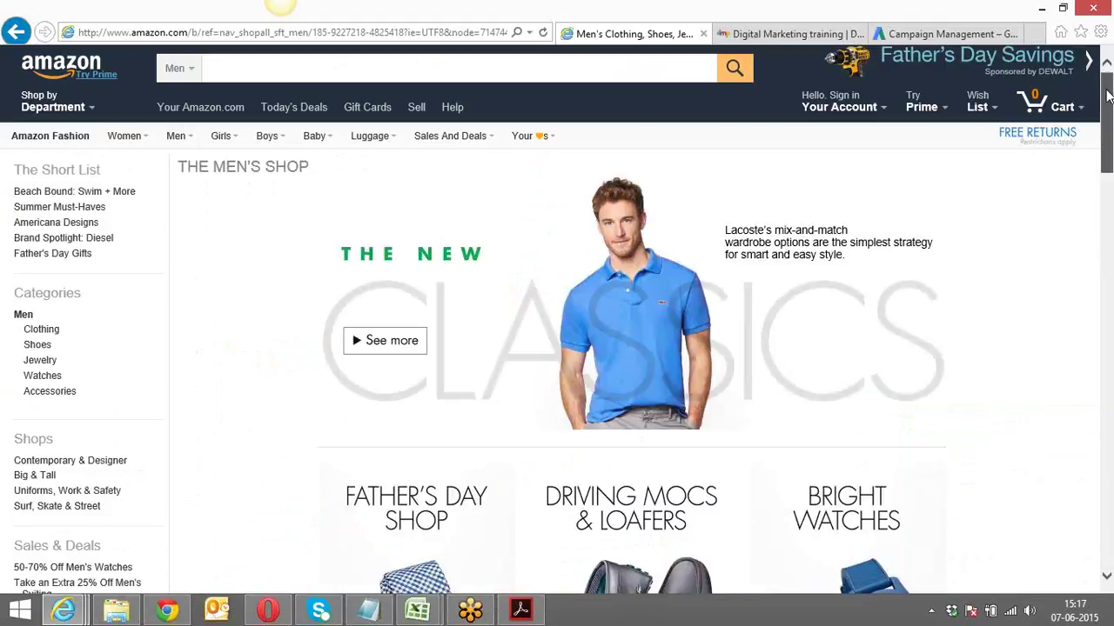
mouse_move(1107, 96)
mouse_down()
mouse_move(1110, 348)
mouse_move(1109, 87)
mouse_up()
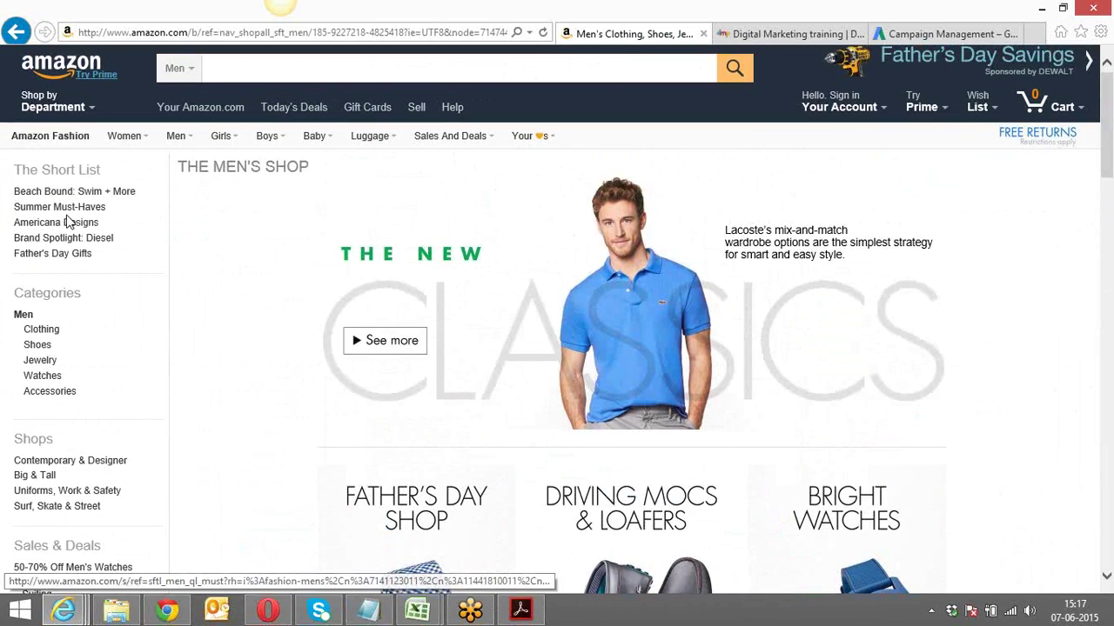
click(41, 330)
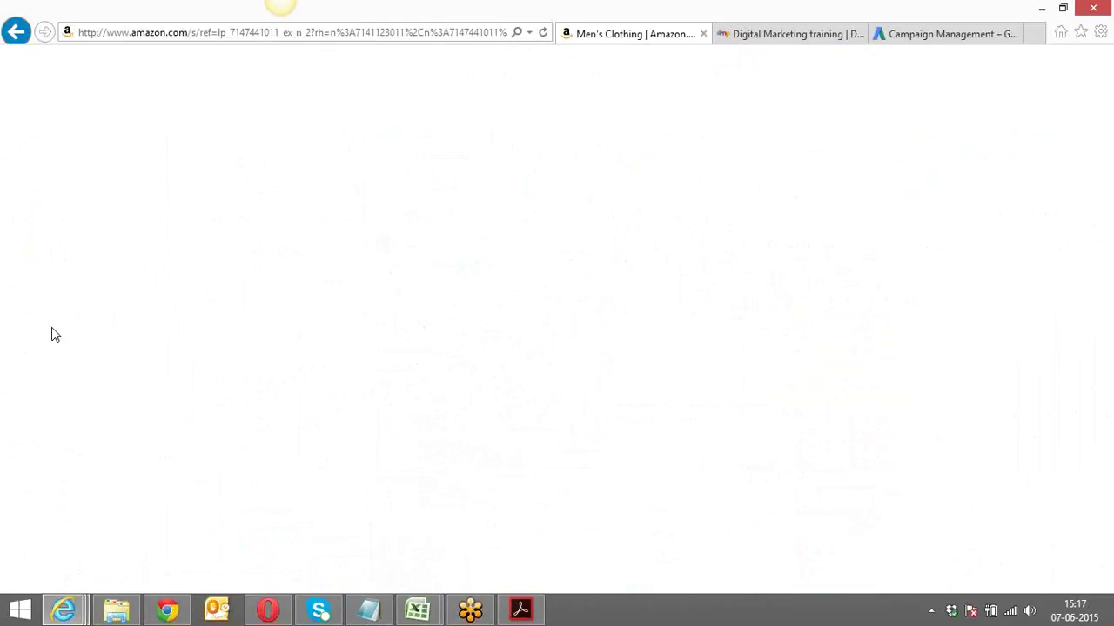
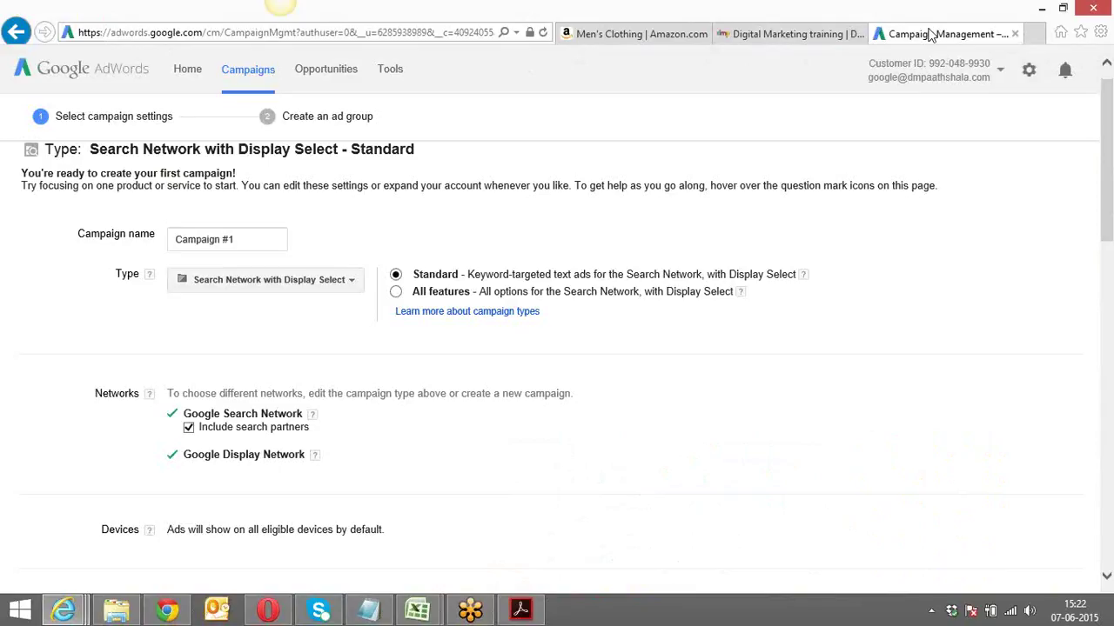
click(246, 239)
drag(246, 240, 171, 243)
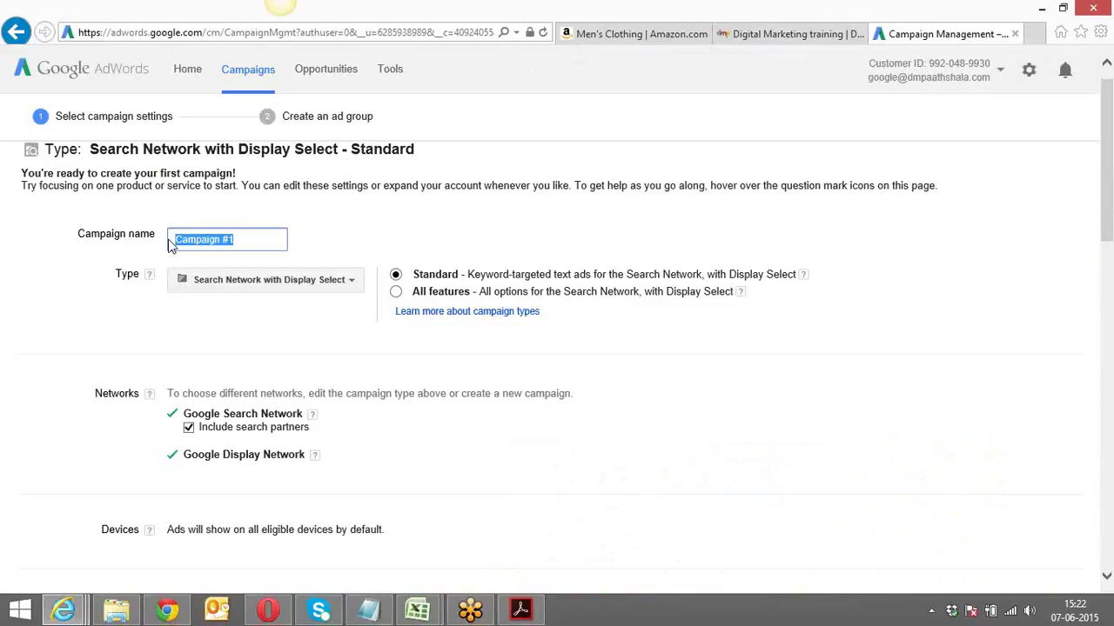
text(Delhi)
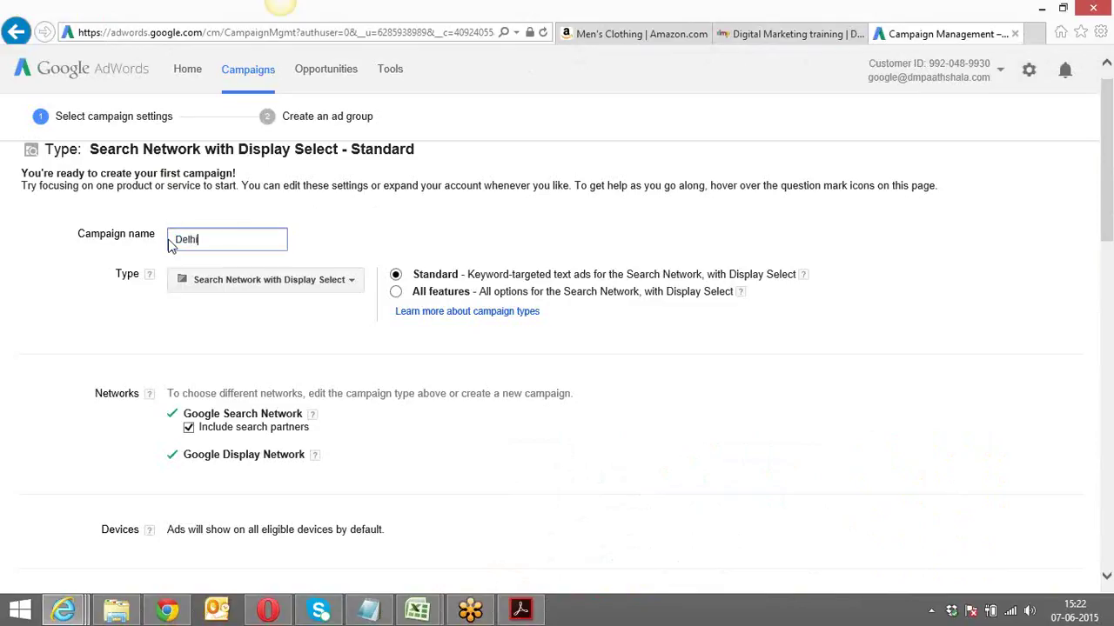
key(BackSpace)
key(BackSpace)
key(BackSpace)
key(BackSpace)
key(BackSpace)
text(Online Cla)
Step: Name the campaign "Face to Face - Delhi", glance at the AdWords structure slide in the PDF, and copy the campaign name
key(ctrl+a)
text(Face to Face - Delh)
key(alt+Tab)
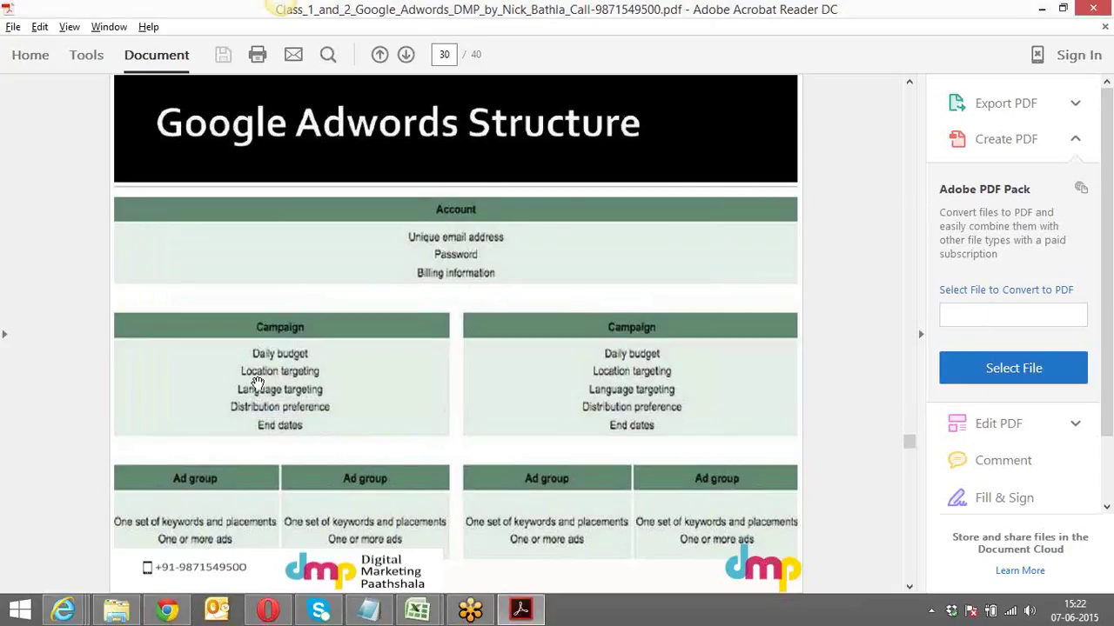
key(alt+Tab)
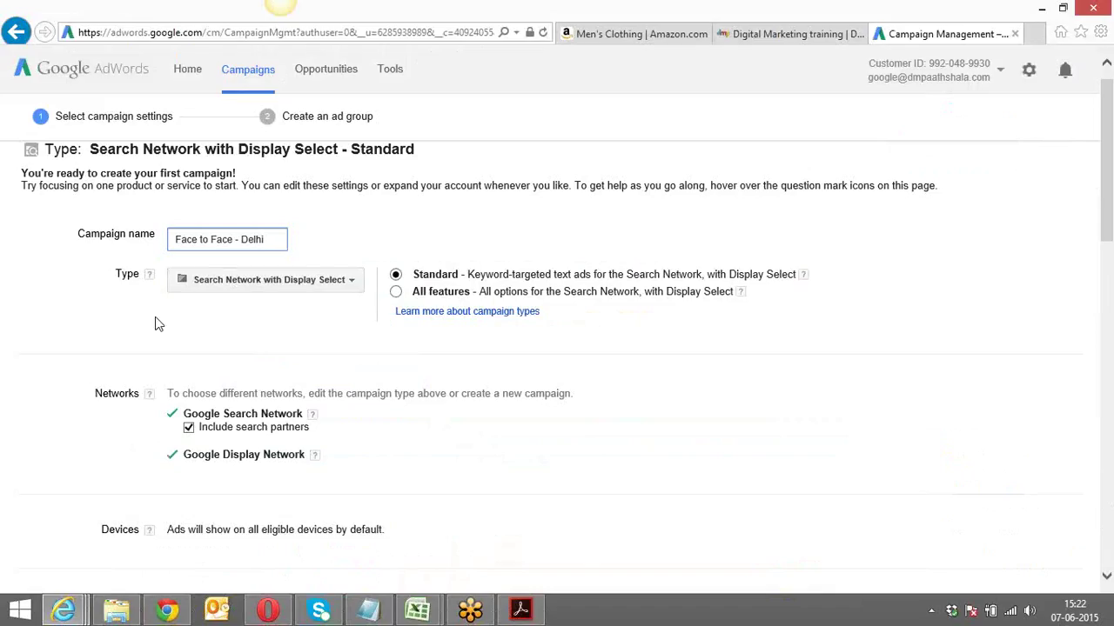
triple_click(270, 238)
key(ctrl+c)
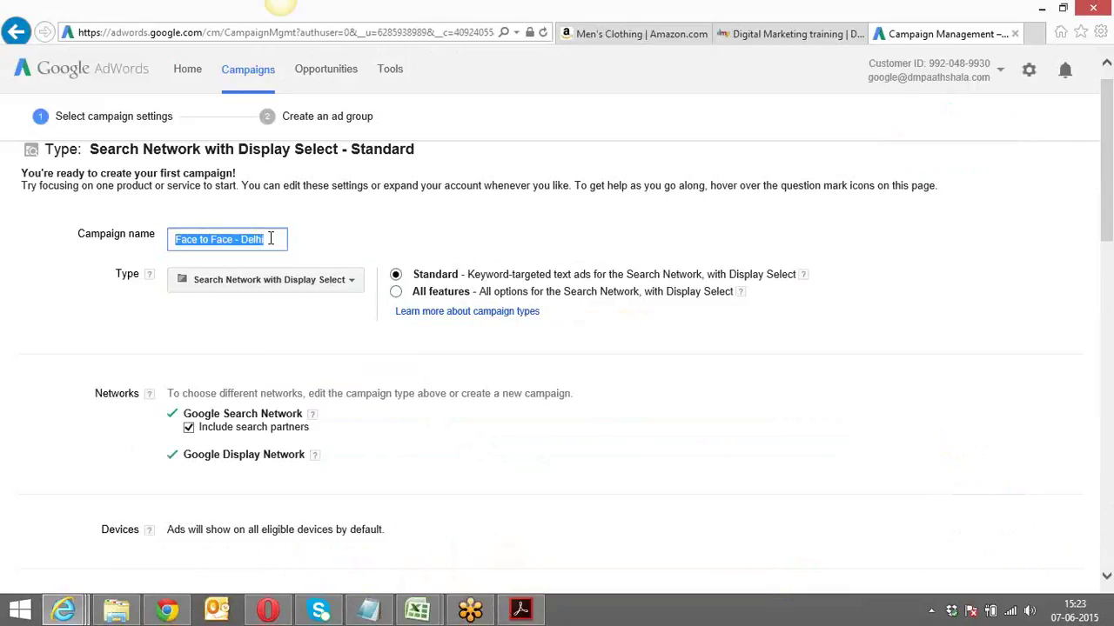
Step: Switch the campaign to All features, accepting the loss of page changes, and set its type to Search Network only
click(397, 293)
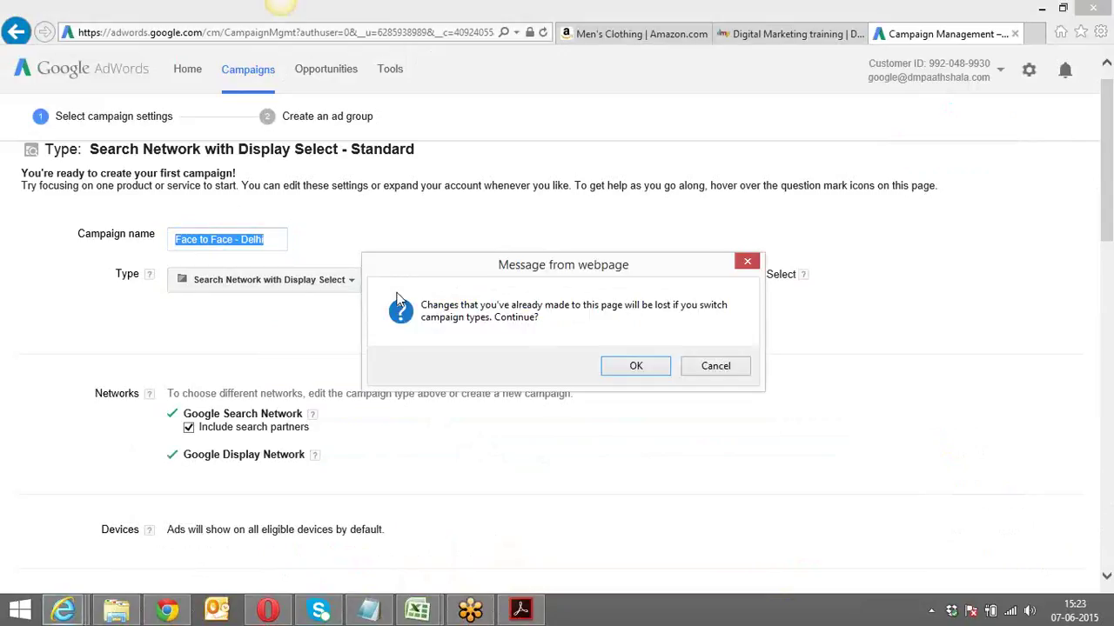
click(614, 369)
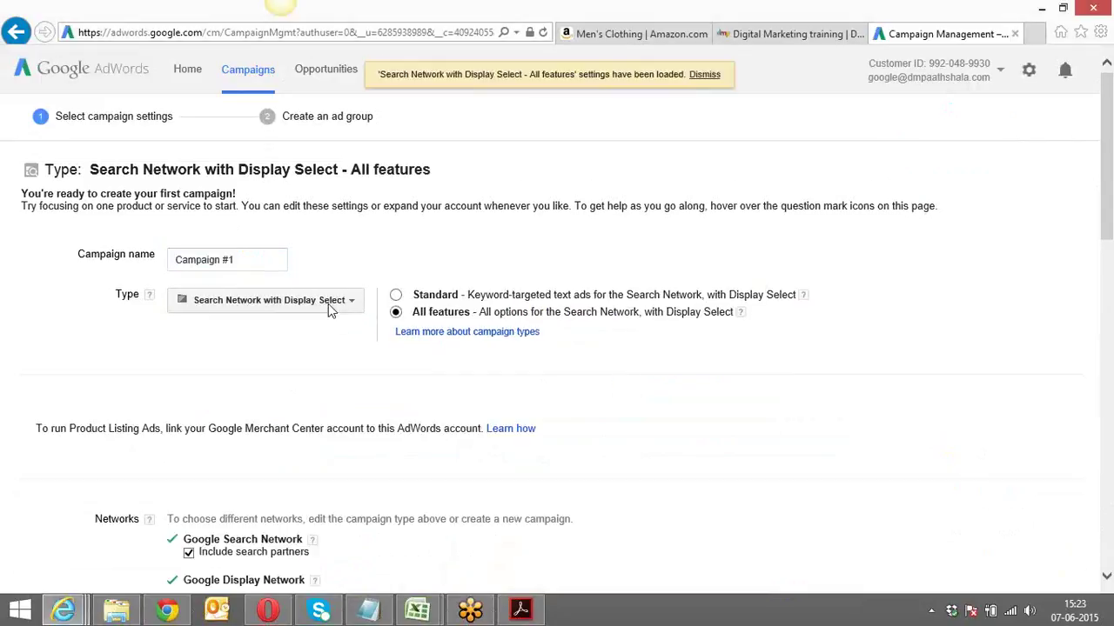
click(328, 304)
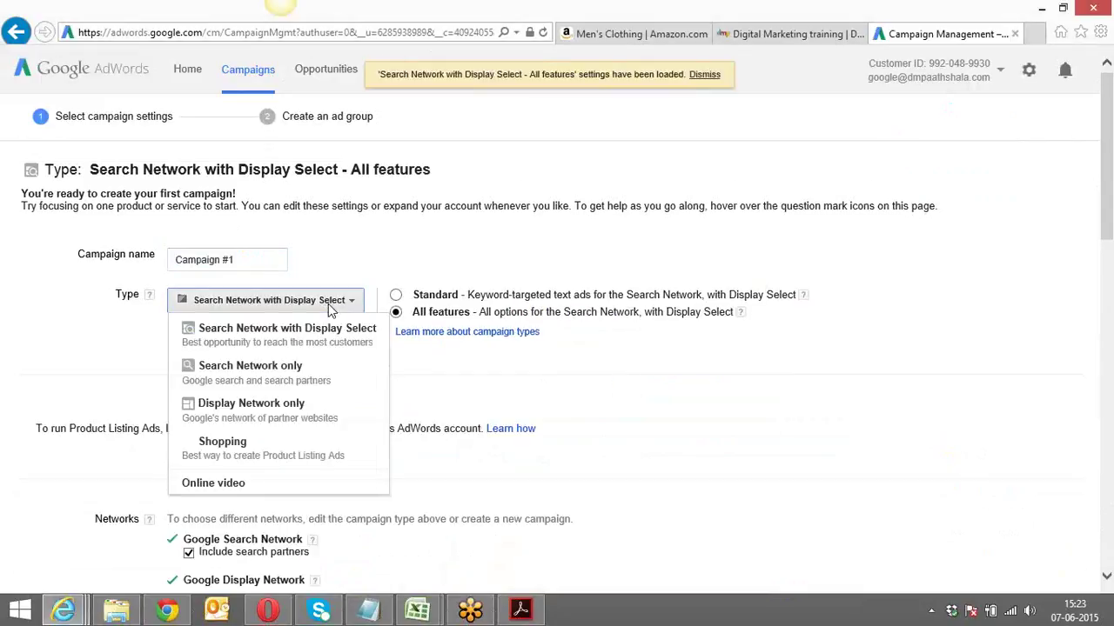
click(285, 370)
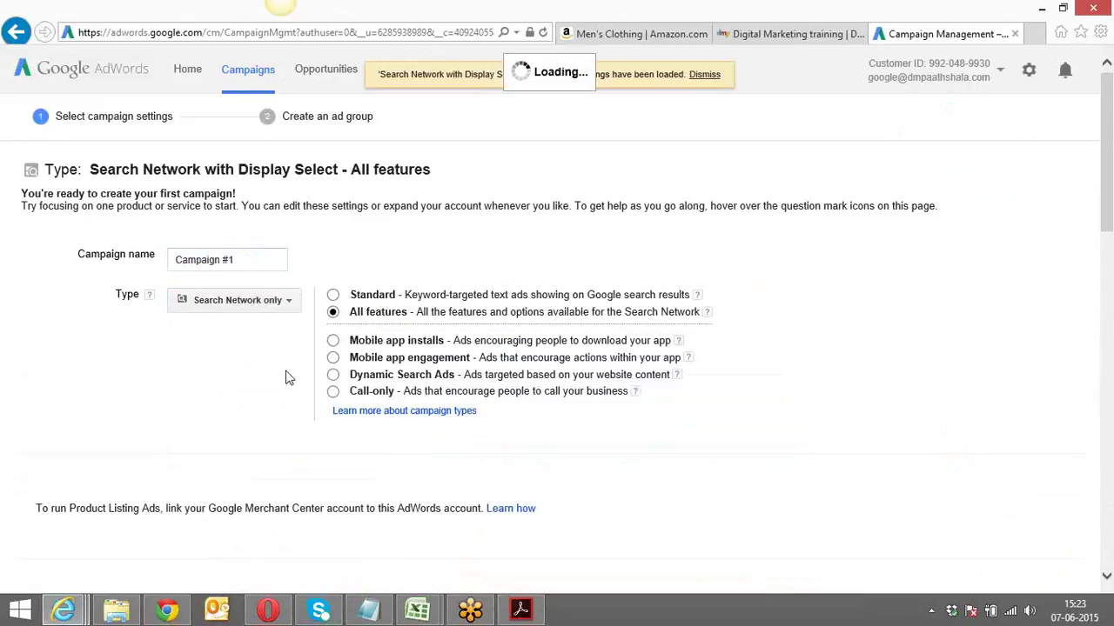
Step: Replace the default campaign name with the copied name "Face to Face - Delhi"
click(260, 260)
key(ctrl+a)
key(ctrl+v)
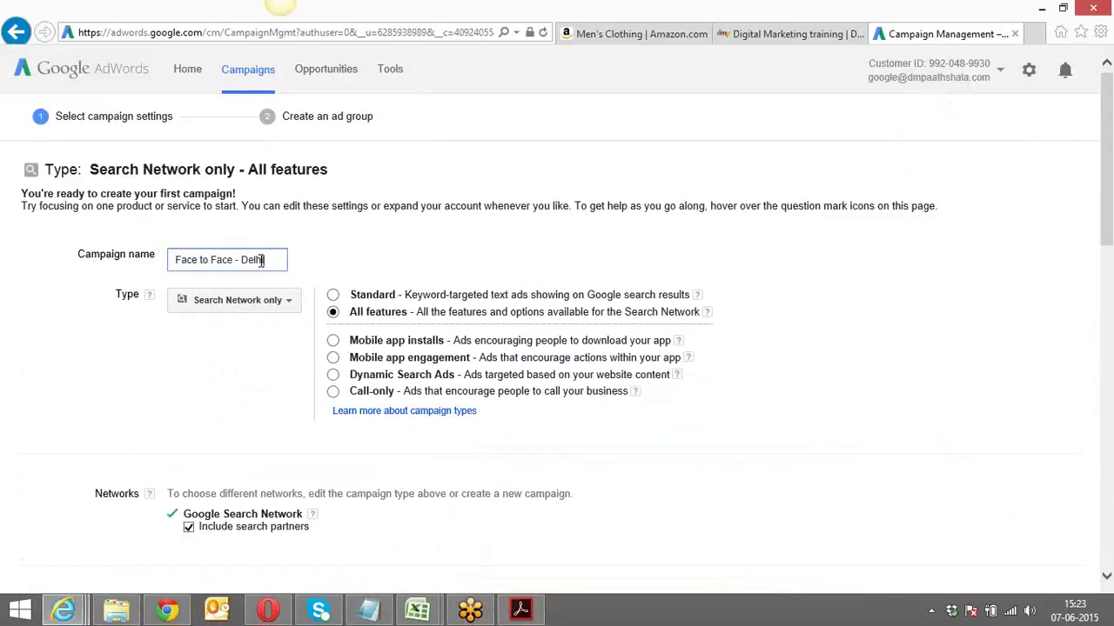
click(242, 385)
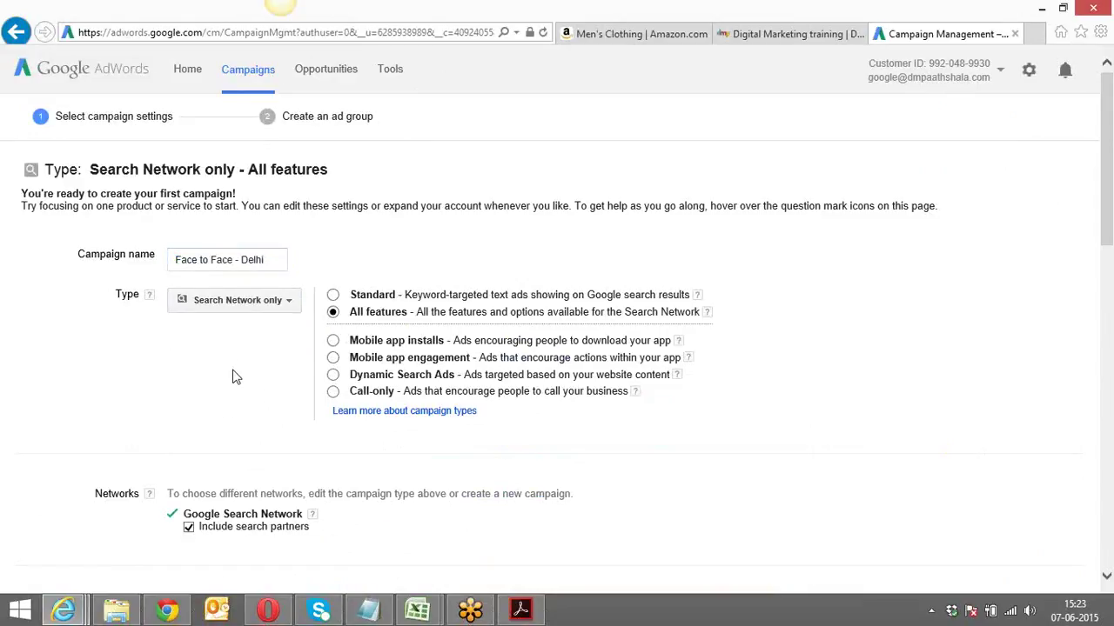
Step: Set the campaign's locations to "Let me choose...", look up "Delhi" and add the city New Delhi, Delhi, India as a target
scroll(233, 376, down, 3)
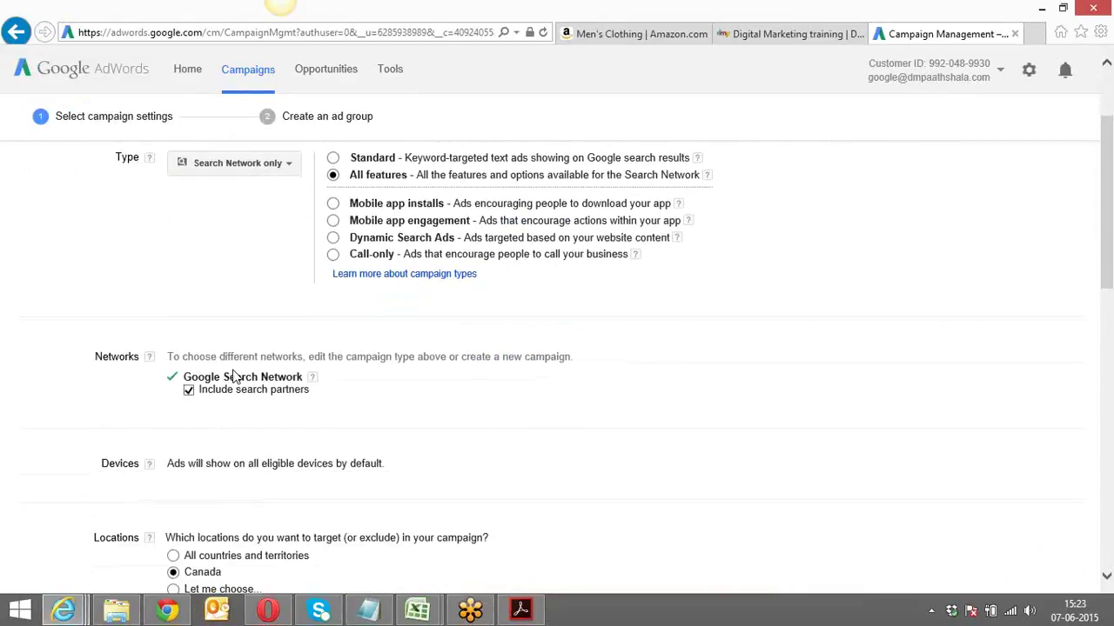
scroll(232, 376, down, 2)
scroll(232, 376, down, 2)
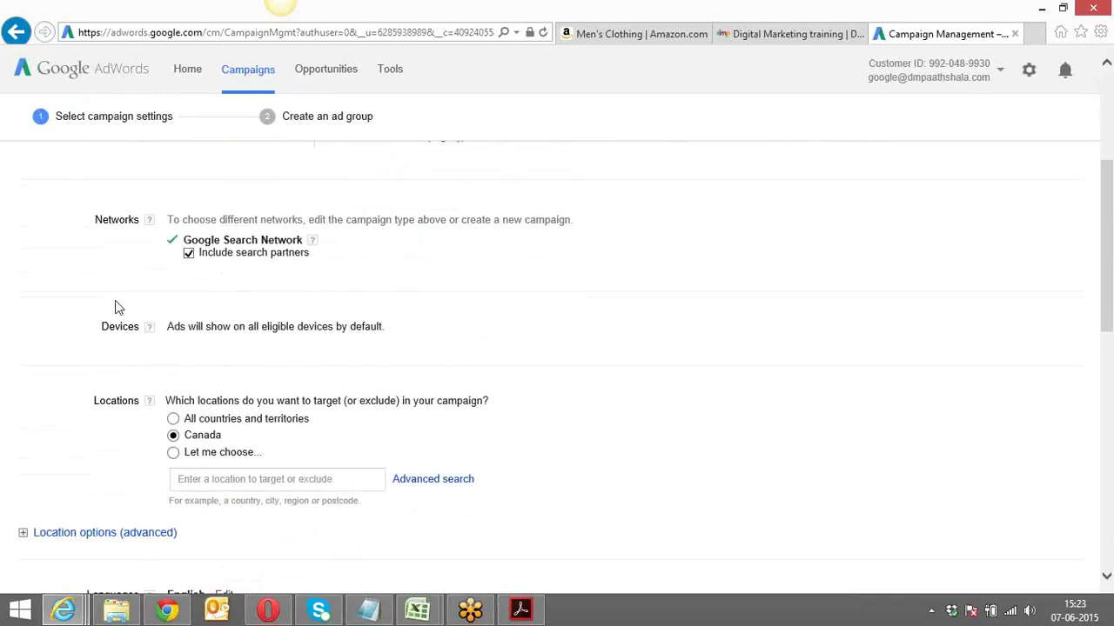
scroll(74, 324, down, 4)
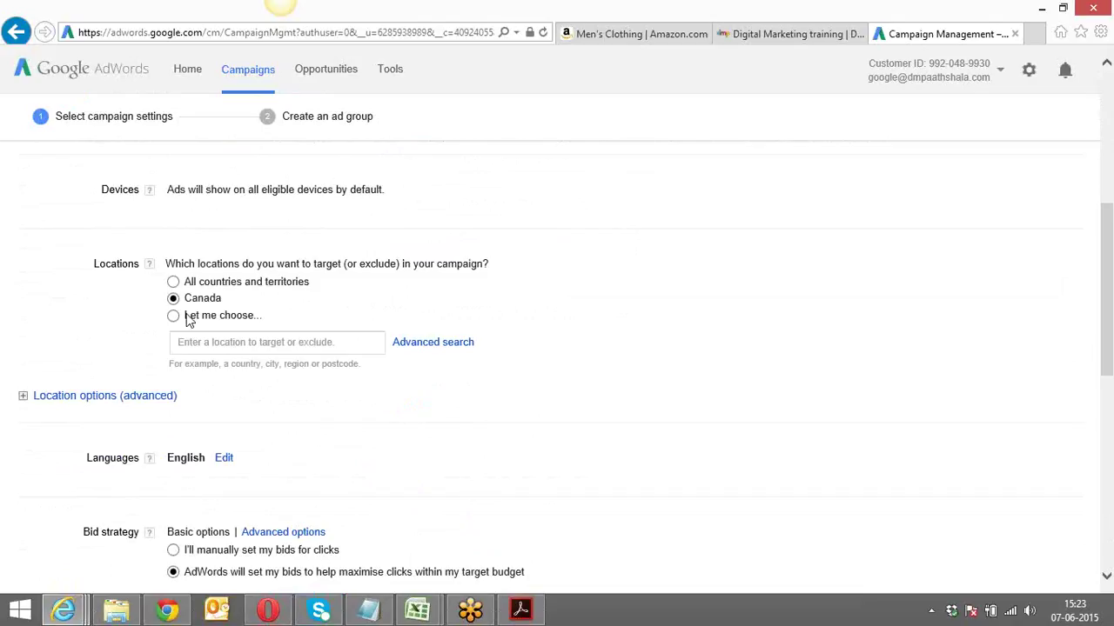
scroll(99, 325, up, 5)
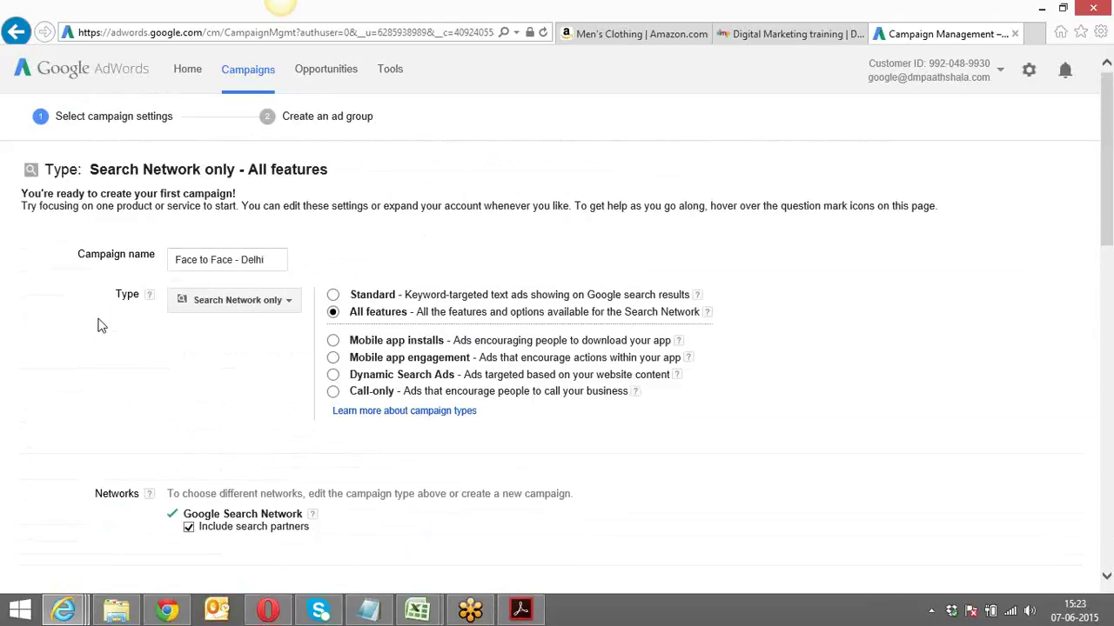
scroll(98, 326, down, 2)
scroll(98, 325, down, 5)
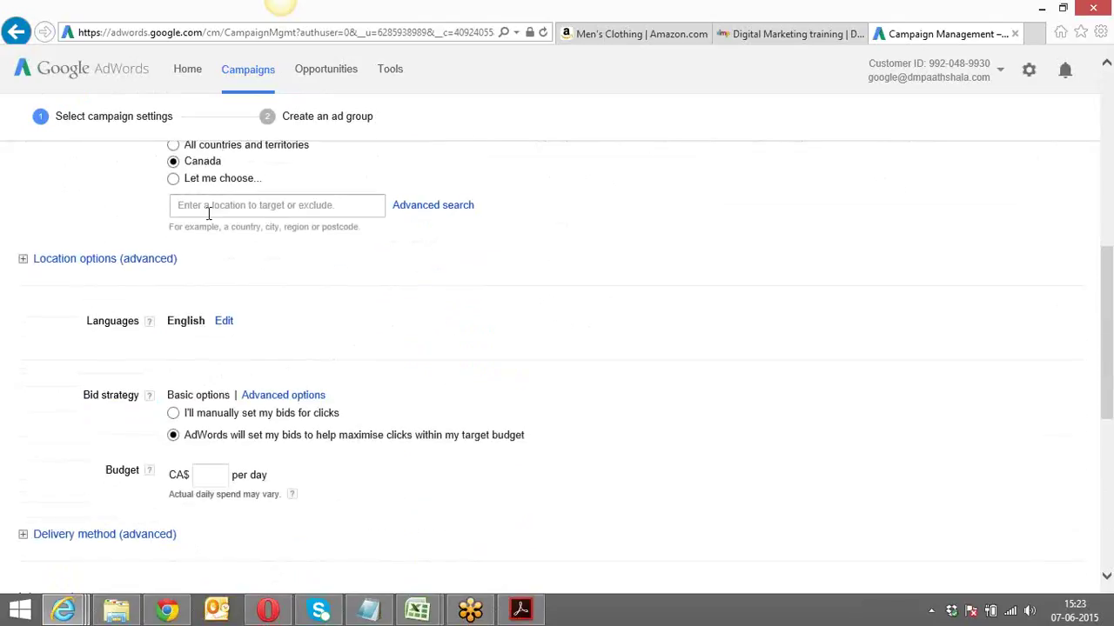
click(174, 180)
click(209, 203)
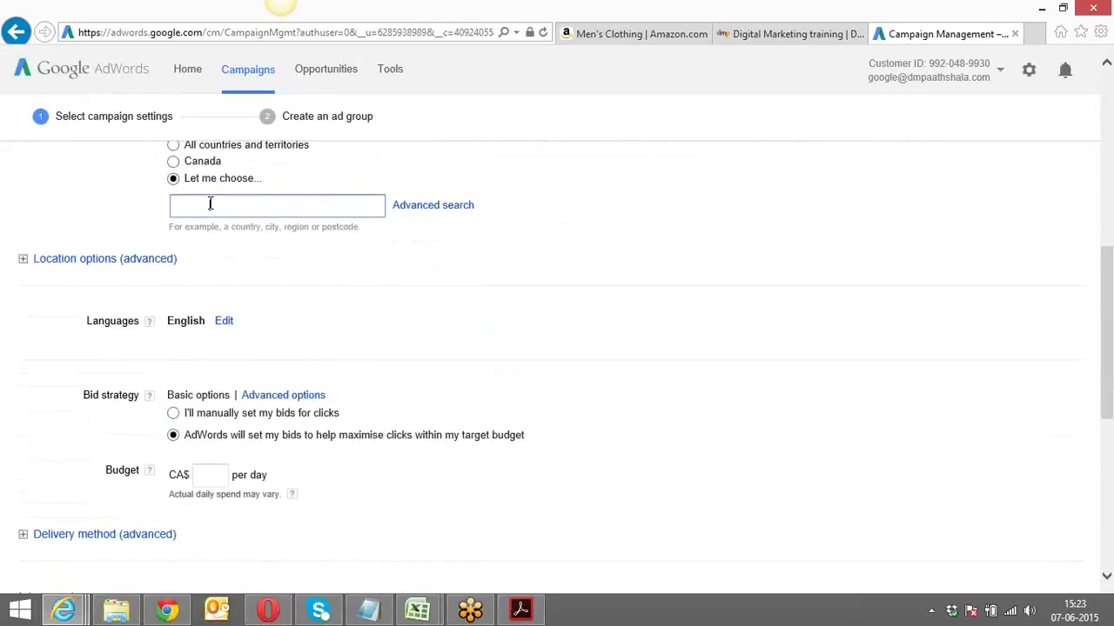
text(Delhi)
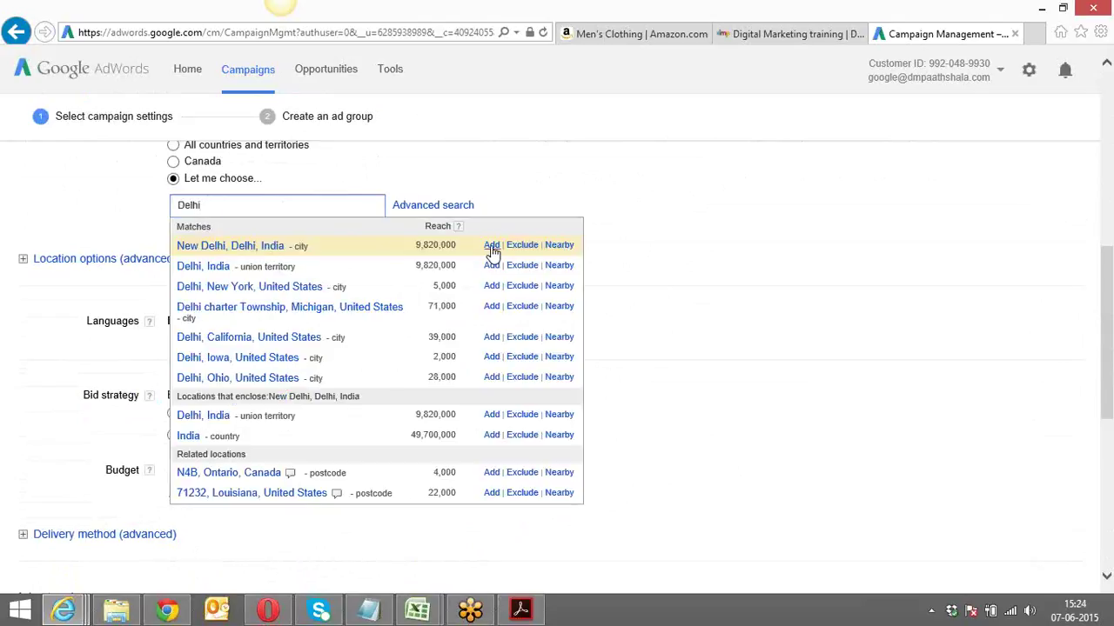
click(491, 246)
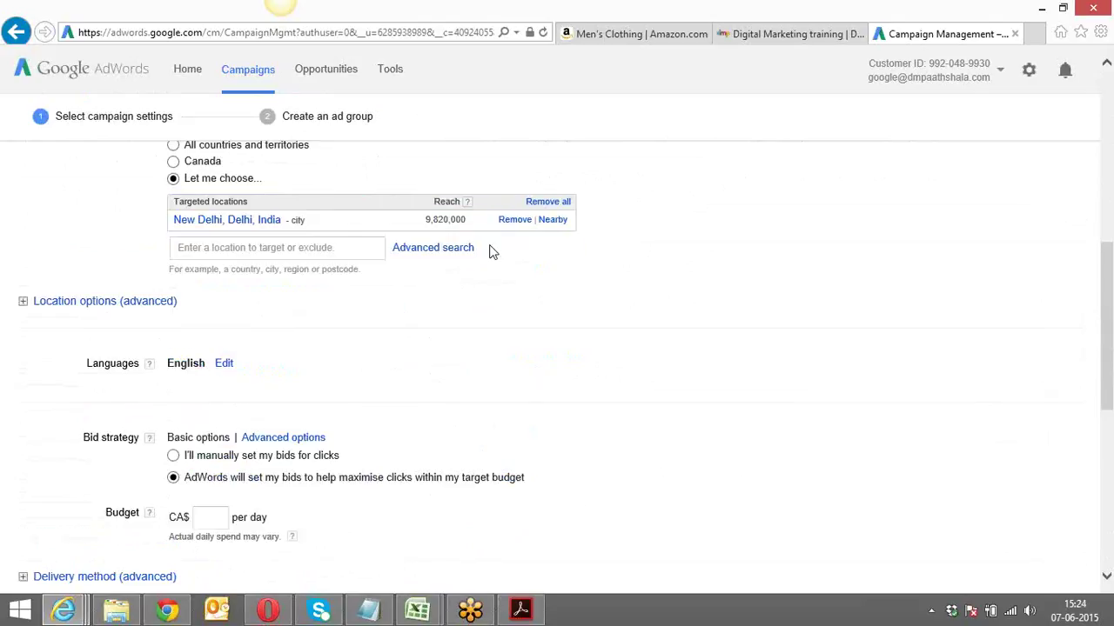
Step: Look up further locations to target or exclude, trying "New" and replacing it with "delhi"
click(308, 250)
text(New)
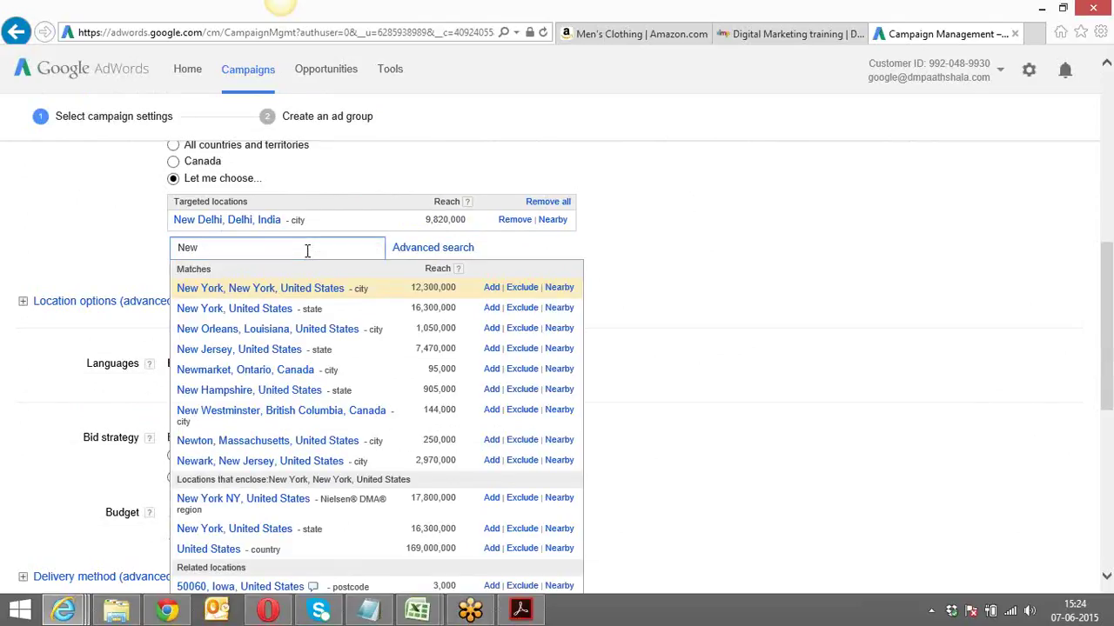
key(BackSpace)
key(BackSpace)
key(BackSpace)
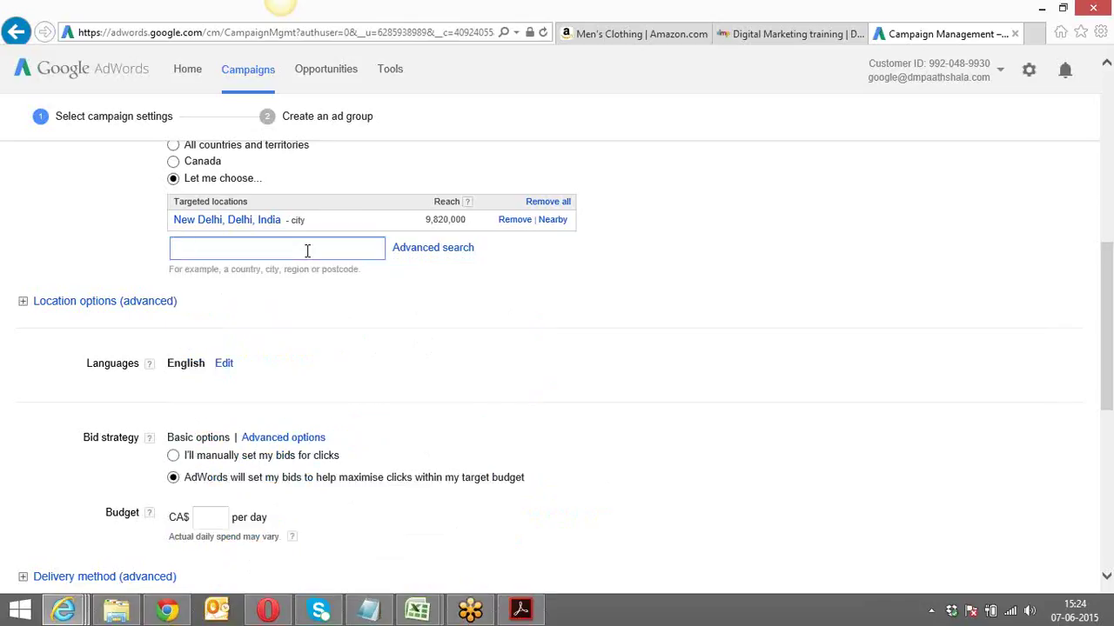
text(delhi)
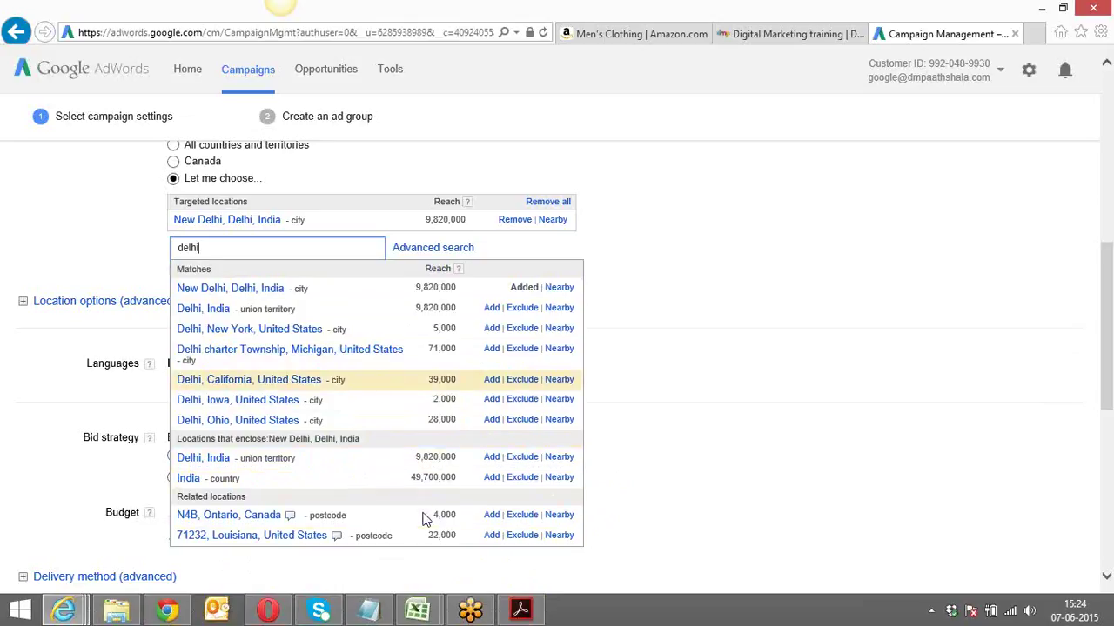
Step: Add the union territory Delhi, India from the location matches as a targeted location
click(491, 310)
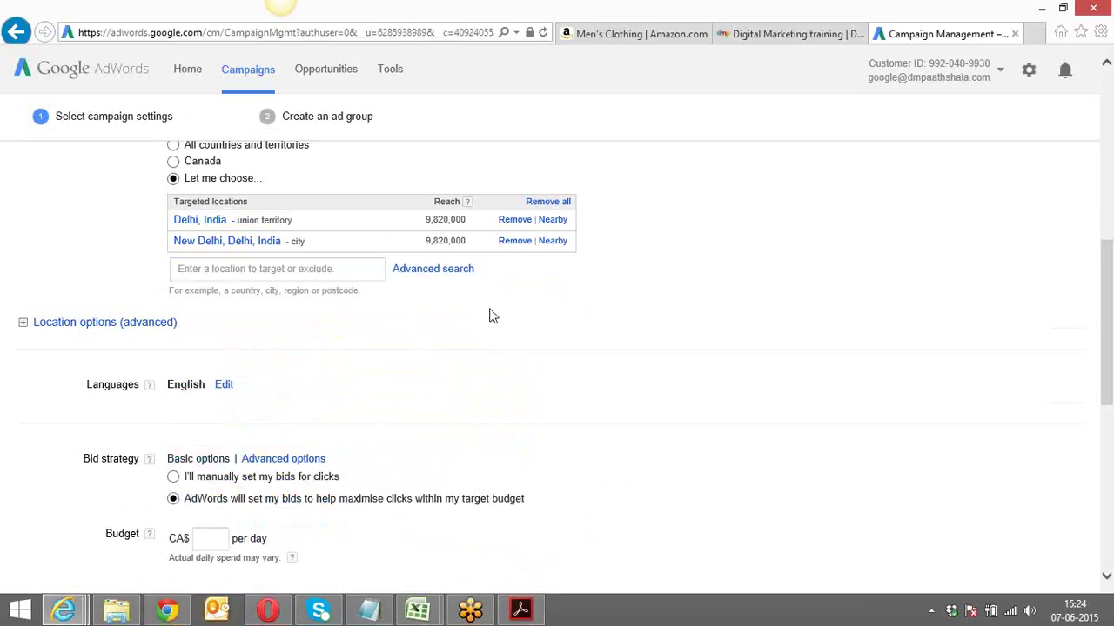
click(328, 268)
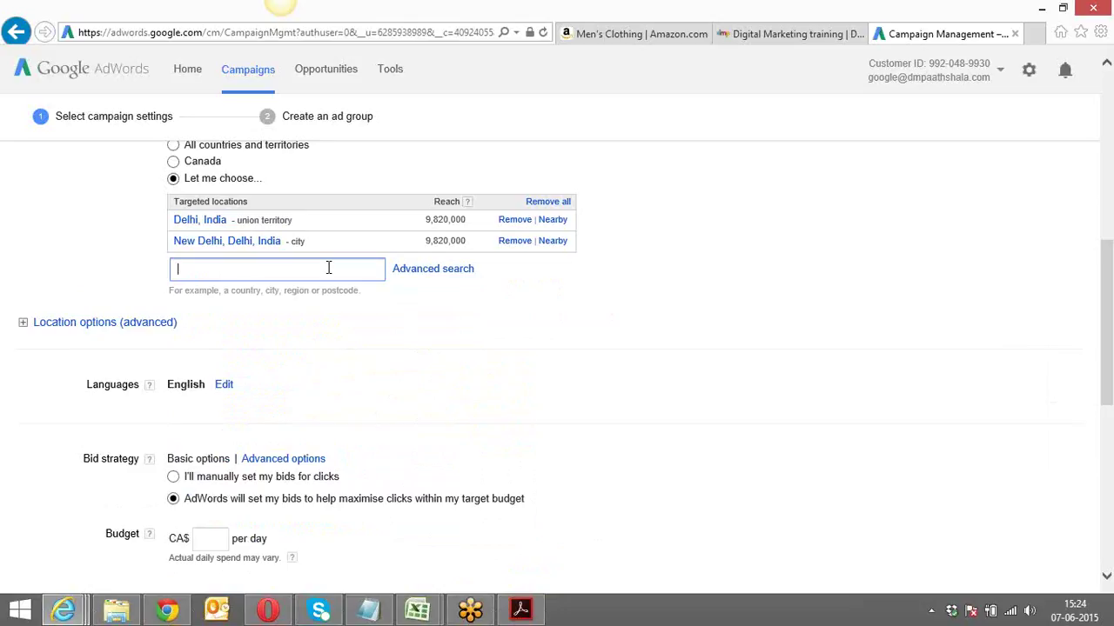
click(554, 243)
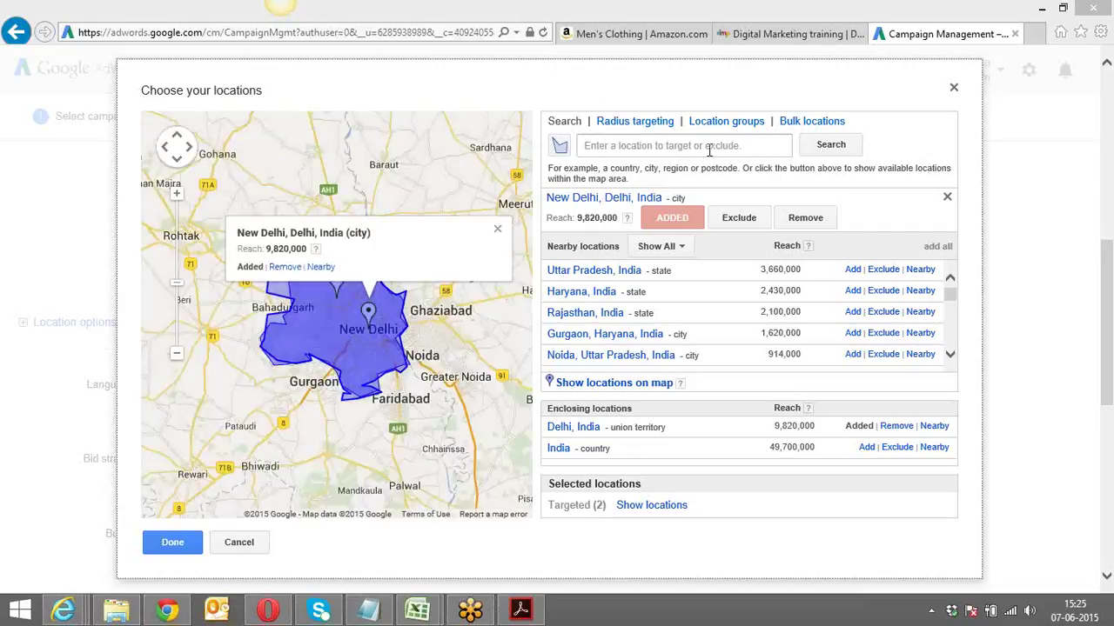
click(648, 127)
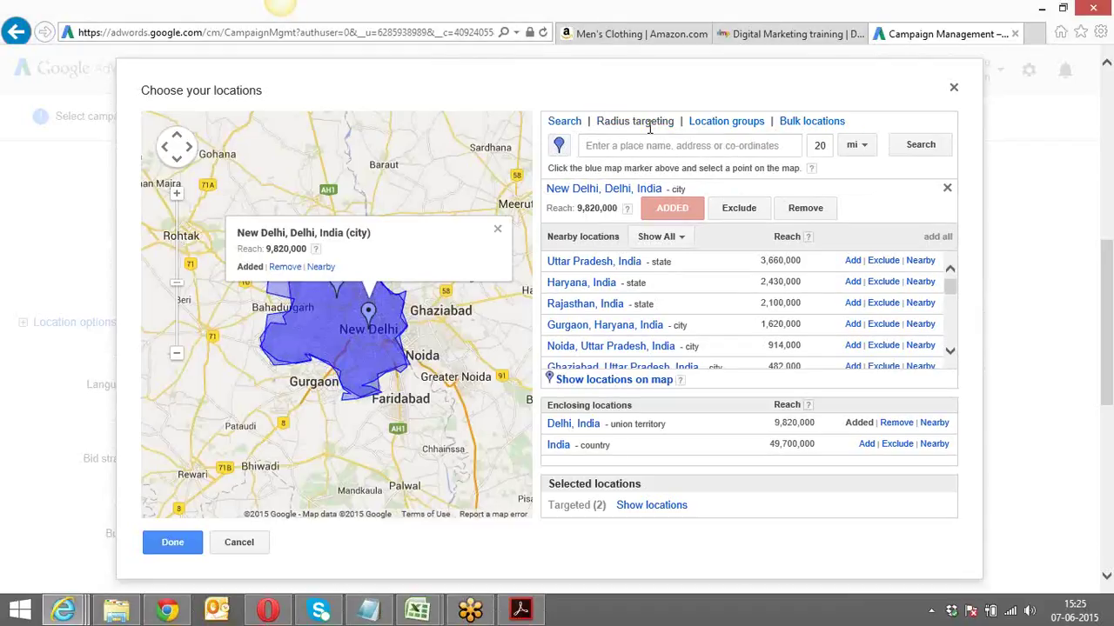
click(648, 145)
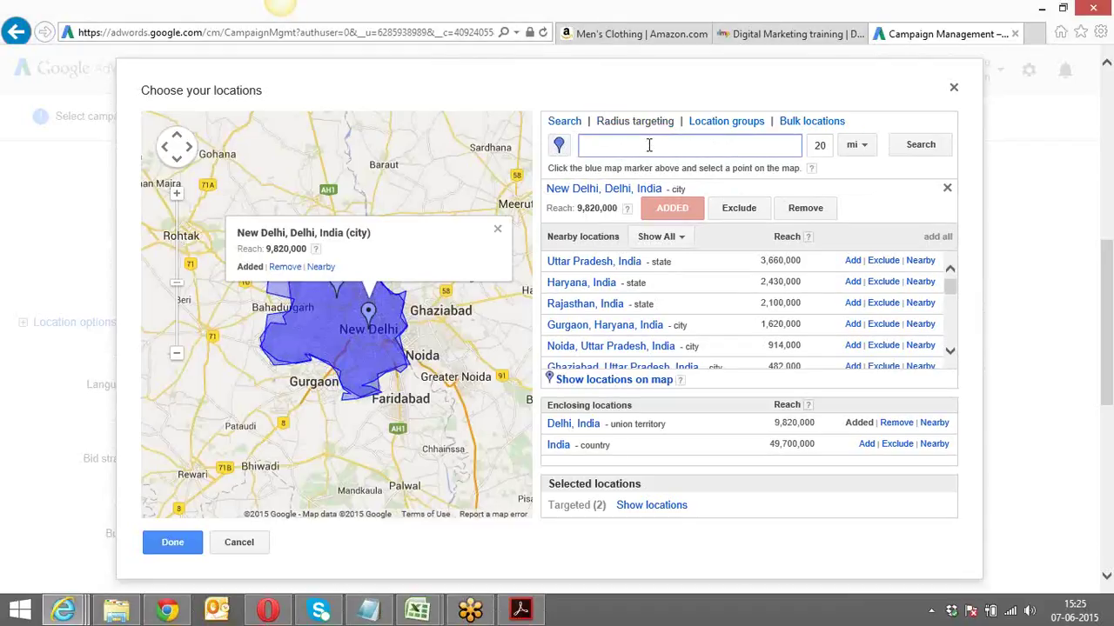
text(10)
click(871, 154)
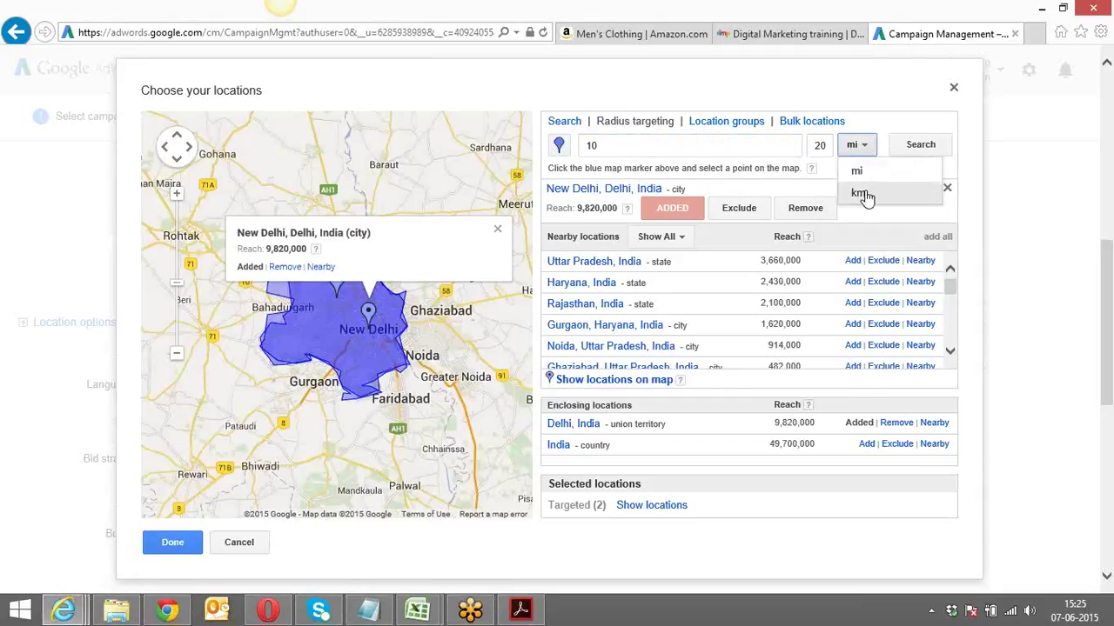
click(866, 193)
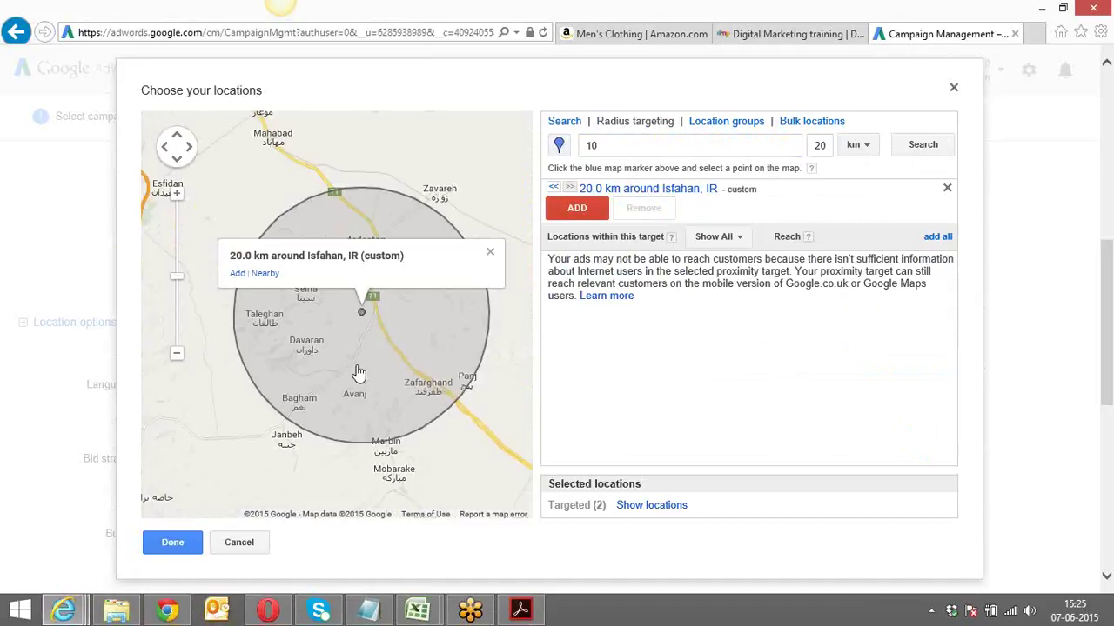
click(491, 254)
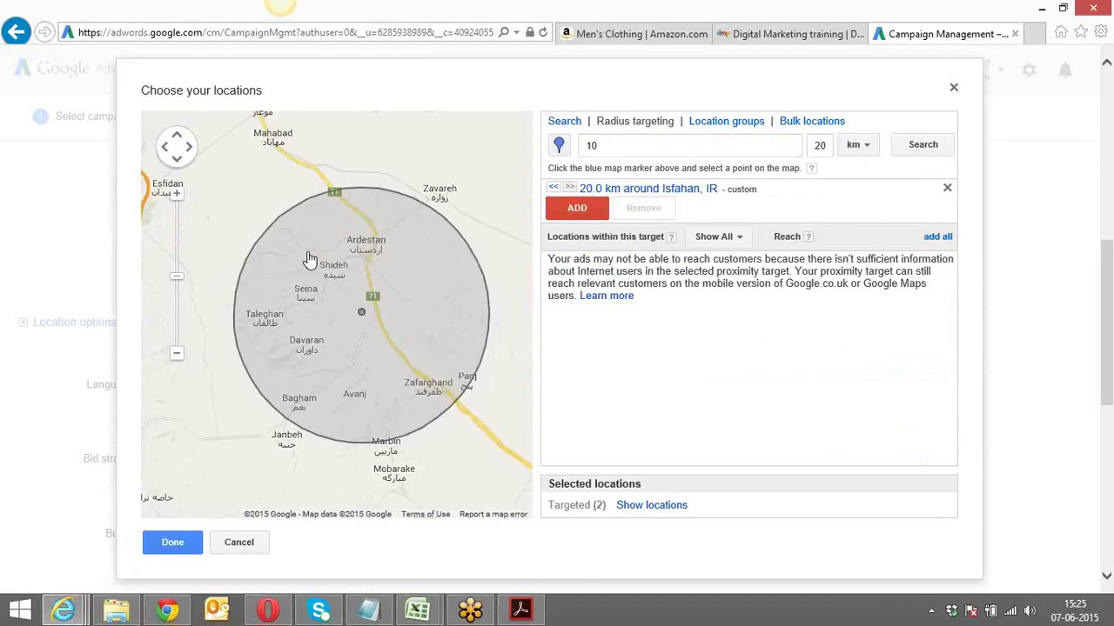
click(562, 122)
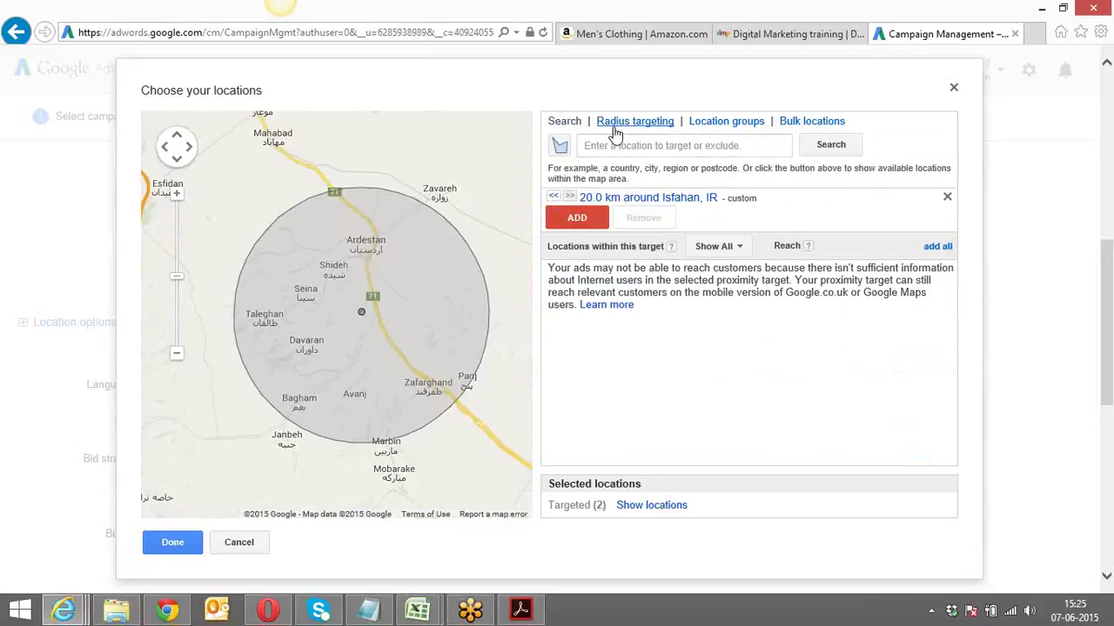
click(257, 548)
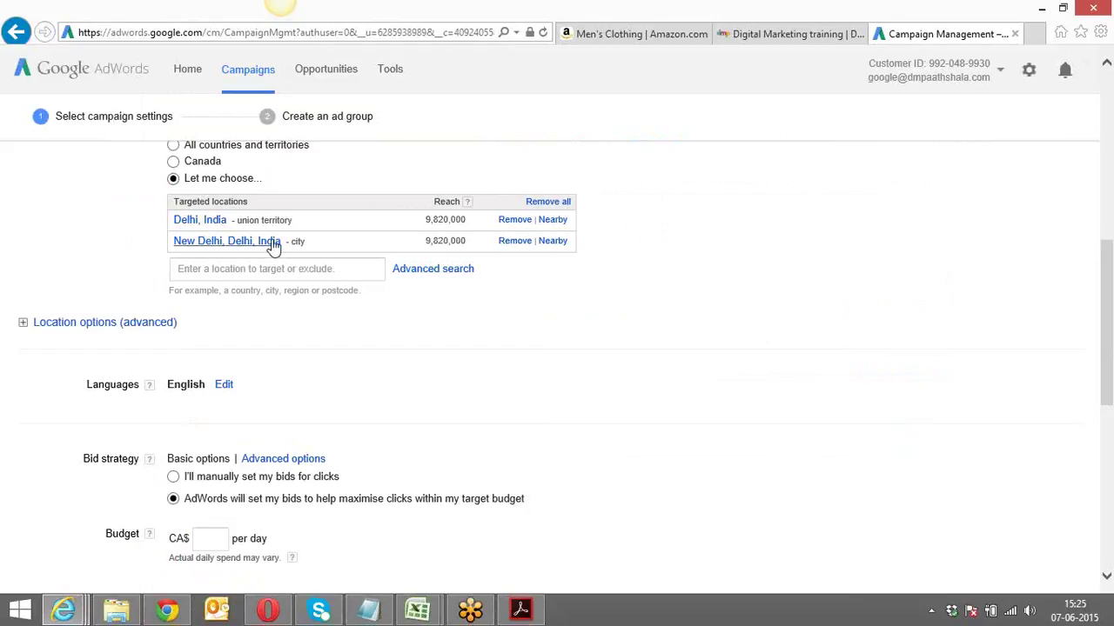
Step: Remove the city New Delhi, Delhi, India from the targeted locations
click(514, 241)
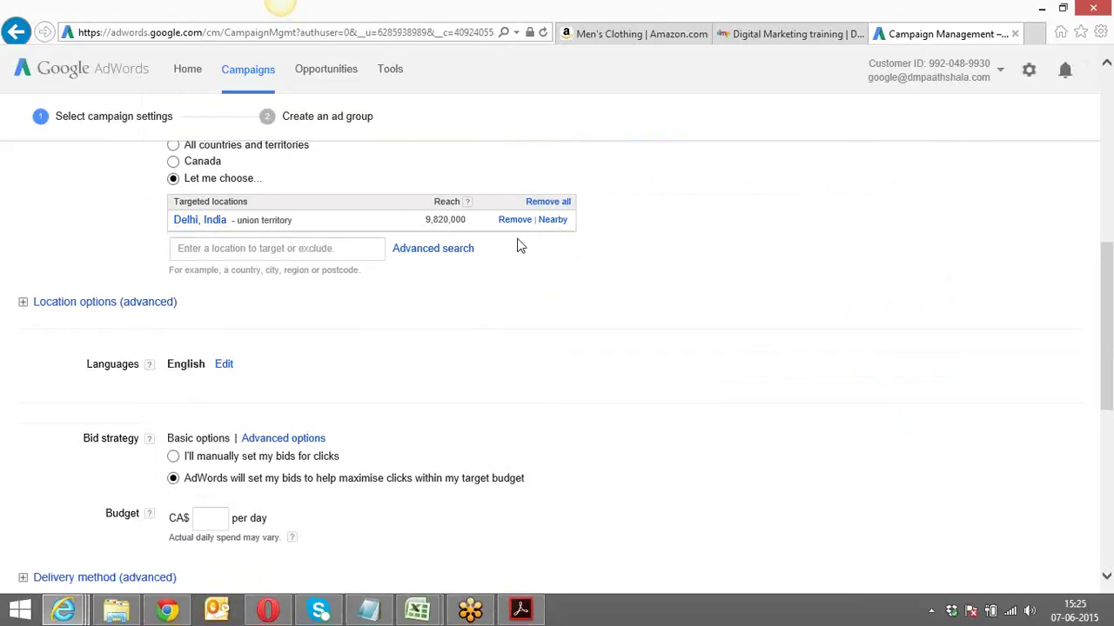
Step: Show locations near Delhi, India and try a radius targeting search for the place "10" with a 10 km radius
click(554, 219)
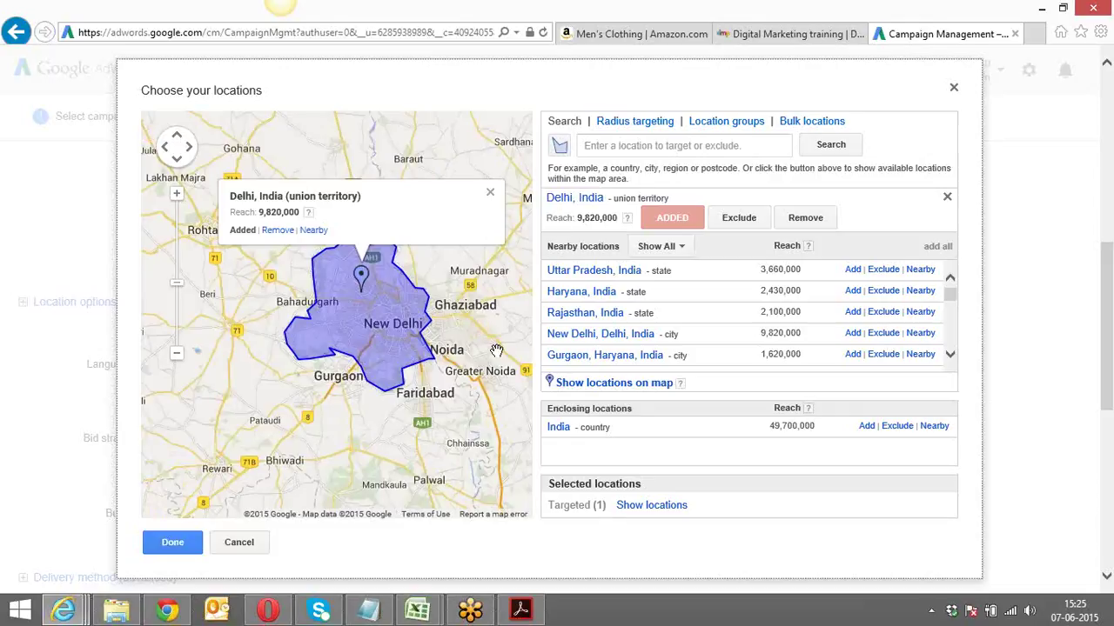
click(642, 122)
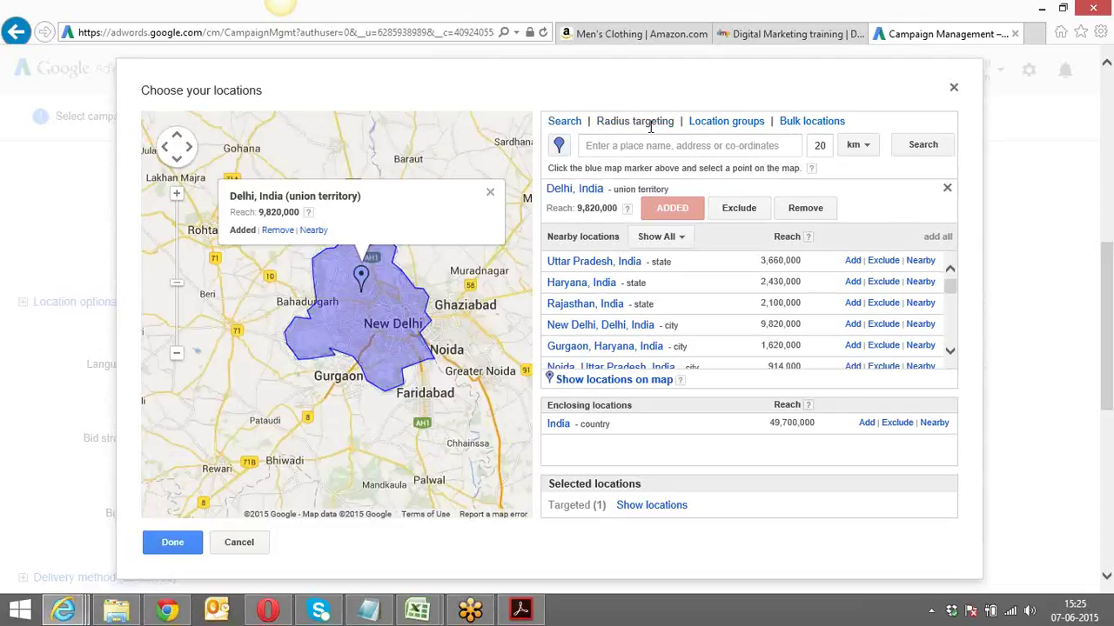
click(655, 146)
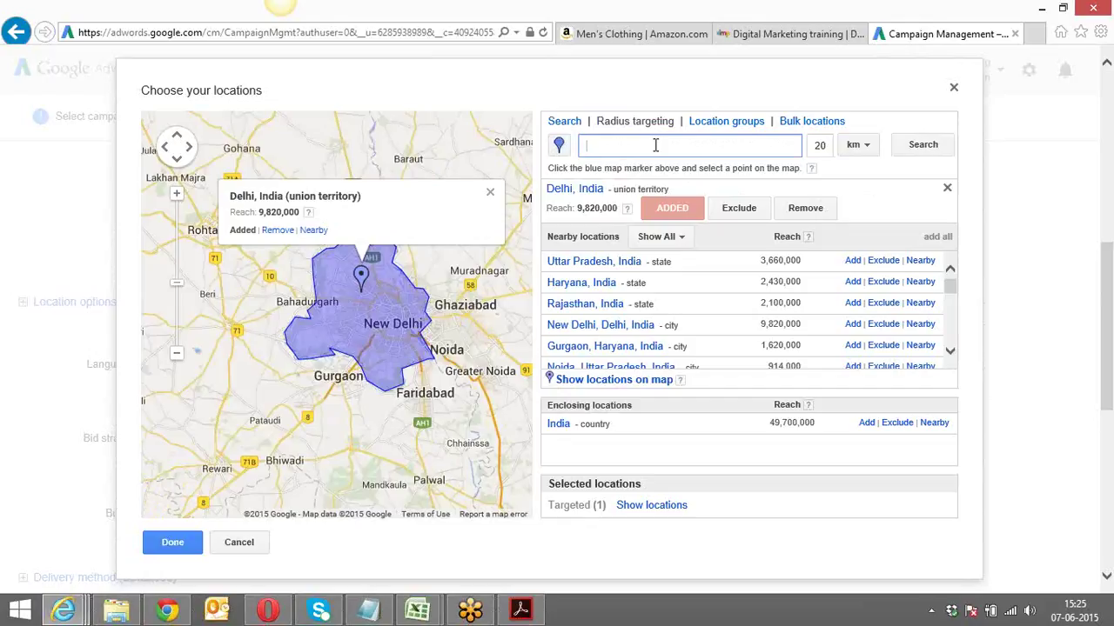
text(10)
click(824, 147)
key(BackSpace)
key(BackSpace)
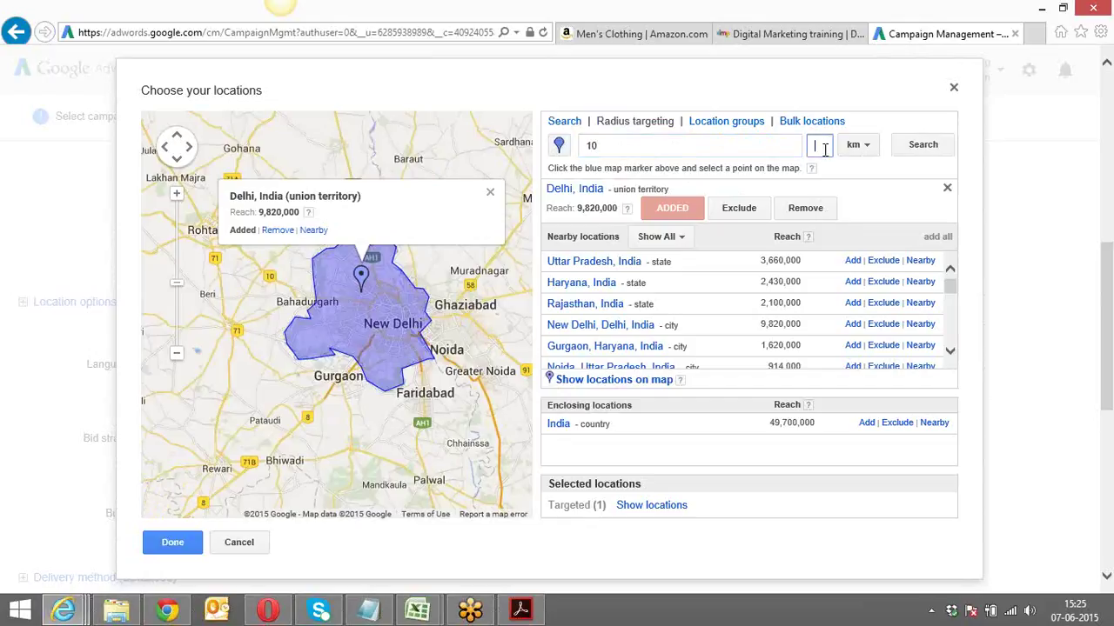
text(10)
click(921, 148)
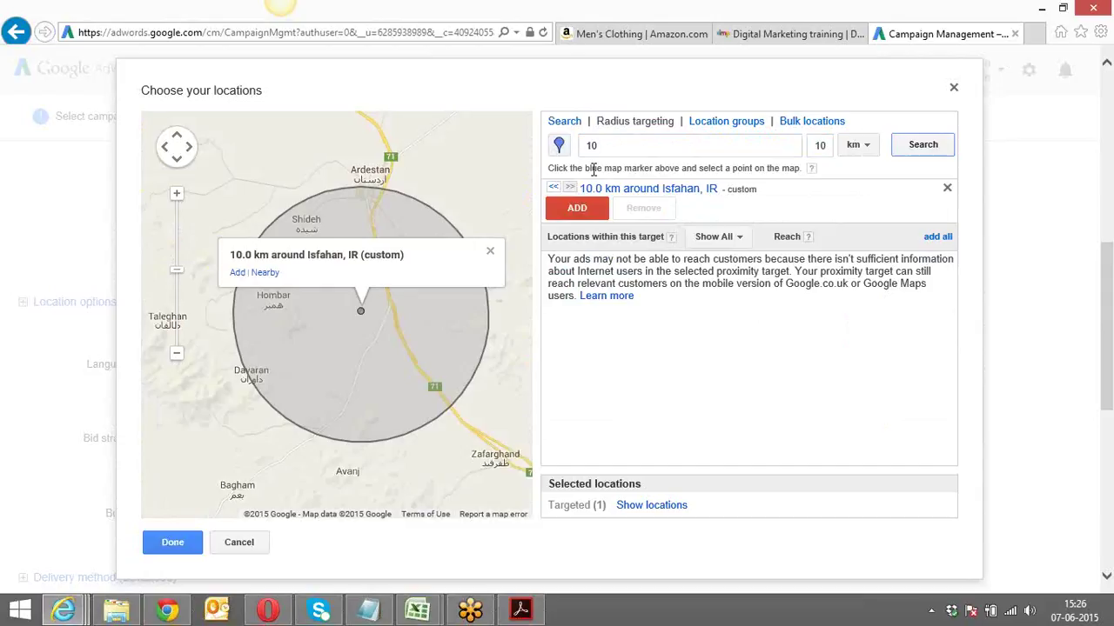
Step: Replace the radius targeting place with "Delhi", preview the 10 km area around it, and finish choosing locations without adding that area
click(635, 150)
key(BackSpace)
key(BackSpace)
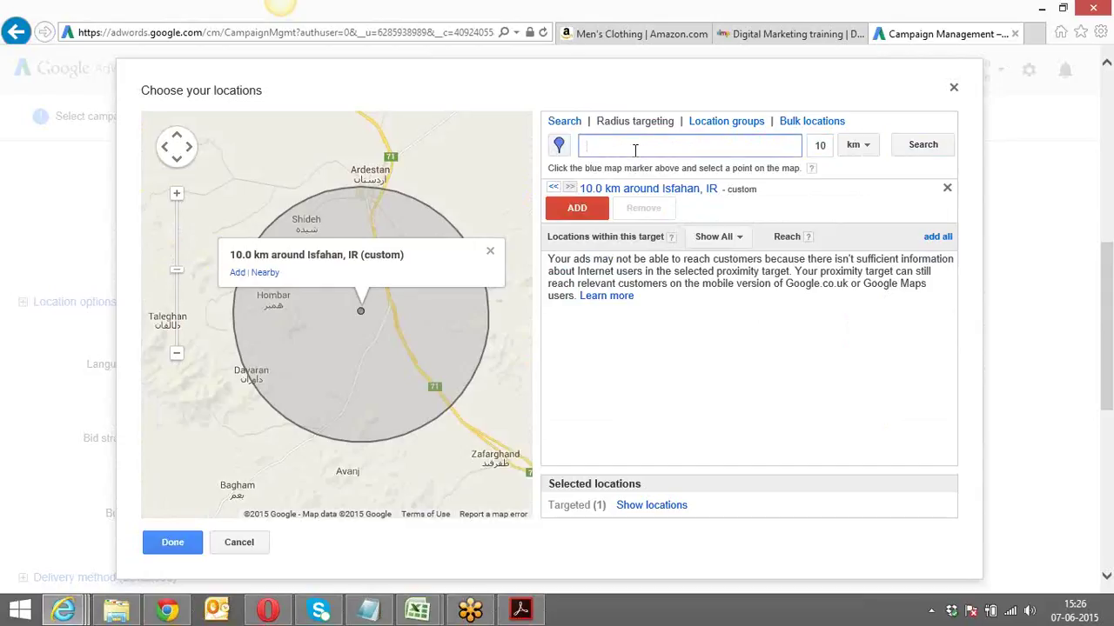
click(553, 190)
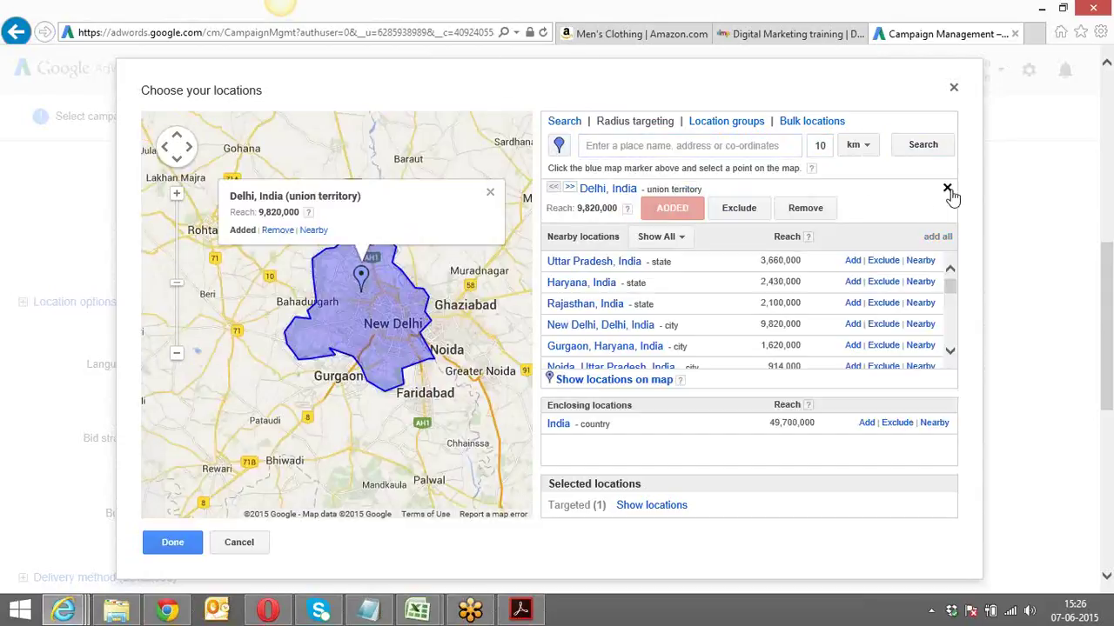
click(948, 189)
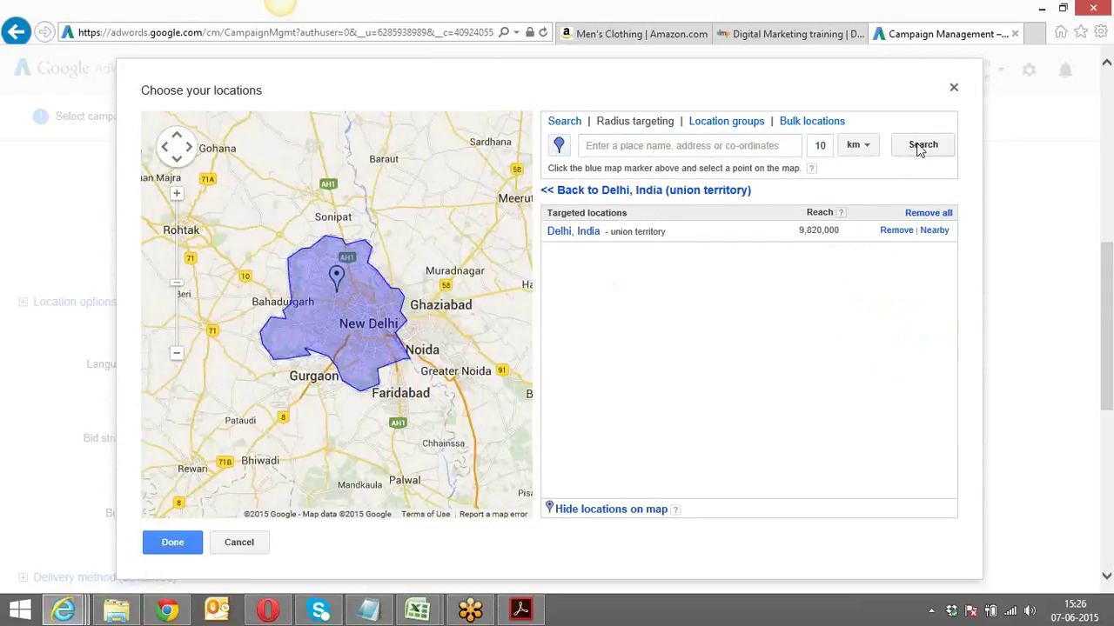
click(737, 149)
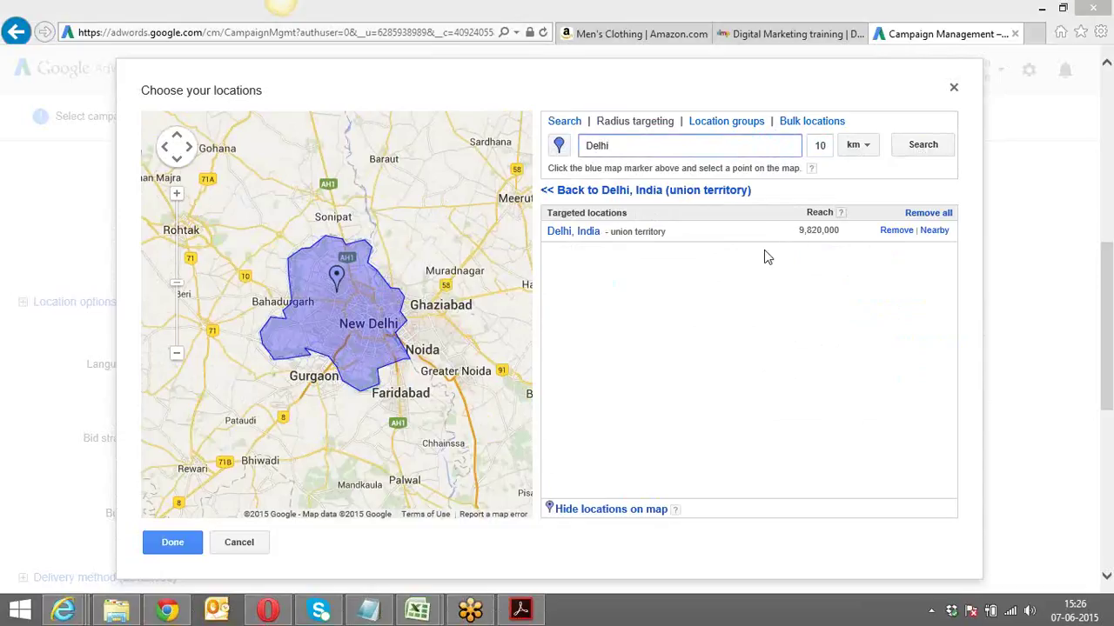
click(933, 231)
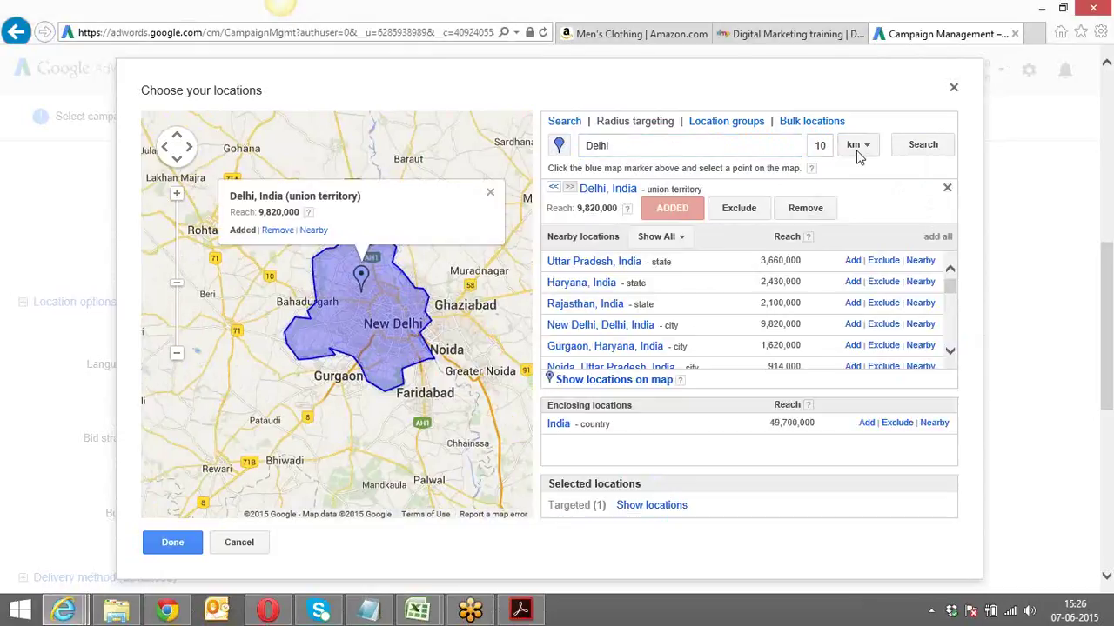
click(912, 152)
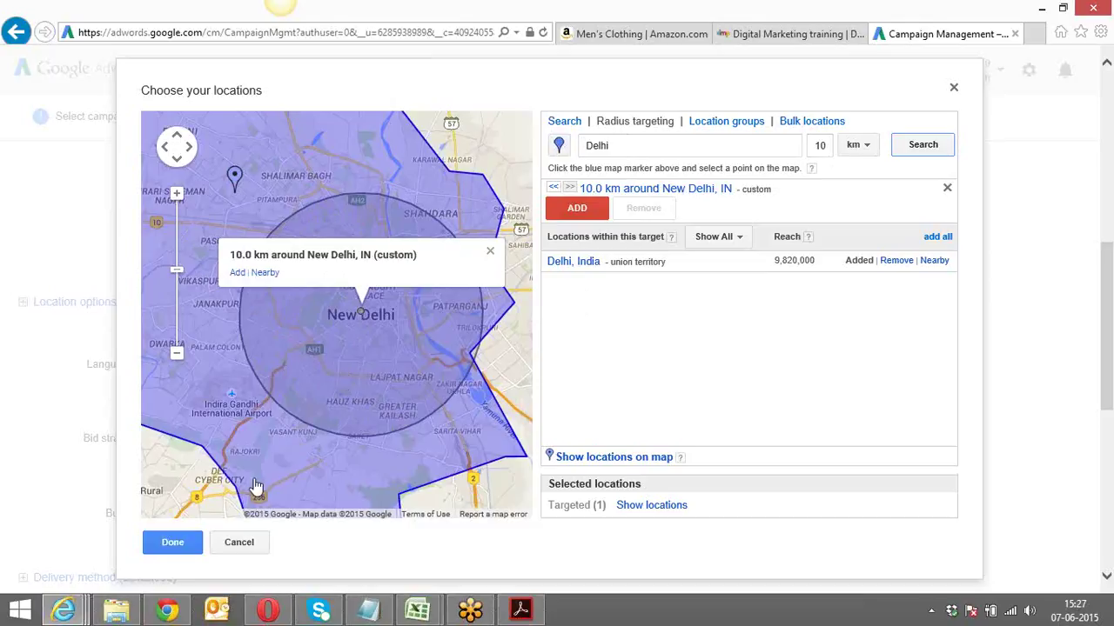
click(173, 543)
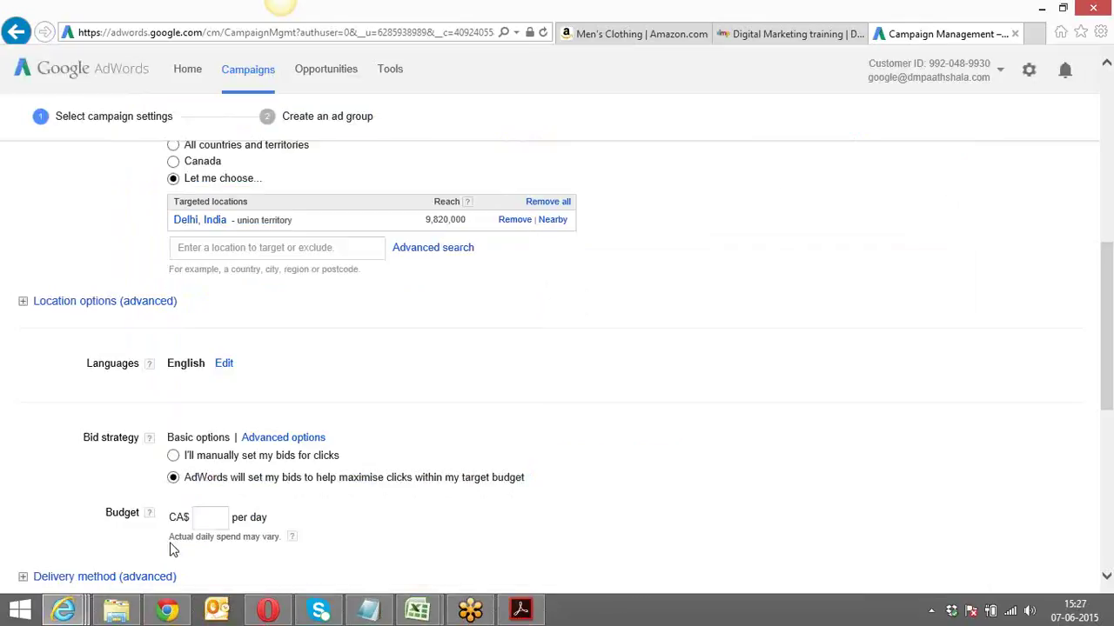
Step: Look up "Uttar Pradesh" and add the state Uttar Pradesh, India as a targeted location
click(233, 250)
text(U)
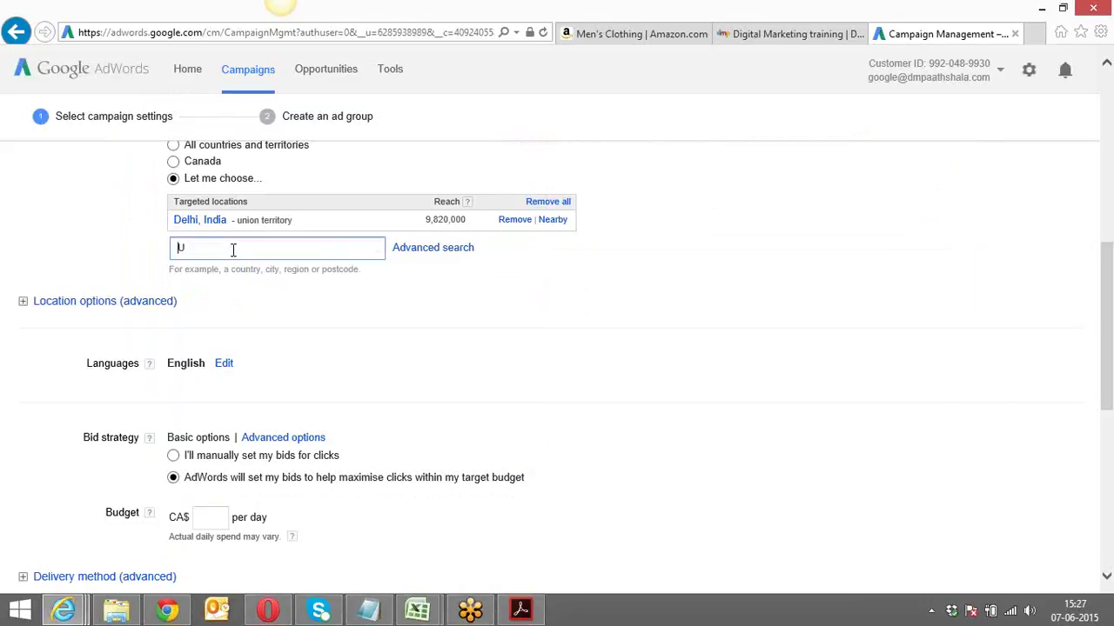
text(ttar Pradesh)
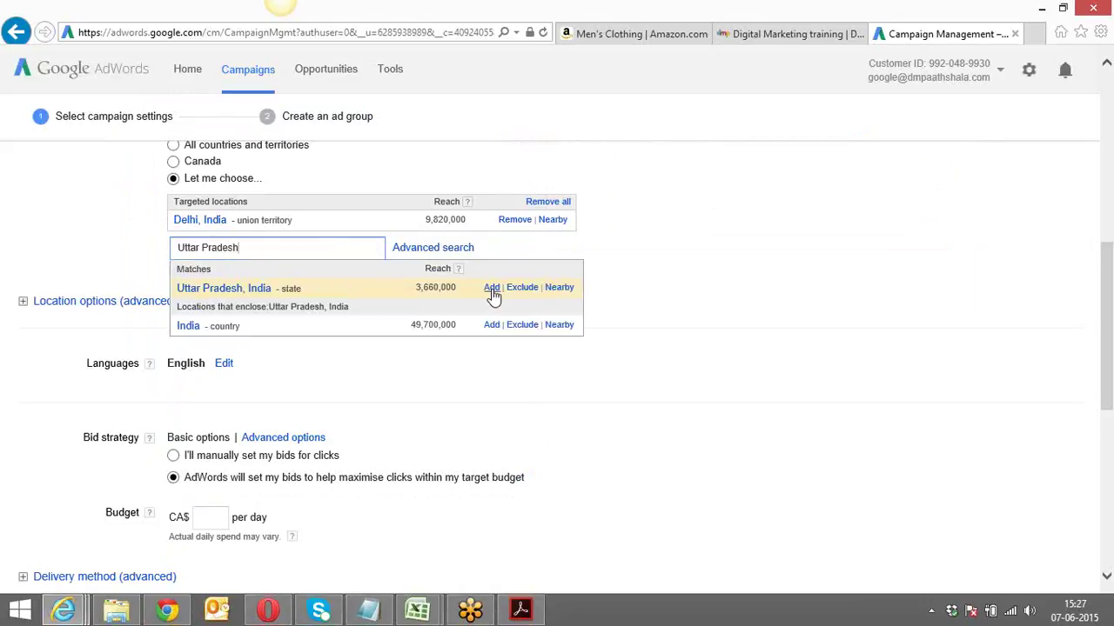
click(492, 288)
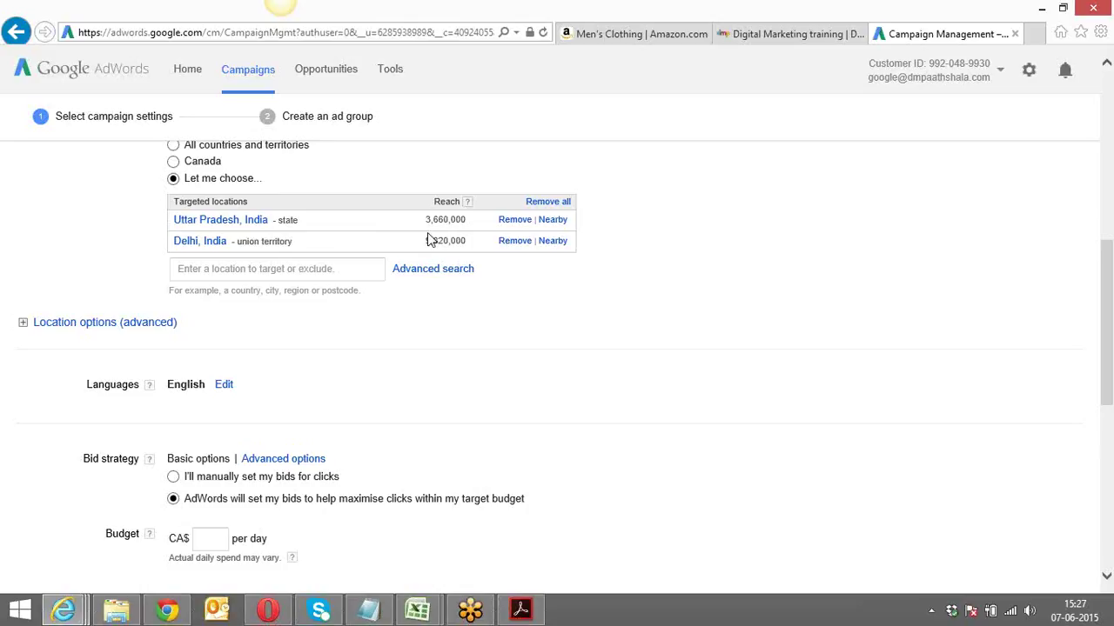
Step: Look up "Lucknow" and exclude the city Lucknow, Uttar Pradesh, India from the campaign
click(311, 265)
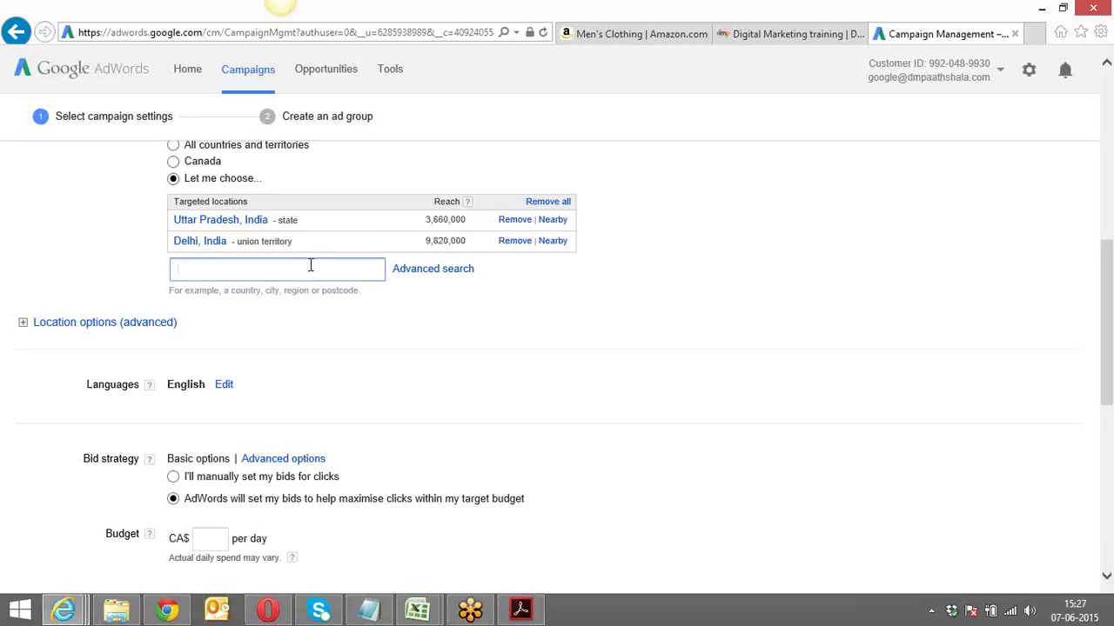
text(Lucknow)
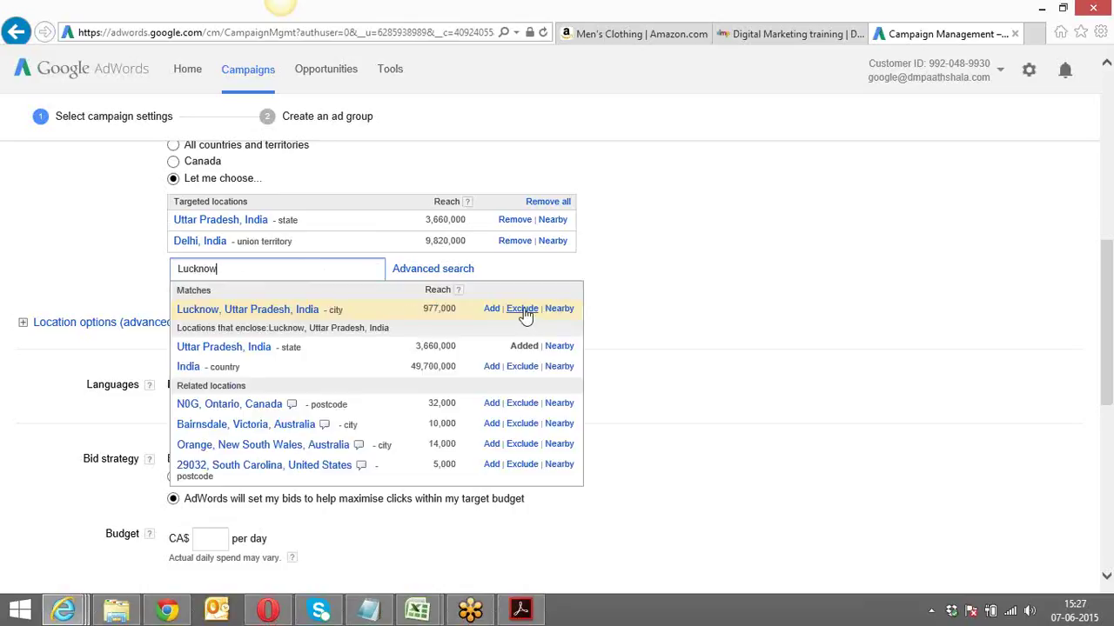
click(523, 310)
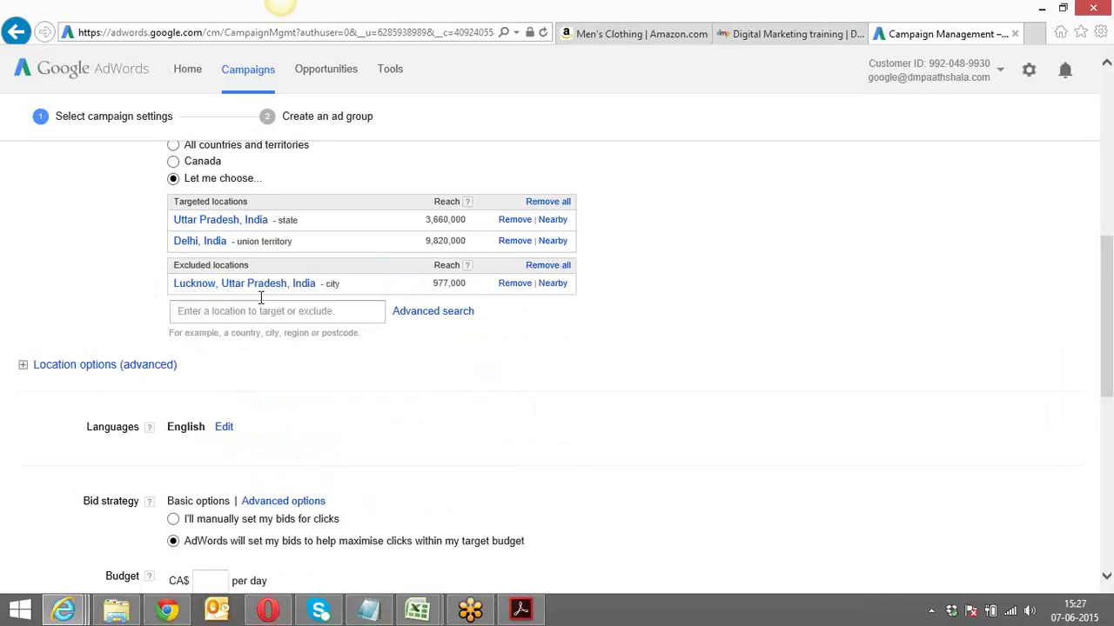
Step: Remove the Lucknow exclusion and the Uttar Pradesh target from the campaign's locations
click(509, 287)
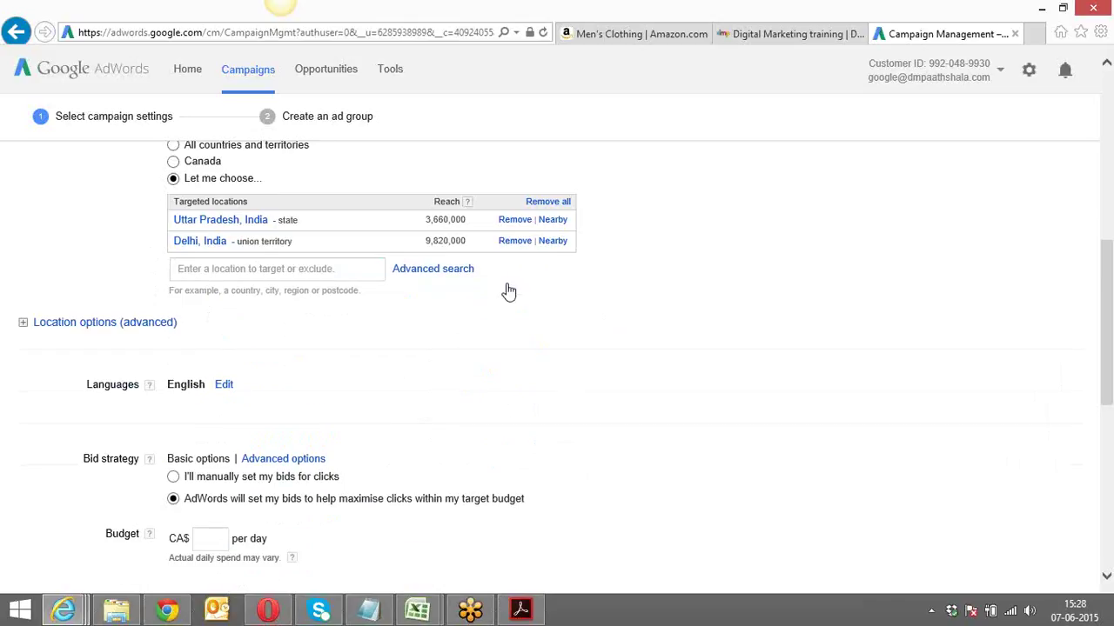
click(513, 221)
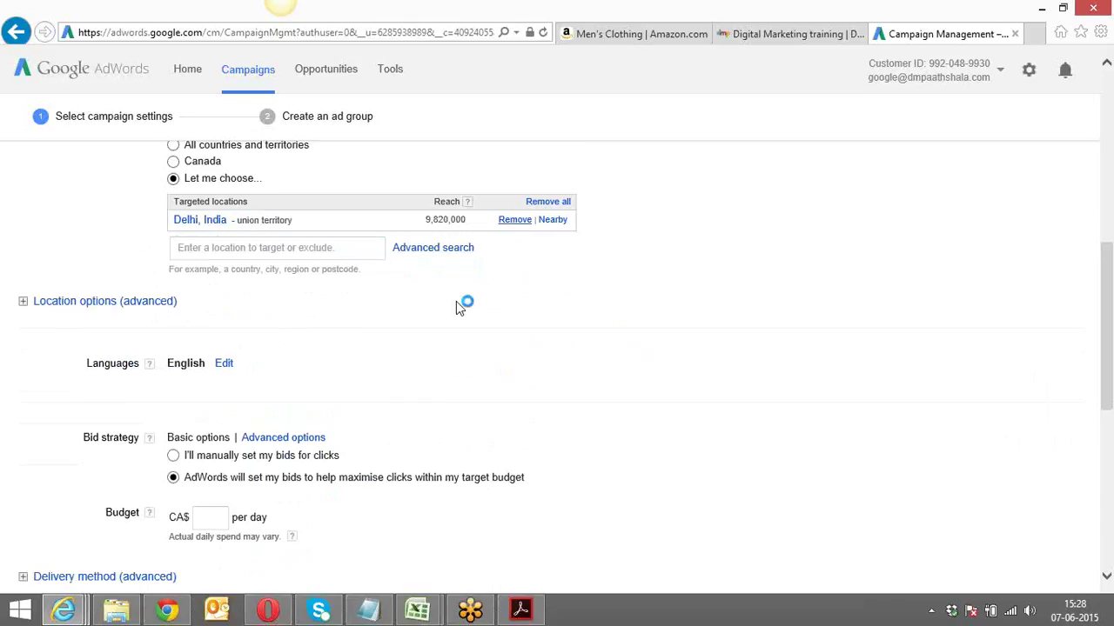
Step: Open the campaign's language selection for editing and review the available languages and the bid strategy options below
scroll(456, 302, down, 3)
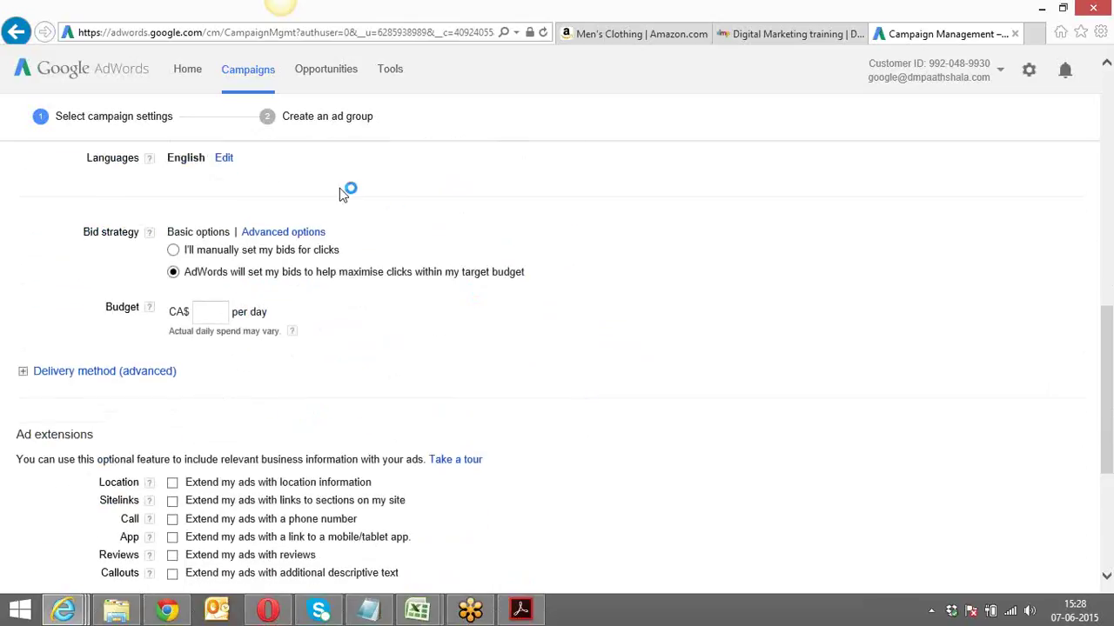
click(224, 160)
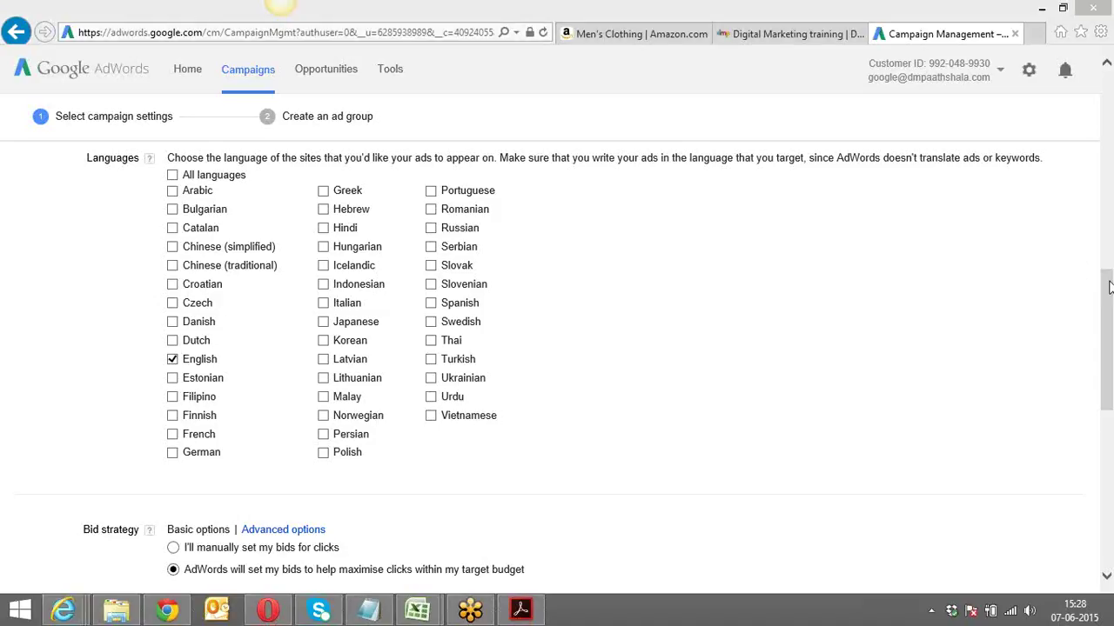
mouse_move(1109, 287)
mouse_down()
mouse_move(1110, 306)
mouse_move(1109, 229)
mouse_move(1110, 331)
mouse_move(1109, 259)
mouse_move(1109, 288)
mouse_up()
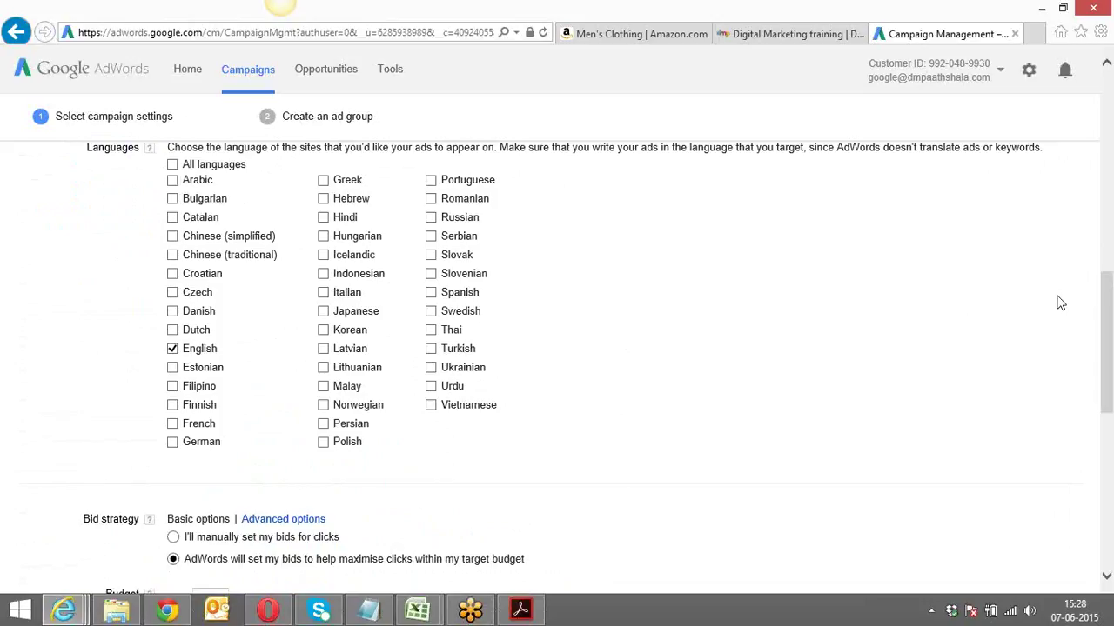
drag(1109, 296, 1109, 354)
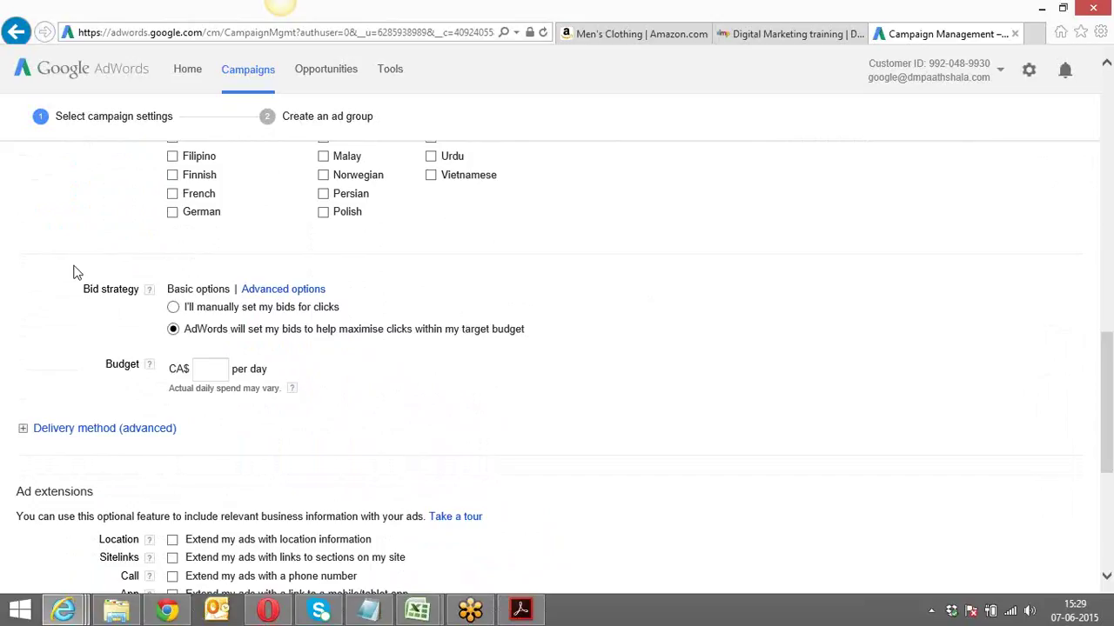
Step: Visit the amazon.in ad from the "buy iphone 6" results in Chrome and return to the AdWords campaign settings
click(168, 614)
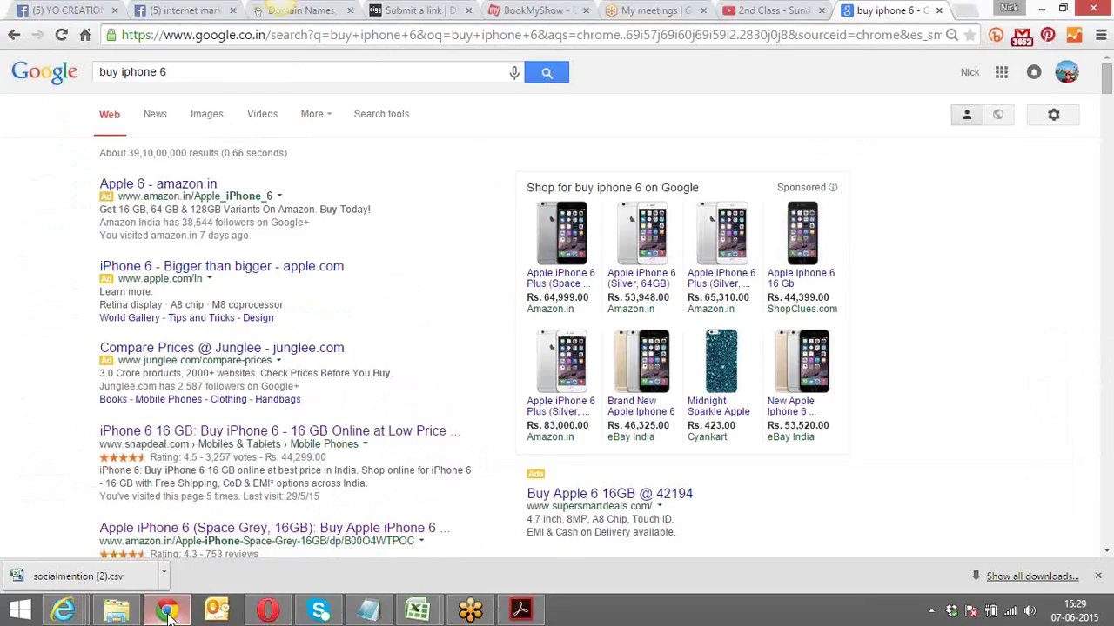
click(186, 190)
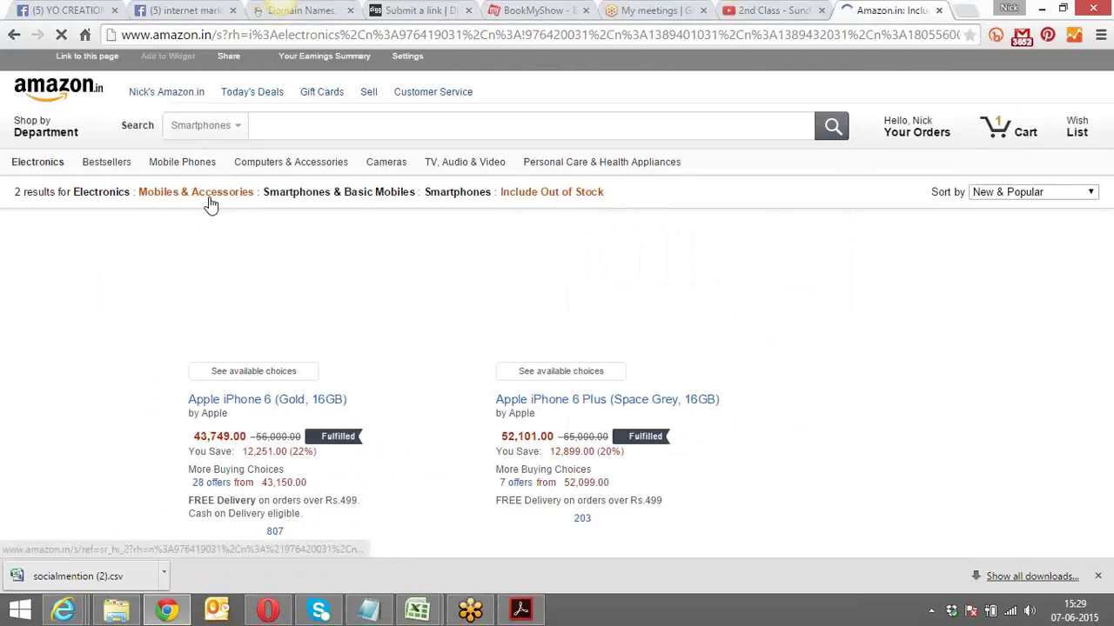
click(14, 37)
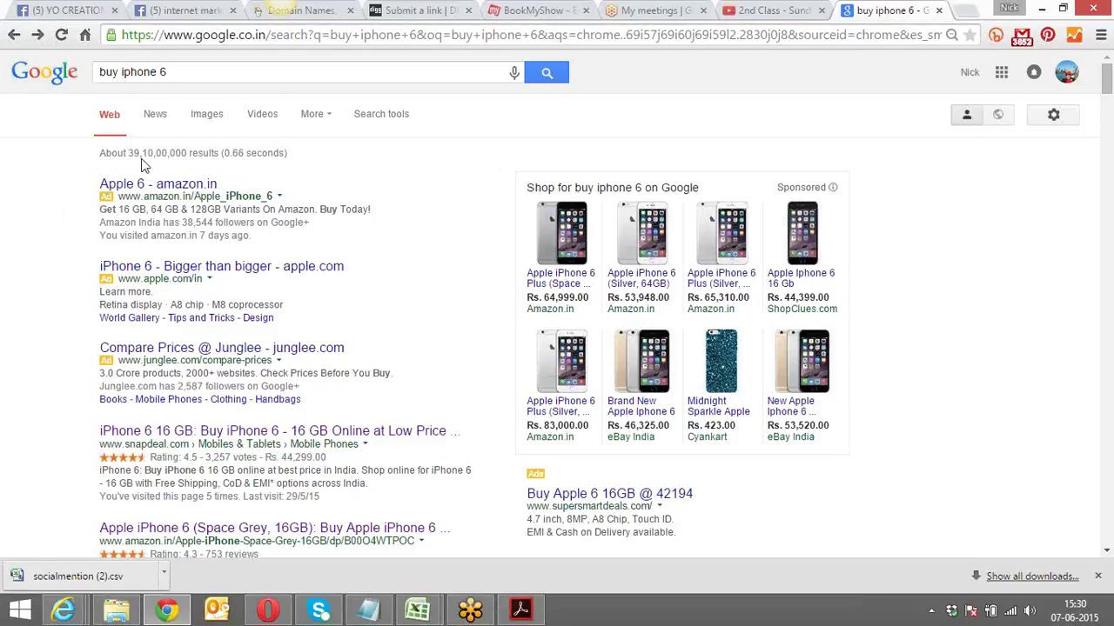
key(alt+Tab)
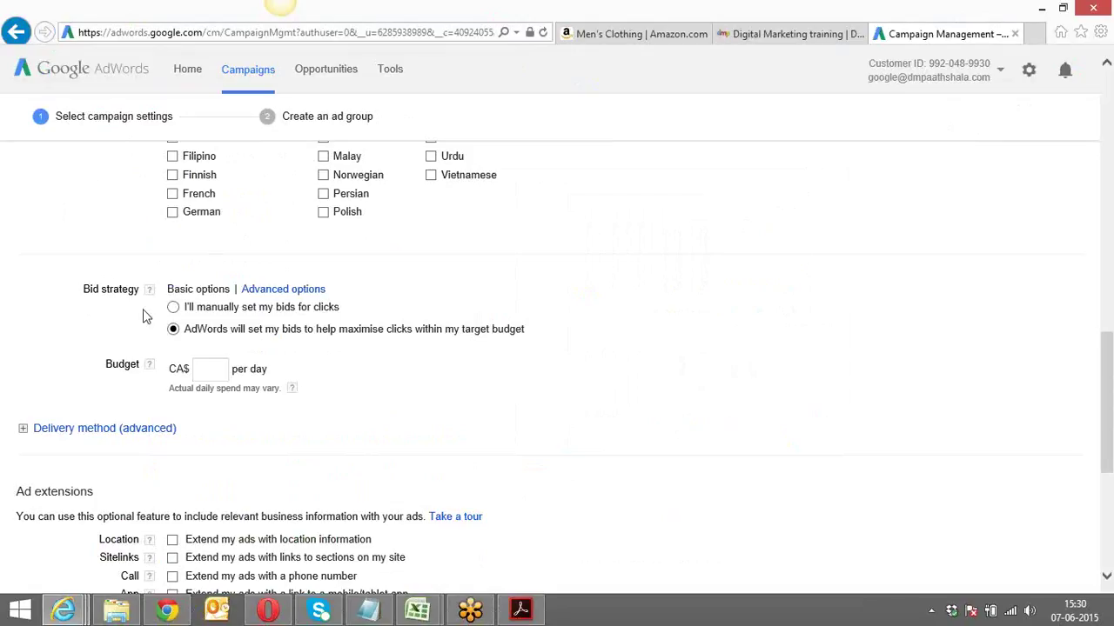
Step: Choose to set the bids for clicks manually and enter a default bid of CA$ 0.50
click(173, 308)
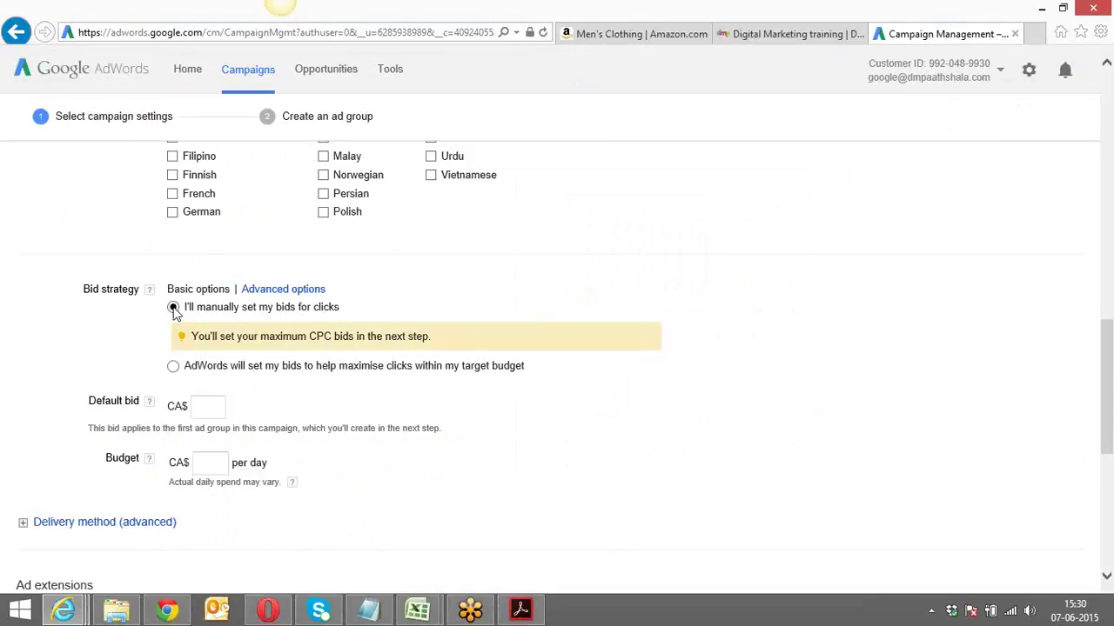
click(210, 404)
text(0.50)
click(296, 407)
click(217, 406)
Step: Open the Keyword Planner in a separate browser tab and stay on the campaign settings page
scroll(285, 410, down, 3)
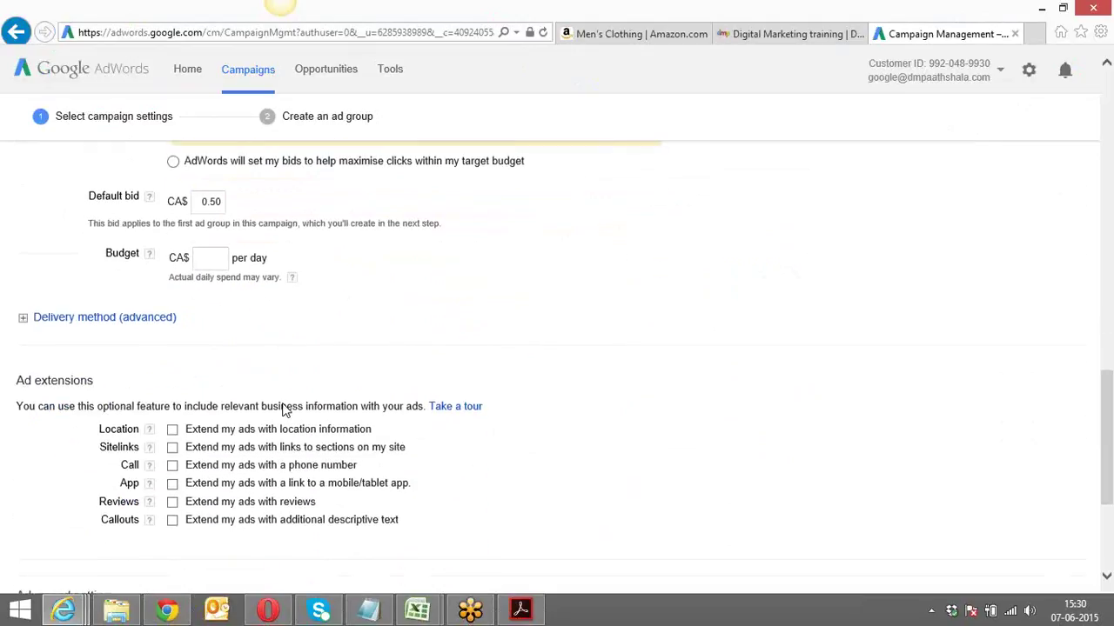
scroll(285, 410, up, 1)
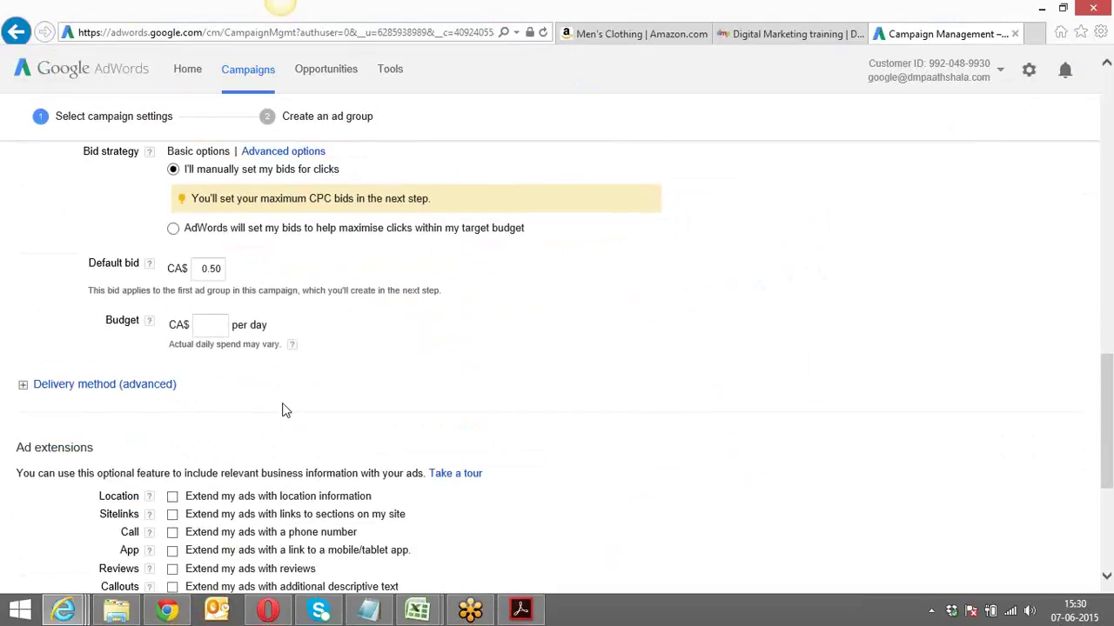
scroll(285, 410, up, 1)
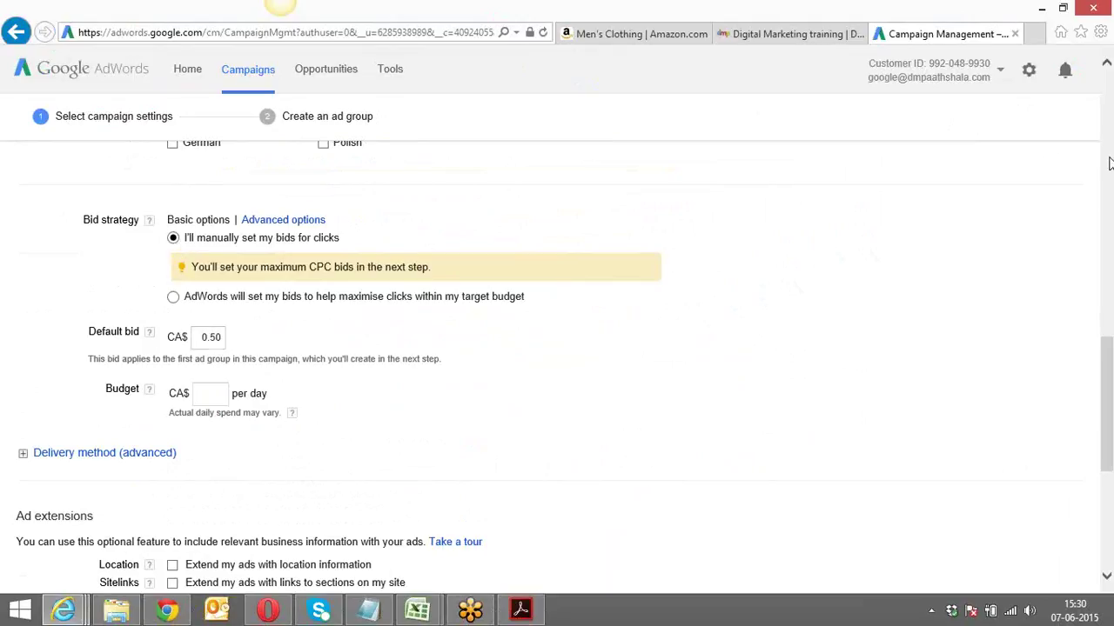
drag(1111, 375, 1111, 131)
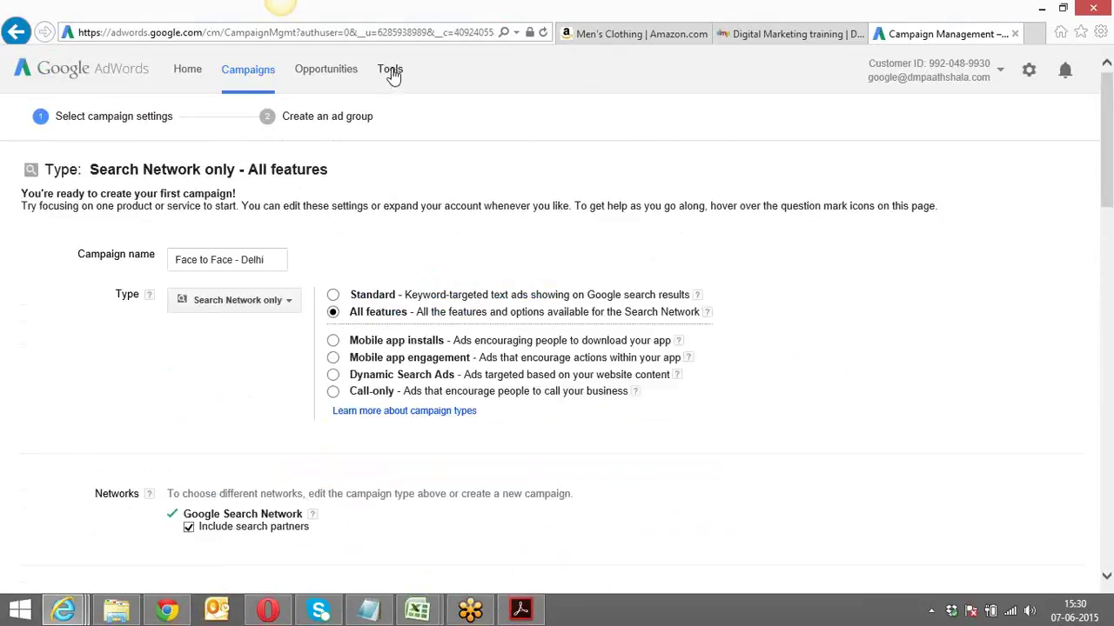
click(393, 74)
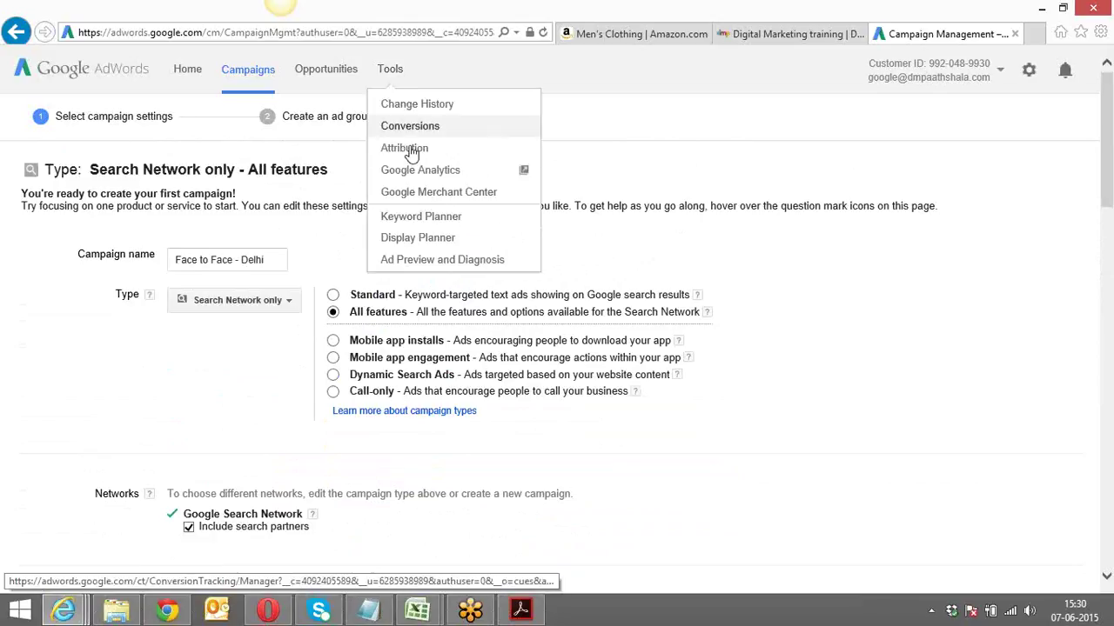
right_click(421, 222)
click(474, 248)
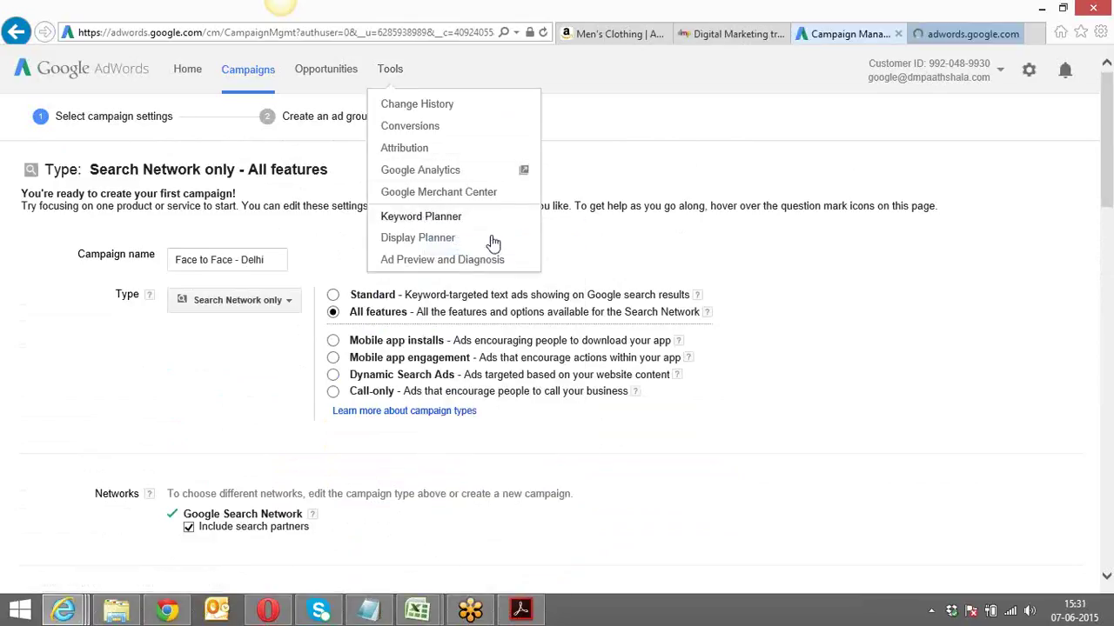
click(949, 33)
click(878, 34)
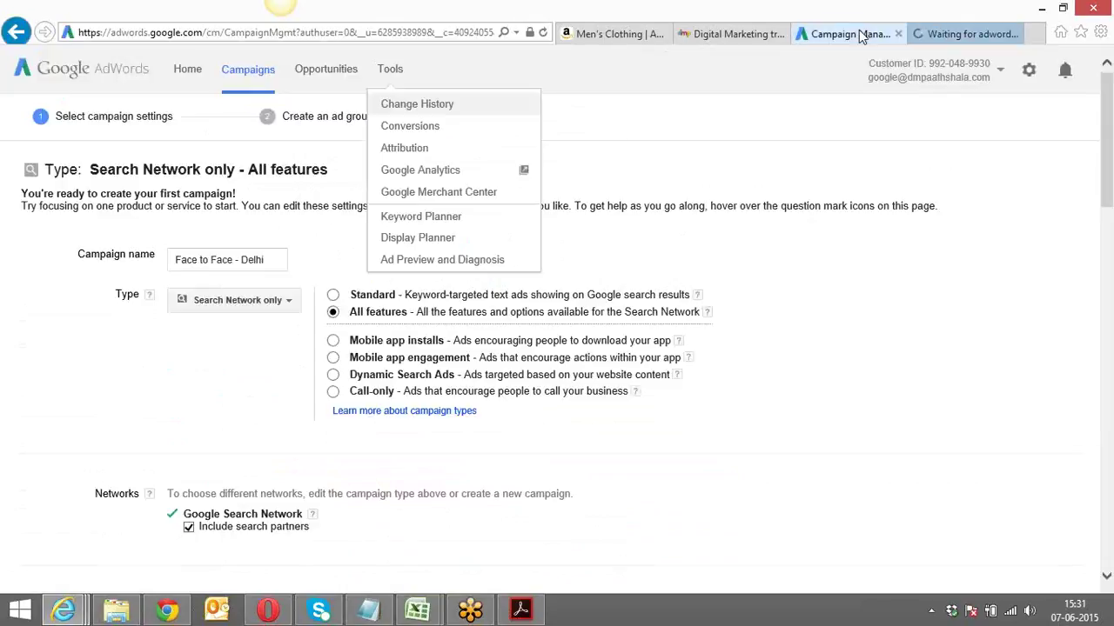
Step: Set the campaign budget to CA$ 10 per day and expand the advanced delivery method options
drag(1109, 167, 1111, 455)
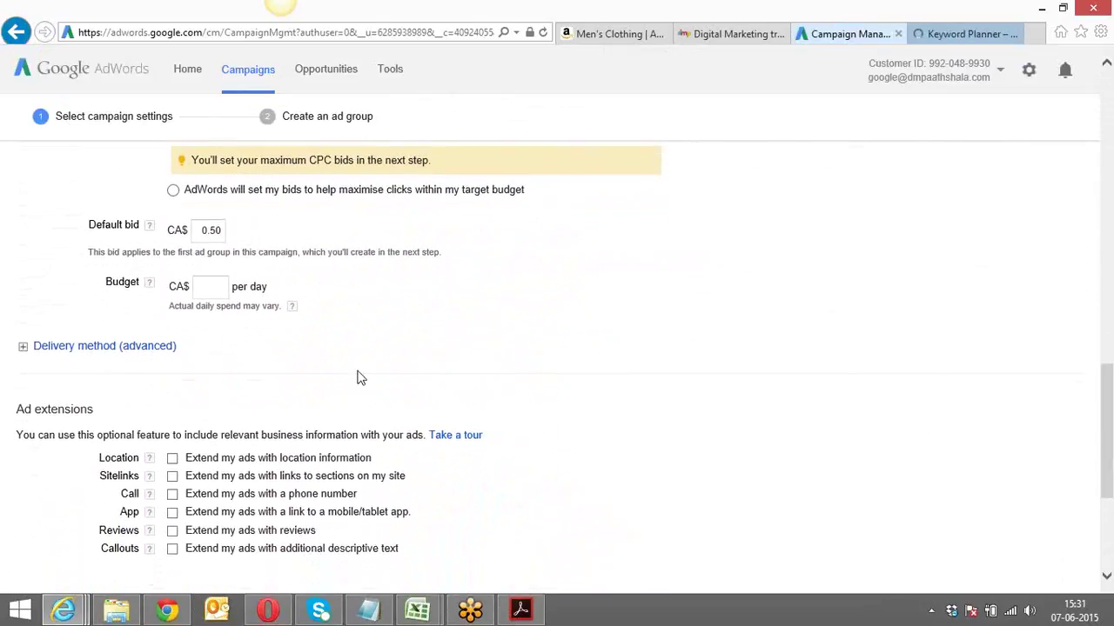
click(216, 287)
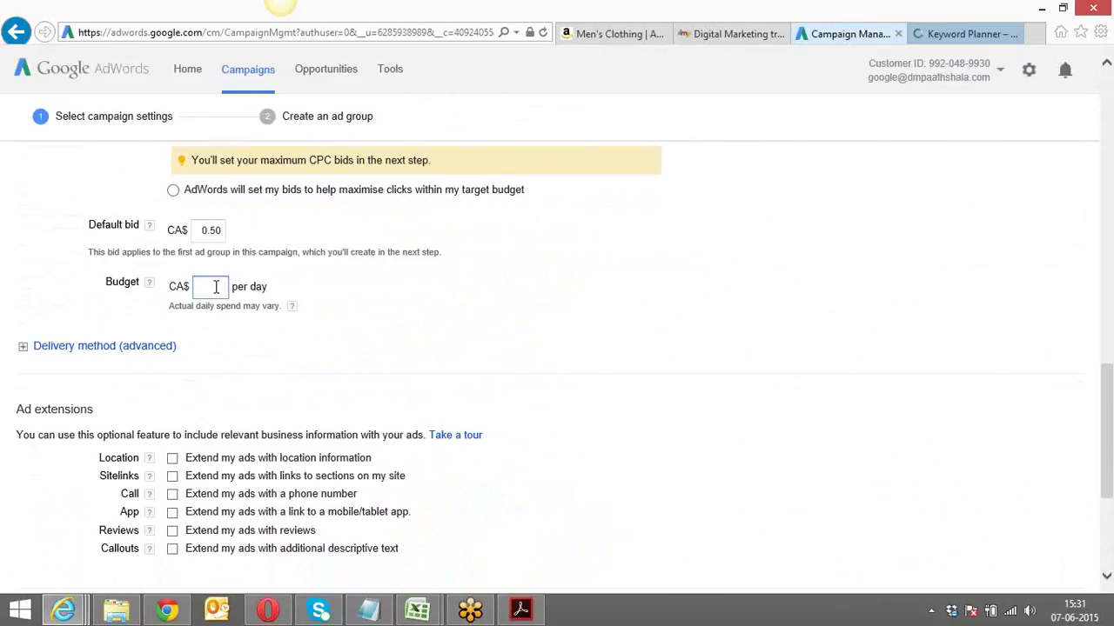
text(10)
click(252, 383)
click(137, 348)
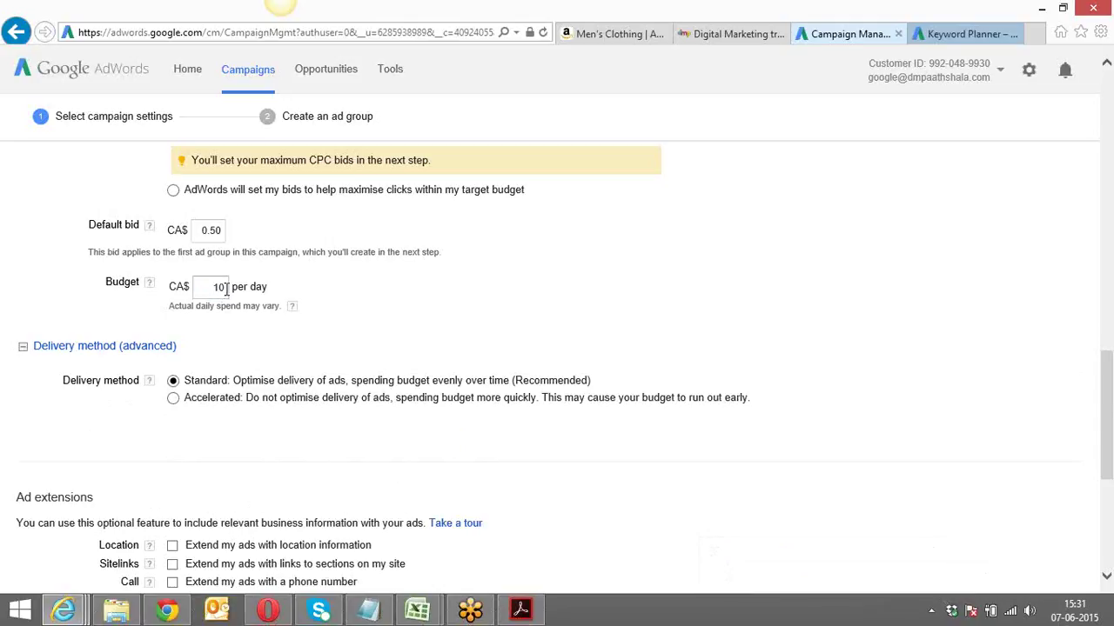
Step: Examine the default bid and the daily budget together to relate the cost per click to the daily spend
click(226, 288)
double_click(218, 287)
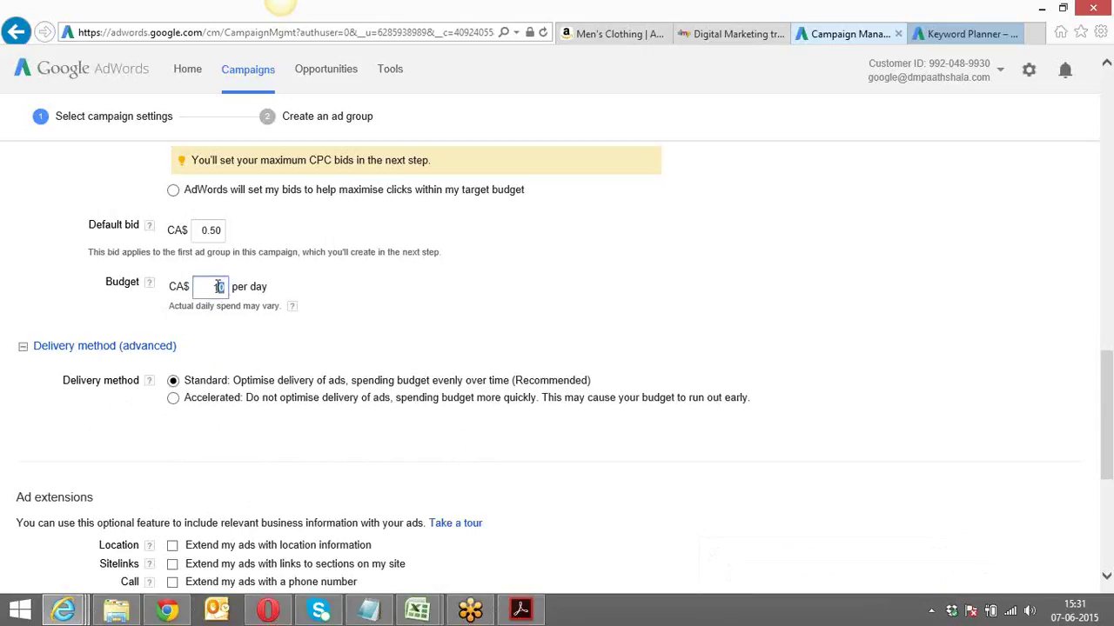
click(223, 230)
double_click(213, 230)
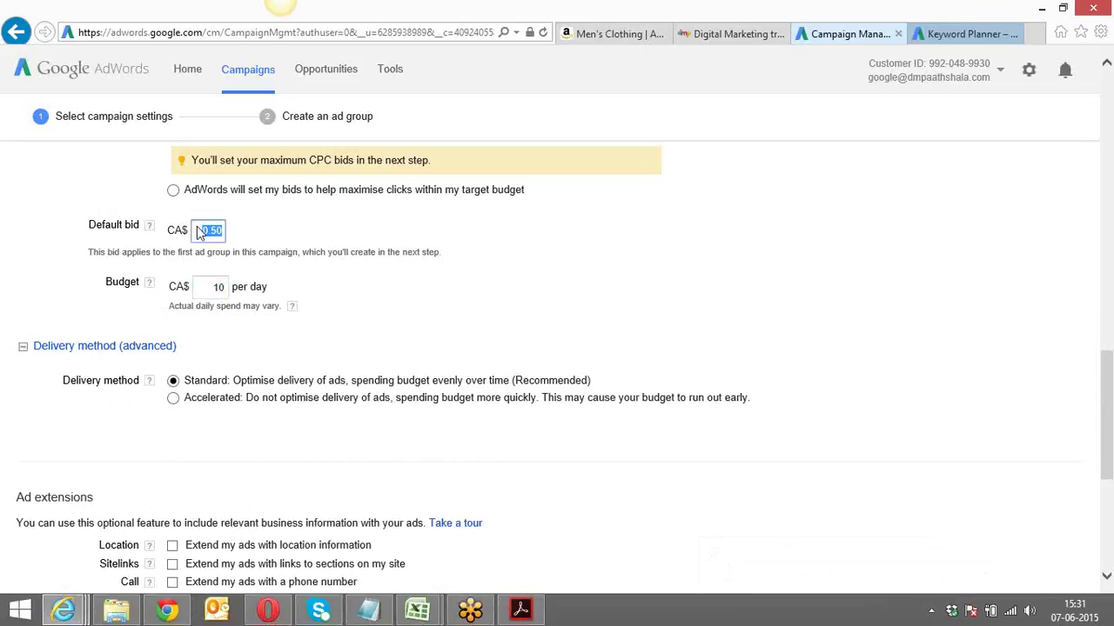
click(218, 288)
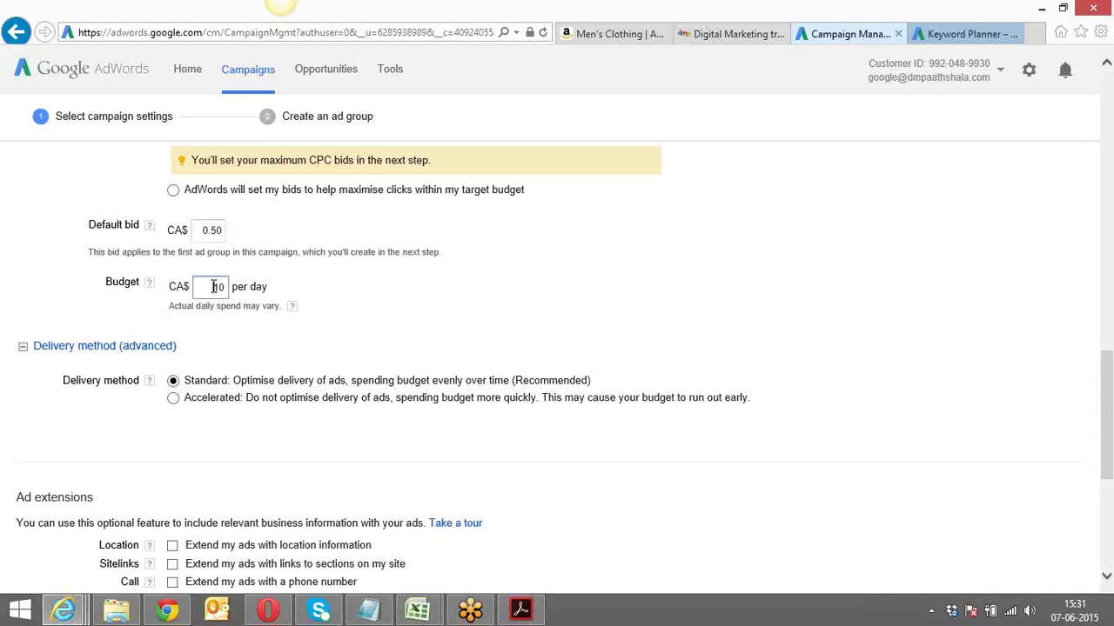
double_click(219, 288)
click(213, 287)
drag(213, 286, 226, 286)
drag(200, 228, 225, 233)
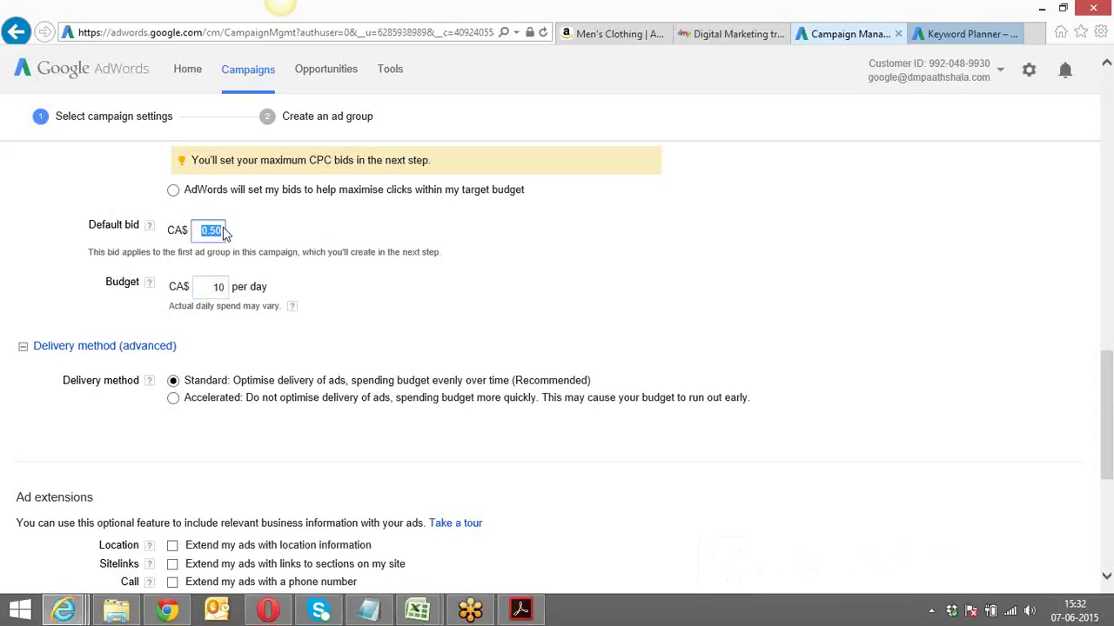
click(283, 230)
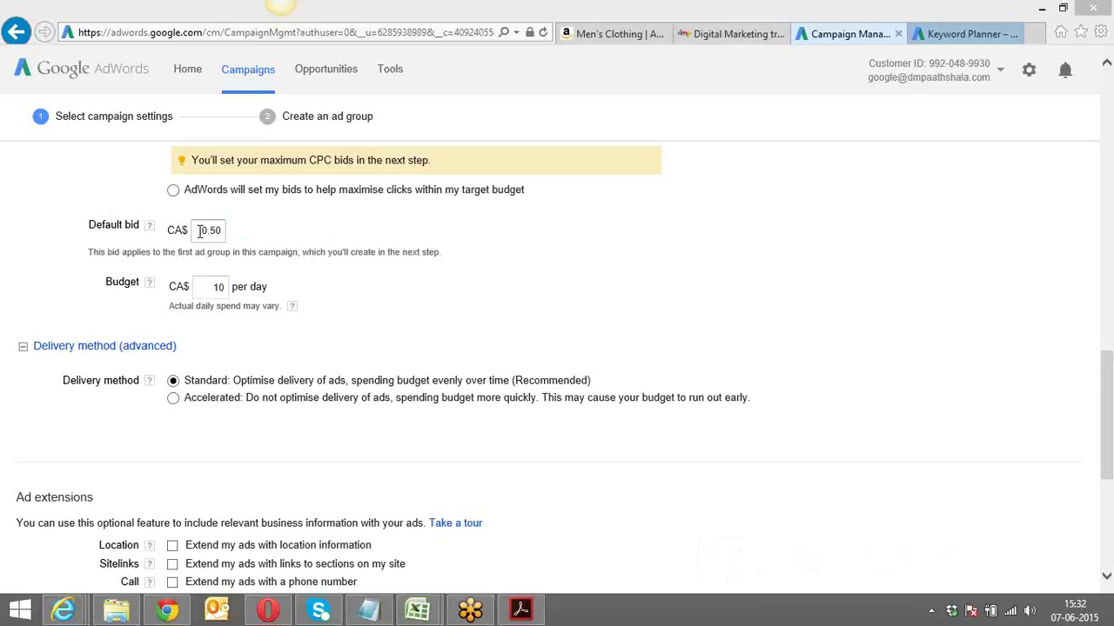
drag(200, 230, 219, 229)
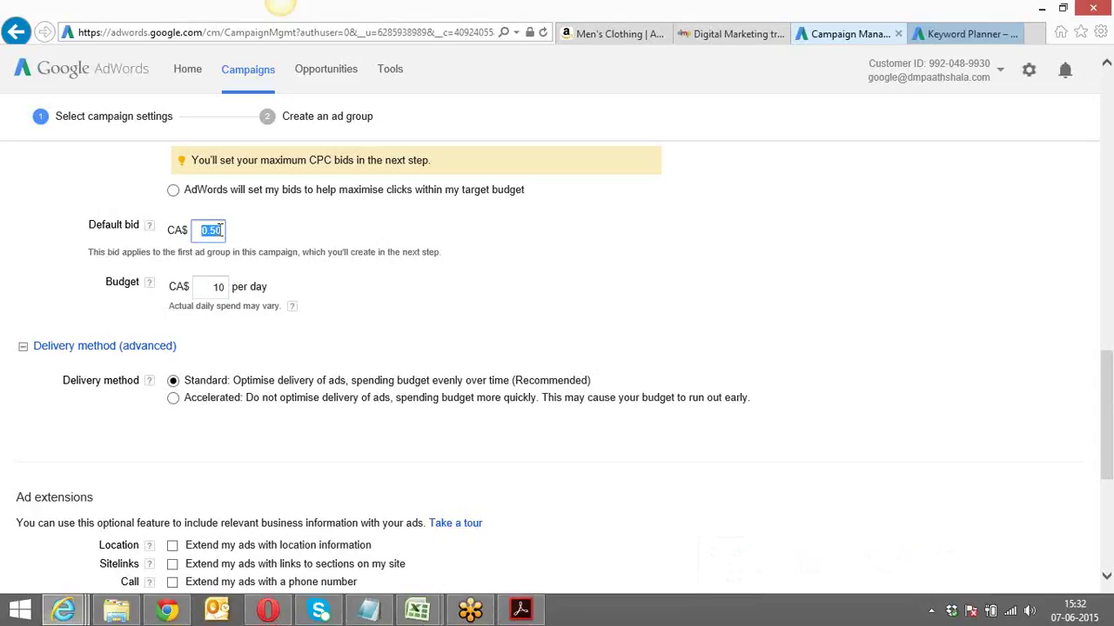
click(210, 286)
drag(210, 287, 224, 287)
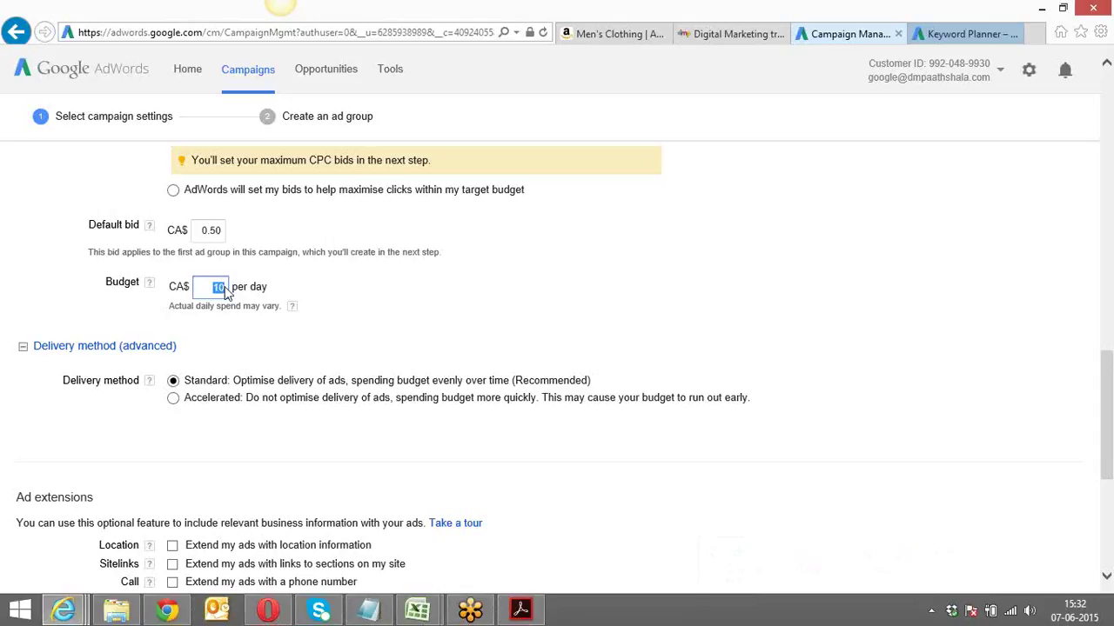
text(50)
click(218, 291)
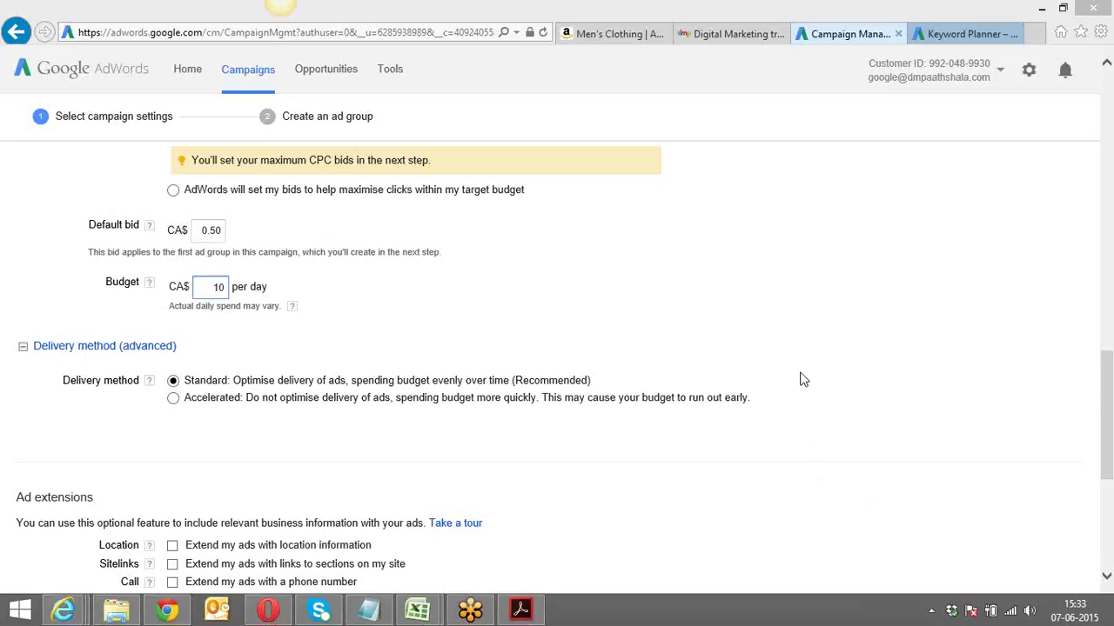
click(205, 230)
drag(202, 230, 222, 237)
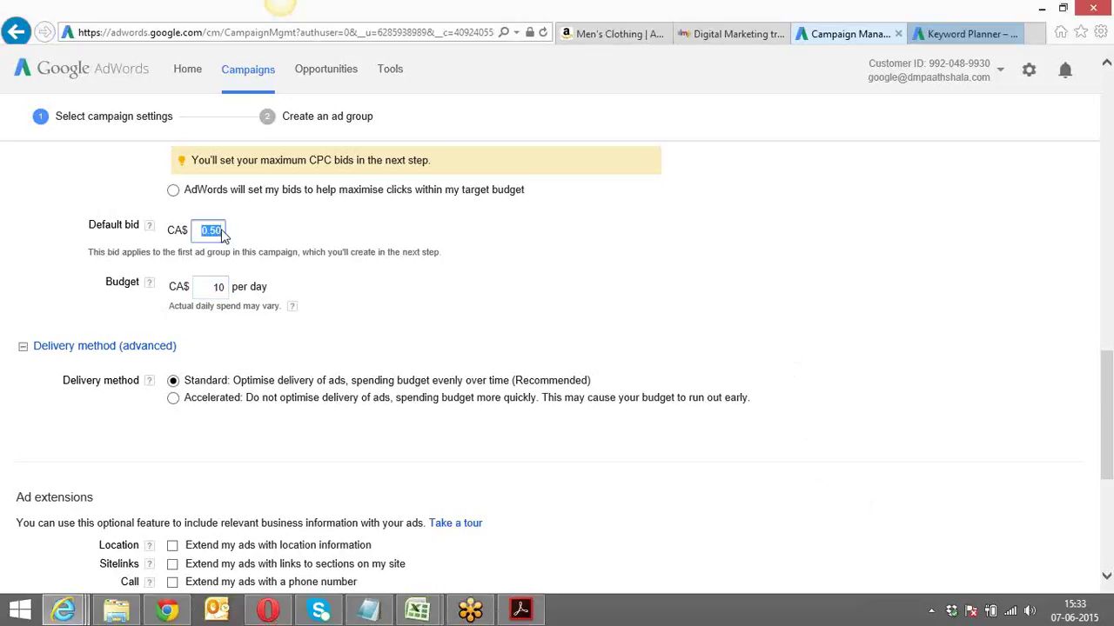
double_click(217, 287)
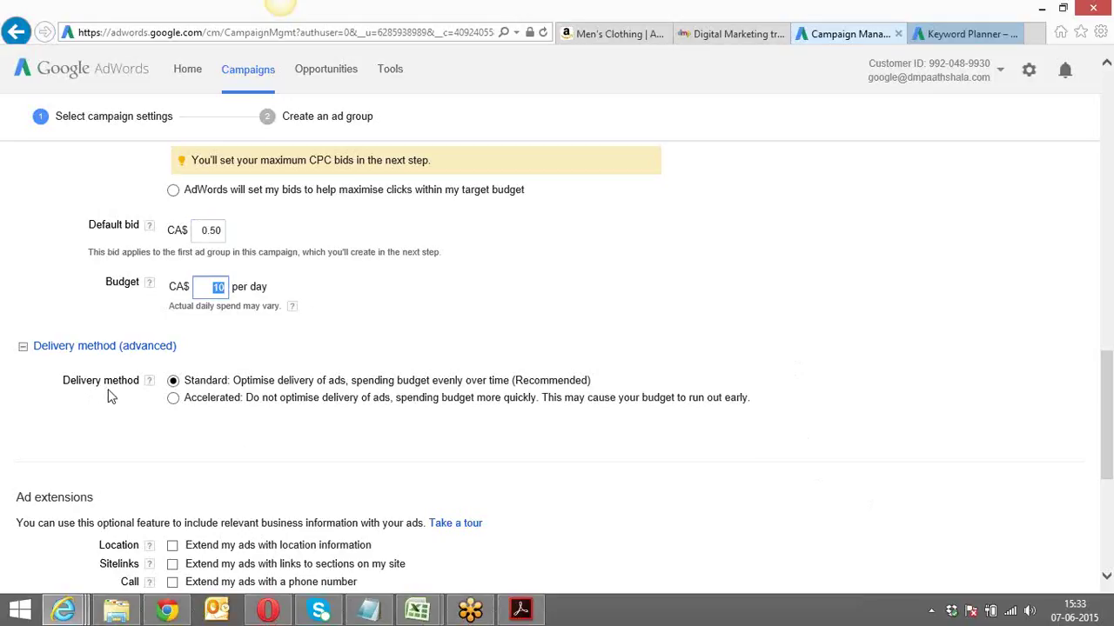
Step: Try the Accelerated delivery method for the daily budget and set it back to Standard
click(173, 399)
click(173, 384)
click(175, 400)
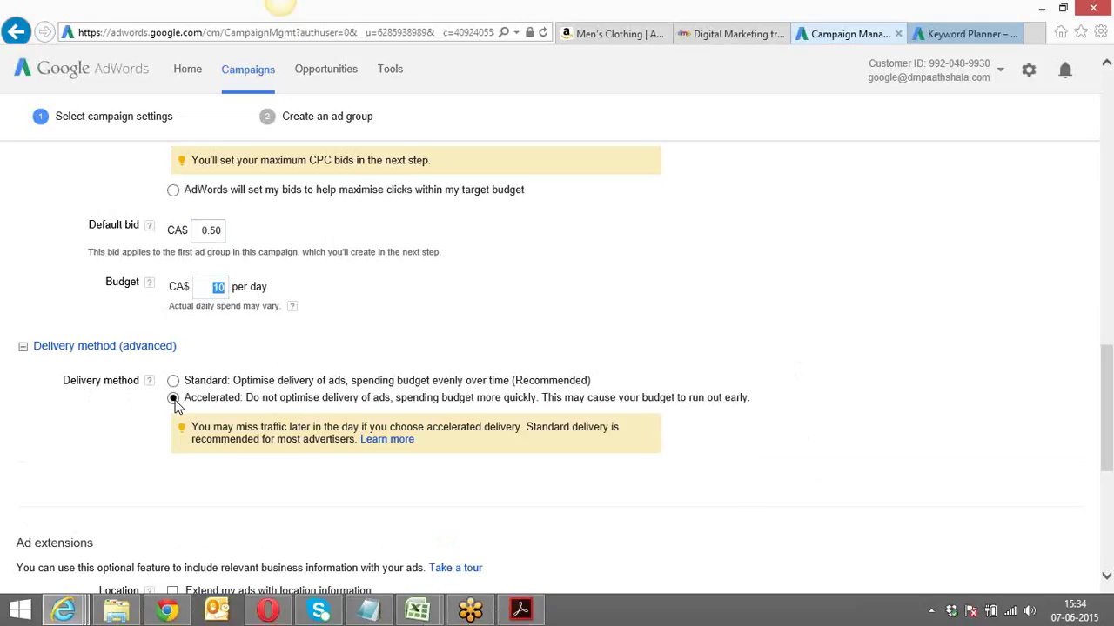
click(212, 290)
double_click(215, 289)
click(175, 383)
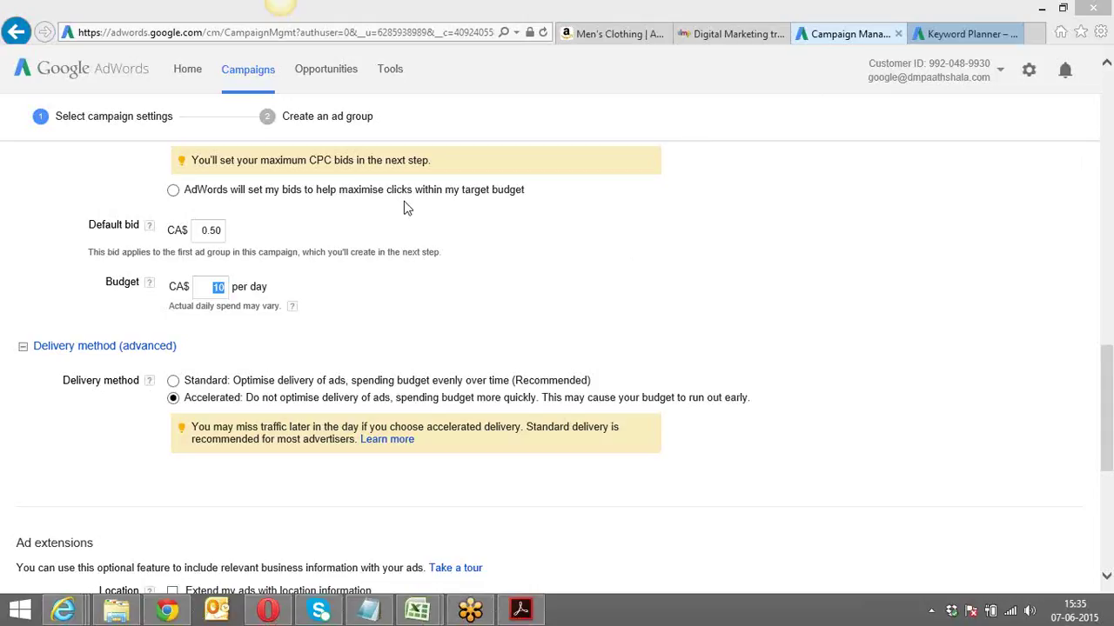
click(217, 289)
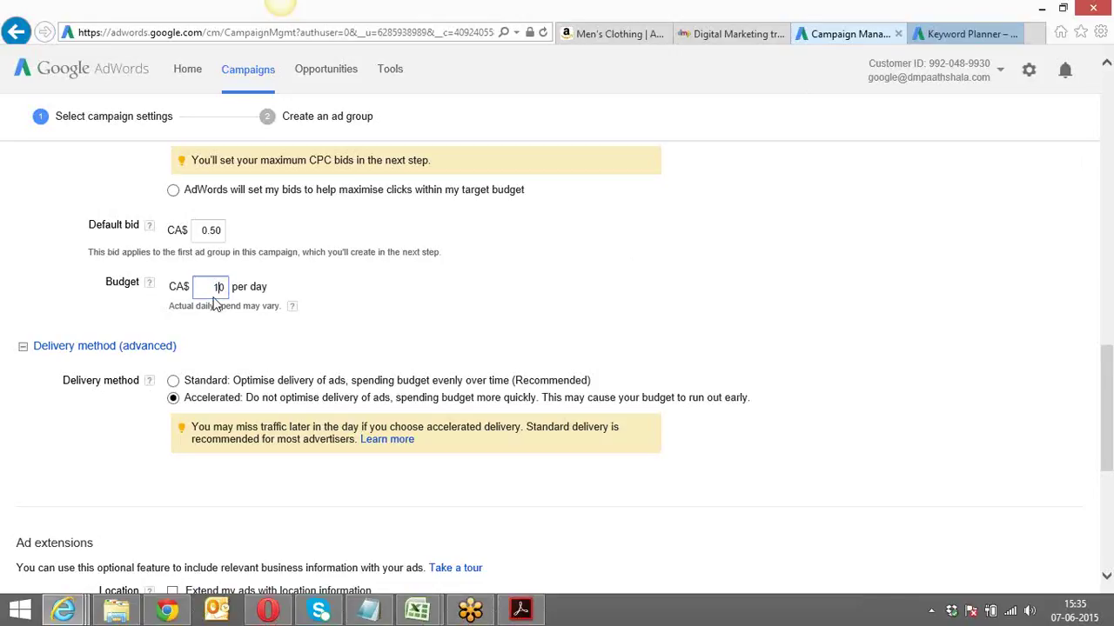
click(173, 381)
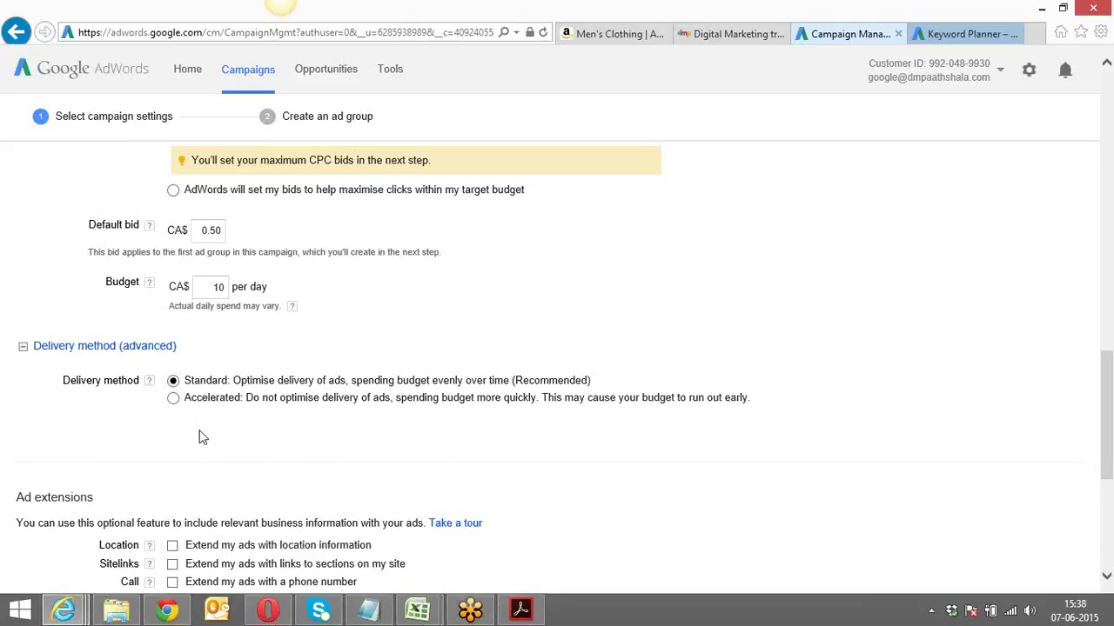
Step: Review the ad extension options available below the delivery method in the campaign settings
scroll(200, 437, down, 3)
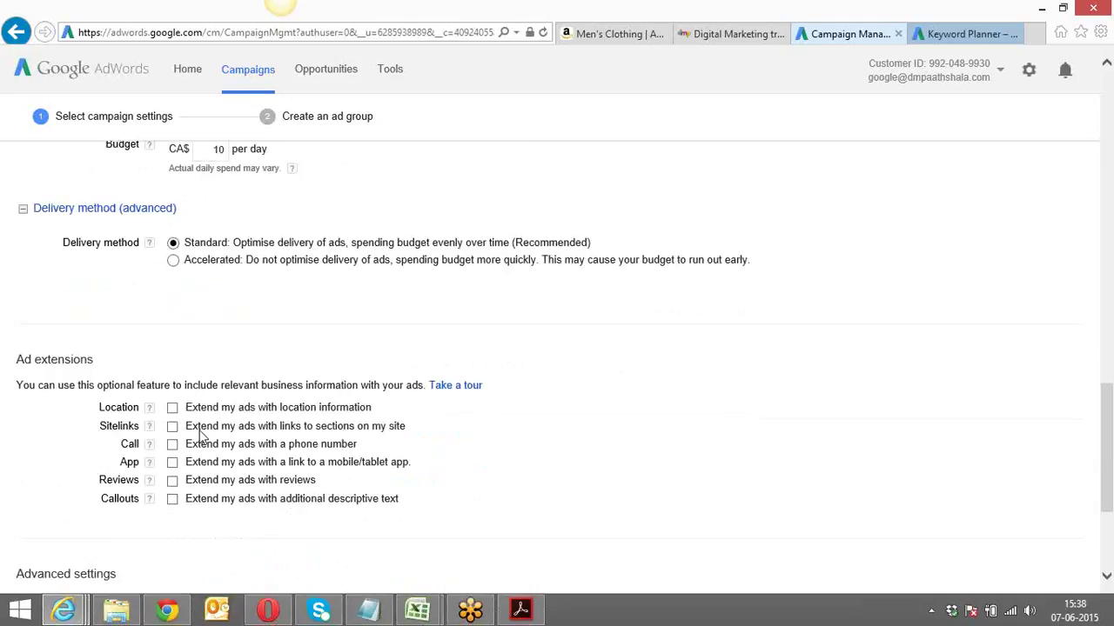
scroll(199, 436, up, 1)
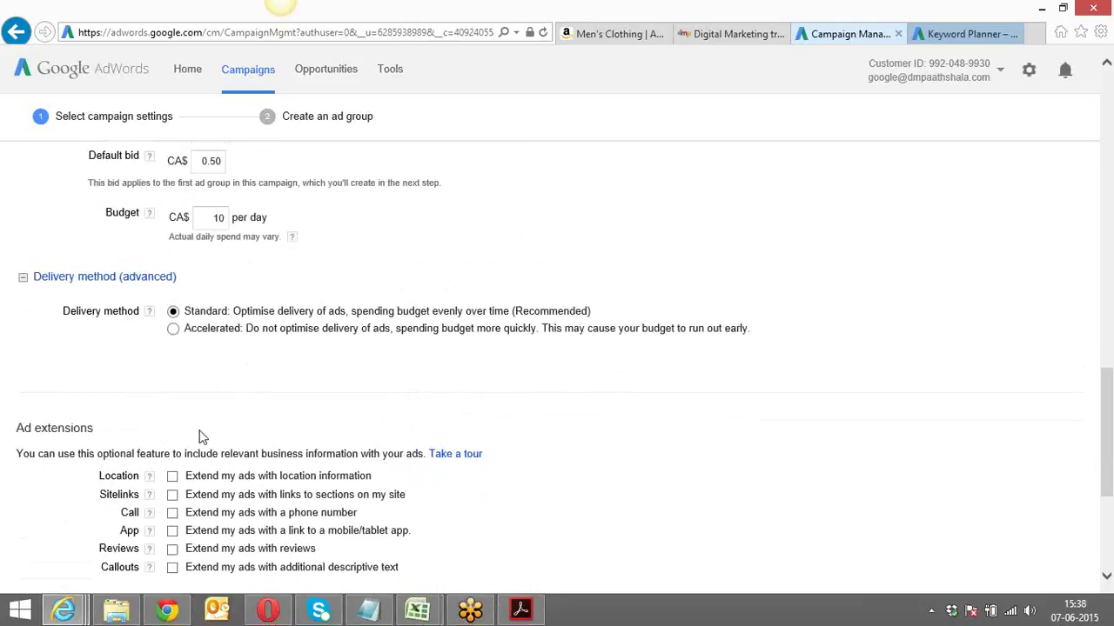
scroll(199, 437, down, 2)
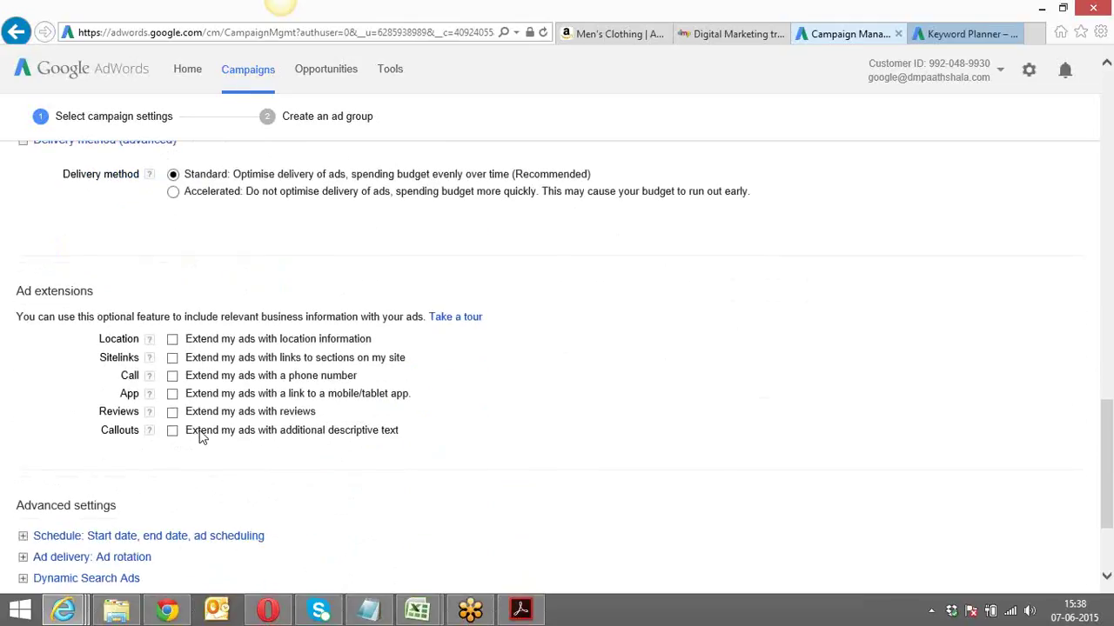
scroll(199, 436, down, 1)
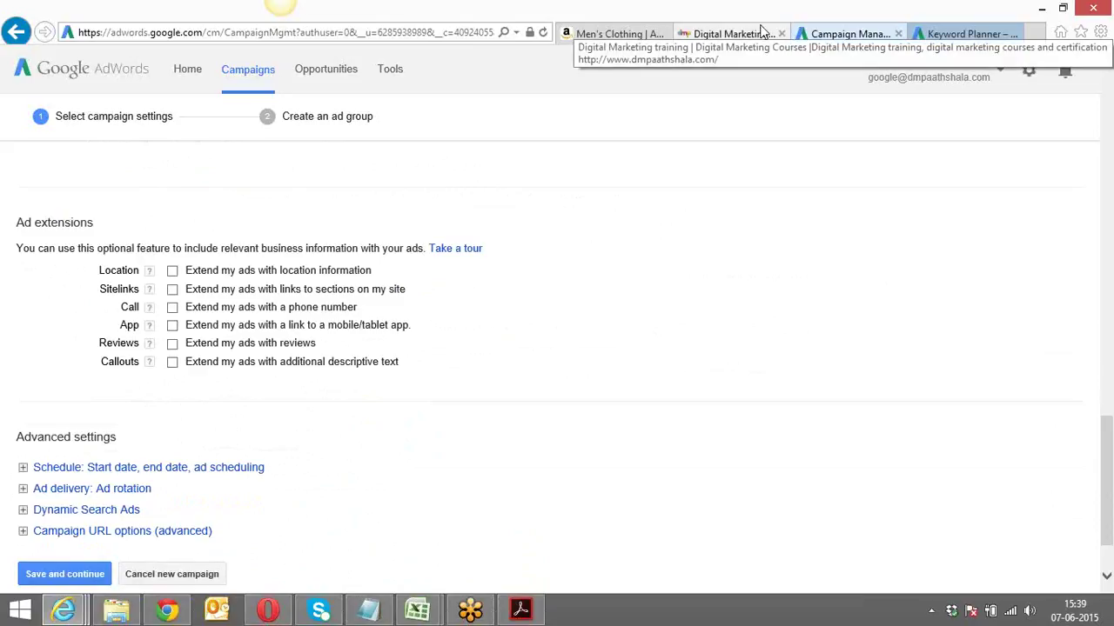
Step: Search Google for "buy iphone 6" in a new browser tab to get real search ad examples
click(1035, 37)
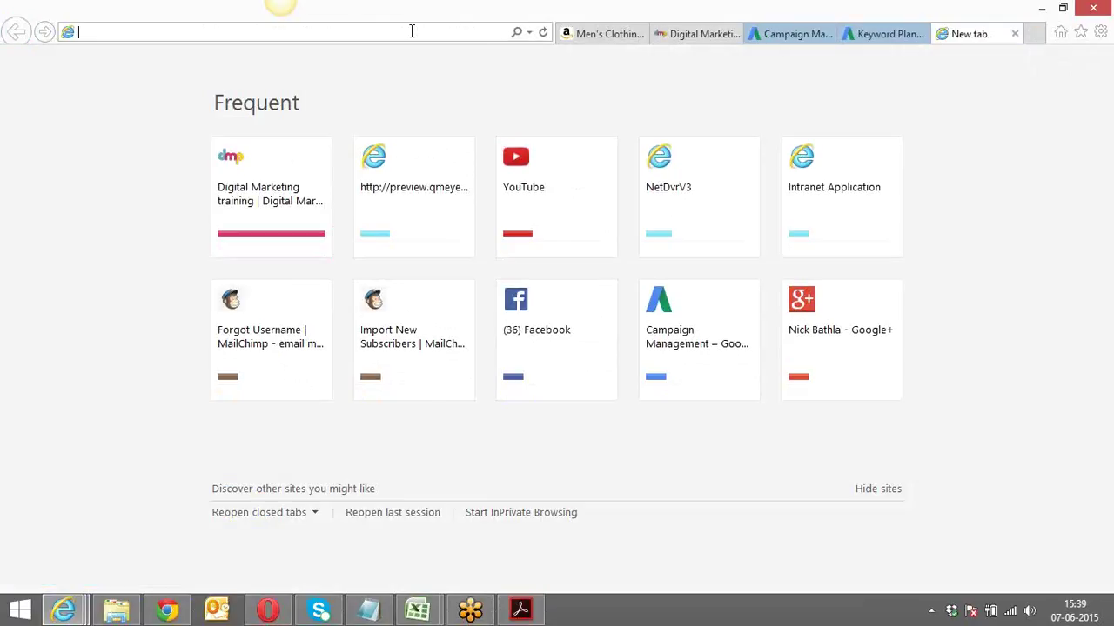
text(google)
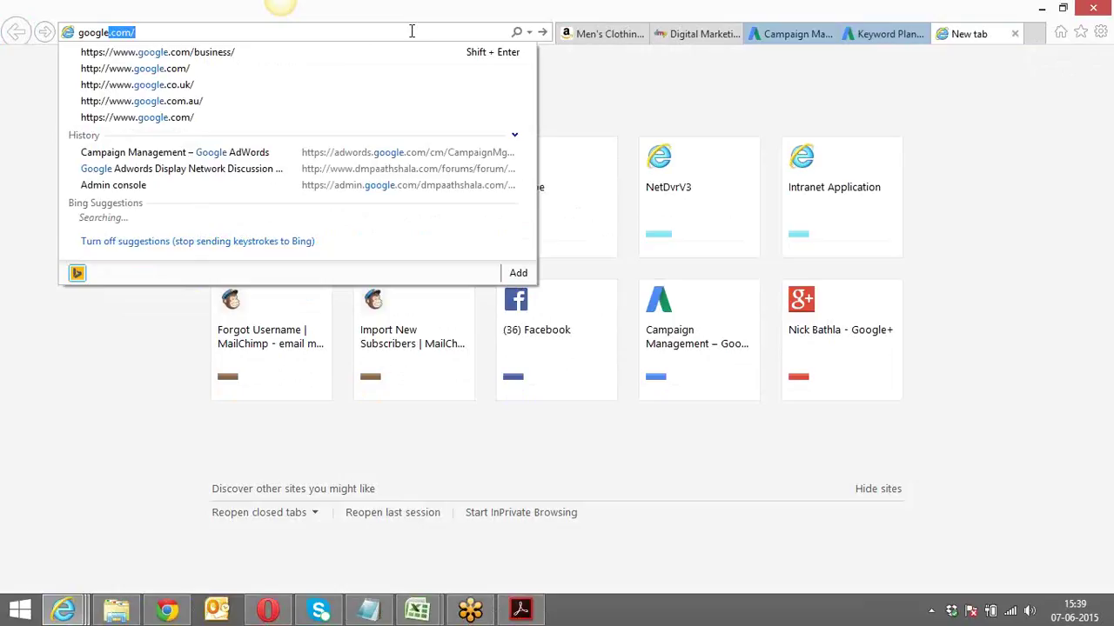
key(Return)
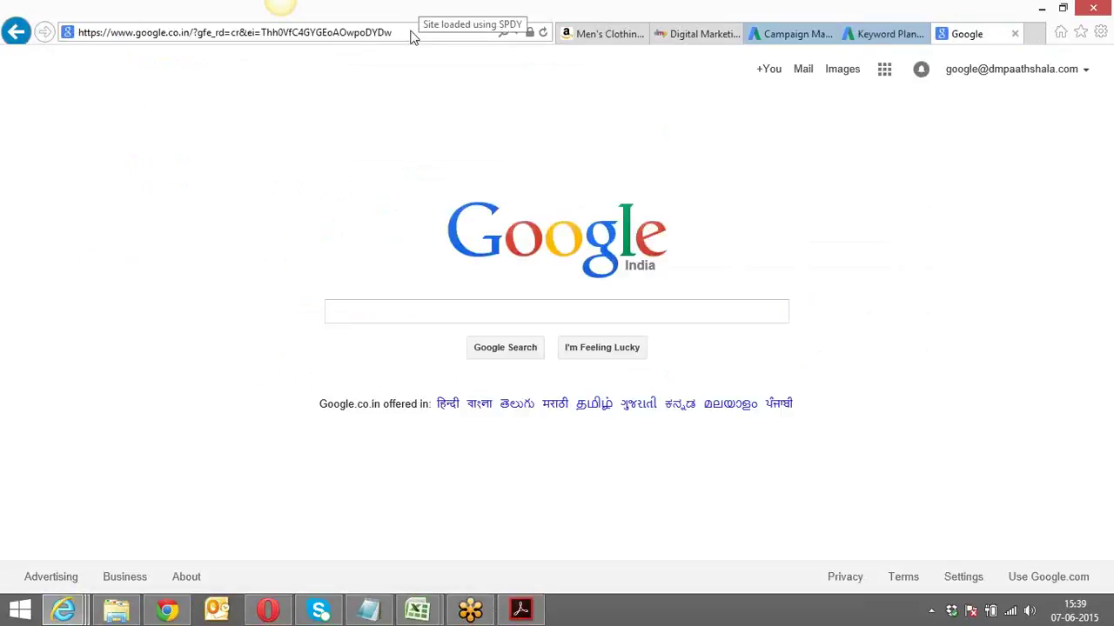
text(buy )
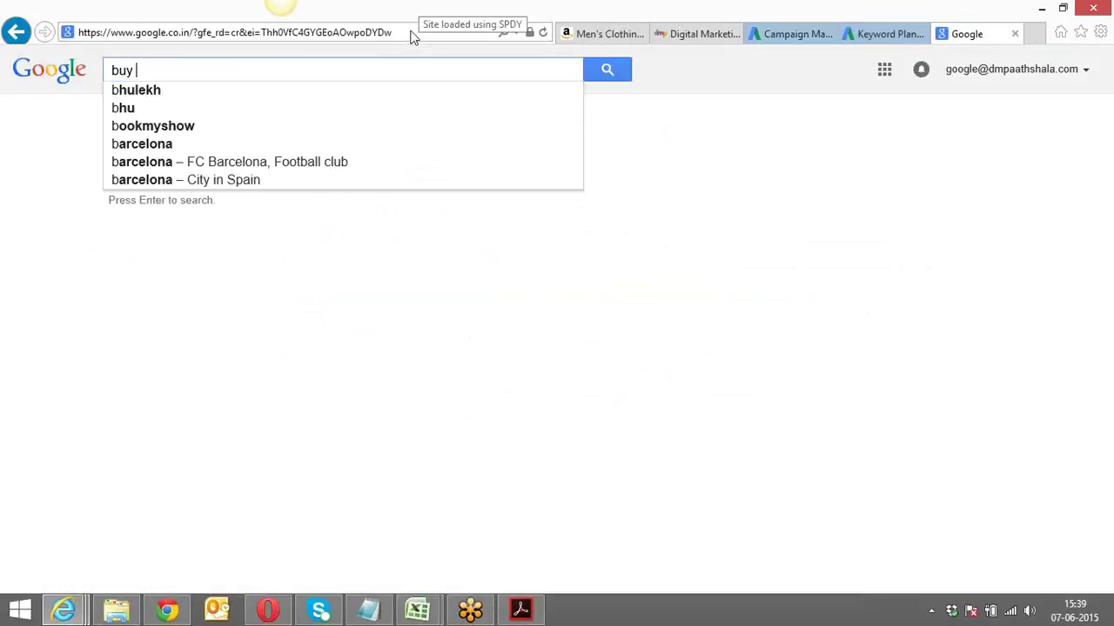
text(iphone 6)
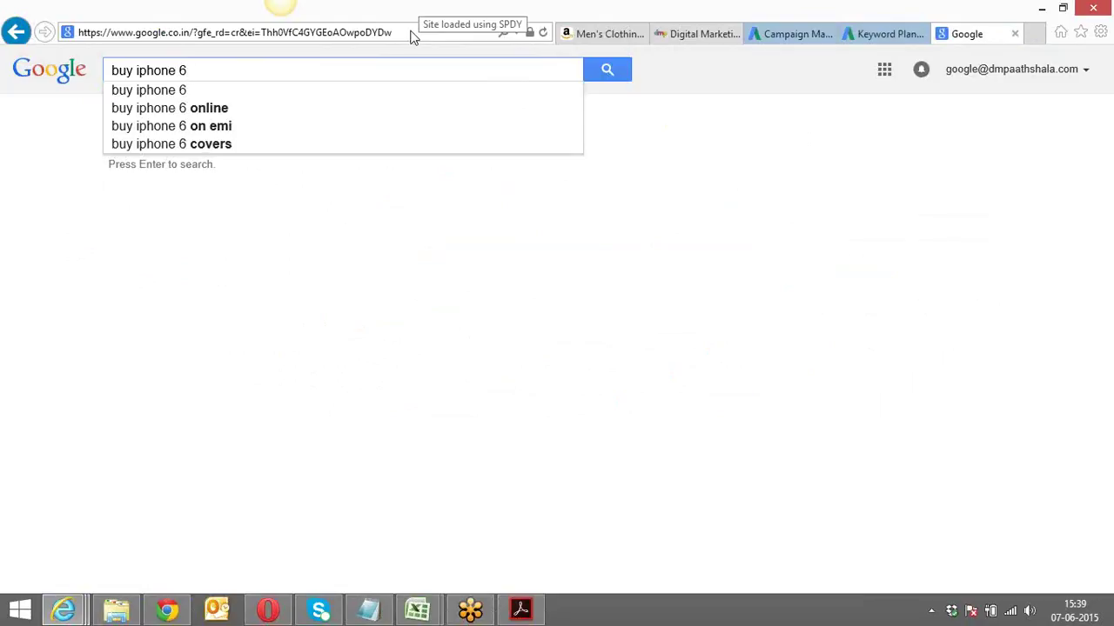
key(Return)
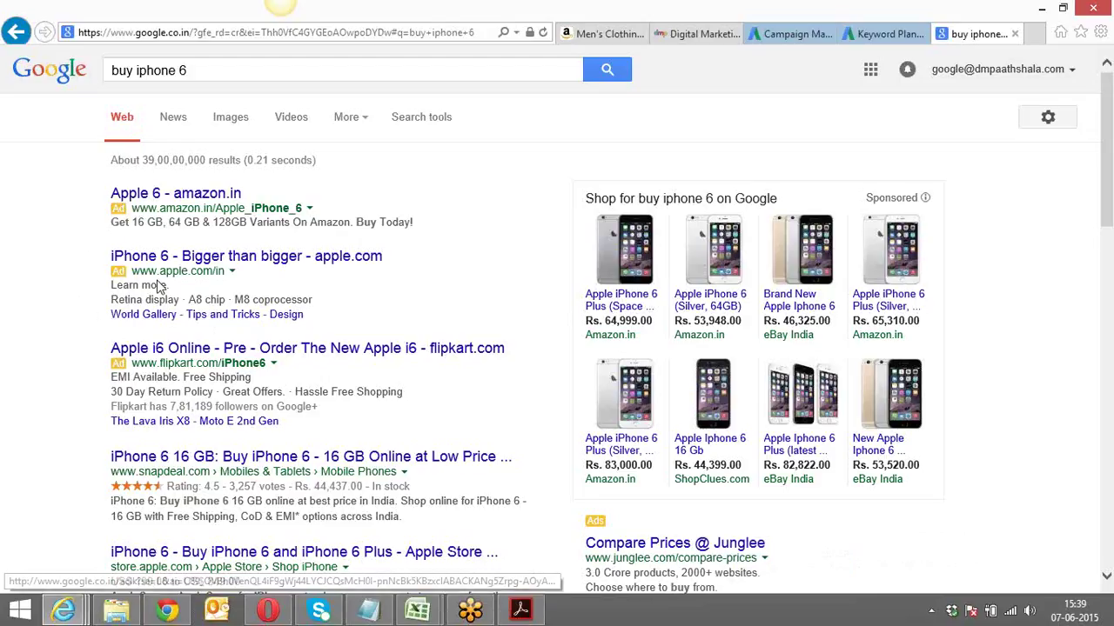
Step: Examine the headline and the "Learn more" description line of the apple.com ad in the search results
drag(314, 304, 74, 252)
click(74, 251)
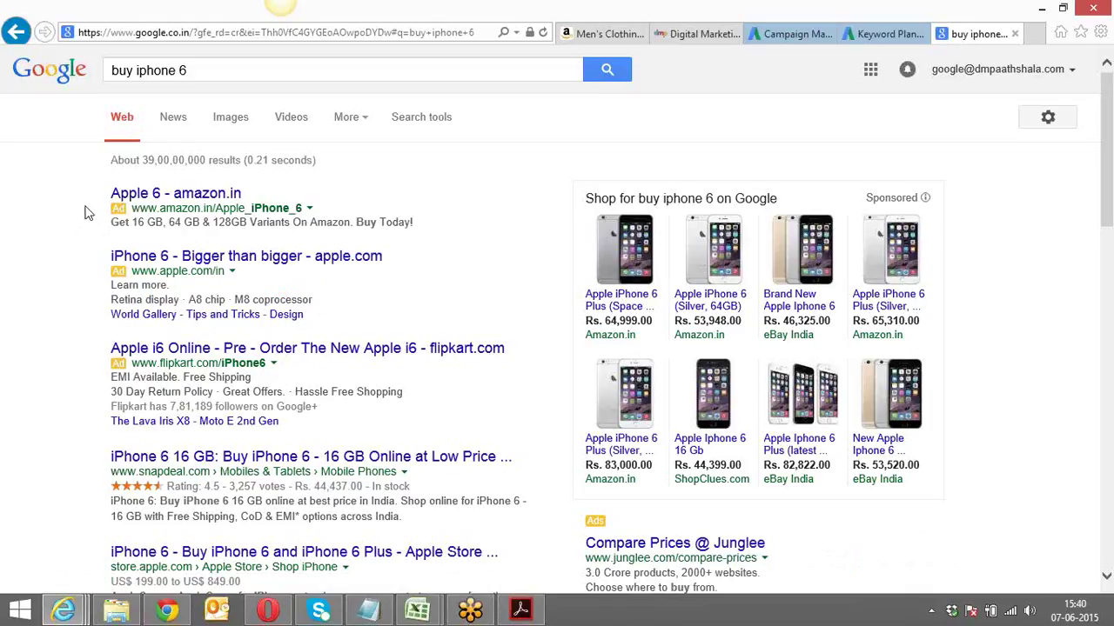
click(386, 260)
drag(386, 259, 92, 266)
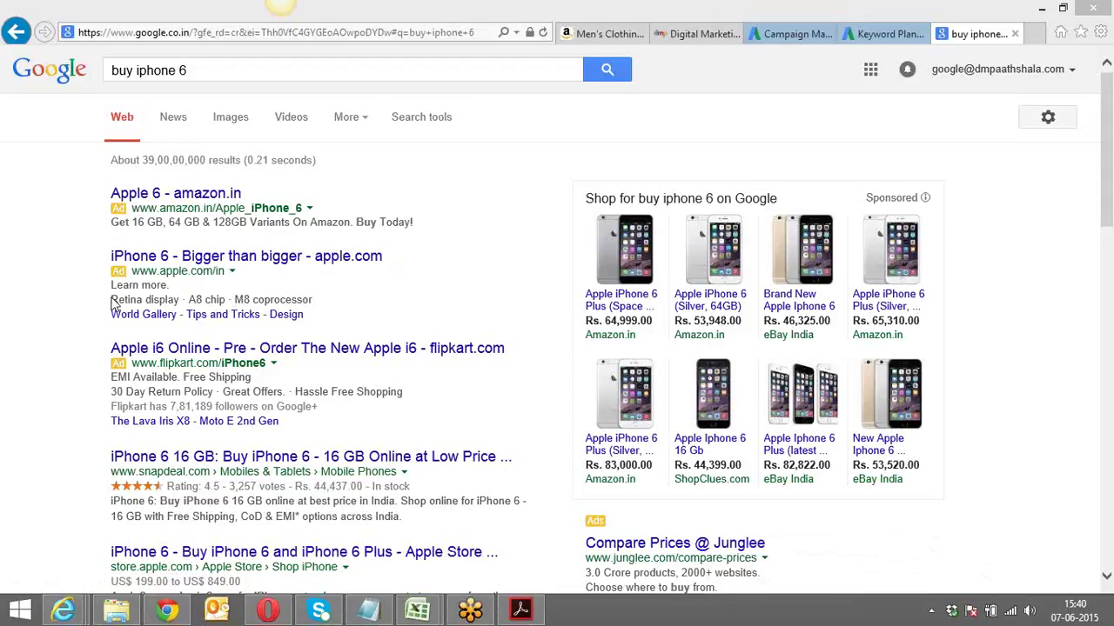
mouse_move(110, 299)
mouse_down()
mouse_move(120, 298)
mouse_move(111, 287)
mouse_up()
click(170, 286)
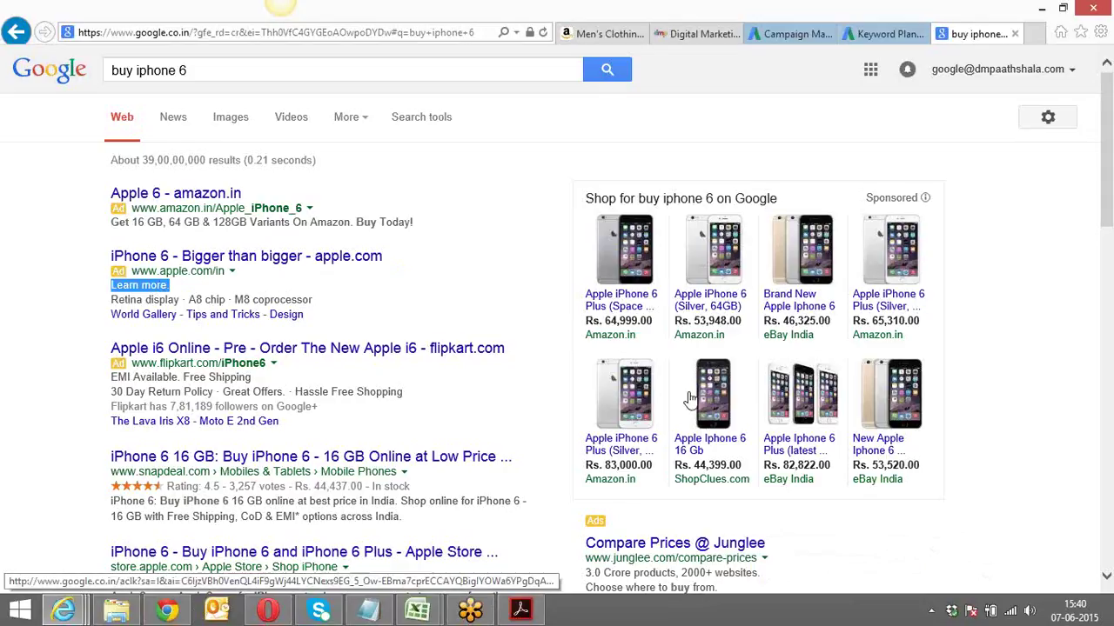
click(826, 509)
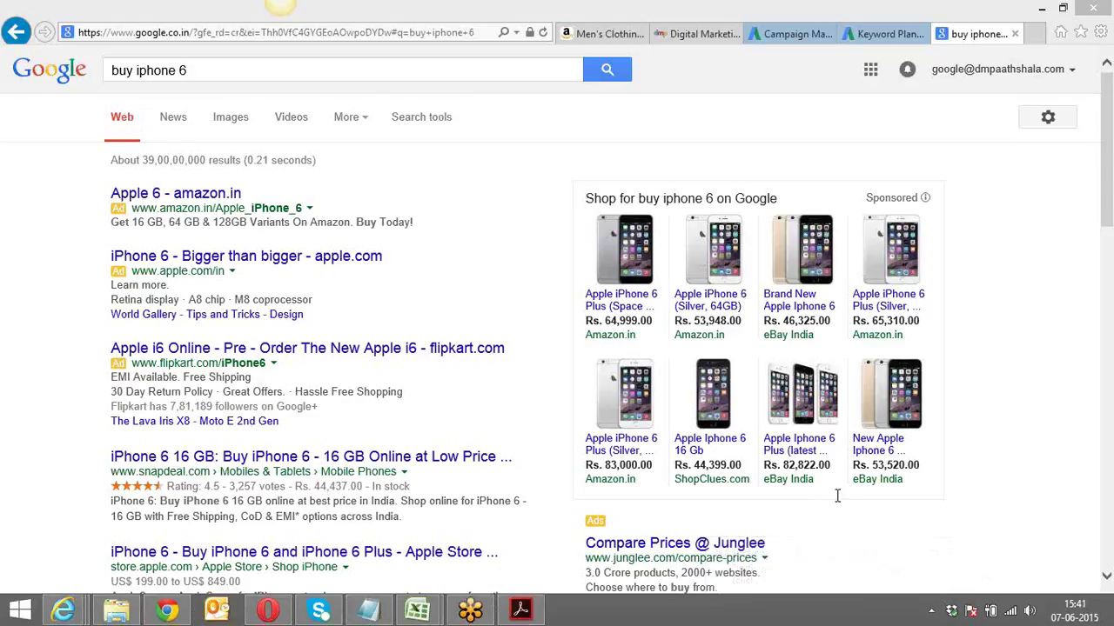
Step: Examine how the apple.com ad's description line differs from its callout text about Retina display, A8 chip and M8 coprocessor
double_click(156, 285)
triple_click(156, 285)
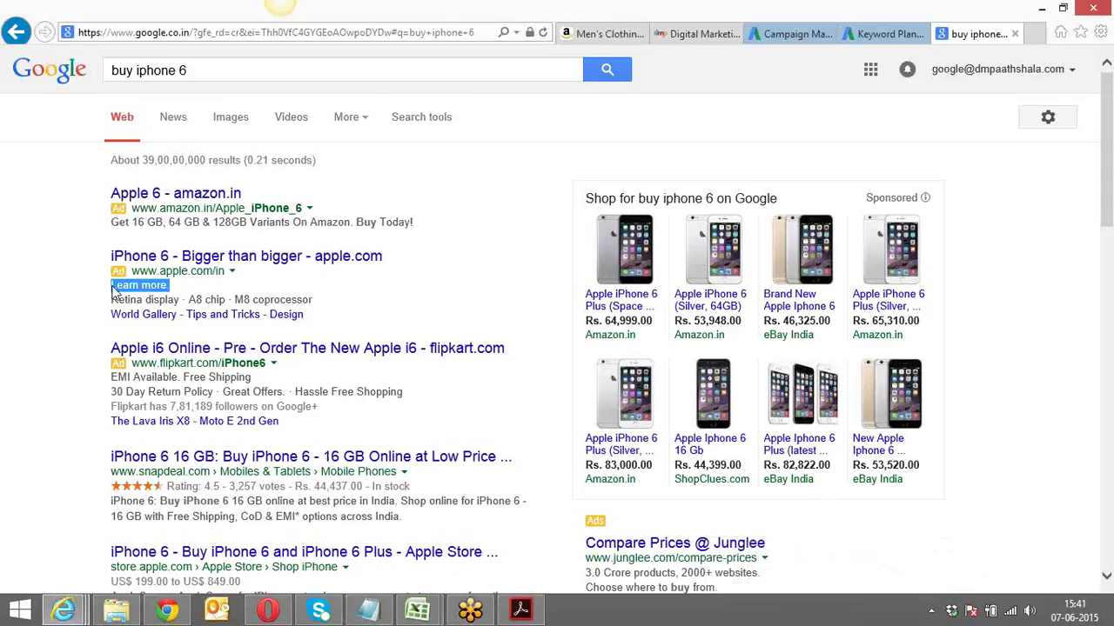
click(321, 306)
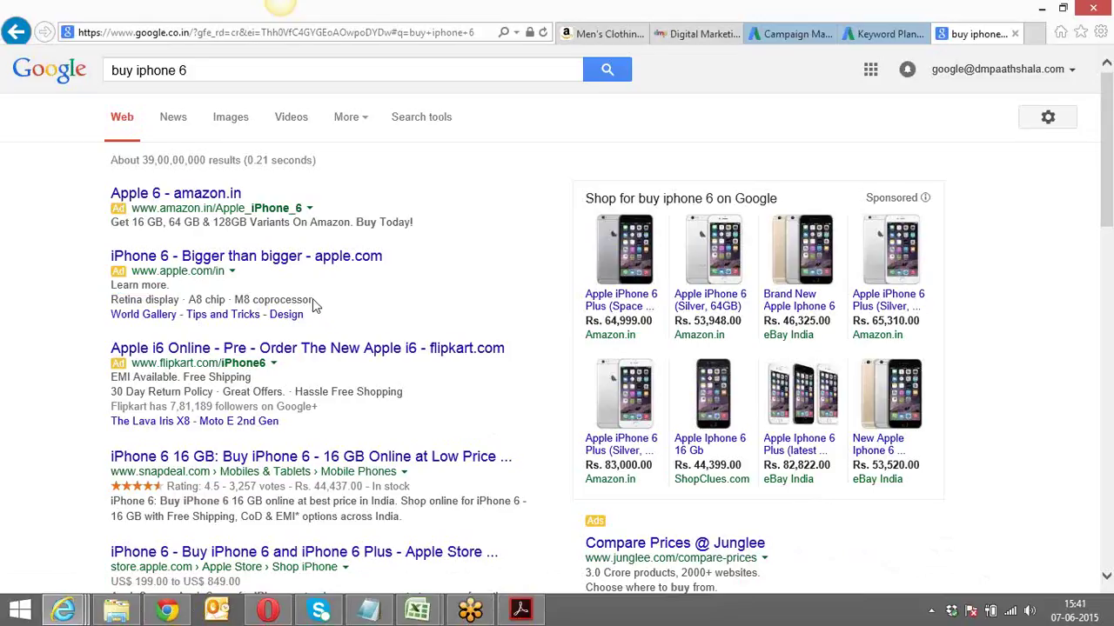
drag(315, 299, 126, 299)
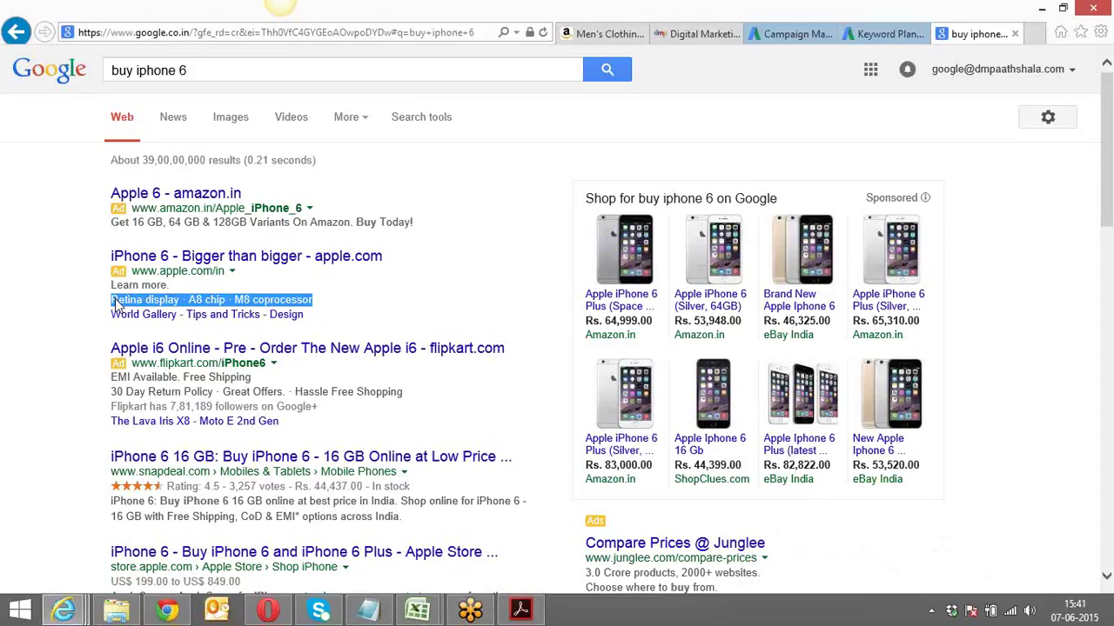
right_click(118, 302)
click(74, 322)
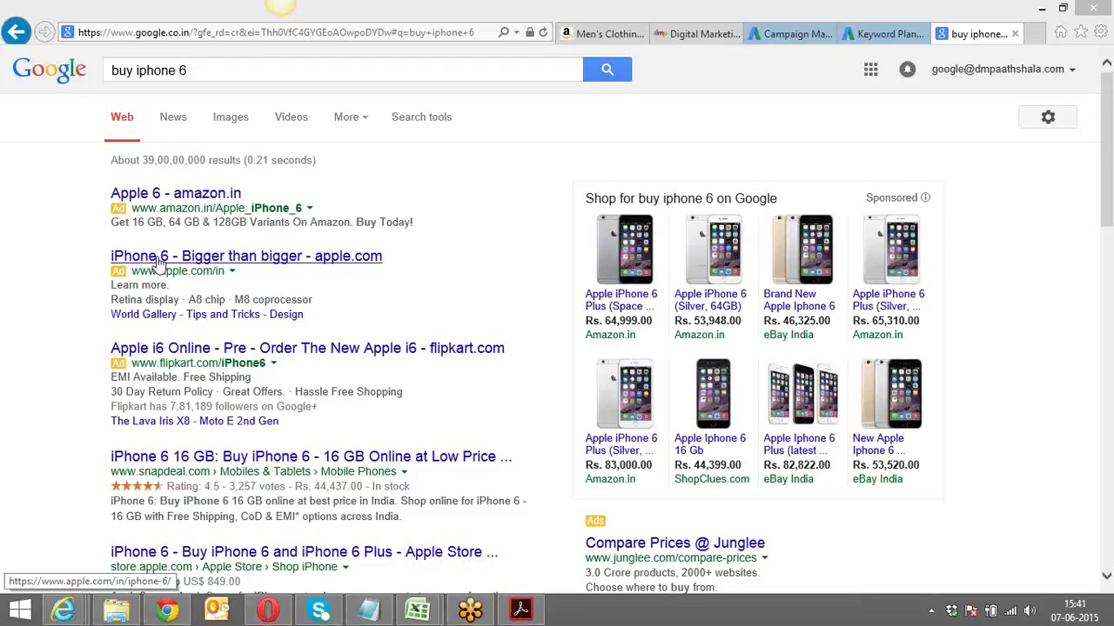
click(50, 268)
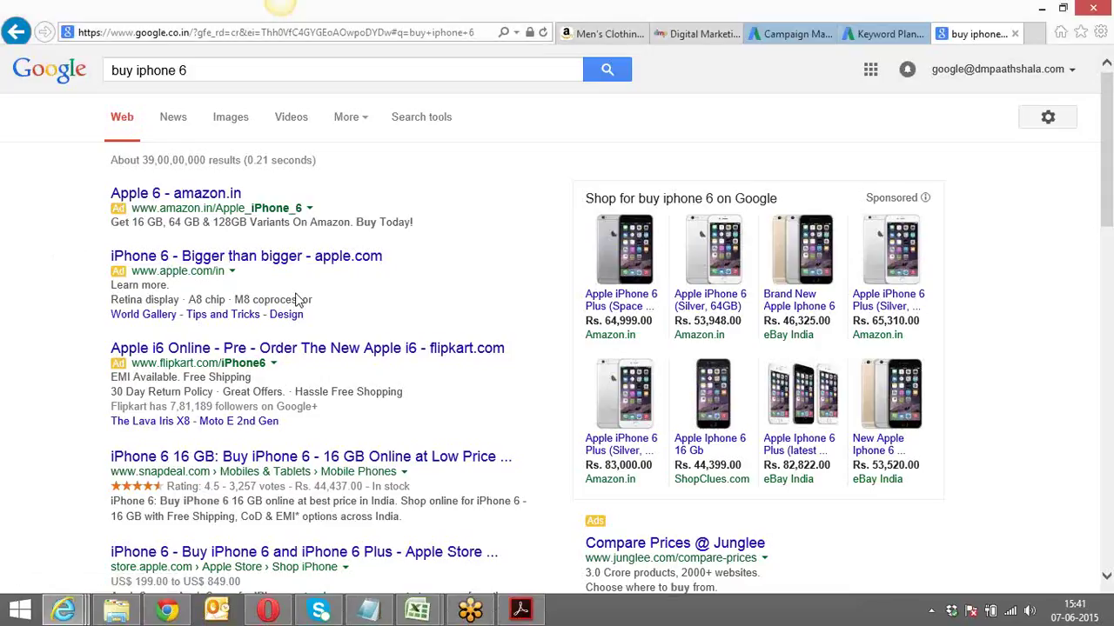
drag(315, 305, 106, 252)
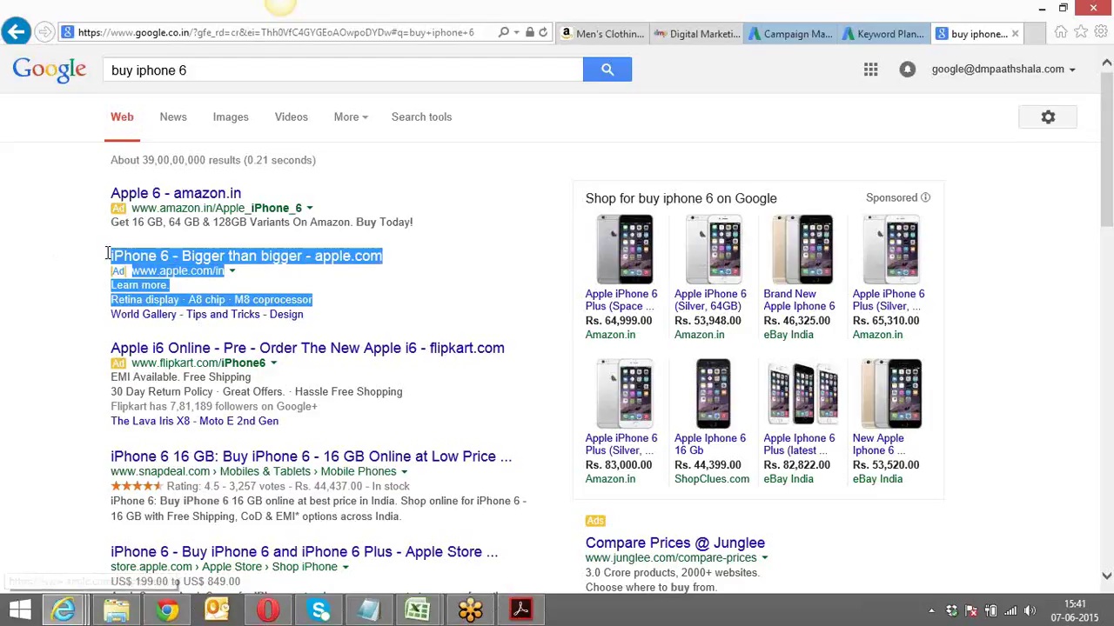
click(77, 261)
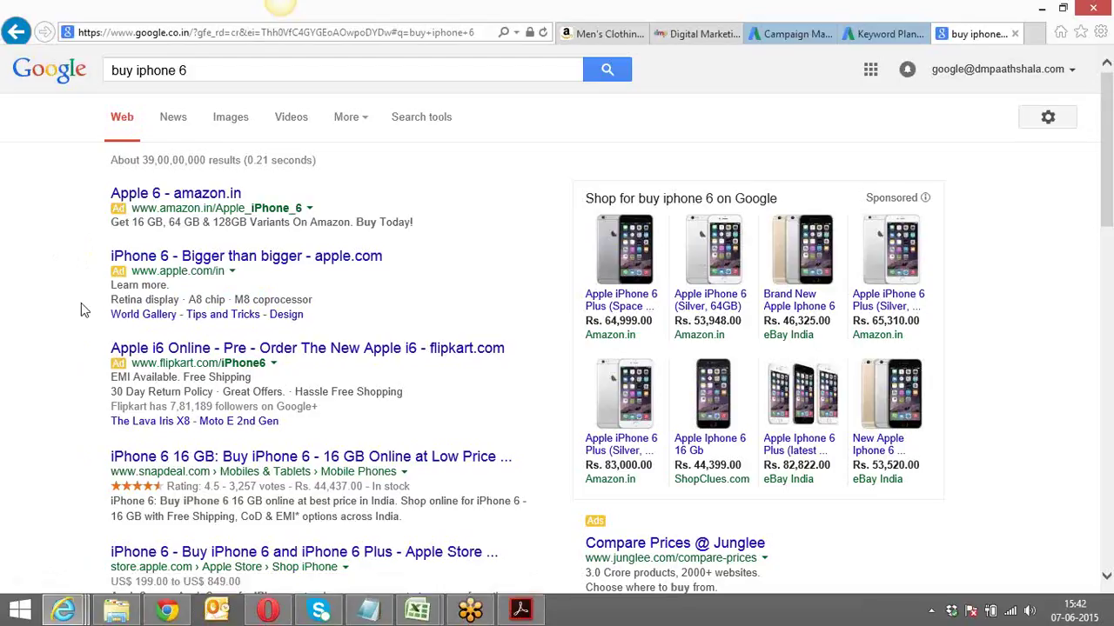
Step: Return to the campaign settings and enable the location extension for the ads
key(alt+Tab)
key(alt+Tab)
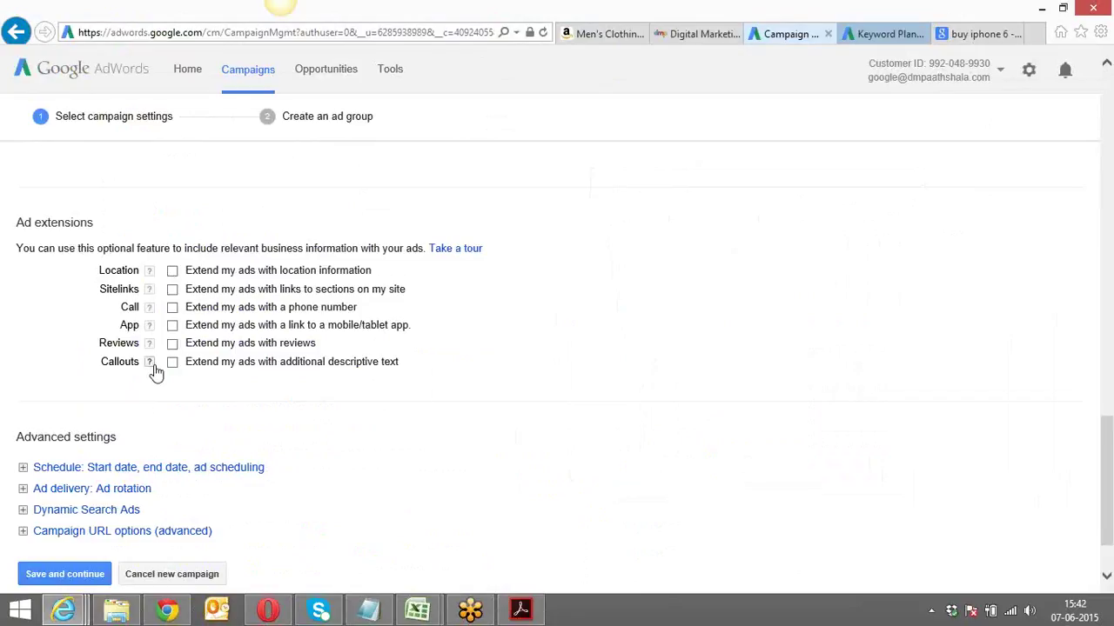
click(172, 271)
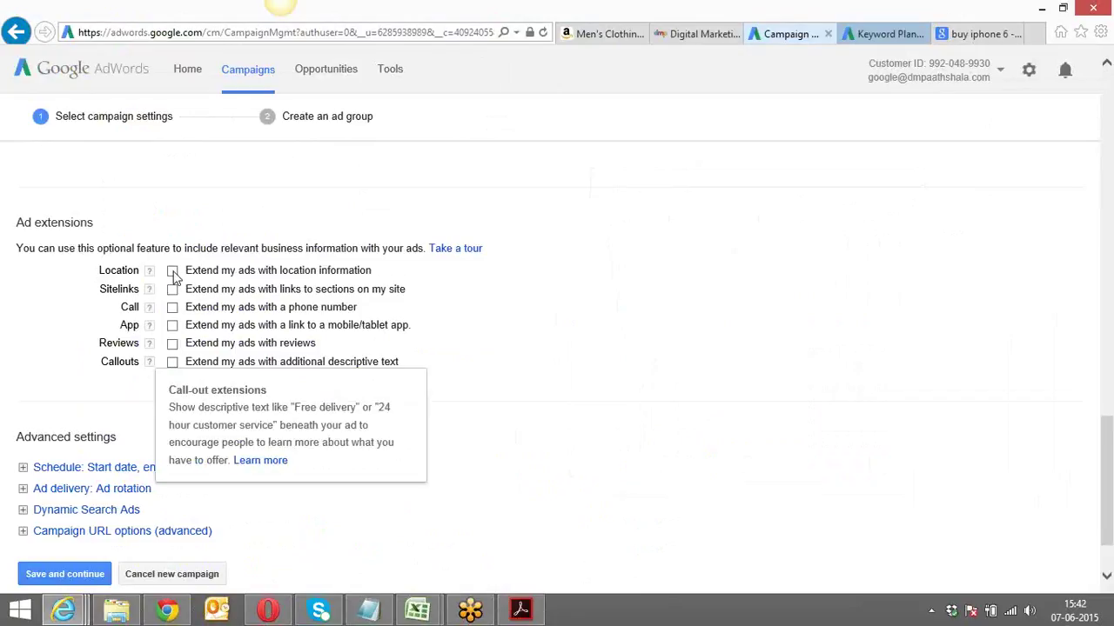
click(173, 272)
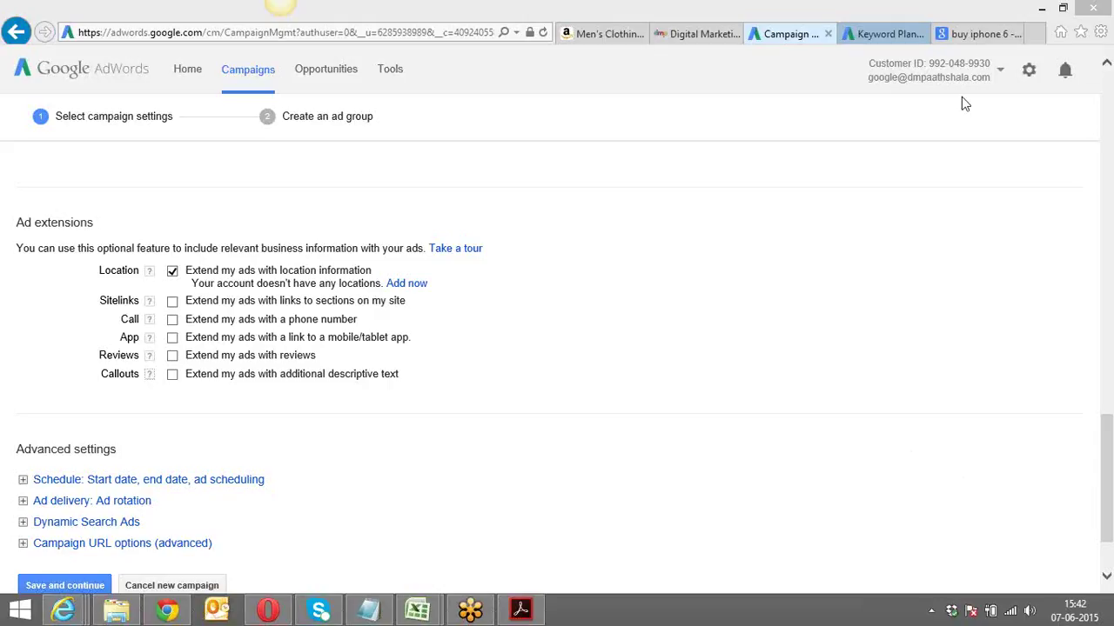
Step: Open the Google My Business site at google.com/business in the browser tab with the iPhone search results
click(981, 37)
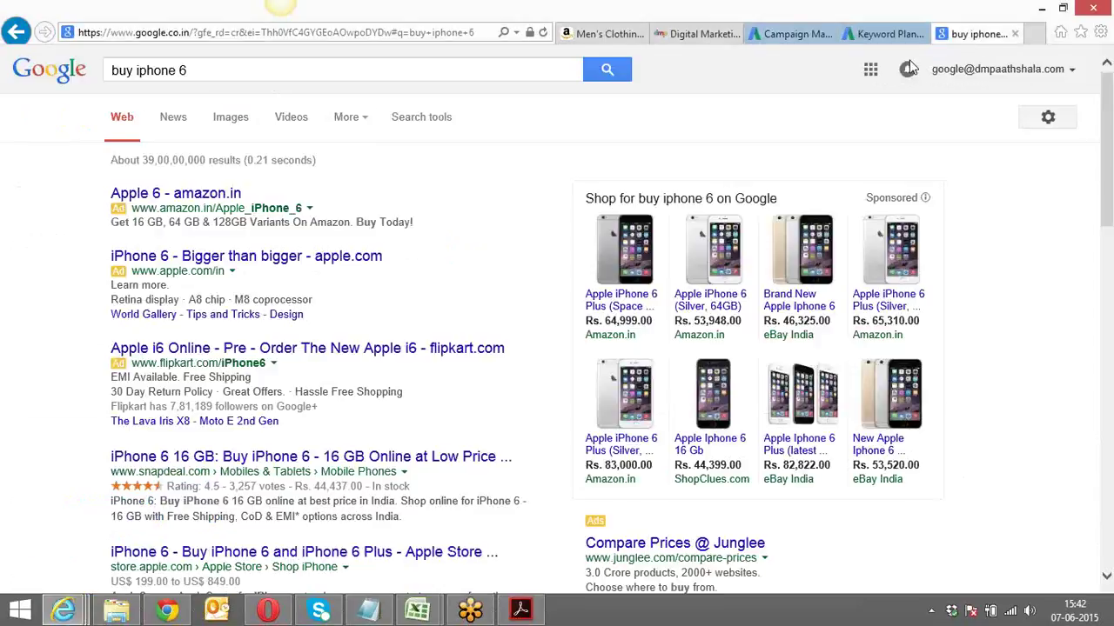
click(447, 33)
key(ctrl+v)
key(Return)
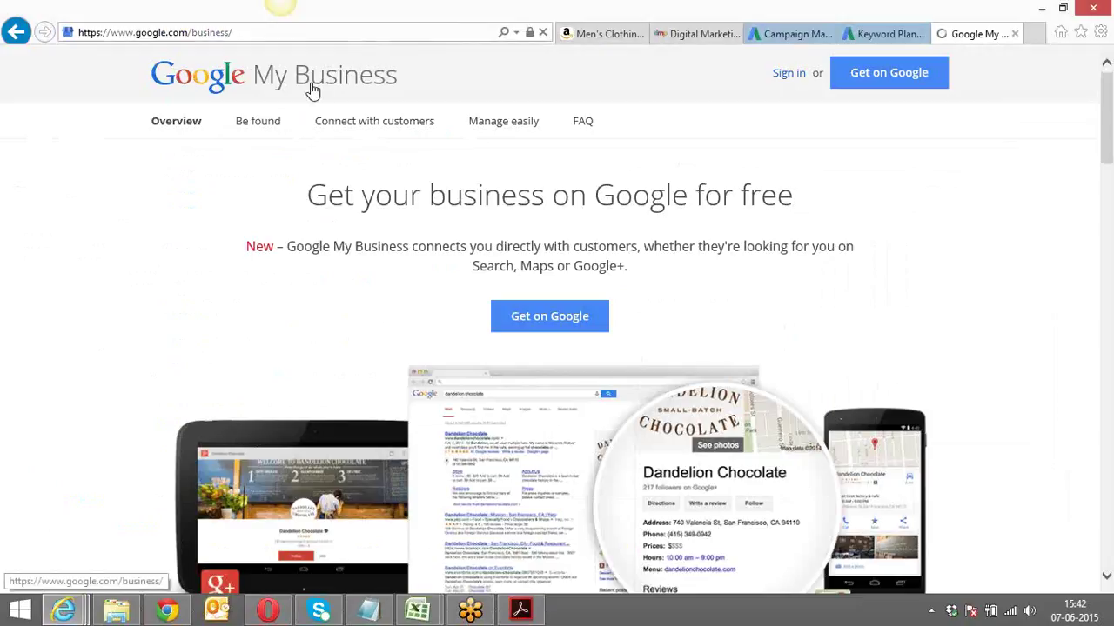
Step: Return to the campaign settings and open the Google My Business page for adding locations to the location extension
click(787, 34)
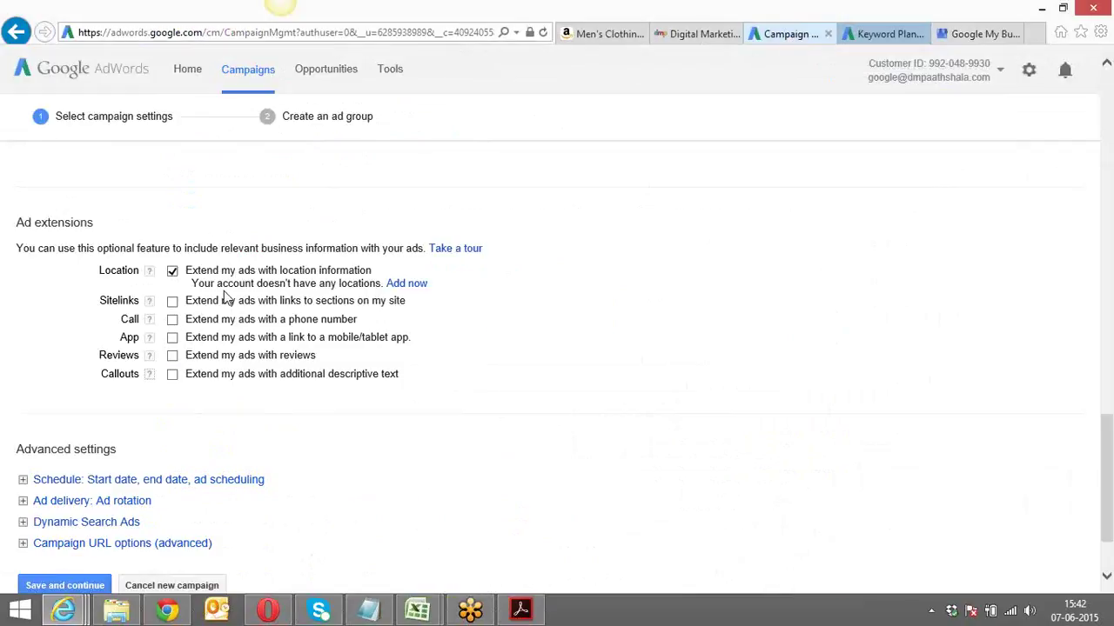
click(404, 284)
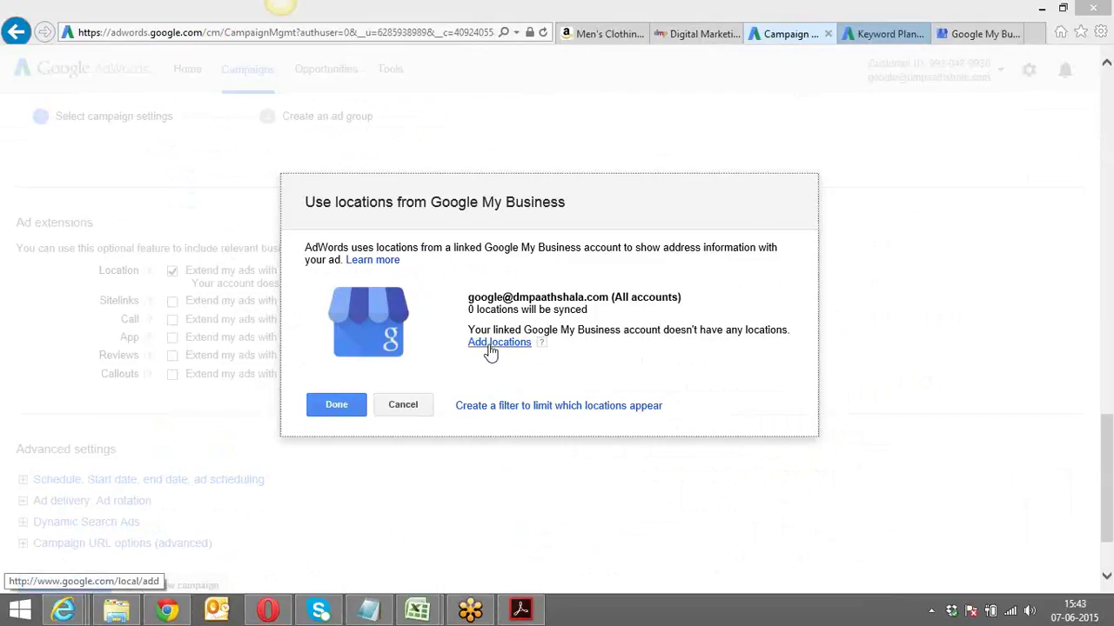
click(490, 346)
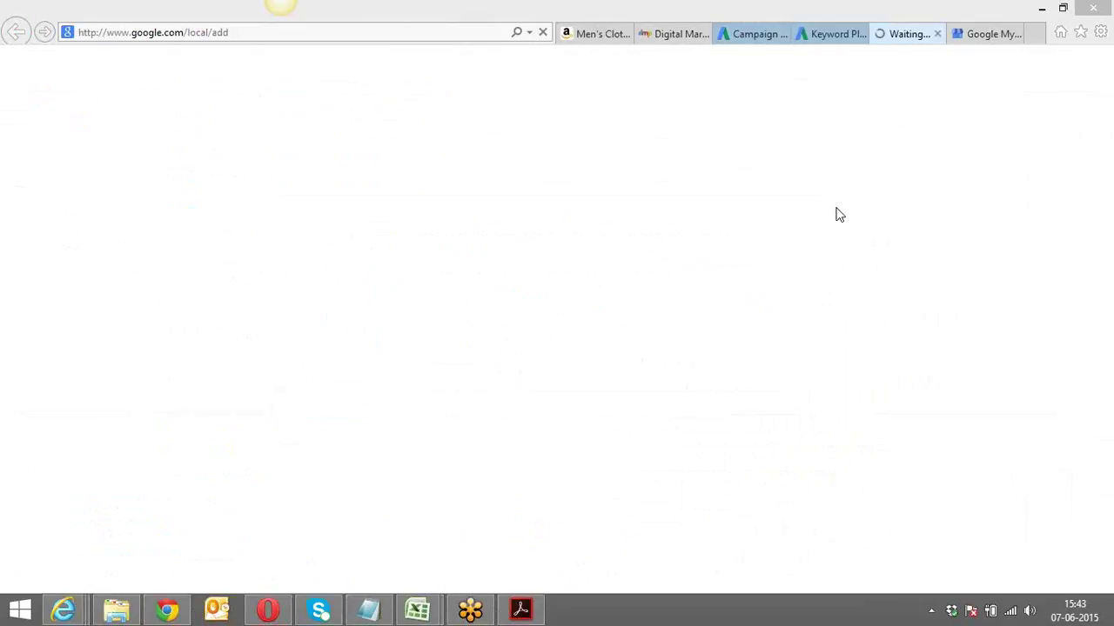
click(790, 76)
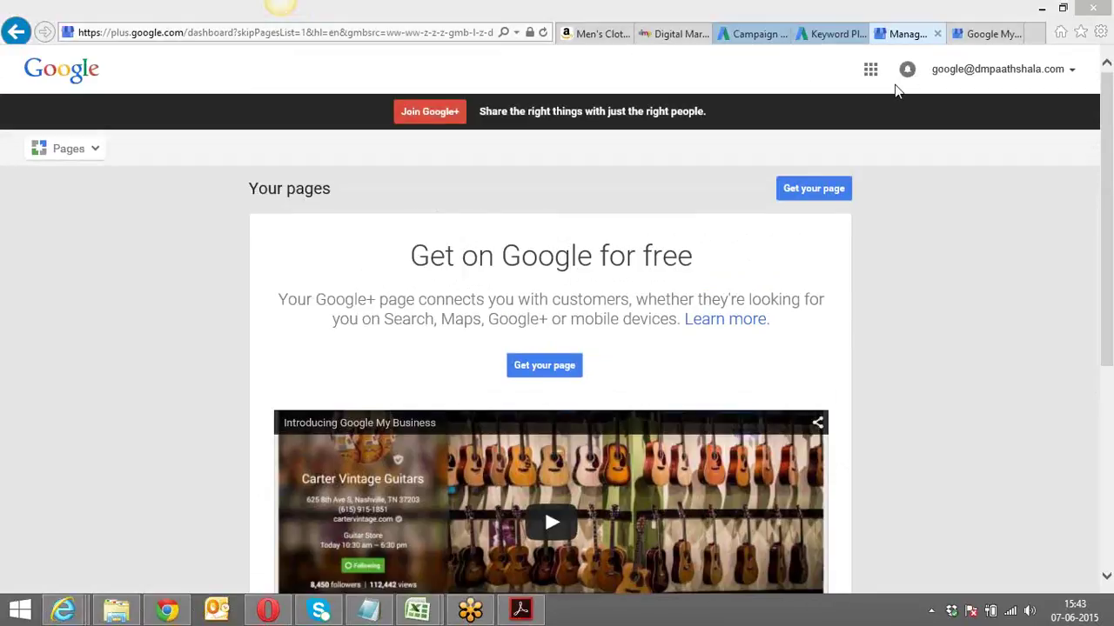
Step: Add another Google account to the session, filling in its e-mail and saved password, and browse the business pages it manages
click(1023, 75)
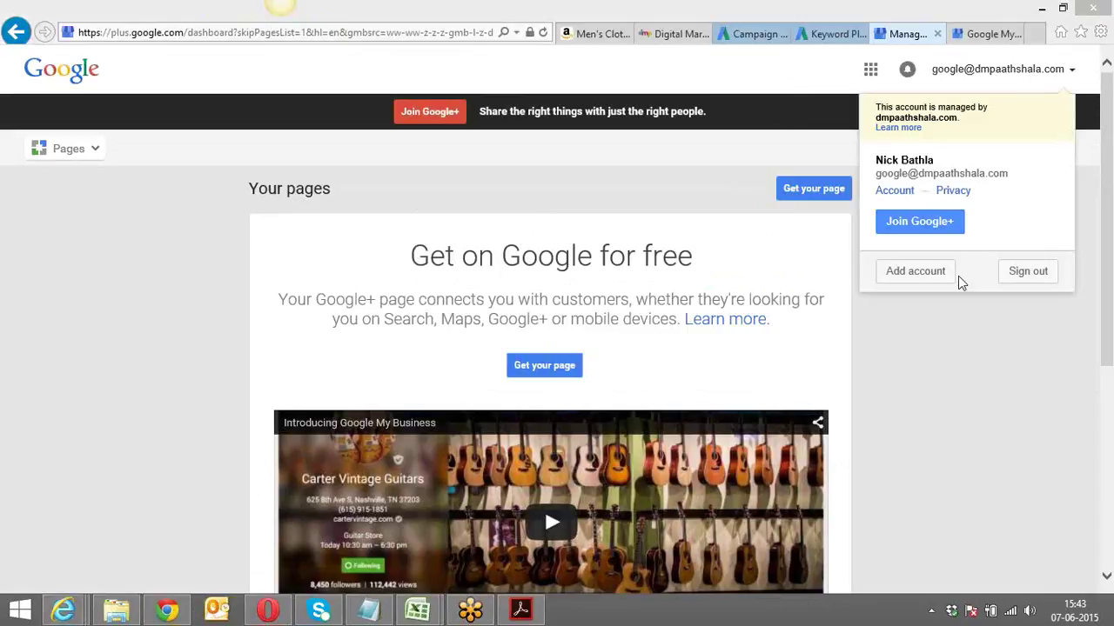
click(913, 272)
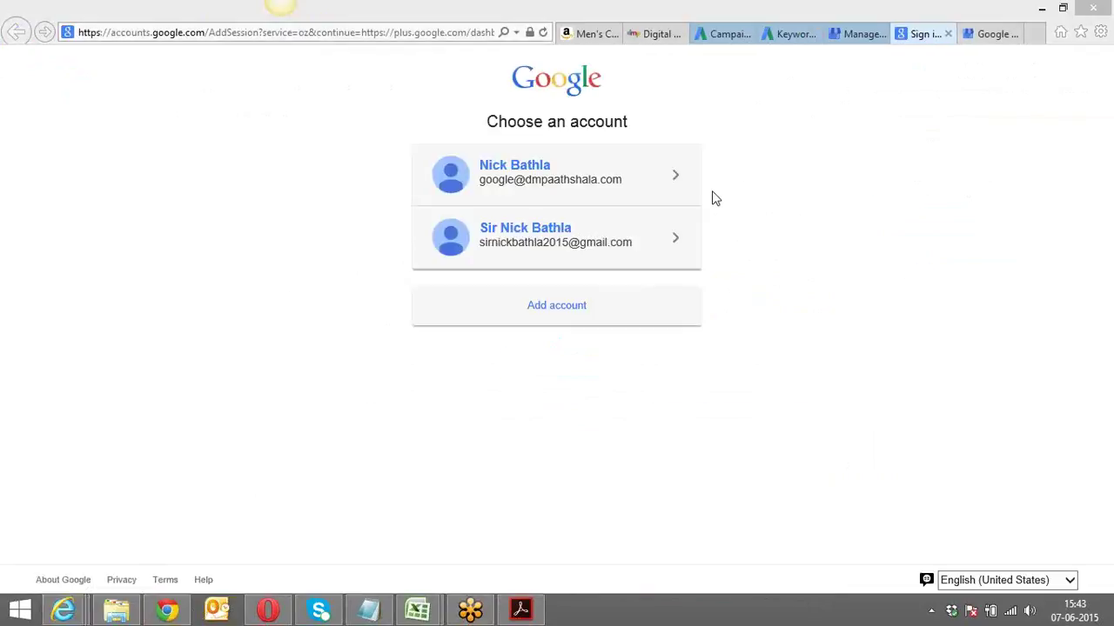
click(549, 310)
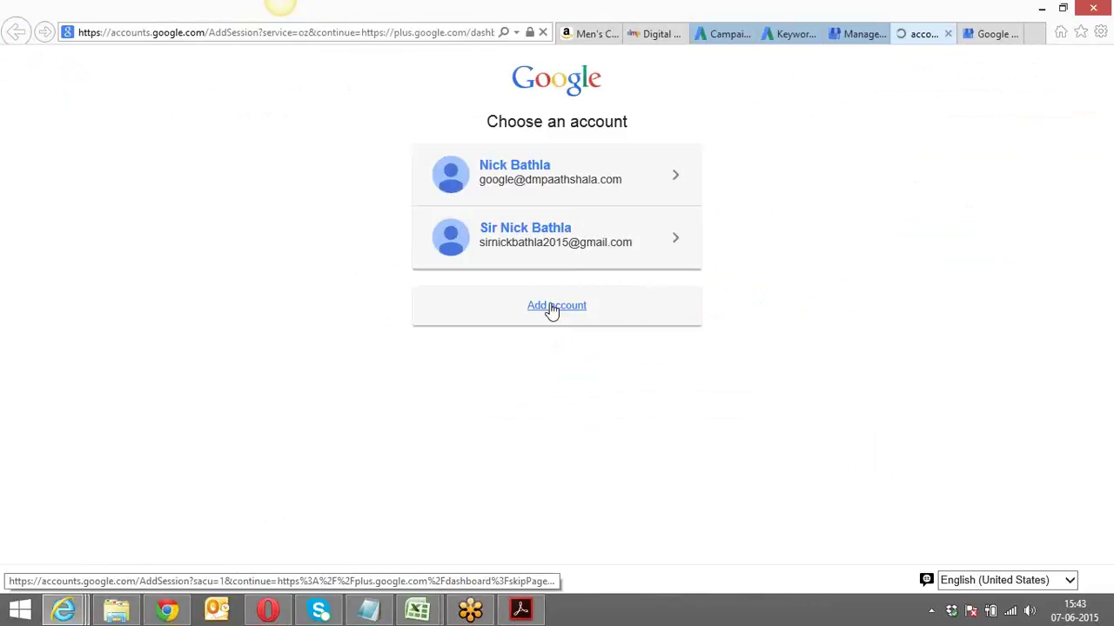
click(534, 294)
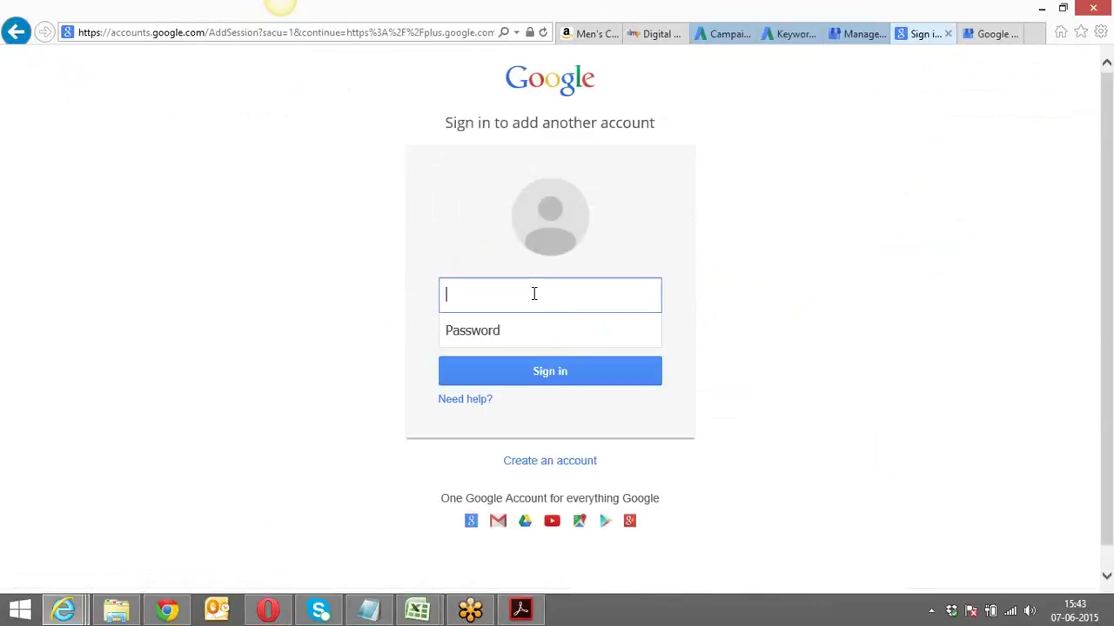
text(frea)
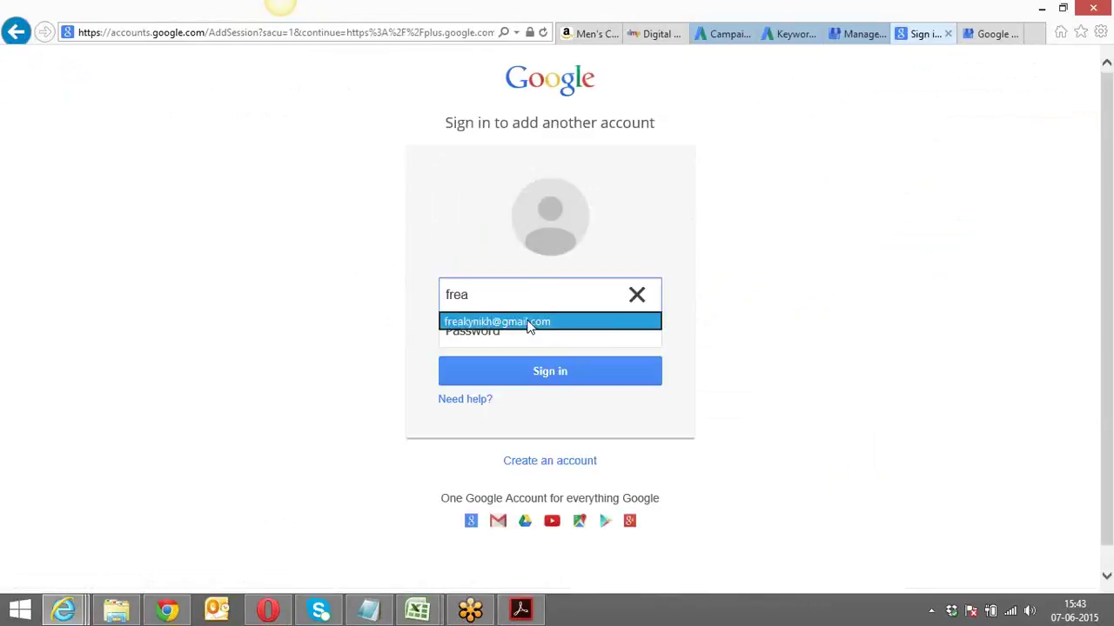
click(529, 322)
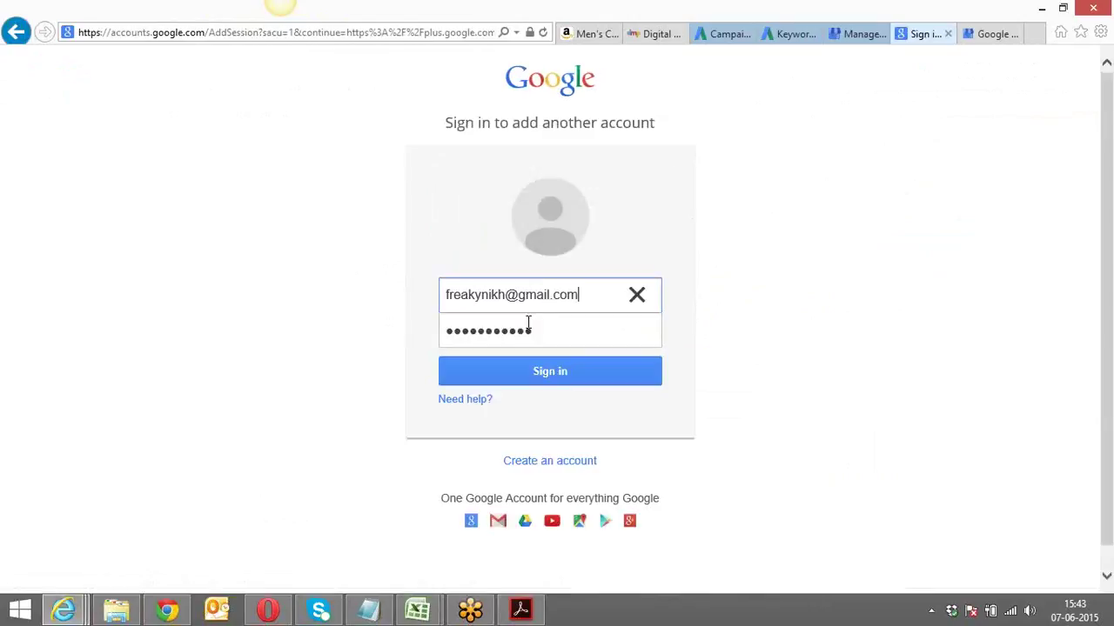
click(540, 373)
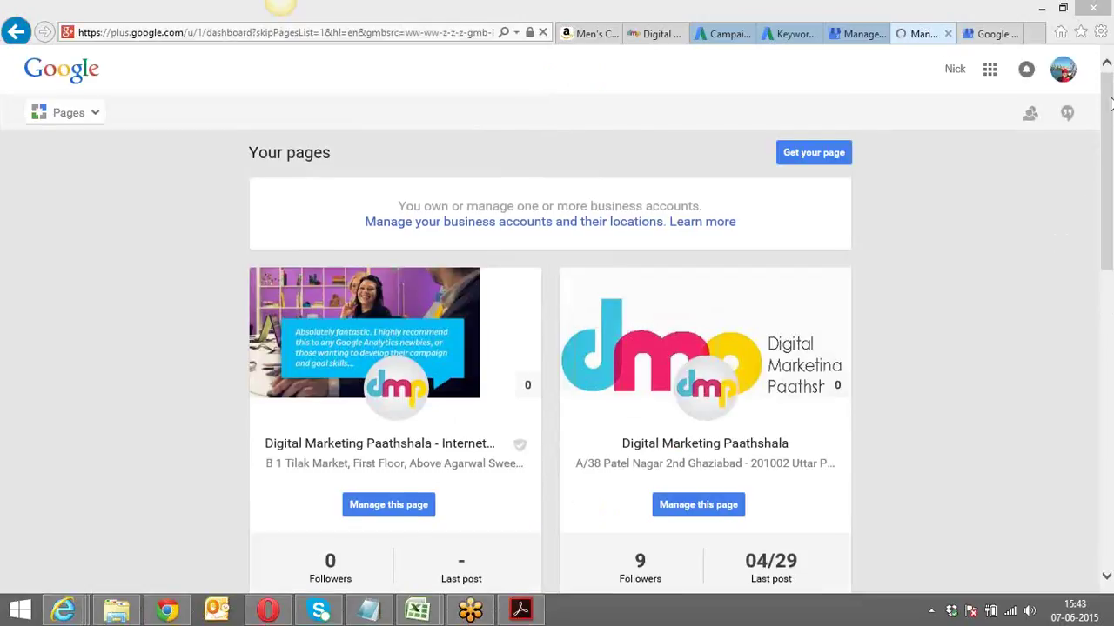
drag(1110, 104, 1110, 174)
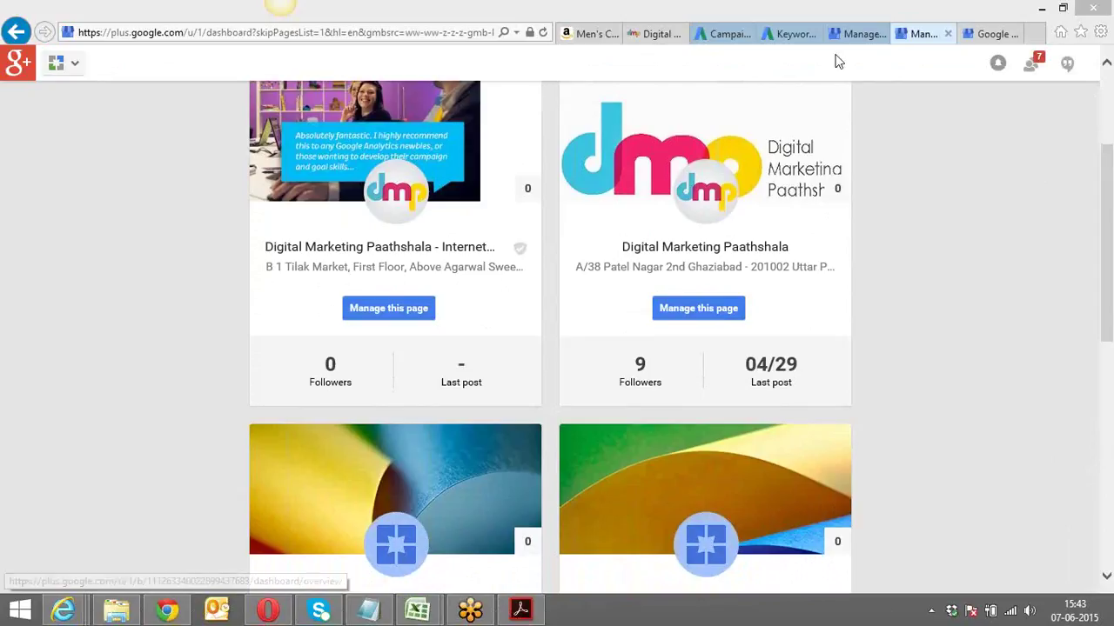
Step: Return to the campaign's location dialog, reopen the Google My Business page for adding locations and sign in there
click(791, 35)
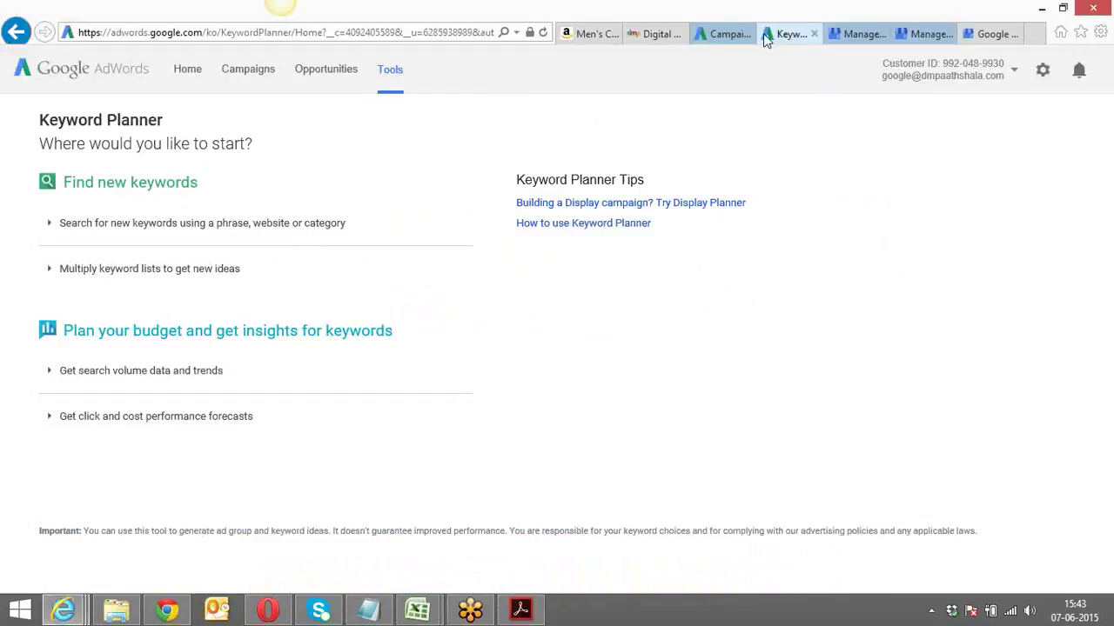
click(721, 36)
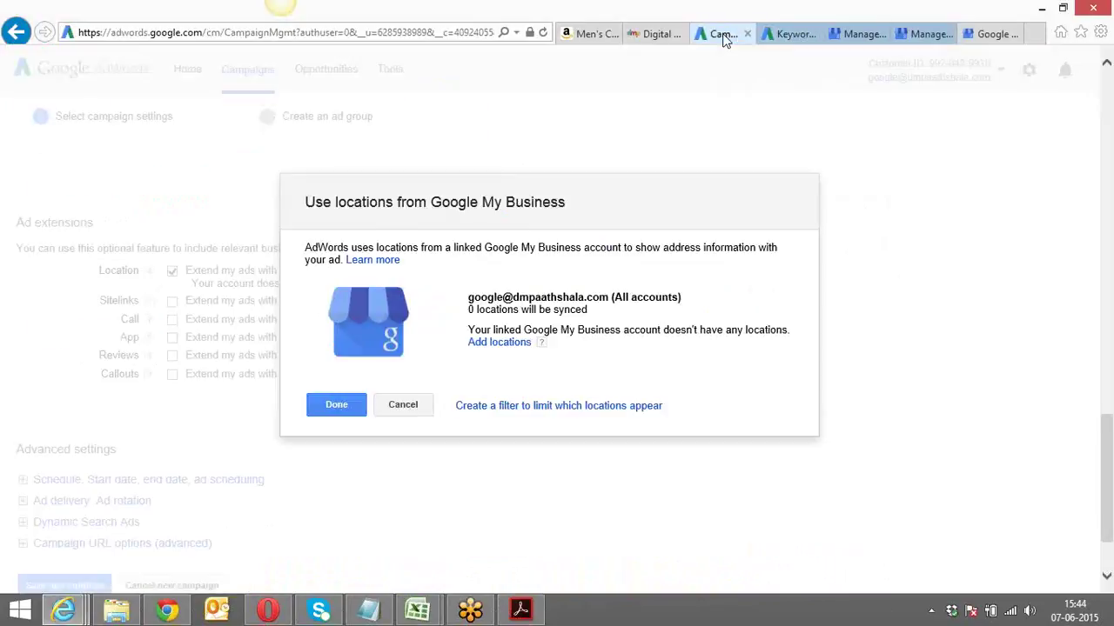
click(335, 407)
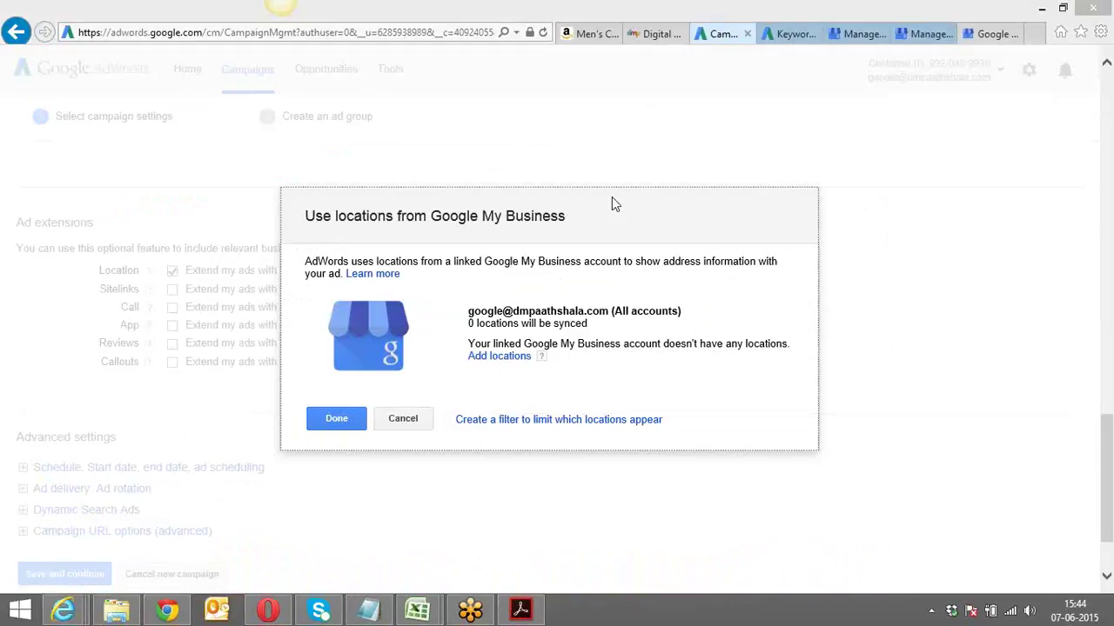
click(493, 359)
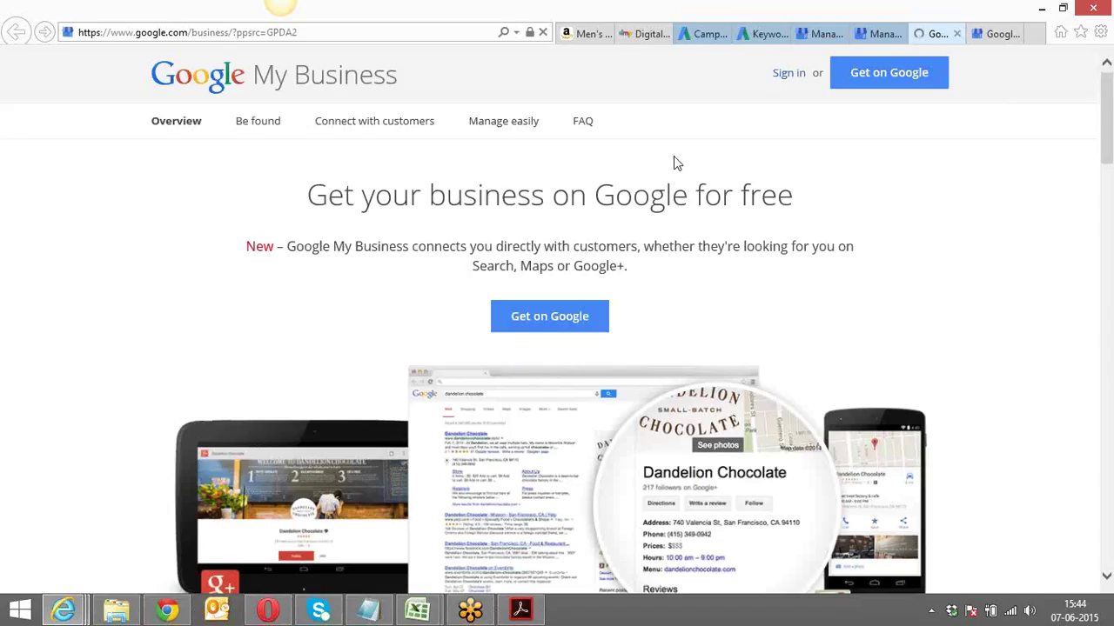
click(783, 79)
Step: Compare the My Business account linked in the campaign's location dialog with the business pages of both Google accounts
click(692, 36)
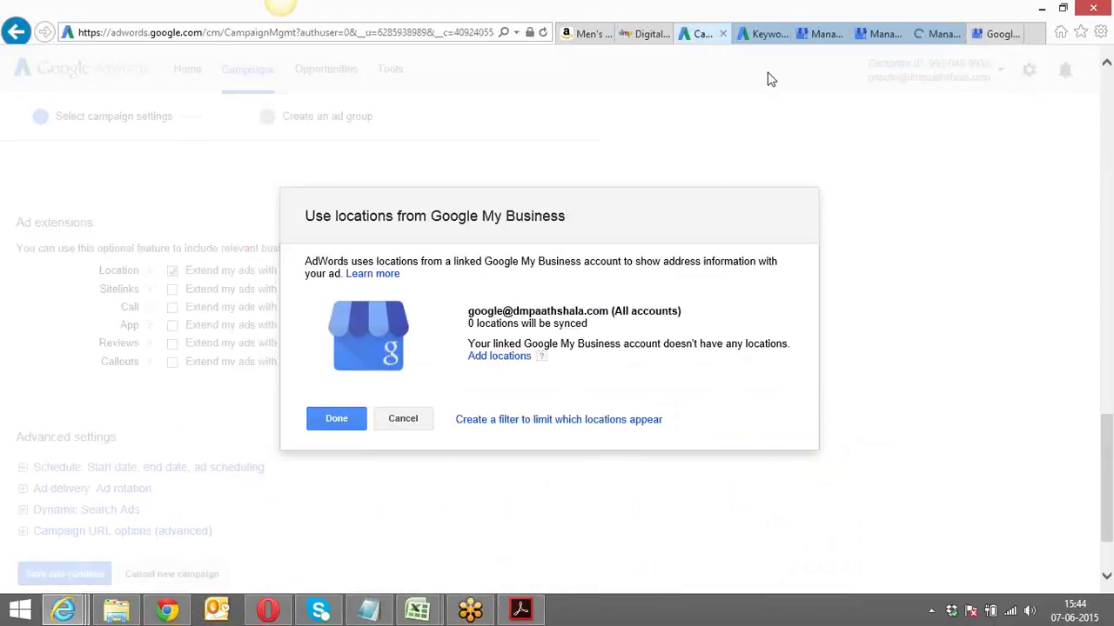
click(933, 33)
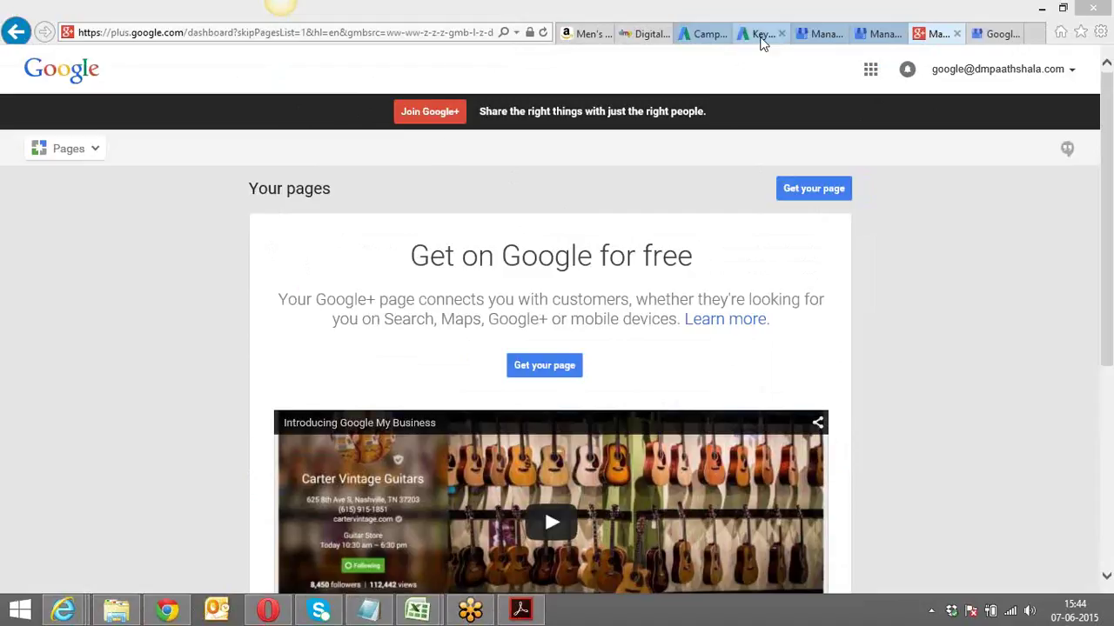
click(706, 35)
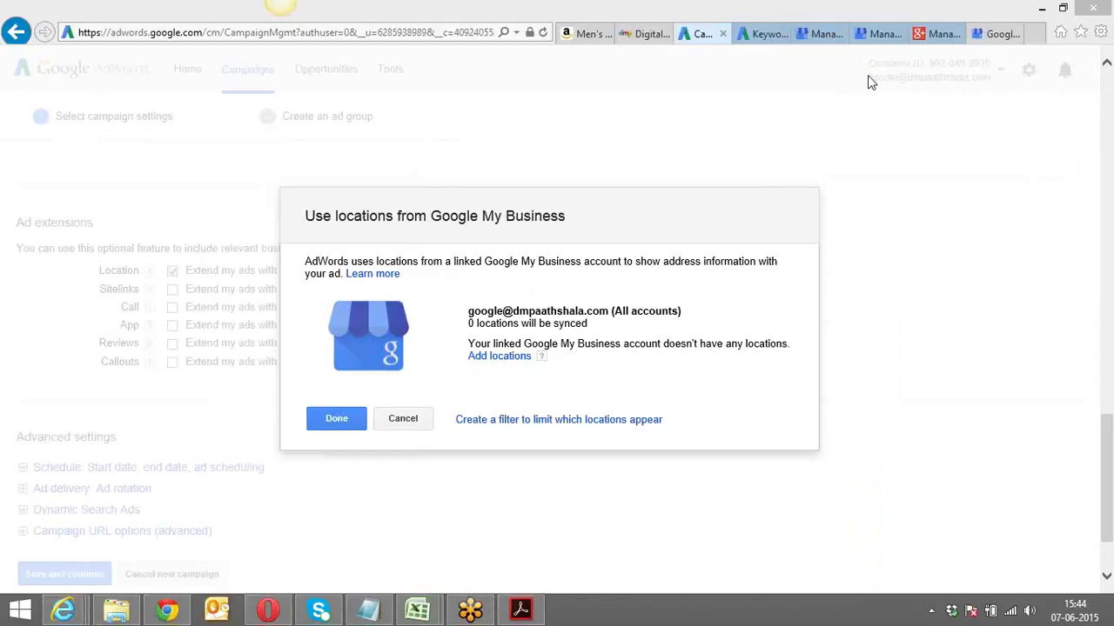
click(870, 35)
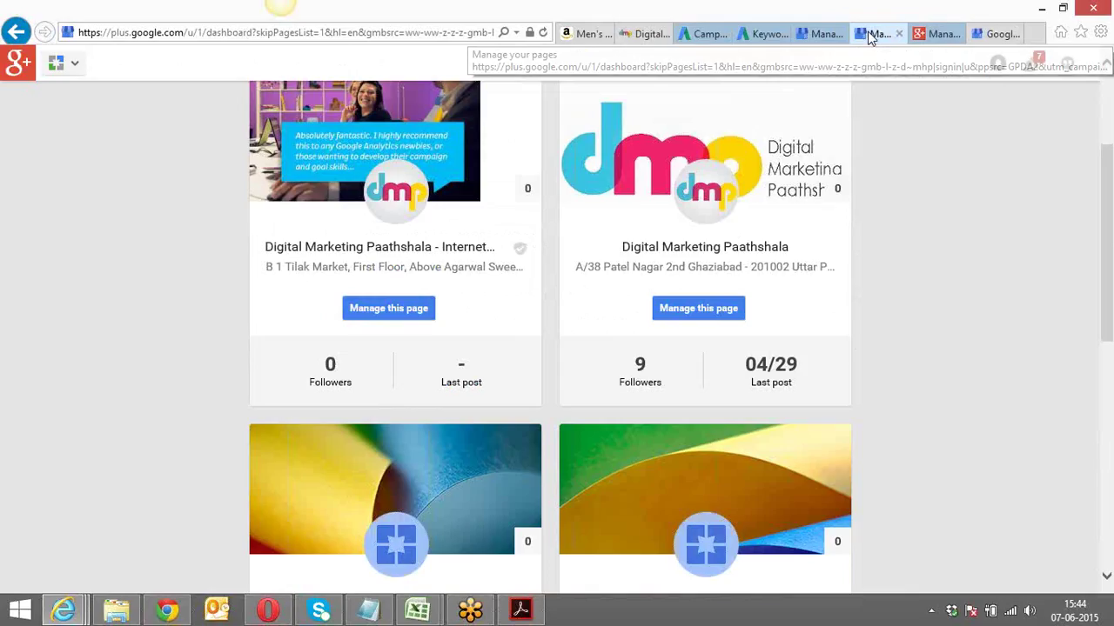
click(947, 34)
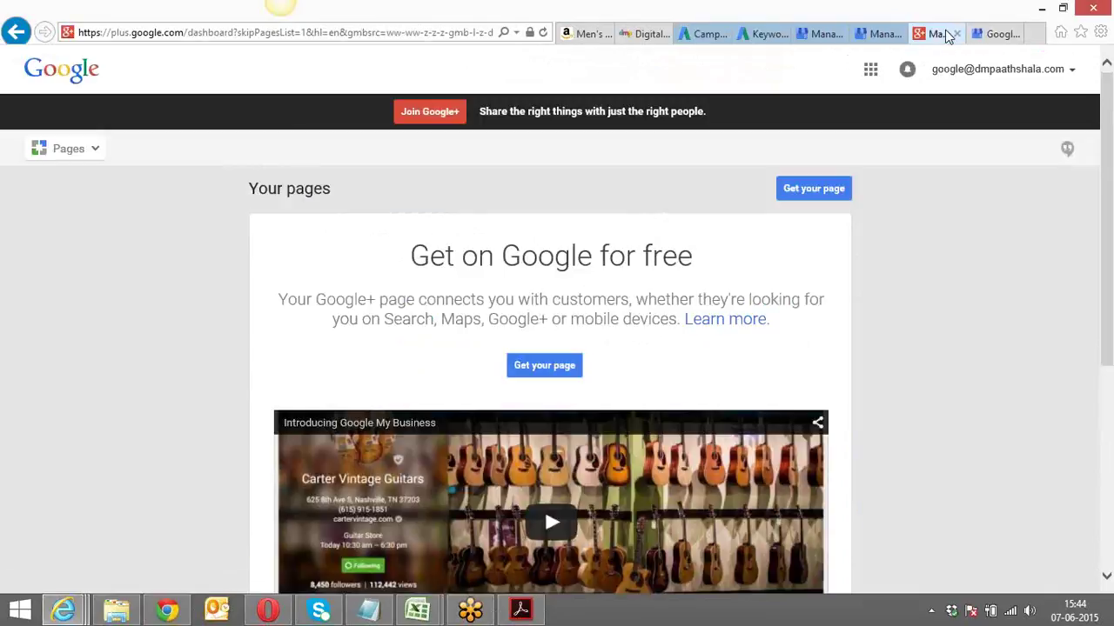
Step: Load google.com in the browser tab with the Google My Business overview and search for "restaurants in cp"
click(993, 34)
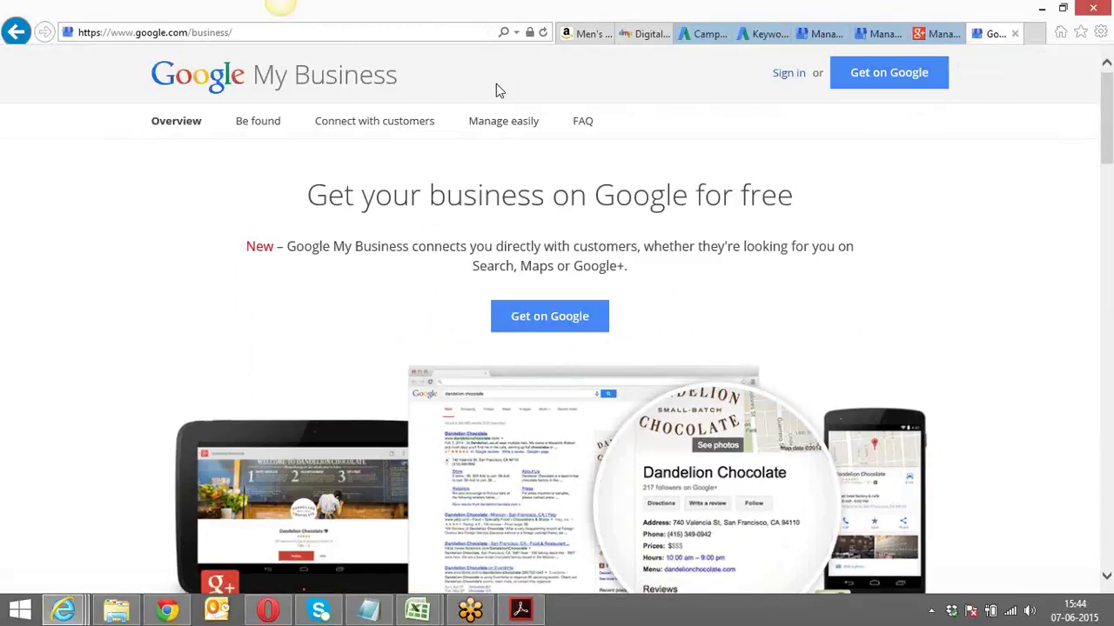
click(371, 32)
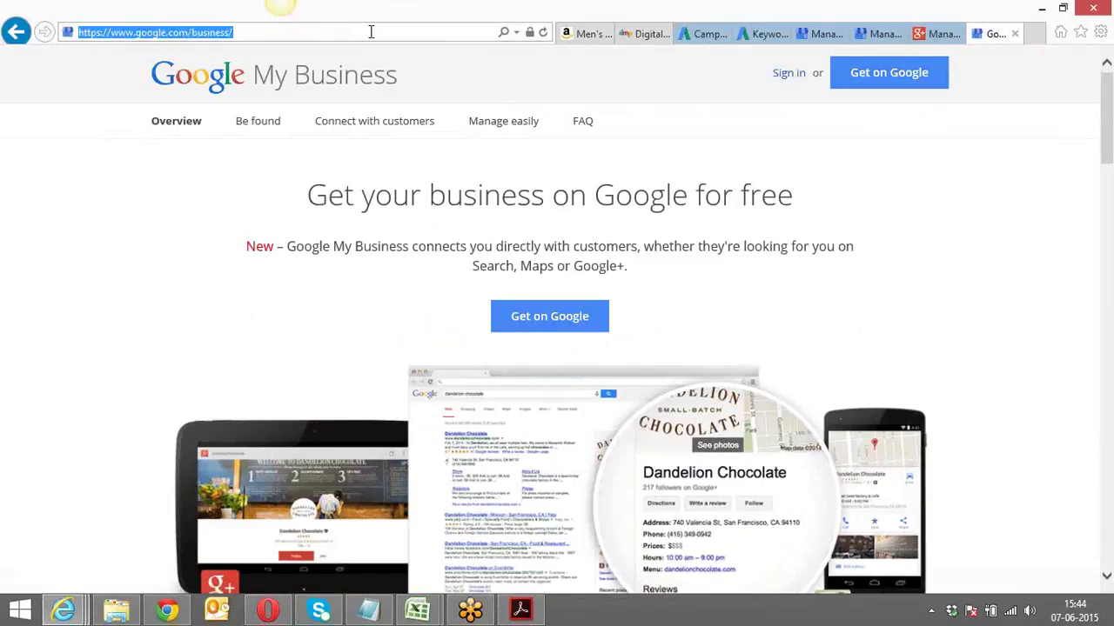
text(google.com/)
key(Return)
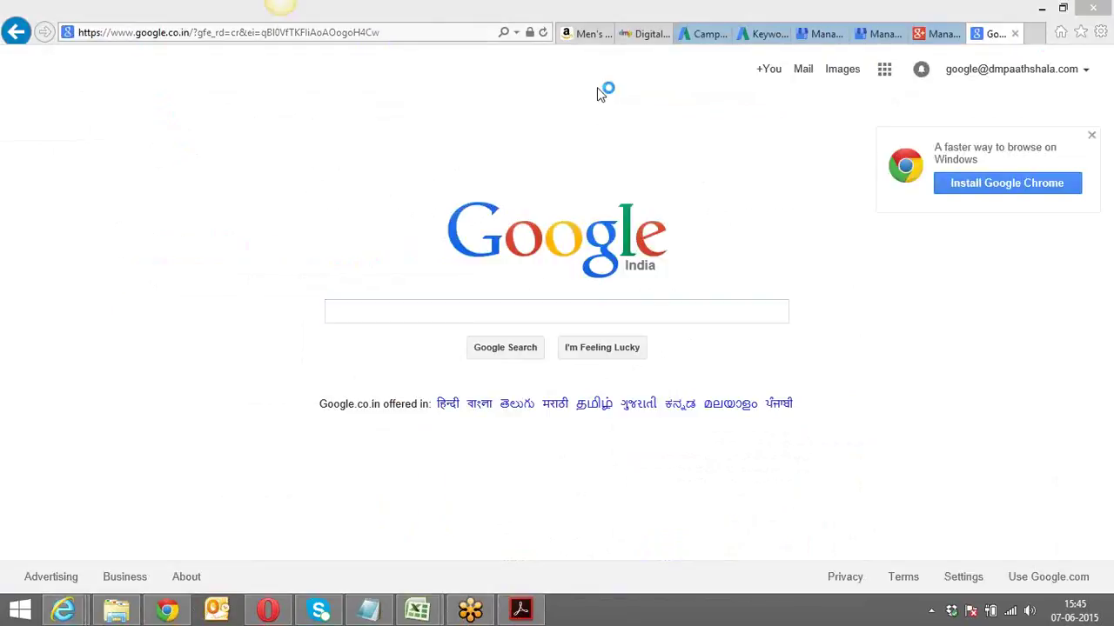
click(492, 311)
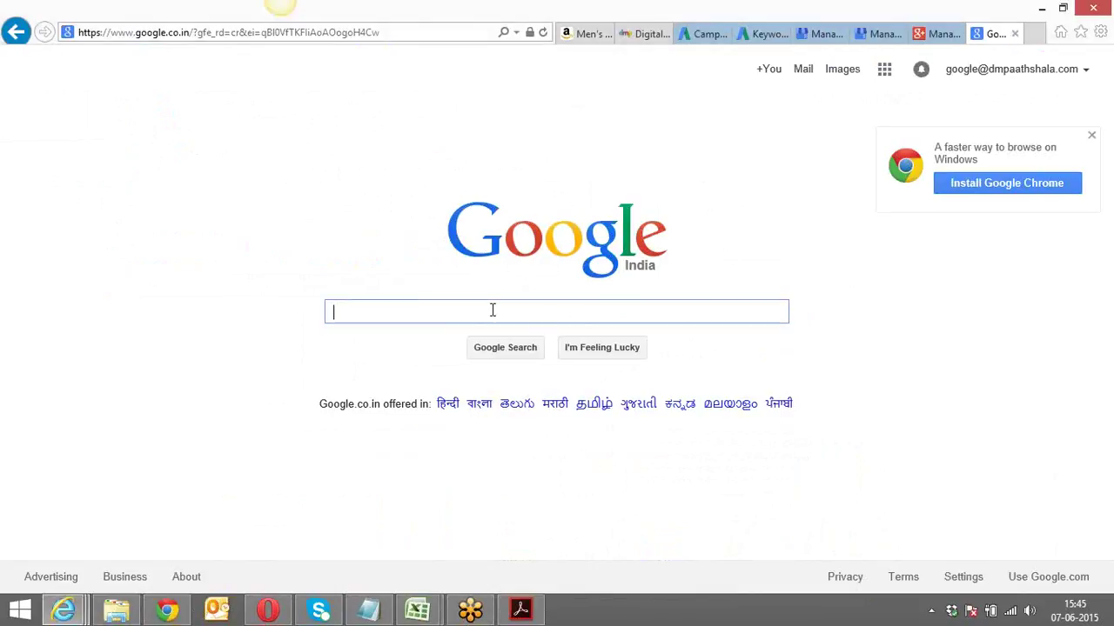
text(res)
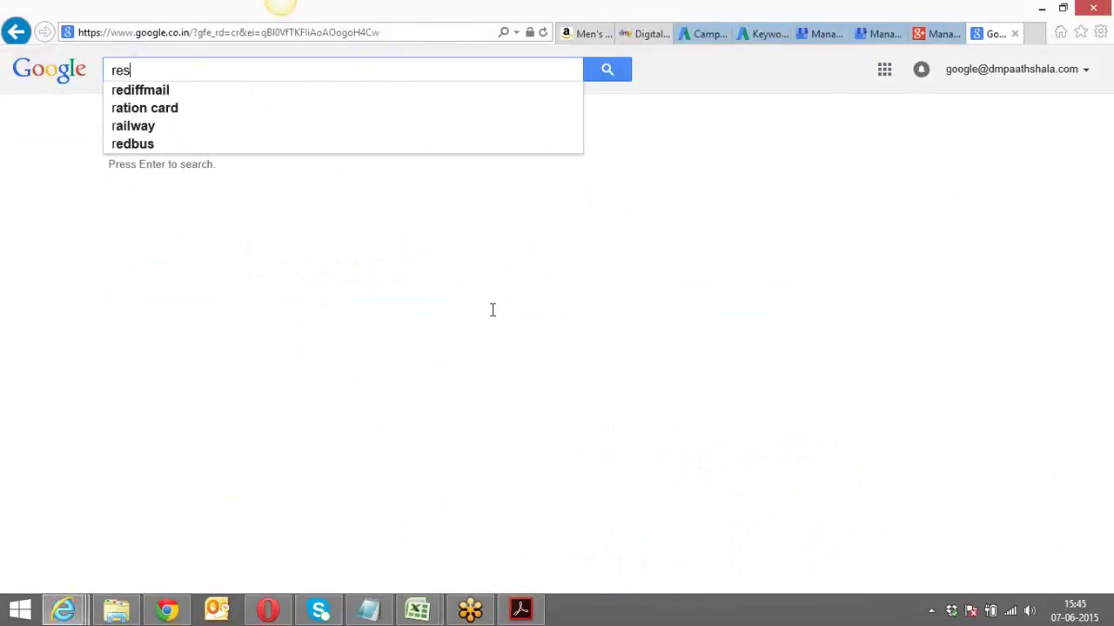
text(traunst)
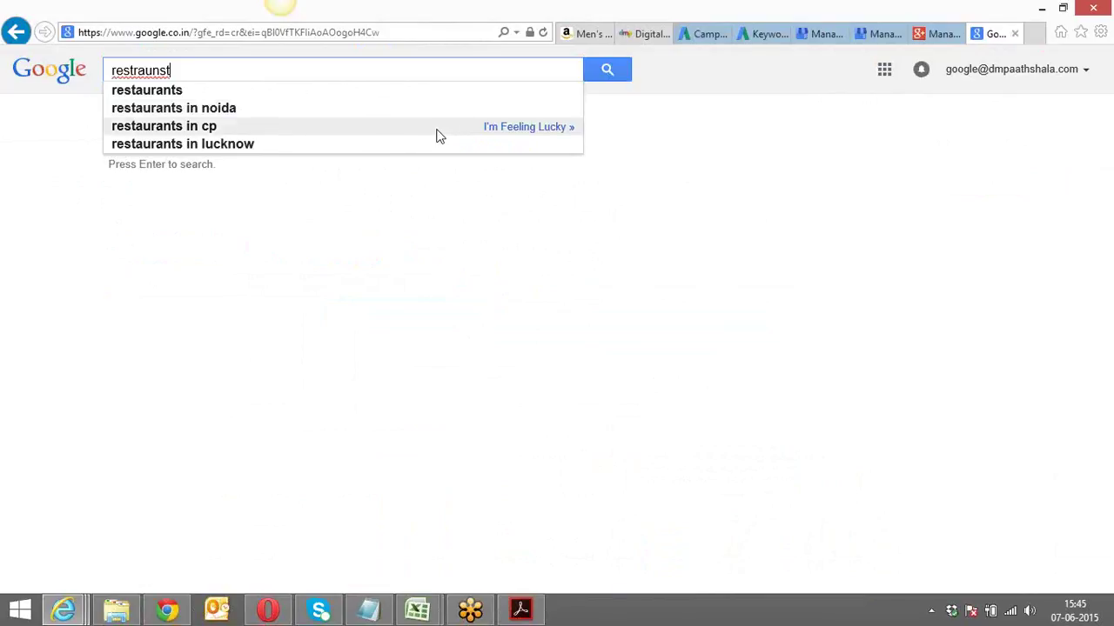
click(437, 133)
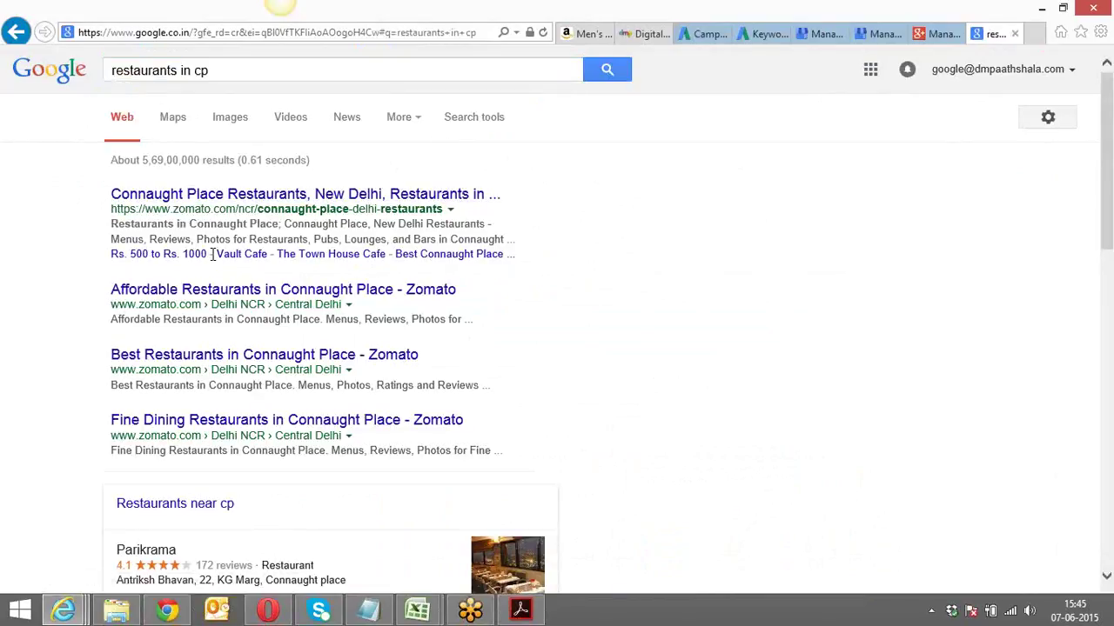
Step: Search for "list of restaurants in cp" and examine the ads and local listings for address information
click(216, 70)
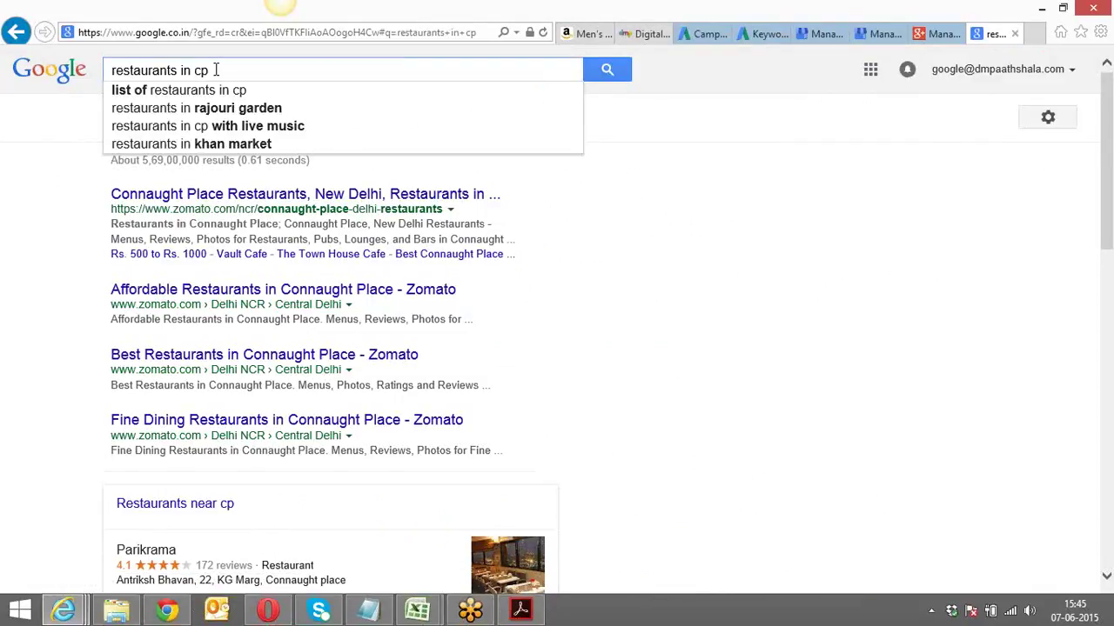
click(209, 91)
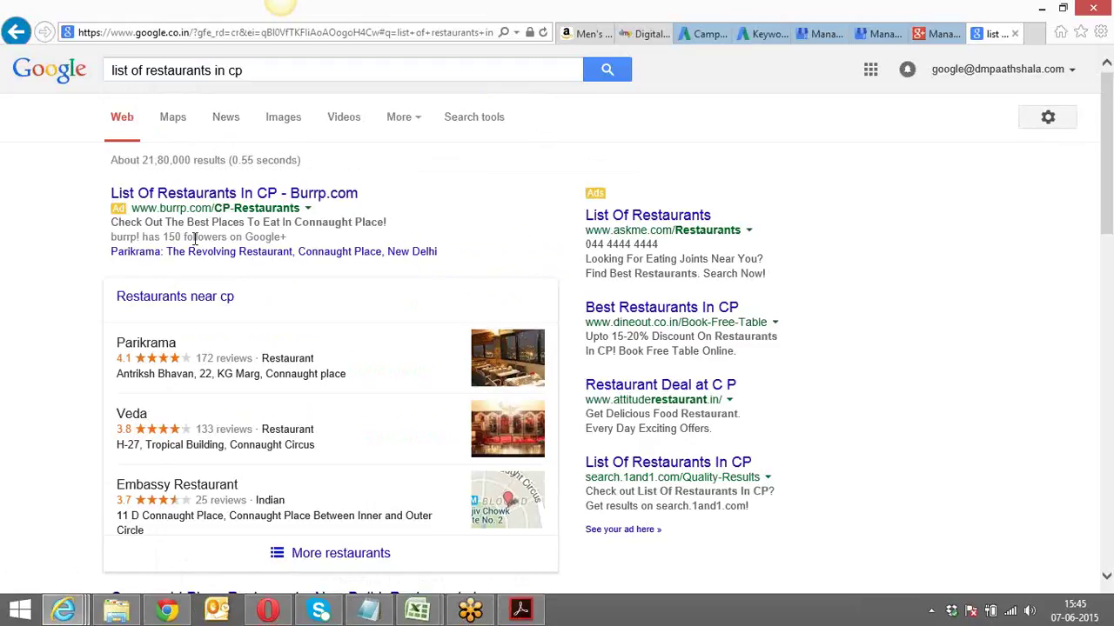
scroll(50, 238, down, 4)
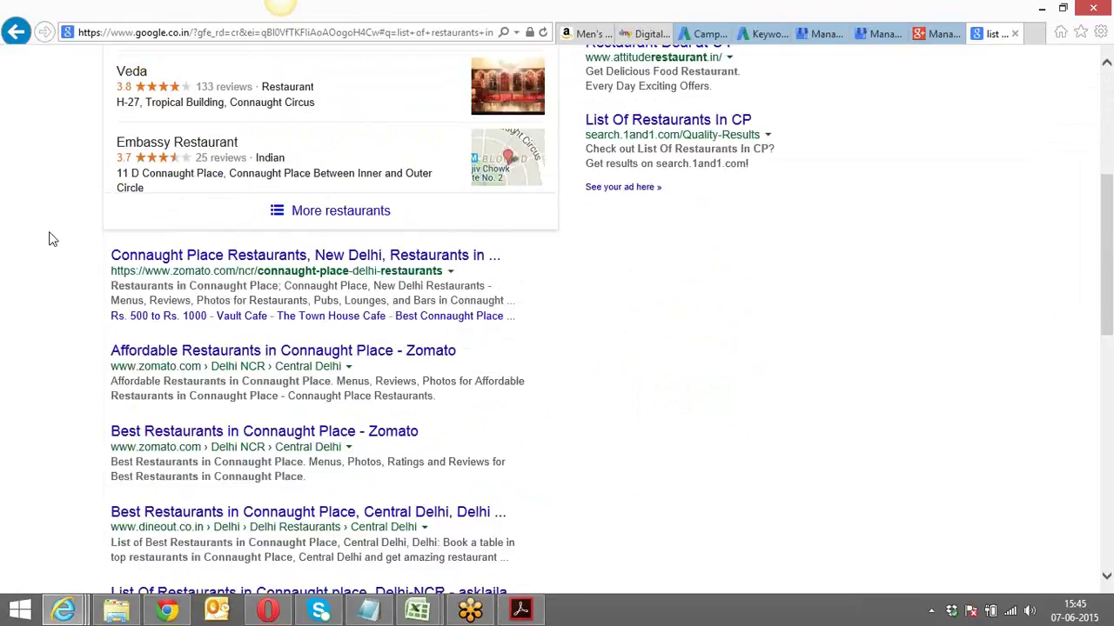
scroll(49, 238, up, 2)
scroll(49, 238, up, 3)
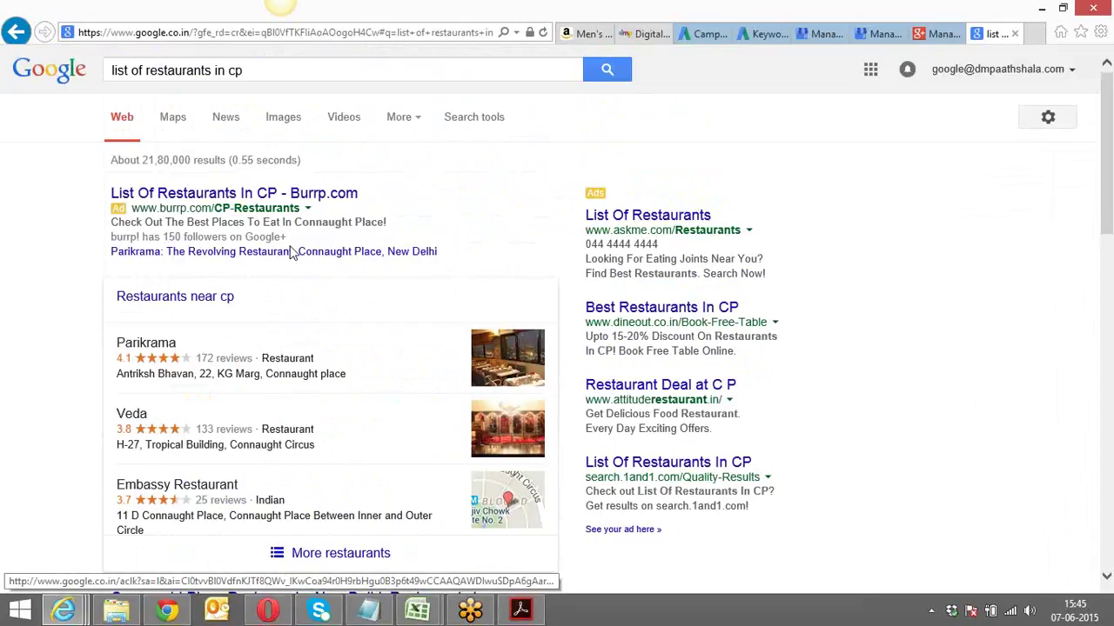
Step: Replace the Google query with "location extension" and run the search
click(330, 70)
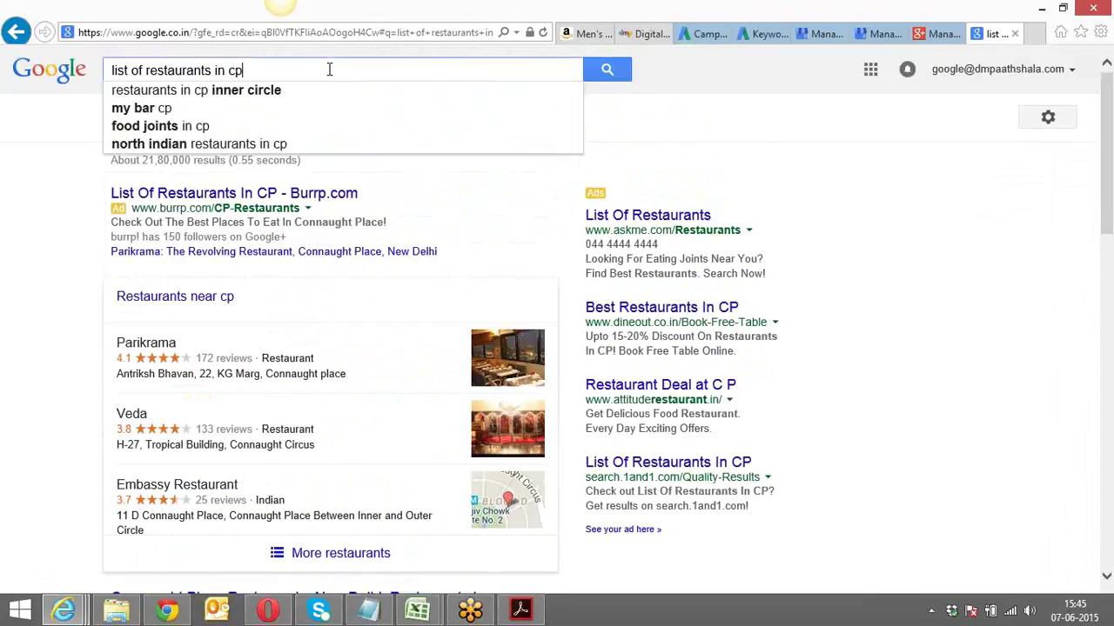
key(ctrl+a)
text(loca)
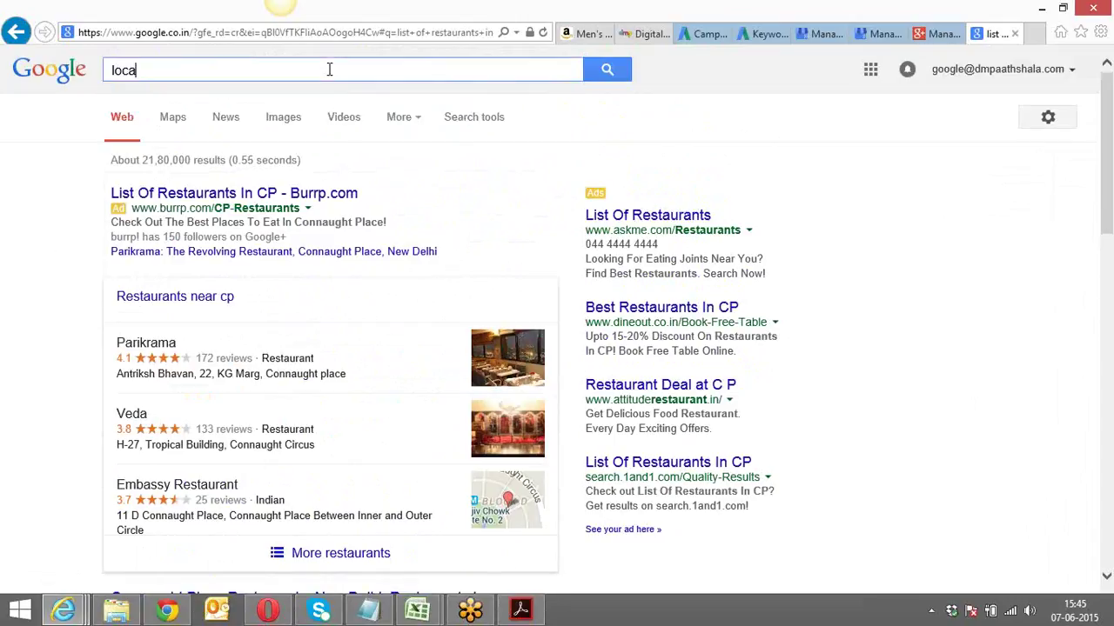
text(tion ext)
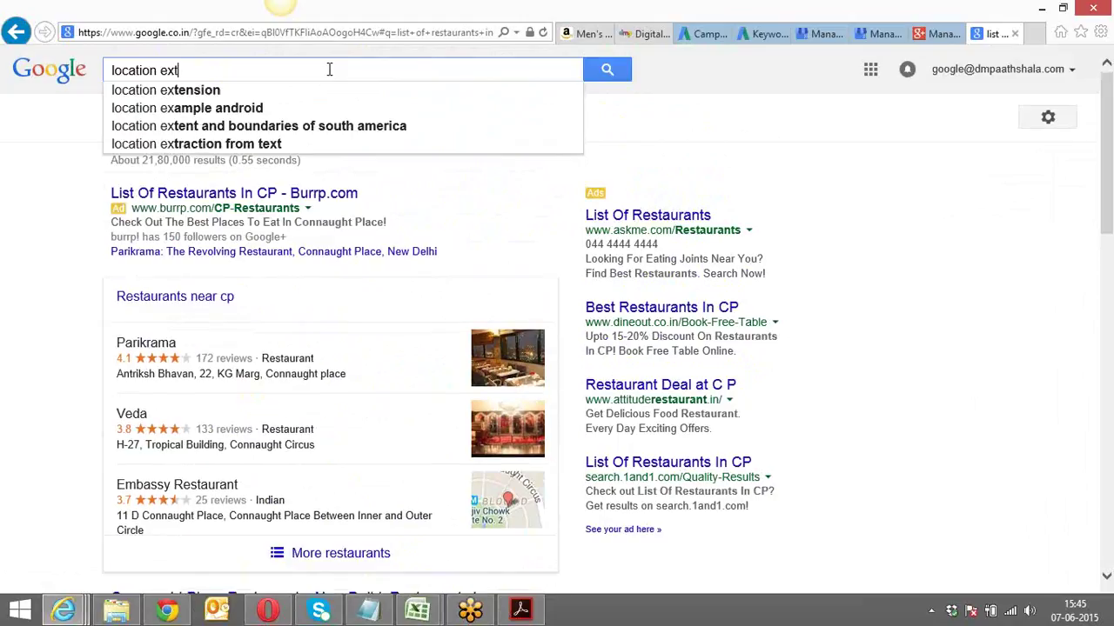
text(ension)
key(Return)
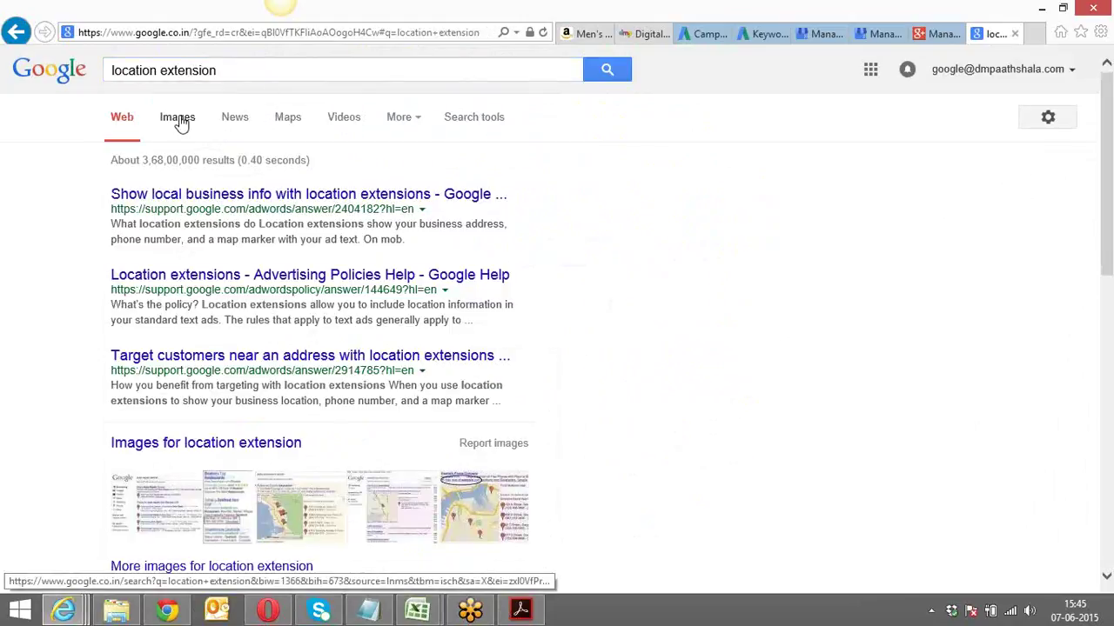
Step: Enlarge the "physio edinburgh" location extension example among the image results, and return to the campaign's location dialog
click(177, 119)
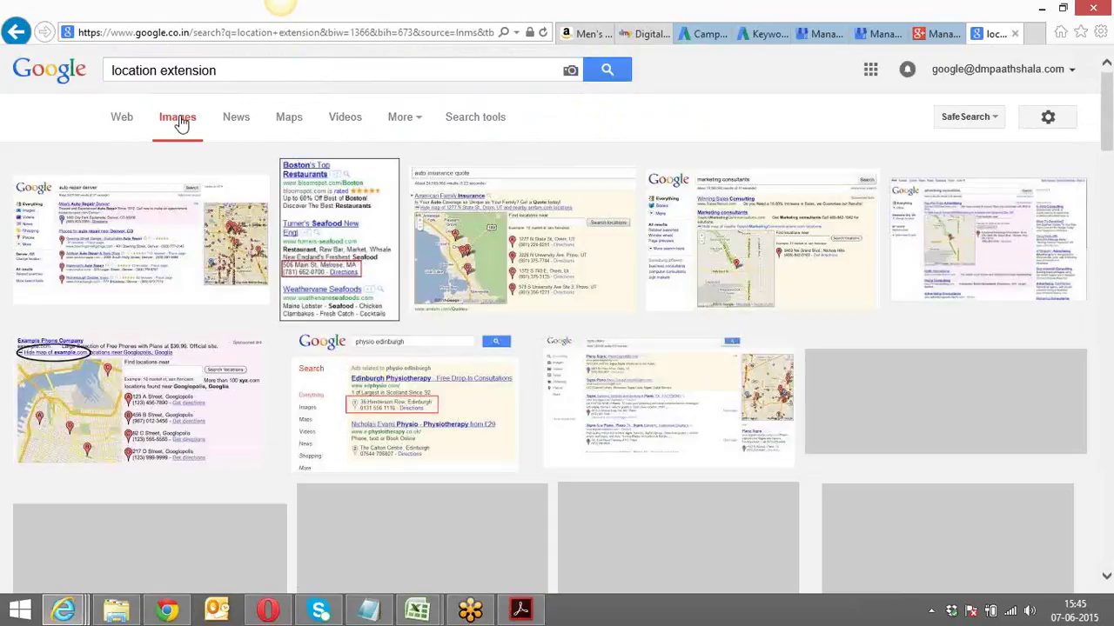
click(422, 395)
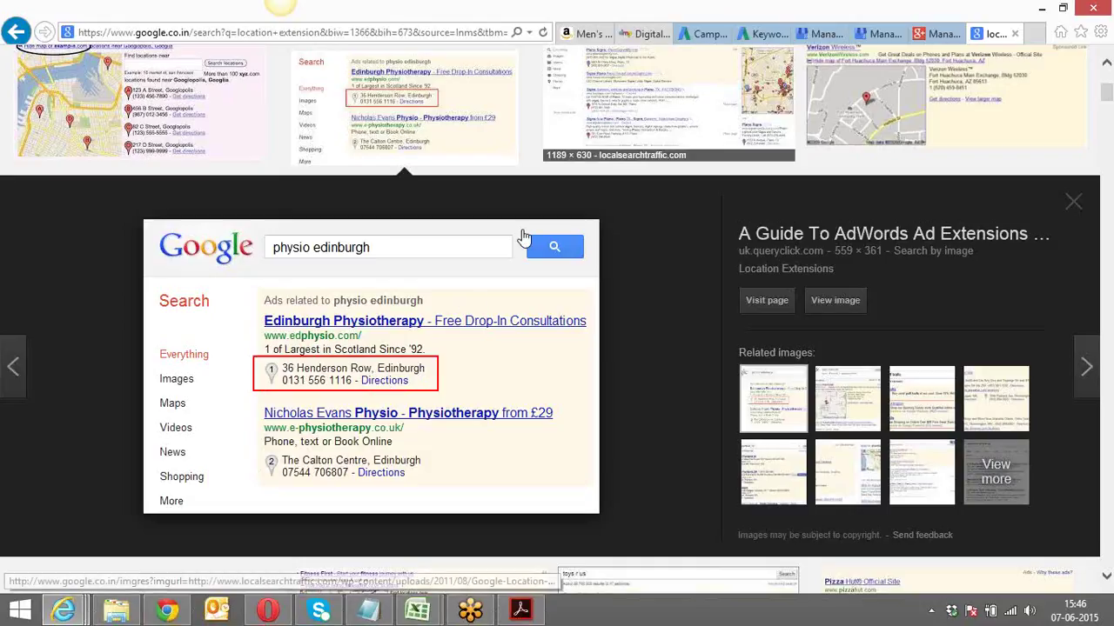
click(698, 34)
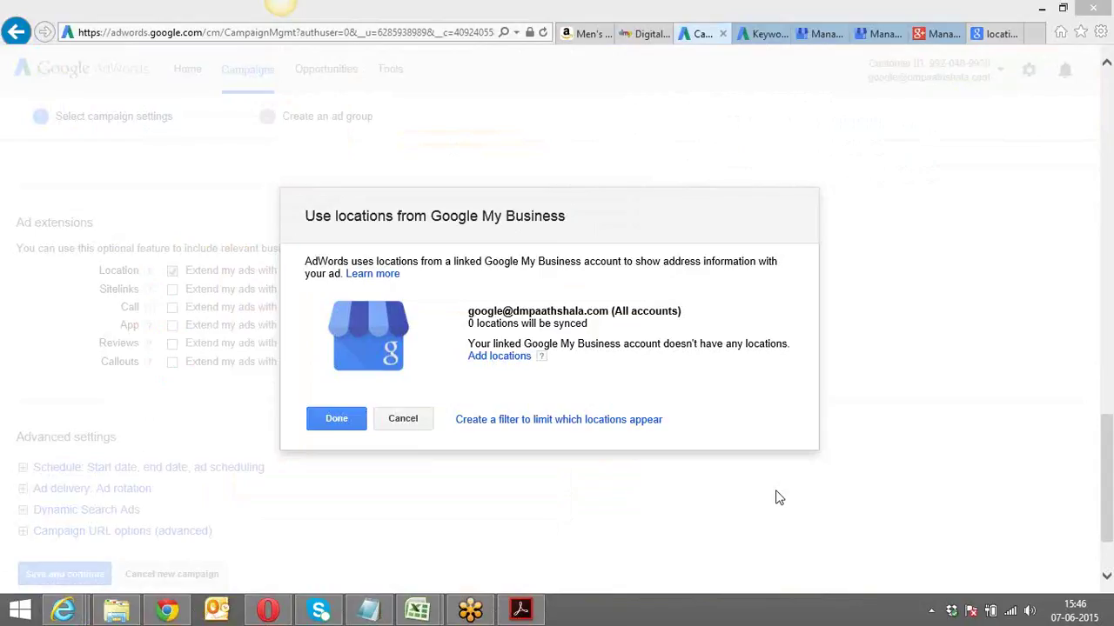
Step: Review the Google My Business pages dashboard and open the management of business accounts and their locations
click(937, 36)
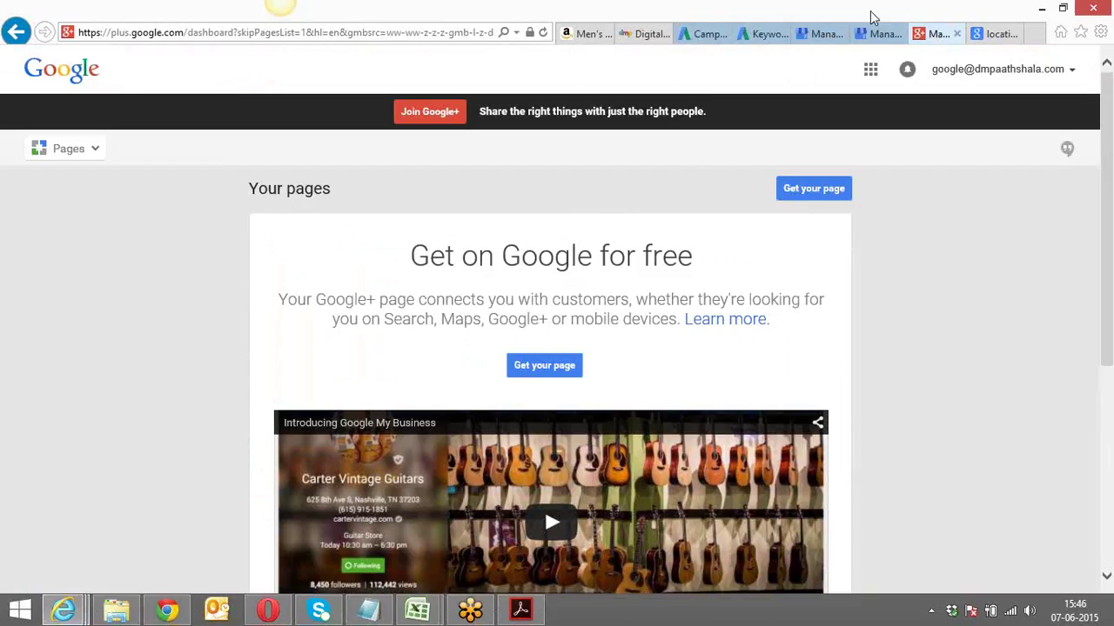
click(874, 39)
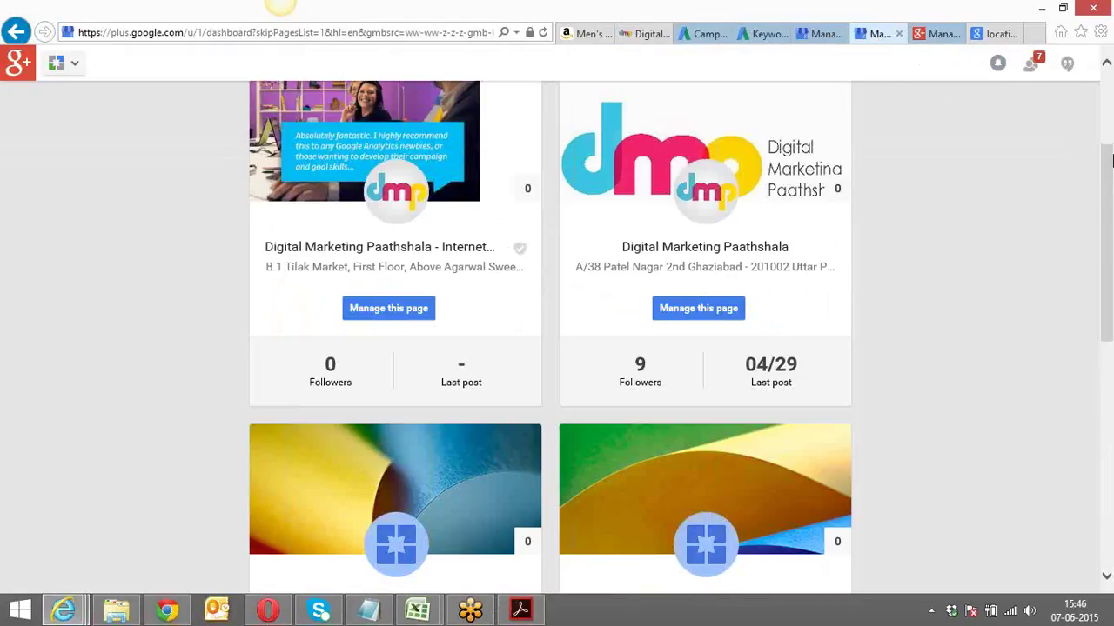
drag(1111, 166, 1111, 79)
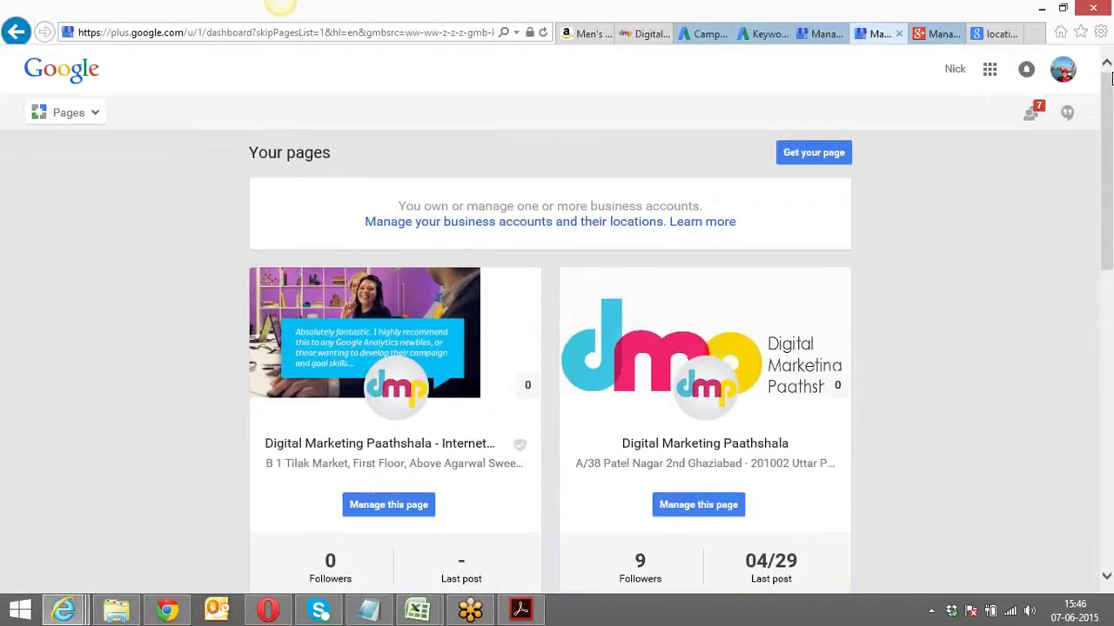
click(615, 224)
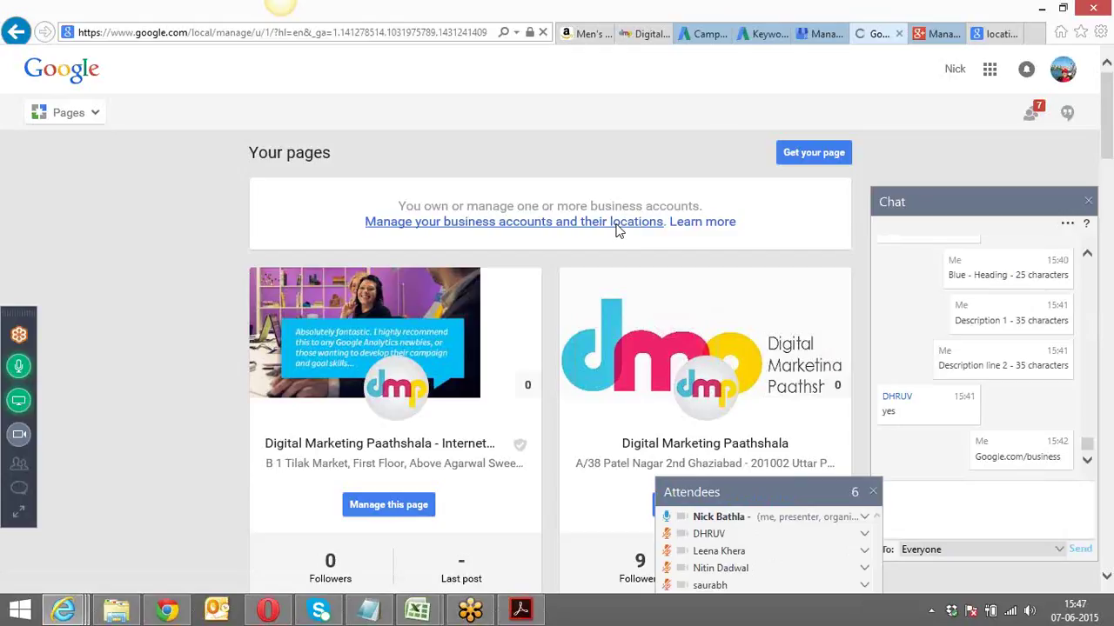
Step: Return to the campaign settings and dismiss the Google My Business locations dialog
click(759, 35)
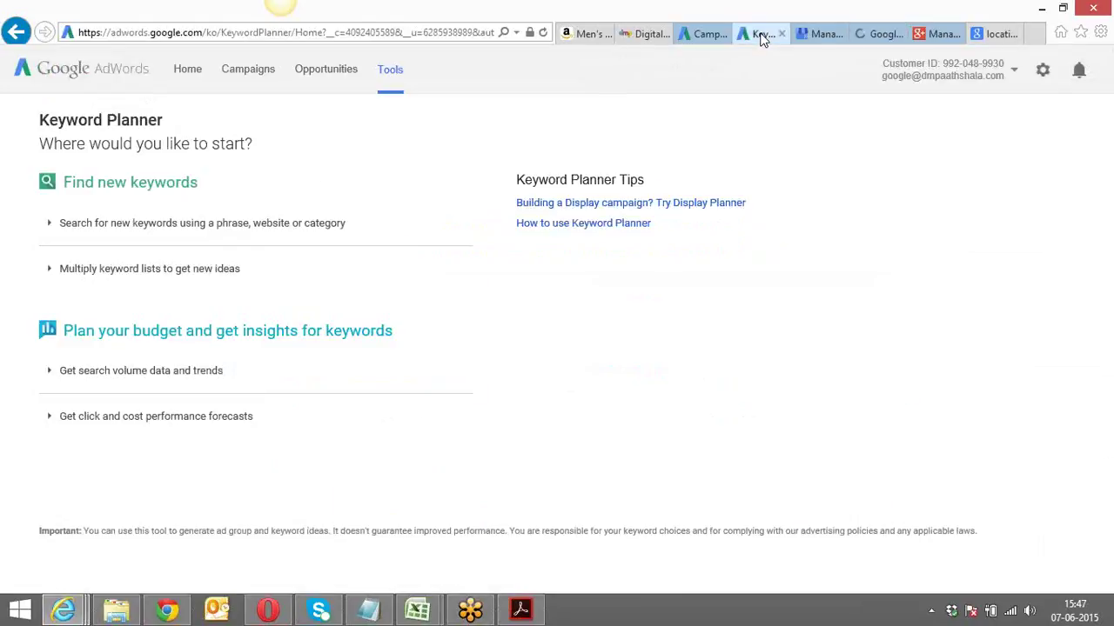
click(702, 38)
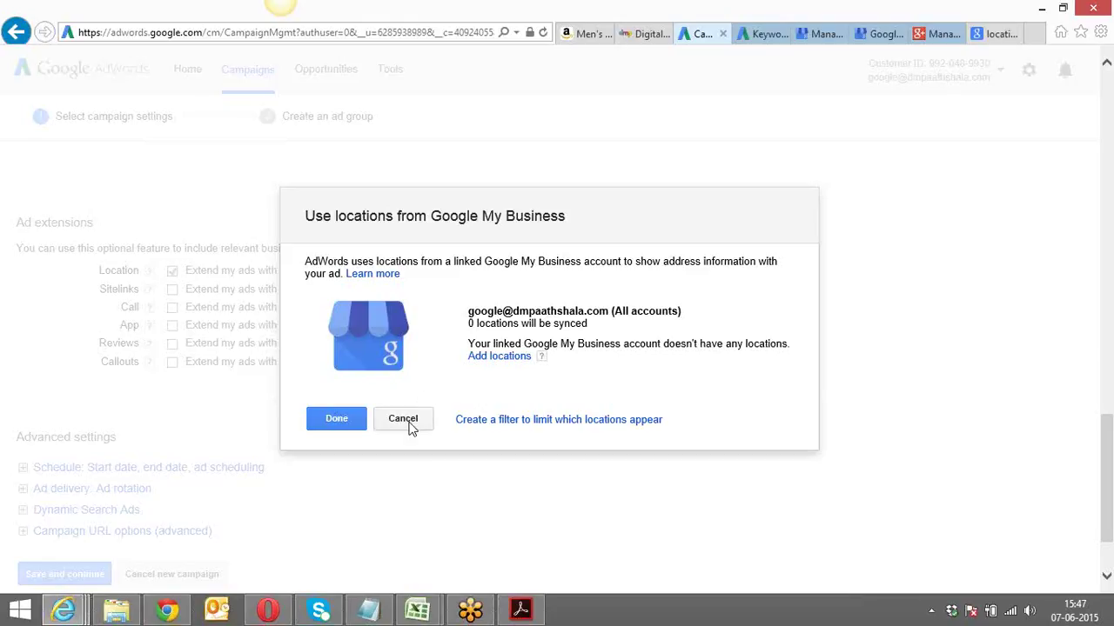
click(409, 421)
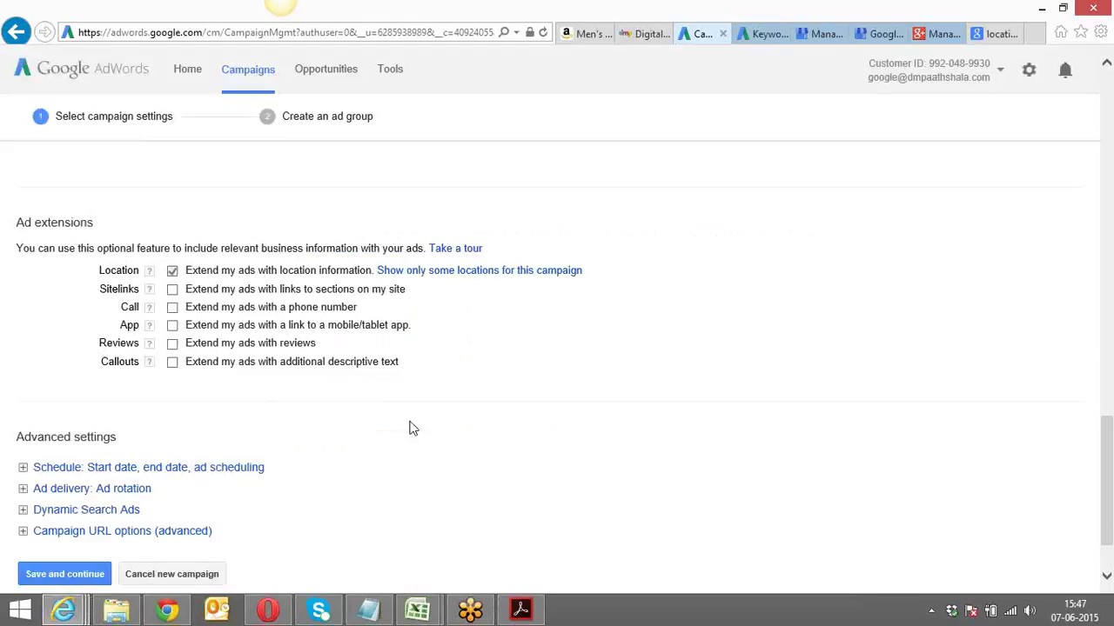
Step: Restrict the location extension to this campaign's own locations and check the available campaign location extension options
click(499, 278)
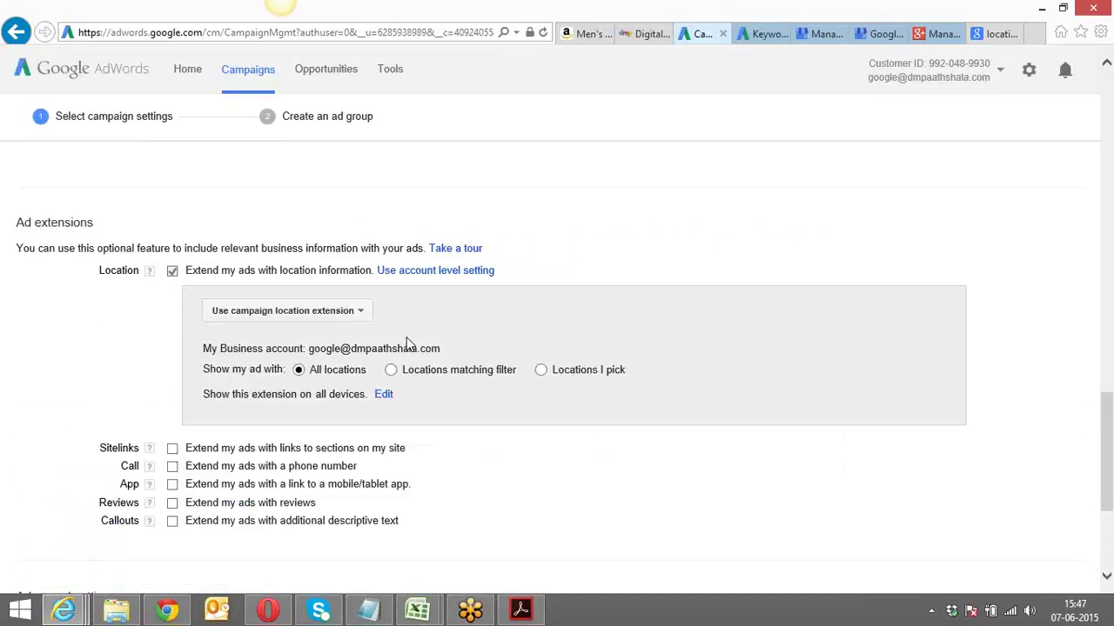
click(359, 313)
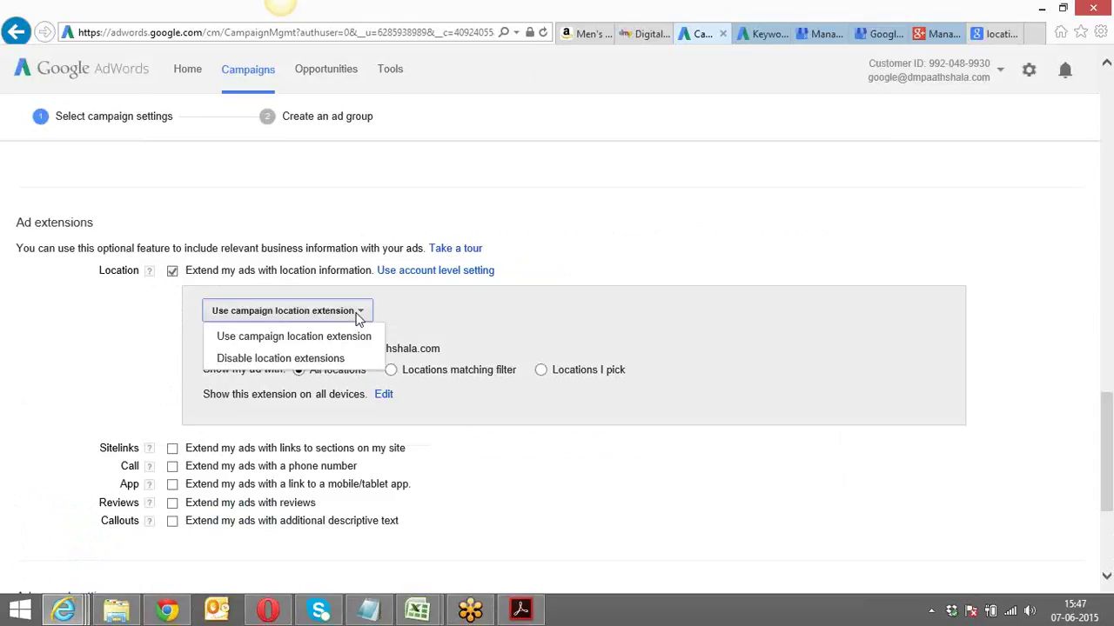
click(358, 317)
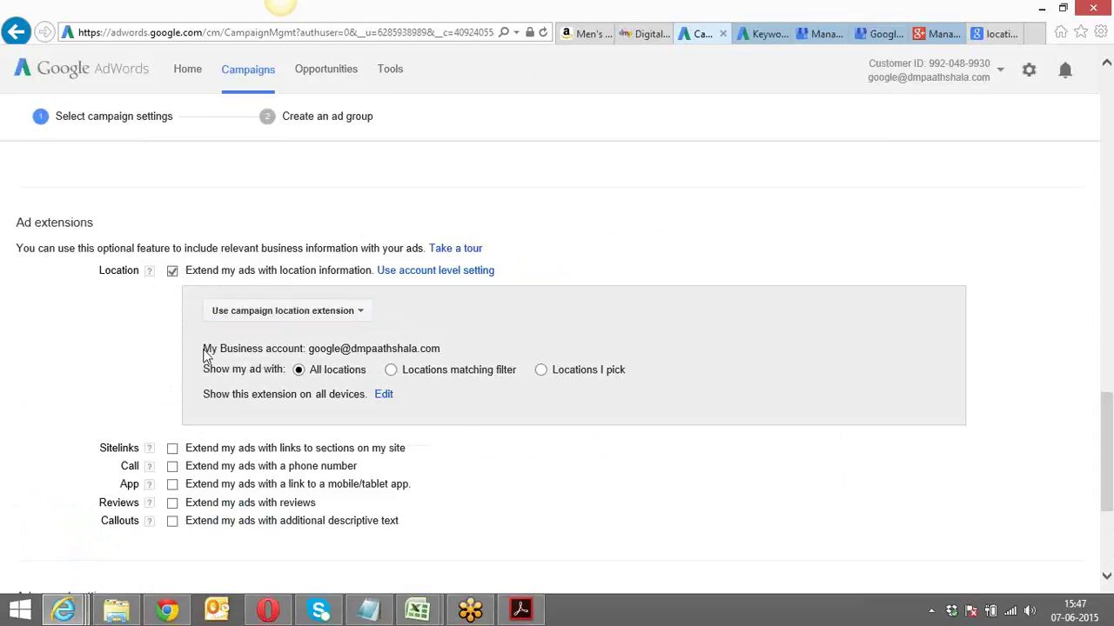
scroll(146, 355, down, 3)
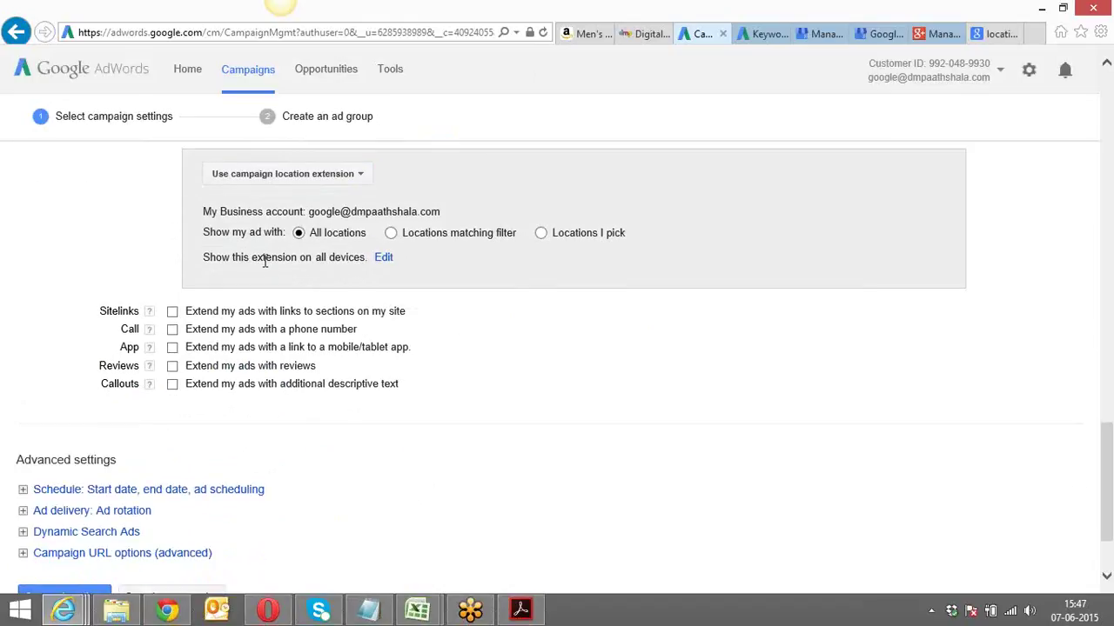
Step: Try showing the ad with a location filter or hand-picked locations, and search the locations for "Digital Marketing Paathshala"
click(391, 233)
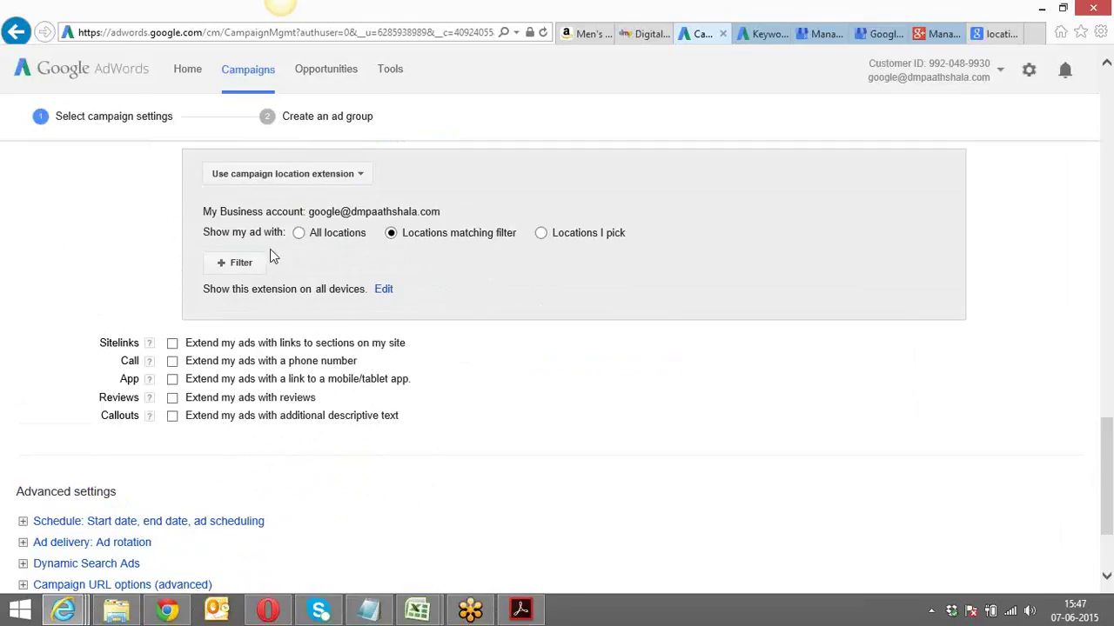
click(540, 234)
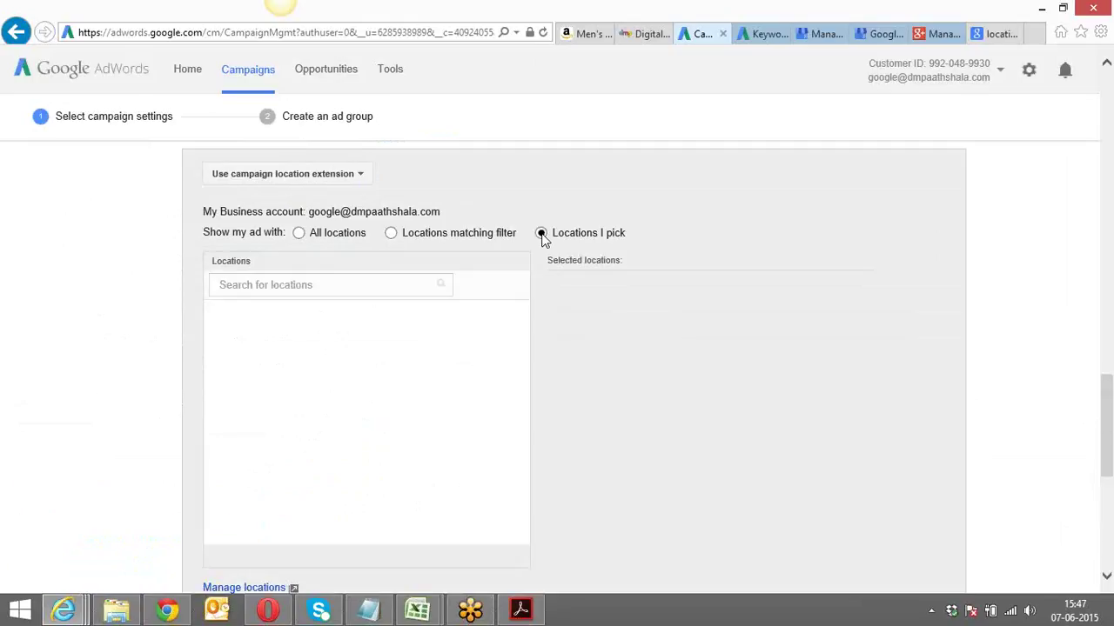
click(327, 288)
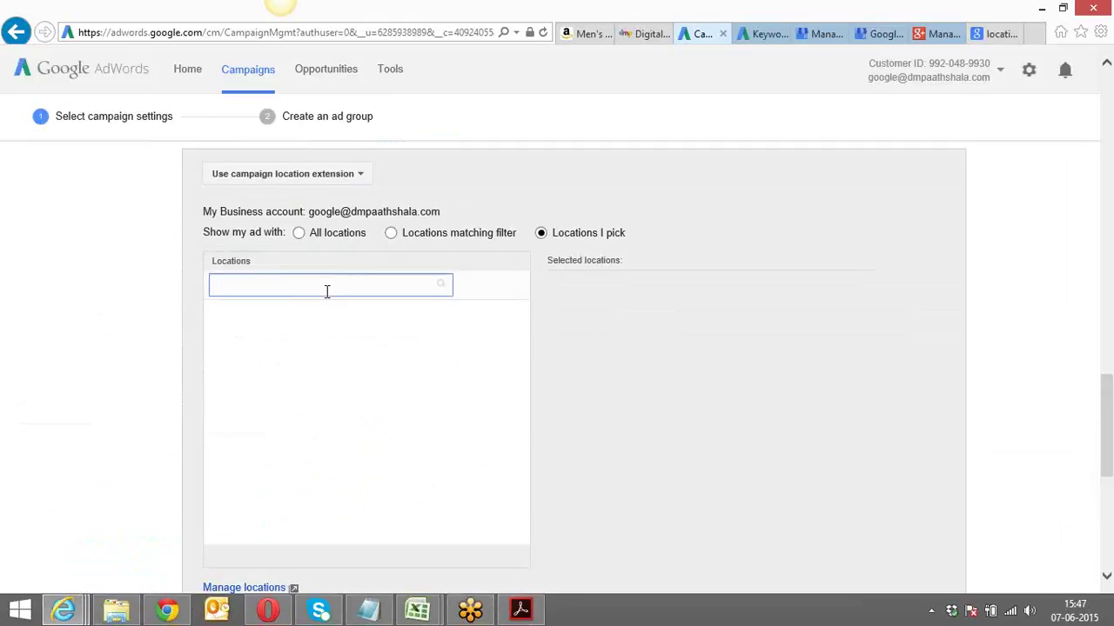
text(Digital )
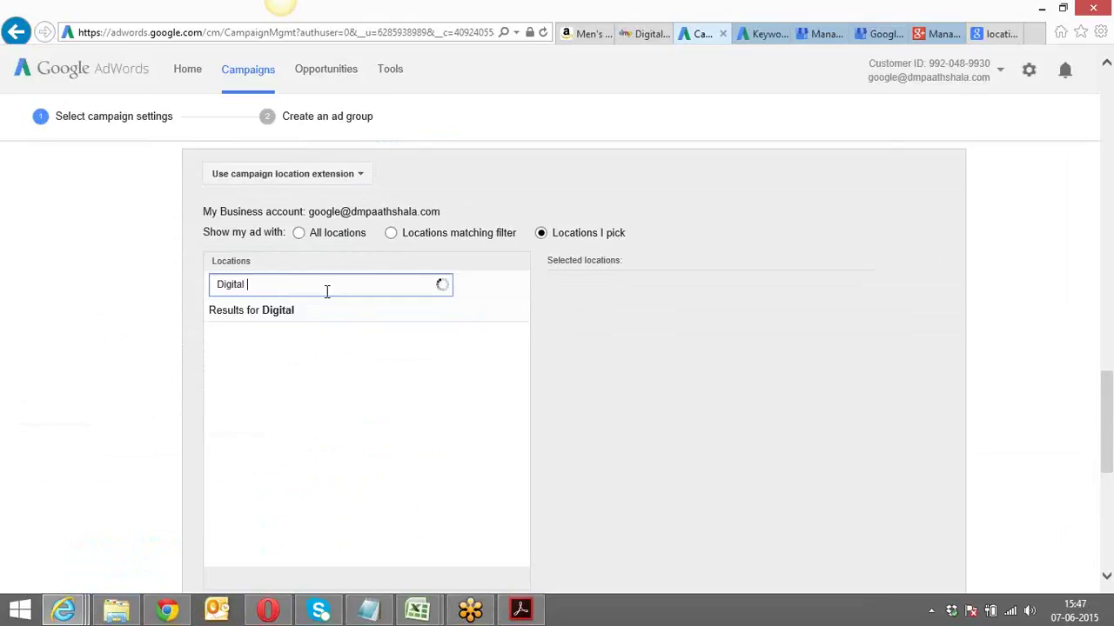
text(Marketing Paa)
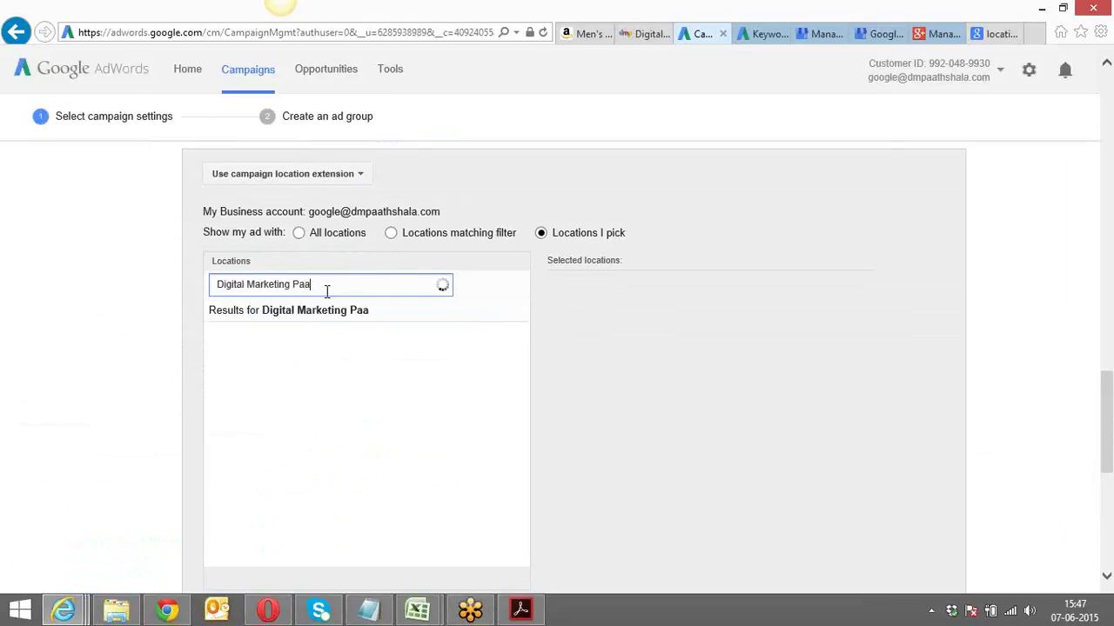
text(thshala)
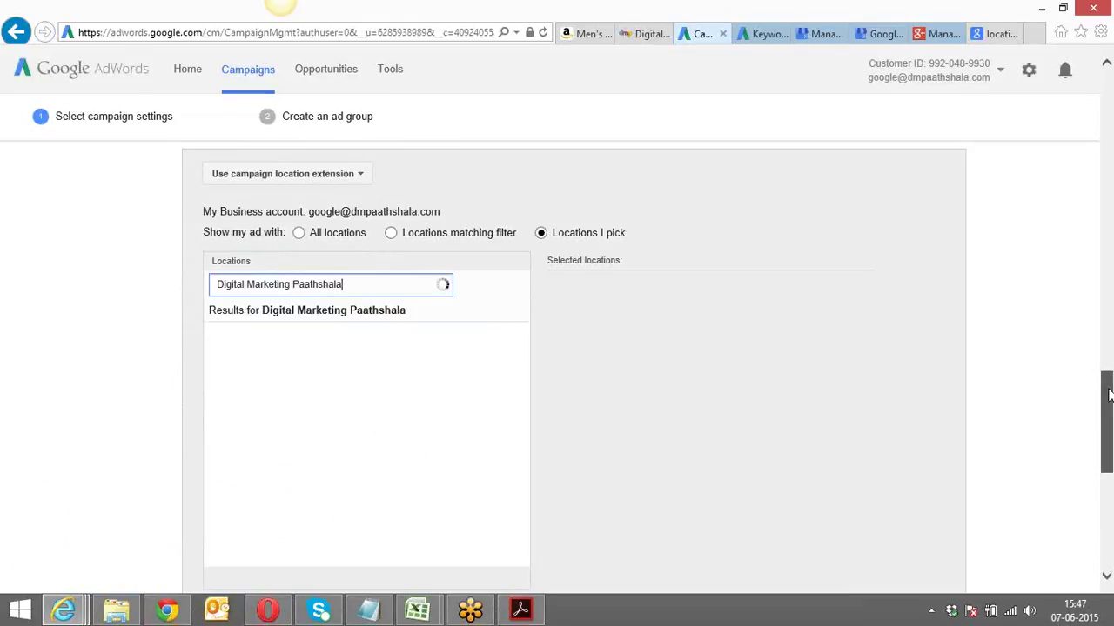
drag(1108, 396, 1108, 400)
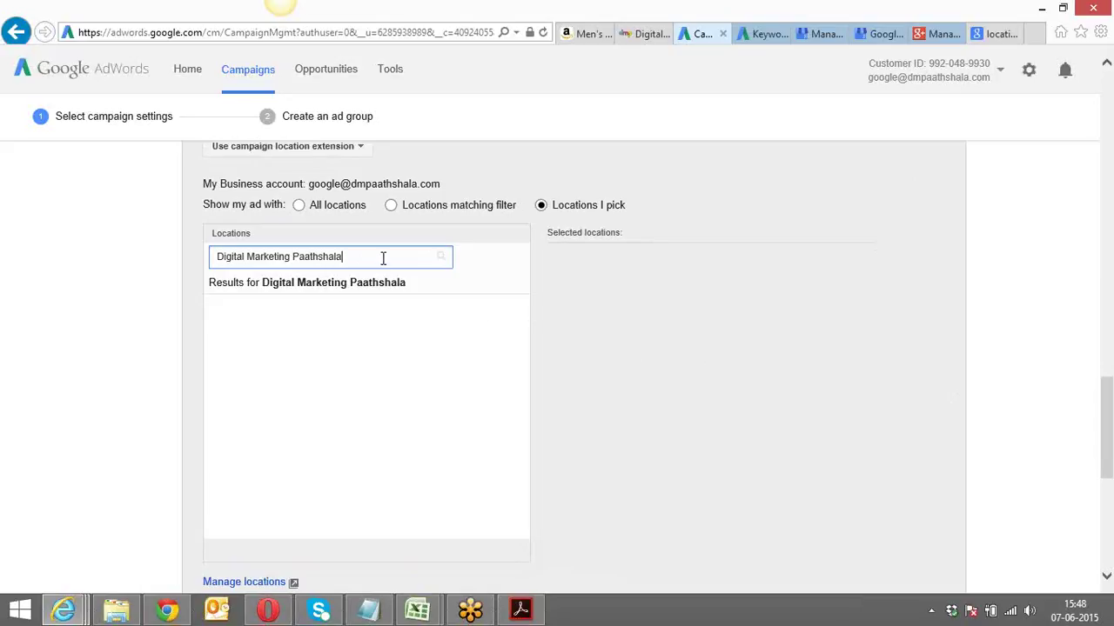
Step: Set the ad to show with all locations, and switch the location extension to the account level setting and back to campaign level
click(299, 206)
click(299, 207)
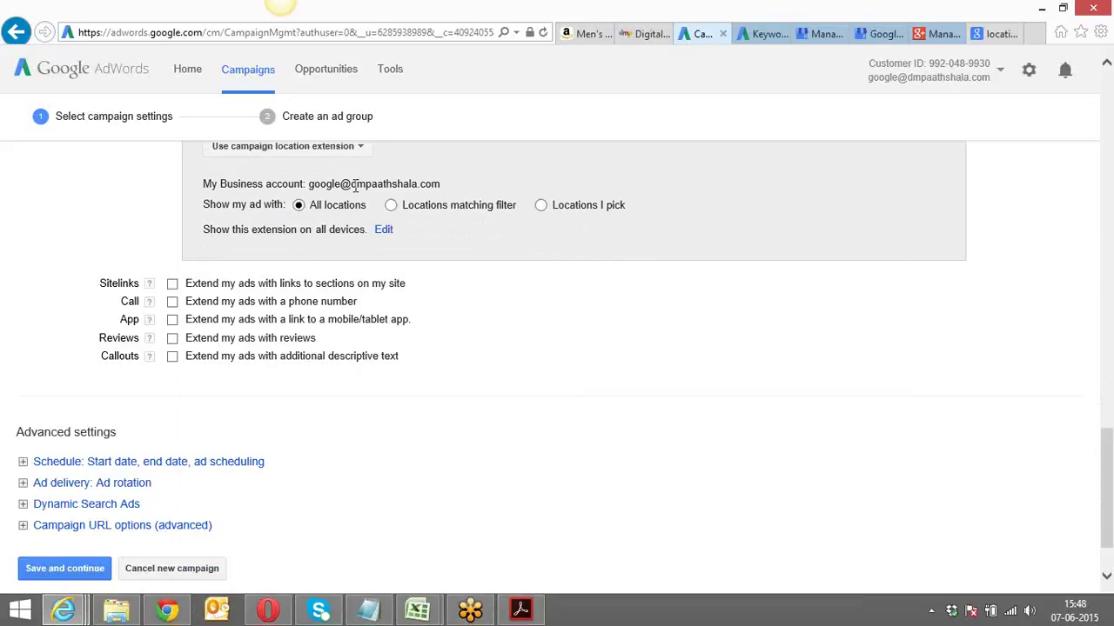
scroll(108, 213, up, 3)
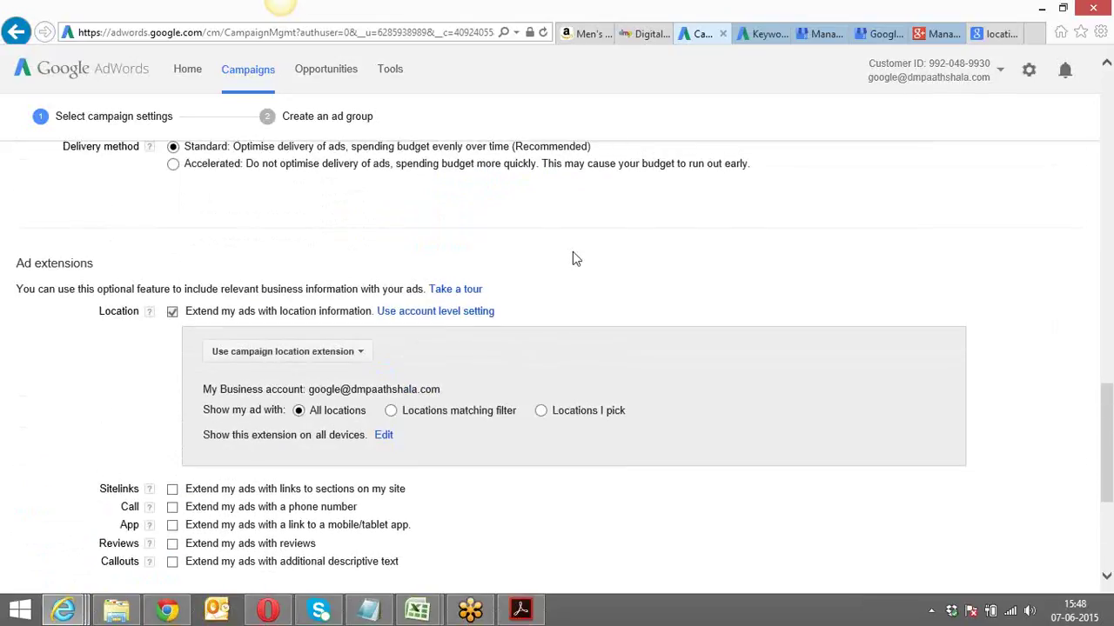
click(453, 317)
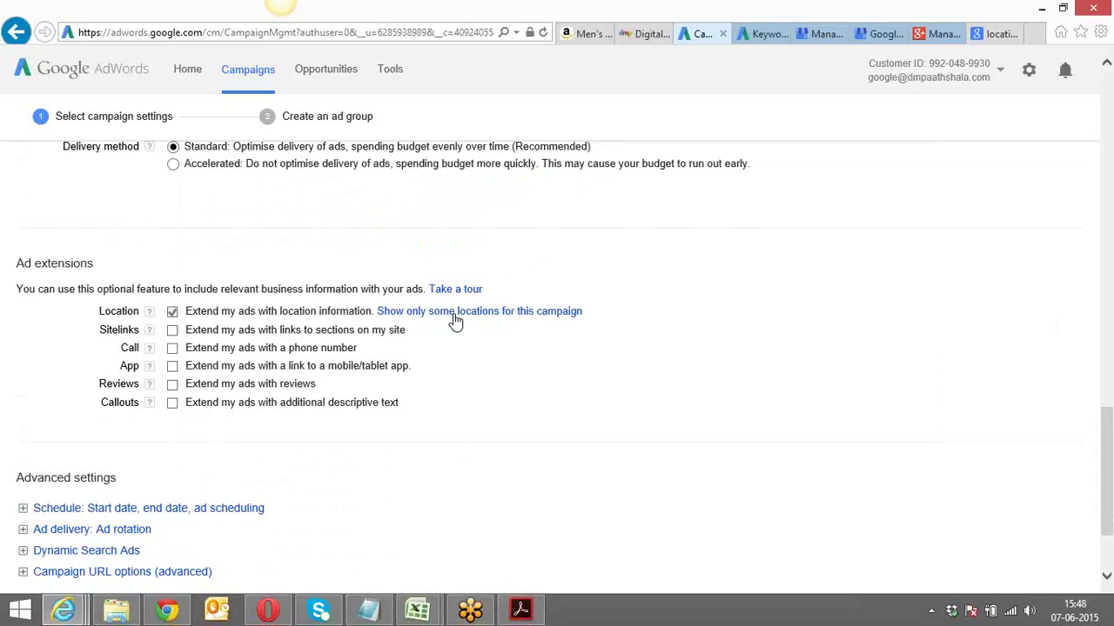
click(454, 315)
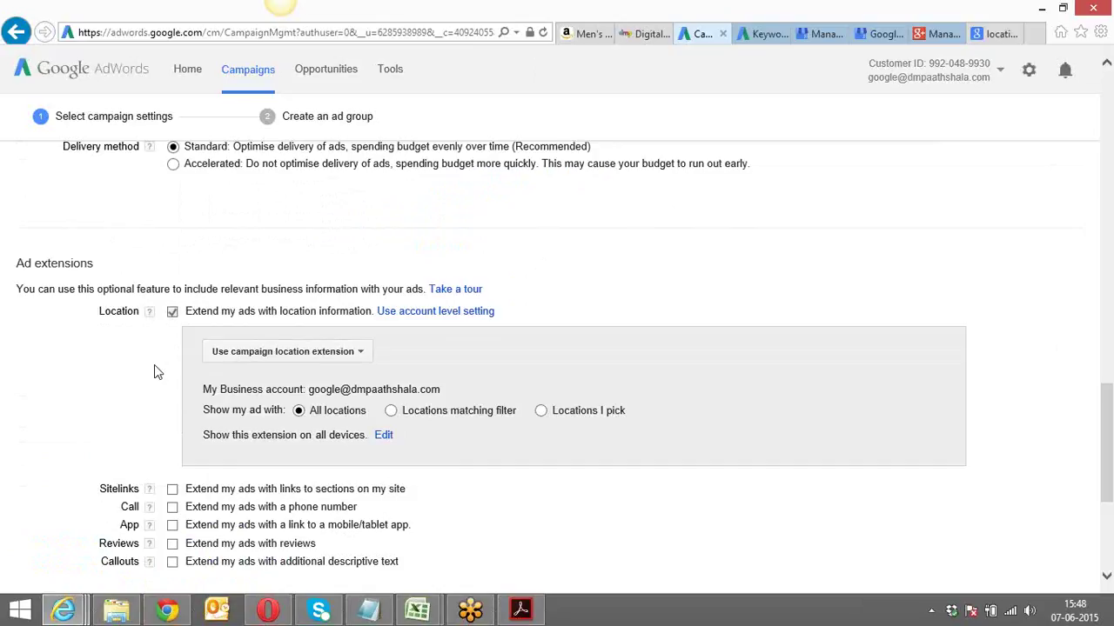
scroll(154, 366, down, 1)
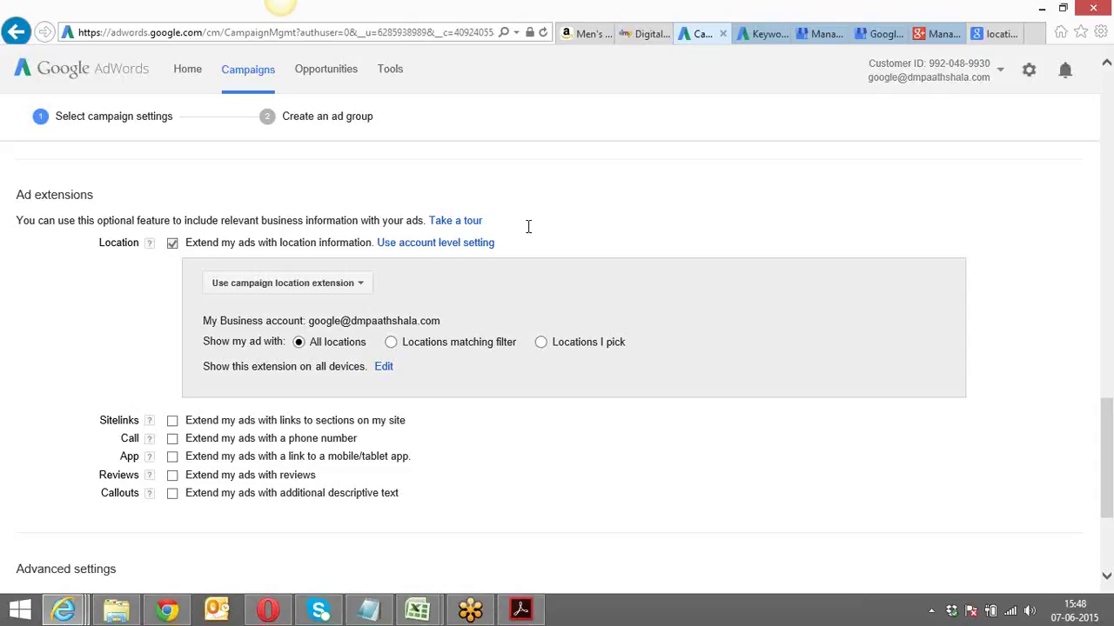
Step: Enable the Sitelinks extension, examine the sitelinks under the "buy iphone 6" ads in Chrome, and return to the campaign settings
click(172, 421)
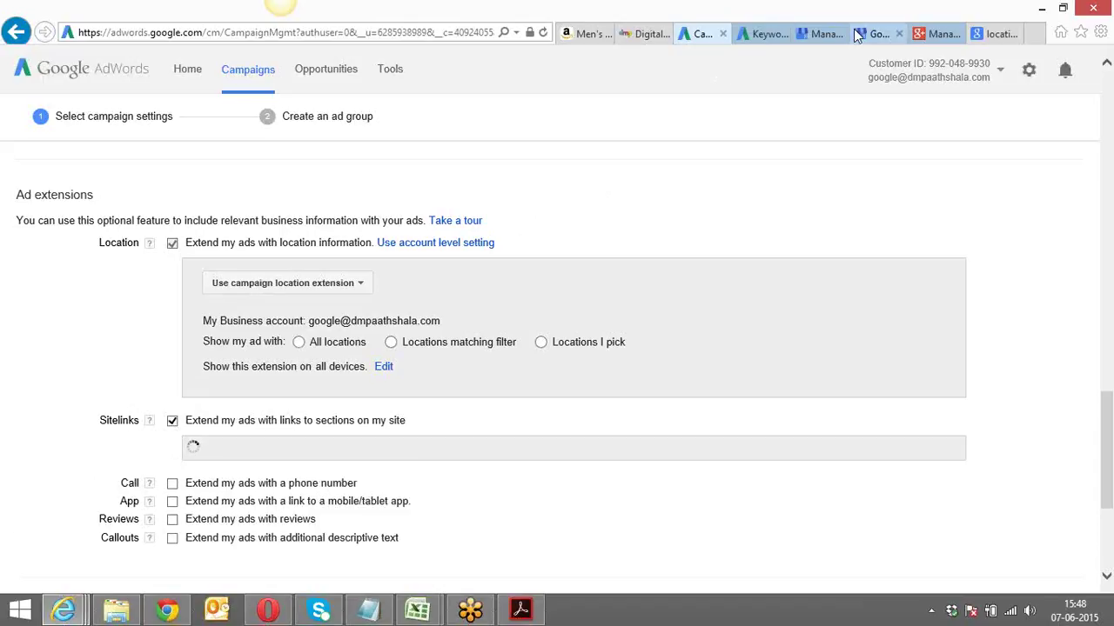
click(167, 609)
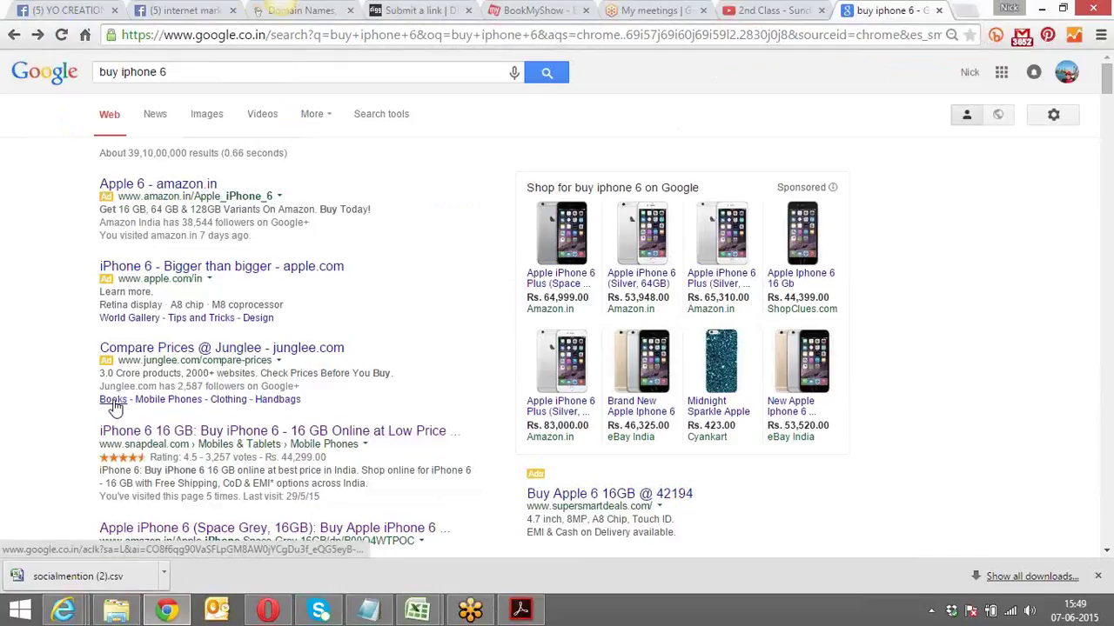
click(177, 72)
click(78, 378)
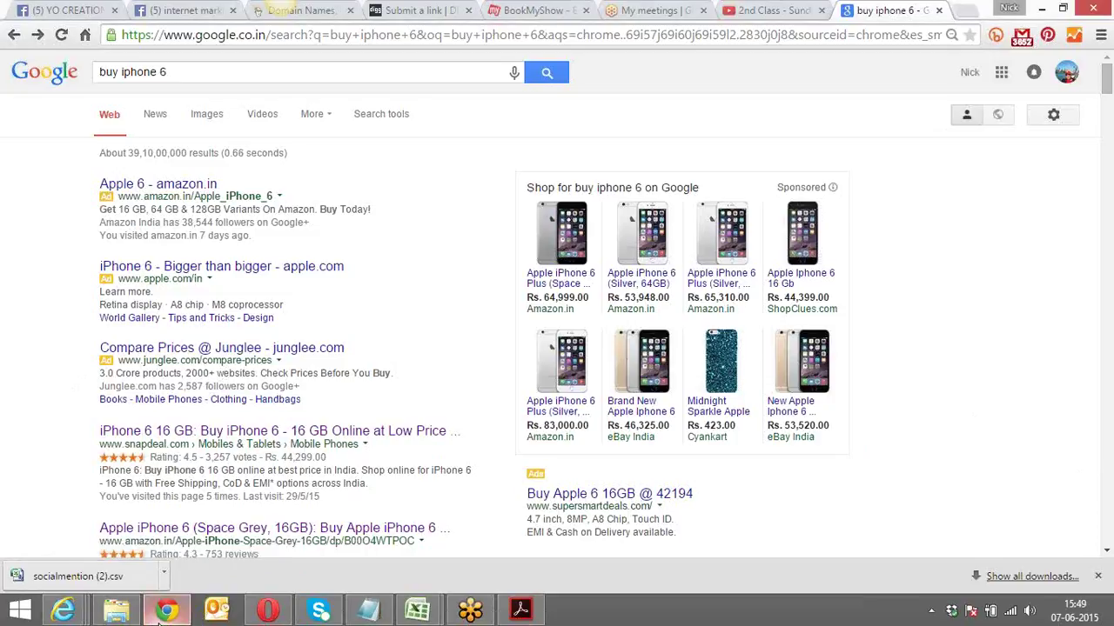
mouse_move(62, 611)
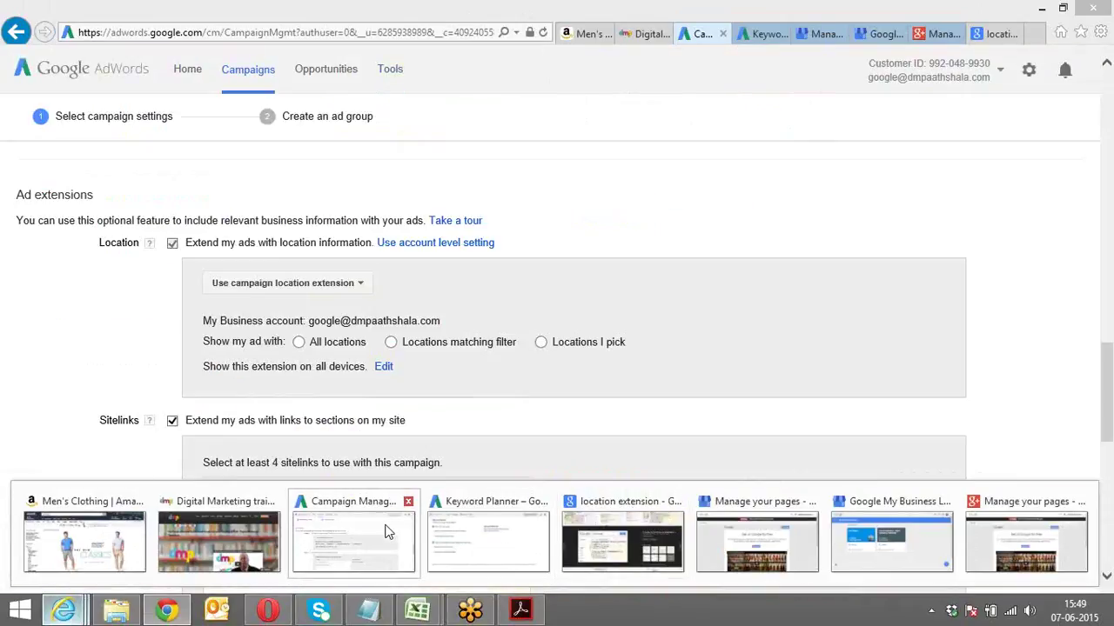
click(388, 533)
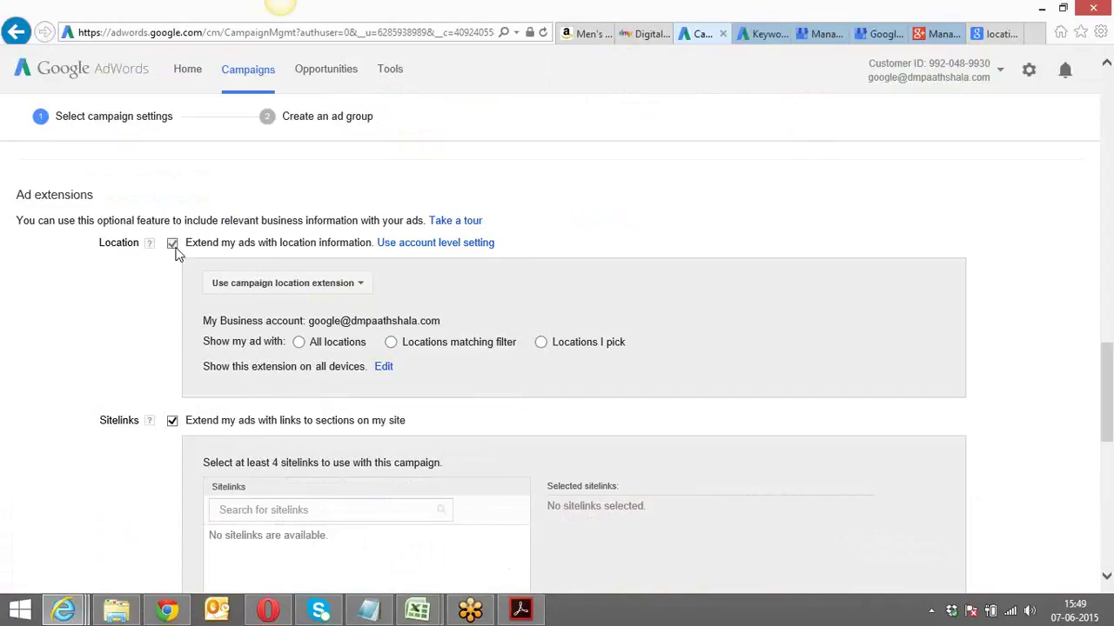
Step: Try disabling the location extensions and switch back to the campaign location extension
click(363, 287)
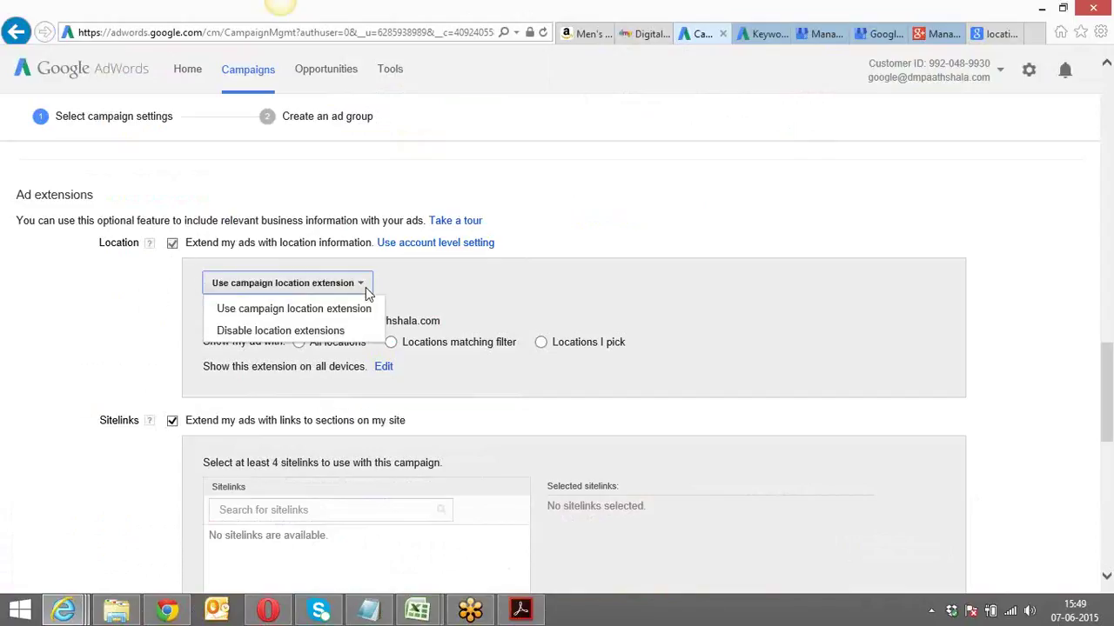
click(348, 331)
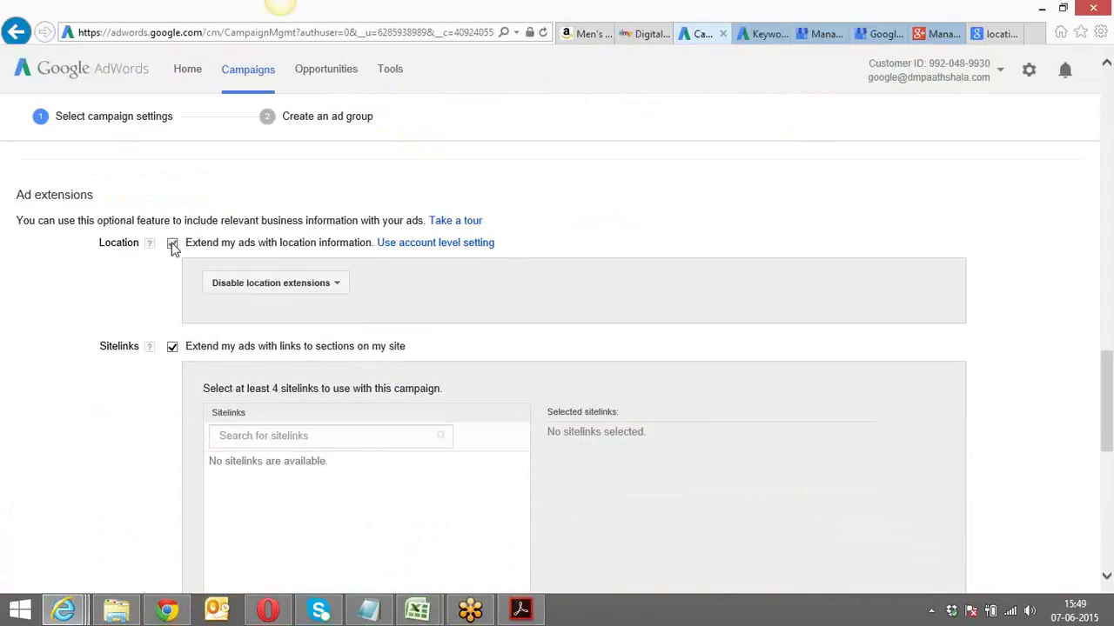
click(255, 286)
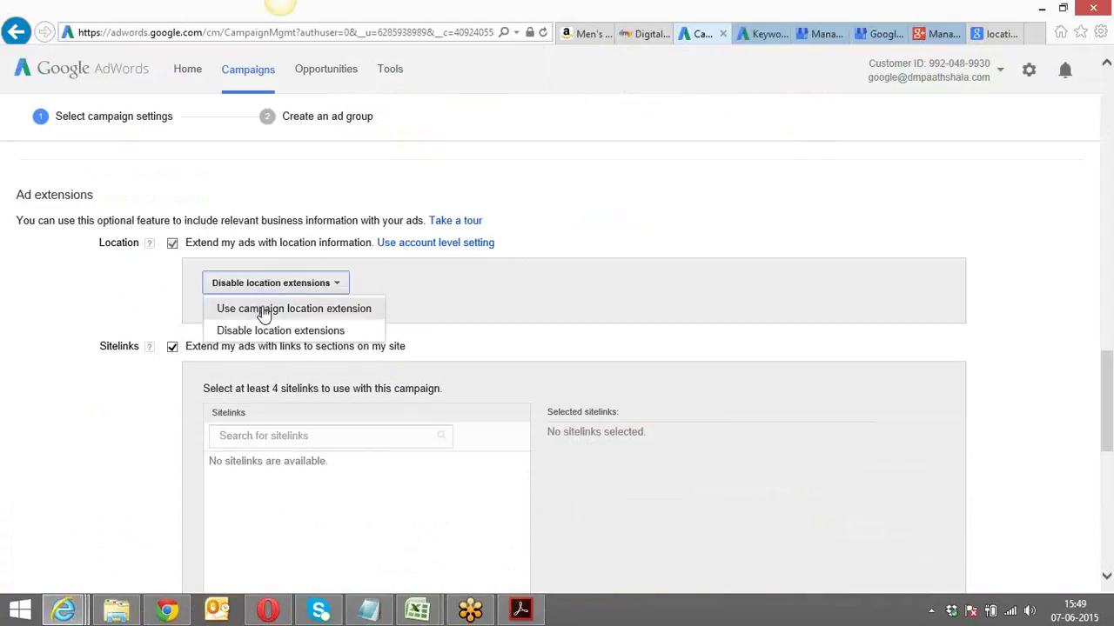
click(263, 310)
scroll(143, 381, down, 3)
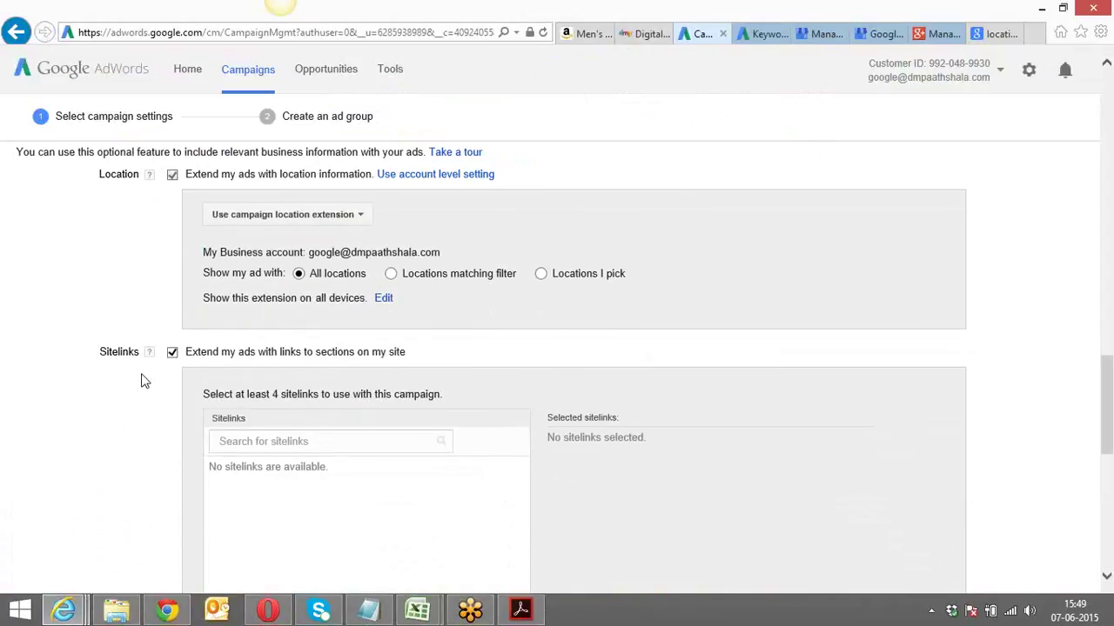
scroll(144, 381, up, 2)
click(173, 176)
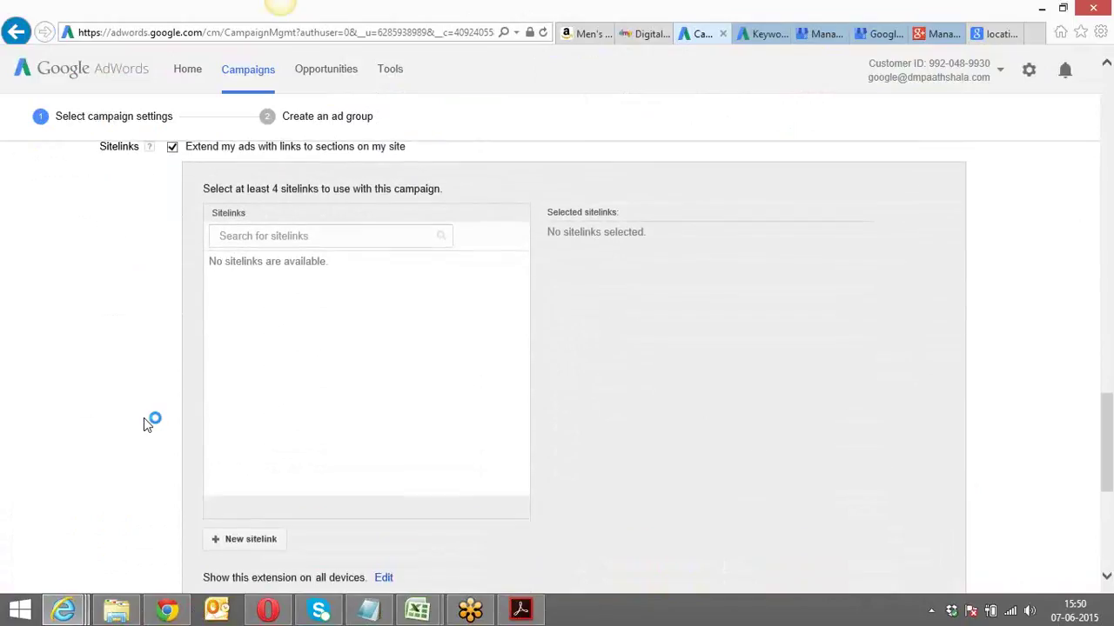
Step: Start a new sitelink for the campaign and copy the address of the DMP Forum page from the dmpaathshala.com website
click(233, 473)
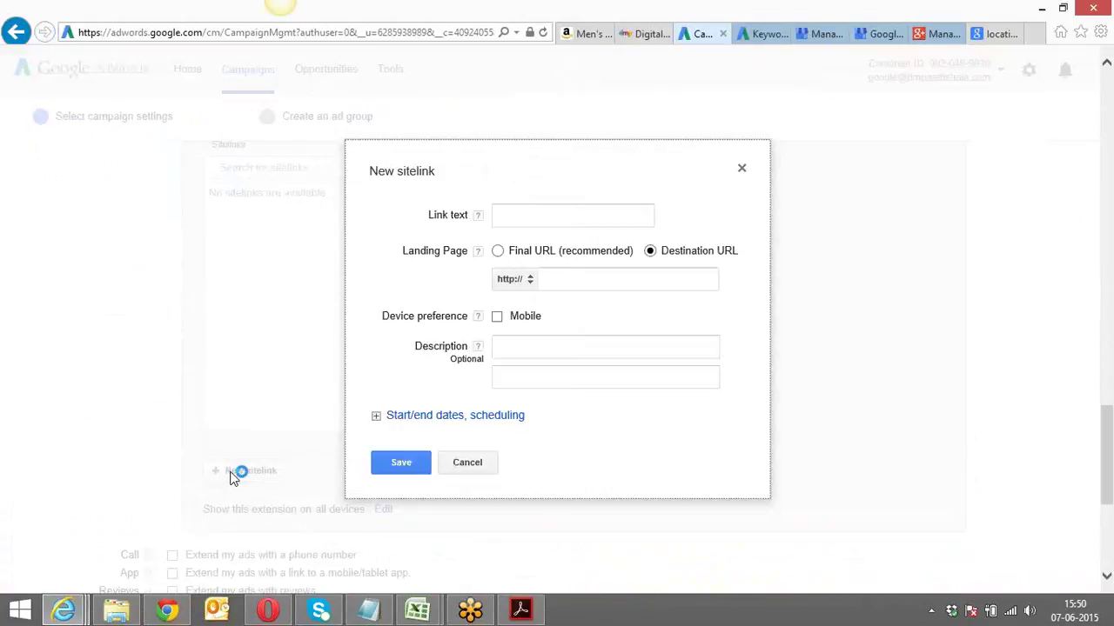
click(567, 209)
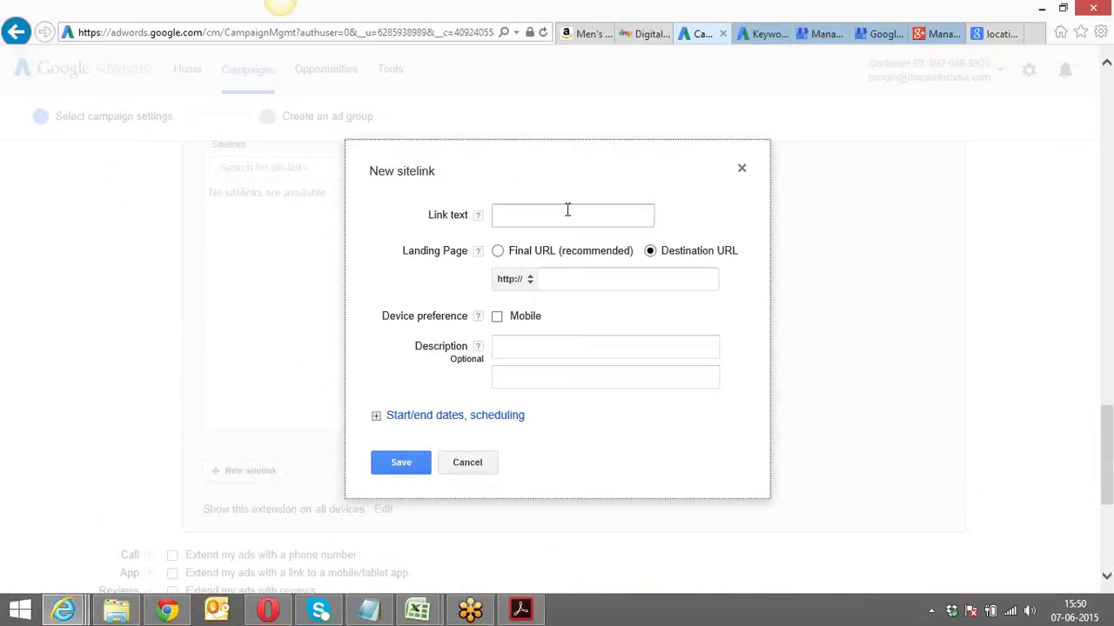
click(633, 34)
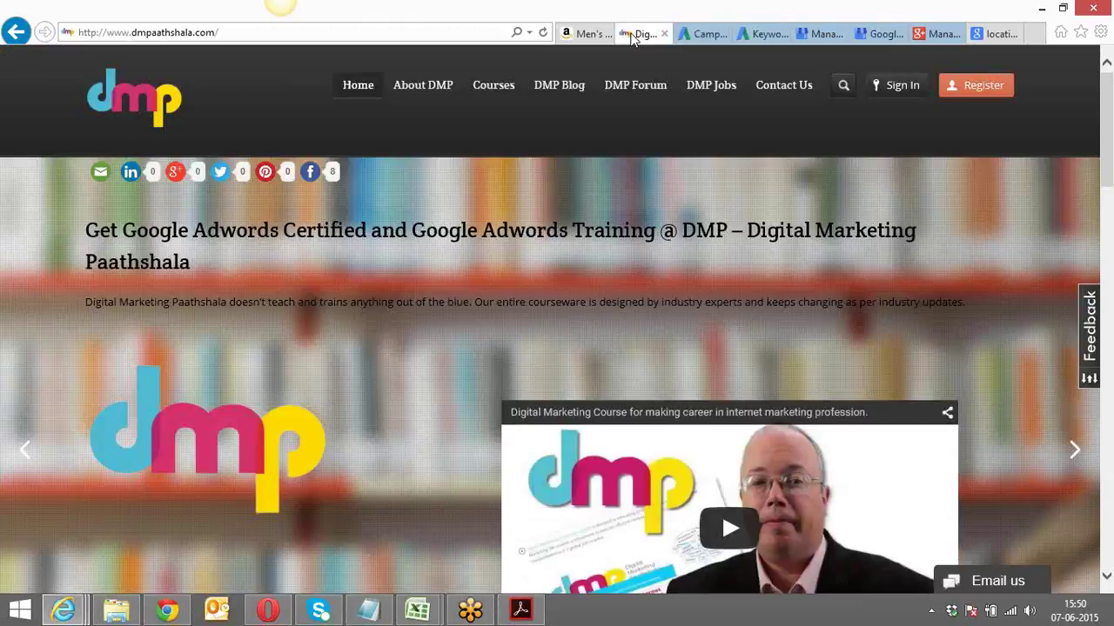
click(639, 92)
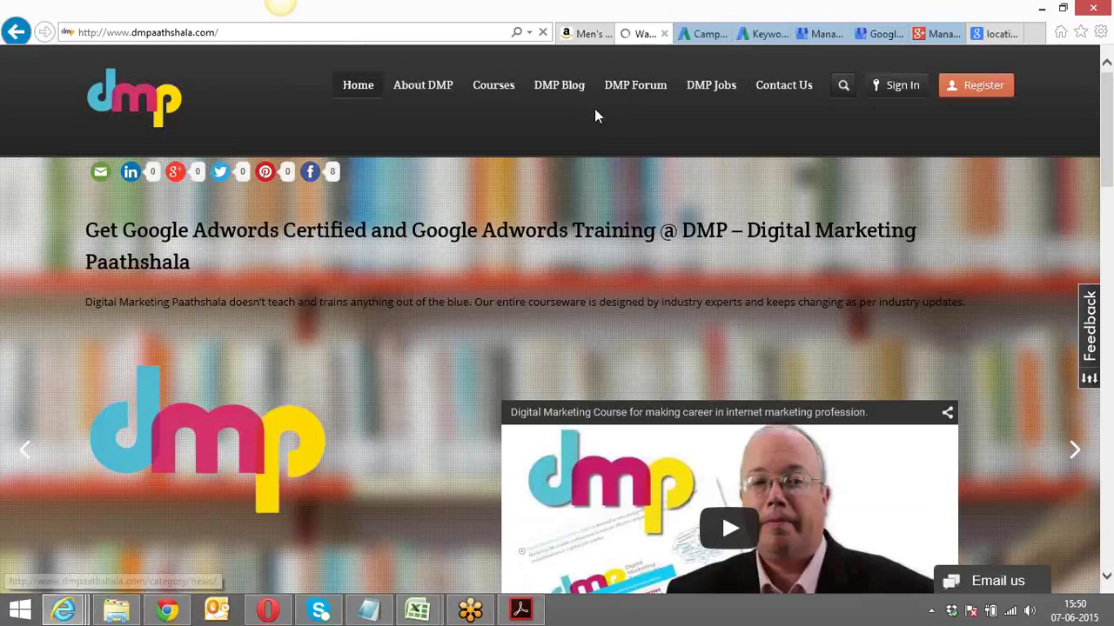
mouse_move(715, 90)
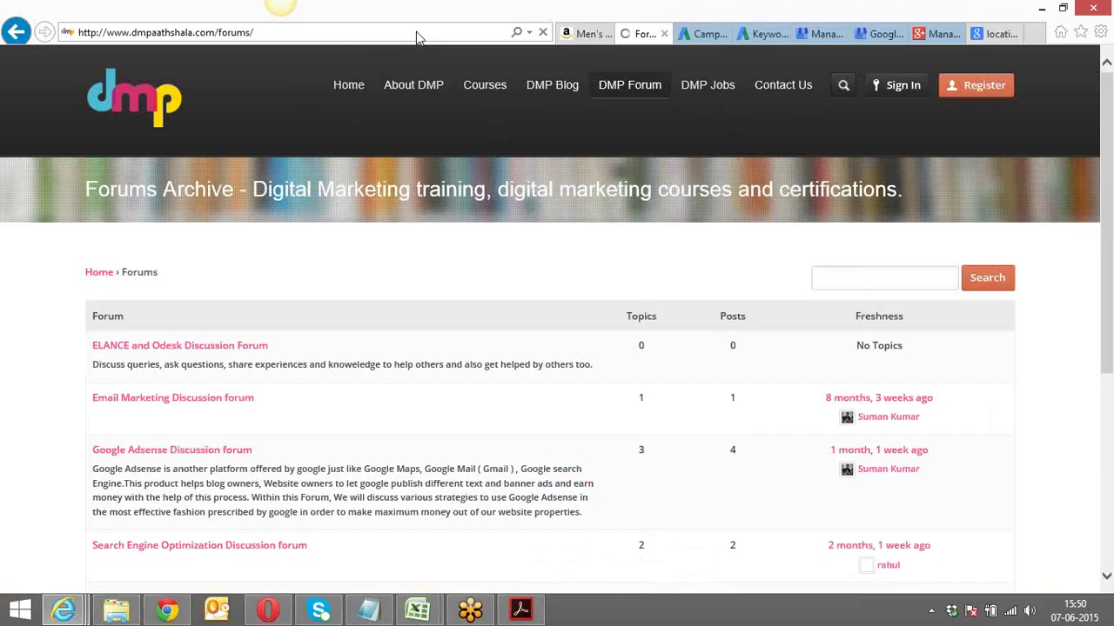
click(418, 32)
key(ctrl+c)
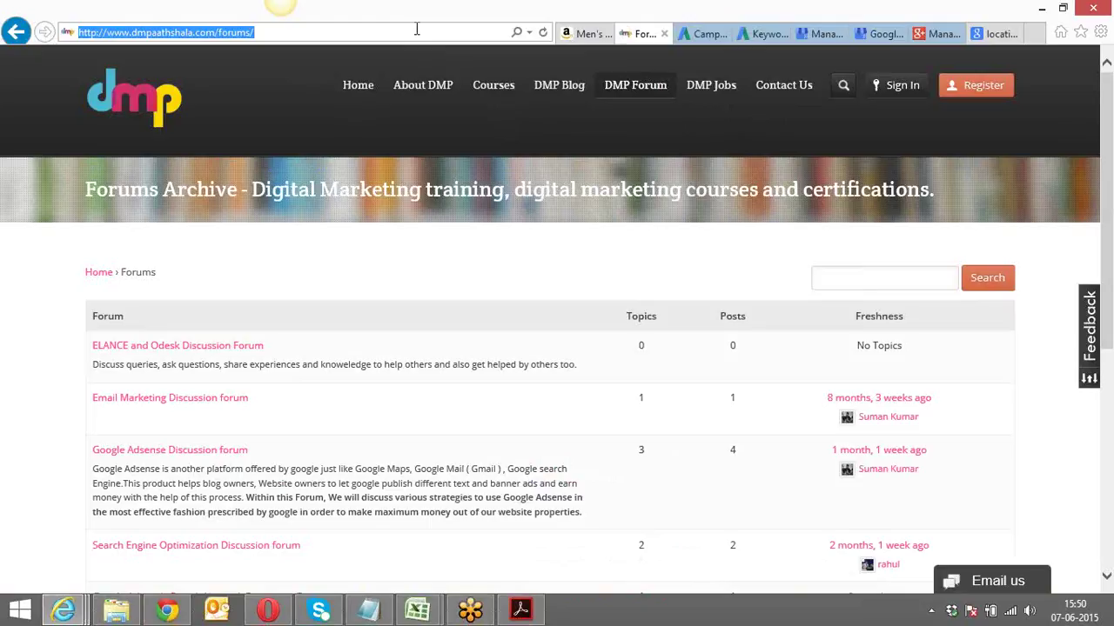
Step: Back in the new sitelink form, set the link text to "Online Forum"
click(697, 36)
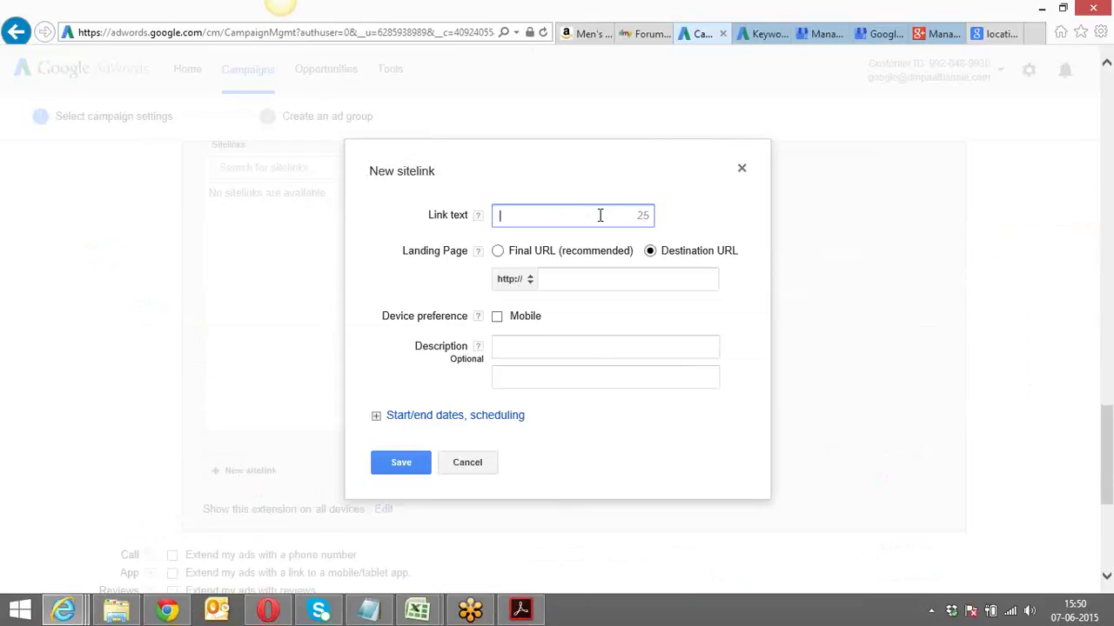
text(DMP Forum)
double_click(507, 215)
text(Online)
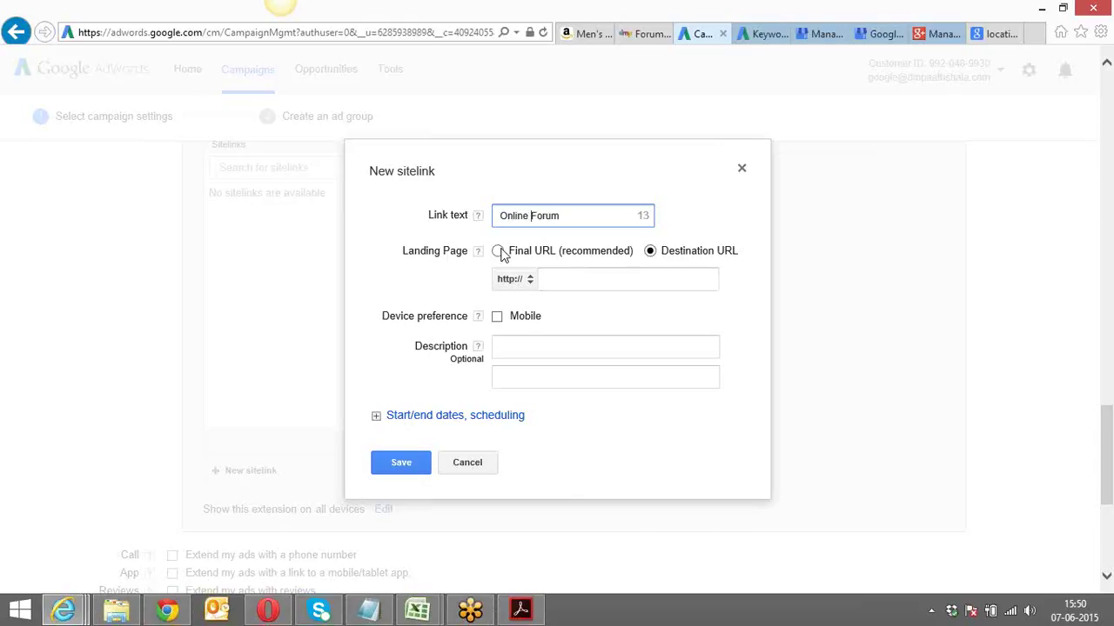
click(497, 251)
click(570, 277)
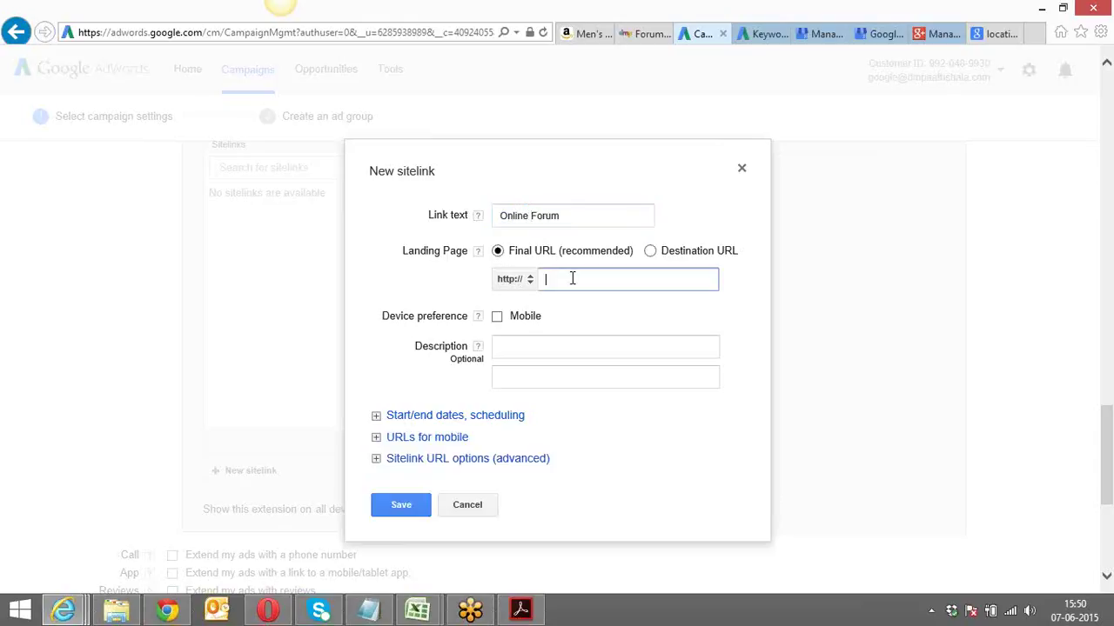
key(ctrl+v)
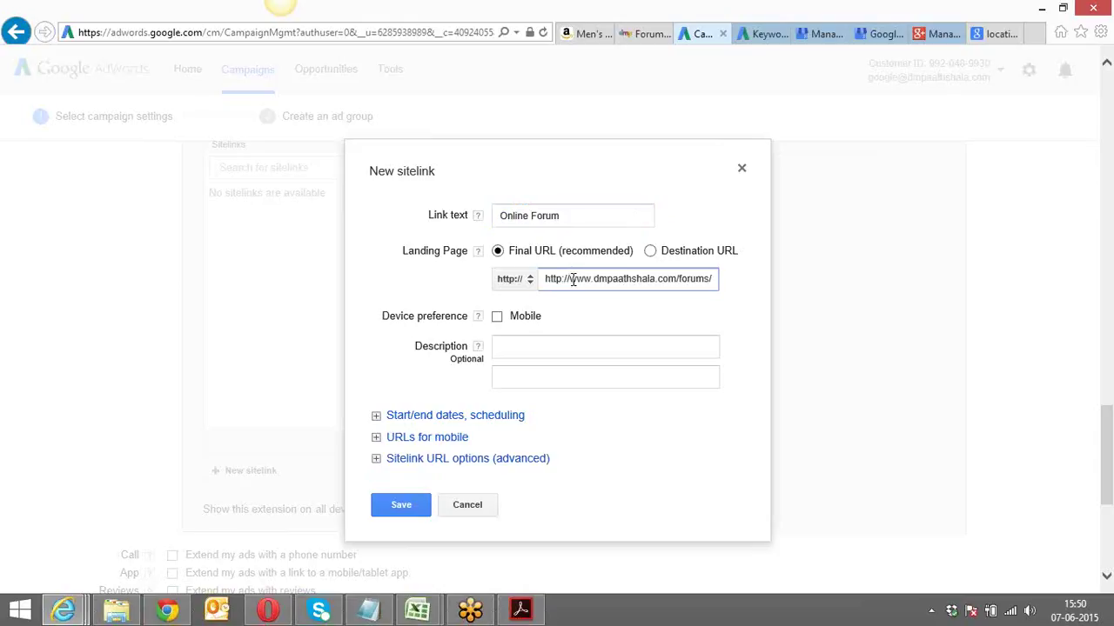
drag(567, 279, 529, 281)
key(BackSpace)
Step: Set the sitelink's device preference to Mobile and enter the description lines "Online Forum by" and "Digital Marketing Paathshala"
click(496, 317)
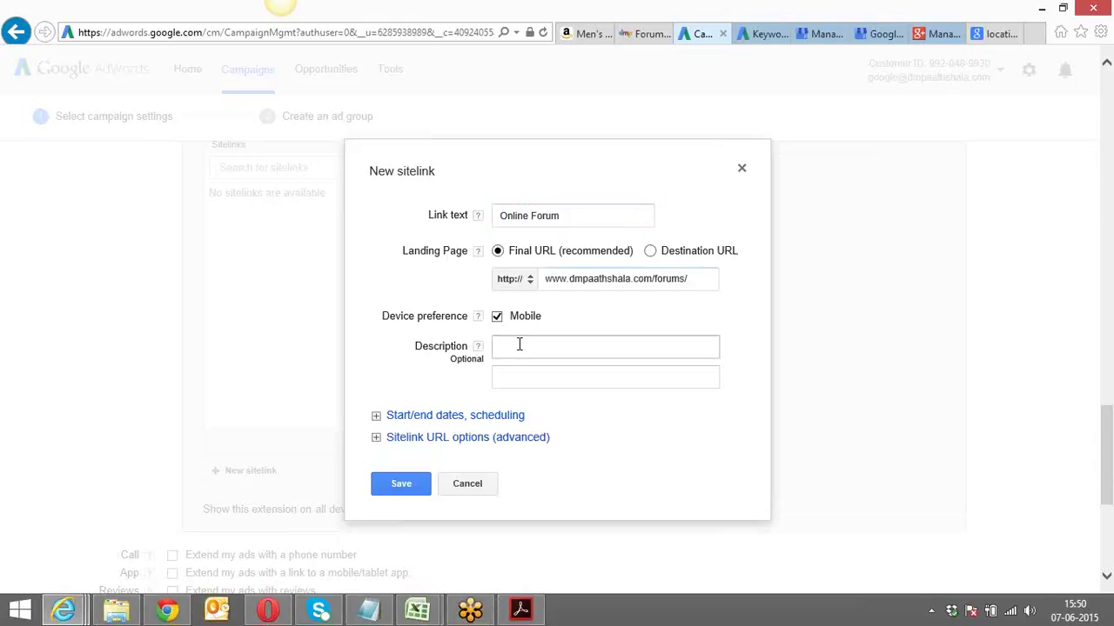
click(519, 345)
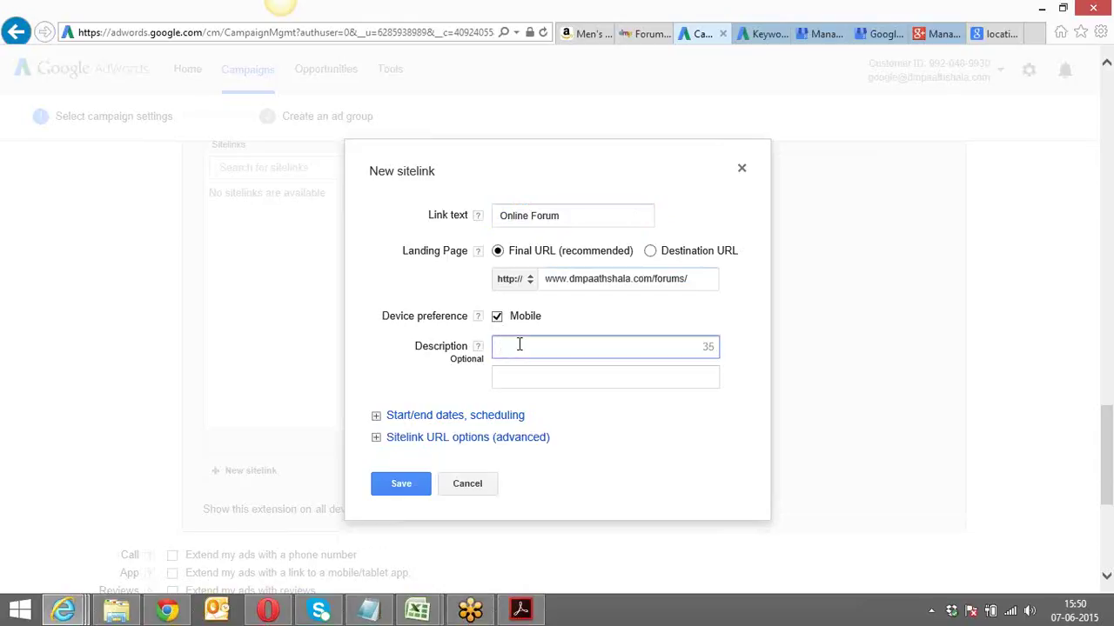
text(Online Forum by D)
key(BackSpace)
key(BackSpace)
click(531, 374)
text(Dig)
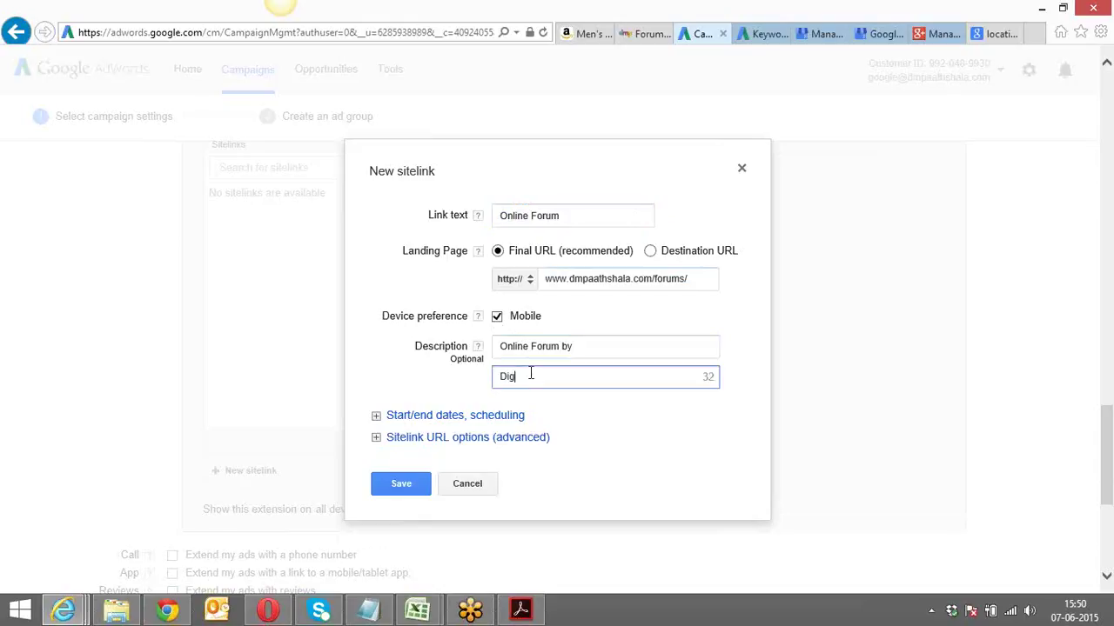
text(ital Marketing Paathshala)
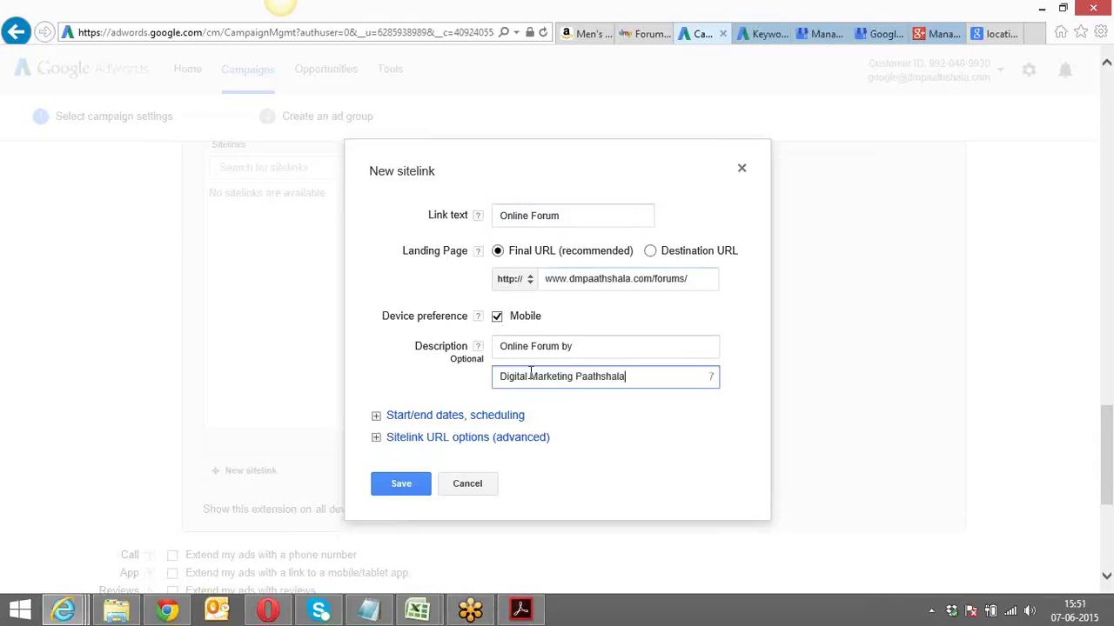
Step: Set the sitelink to run from 7 Jun 2015 to 30 Sep 2015
click(468, 416)
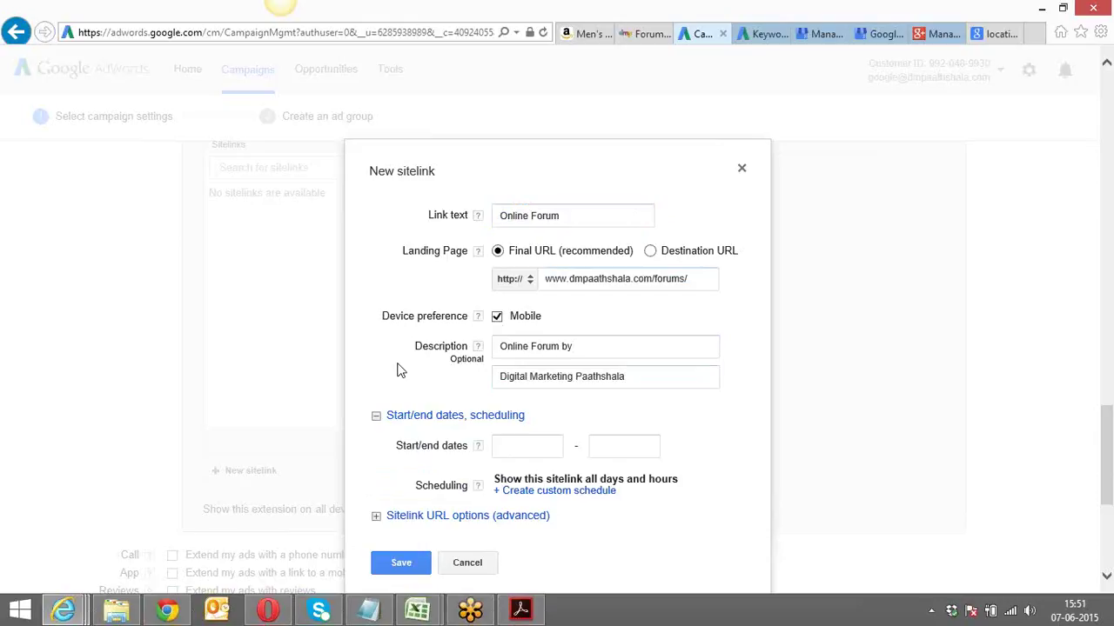
scroll(398, 370, down, 3)
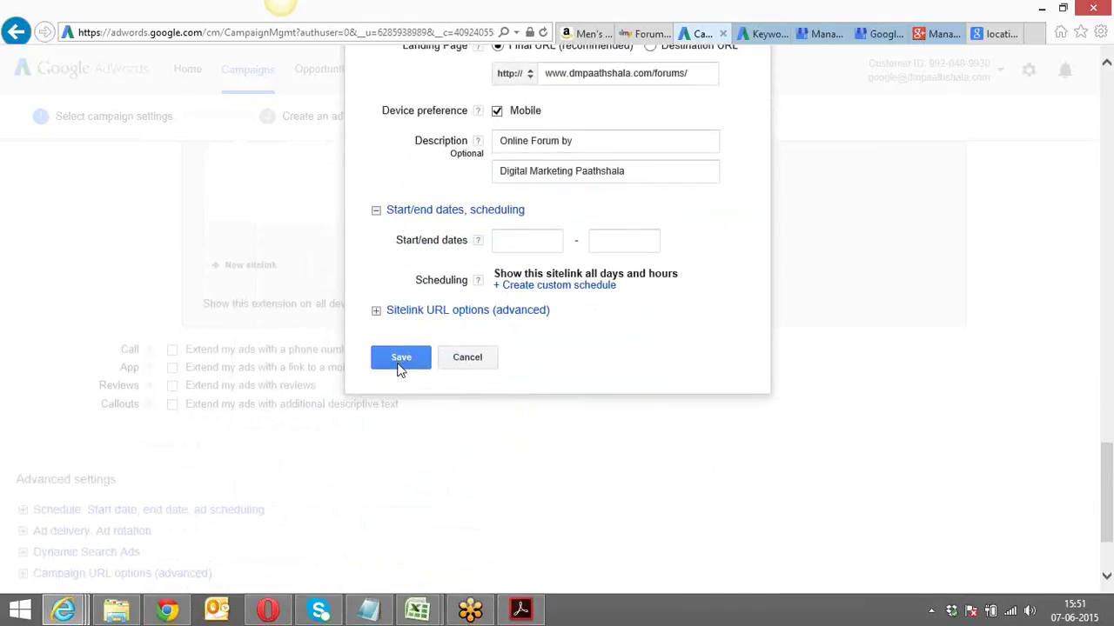
click(528, 242)
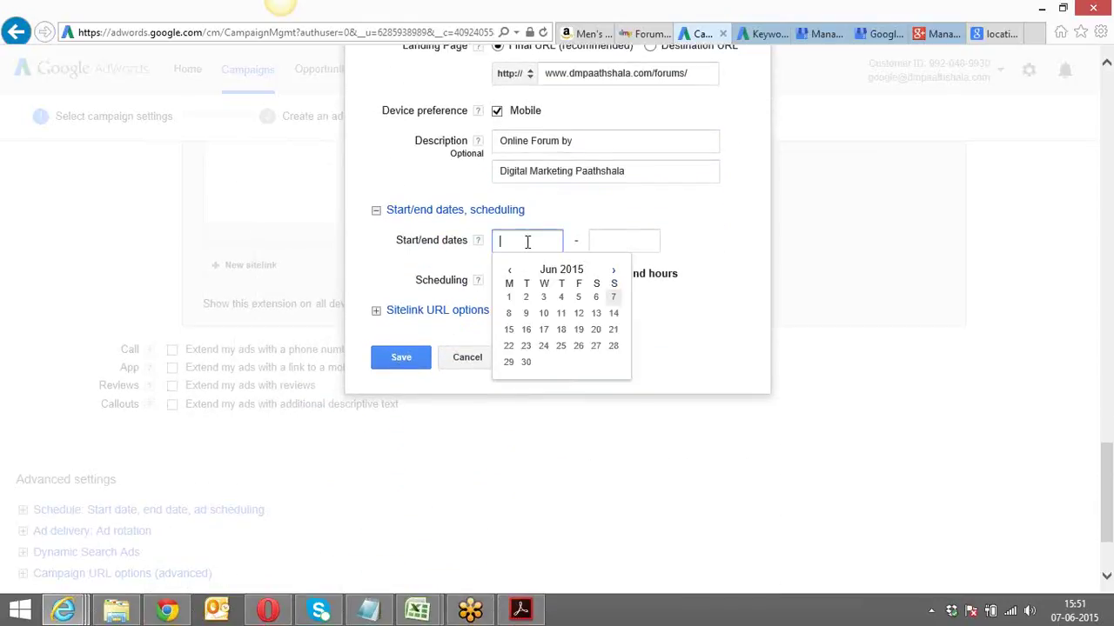
click(614, 298)
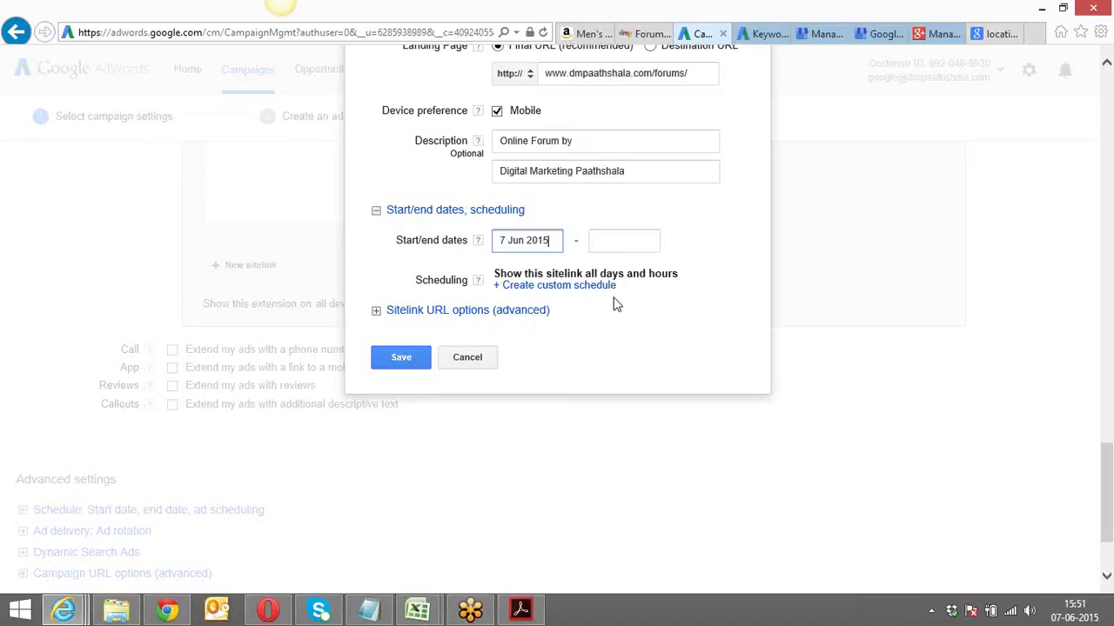
click(615, 240)
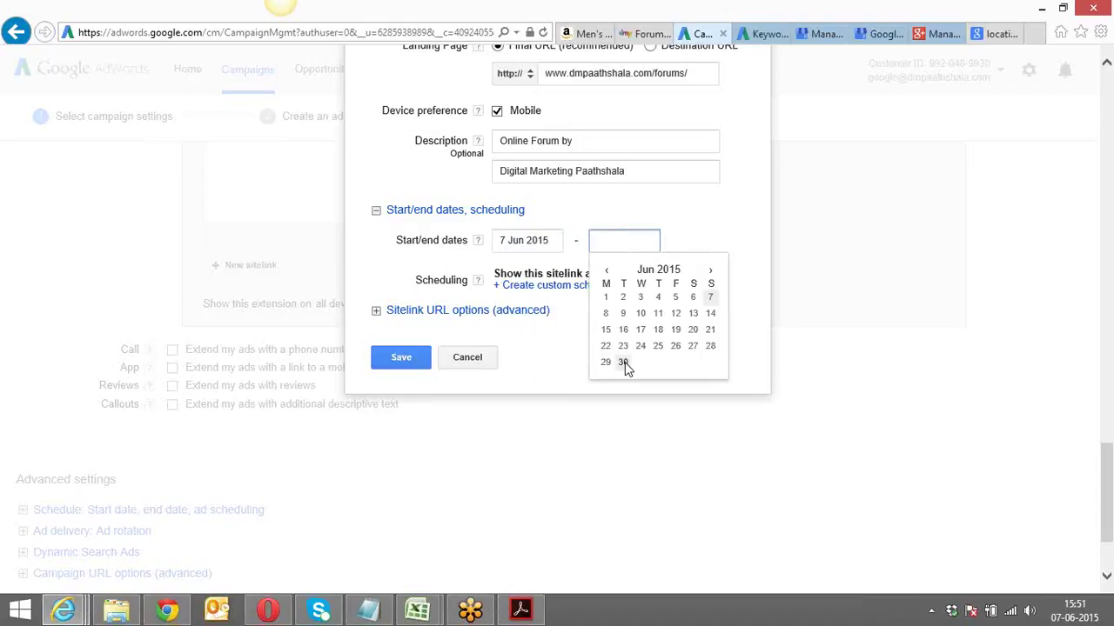
click(710, 271)
click(710, 271)
click(710, 270)
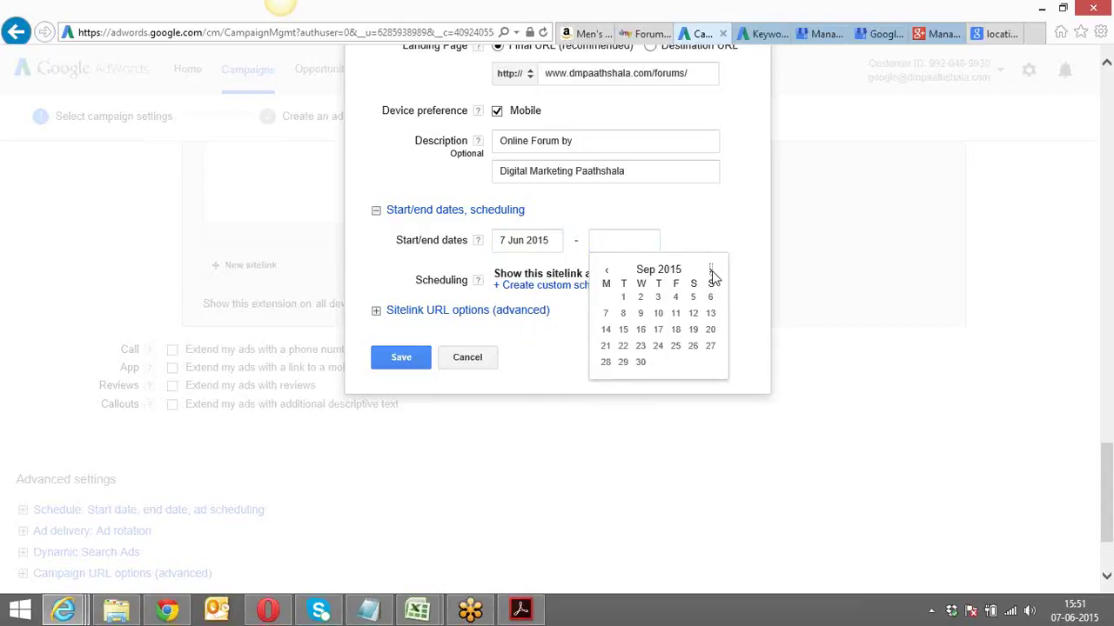
click(640, 362)
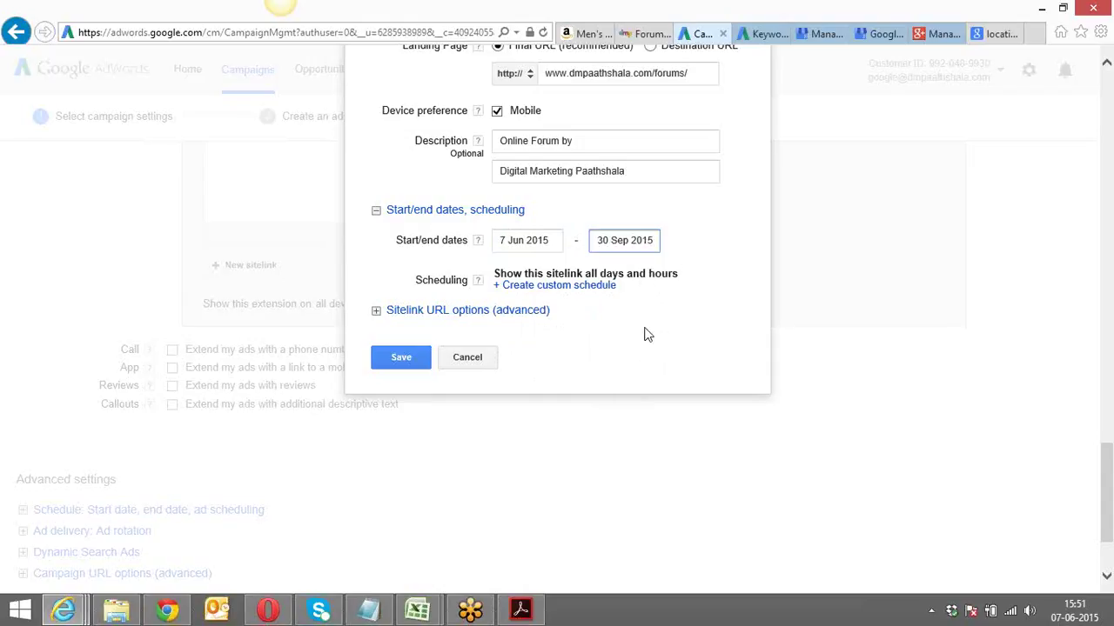
Step: Create a custom schedule for the sitelink, Monday to Friday from 12 PM to 10 PM
click(578, 289)
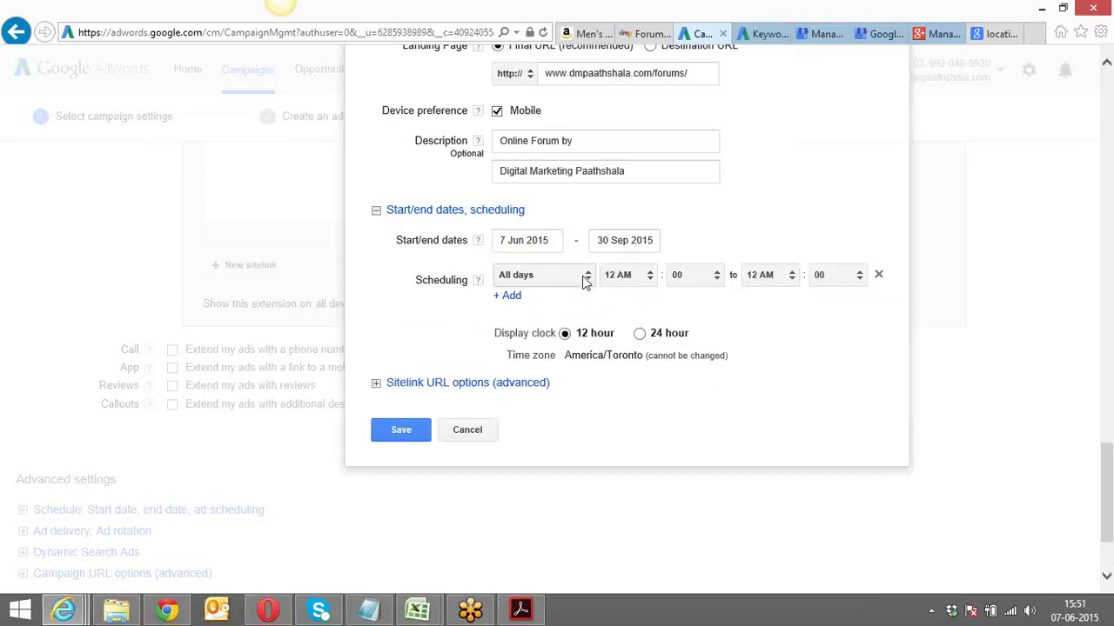
click(589, 278)
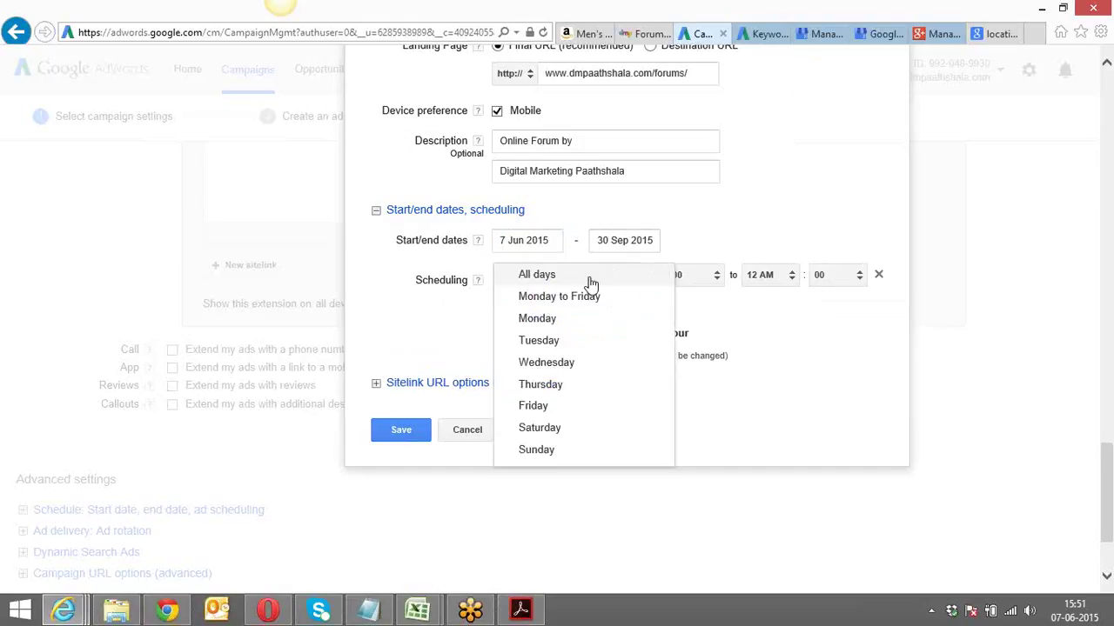
click(586, 300)
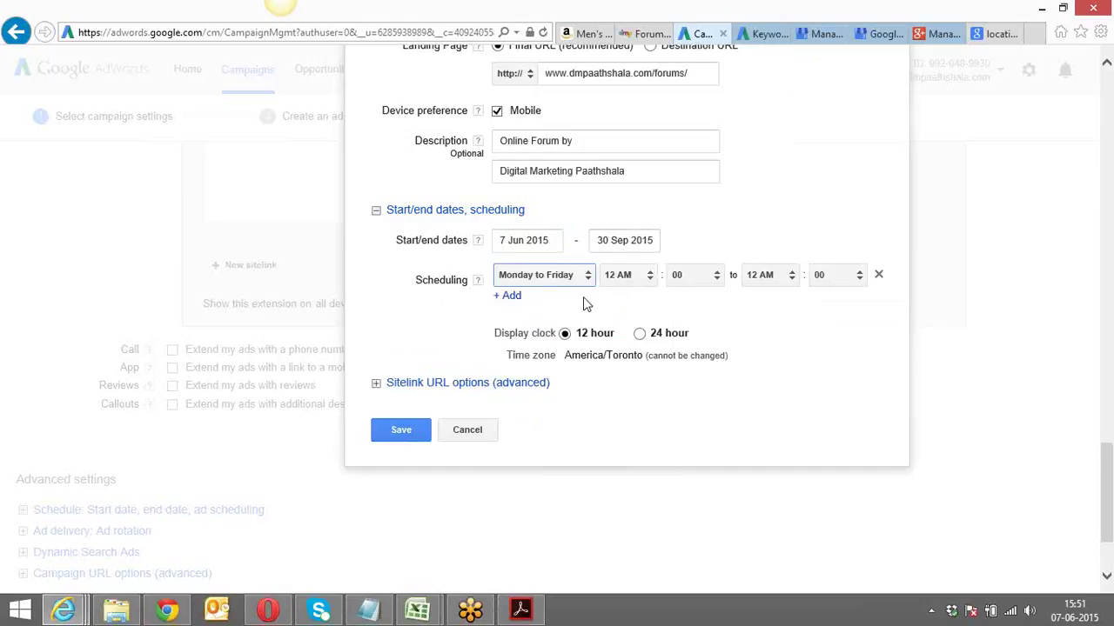
click(648, 282)
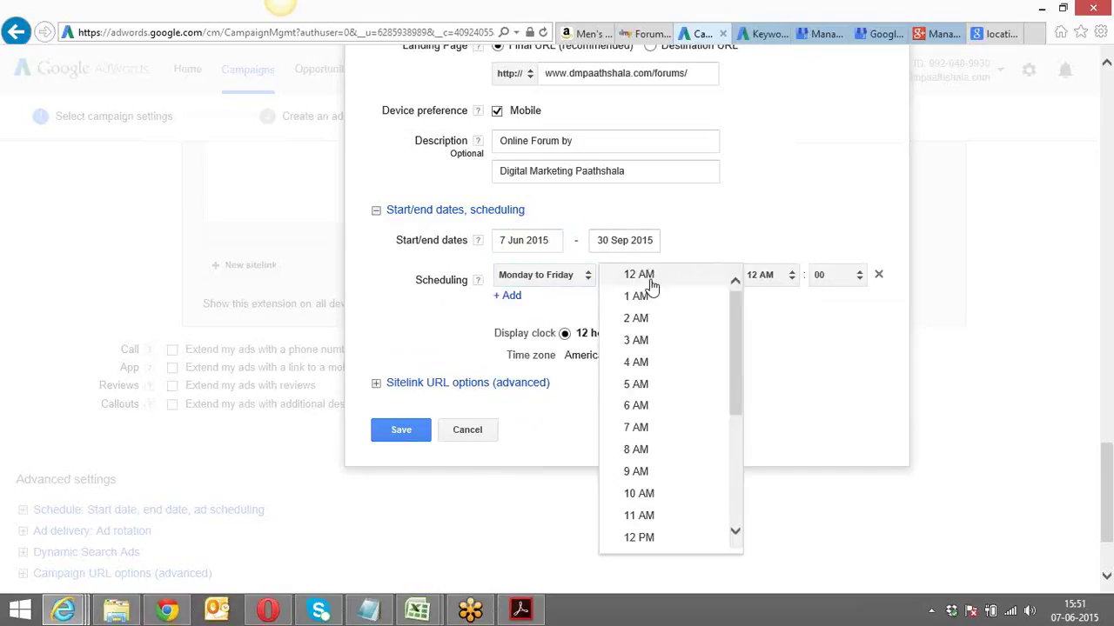
drag(734, 318, 736, 388)
click(671, 410)
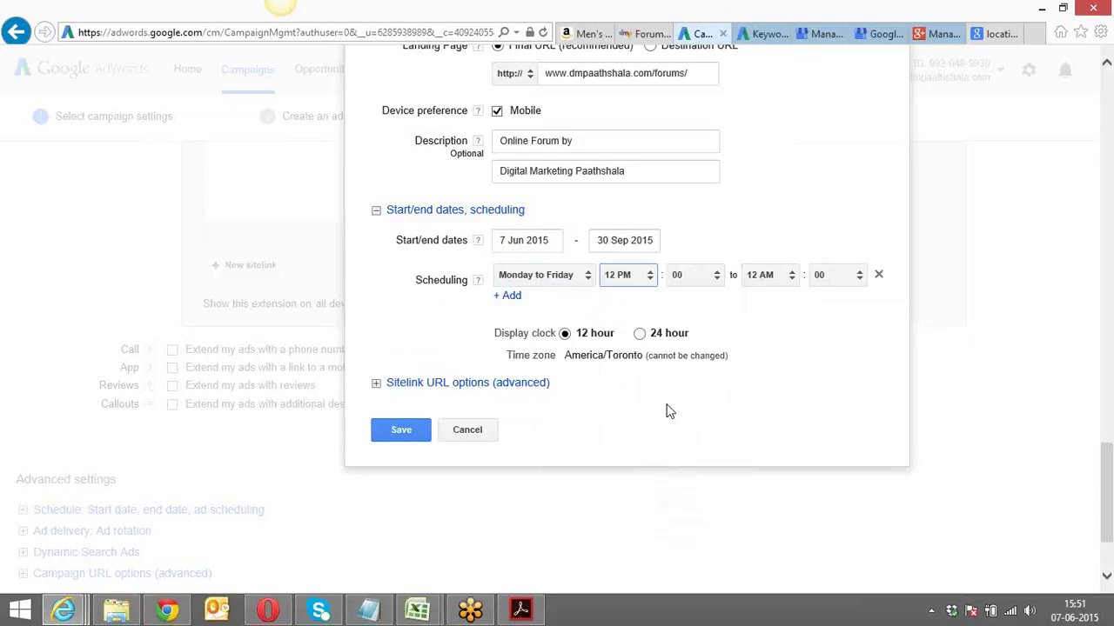
click(786, 283)
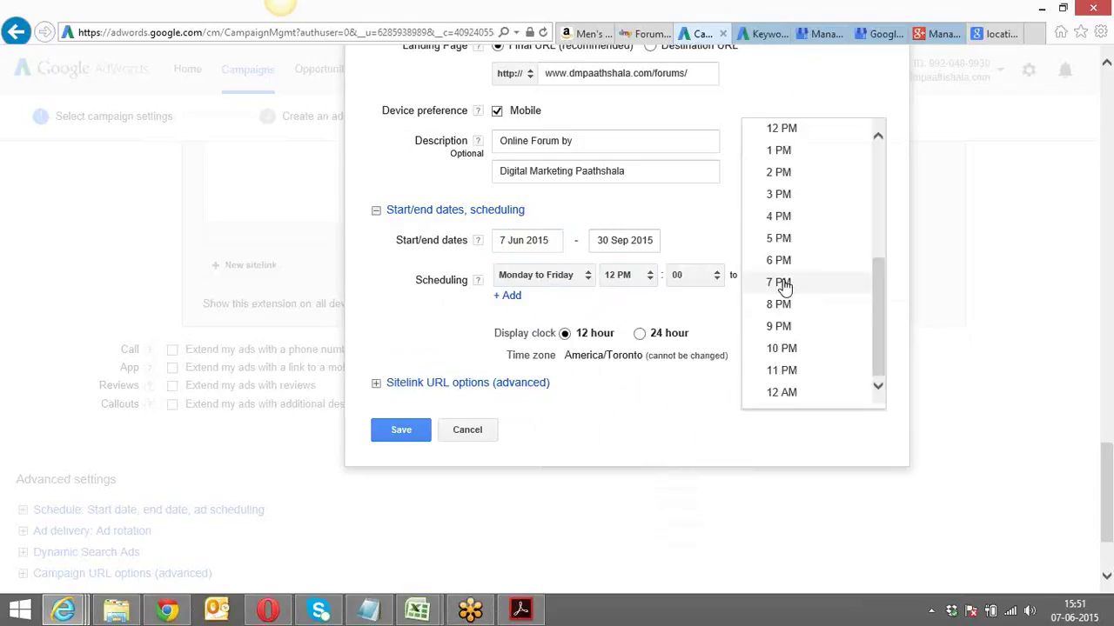
click(798, 349)
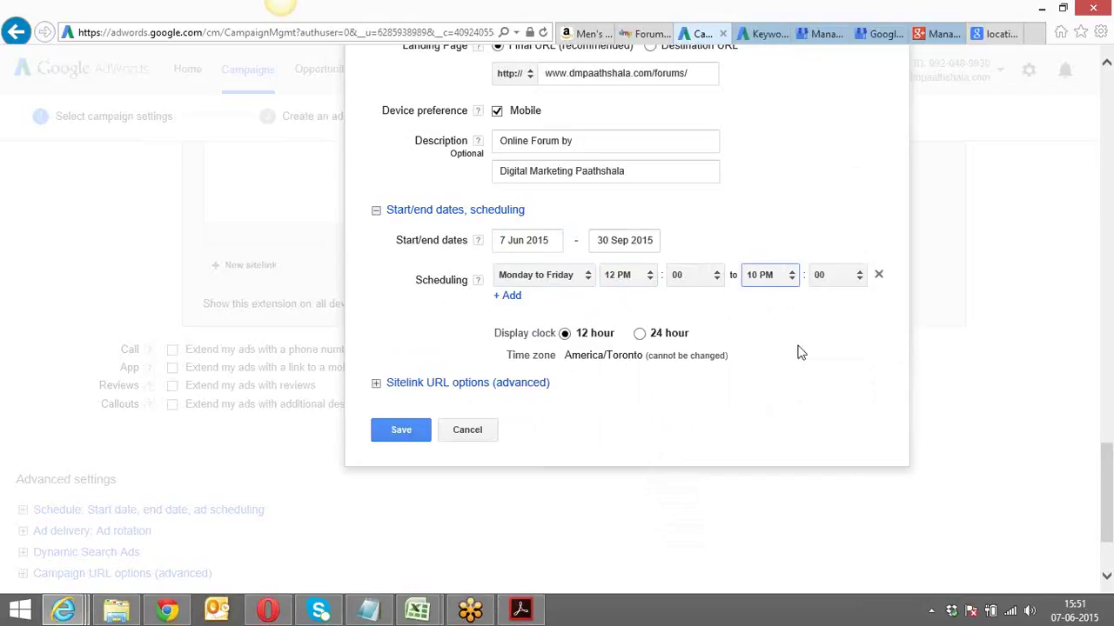
click(418, 336)
scroll(419, 336, down, 2)
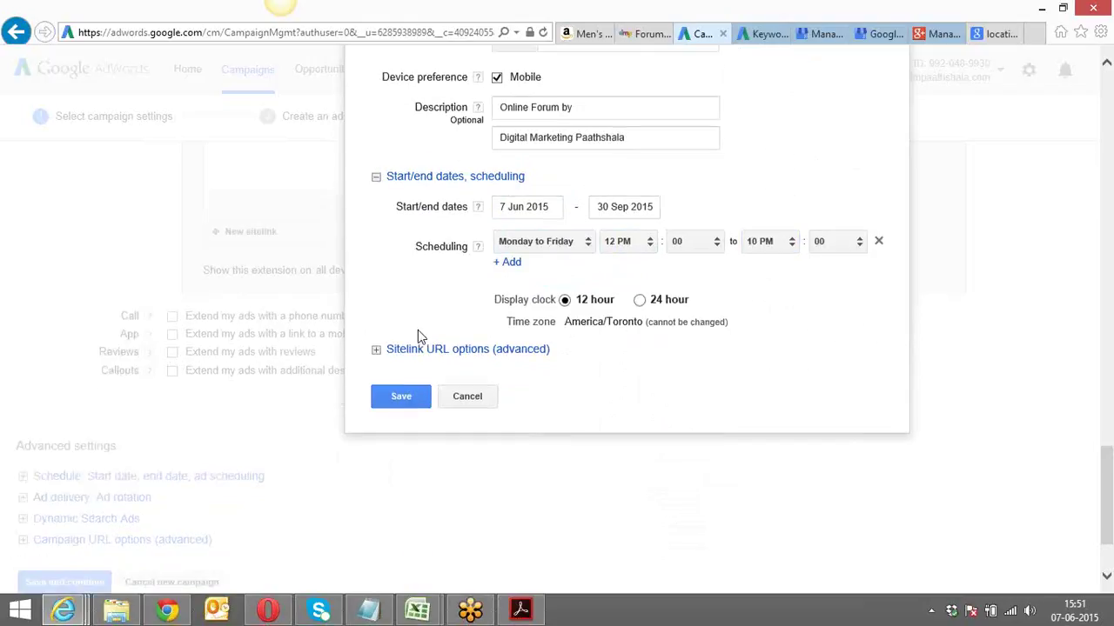
scroll(419, 335, up, 1)
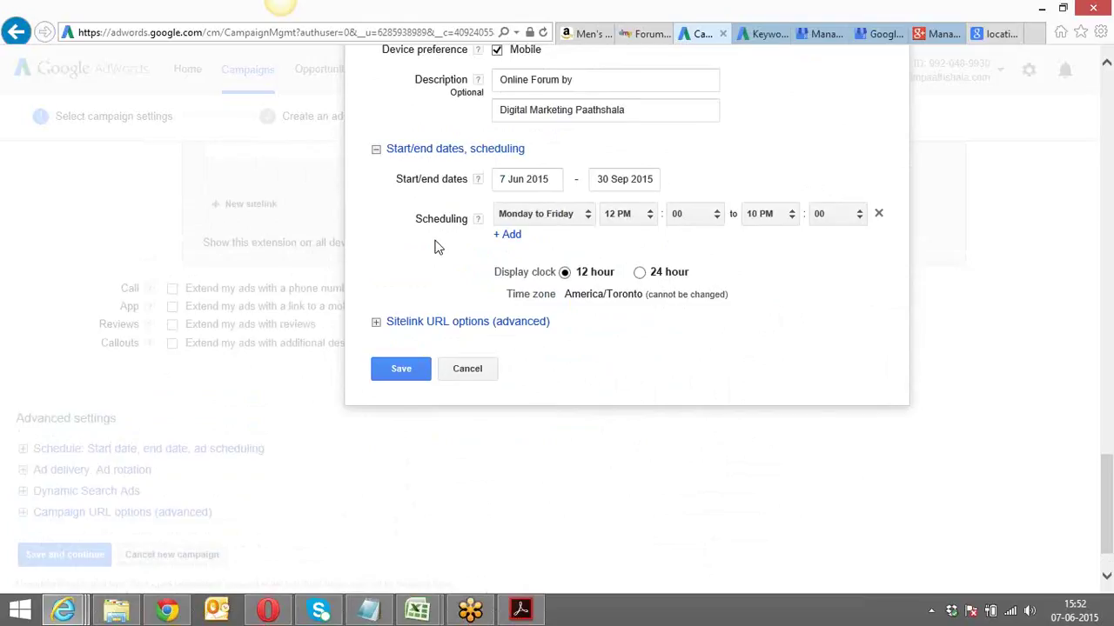
Step: Review the advanced sitelink URL options, leave them empty, and save the new sitelink to the campaign
click(417, 323)
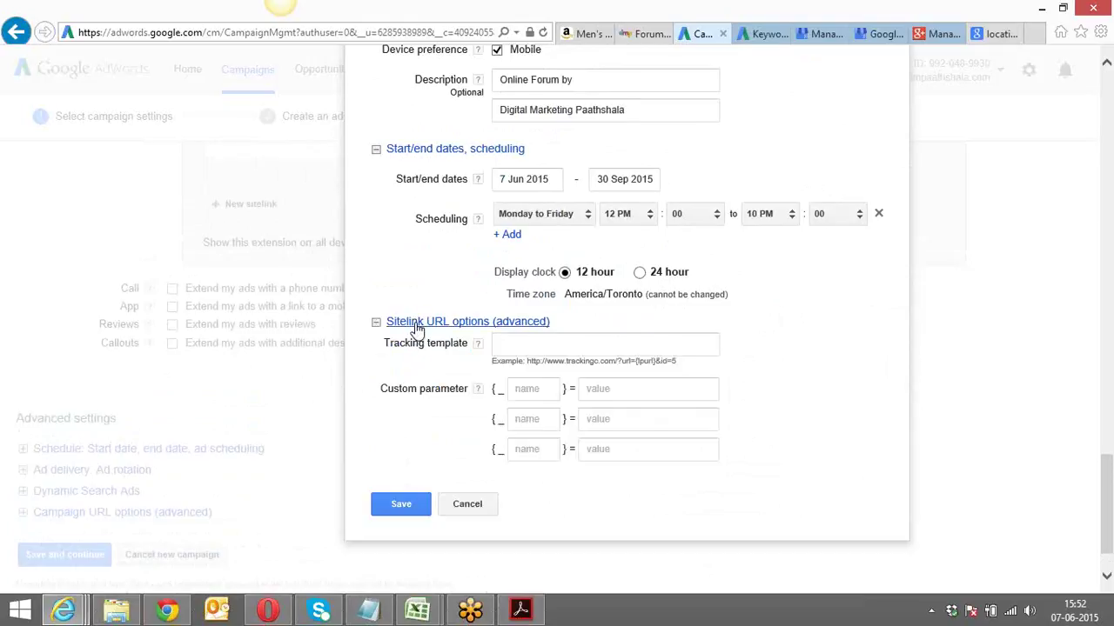
click(418, 324)
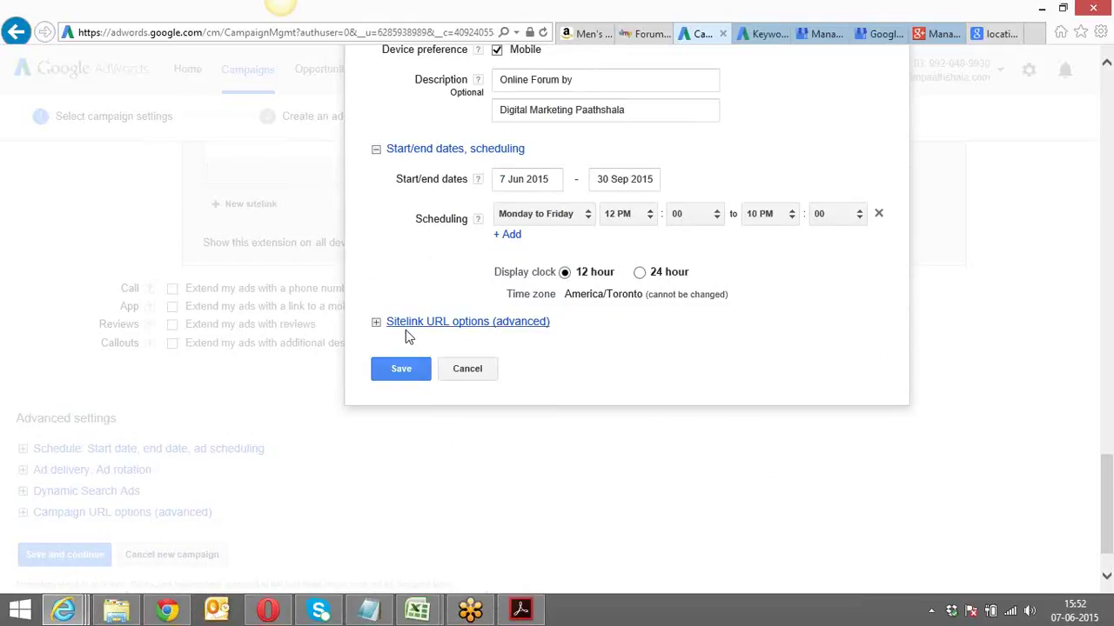
click(400, 370)
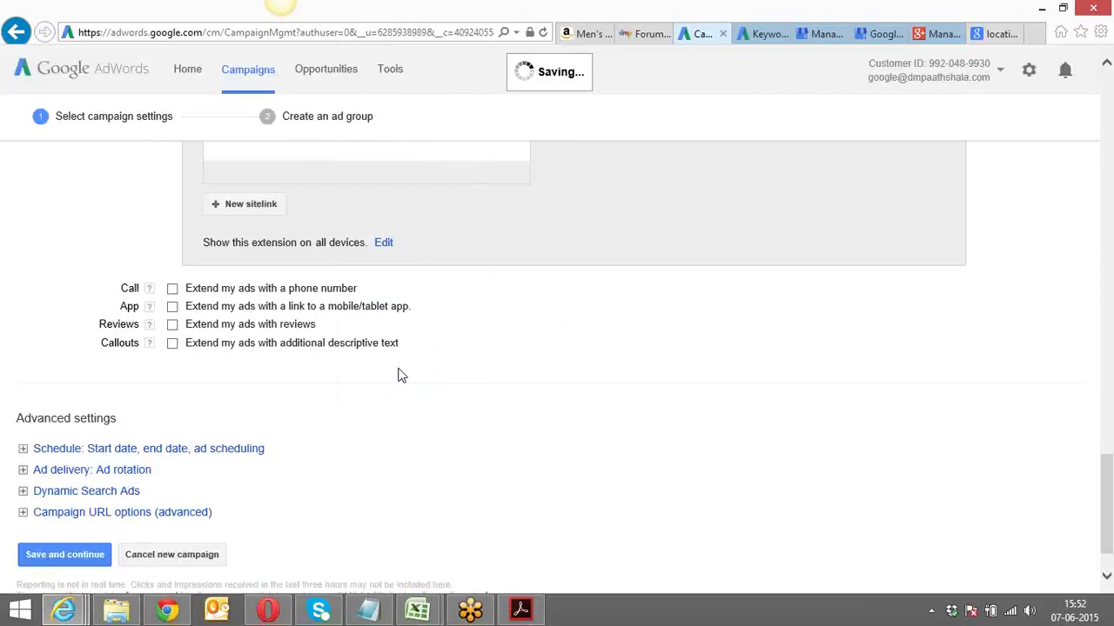
scroll(389, 405, up, 5)
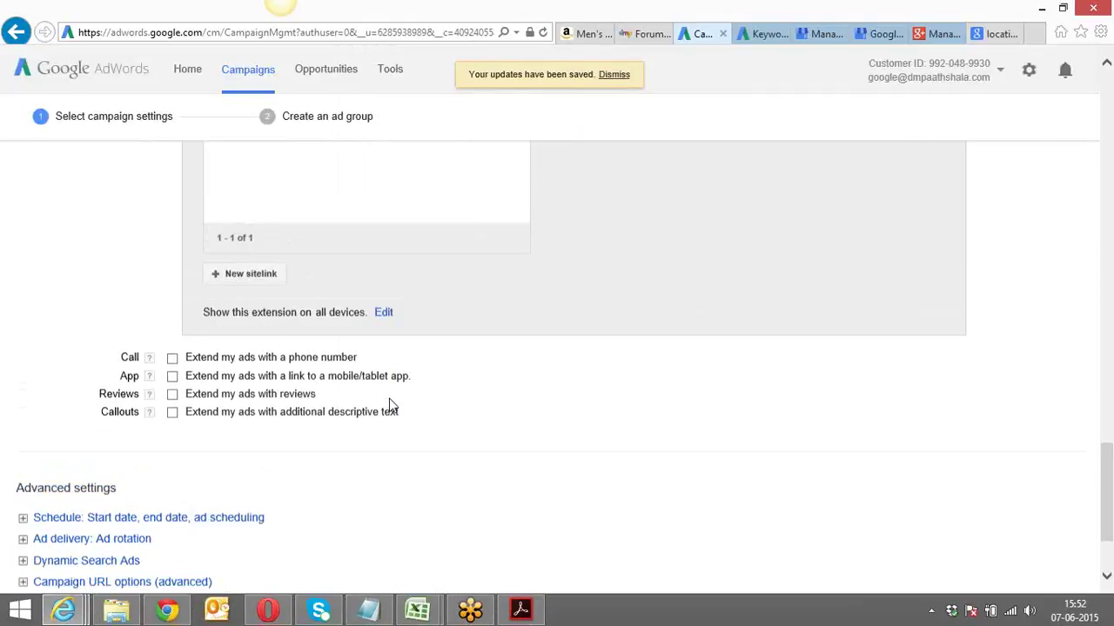
scroll(389, 404, down, 1)
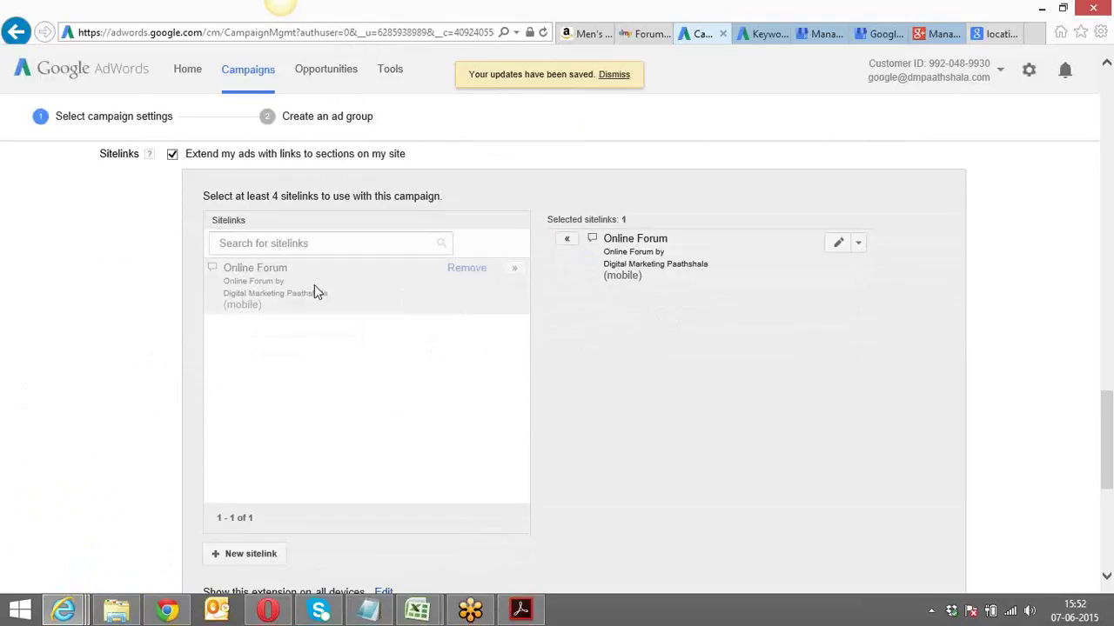
Step: Examine the saved sitelink and its forum page alongside the ads for the "buy iphone 6" search, returning to the campaign settings
scroll(146, 324, down, 2)
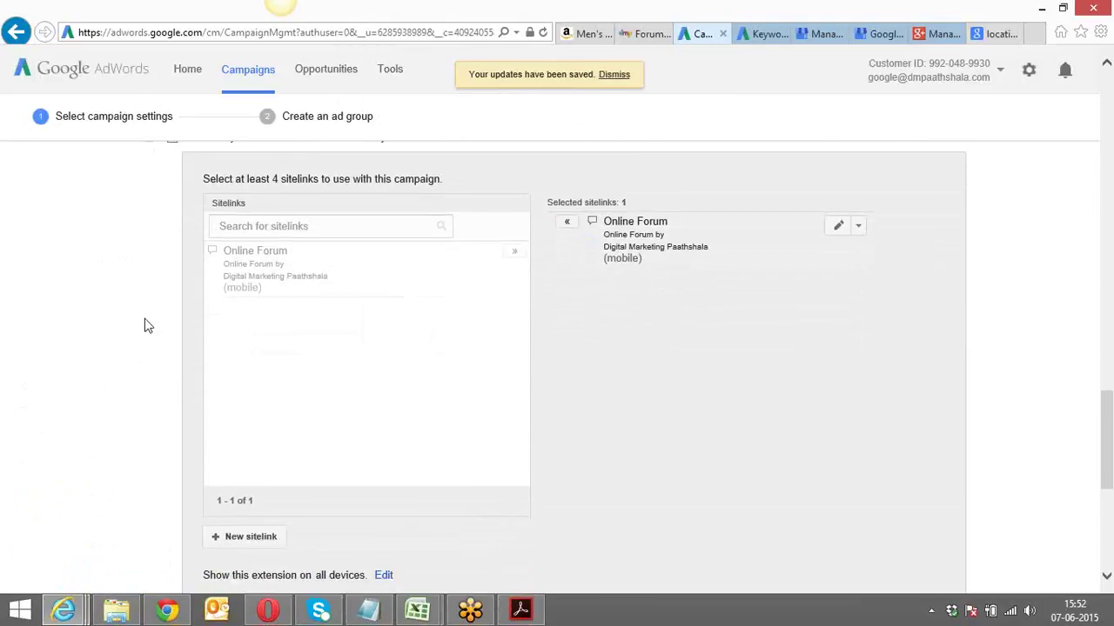
scroll(146, 325, up, 2)
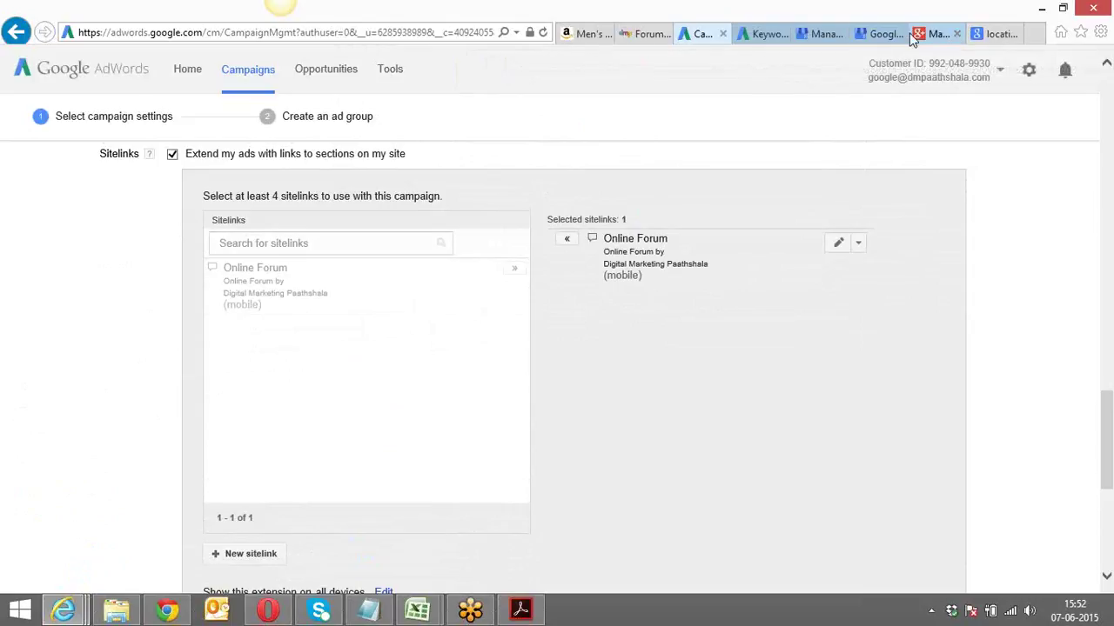
key(alt+Tab)
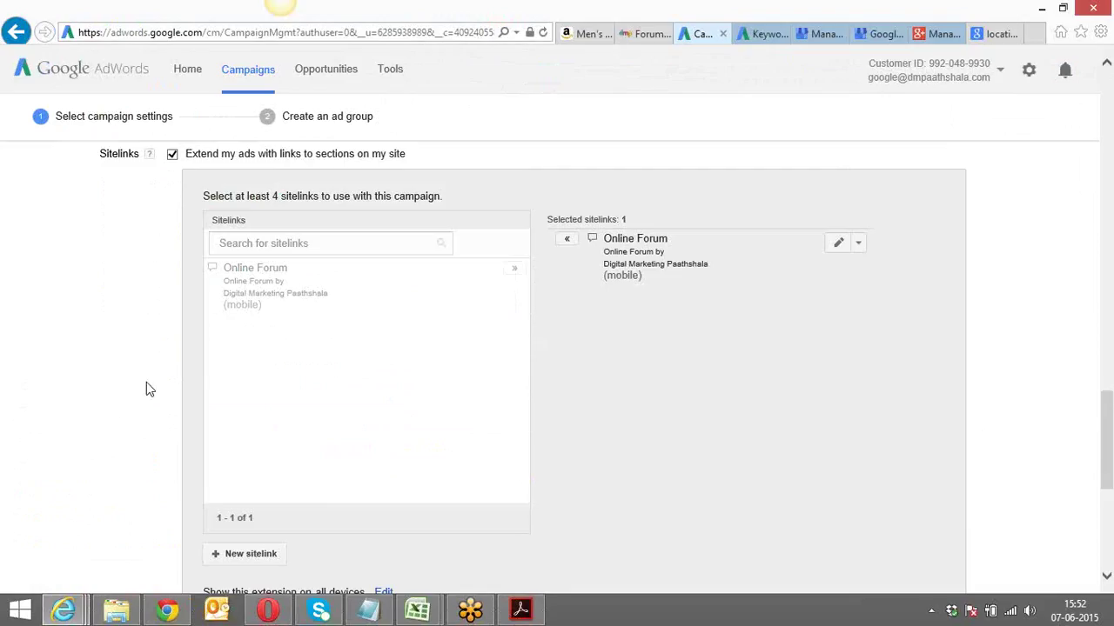
click(643, 34)
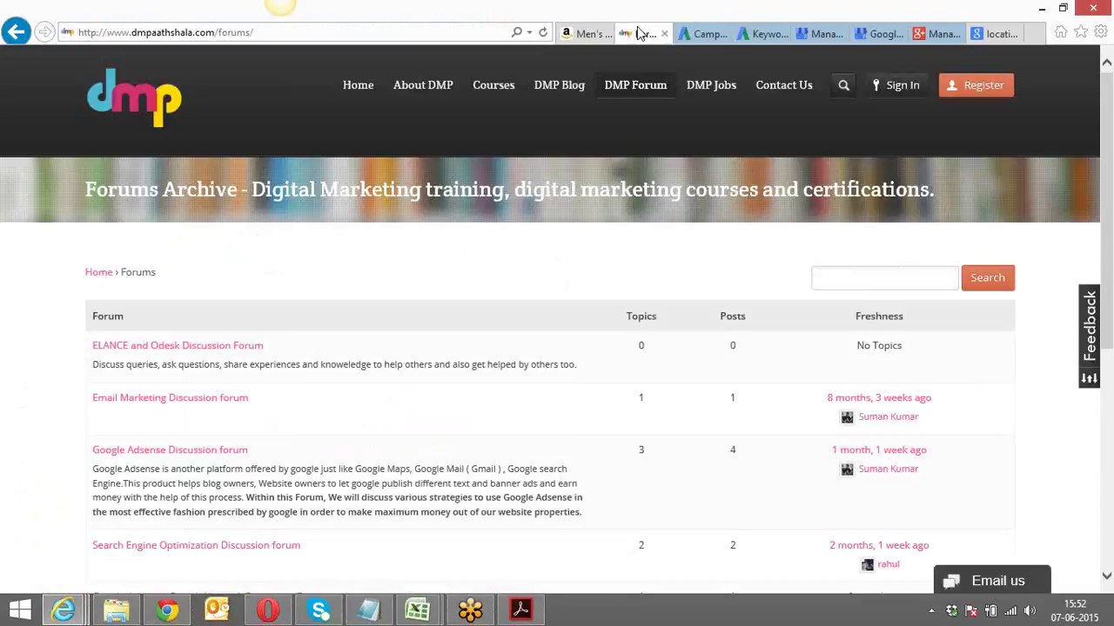
click(320, 32)
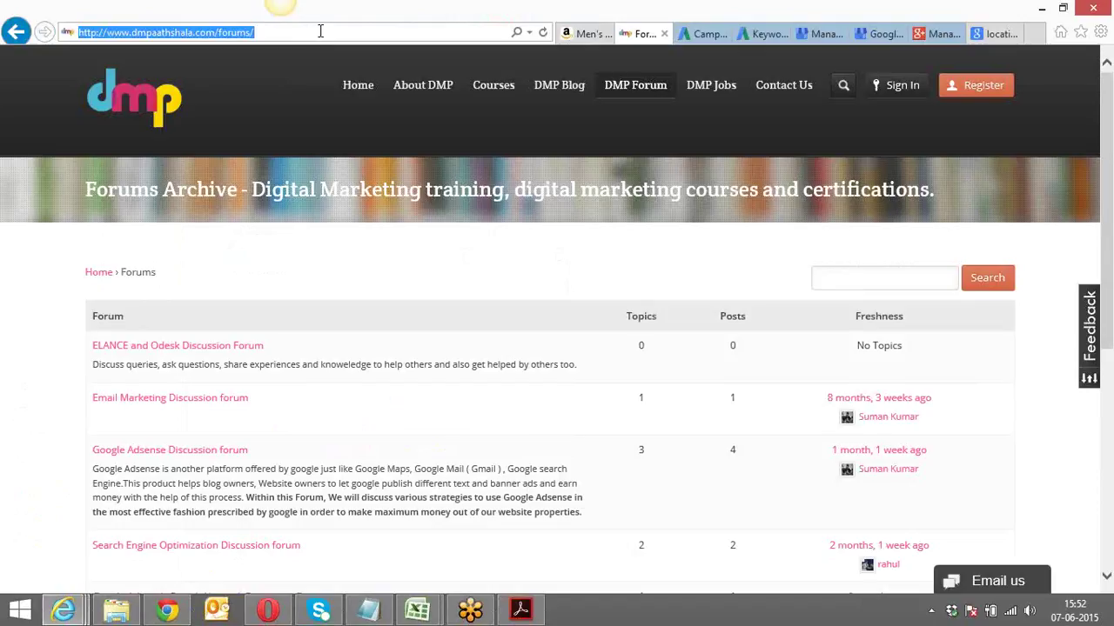
key(alt+Tab)
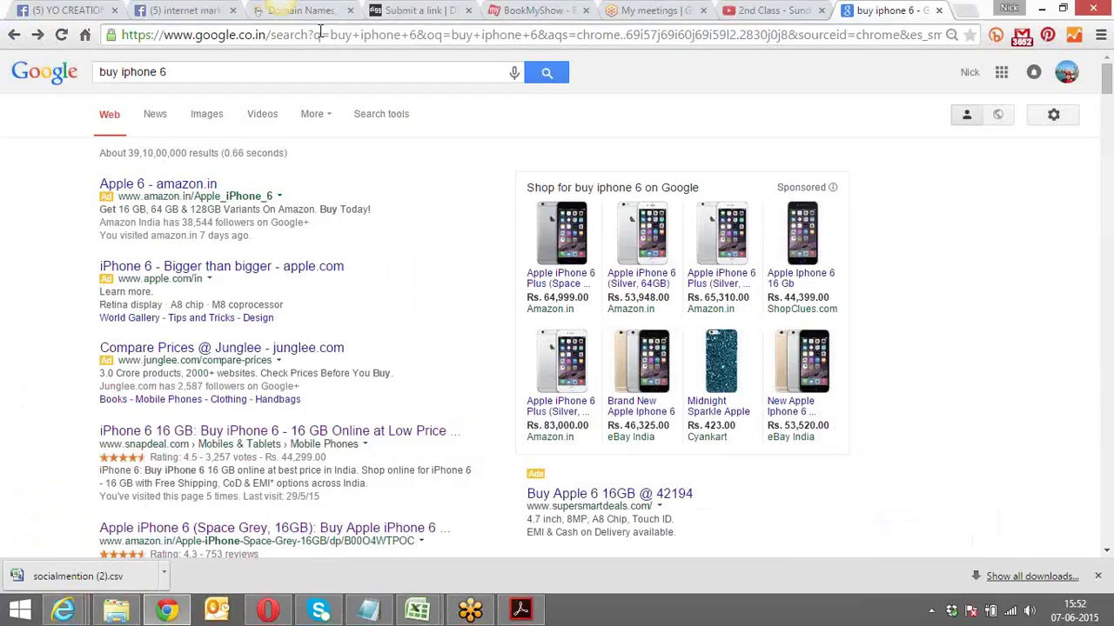
key(alt+Tab)
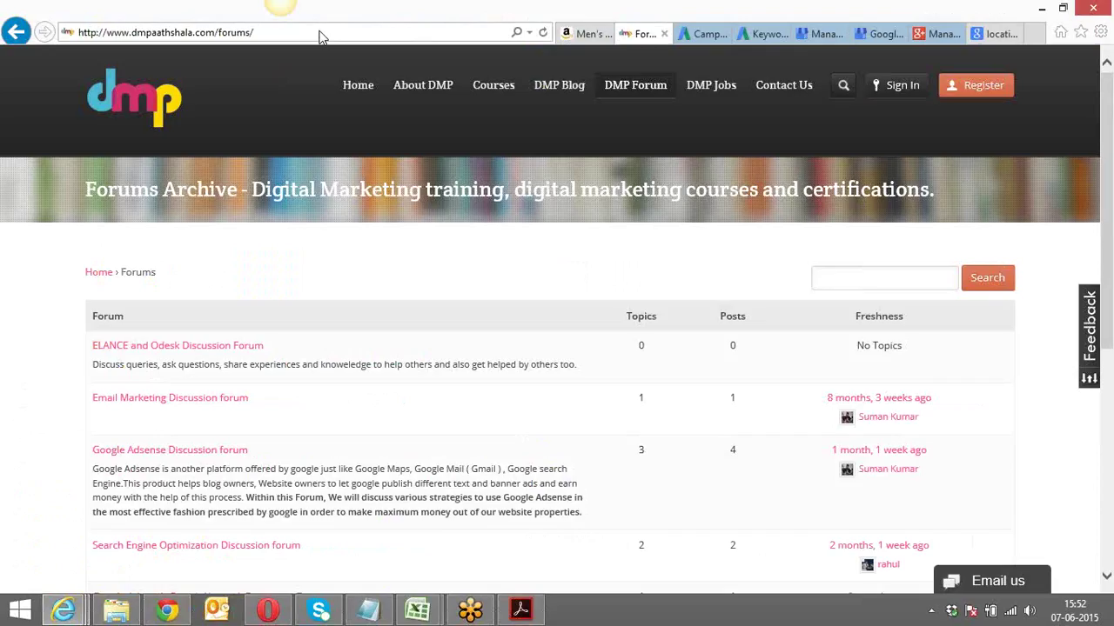
key(alt+Tab)
key(alt+Tab)
click(754, 35)
click(701, 36)
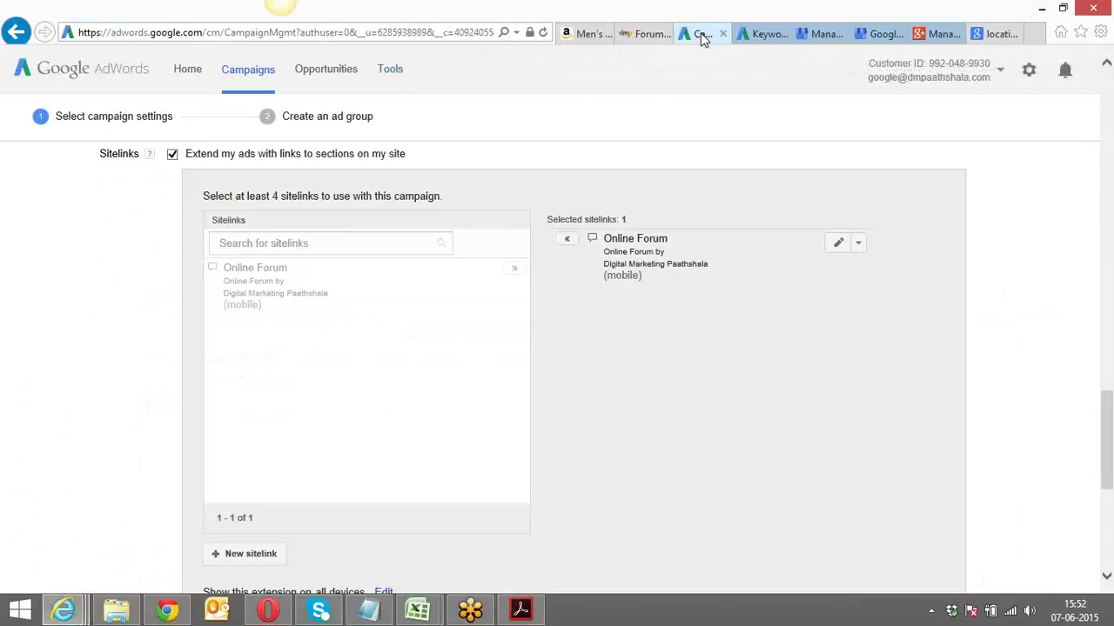
Step: Enable the call extension for the campaign and start adding a new phone number to it
drag(1110, 420, 1110, 467)
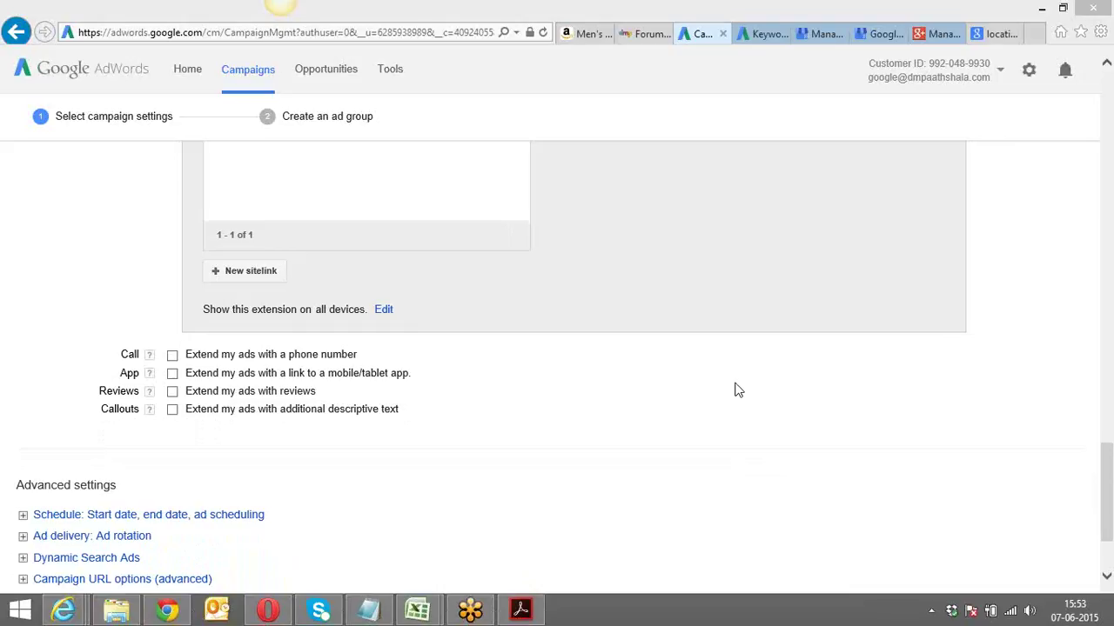
click(173, 356)
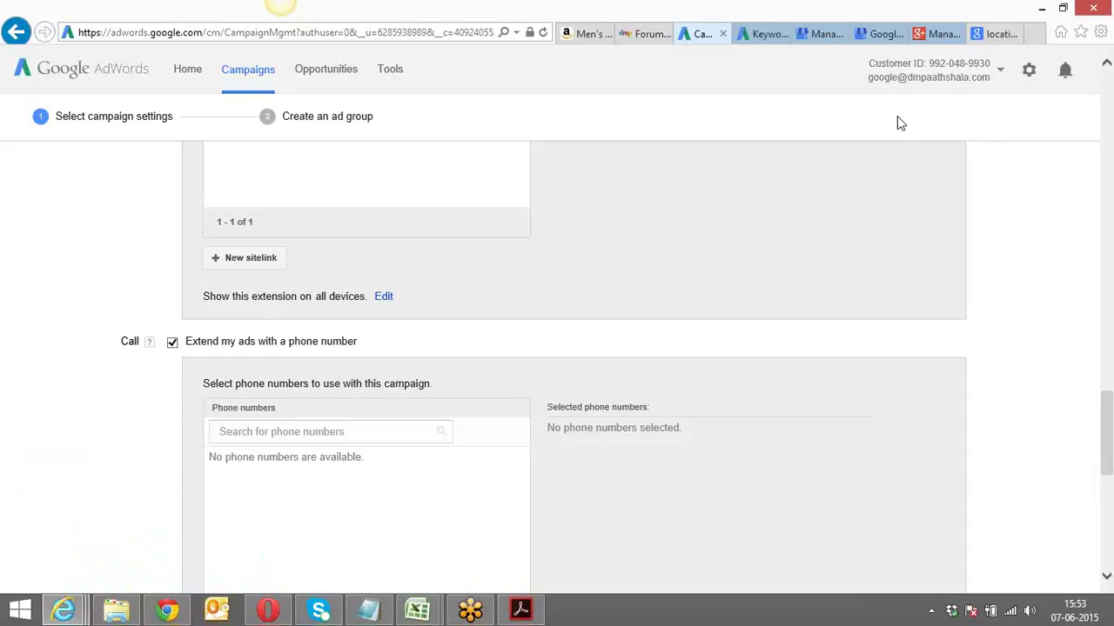
drag(1108, 421, 1109, 428)
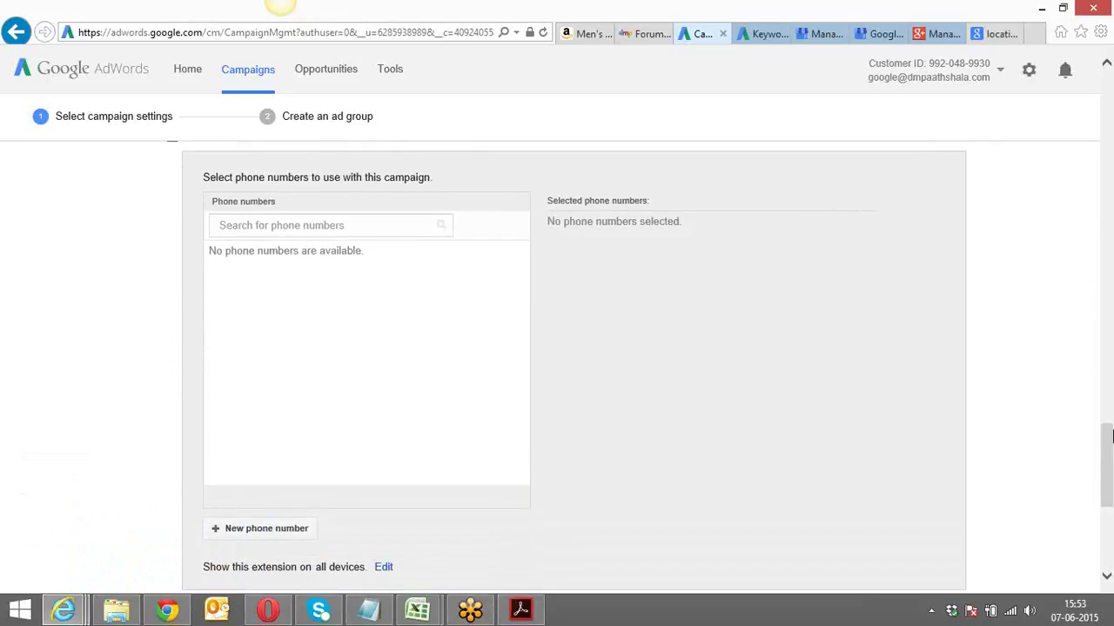
click(274, 534)
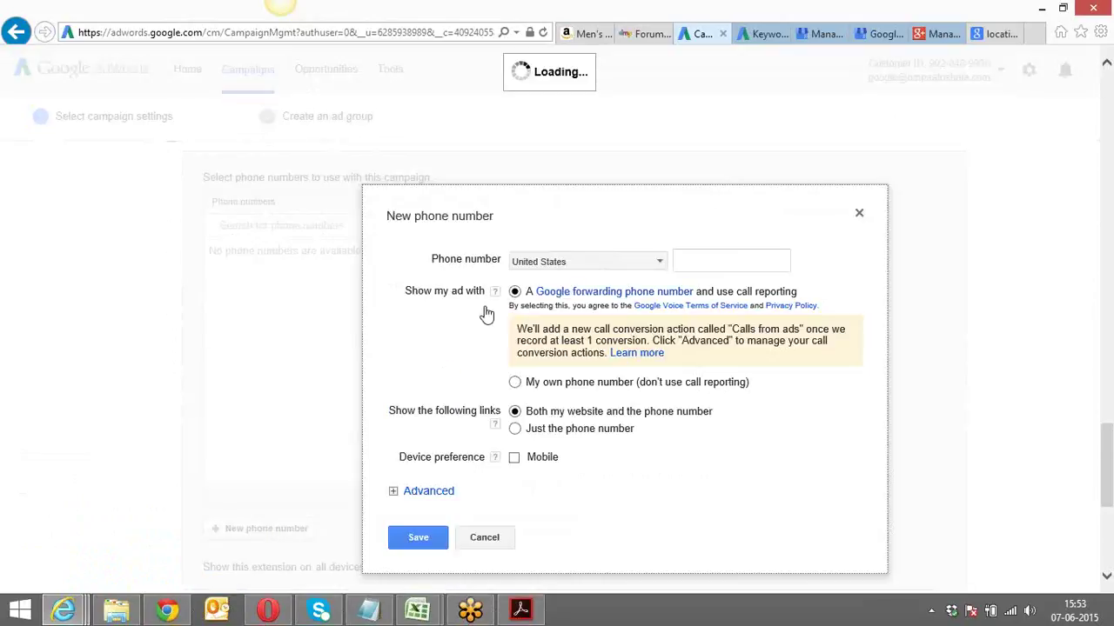
Step: Set the new phone number's country to India and enter the business phone number
click(649, 262)
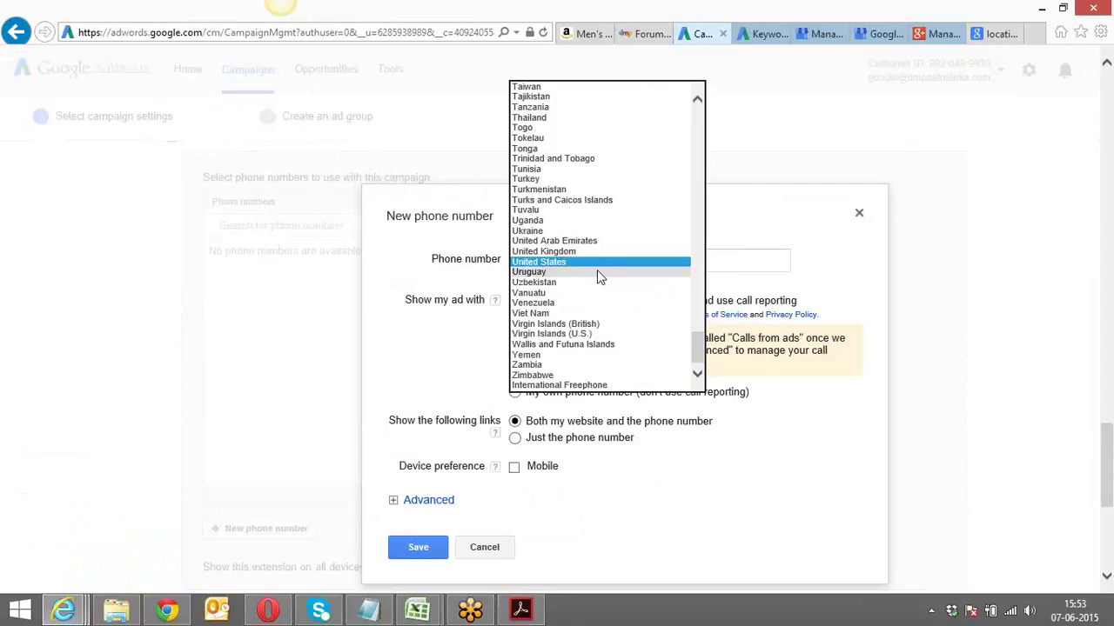
key(End)
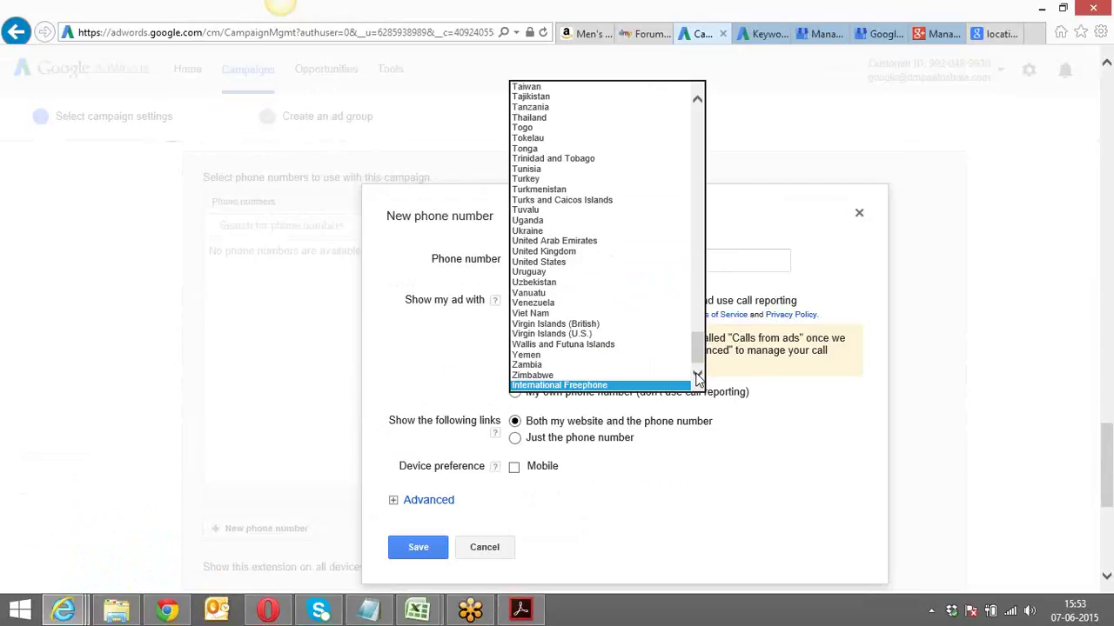
drag(701, 359, 700, 322)
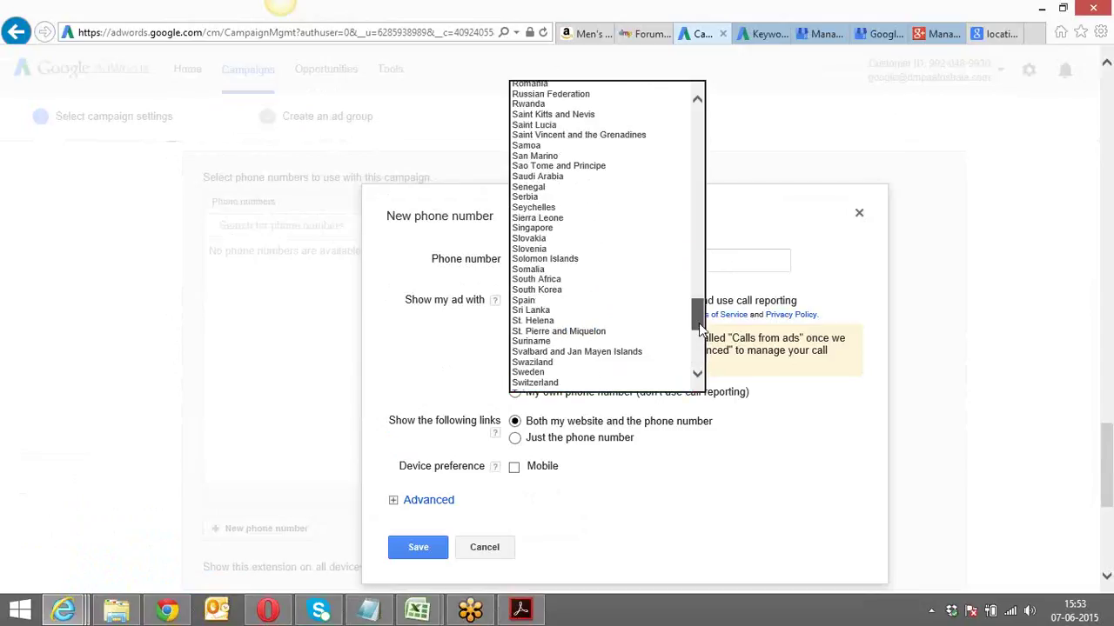
click(585, 237)
scroll(603, 261, down, 10)
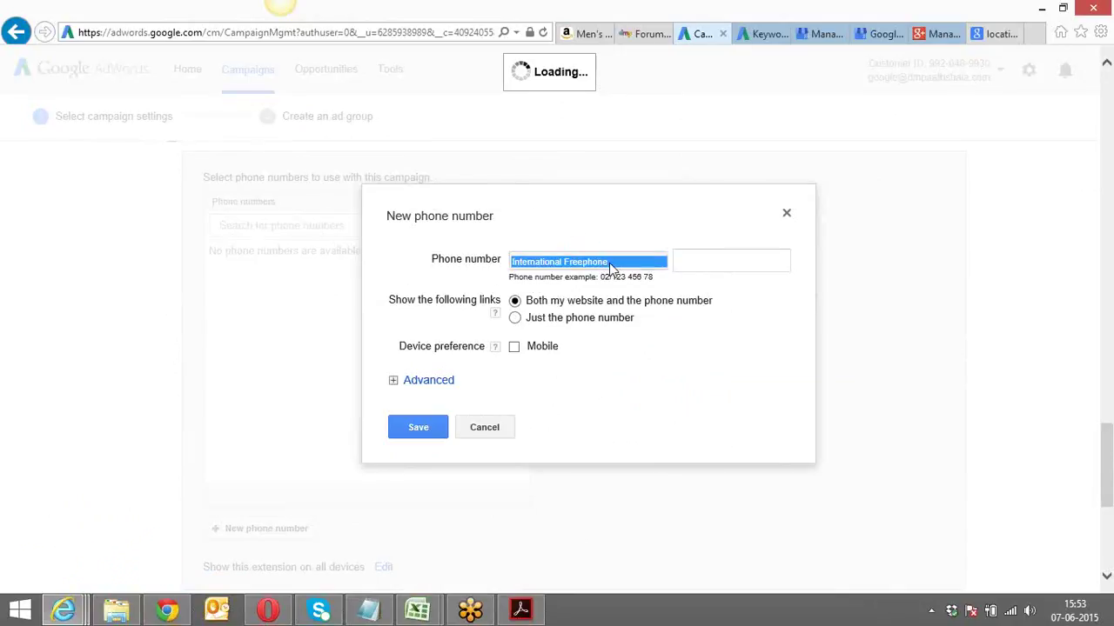
click(612, 263)
drag(699, 275, 696, 155)
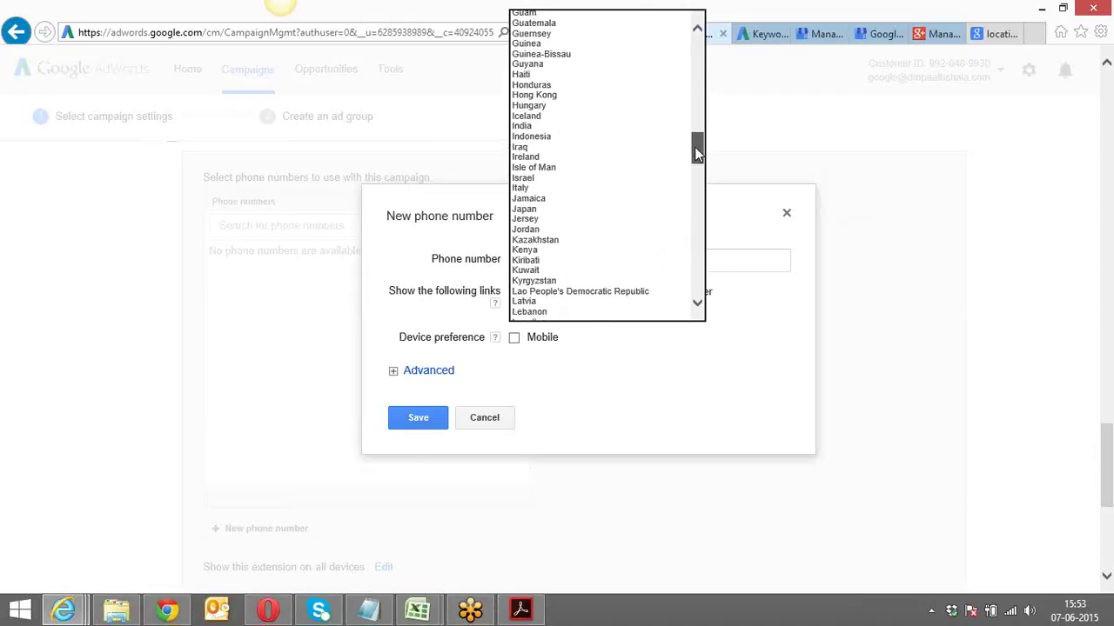
click(617, 129)
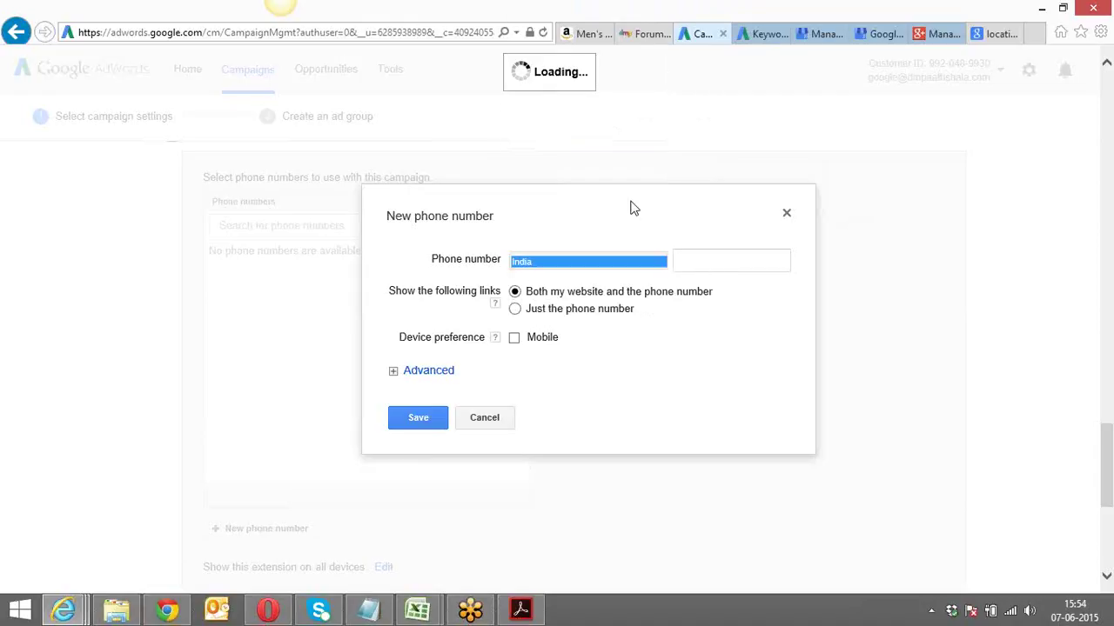
click(709, 258)
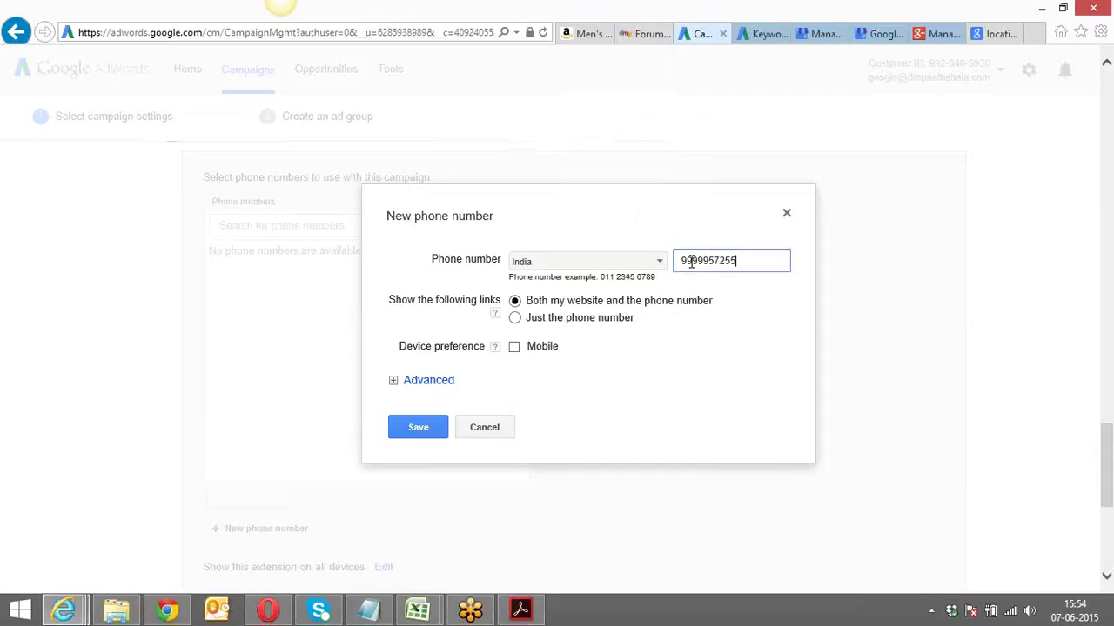
Step: Set the phone number's device preference to Mobile and its dates to 7 Jun 2015 through 31 Aug 2015
click(515, 349)
click(430, 383)
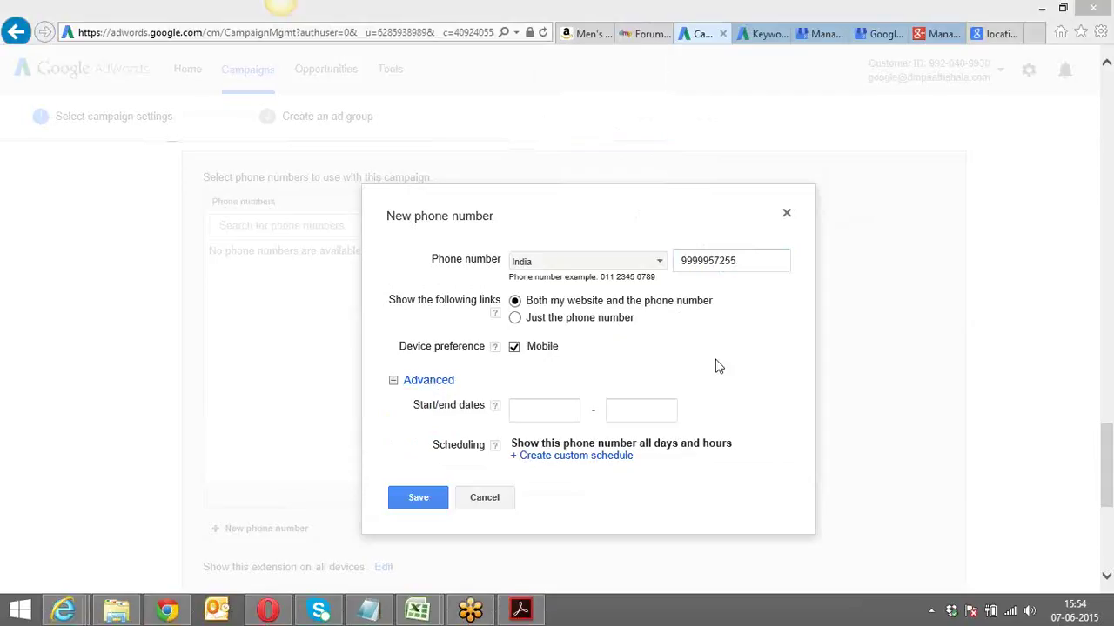
click(534, 410)
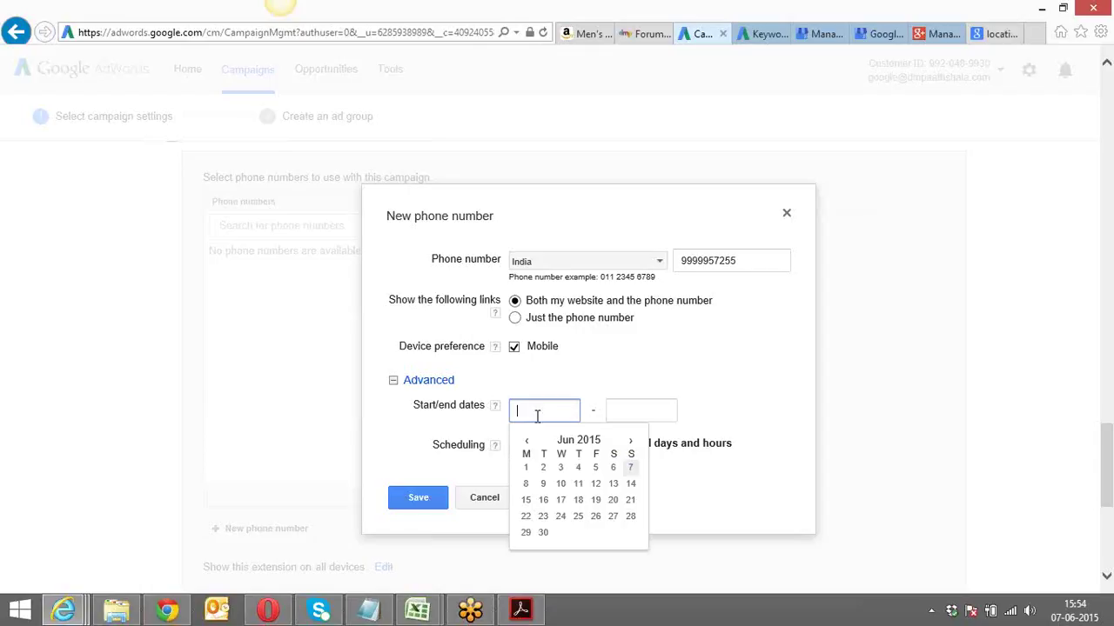
click(631, 467)
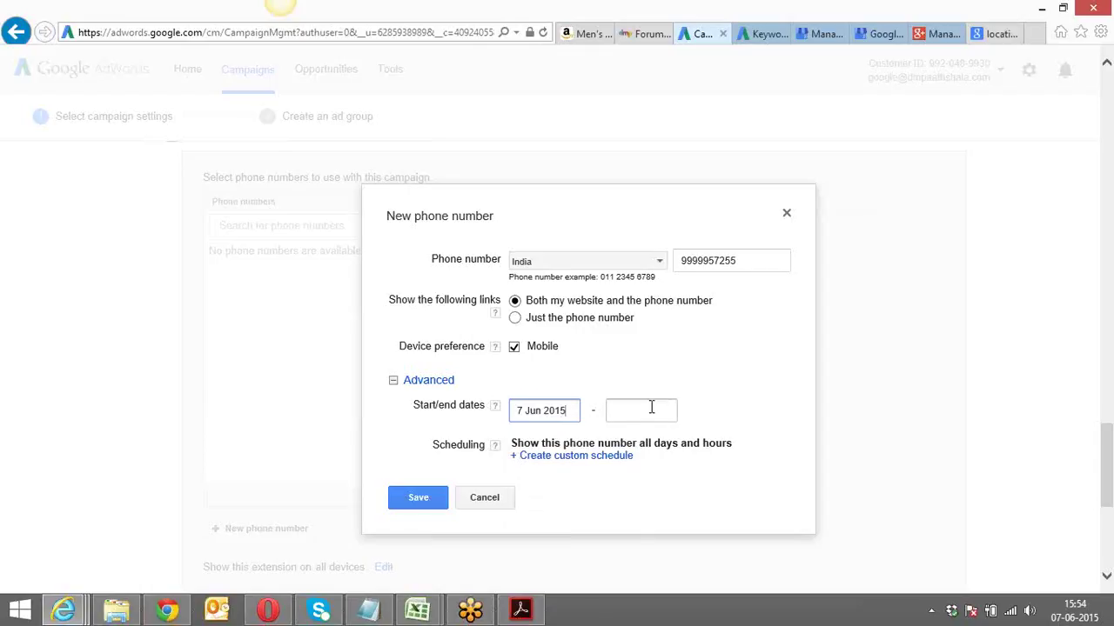
click(651, 407)
click(727, 441)
click(727, 441)
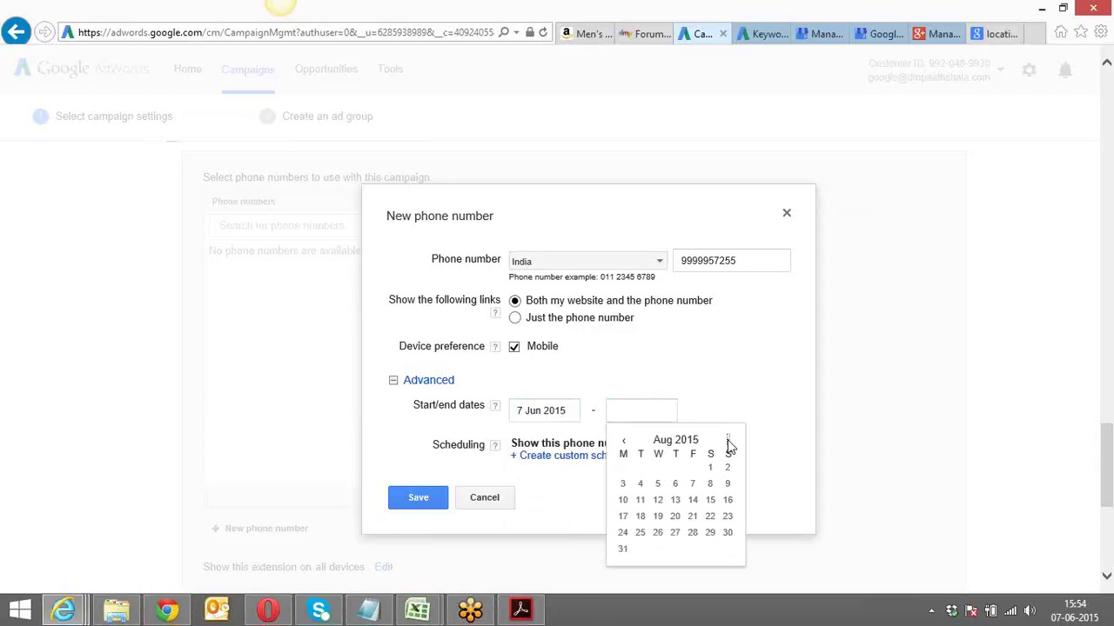
click(622, 549)
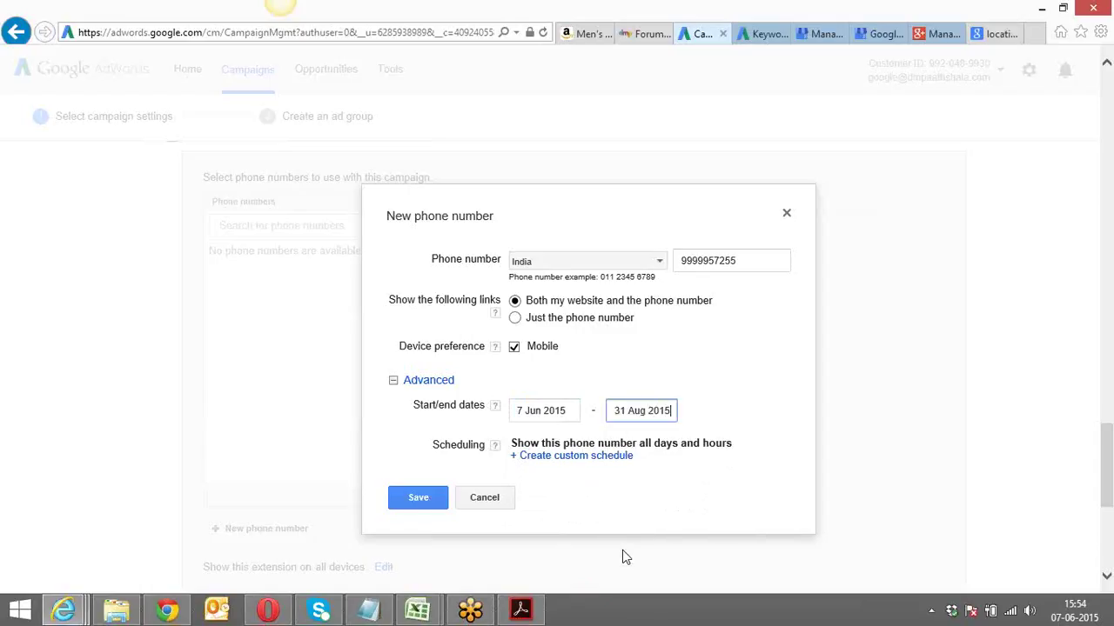
Step: Create a custom schedule for the phone number, Monday to Friday from 12 PM to 10 PM, and save it to the campaign
click(592, 461)
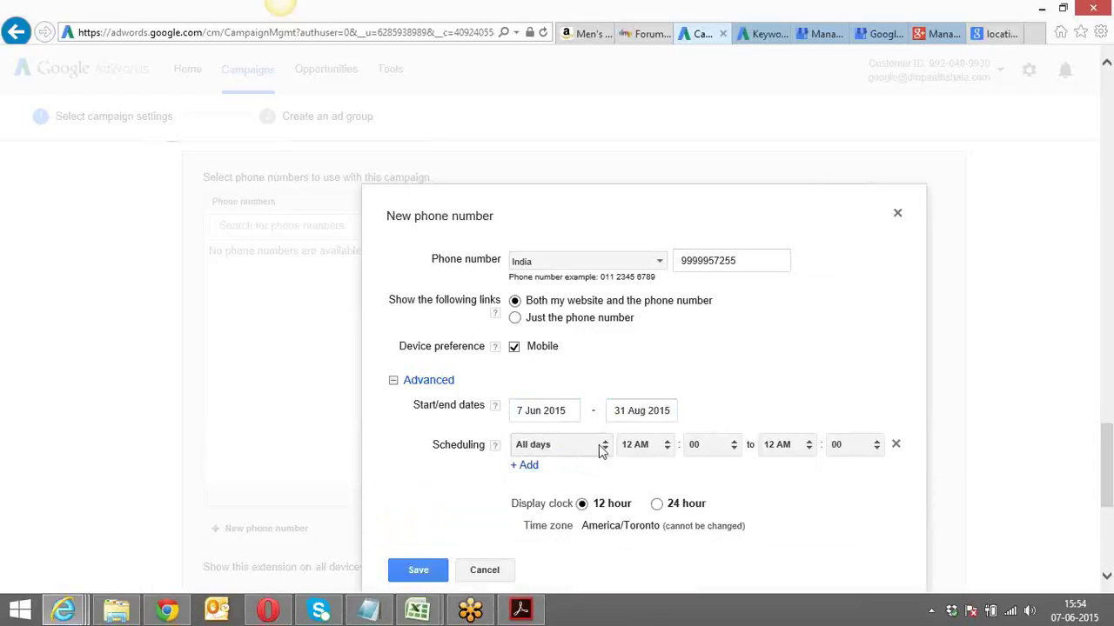
click(600, 446)
click(600, 422)
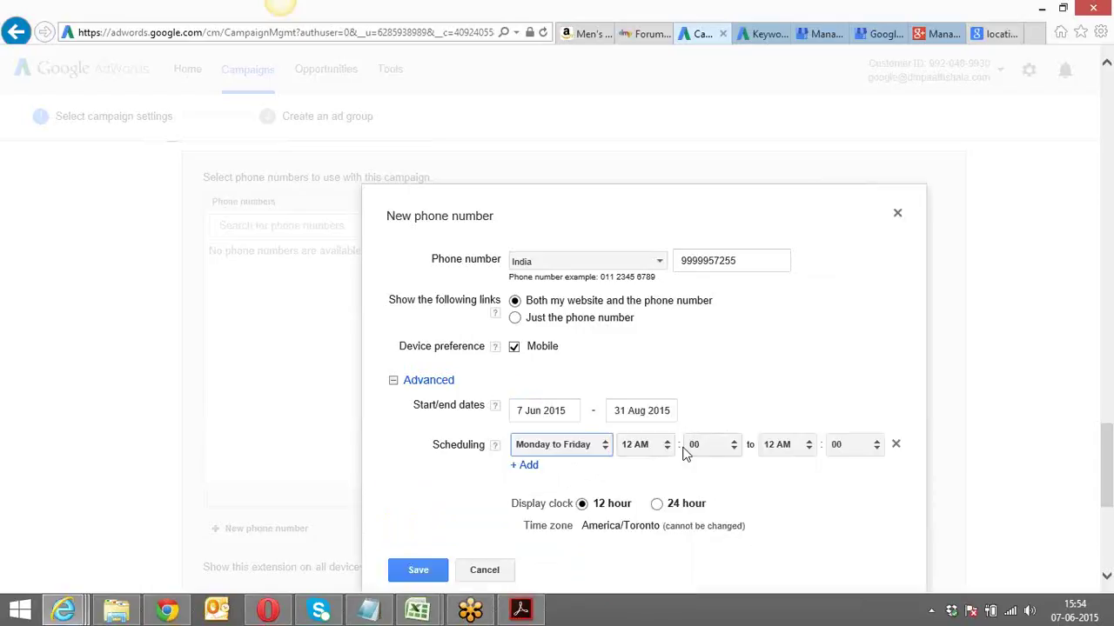
click(662, 447)
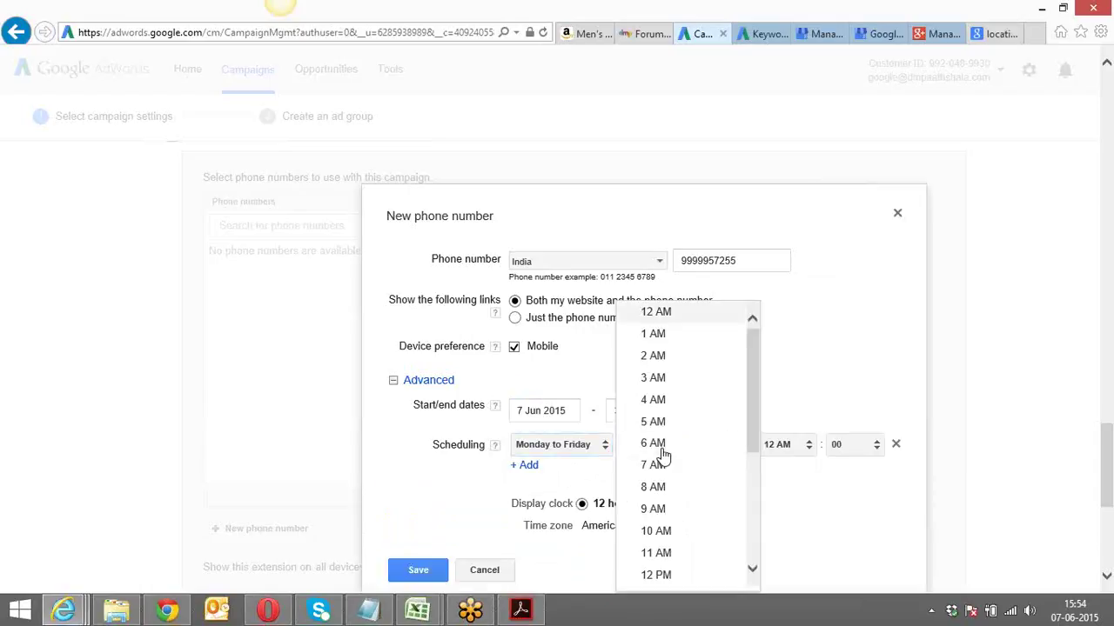
click(685, 574)
click(809, 449)
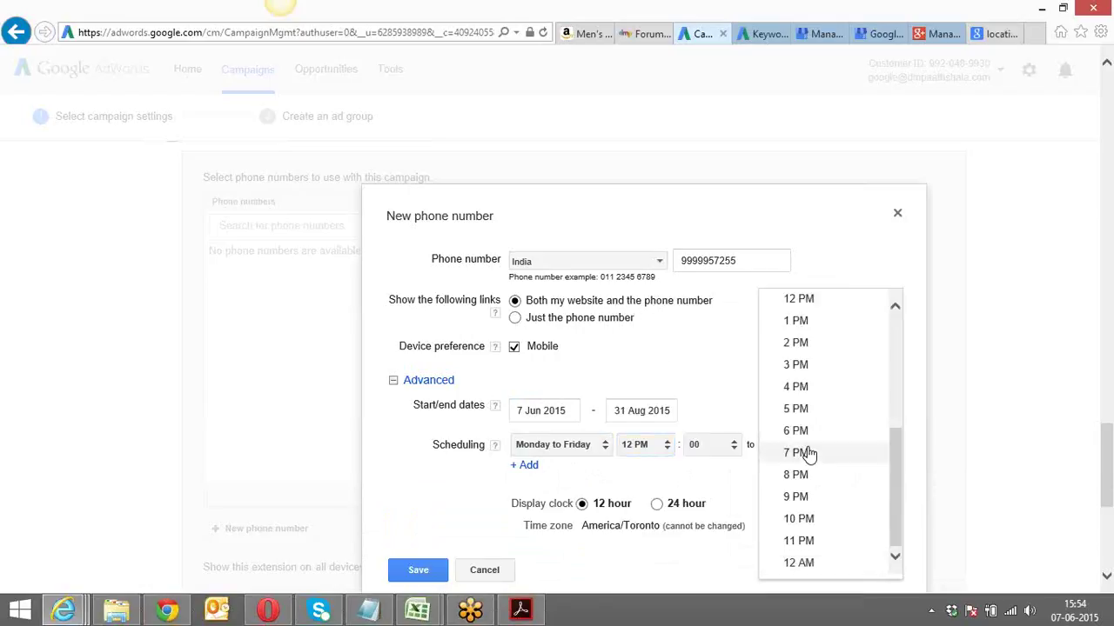
click(812, 520)
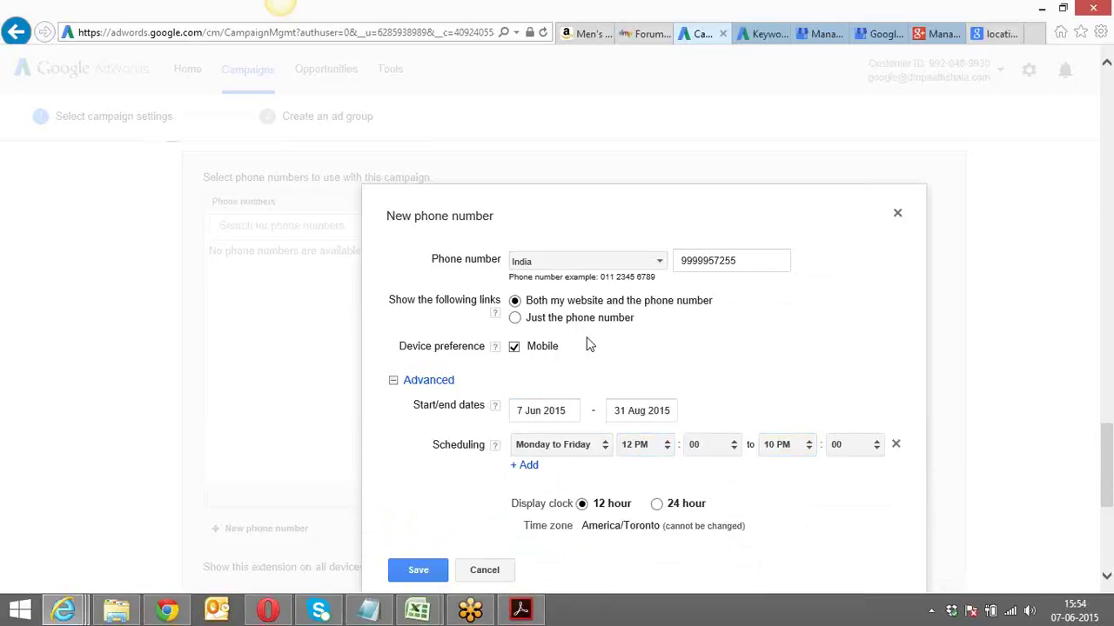
click(414, 573)
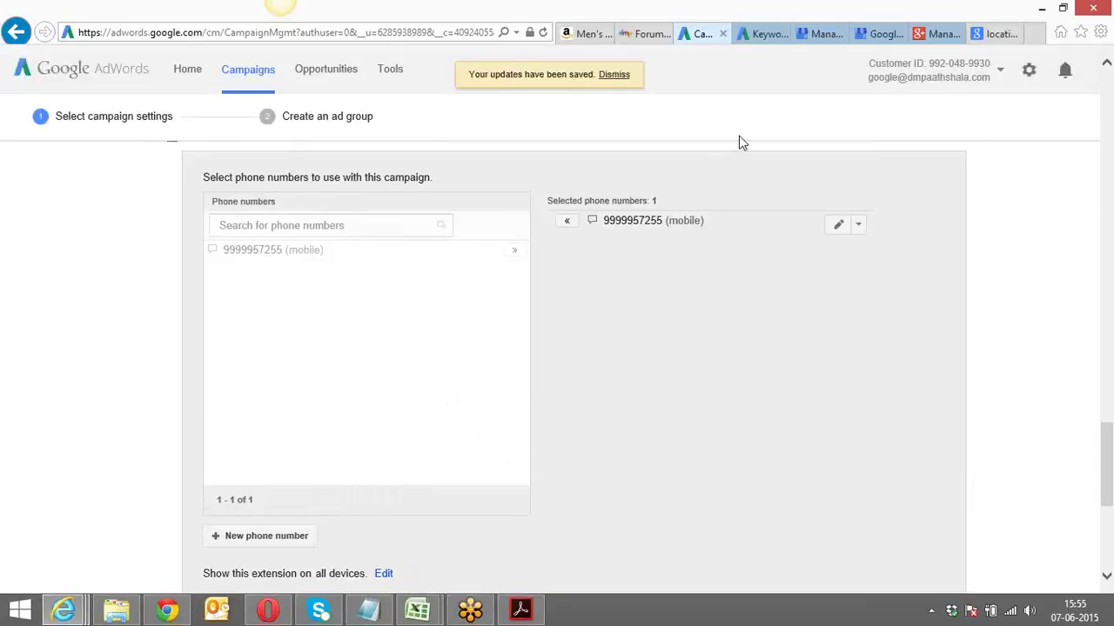
Step: Change the Google image search query from location extension to "call extension" to look for call extension examples
click(990, 35)
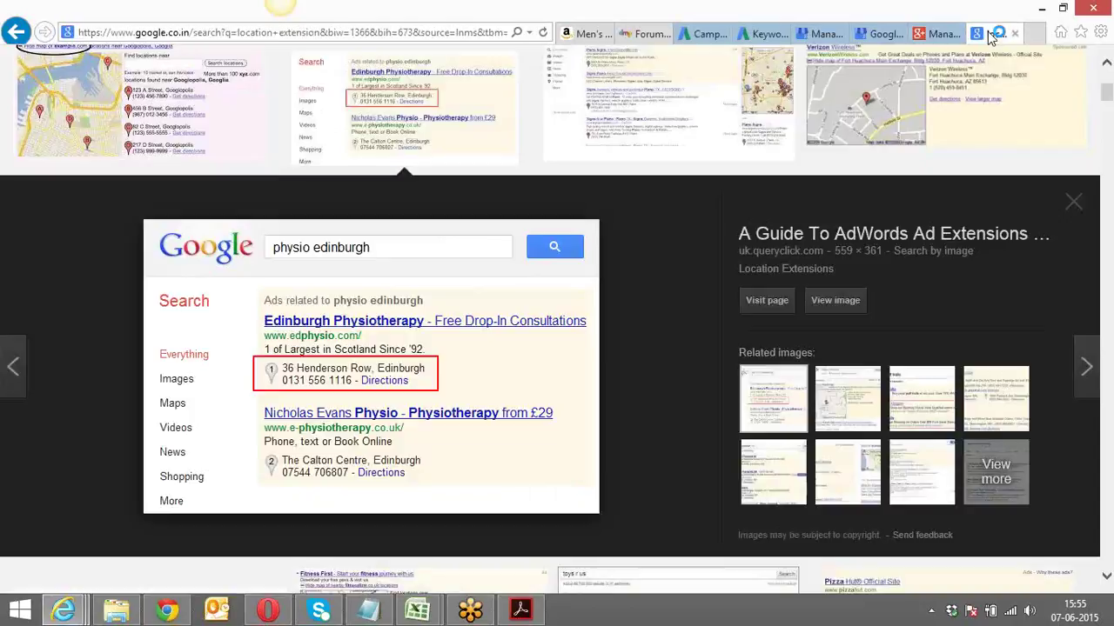
drag(1107, 109, 1107, 82)
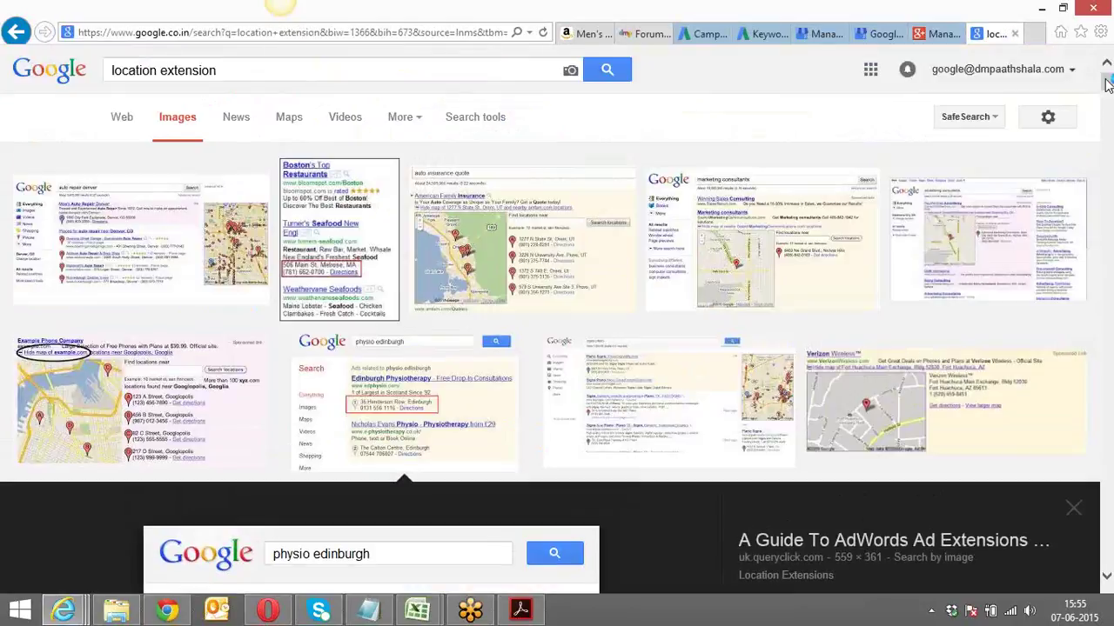
click(245, 73)
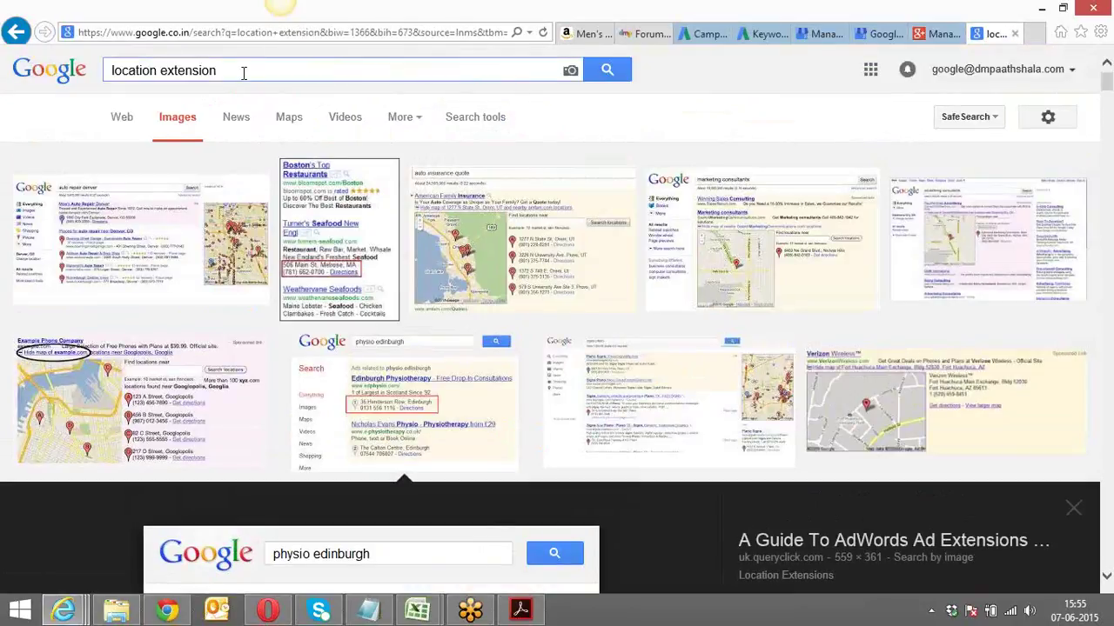
drag(158, 70, 101, 73)
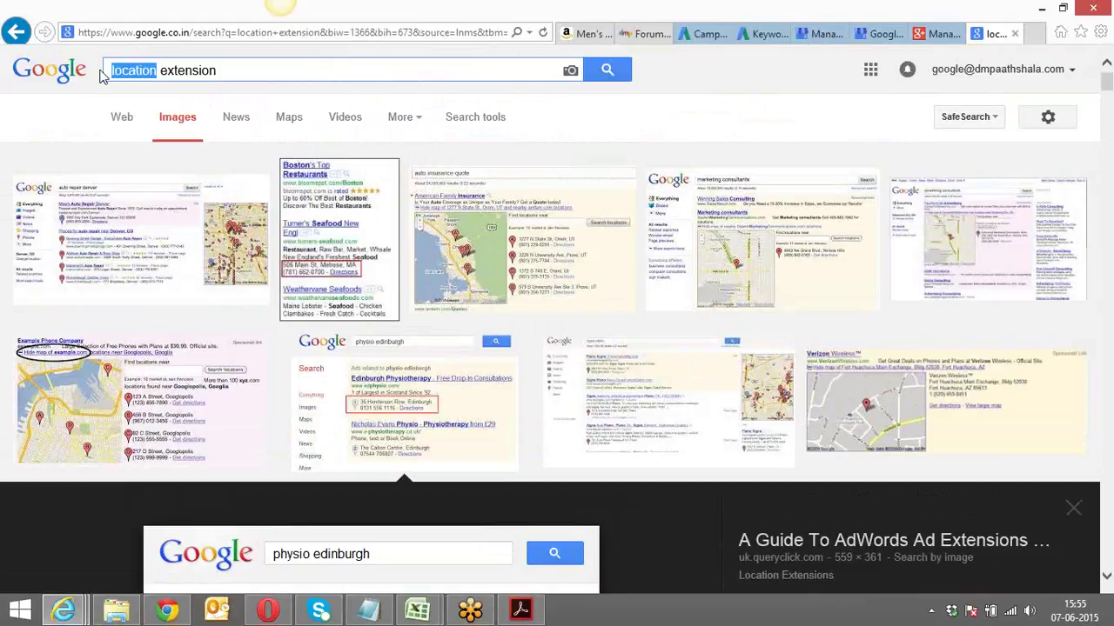
text(call)
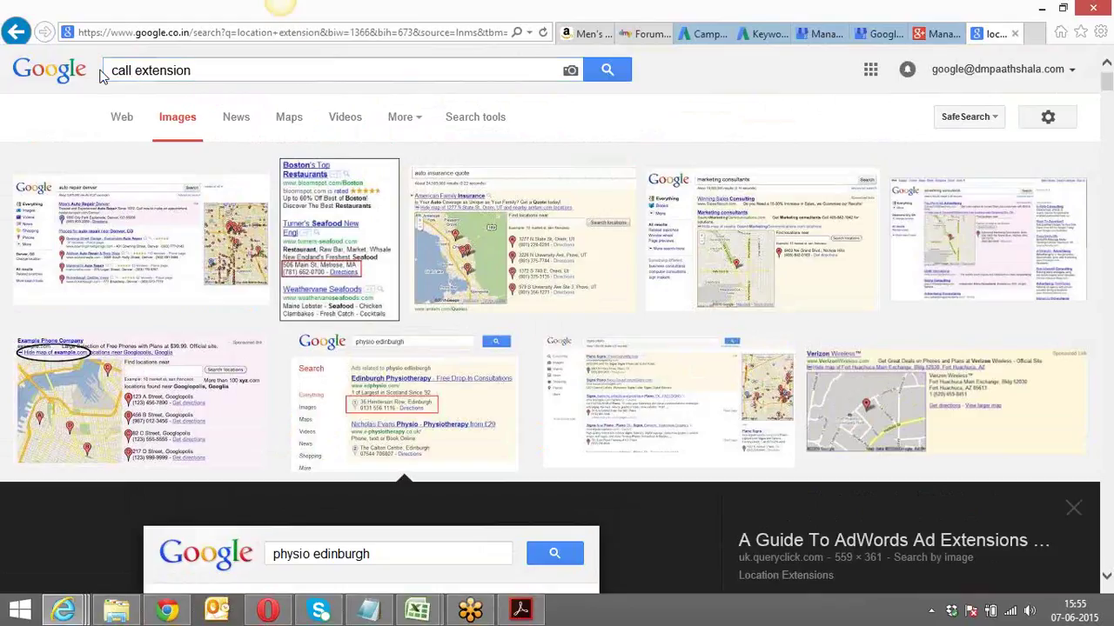
Step: Search Google Images for "call extension" and view the Buscot Travel Agency and palo alto plumber ad examples
key(Return)
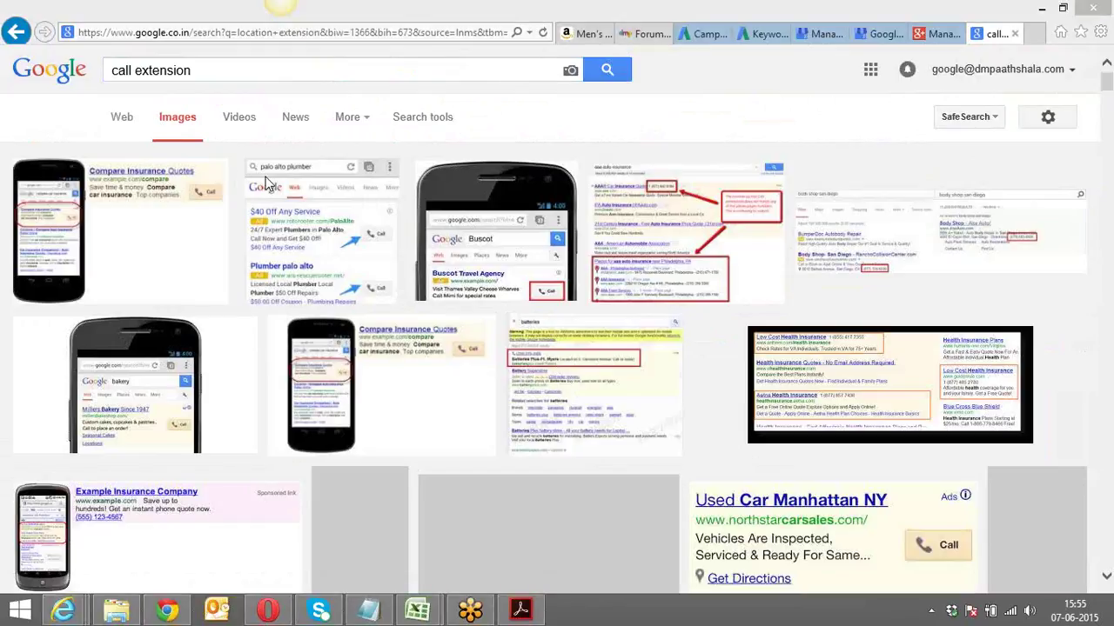
click(472, 249)
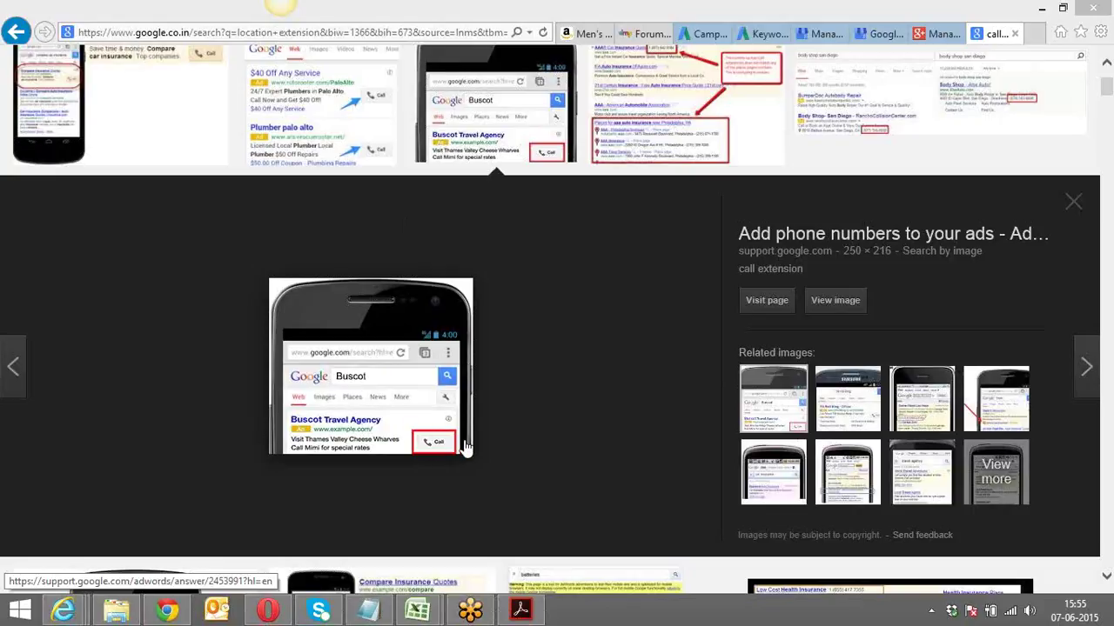
click(348, 124)
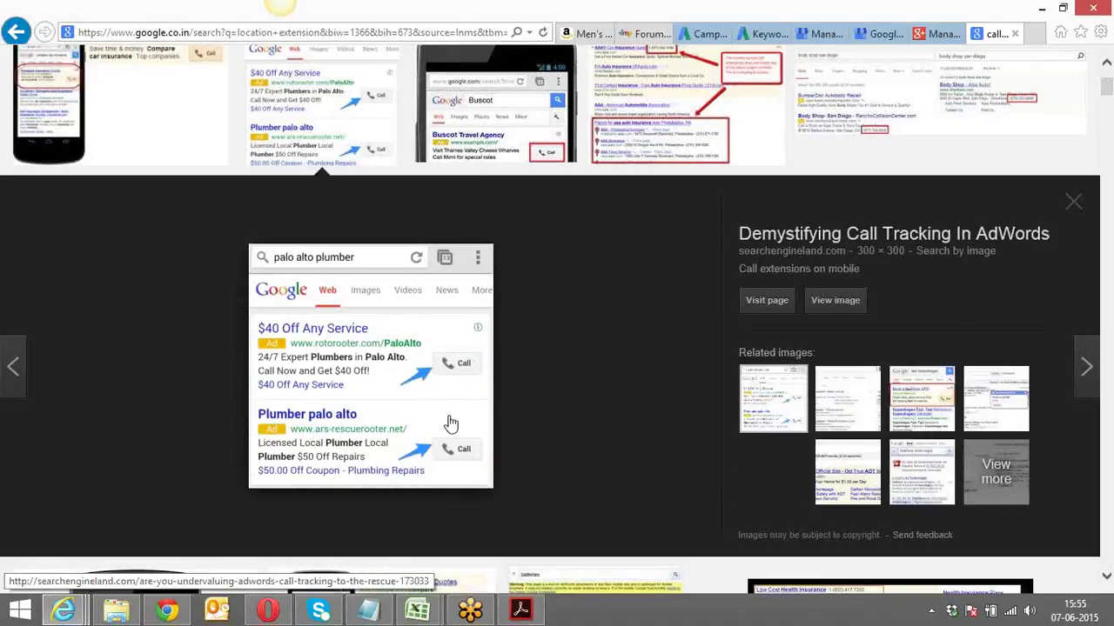
drag(1105, 83, 1107, 105)
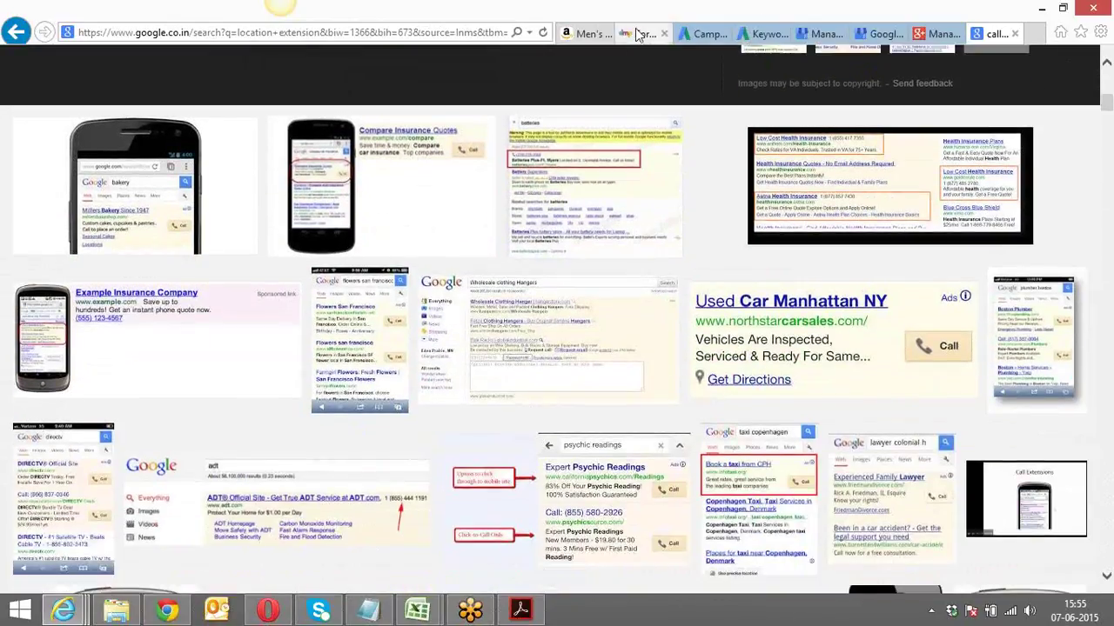
Step: Return to the AdWords campaign settings and review the location, sitelink and call extension sections
click(696, 34)
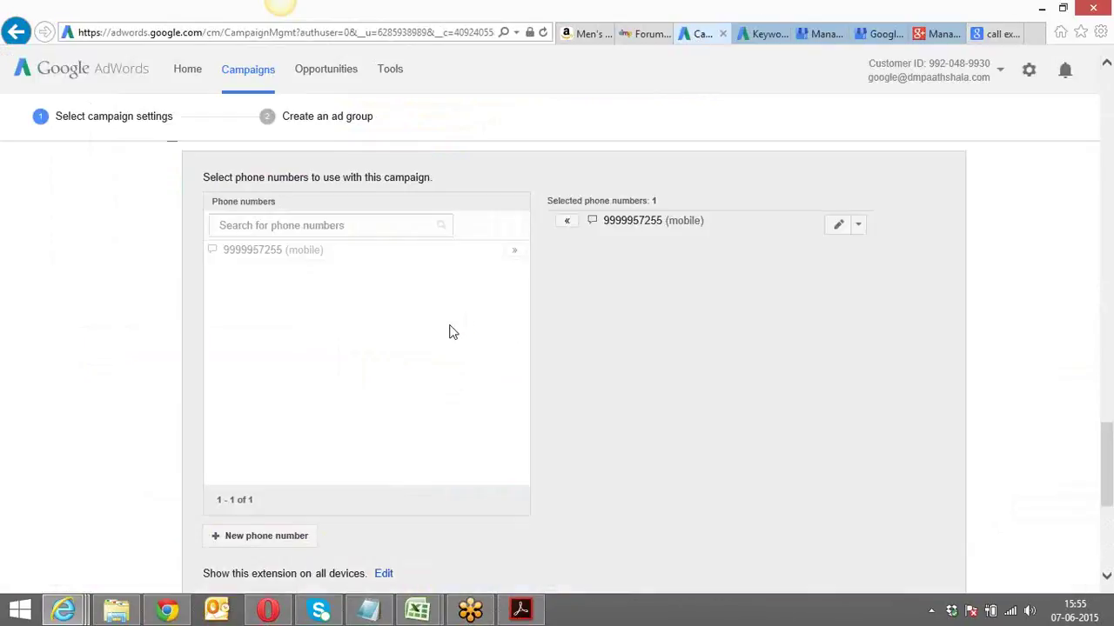
scroll(142, 335, up, 7)
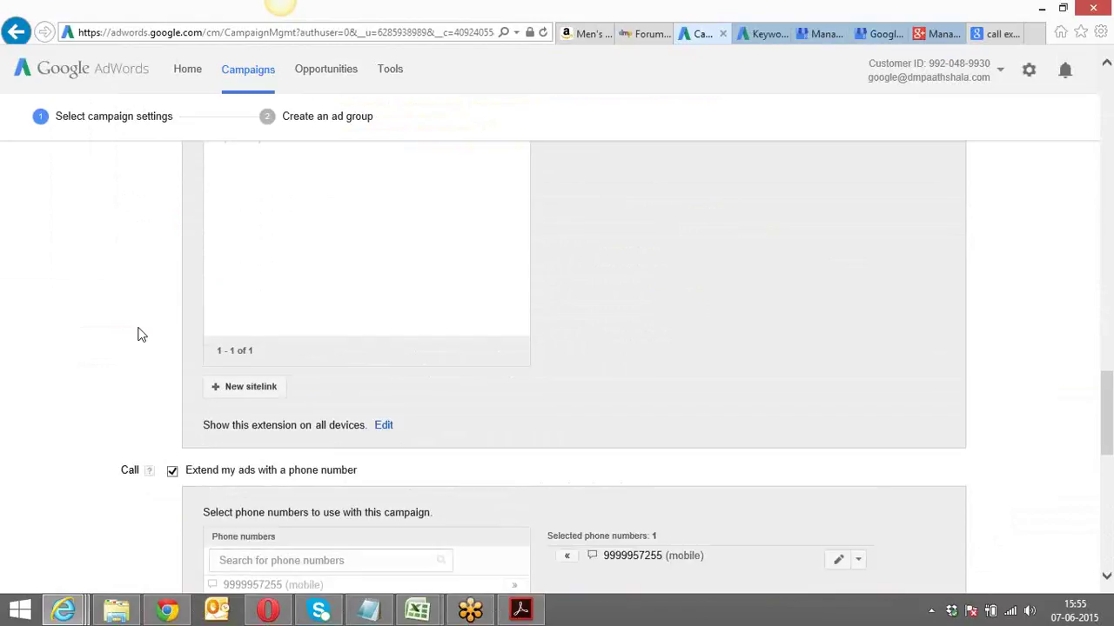
scroll(142, 335, up, 6)
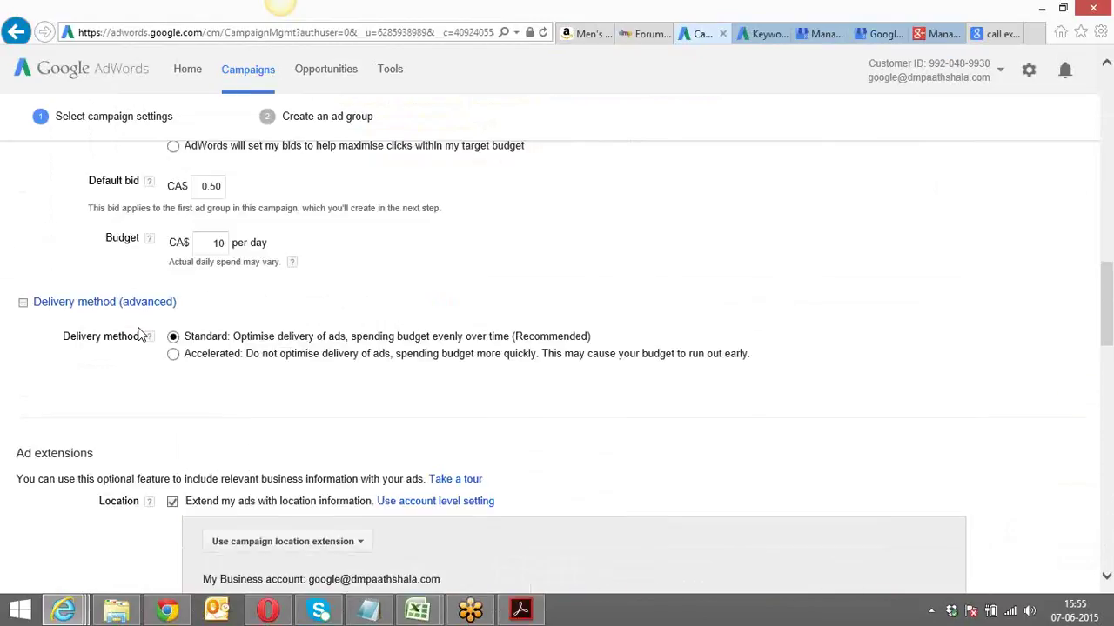
scroll(139, 334, down, 5)
scroll(141, 335, up, 3)
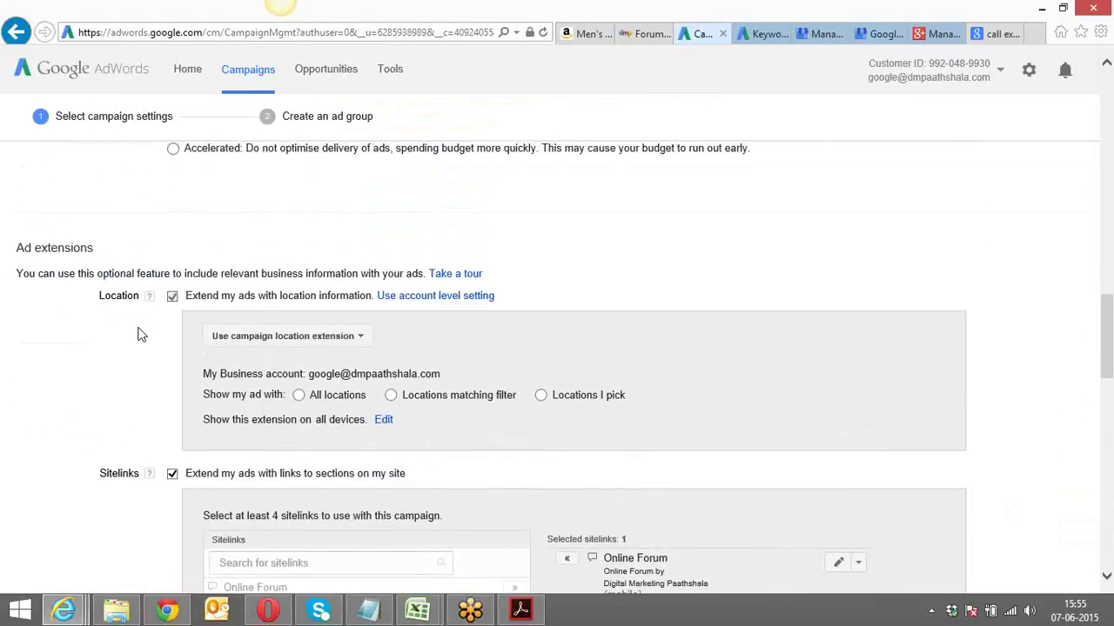
scroll(142, 335, down, 2)
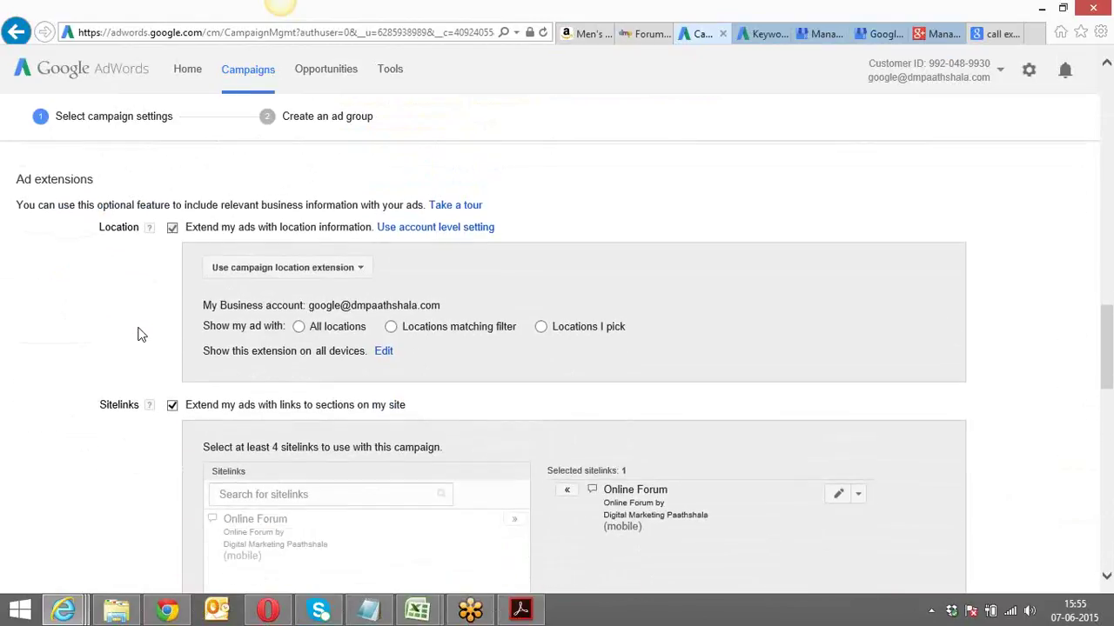
scroll(142, 335, down, 5)
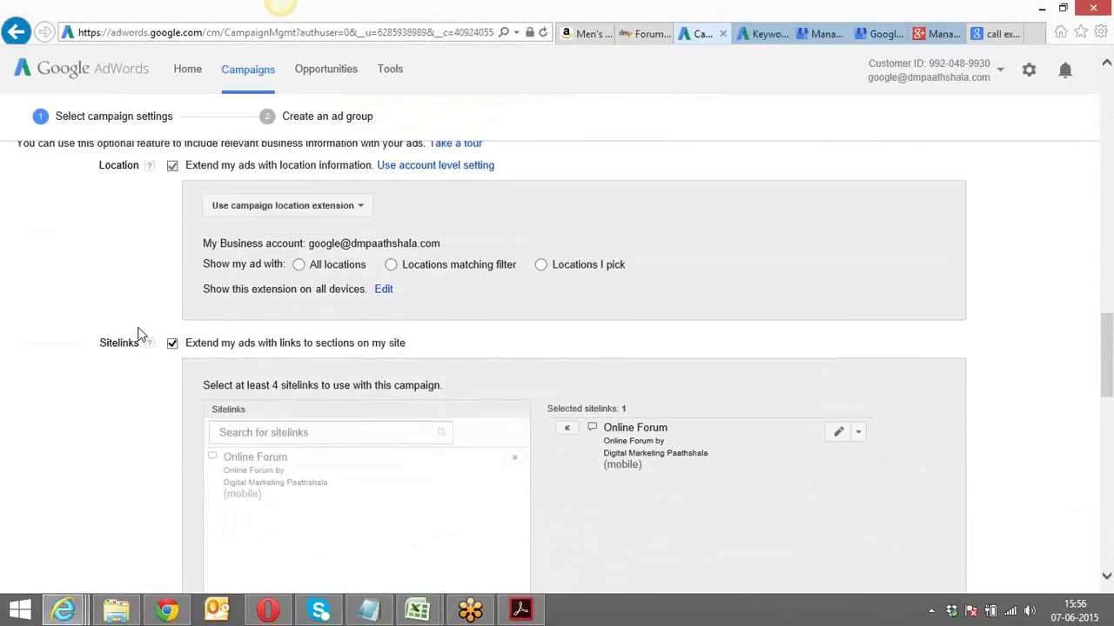
scroll(142, 334, down, 5)
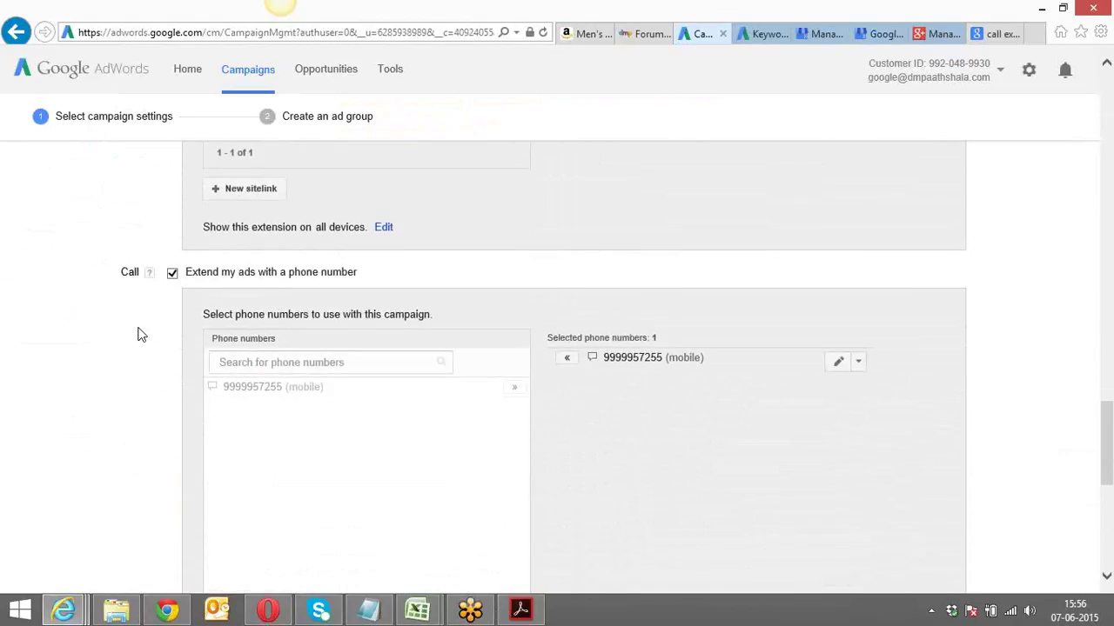
scroll(142, 335, down, 2)
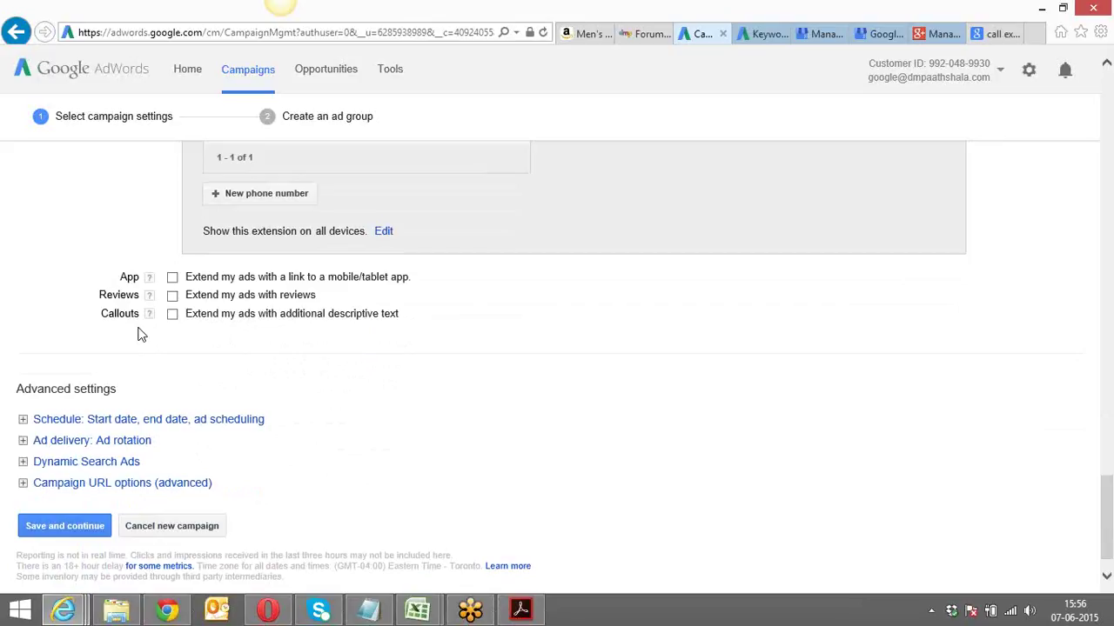
Step: Enable the app extension that adds a mobile/tablet app link to the campaign's ads
click(172, 277)
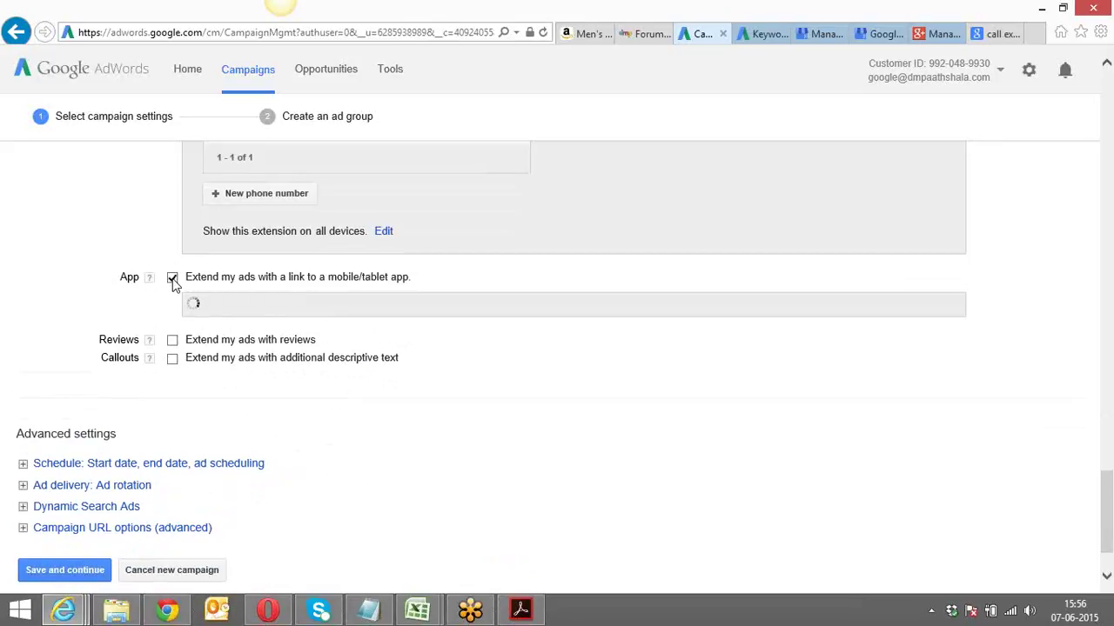
scroll(146, 355, down, 1)
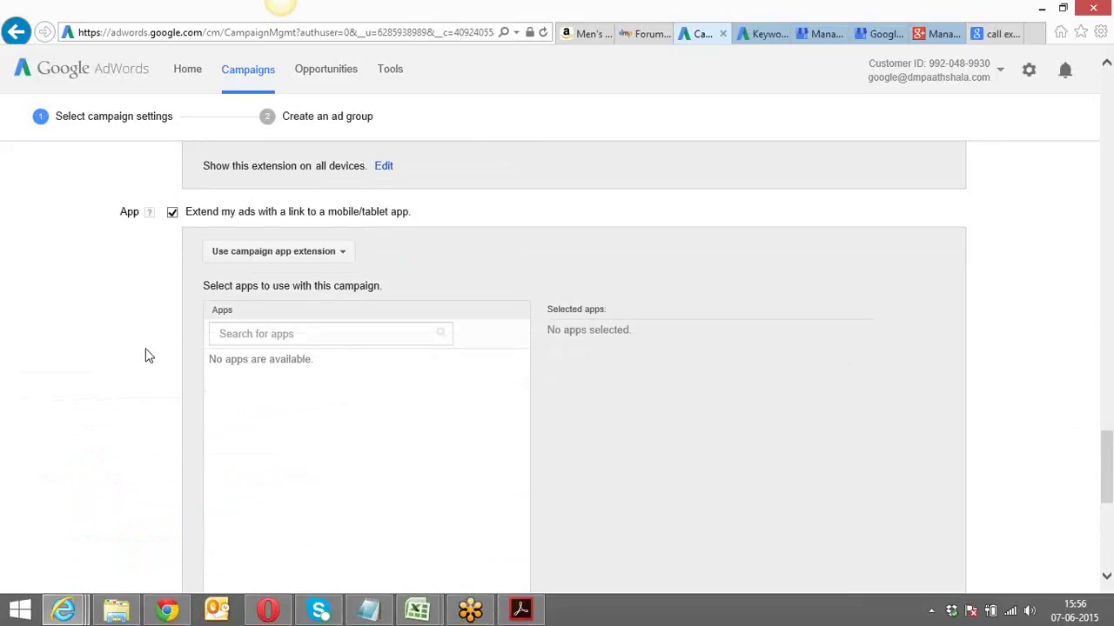
scroll(146, 355, down, 1)
scroll(146, 355, up, 2)
scroll(147, 355, down, 4)
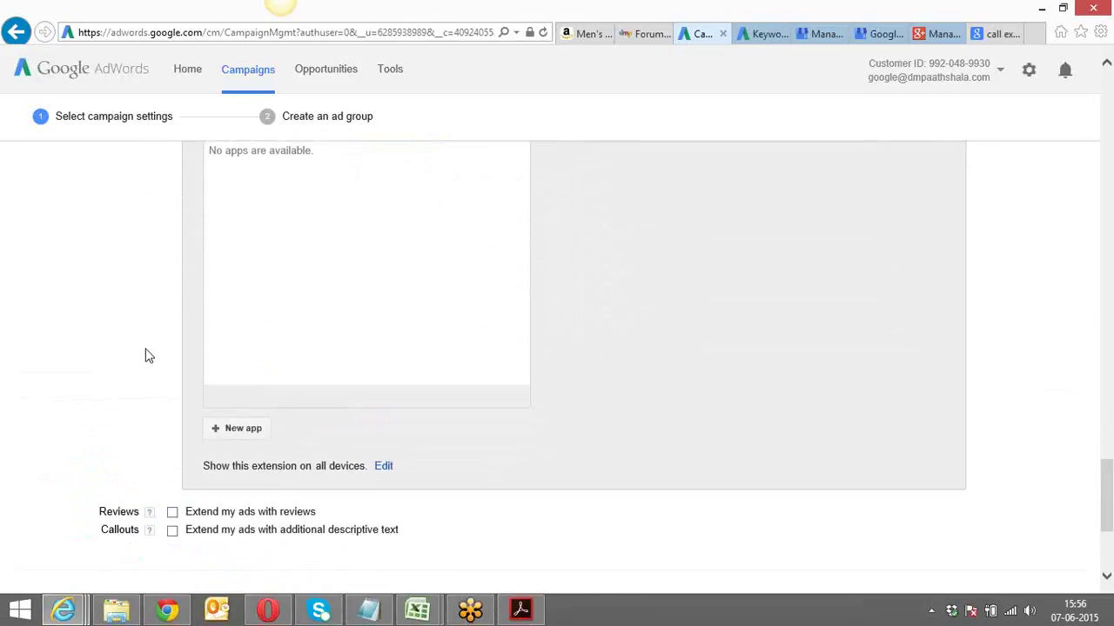
Step: Open the new app form and examine its Mobile OS choices, package name and link text fields
click(233, 430)
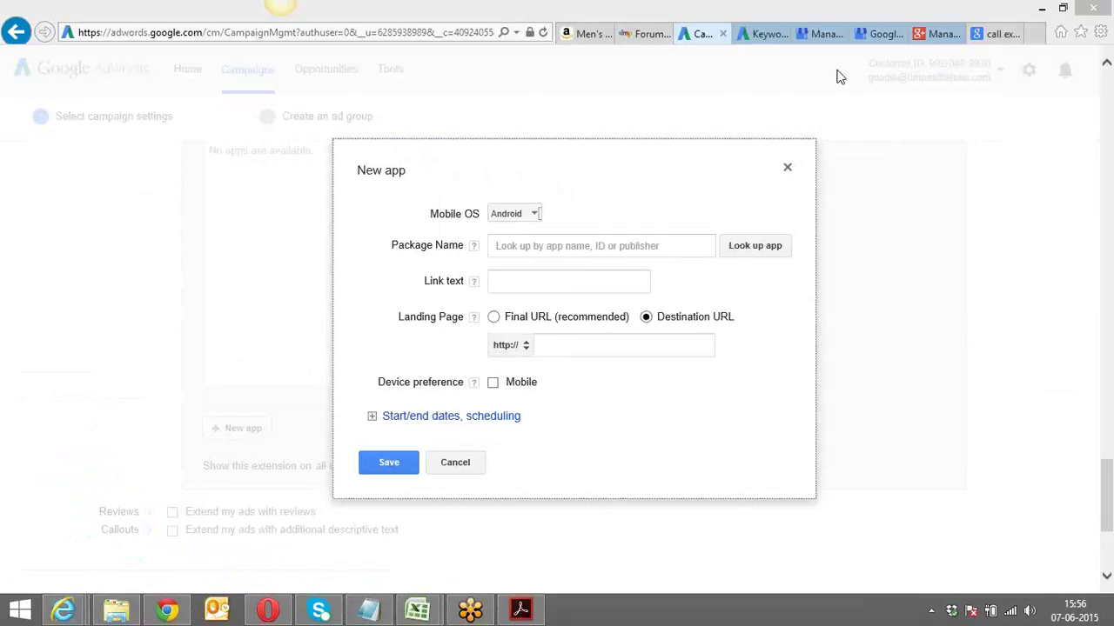
click(535, 218)
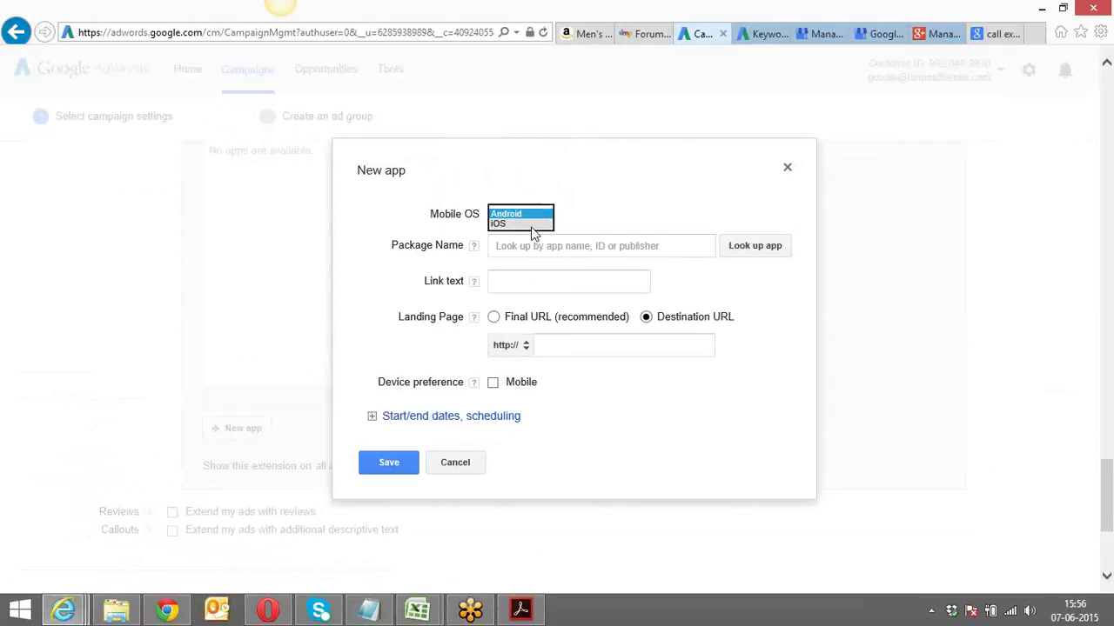
click(509, 250)
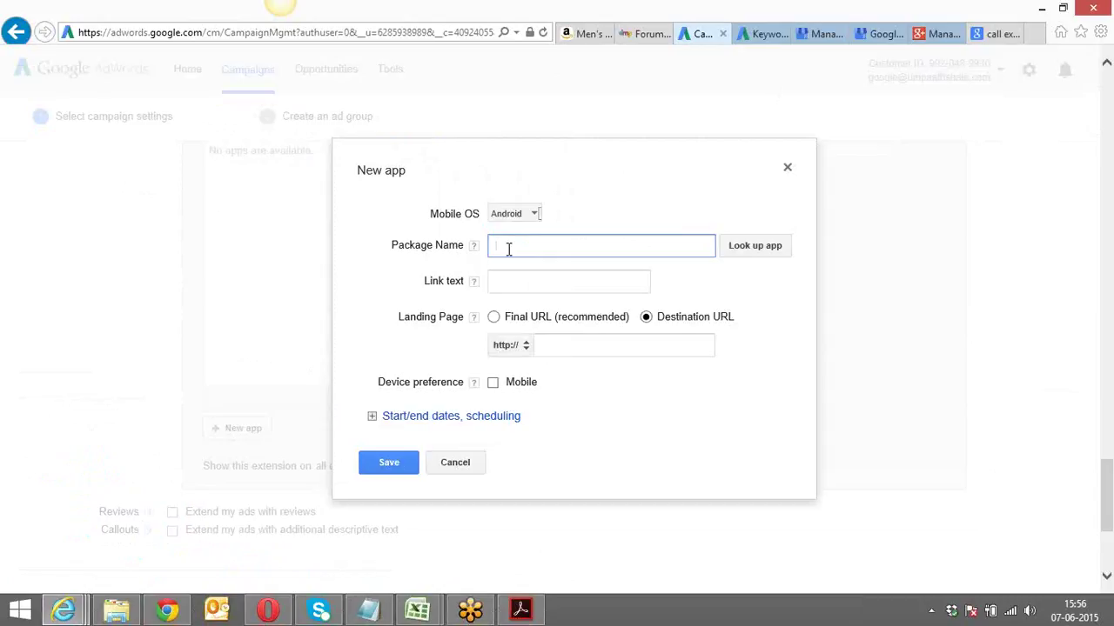
click(516, 285)
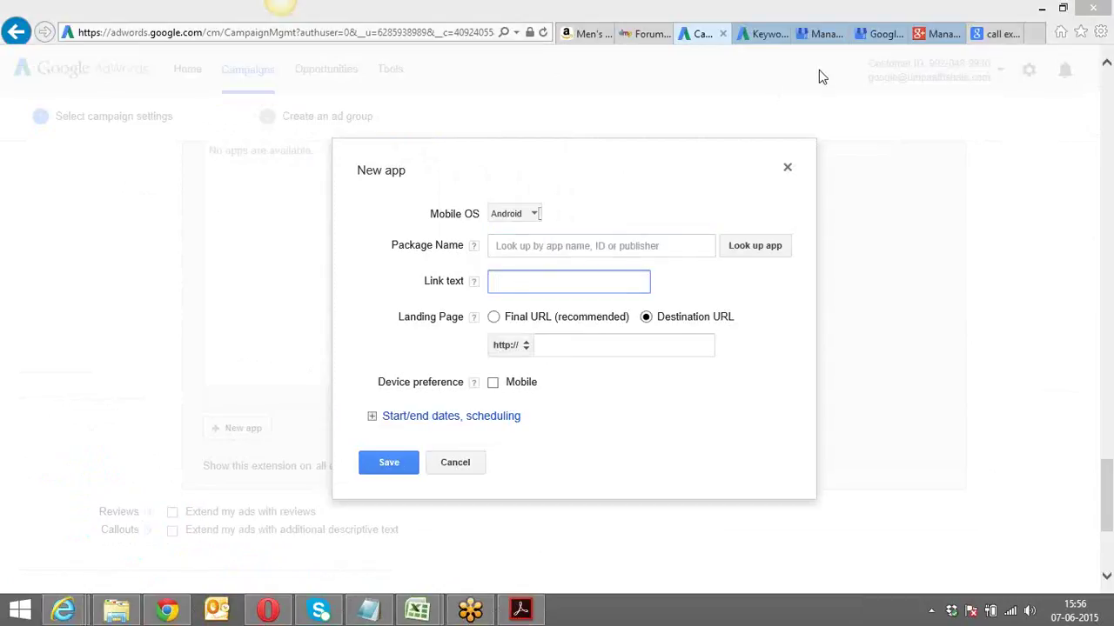
Step: Search Google Images for "app extension" and view the Amazon ad example with the mobile app link
click(997, 34)
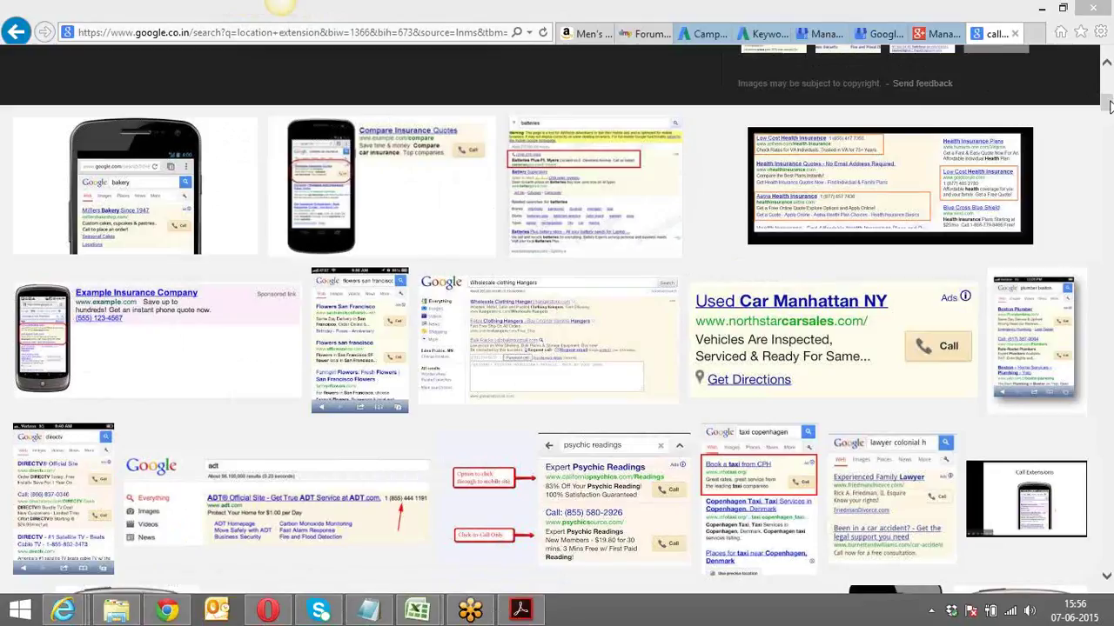
scroll(1108, 106, up, 5)
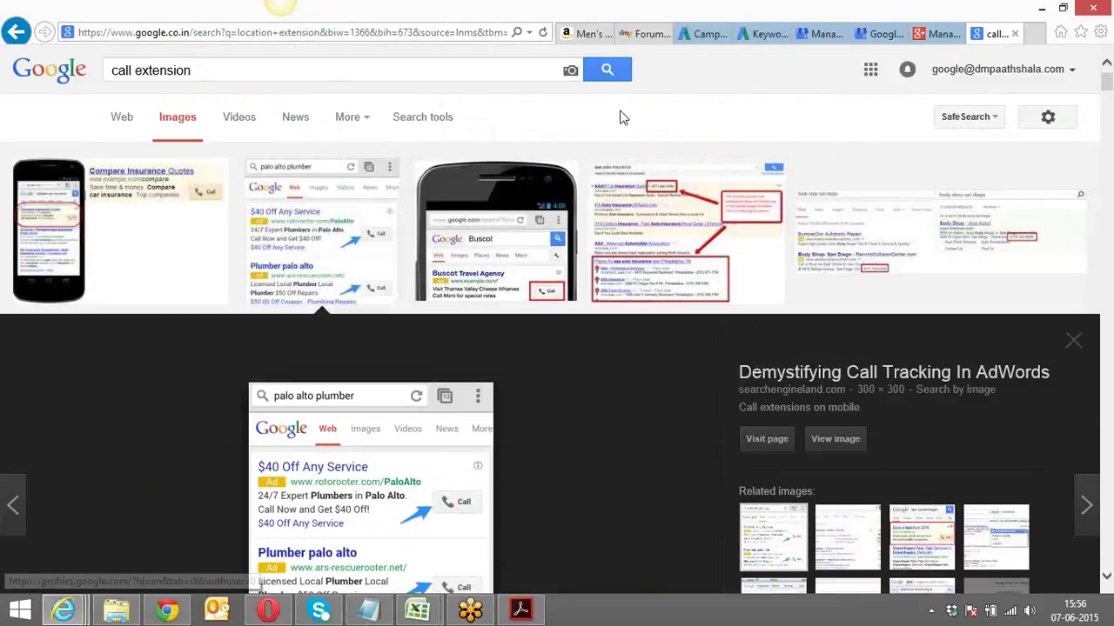
click(286, 72)
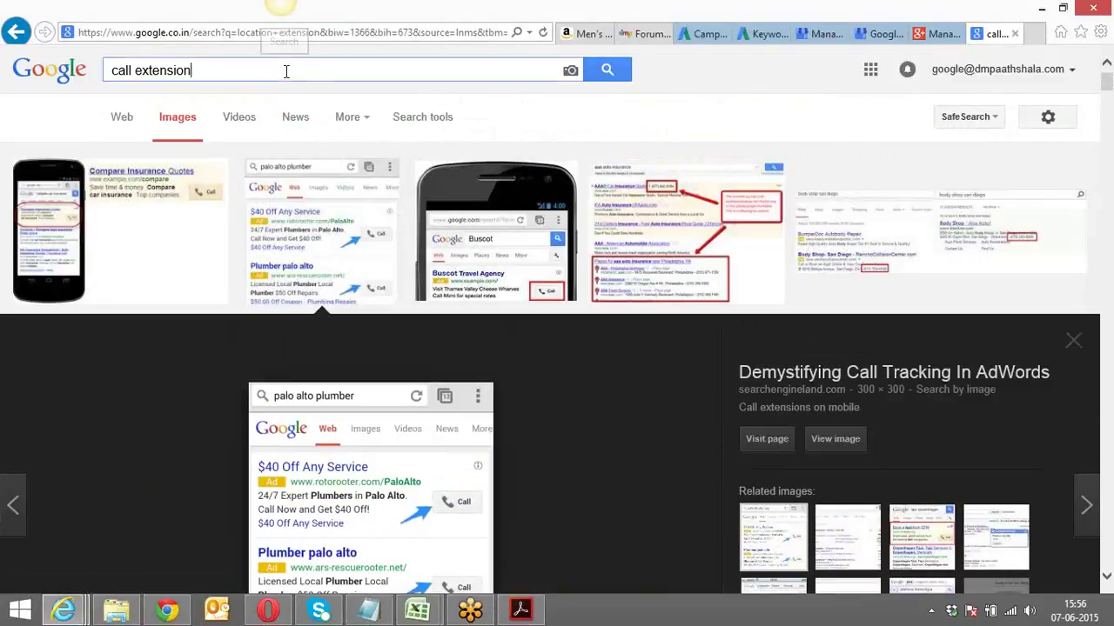
key(ctrl+a)
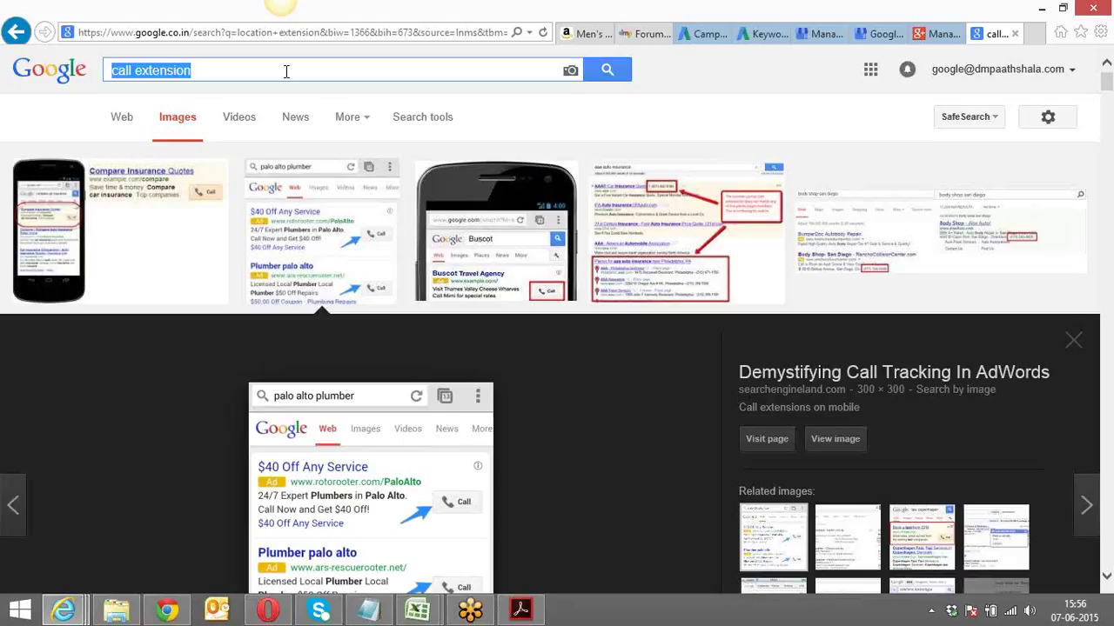
text(app )
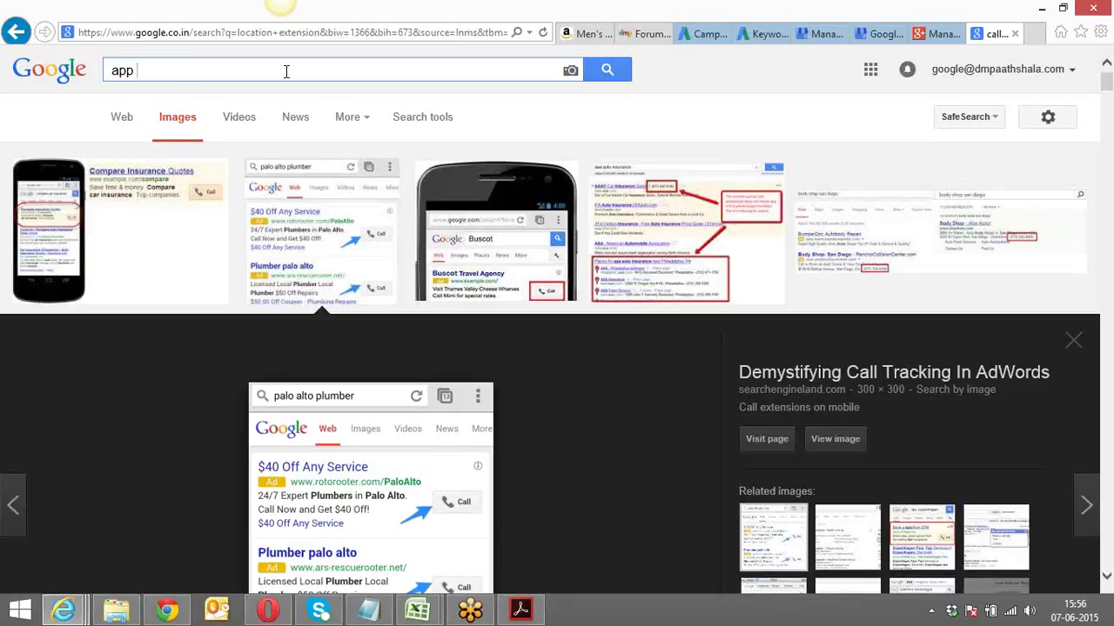
text(extension)
key(Return)
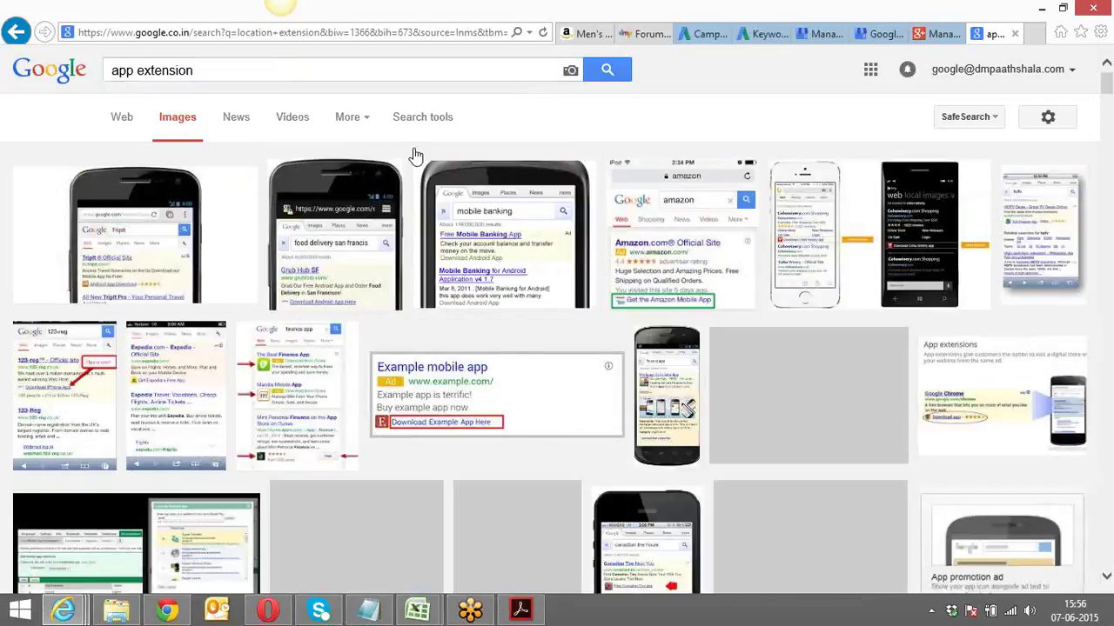
click(658, 265)
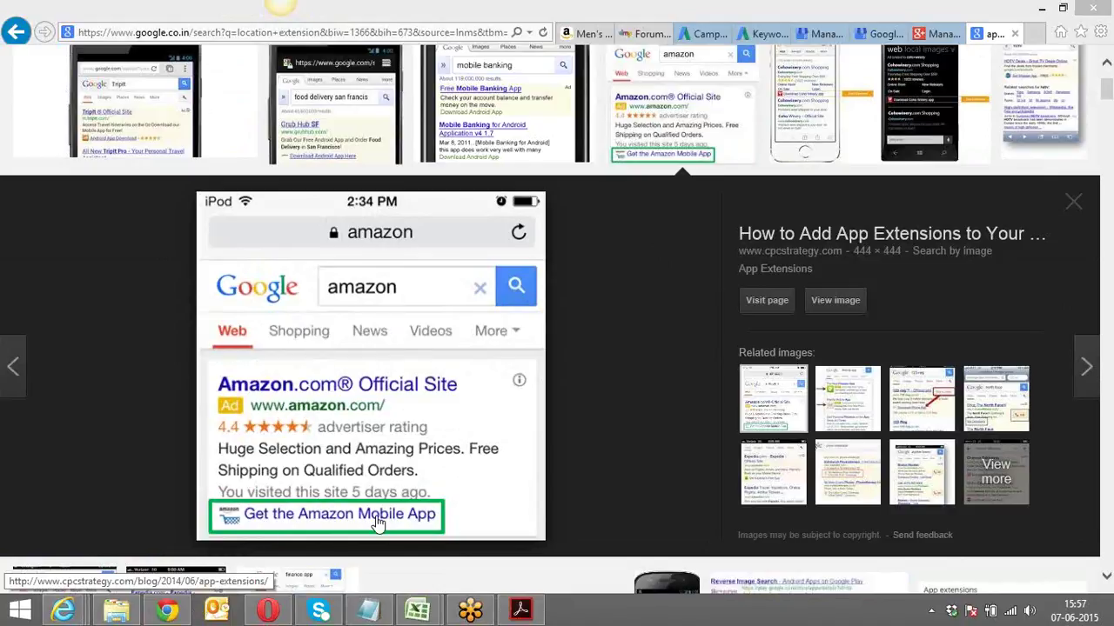
Step: Discard the new app entry in the AdWords campaign settings and enable the review extension
click(701, 34)
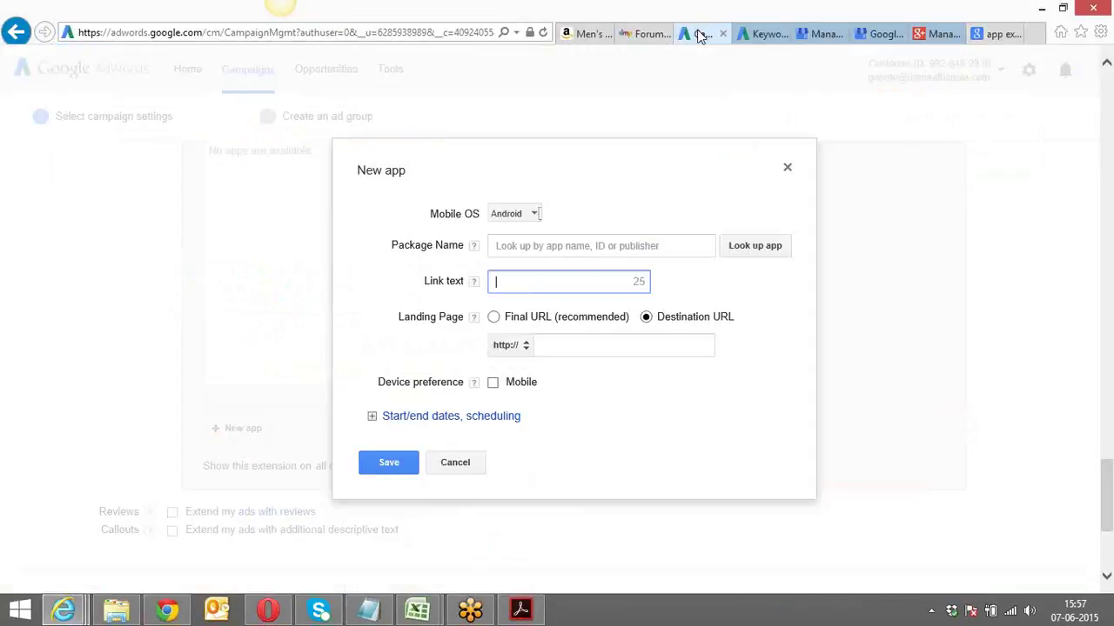
click(454, 468)
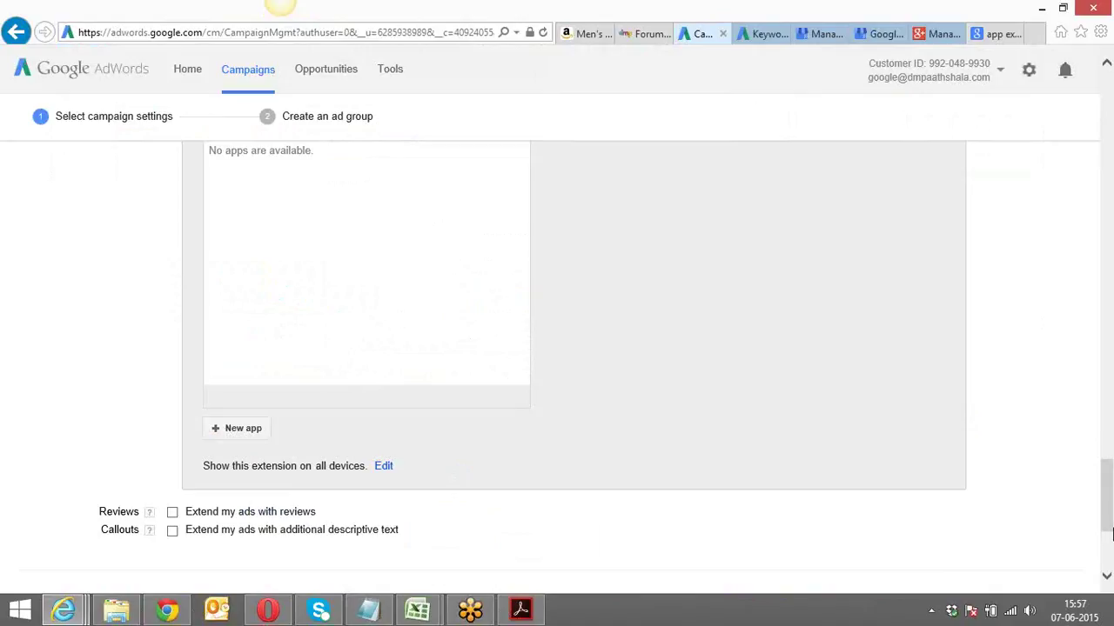
drag(1110, 483, 1110, 521)
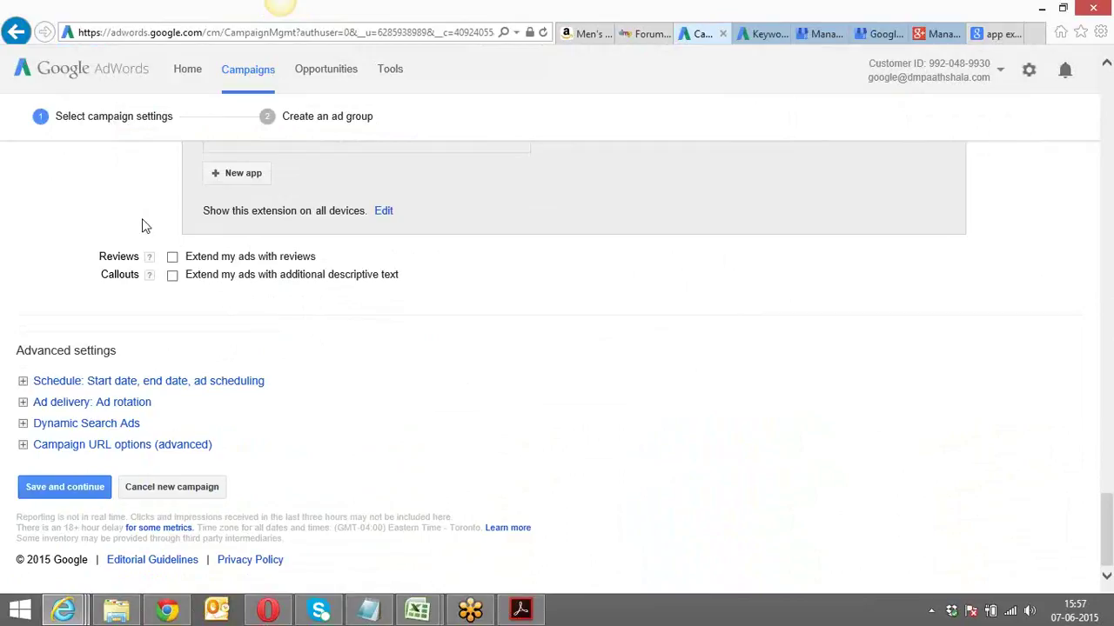
scroll(146, 226, up, 5)
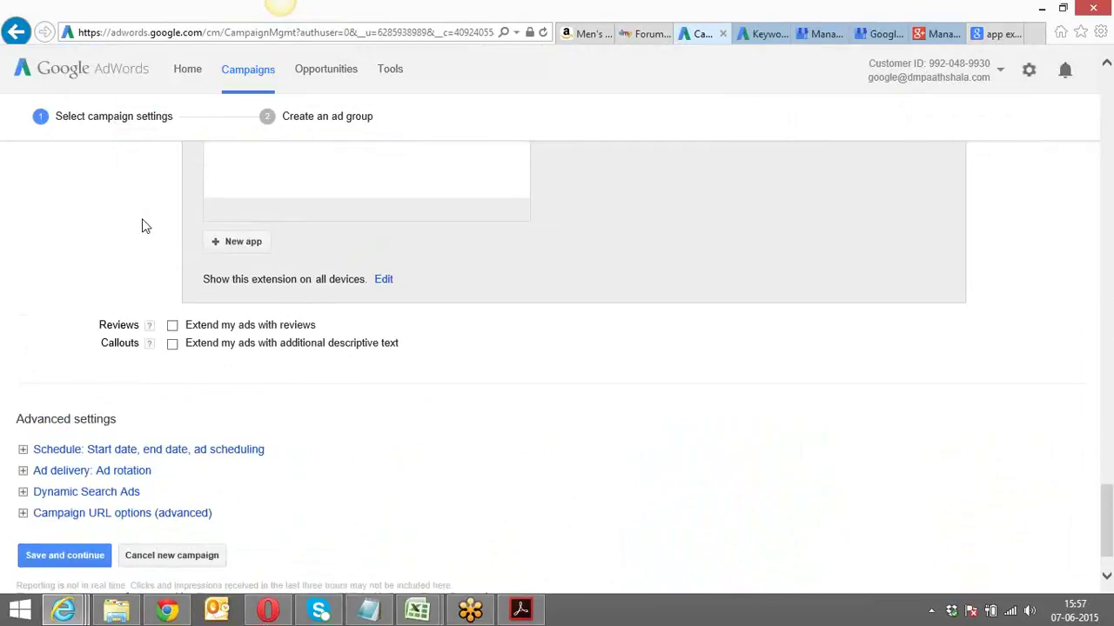
scroll(146, 226, down, 5)
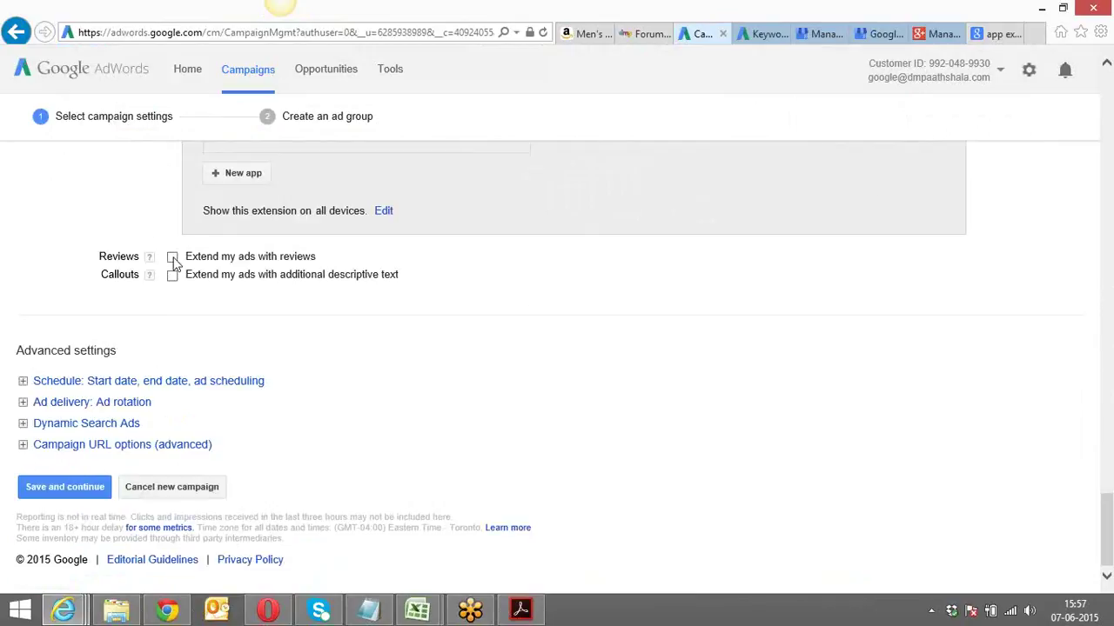
click(172, 257)
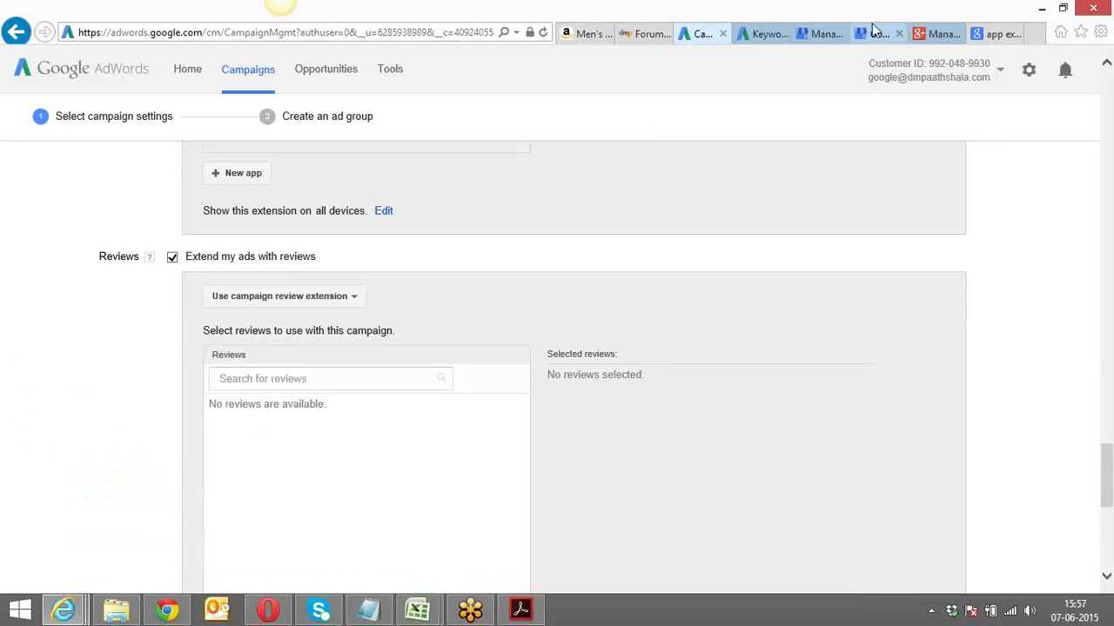
click(937, 35)
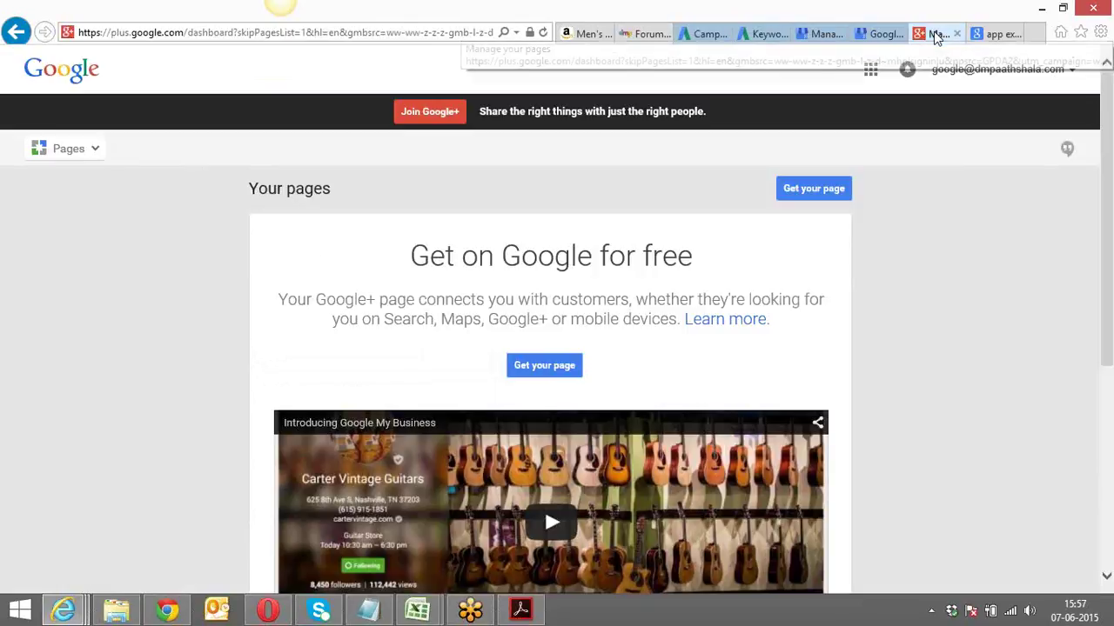
click(992, 34)
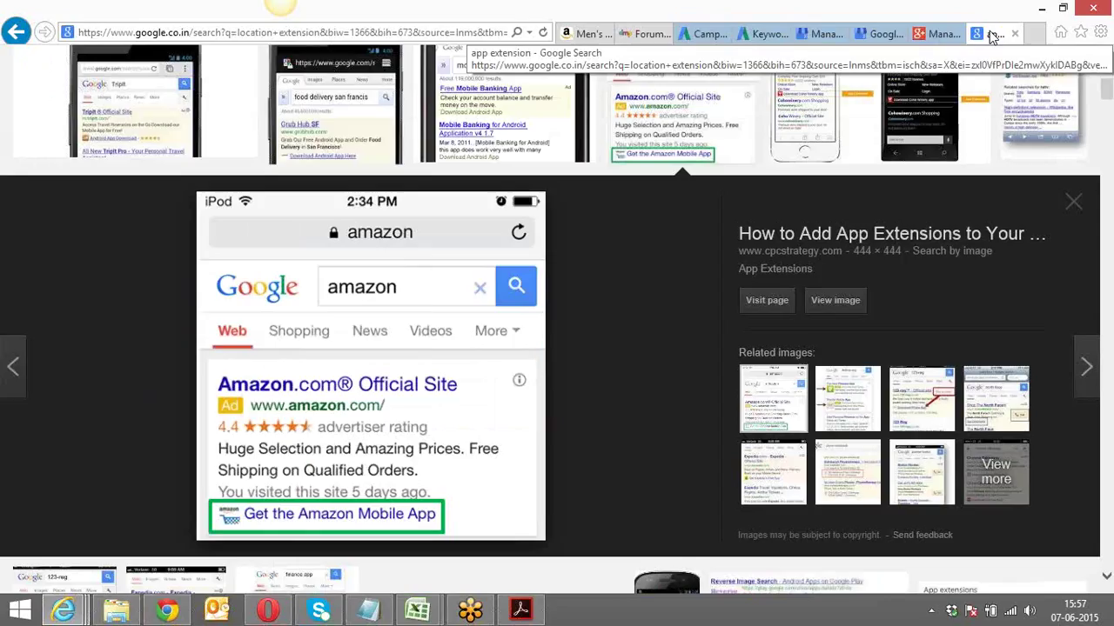
click(937, 34)
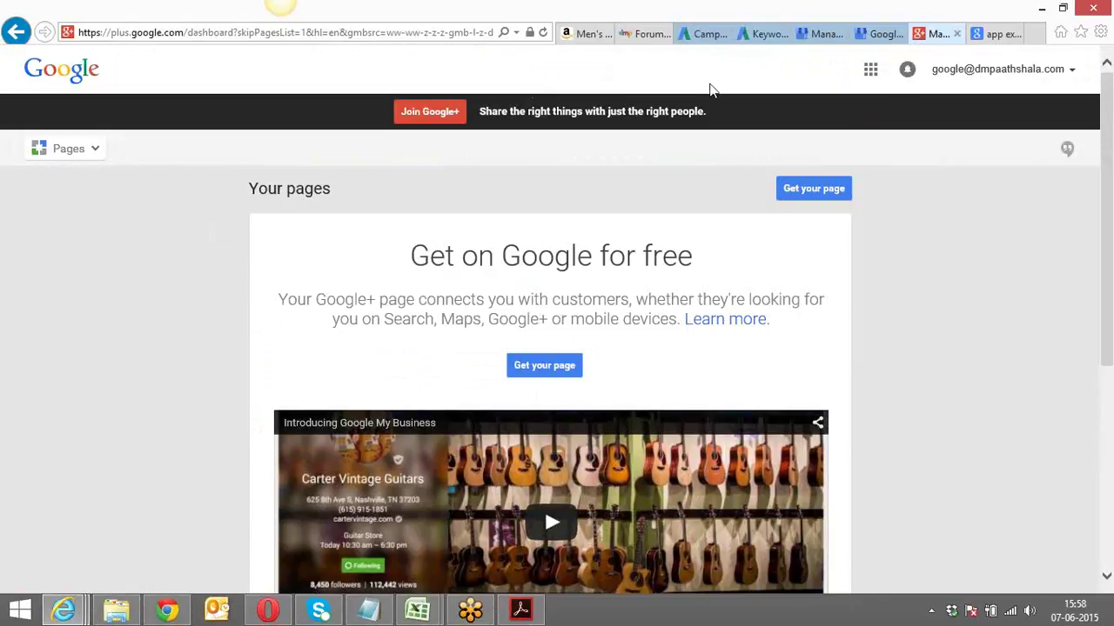
Step: Open a new browser tab and search the web for "digital marketing paathshala reviews"
click(980, 39)
click(1034, 33)
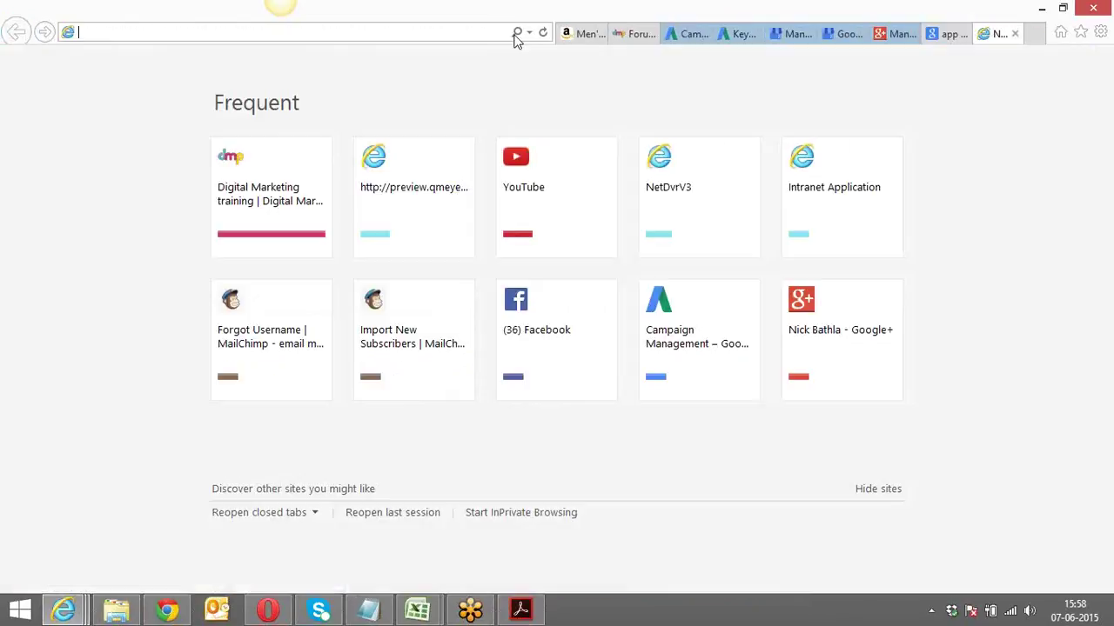
text(di)
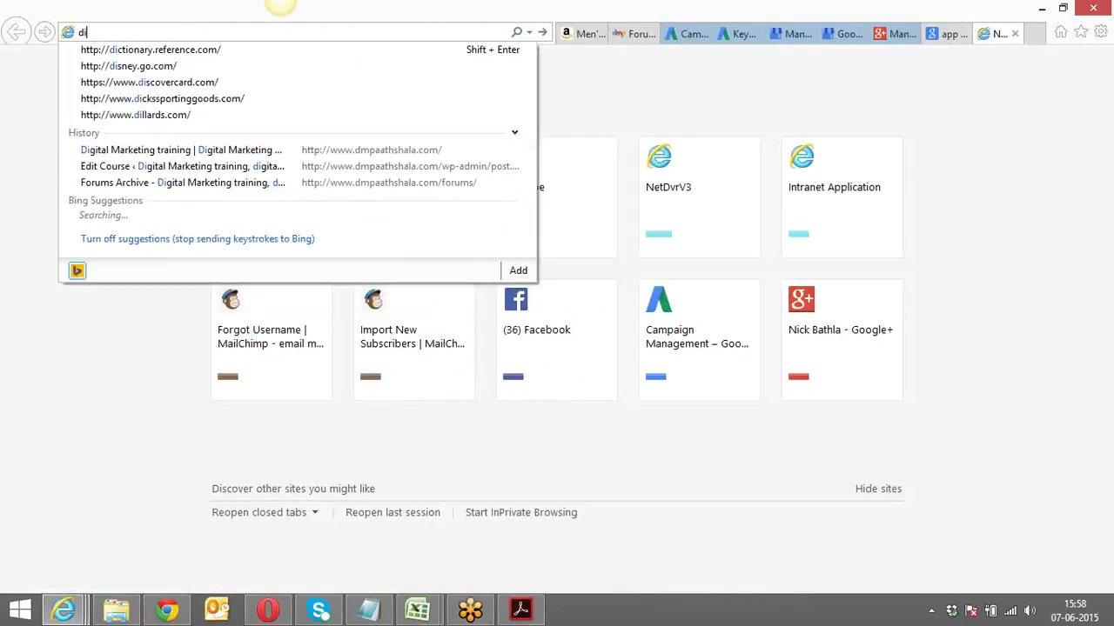
text(gital ma)
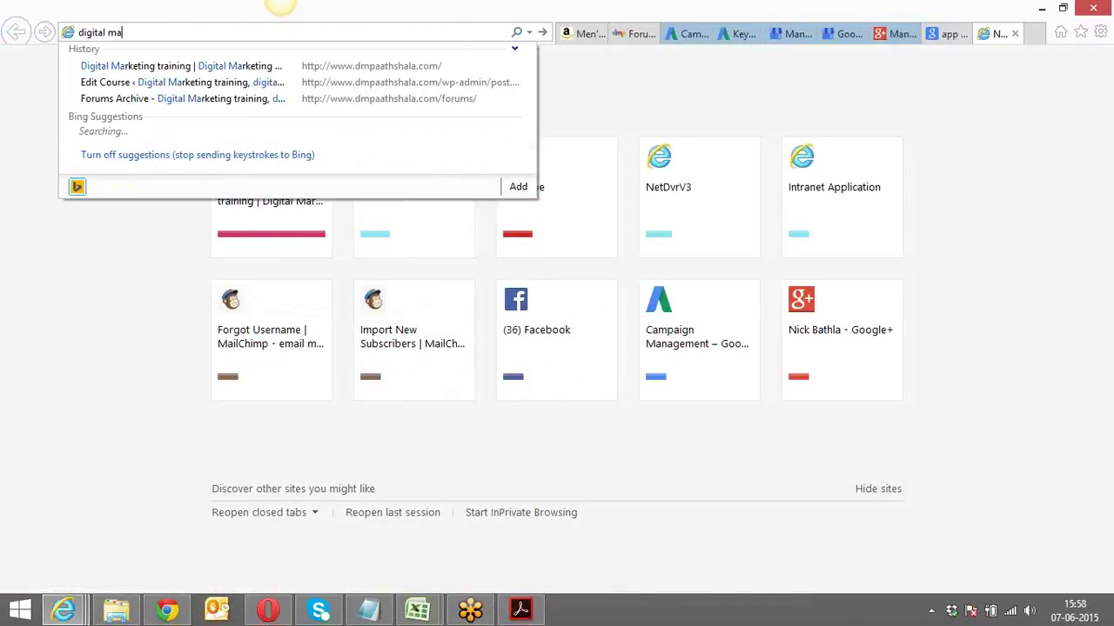
text(rke)
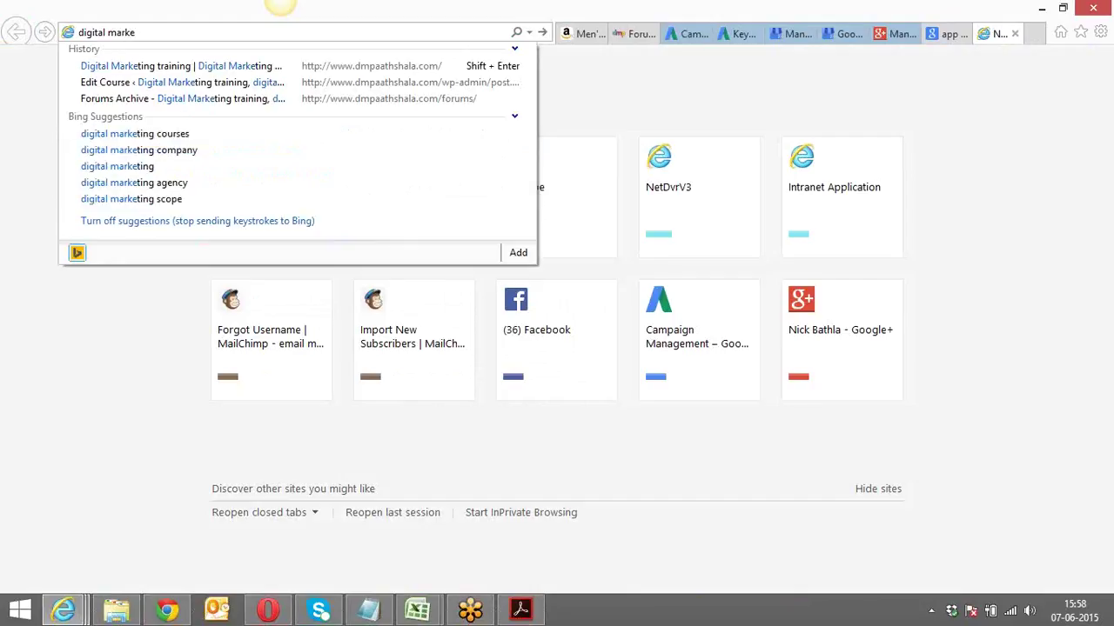
text(ting)
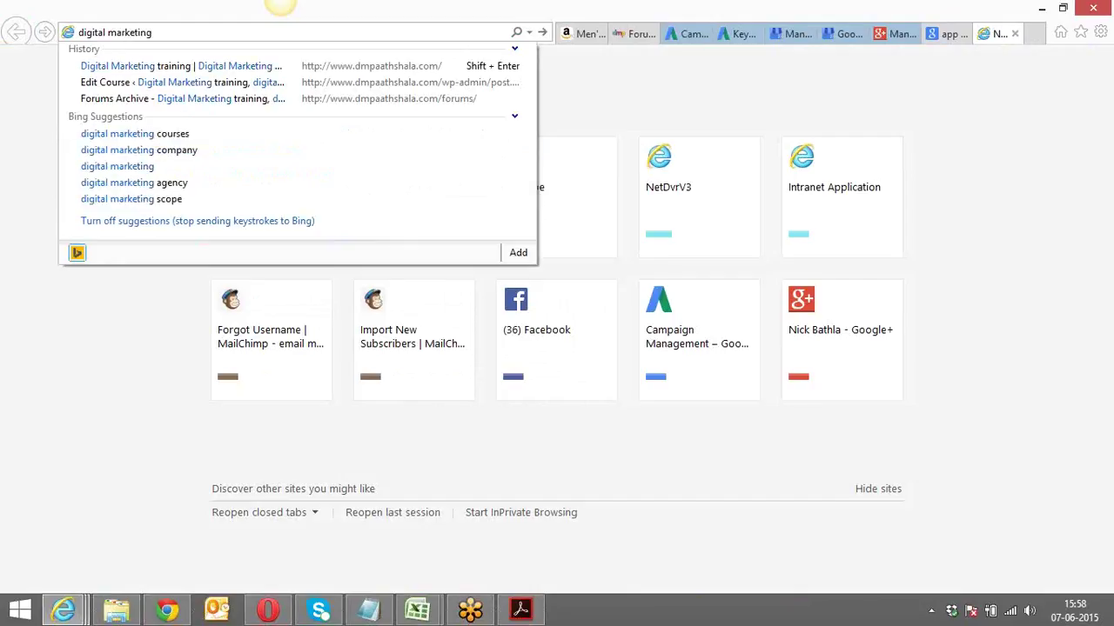
key(ctrl+a)
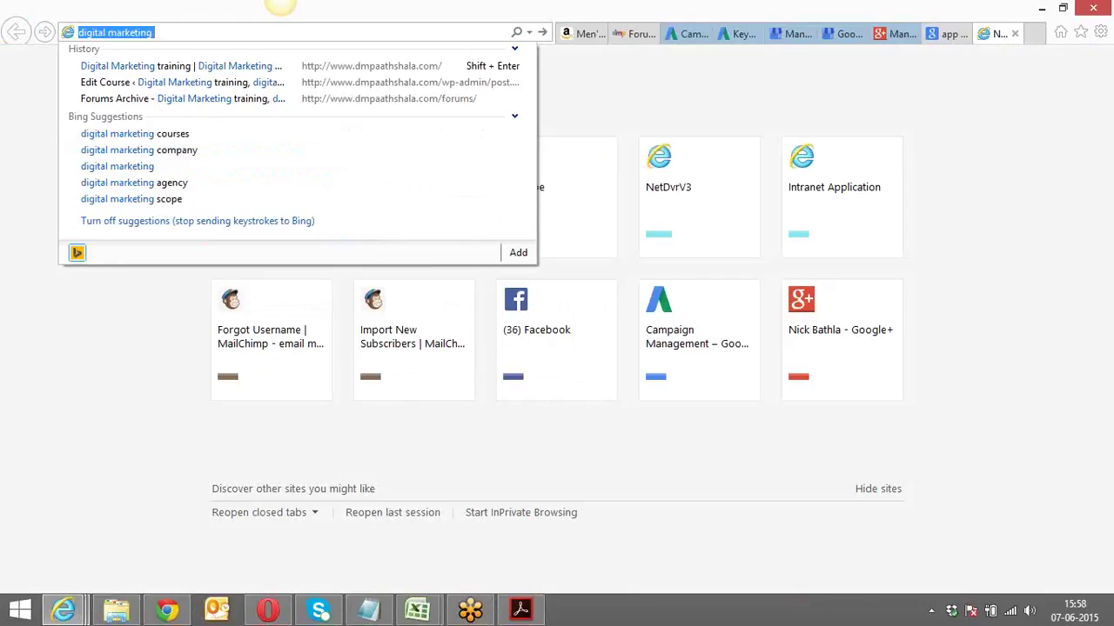
key(End)
text(p)
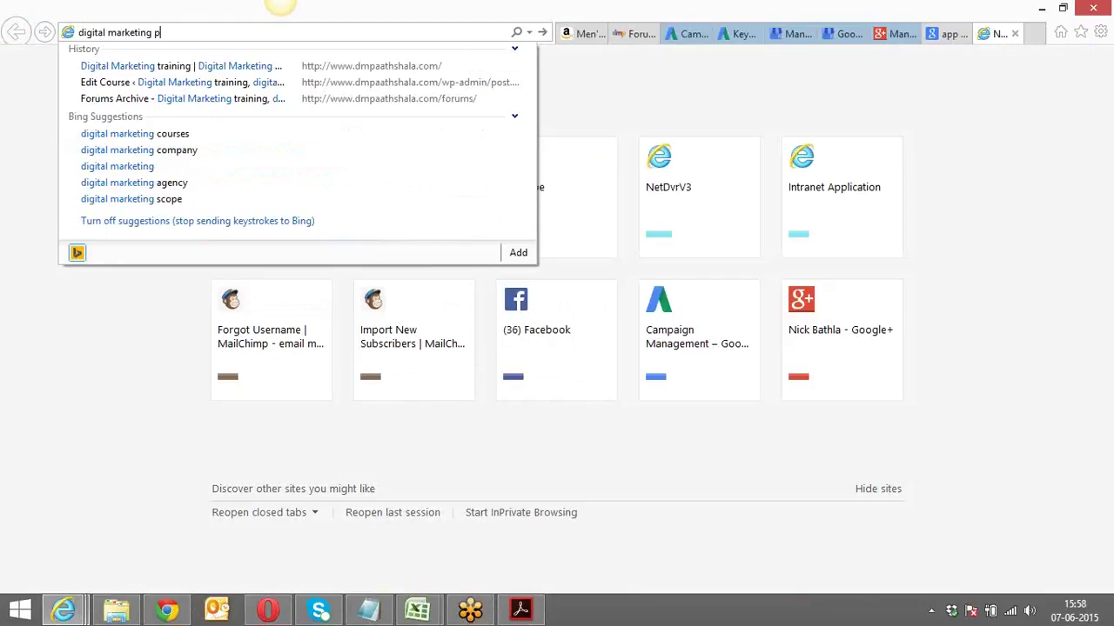
text(aathshala r)
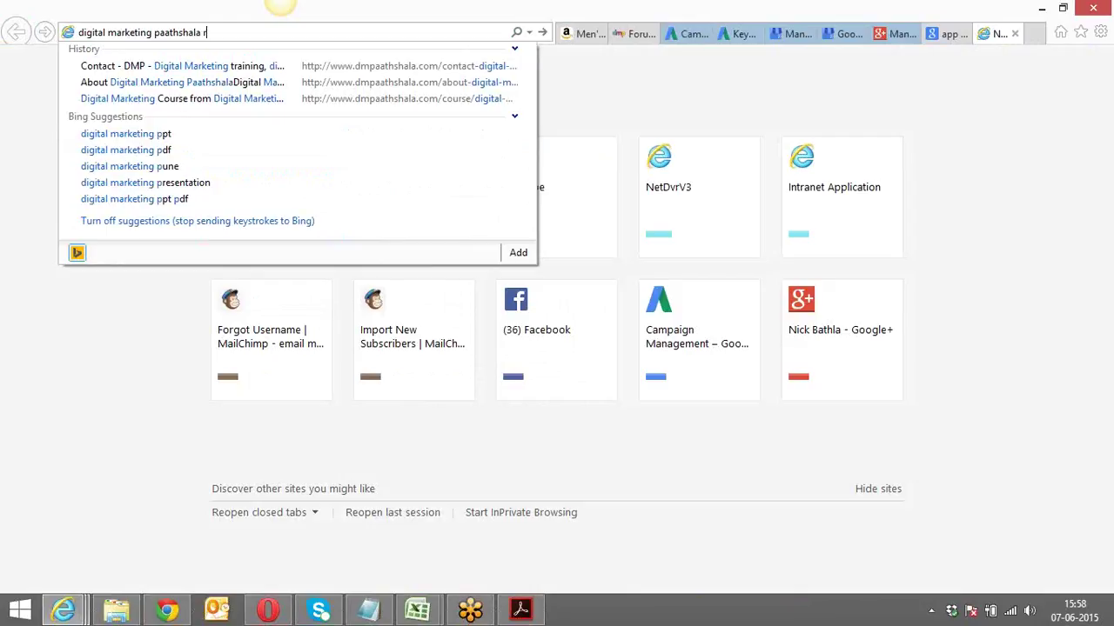
text(eviews)
key(Return)
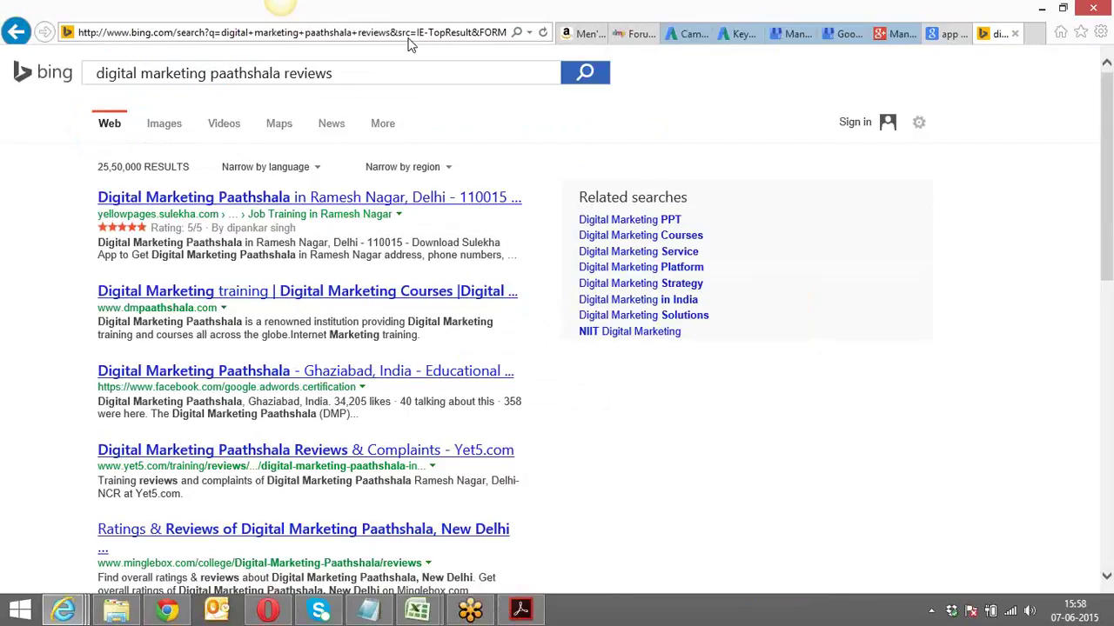
Step: Go to google.com in the same tab and search for "digital marketing paathshala reviews"
click(410, 31)
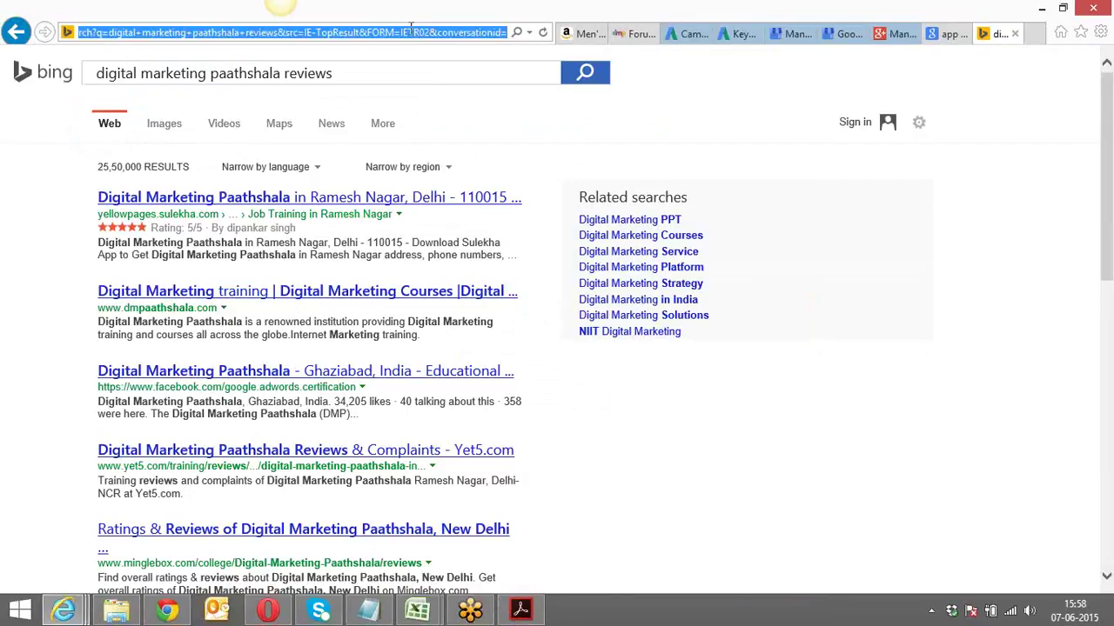
text(google.com/)
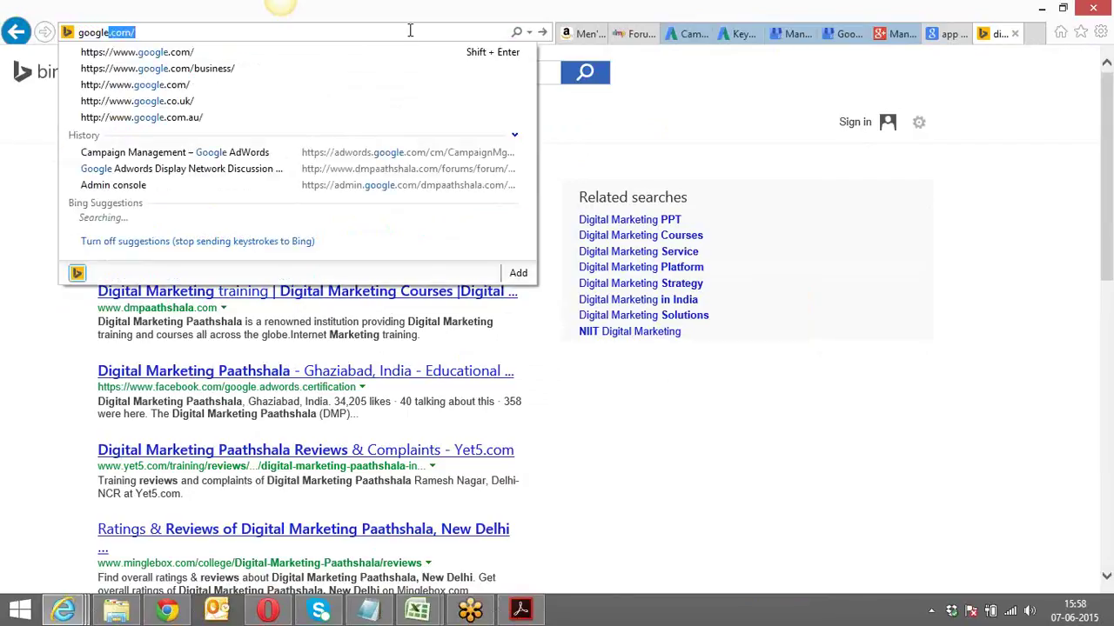
click(400, 49)
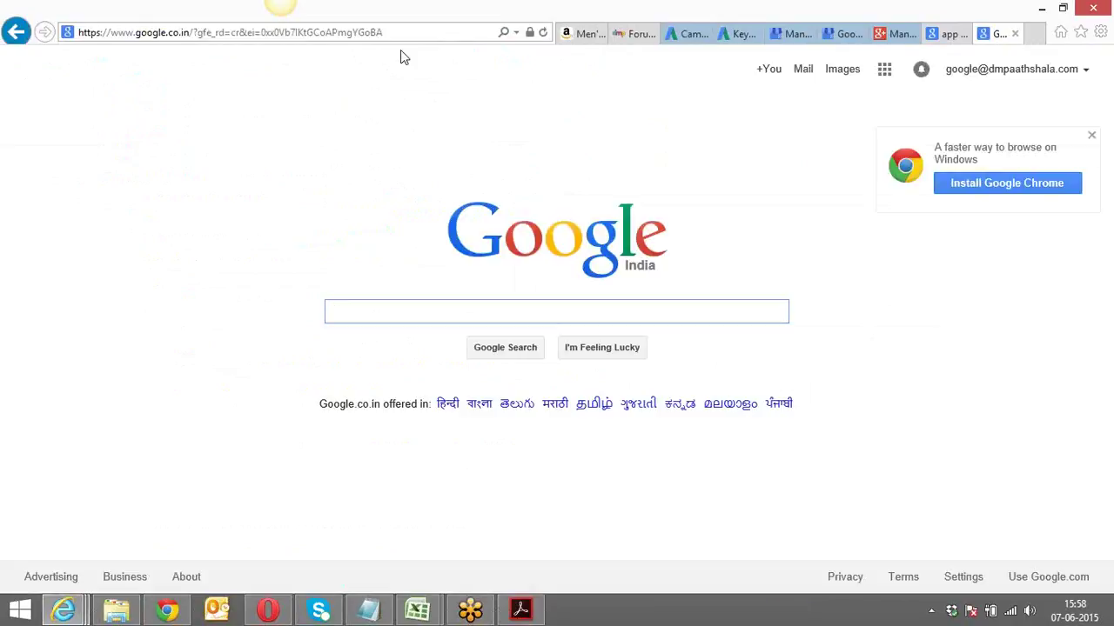
text(digita)
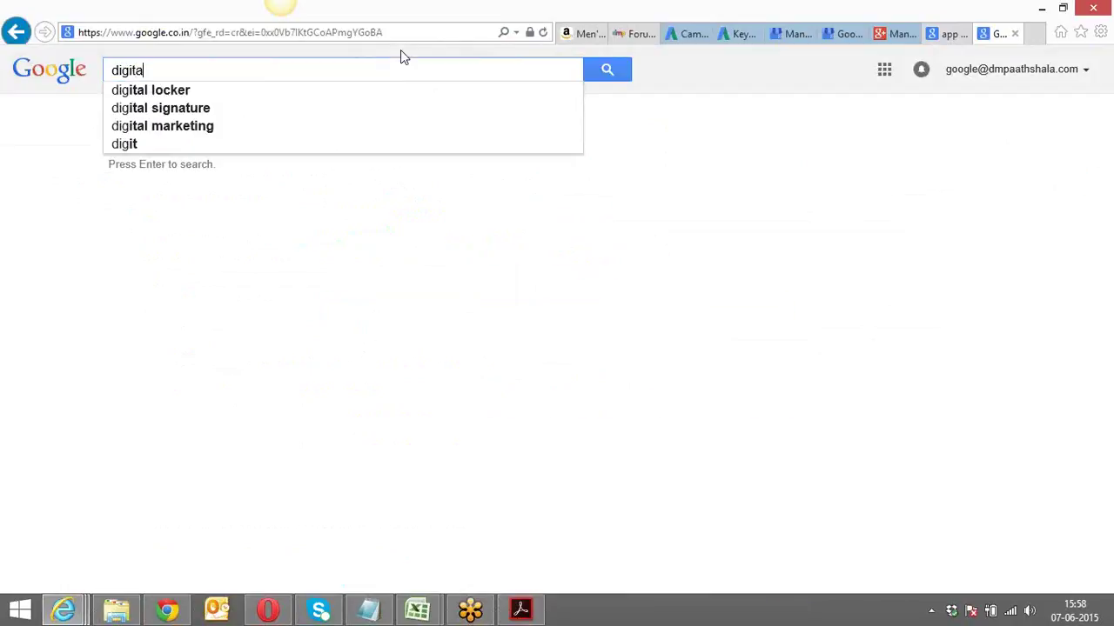
text(l marketing )
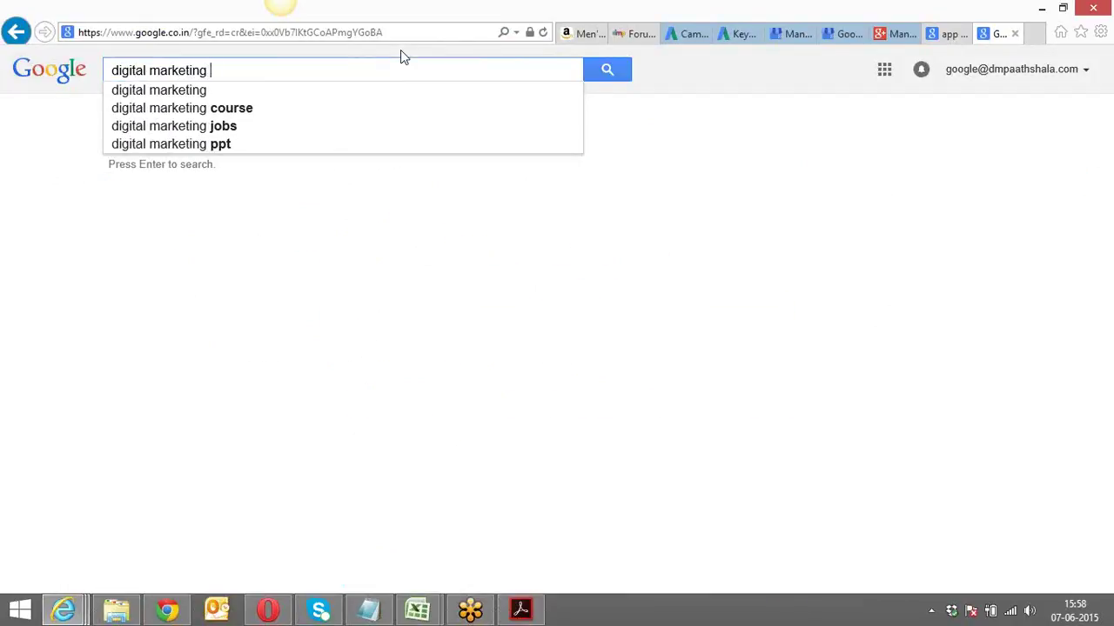
text(paathshala)
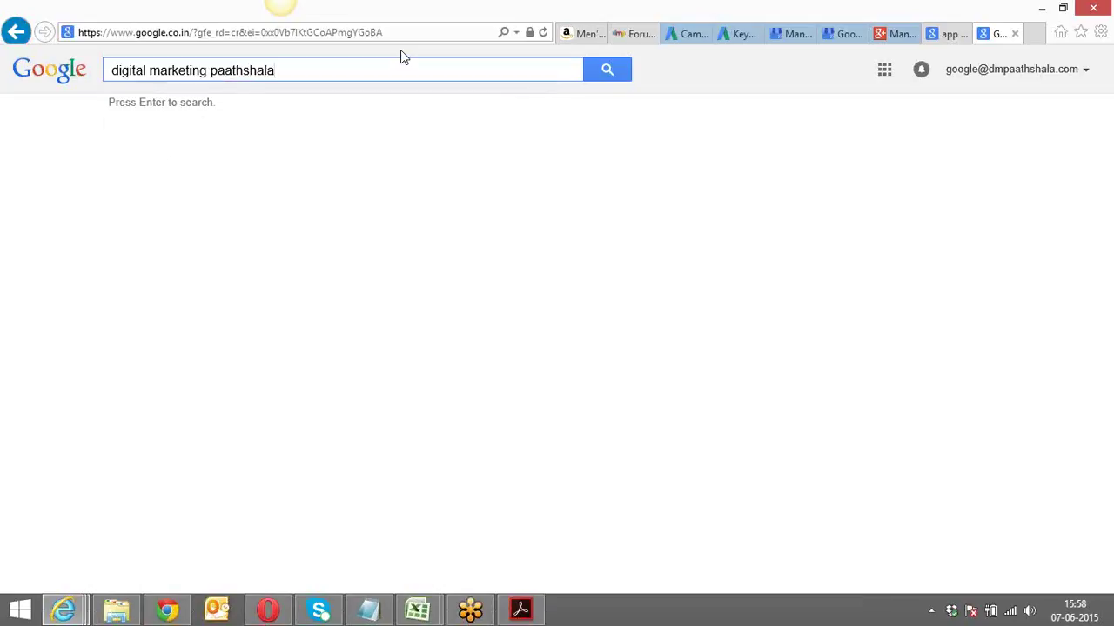
text( reviews)
key(Return)
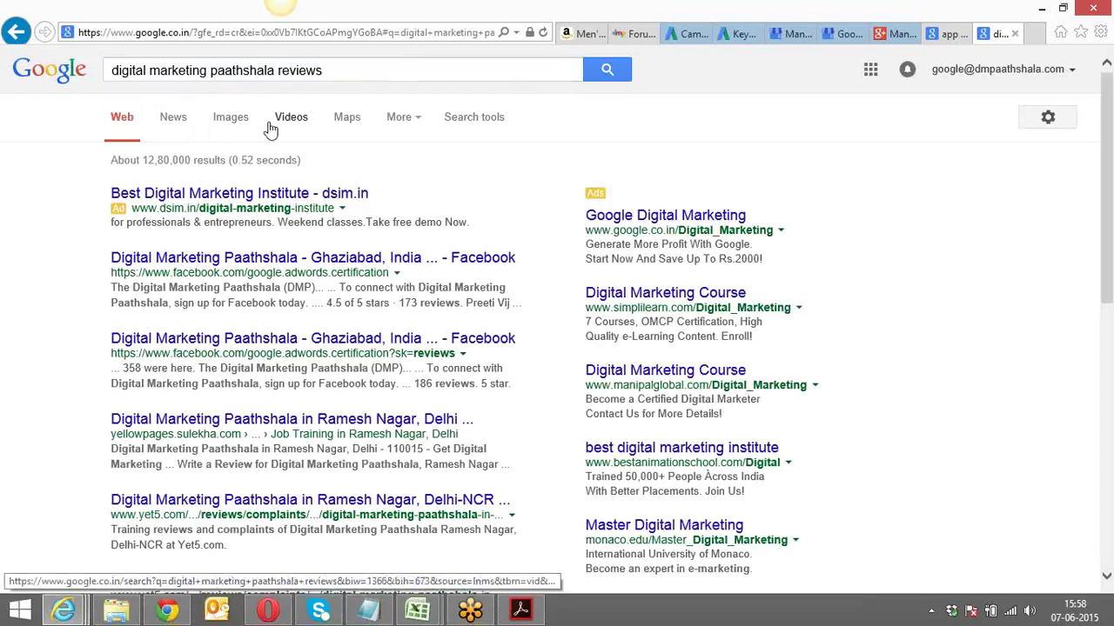
Step: Shorten the Google search to "digital marketing paathshala" and open the institute's Google+ page from its search result
click(328, 70)
key(BackSpace)
key(BackSpace)
key(BackSpace)
key(BackSpace)
key(BackSpace)
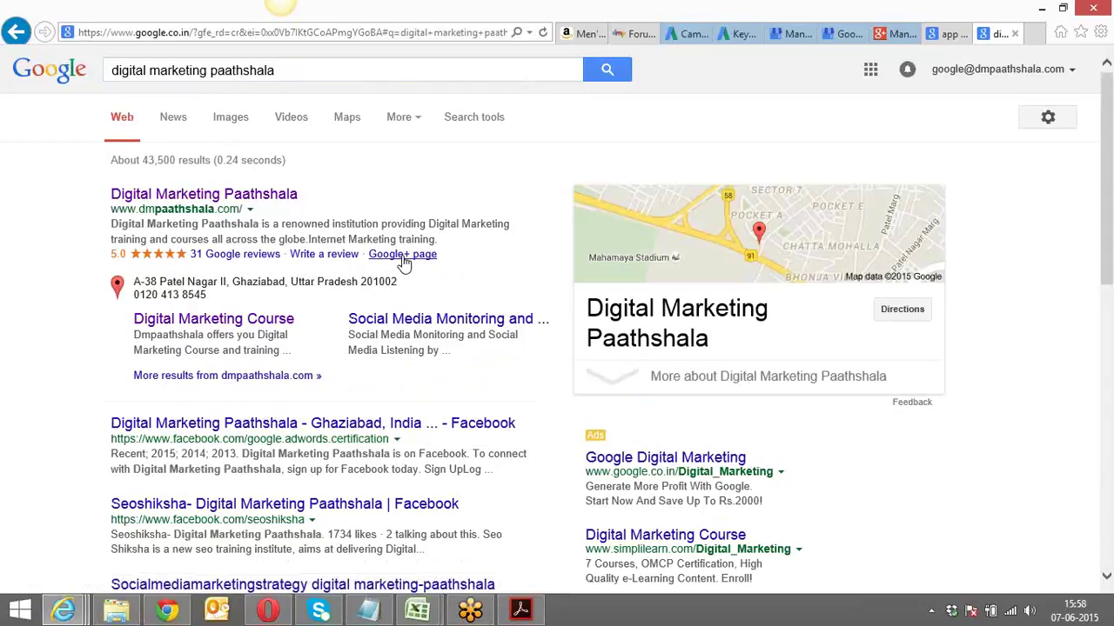
click(402, 255)
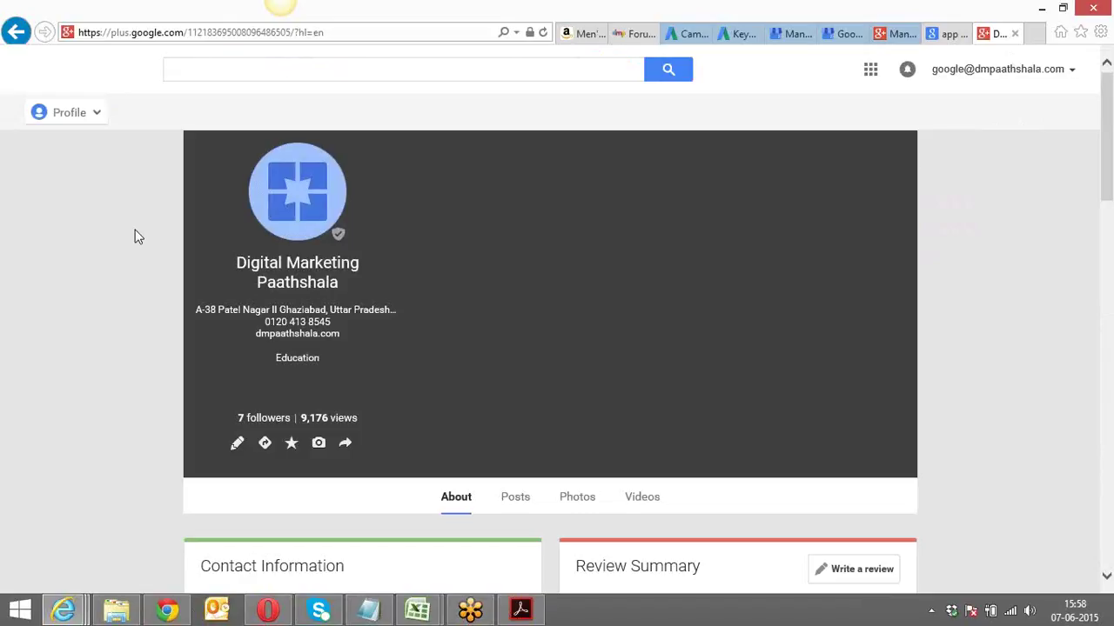
Step: Look through the Google+ page's contact information, review summary and individual customer reviews
scroll(135, 230, down, 5)
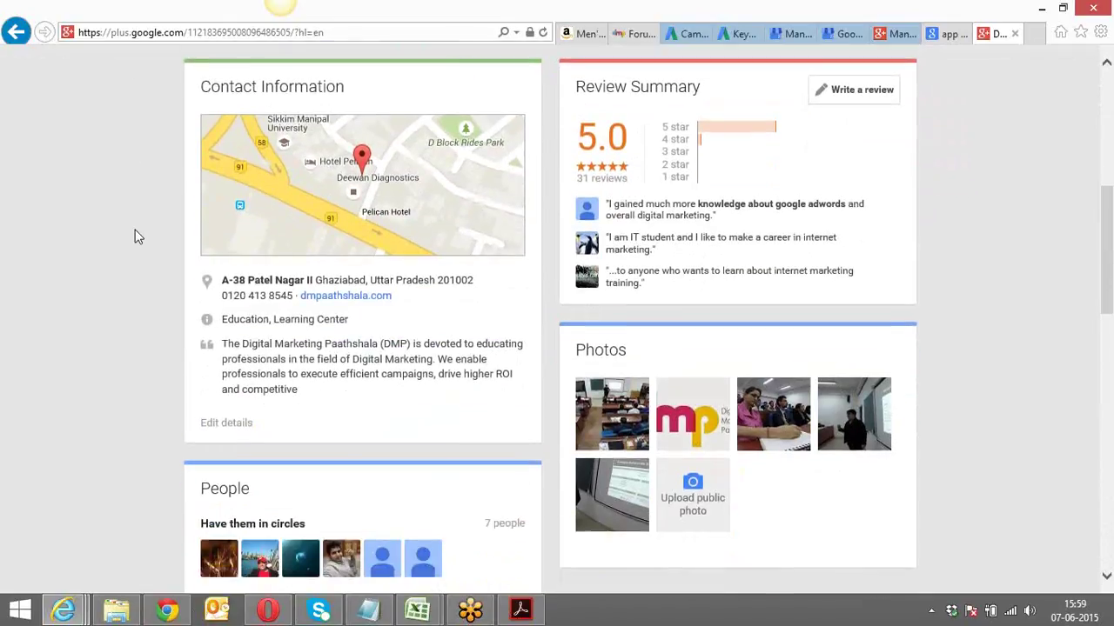
scroll(135, 230, down, 3)
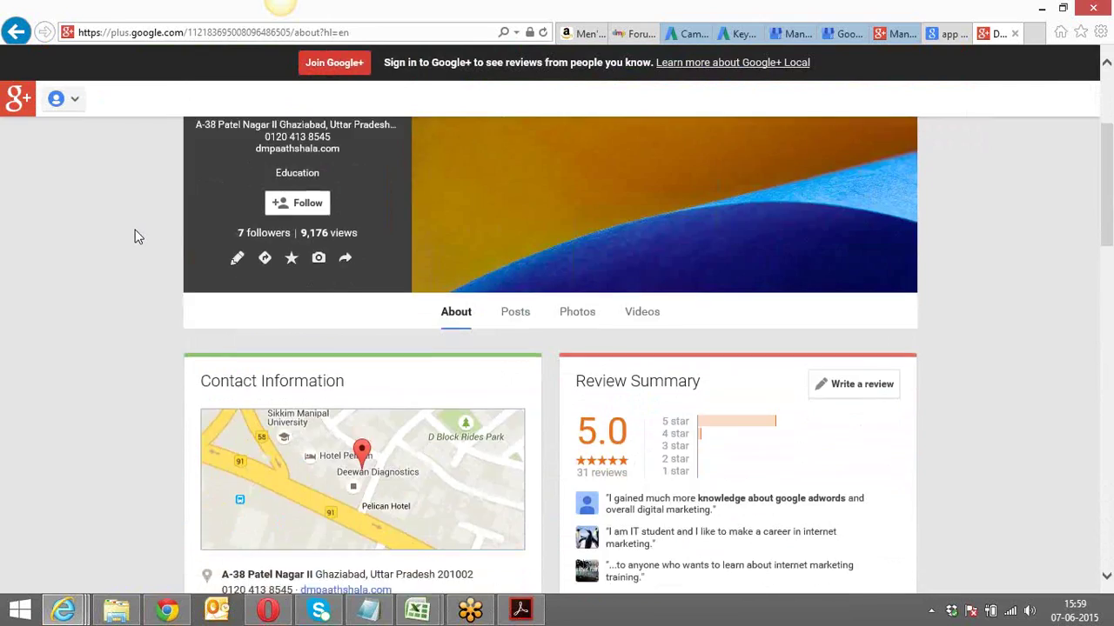
scroll(134, 230, down, 4)
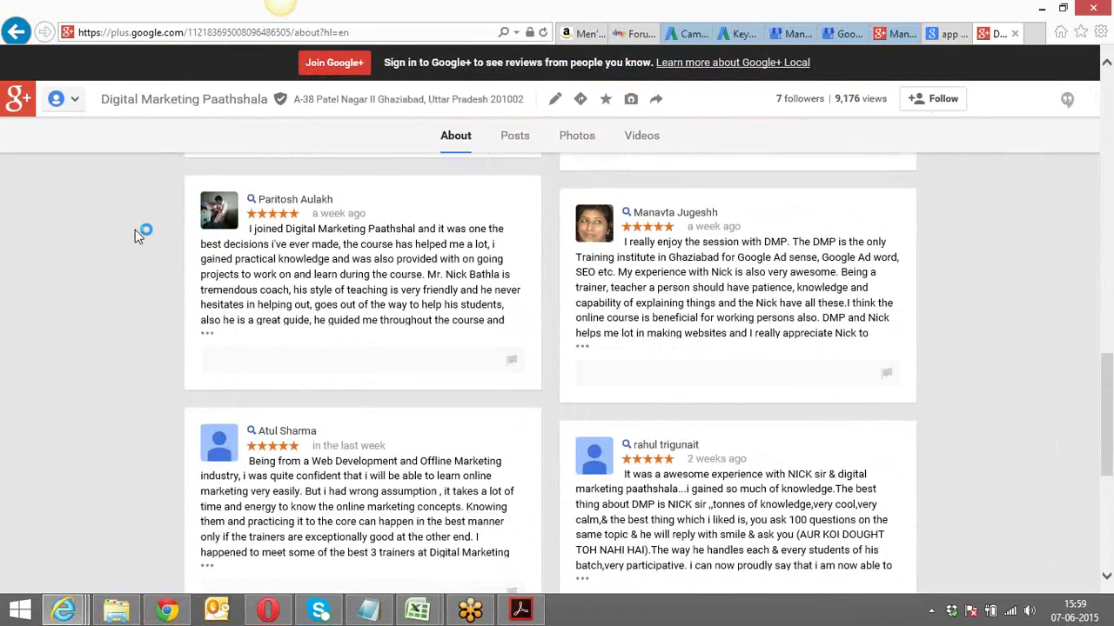
scroll(134, 230, down, 3)
scroll(135, 229, up, 10)
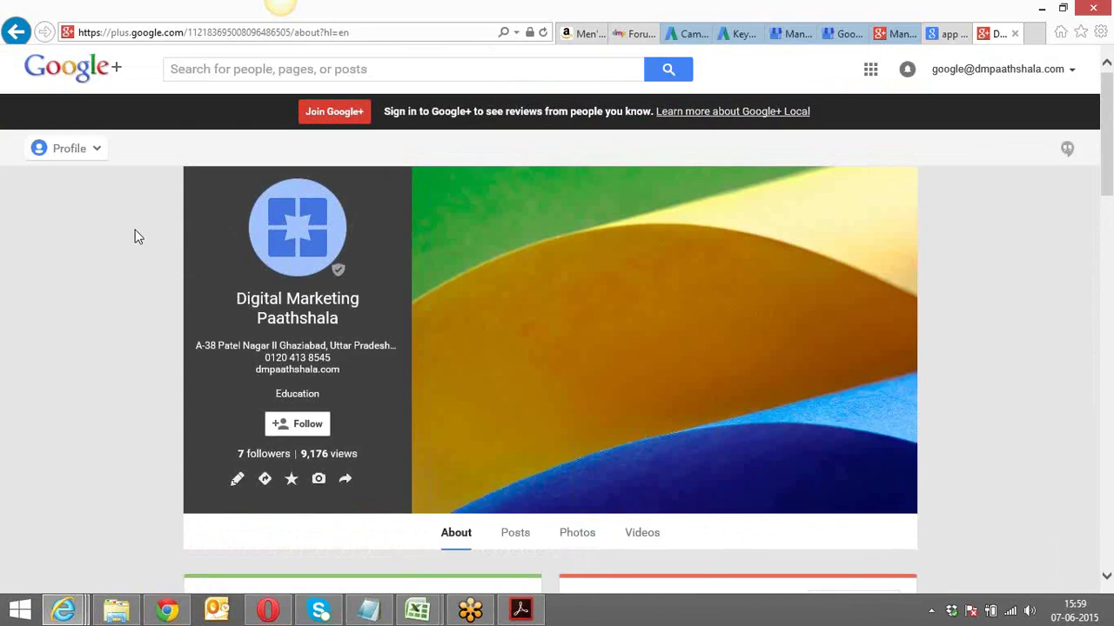
Step: Copy the Google+ page's address and open the new review form in the AdWords campaign's review extension
click(404, 29)
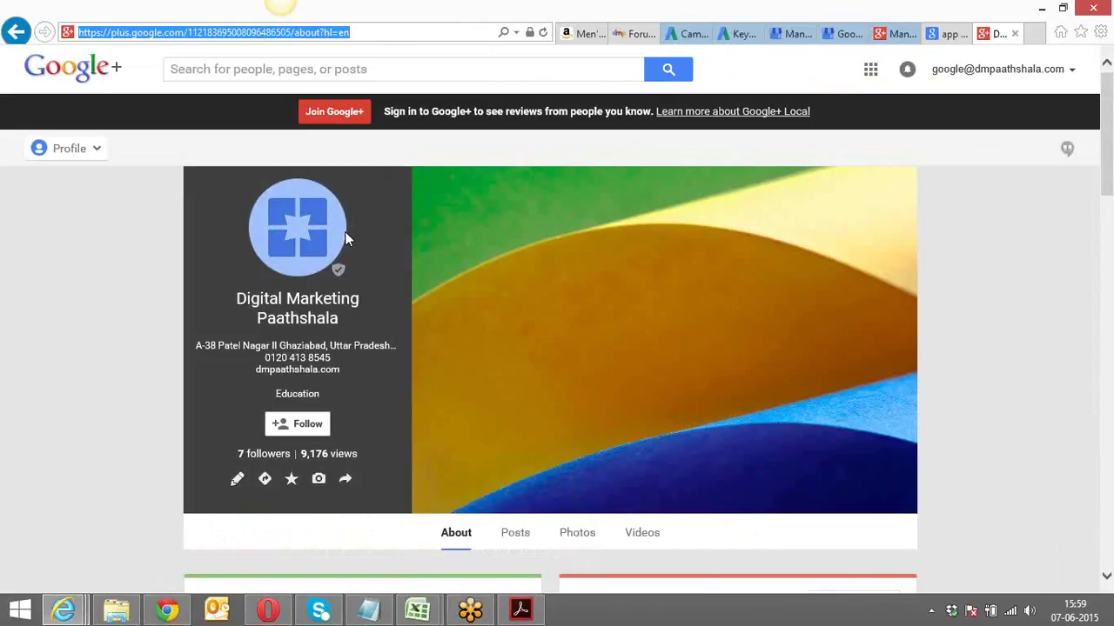
mouse_move(338, 270)
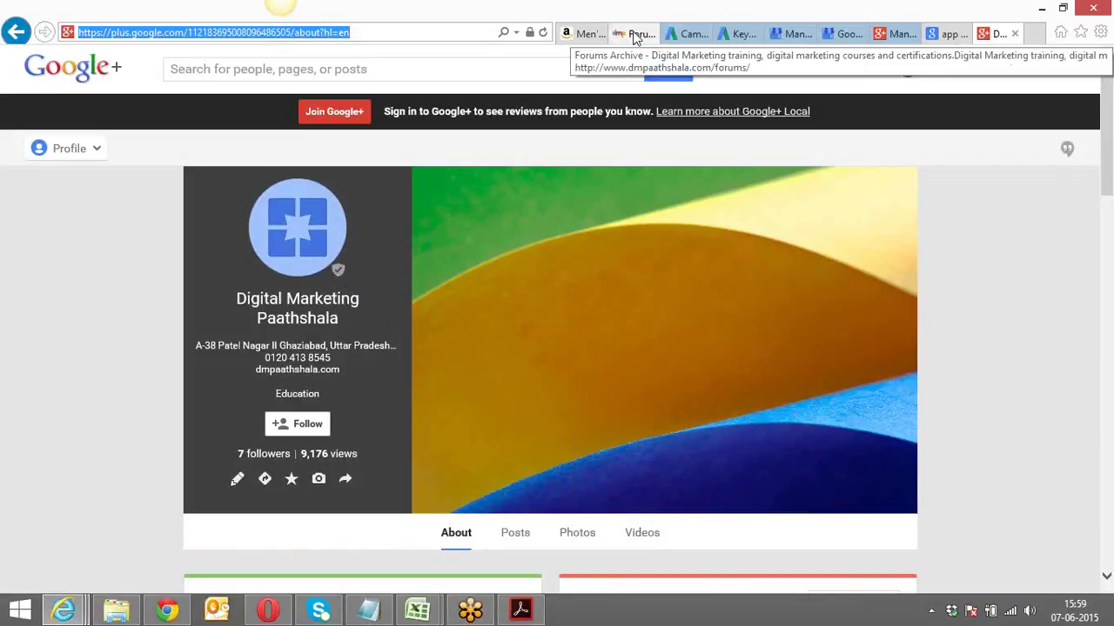
click(684, 35)
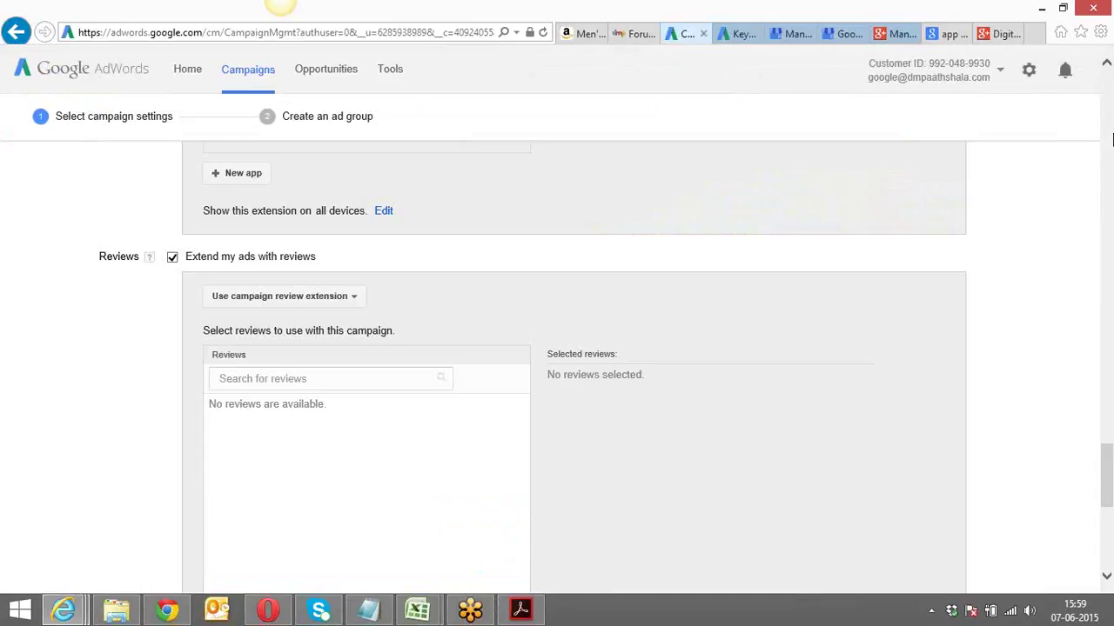
scroll(1109, 435, up, 5)
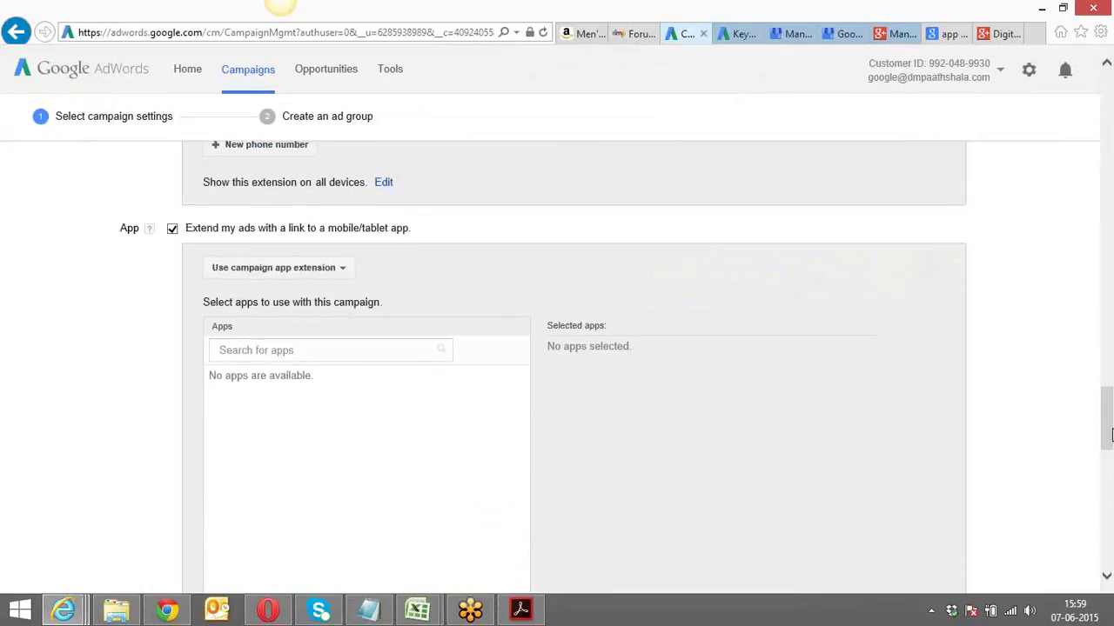
drag(1109, 431, 1110, 509)
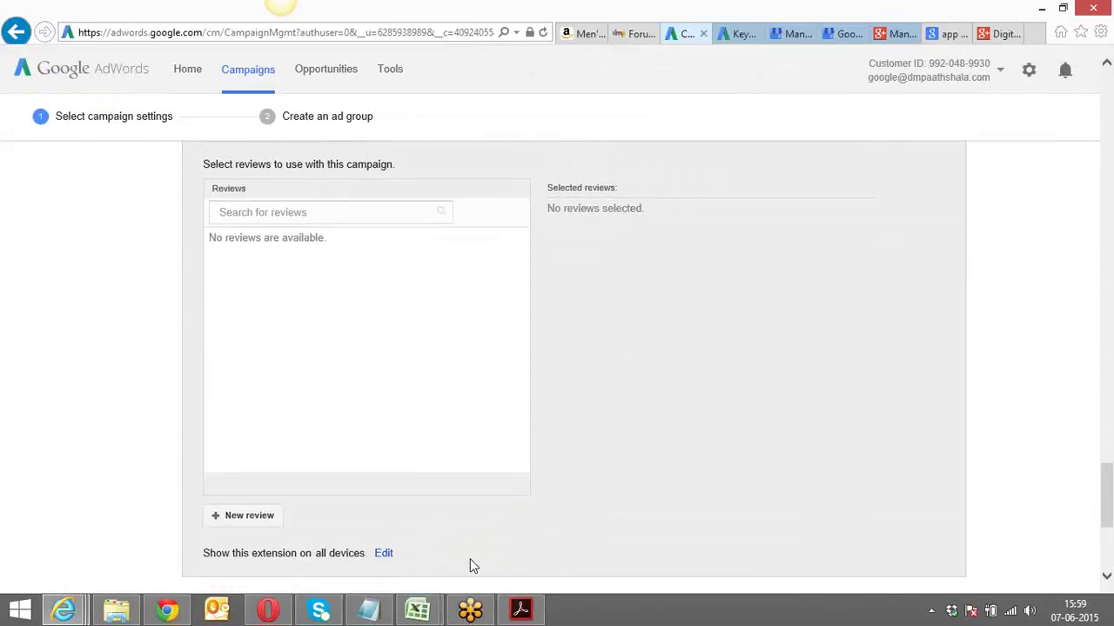
click(249, 522)
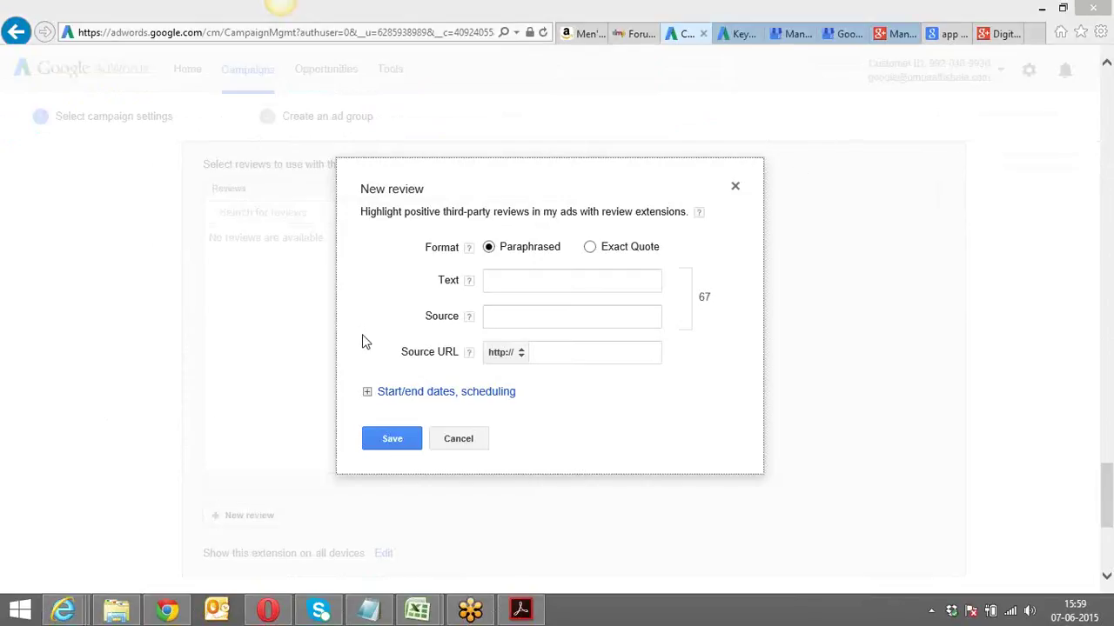
Step: Copy the Google+ page's address again and paste it as the new review's Source URL
click(991, 32)
click(404, 30)
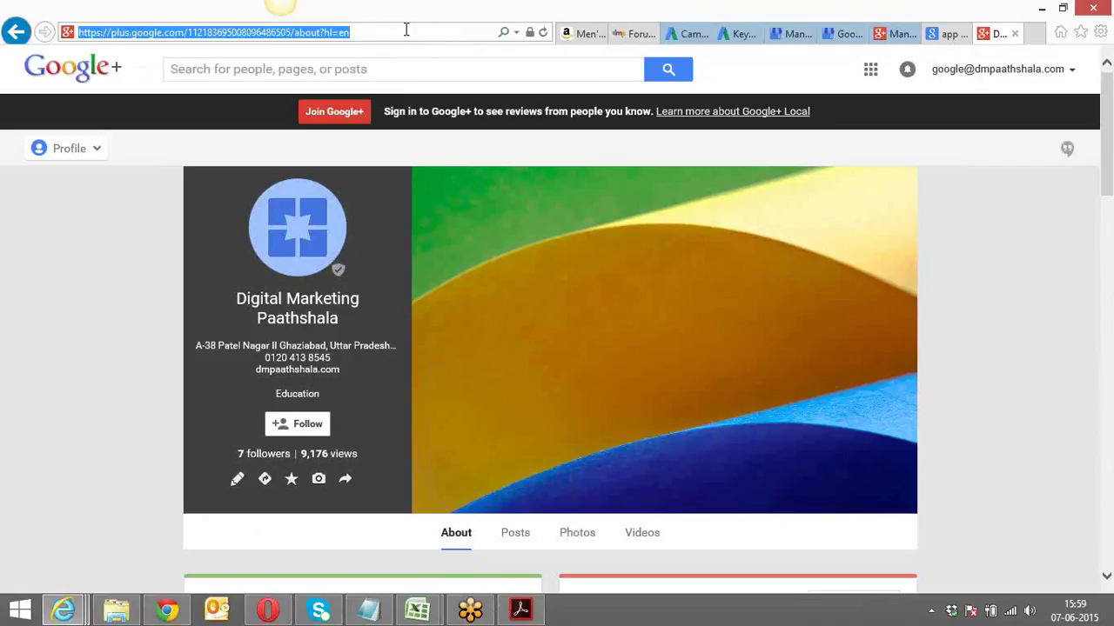
click(685, 34)
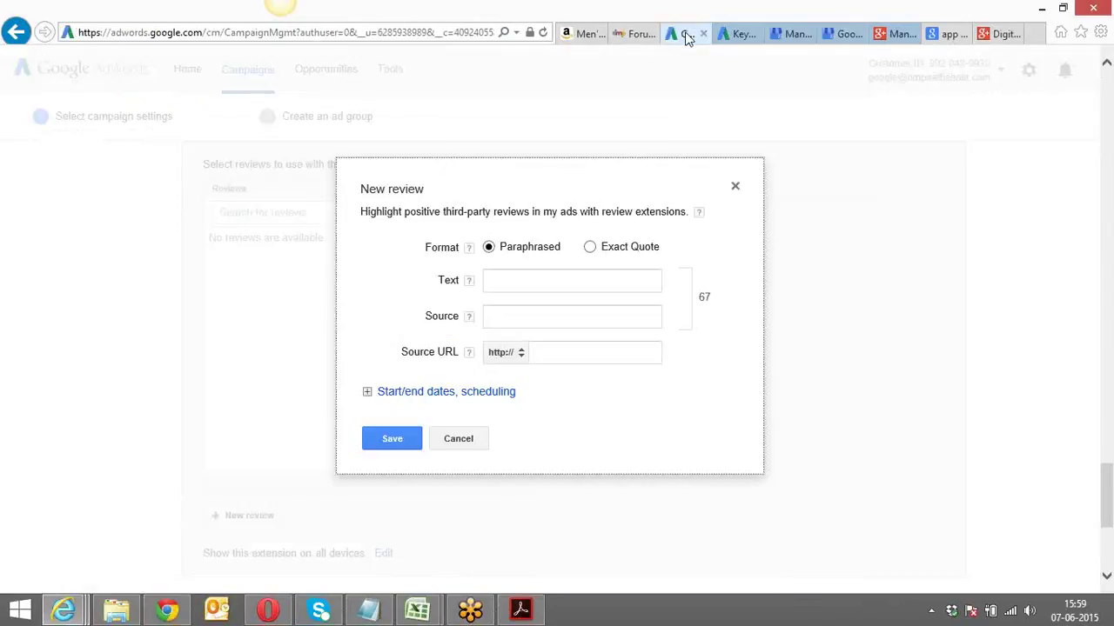
click(557, 355)
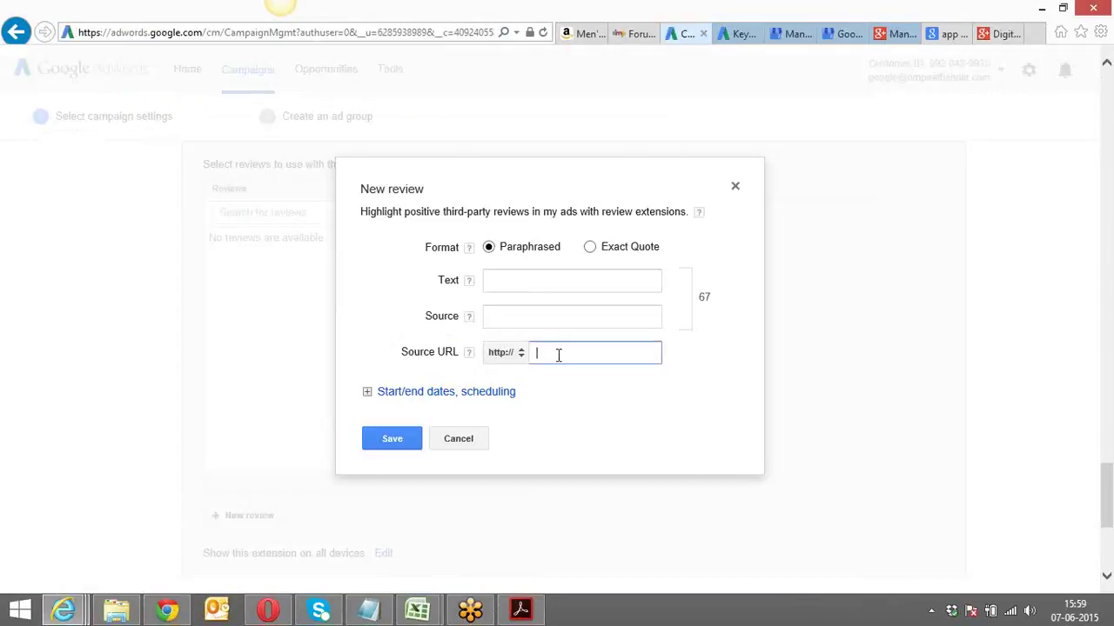
key(ctrl+v)
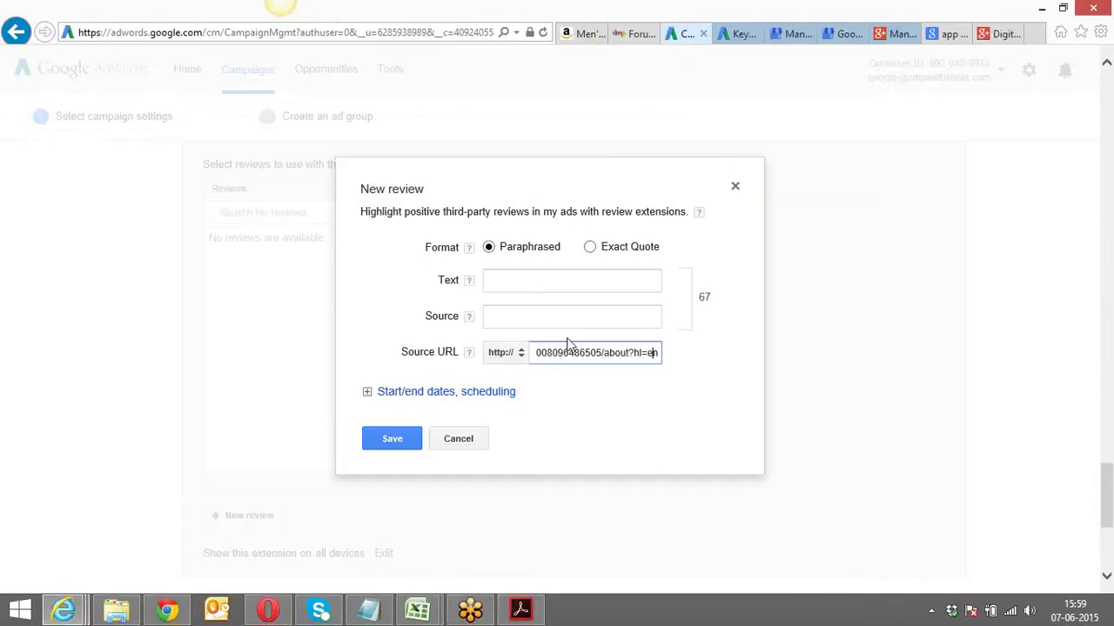
key(Left)
key(Left)
key(Left)
key(Left)
key(Left)
key(Left)
key(Left)
key(Left)
key(Left)
key(Left)
key(Left)
key(Left)
key(Left)
key(Left)
key(Left)
key(Left)
key(Left)
key(Left)
key(Left)
key(Left)
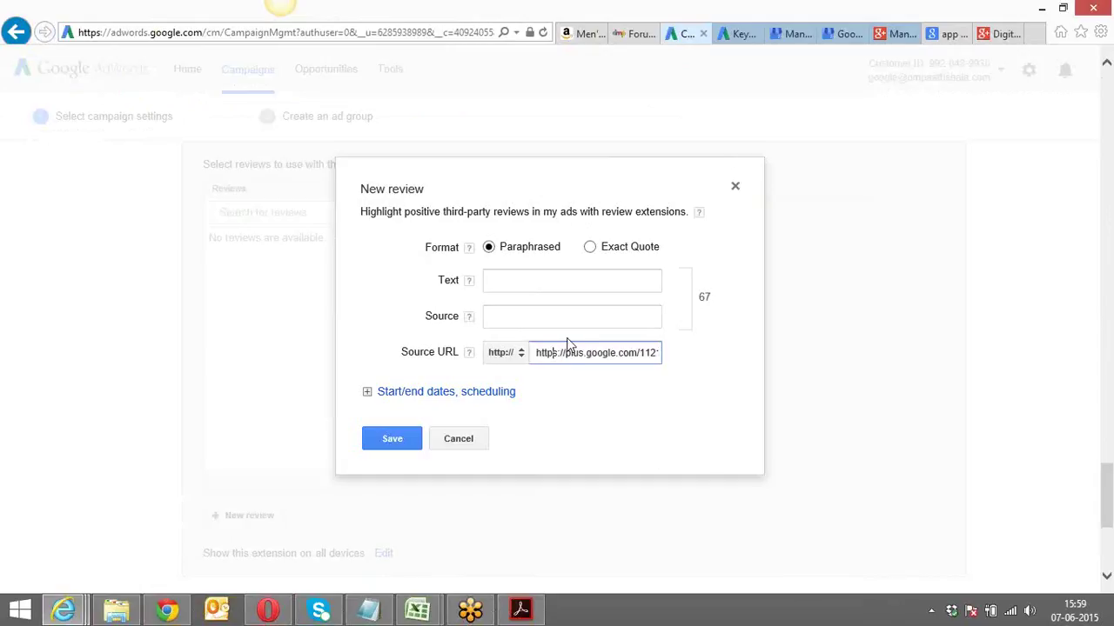
key(Right)
key(Right)
key(Right)
key(Right)
key(Right)
key(Right)
key(Right)
key(Right)
key(Right)
key(Right)
key(Right)
key(Right)
key(Right)
key(Right)
key(Right)
key(Right)
key(Right)
key(Right)
key(Right)
key(Right)
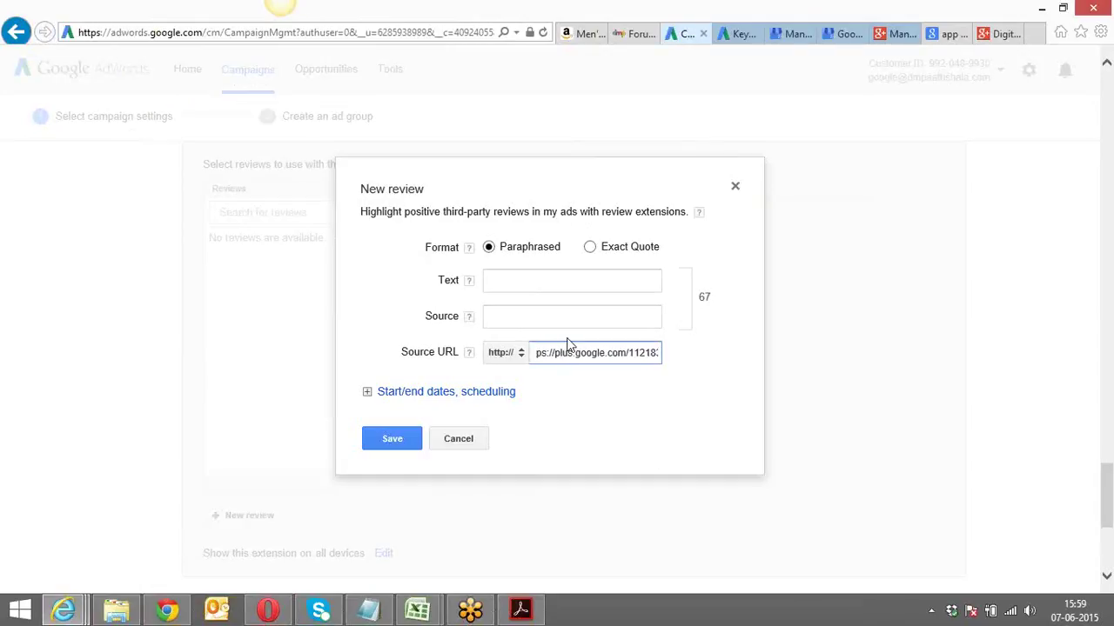
key(Right)
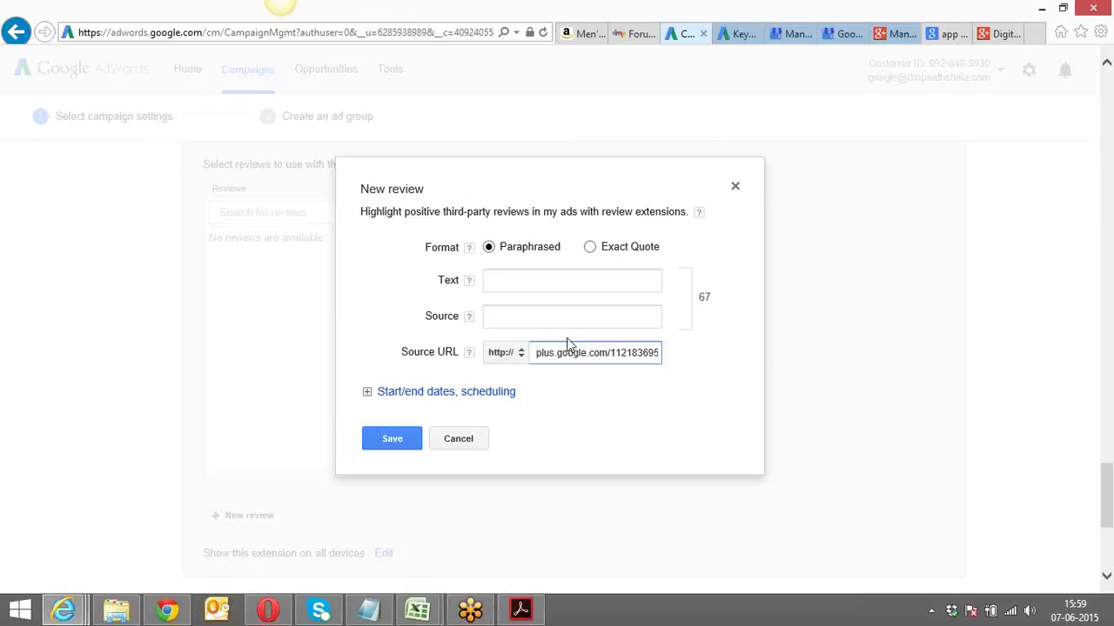
click(518, 360)
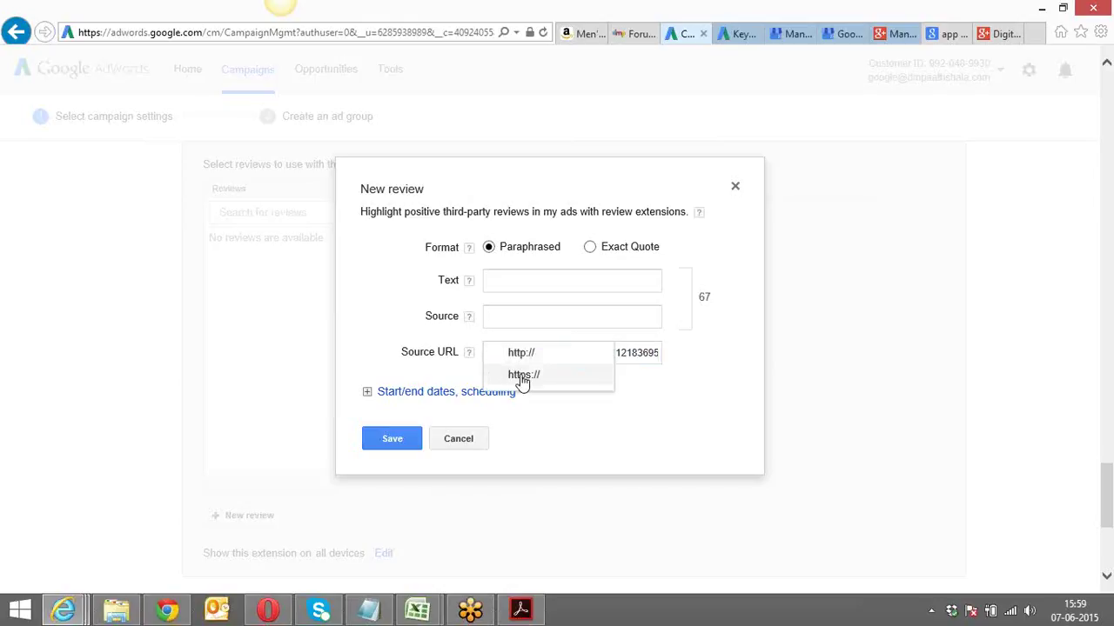
click(522, 381)
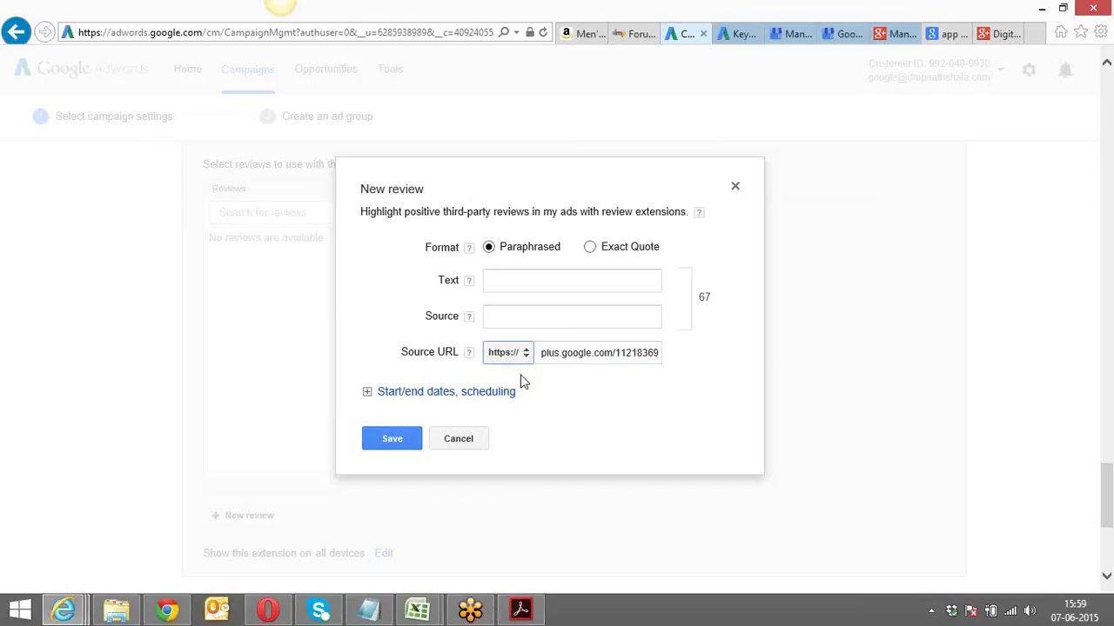
click(543, 279)
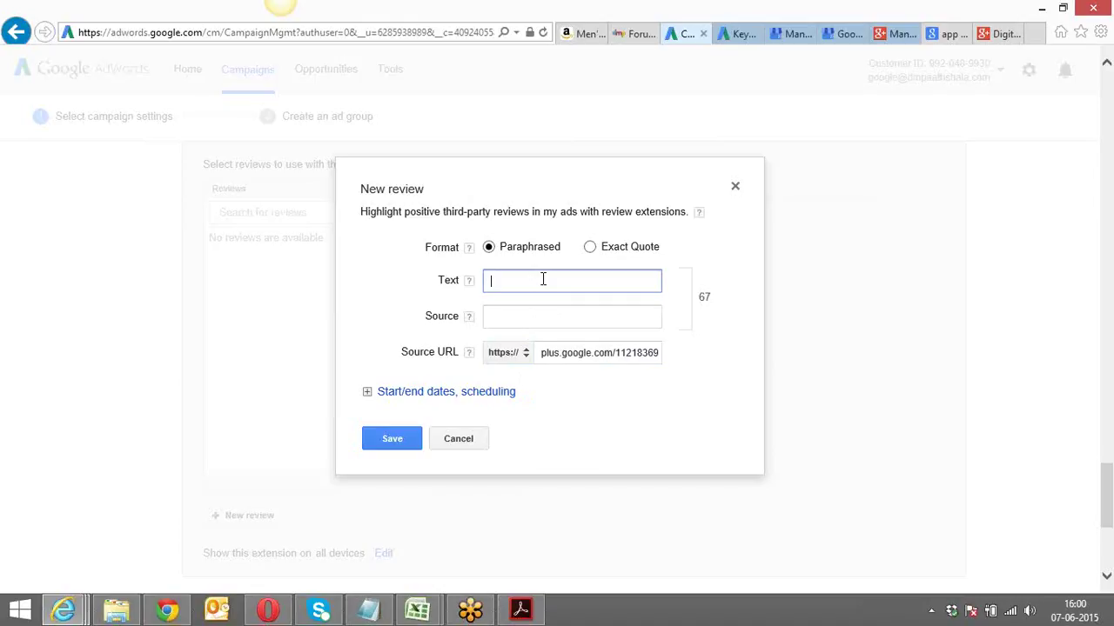
text(Reviews of Digital Marketing )
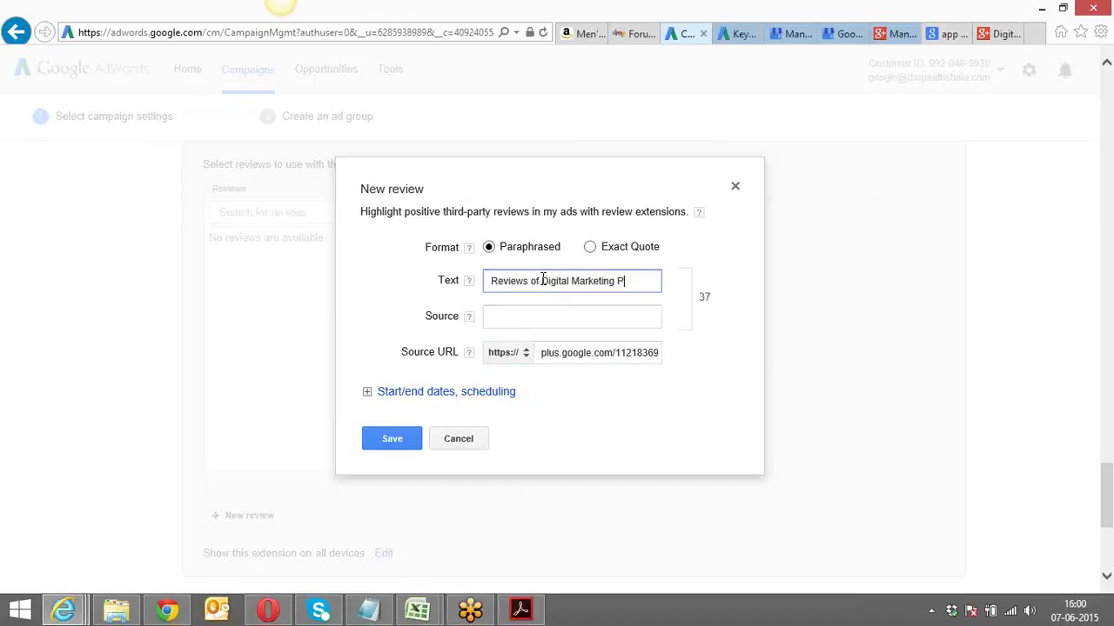
text(Paaathshala)
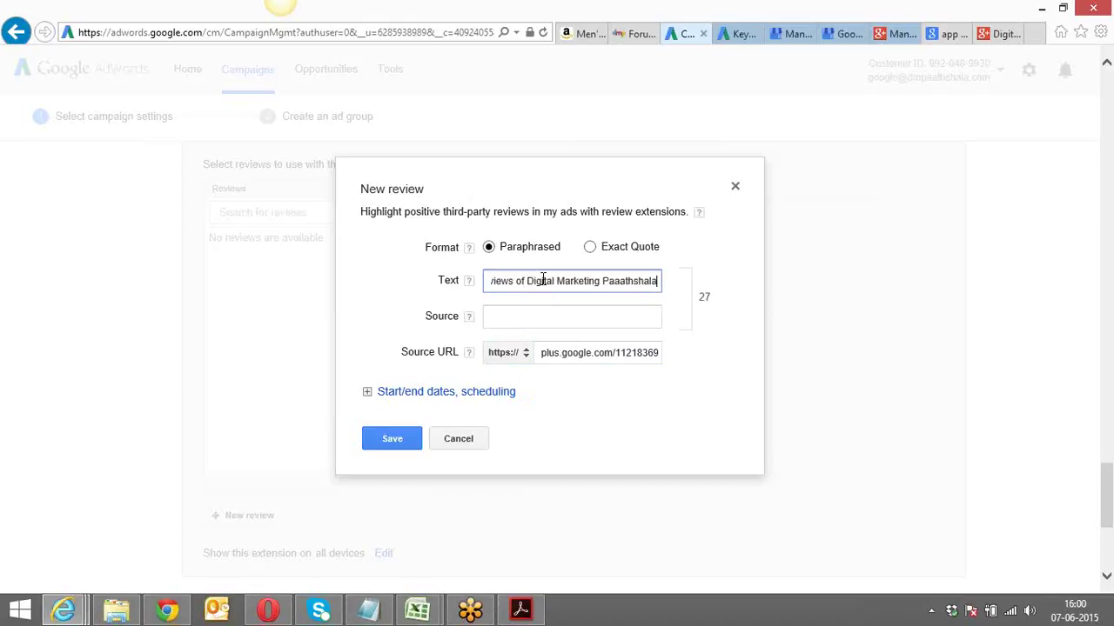
Step: Enter Google Plus as the review's source, expand the start/end date and scheduling options, and try to save the review
click(537, 316)
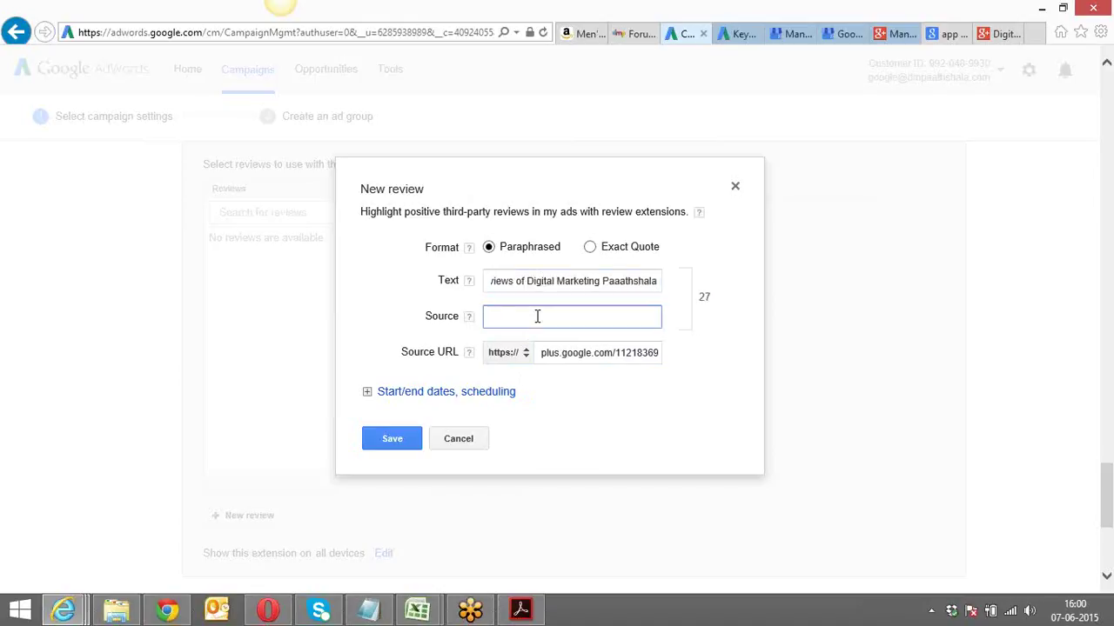
text(Google Plus)
click(437, 397)
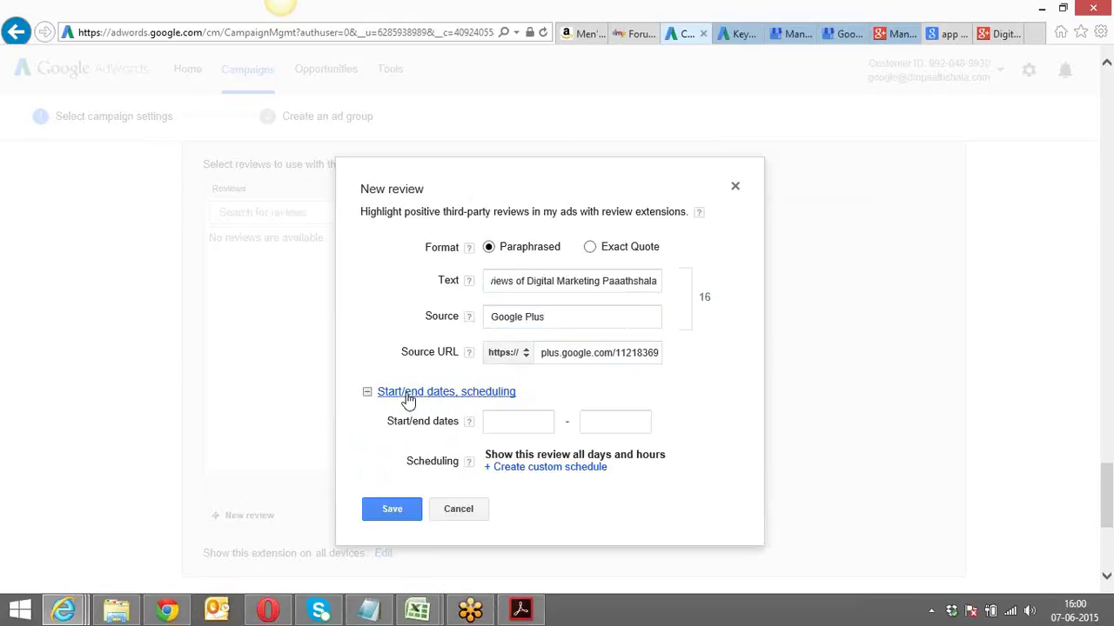
click(379, 516)
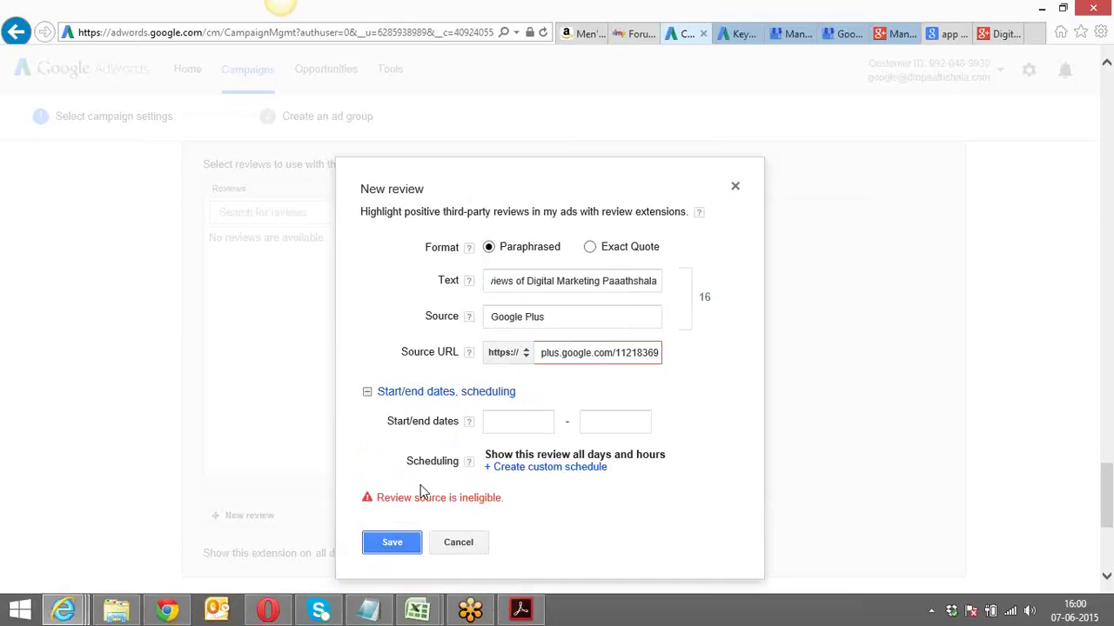
Step: Examine the entered Source URL through to its end and back to its beginning
click(580, 354)
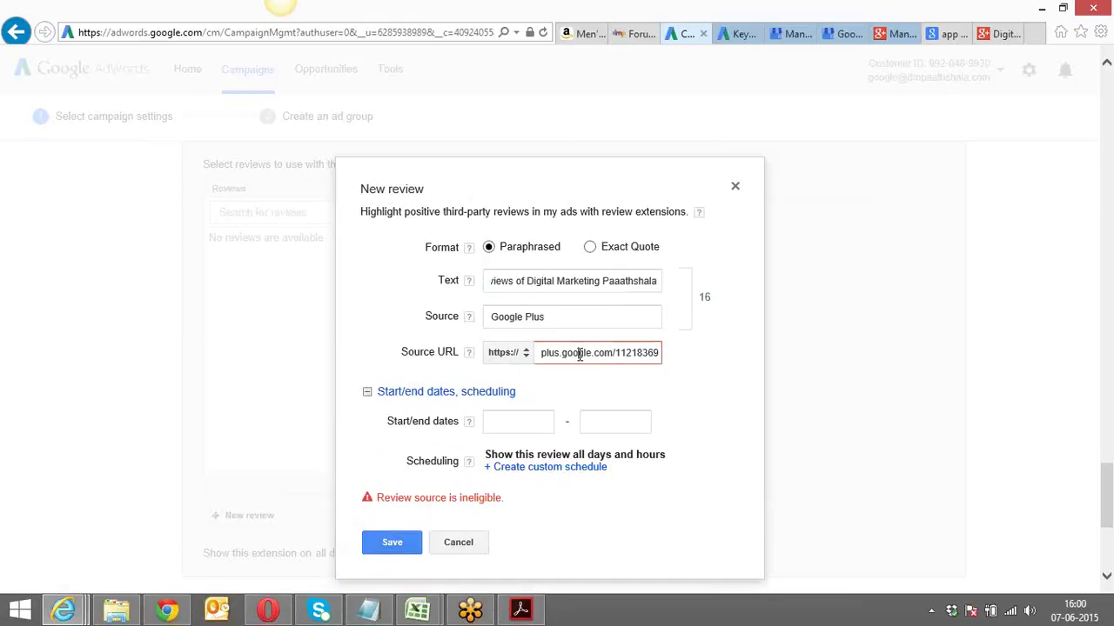
key(Right)
key(Right)
key(Right)
key(Right)
key(Right)
key(Right)
key(Right)
key(Right)
key(Right)
key(Right)
key(Right)
key(Right)
key(Right)
key(Right)
key(Right)
key(Right)
key(Right)
key(Right)
key(Right)
key(Right)
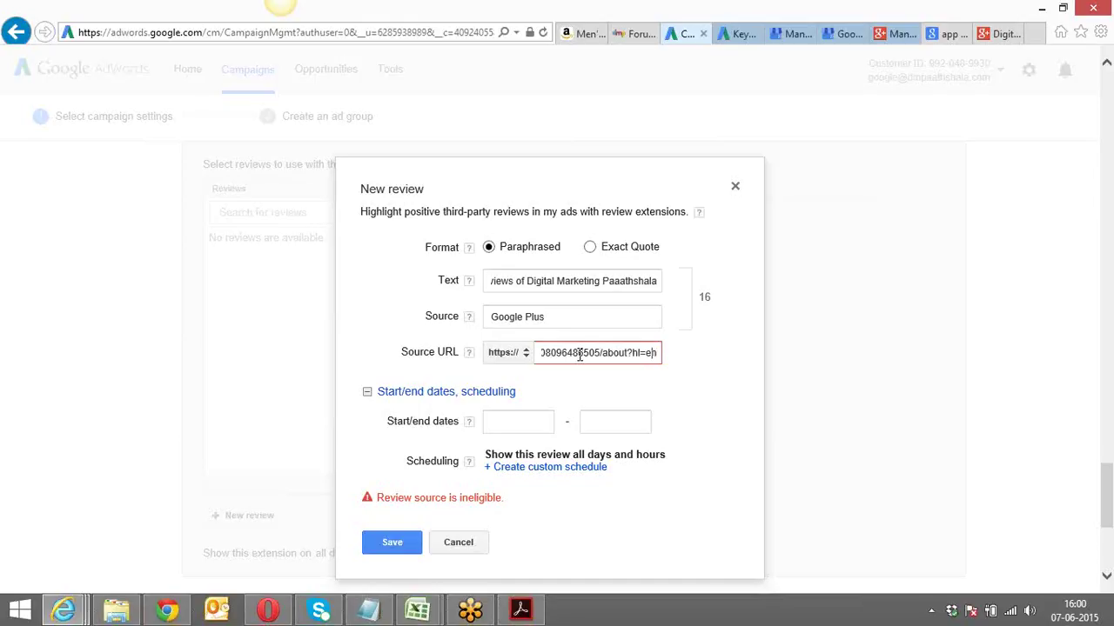
key(Left)
key(Left)
key(Left)
key(Left)
key(Left)
key(Left)
key(Left)
key(Left)
key(Left)
key(Left)
key(Left)
key(Left)
key(Left)
key(Left)
key(Left)
key(Left)
key(Left)
key(Left)
key(Left)
key(Left)
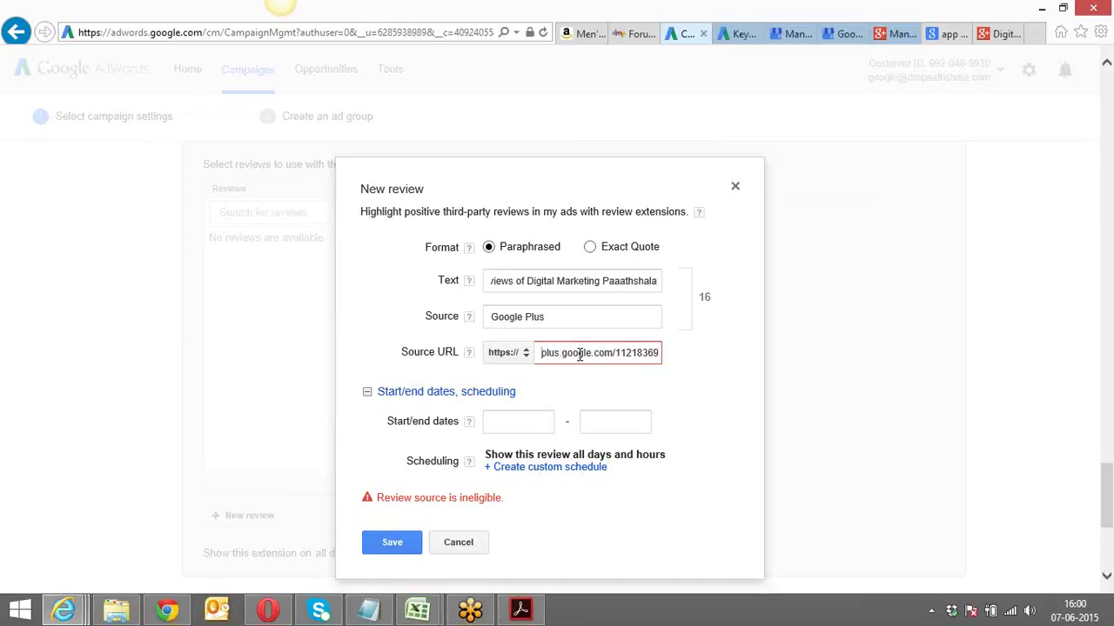
click(521, 354)
click(531, 331)
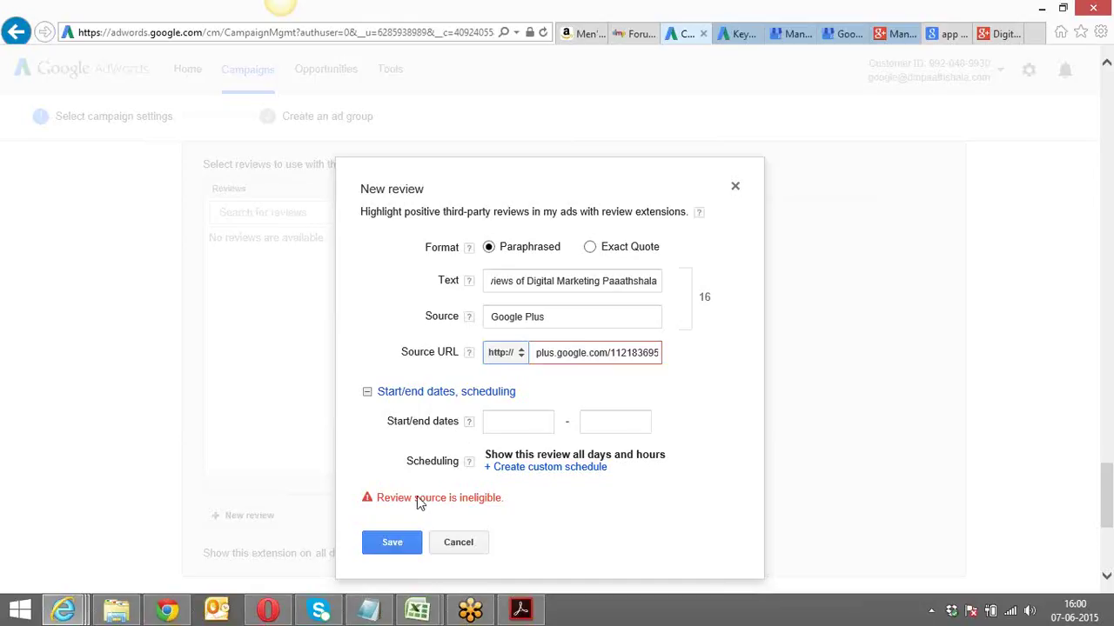
click(401, 543)
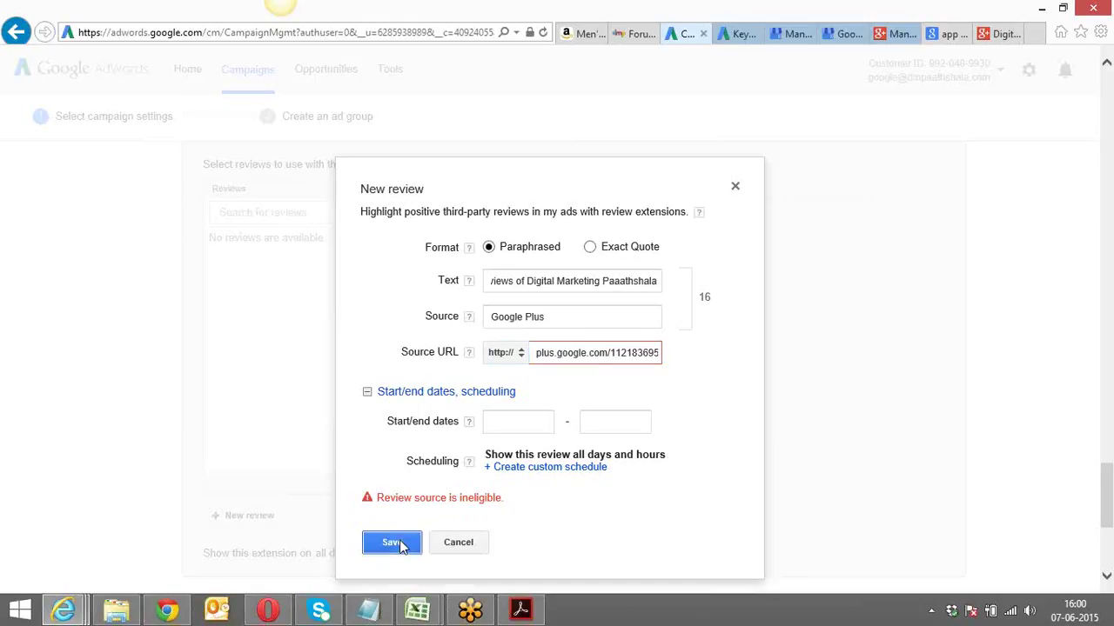
Step: Check the address of the institute's Google+ page and return to the new review form
click(1005, 34)
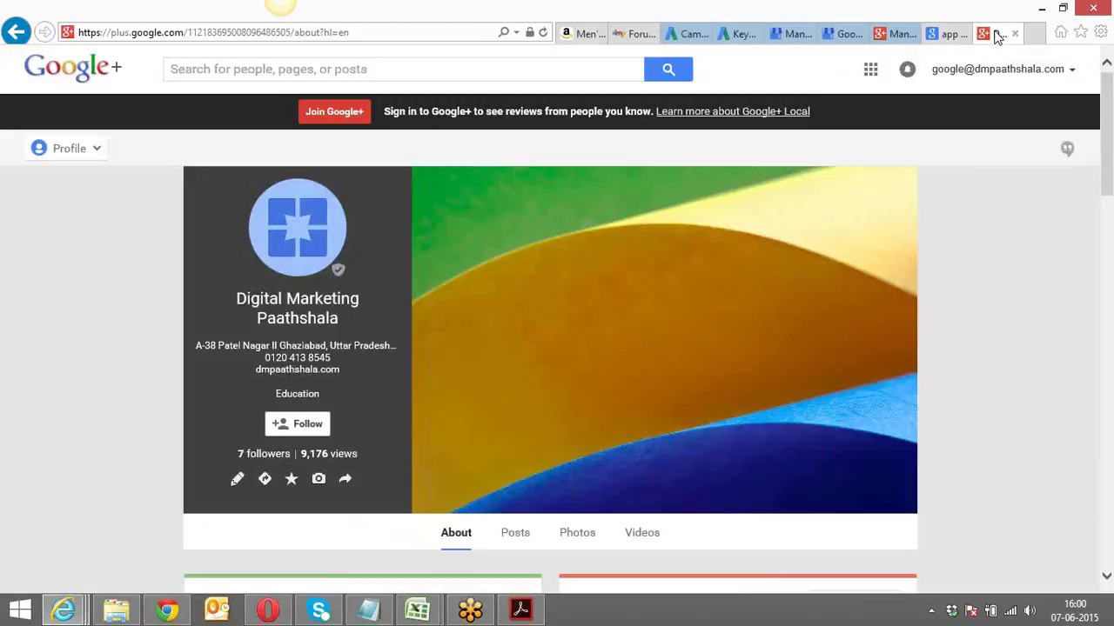
click(292, 34)
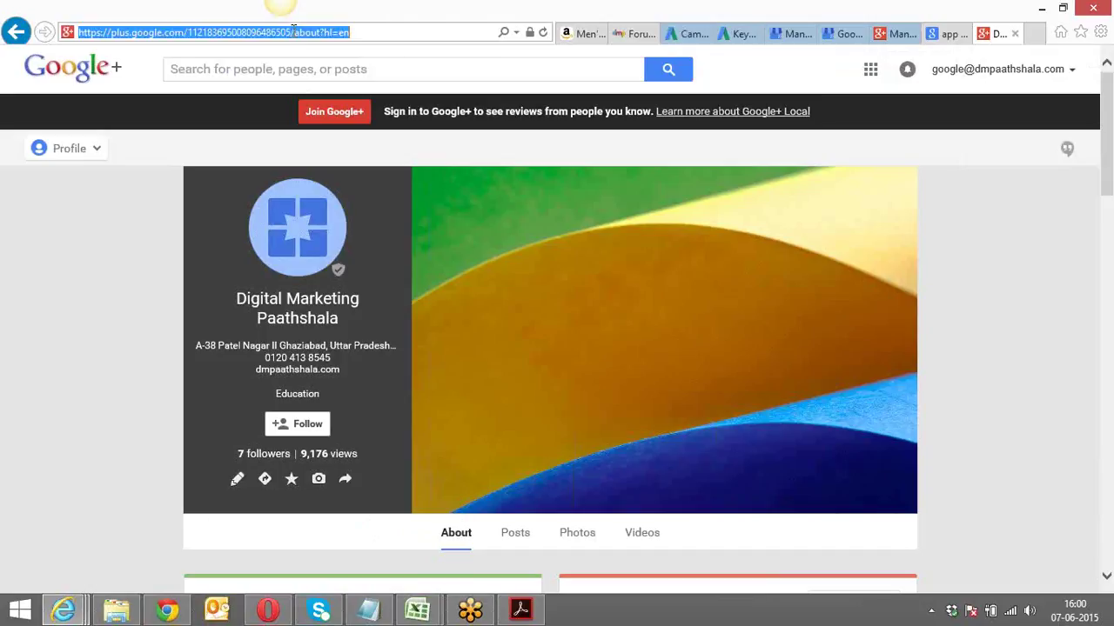
click(684, 34)
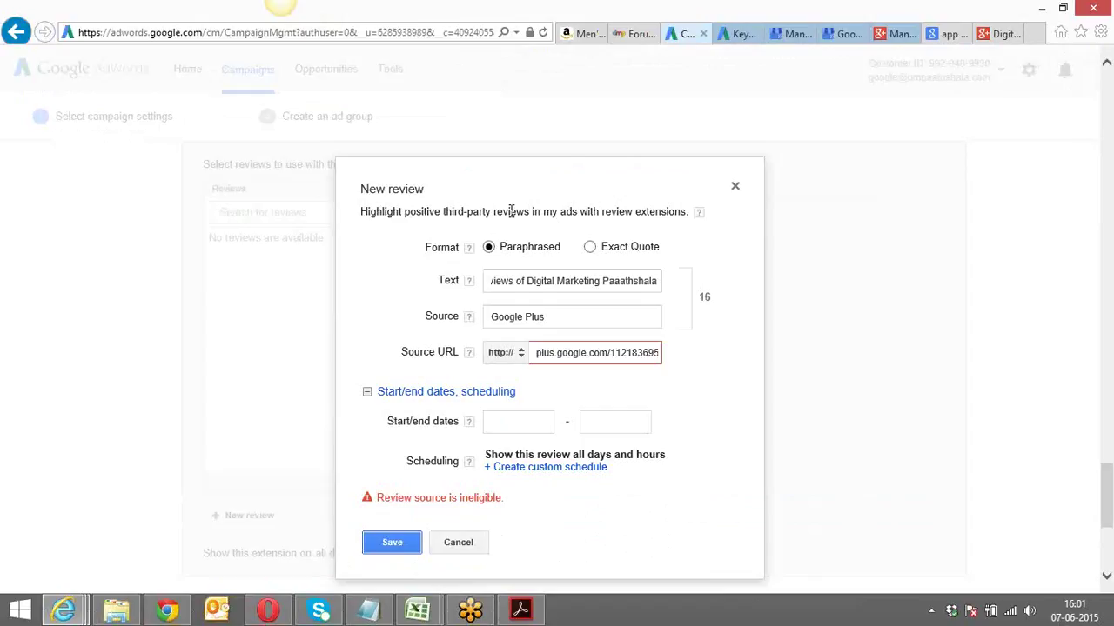
Step: In the browser tab showing Amazon, search the web for "sulekha digital marketing paathshala" and open the institute's Sulekha listing
click(581, 39)
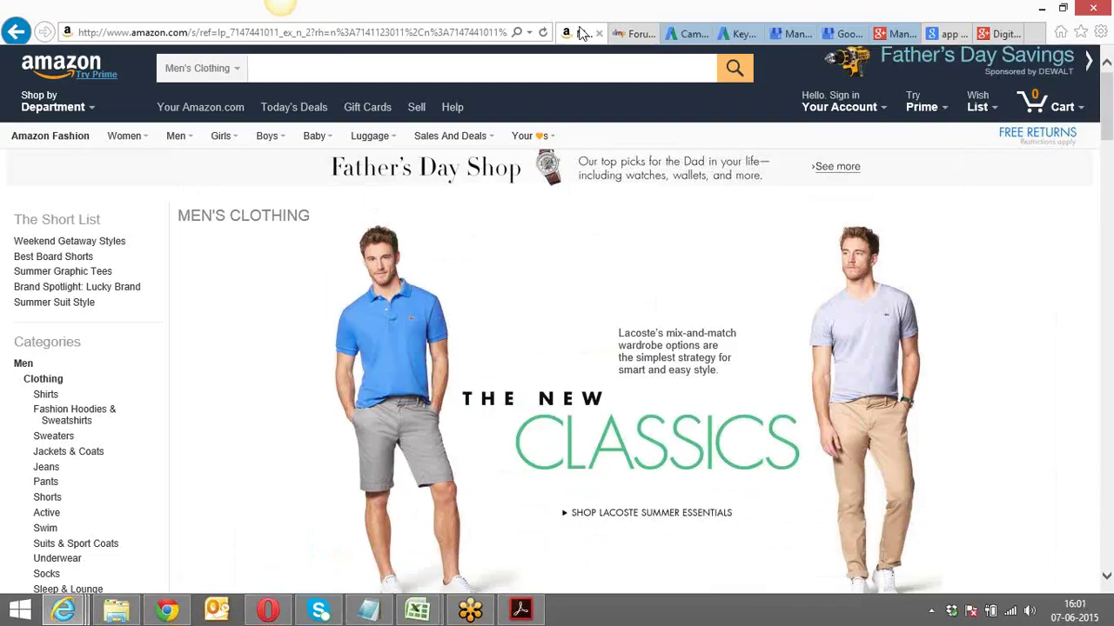
click(415, 28)
text(sulekha)
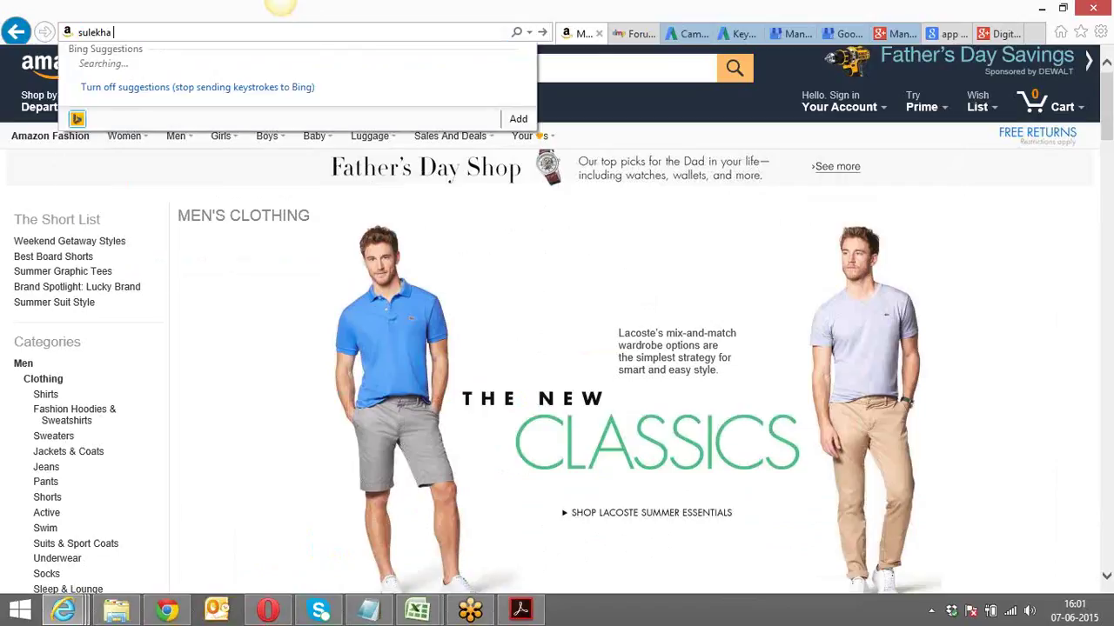
text( digital)
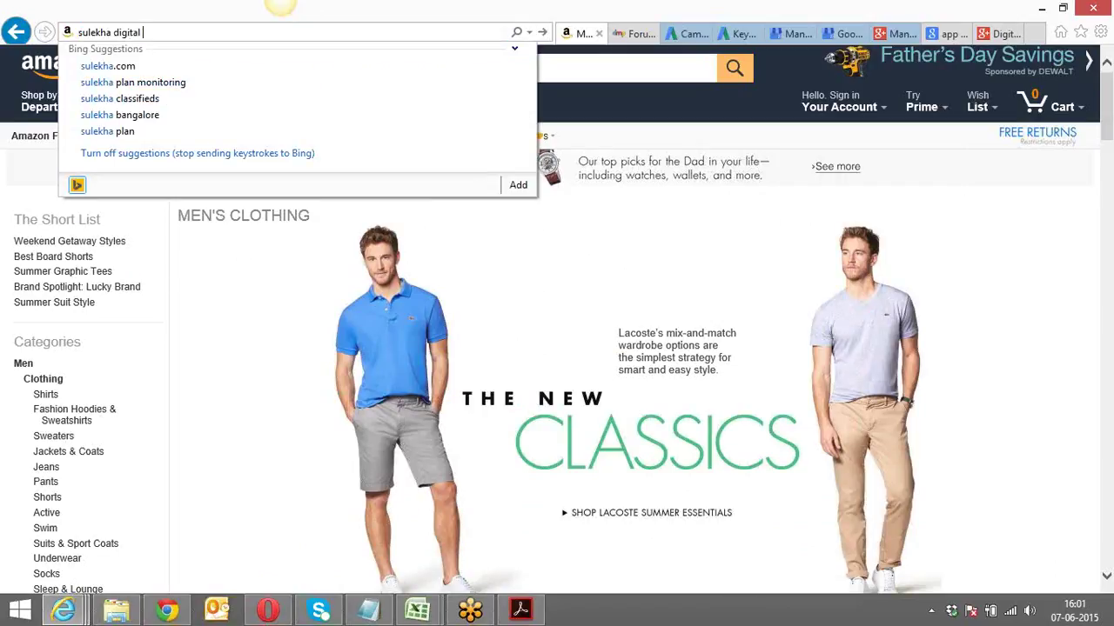
text( marketing paathshala)
key(Return)
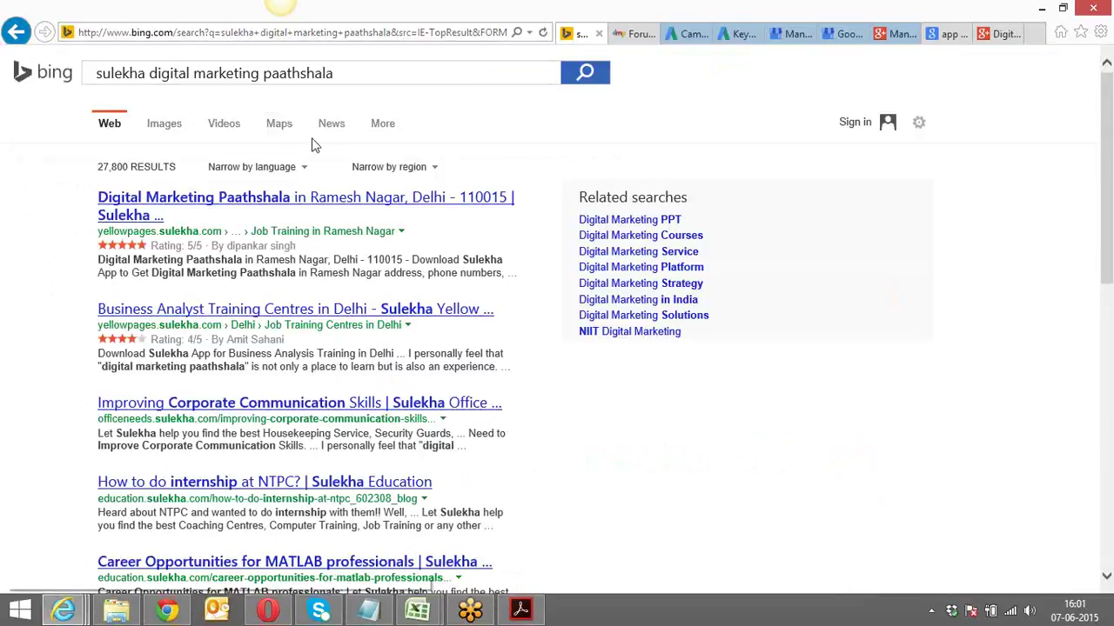
click(281, 204)
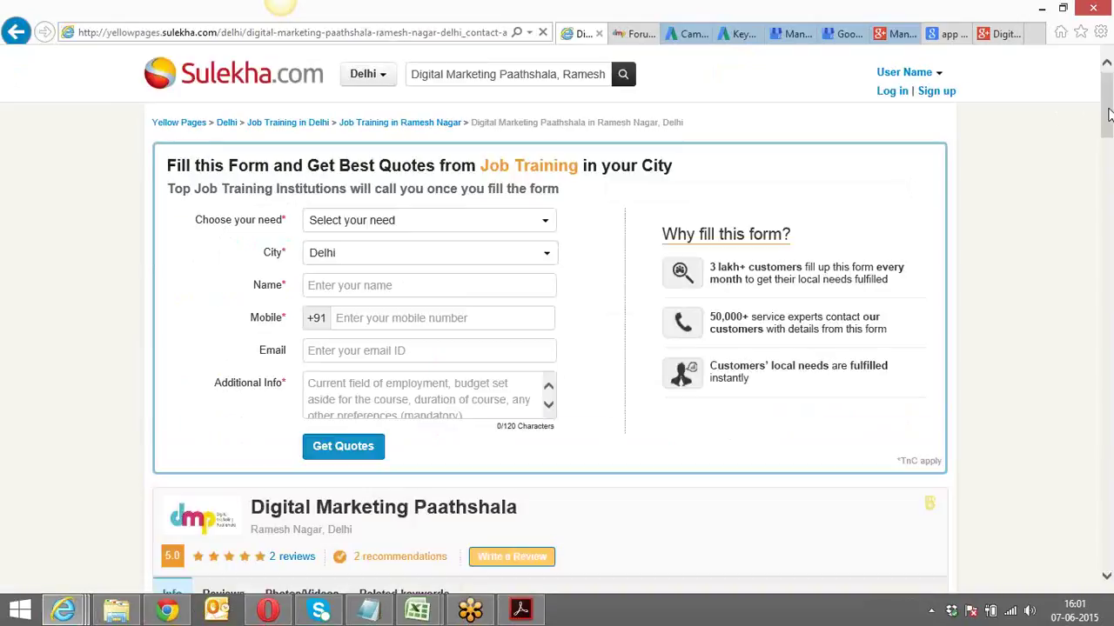
Step: Copy the address of the institute's Sulekha listing and paste it over the Source URL in the new AdWords review
scroll(1107, 148, down, 4)
scroll(1107, 155, down, 5)
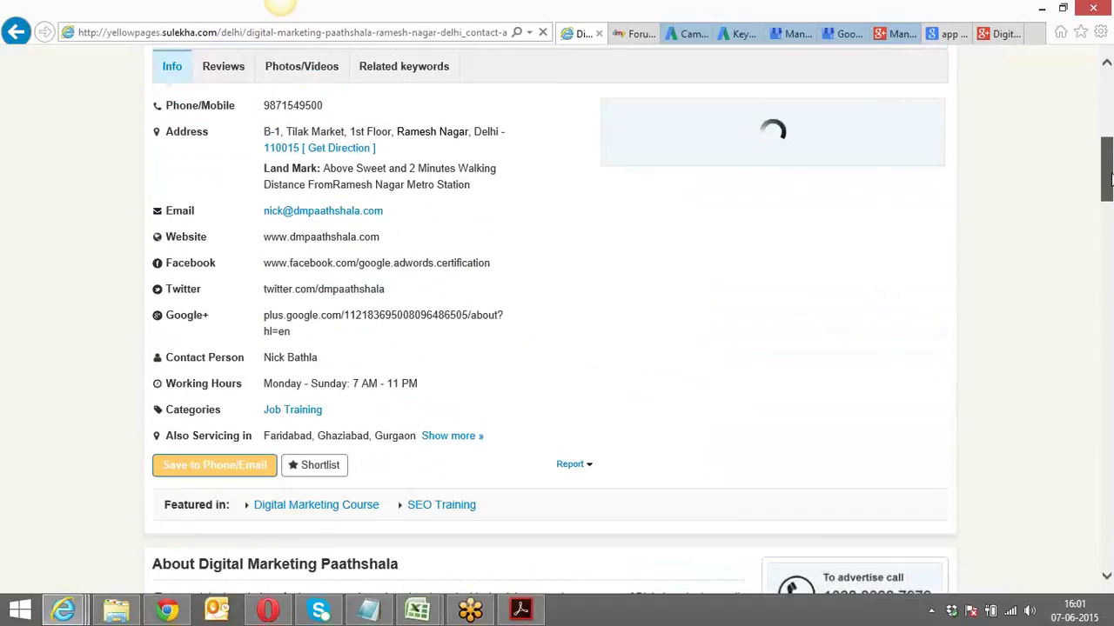
click(465, 28)
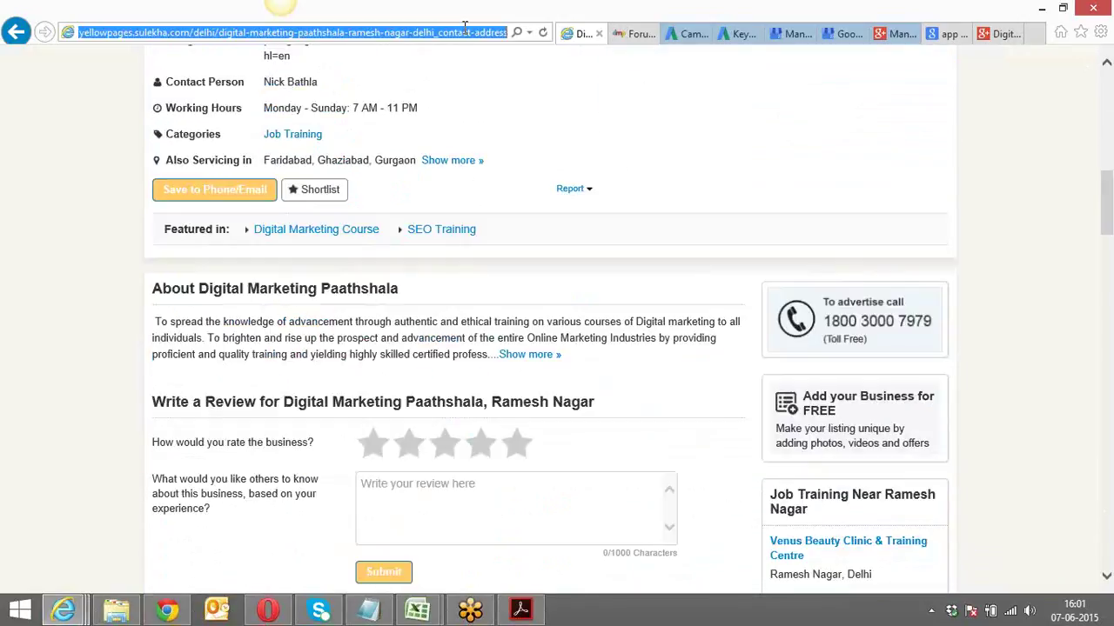
click(691, 34)
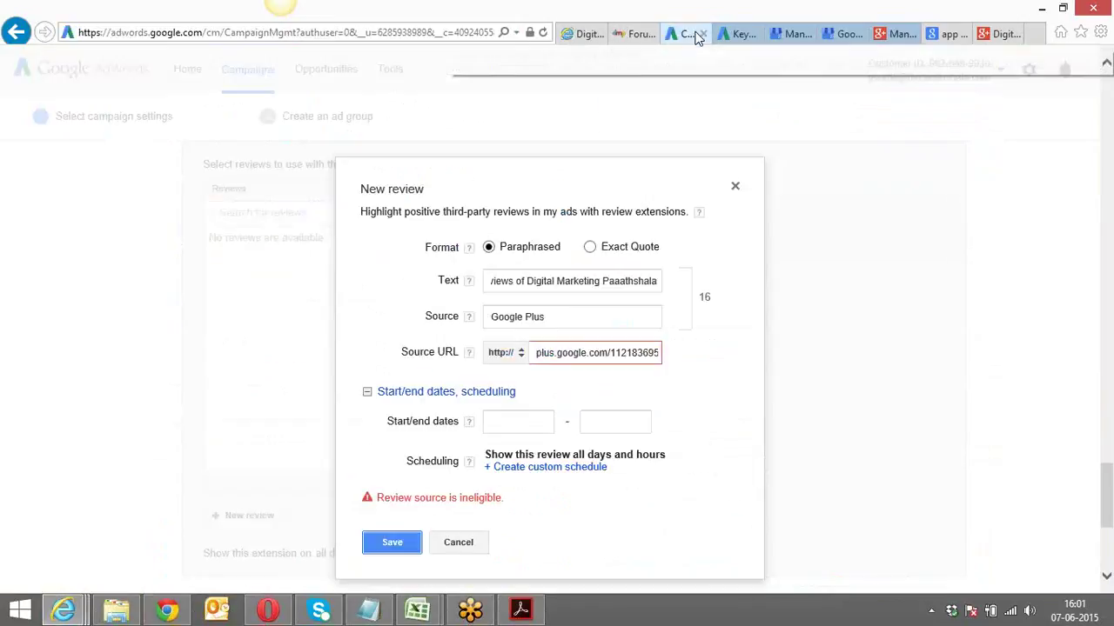
triple_click(563, 355)
key(ctrl+v)
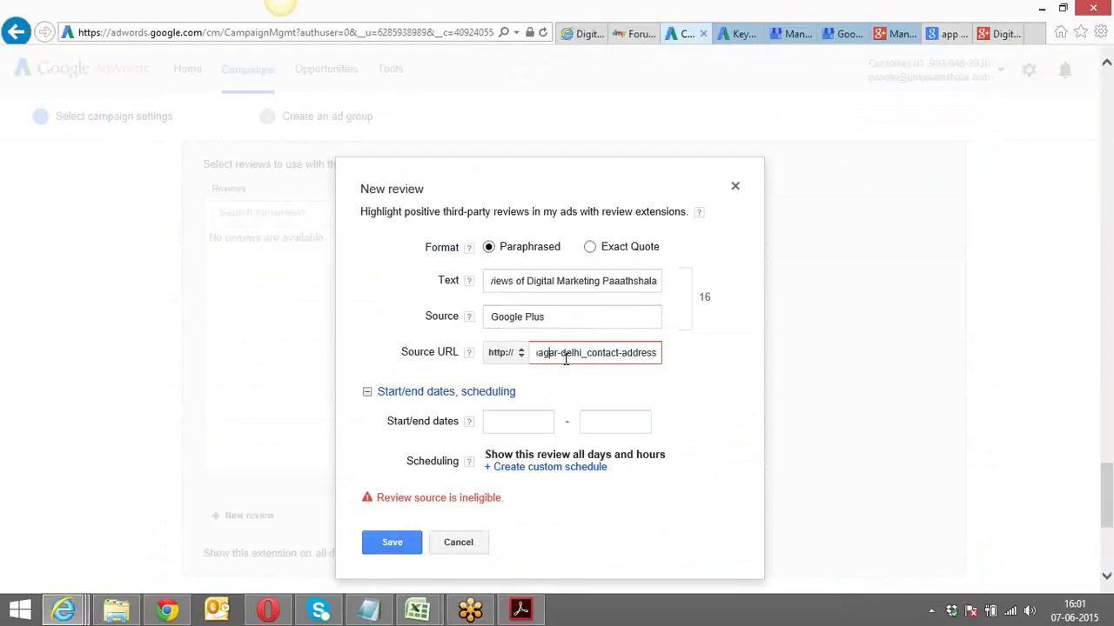
key(Left)
key(Left)
key(Left)
key(Left)
key(Left)
key(Left)
key(Left)
key(Left)
key(Left)
key(Left)
key(Left)
key(Left)
key(Left)
key(Left)
key(Left)
key(Left)
key(Left)
key(Left)
key(Left)
key(Left)
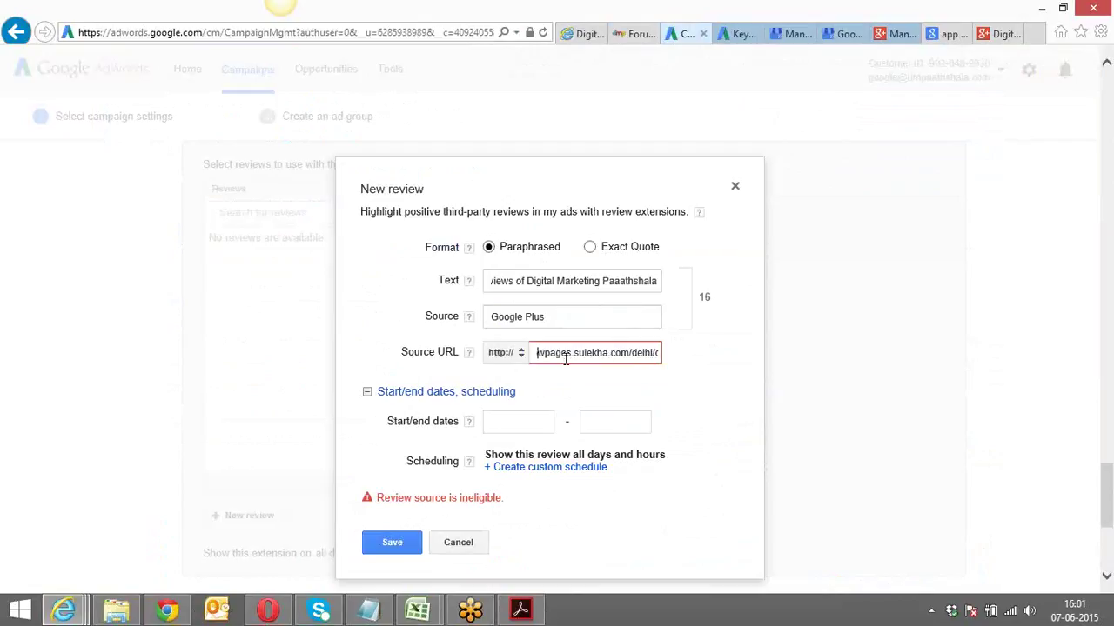
key(Left)
key(Left)
key(Left)
key(Left)
key(Left)
key(Left)
key(Left)
key(Left)
key(Left)
key(Left)
key(Left)
key(Delete)
key(Delete)
key(Delete)
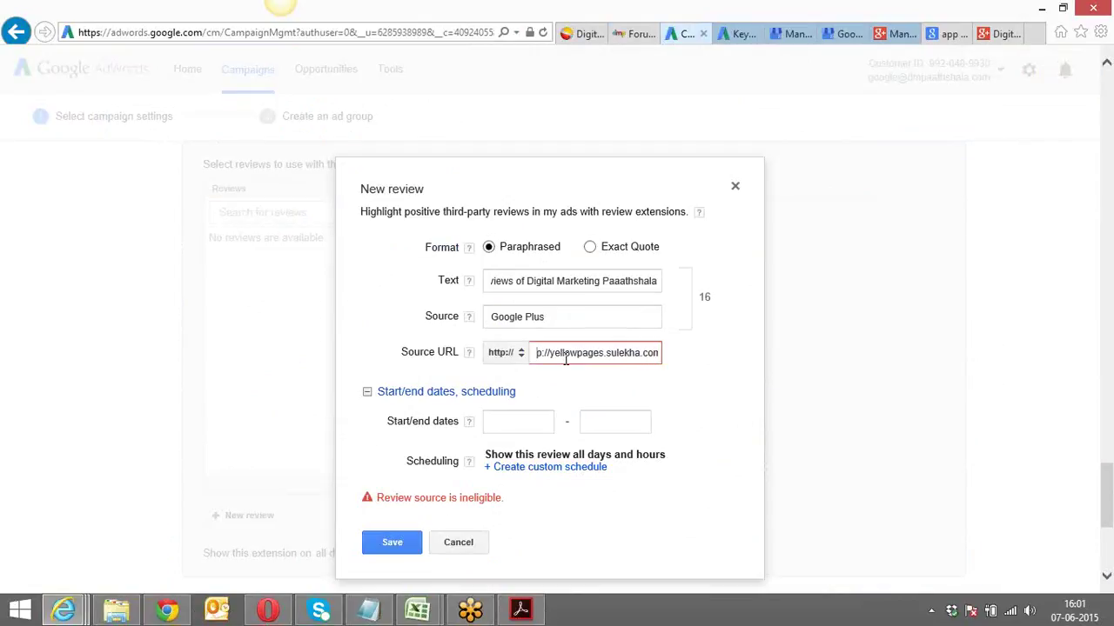
key(Delete)
key(Delete)
key(Delete)
key(Delete)
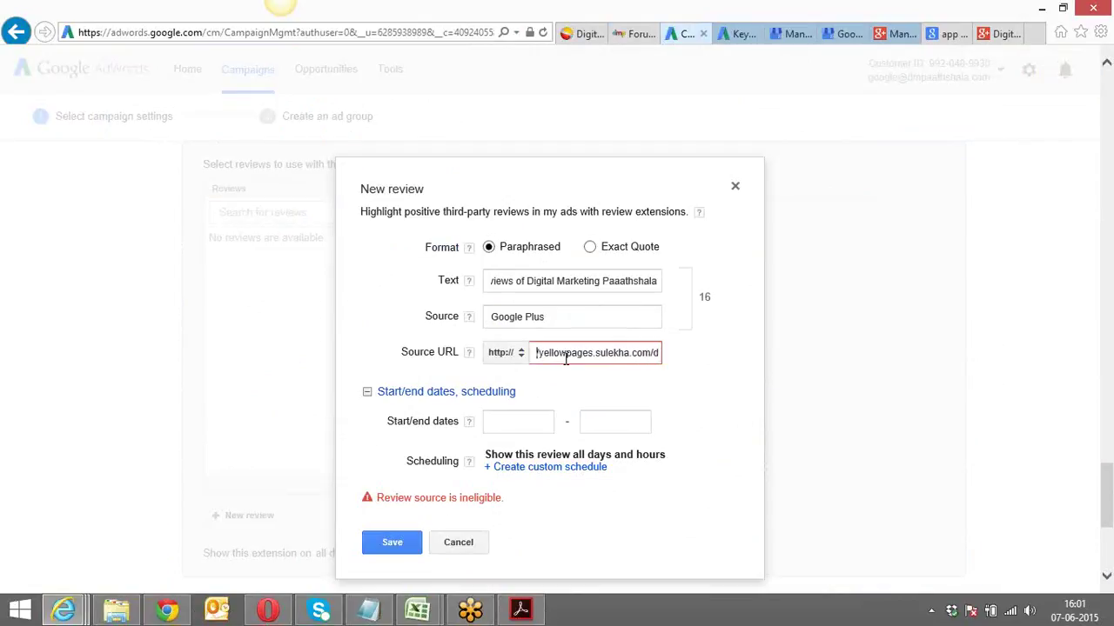
click(516, 357)
click(519, 356)
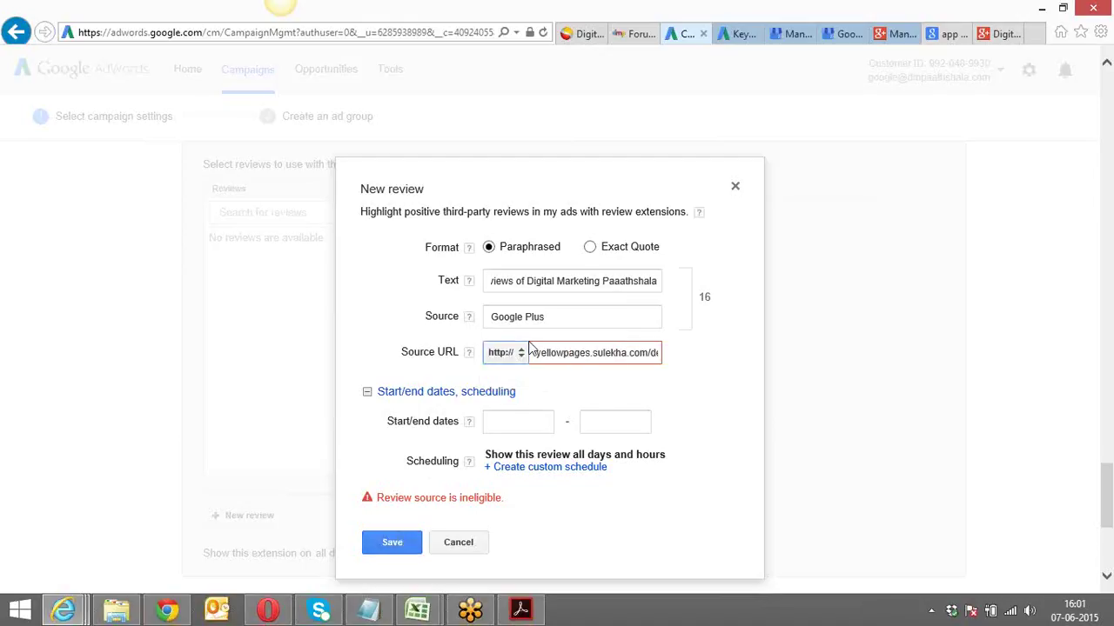
Step: Replace the review's source with Yellow Pages and save the review
click(559, 315)
drag(560, 315, 440, 326)
text(Yellow Page)
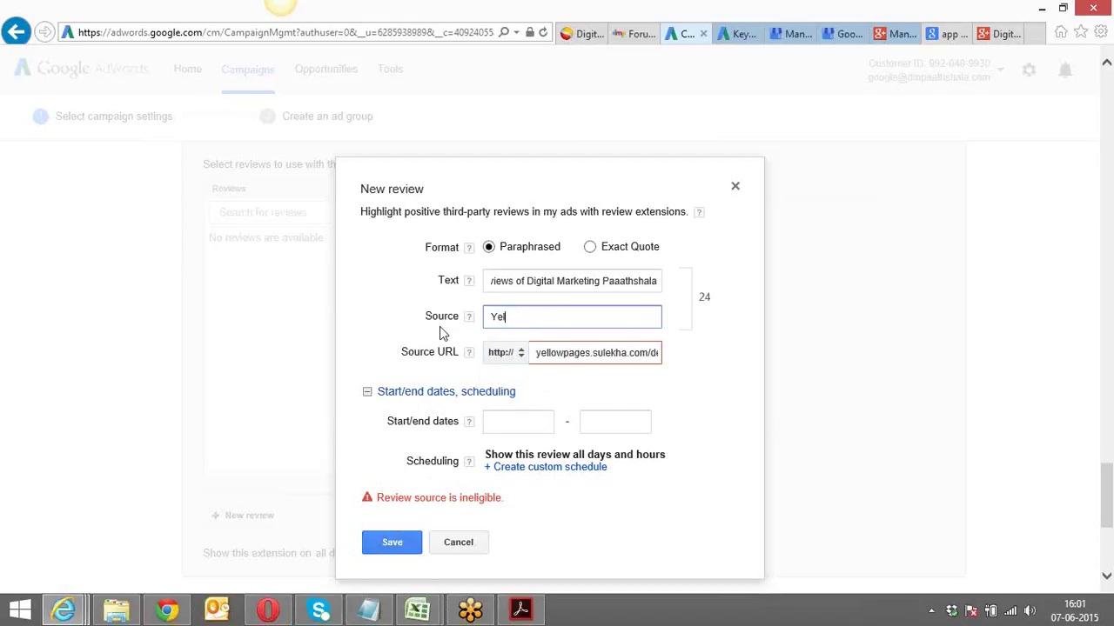
text(s)
click(391, 544)
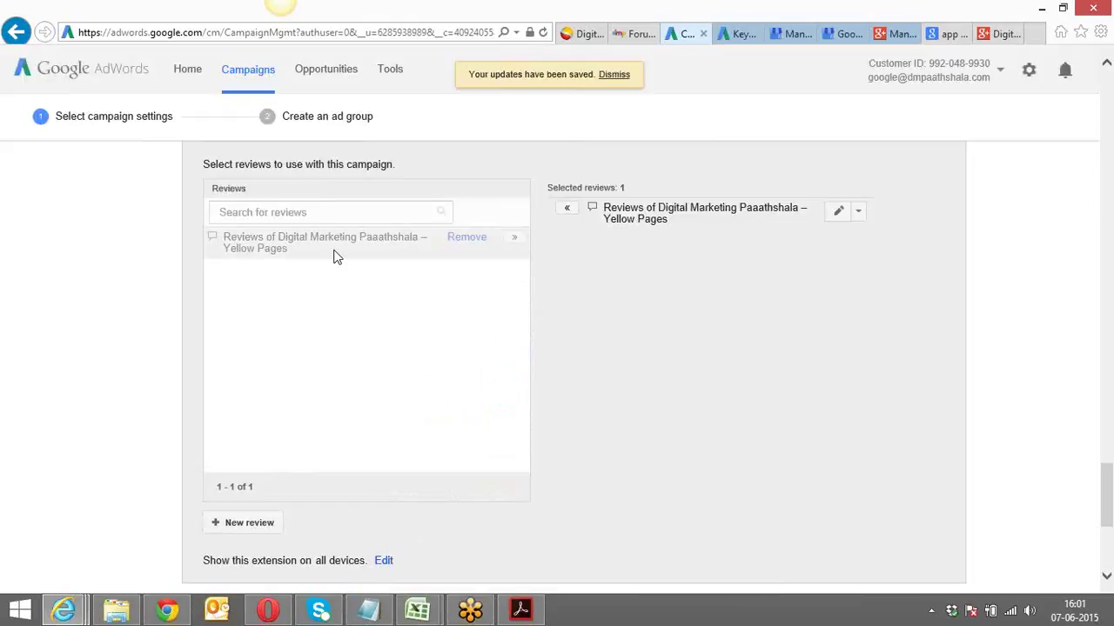
Step: Enable the Callouts extension for additional descriptive text and look over its callout selection area
drag(1109, 482, 1110, 525)
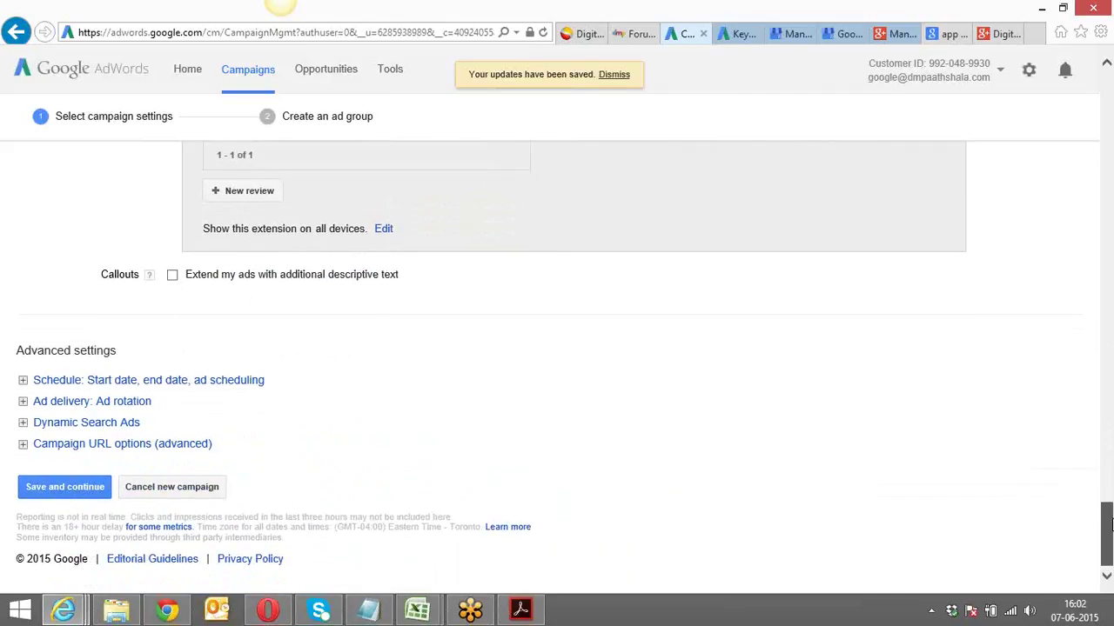
click(173, 277)
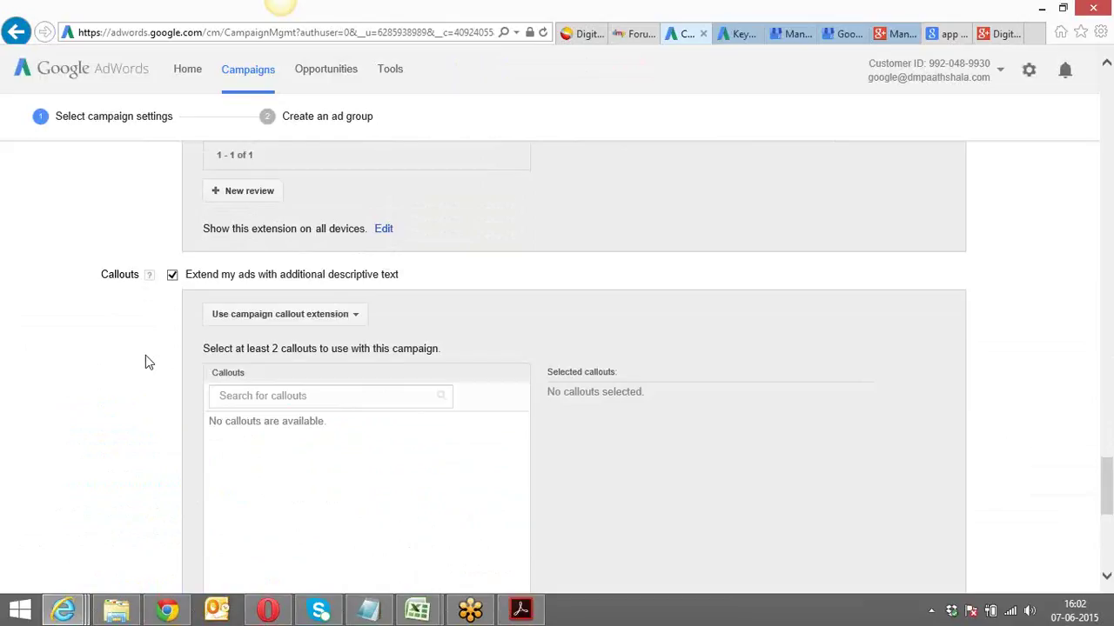
scroll(145, 361, down, 5)
scroll(146, 355, up, 3)
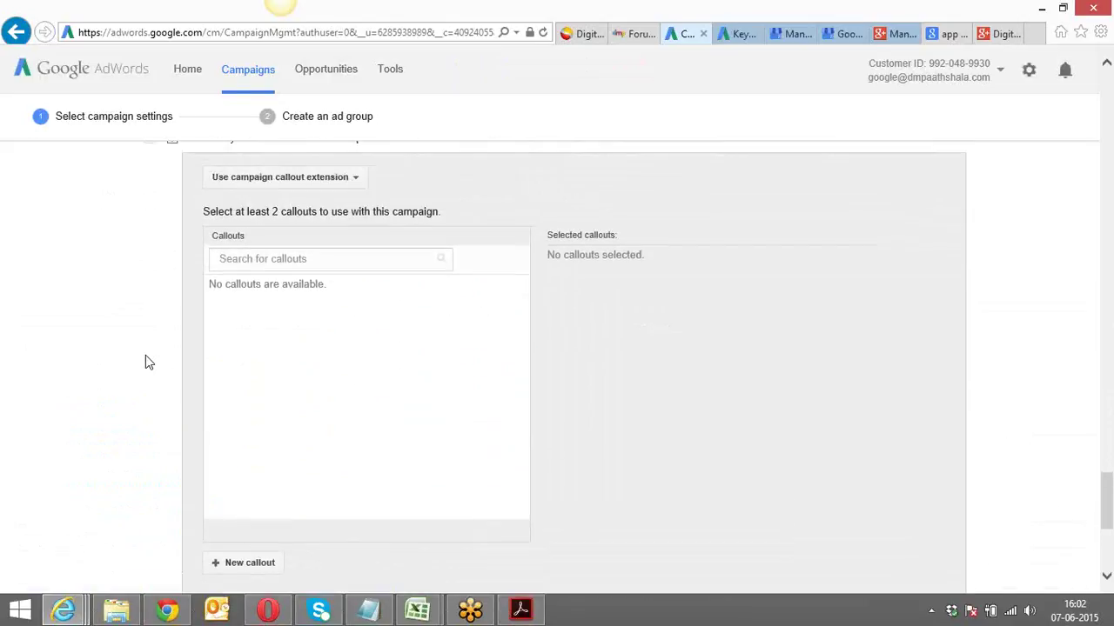
scroll(145, 355, down, 1)
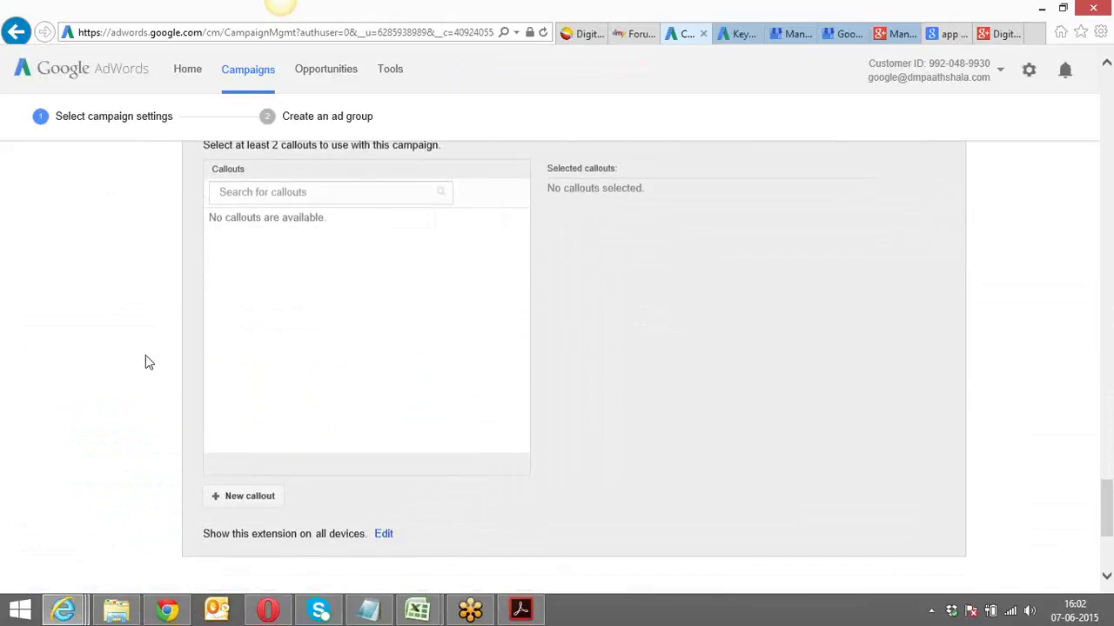
Step: Create and save a new callout with the text Free Demo Classes and mobile device preference
click(249, 495)
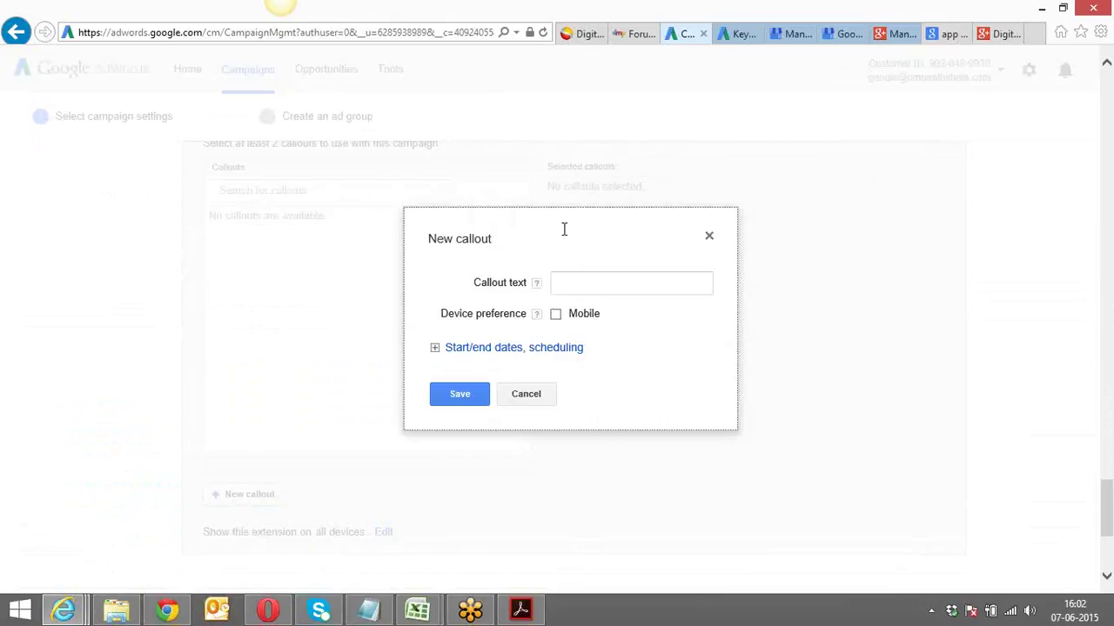
click(594, 283)
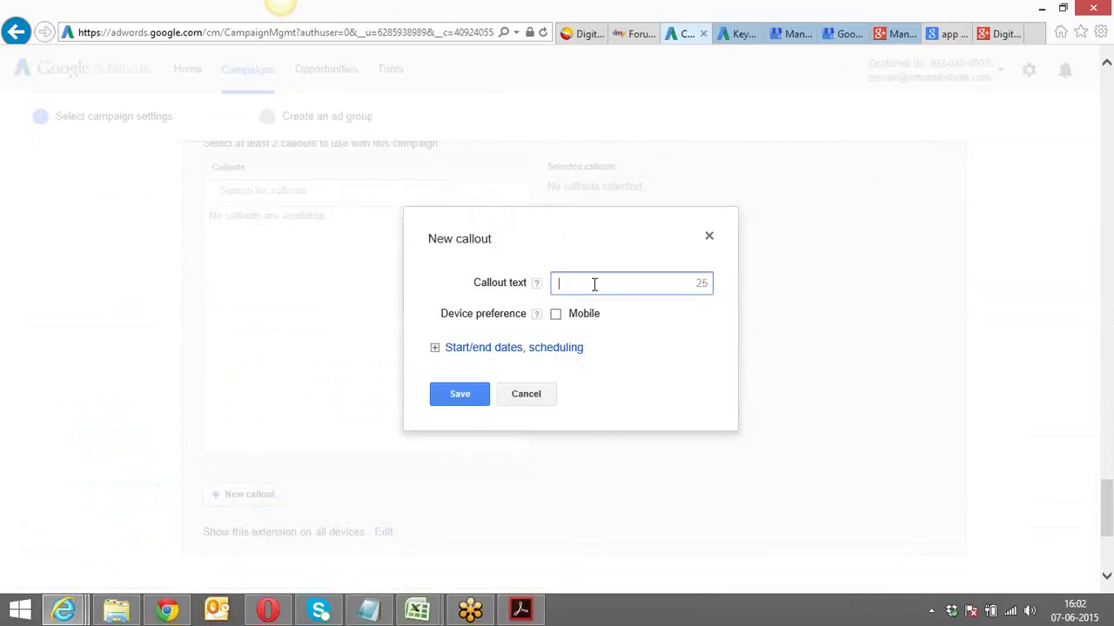
text(Free Demo Class)
click(556, 314)
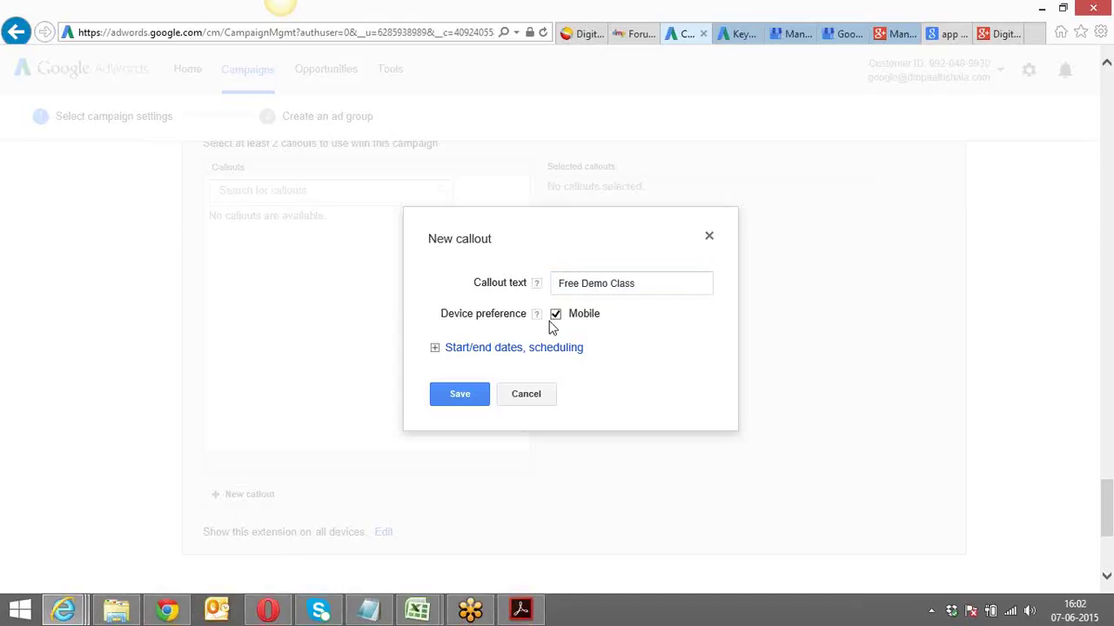
click(638, 283)
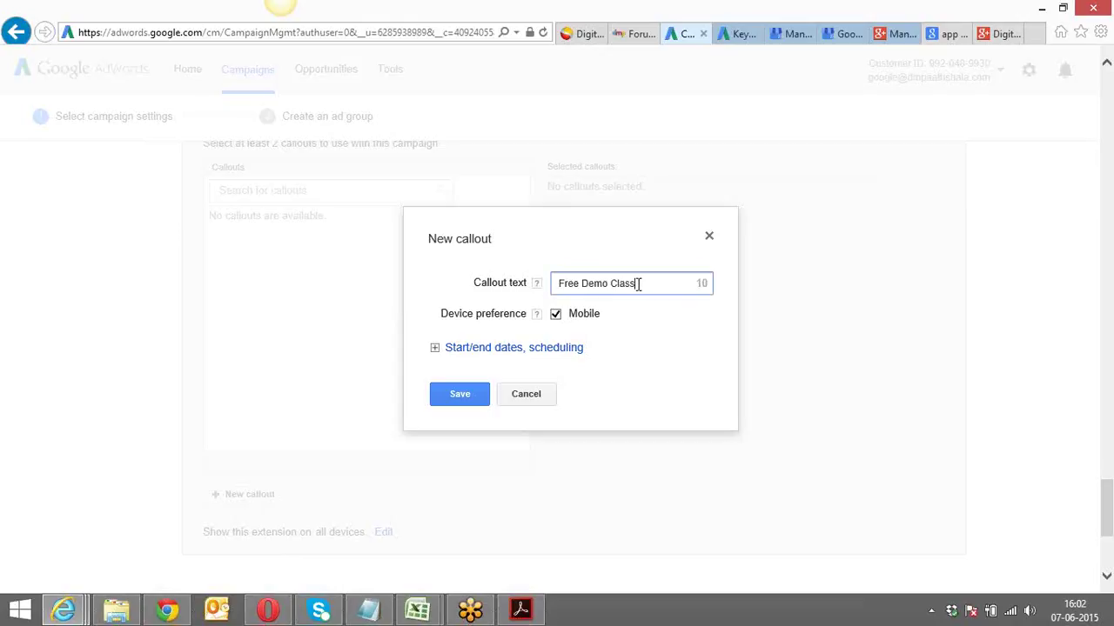
text(es)
click(459, 401)
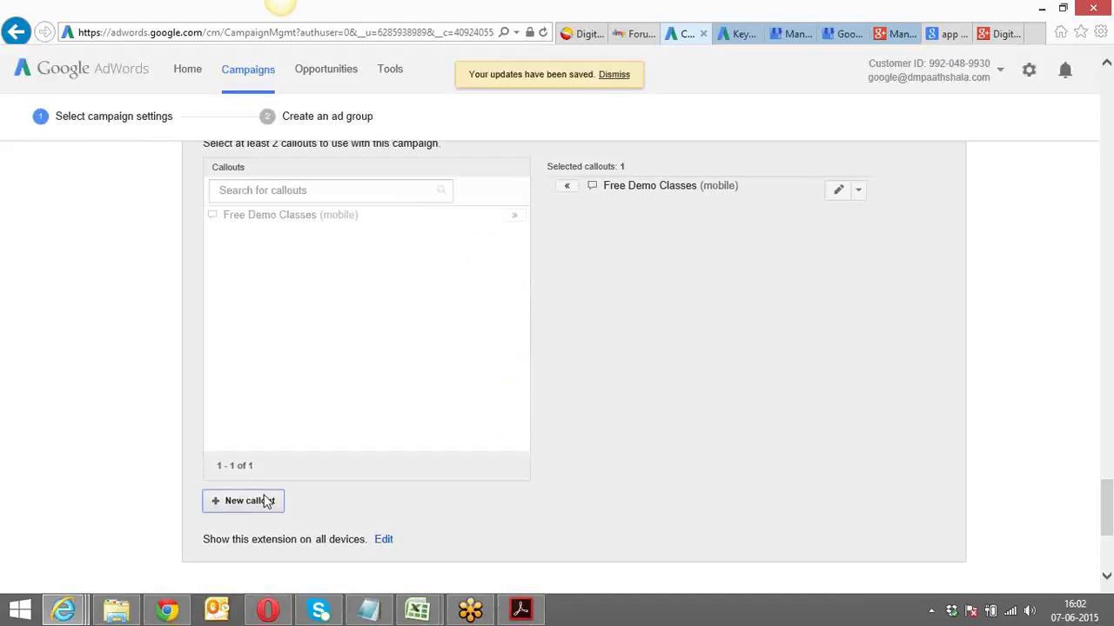
Step: Add a second callout with the text Free Wesbite and mobile device preference, and save it
click(267, 501)
click(582, 291)
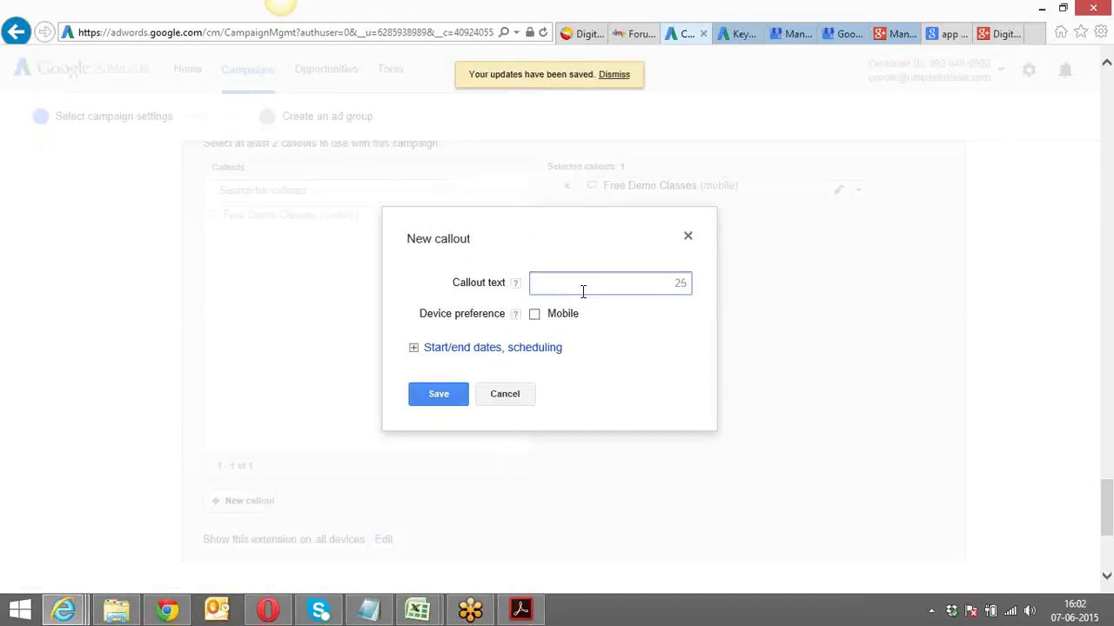
text(Free Website)
click(537, 316)
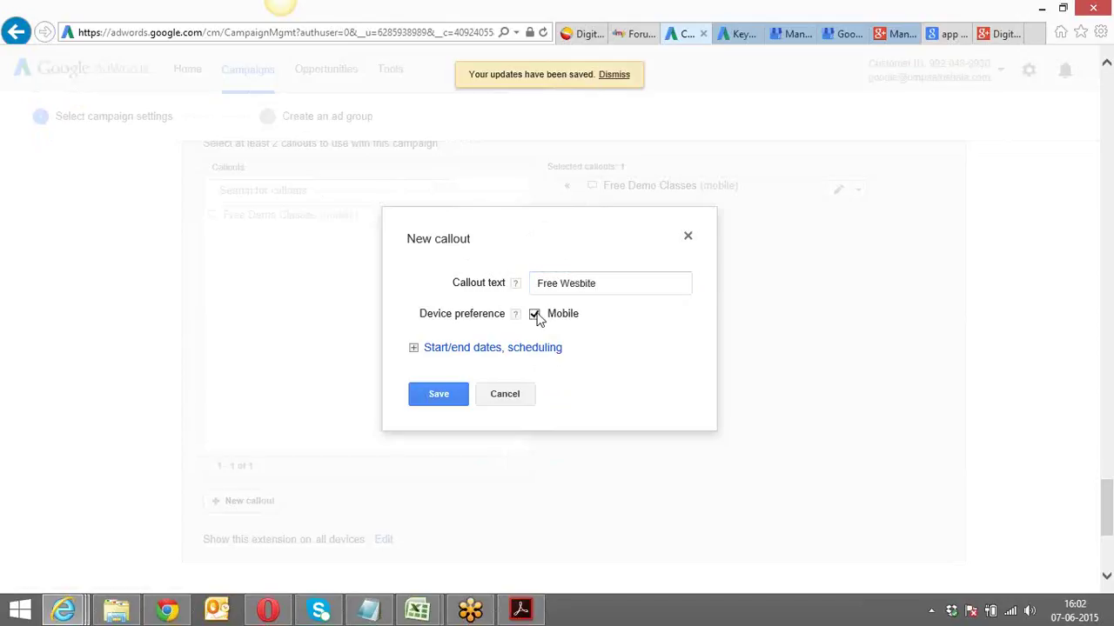
click(419, 396)
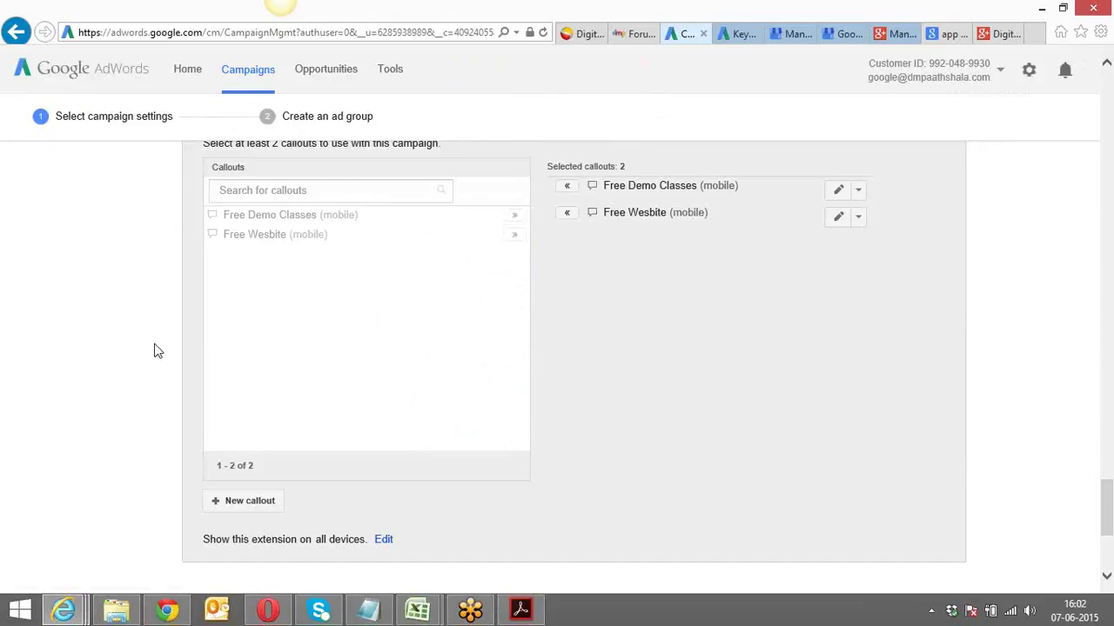
scroll(152, 351, up, 1)
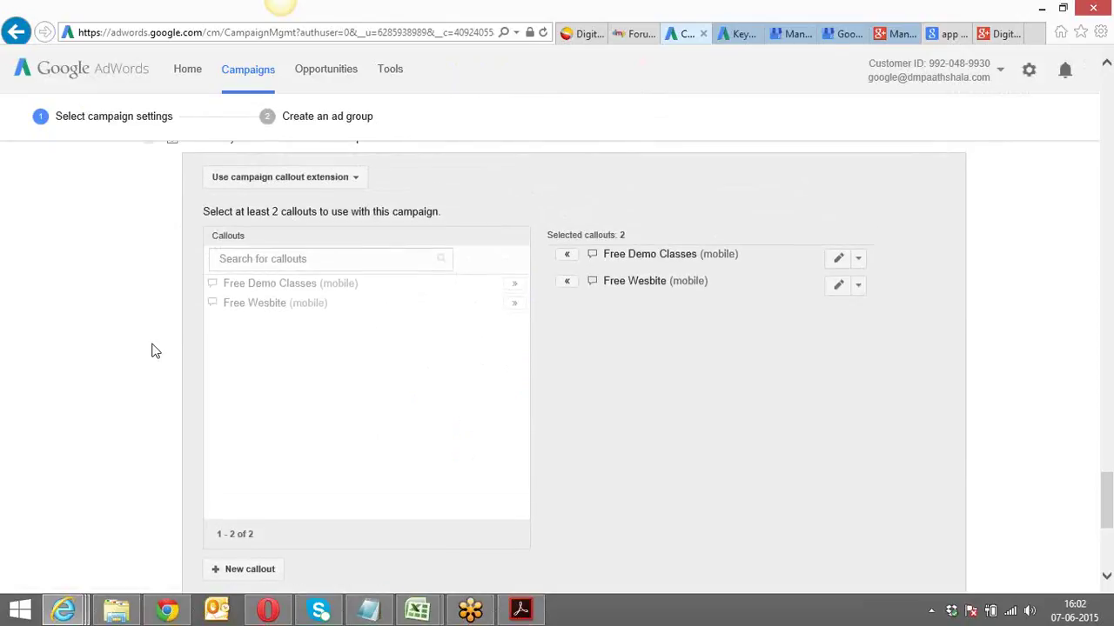
Step: Search Google Images for "review extension" and enlarge the Healthy Body Gym and EL AL ad examples
click(1005, 35)
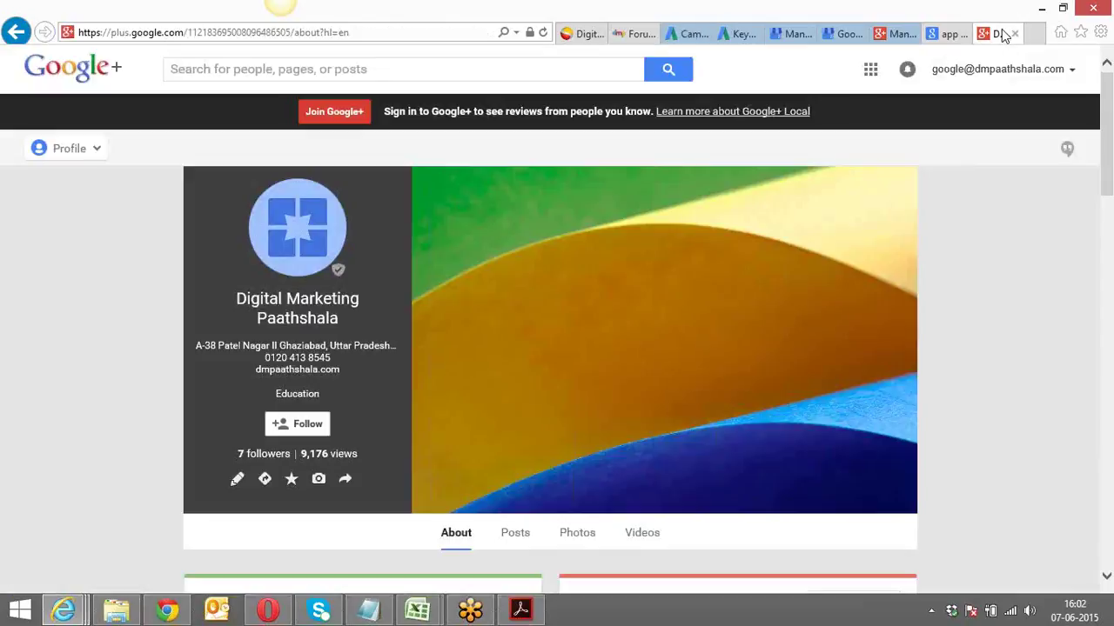
click(946, 35)
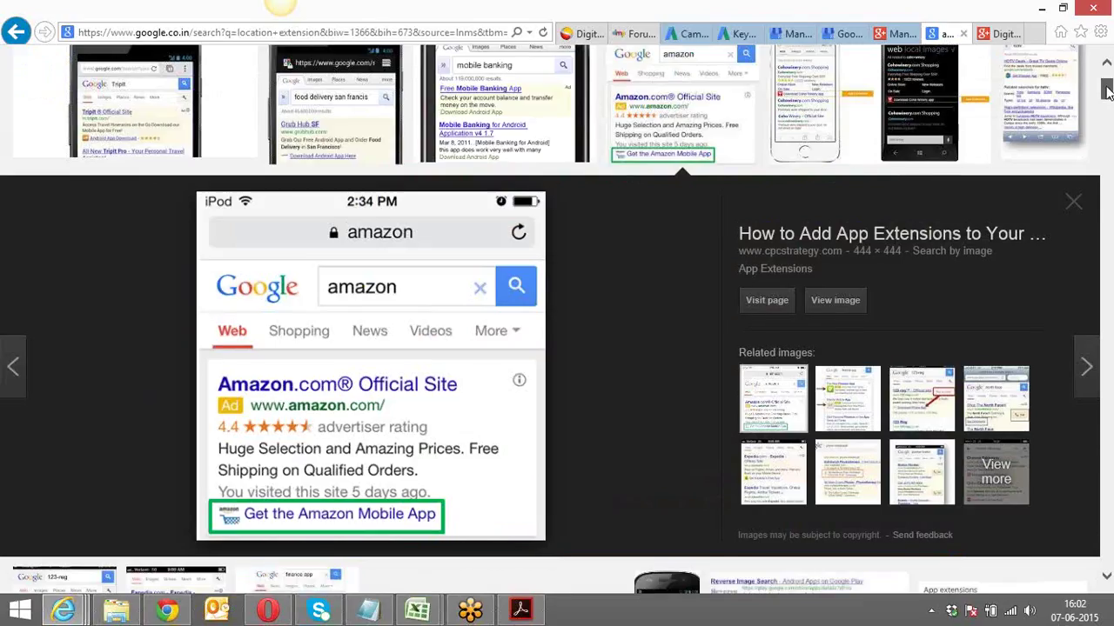
scroll(1107, 80, up, 3)
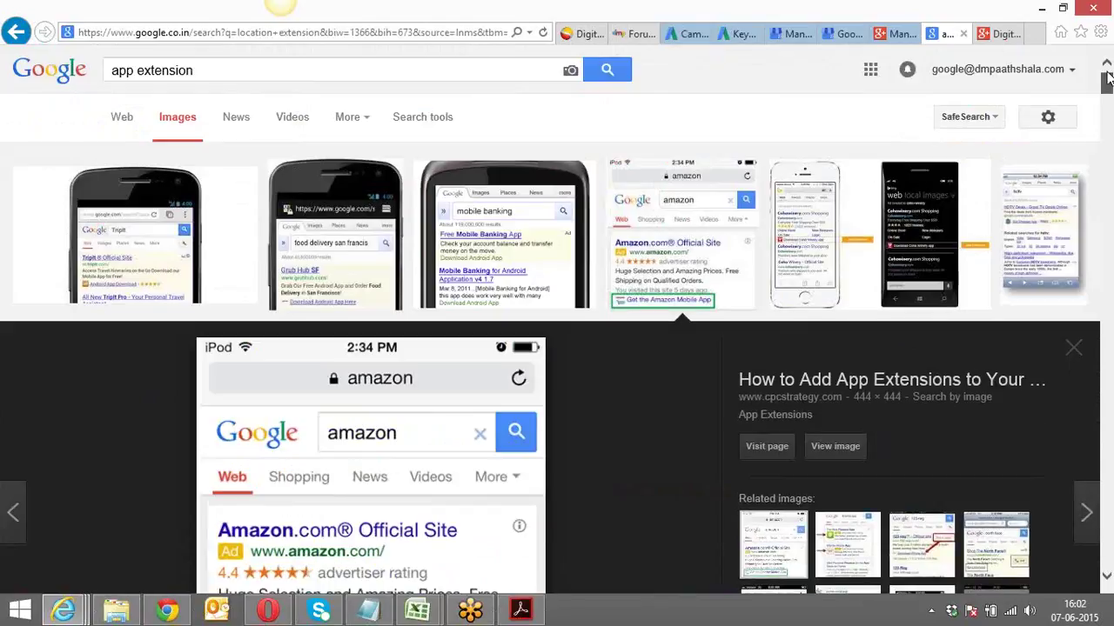
click(135, 71)
double_click(122, 71)
text(review)
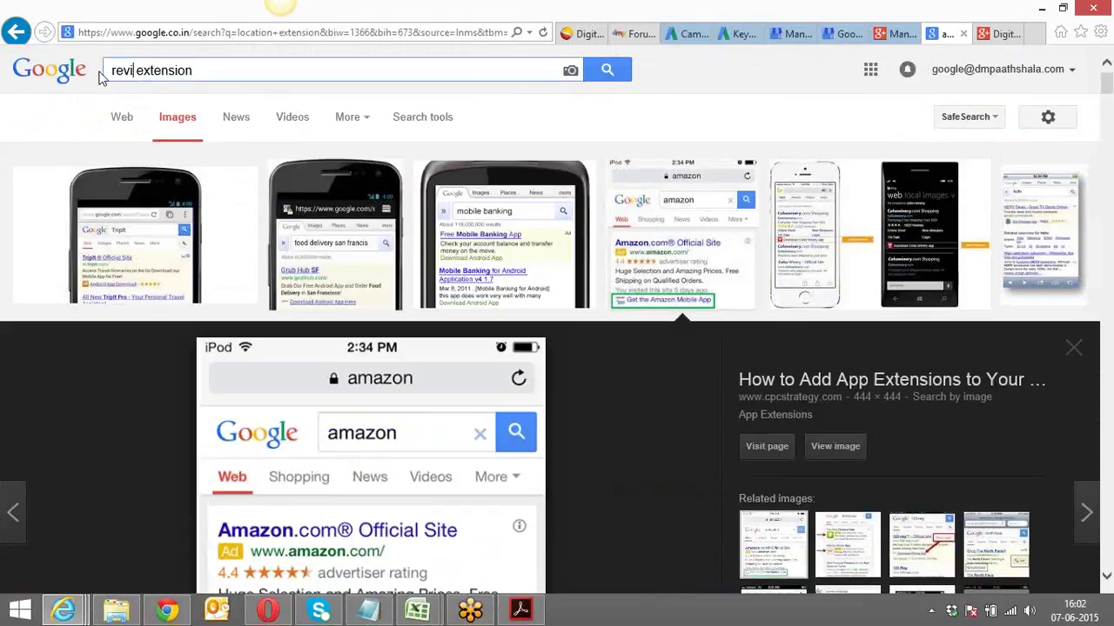
key(Return)
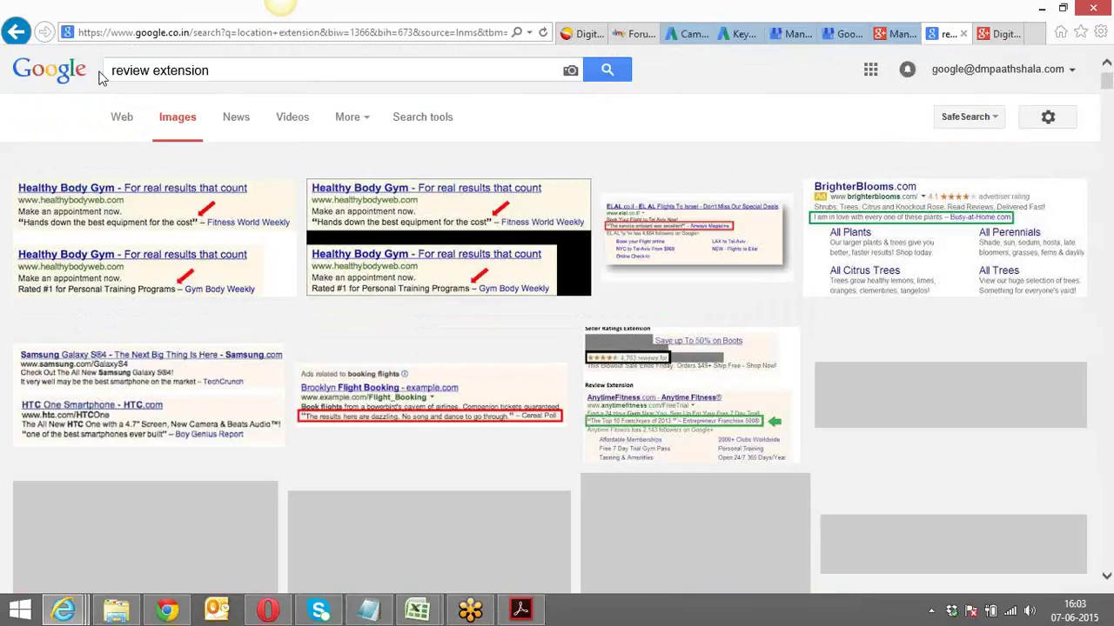
click(147, 238)
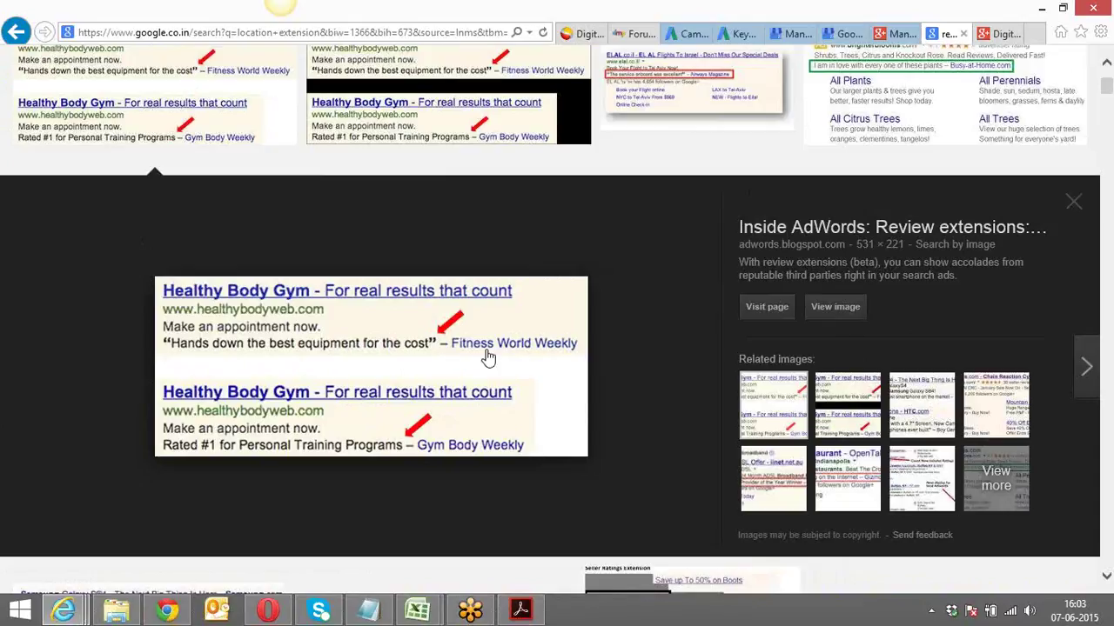
click(663, 100)
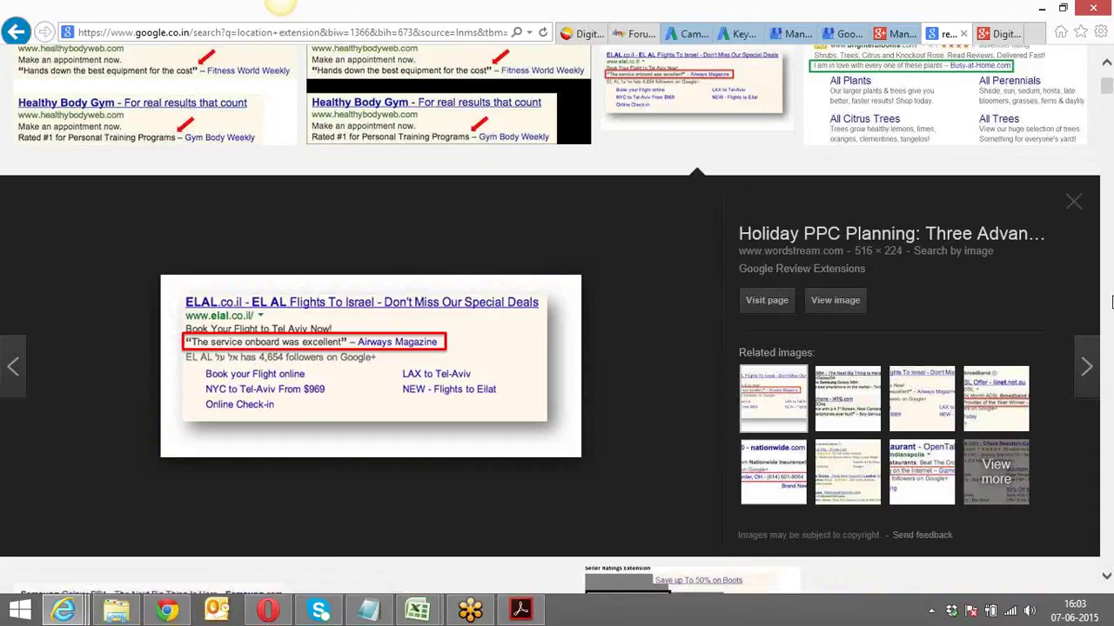
Step: Search Google Images for "call out extension" and enlarge the first ACME Electronics ad example
scroll(1105, 90, up, 2)
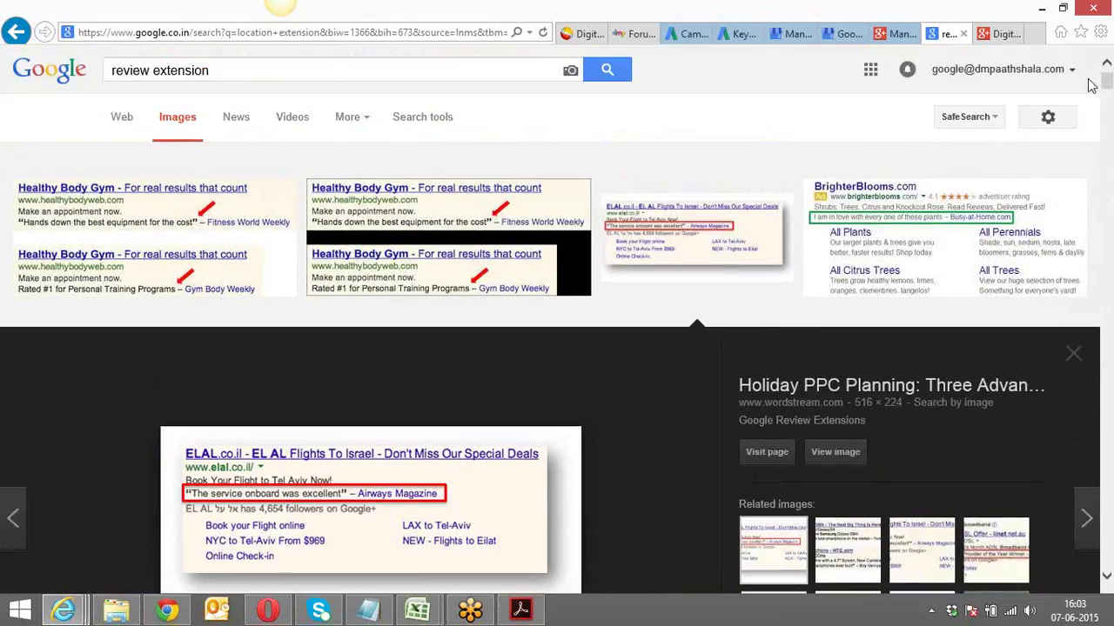
drag(150, 70, 87, 77)
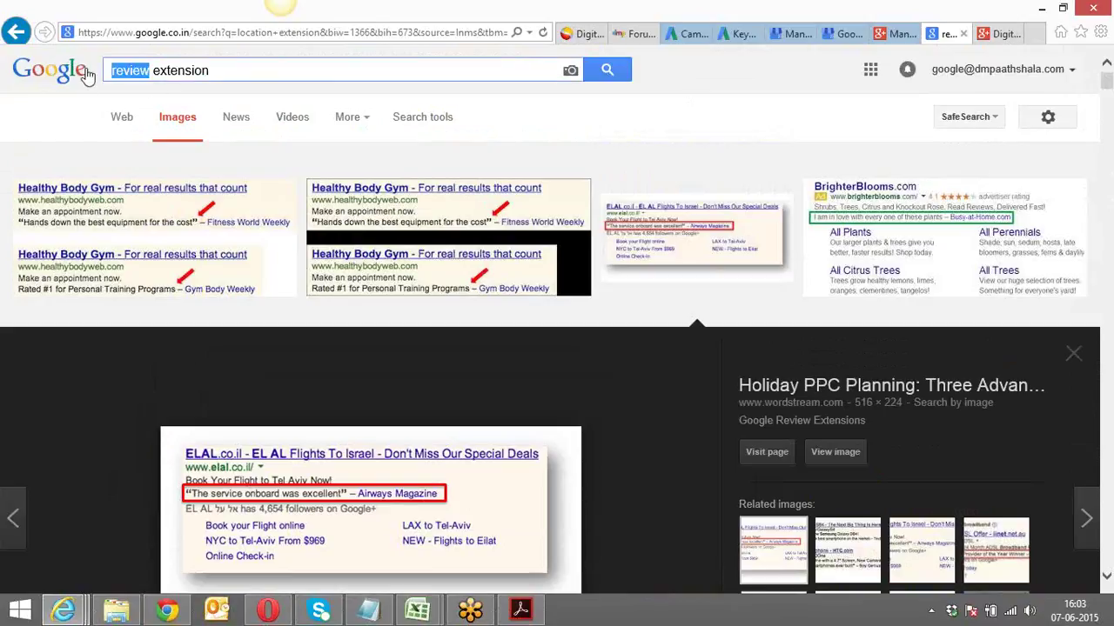
text(call out)
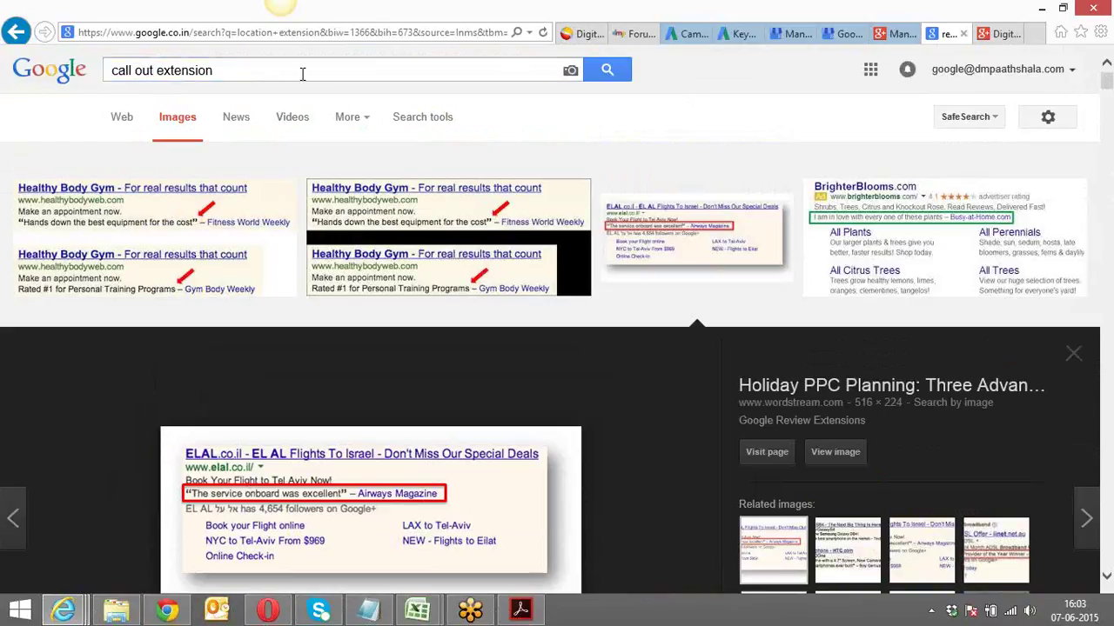
click(606, 71)
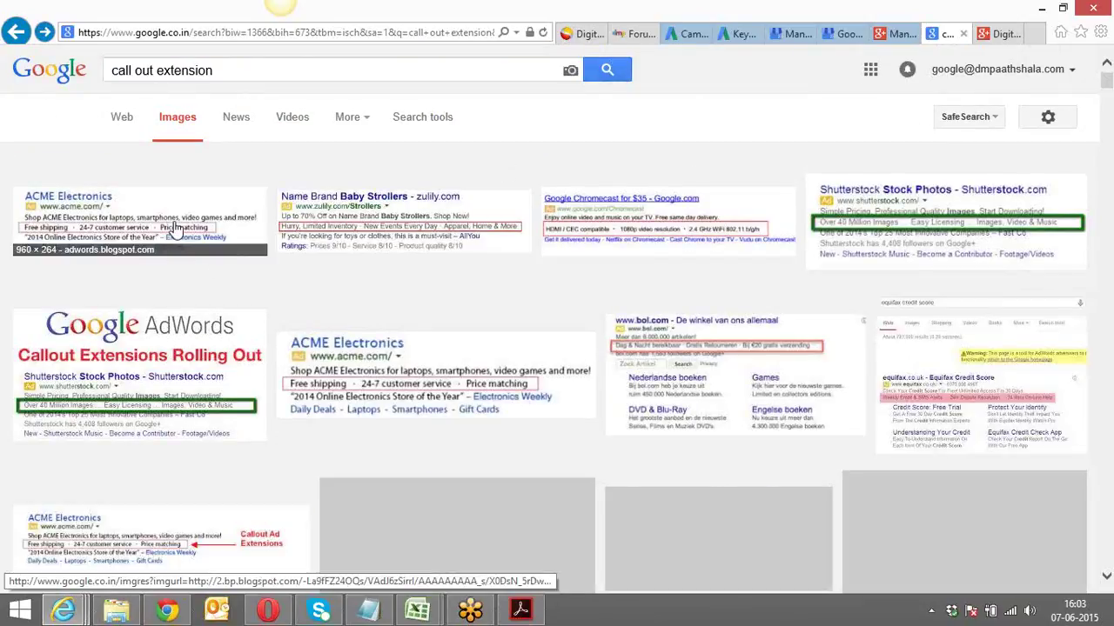
click(176, 228)
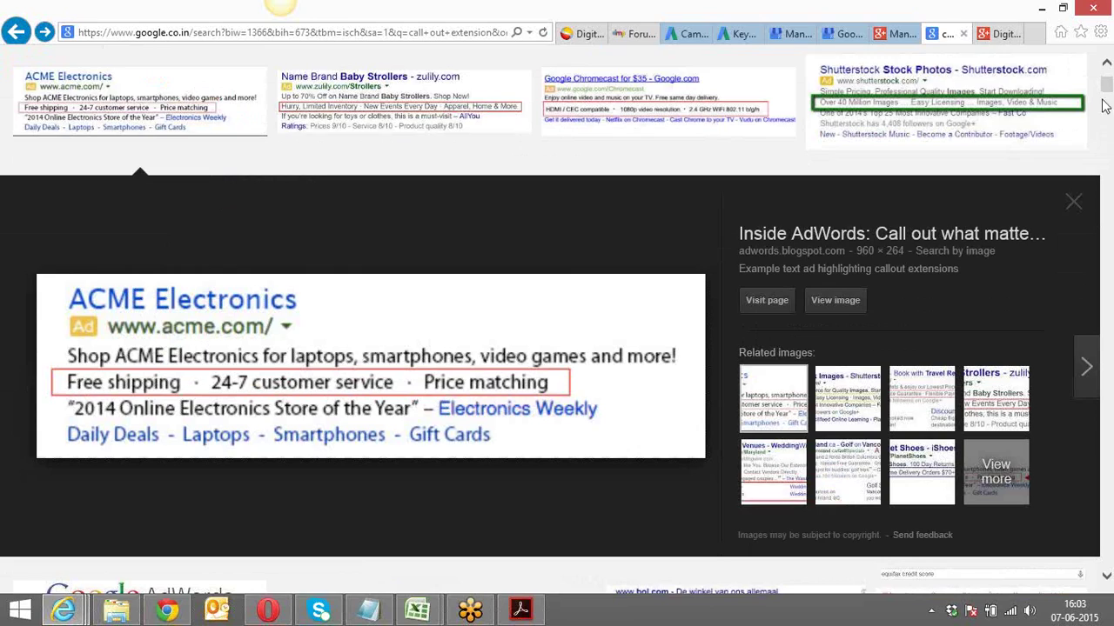
Step: Browse further callout extension examples and enlarge the Lanyon Bowdler Solicitors ad
scroll(1105, 100, down, 3)
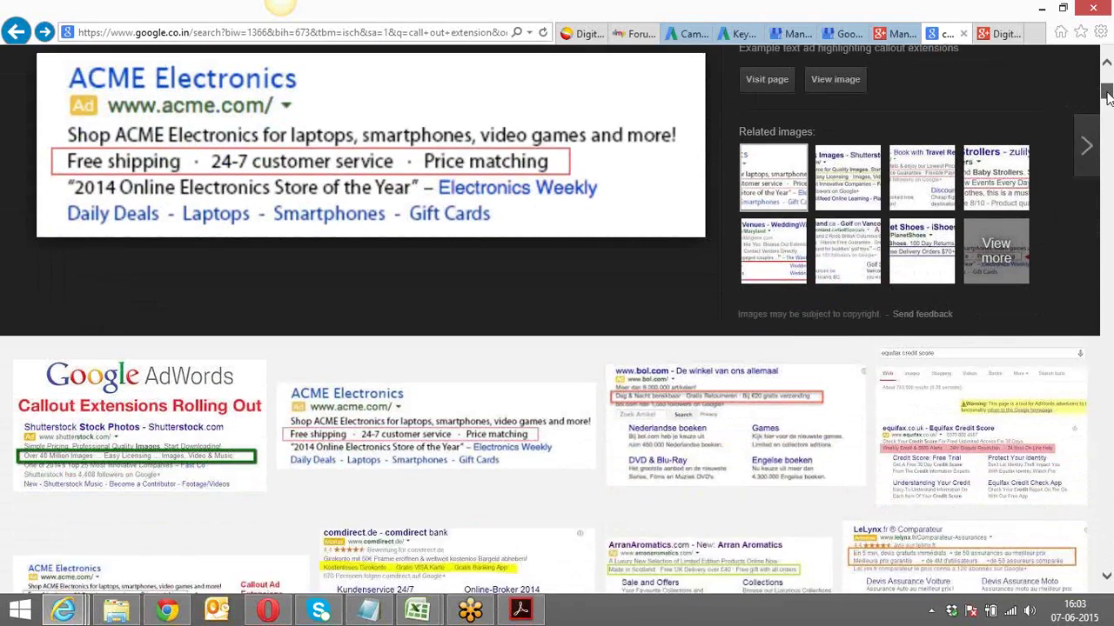
scroll(1106, 99, down, 3)
scroll(1106, 103, down, 2)
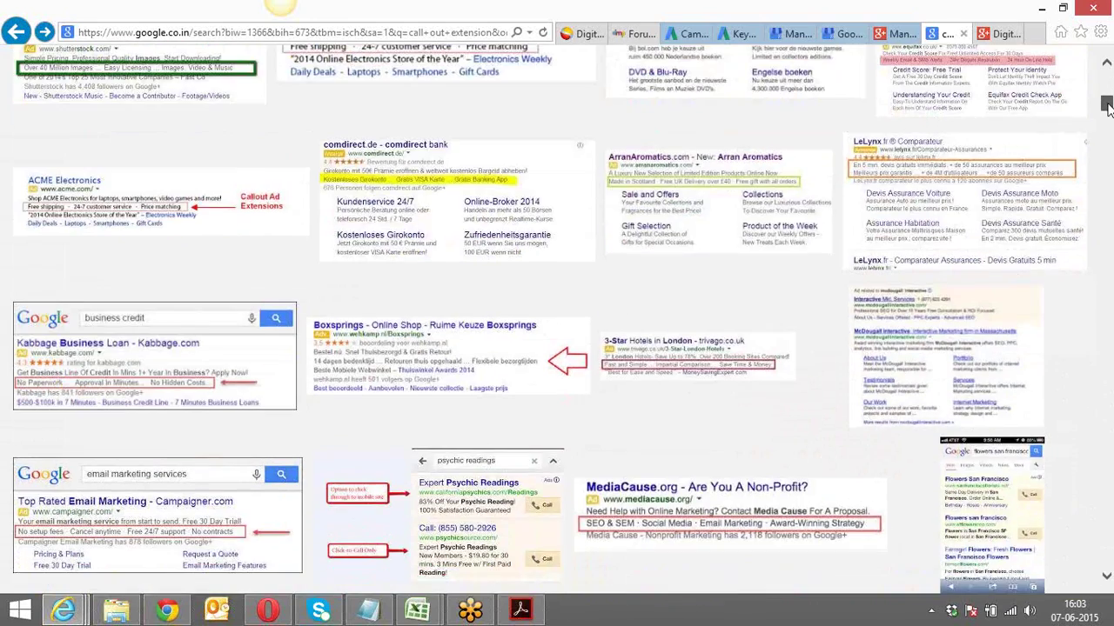
drag(1108, 106, 1109, 119)
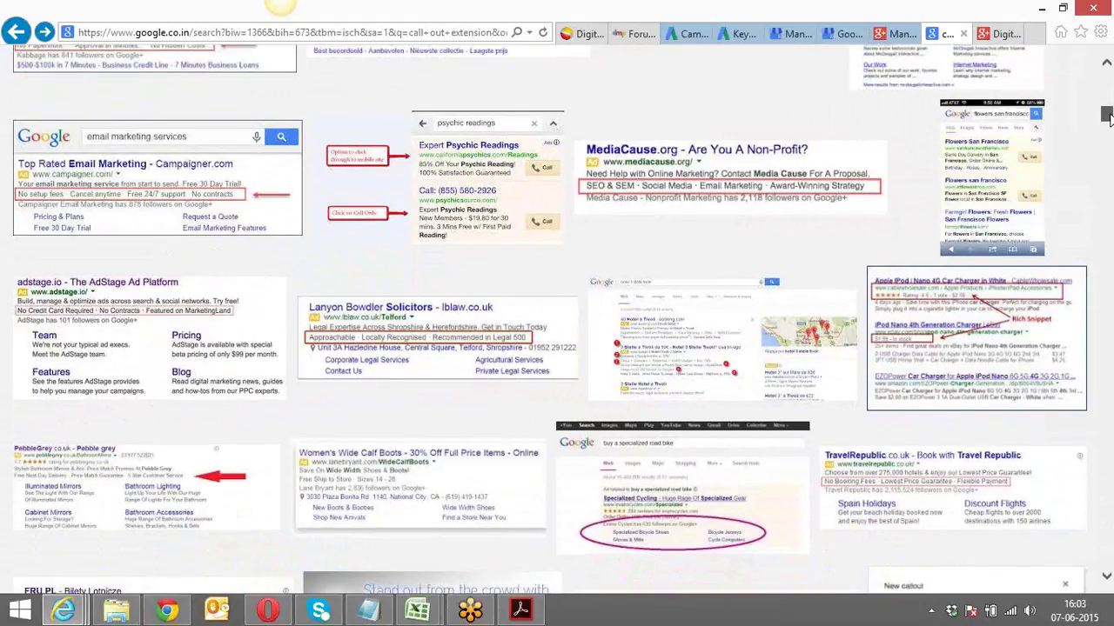
click(451, 338)
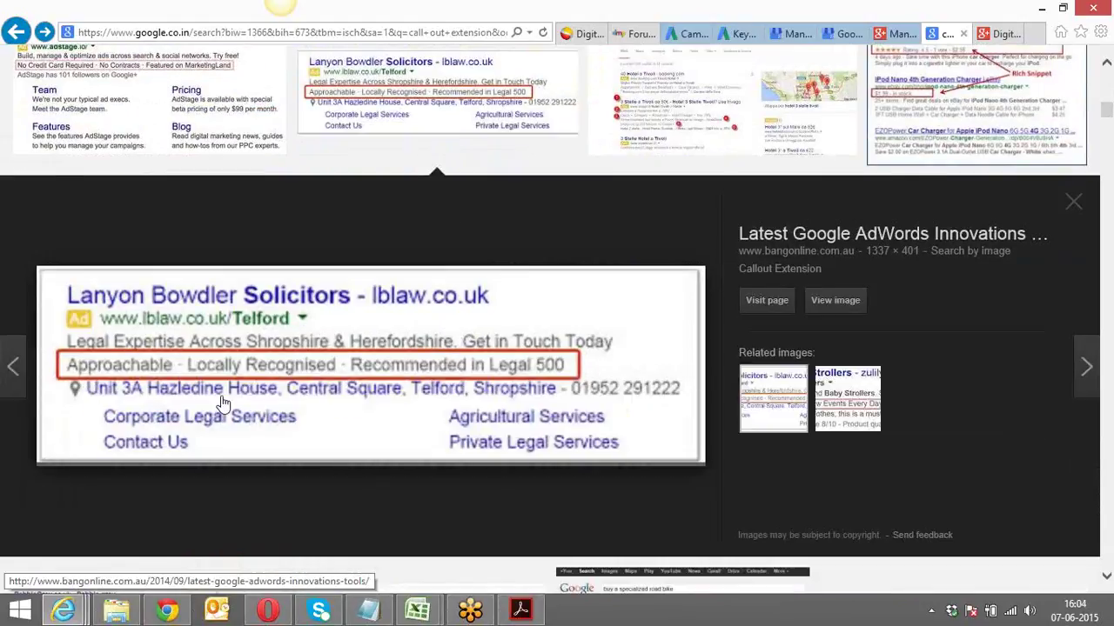
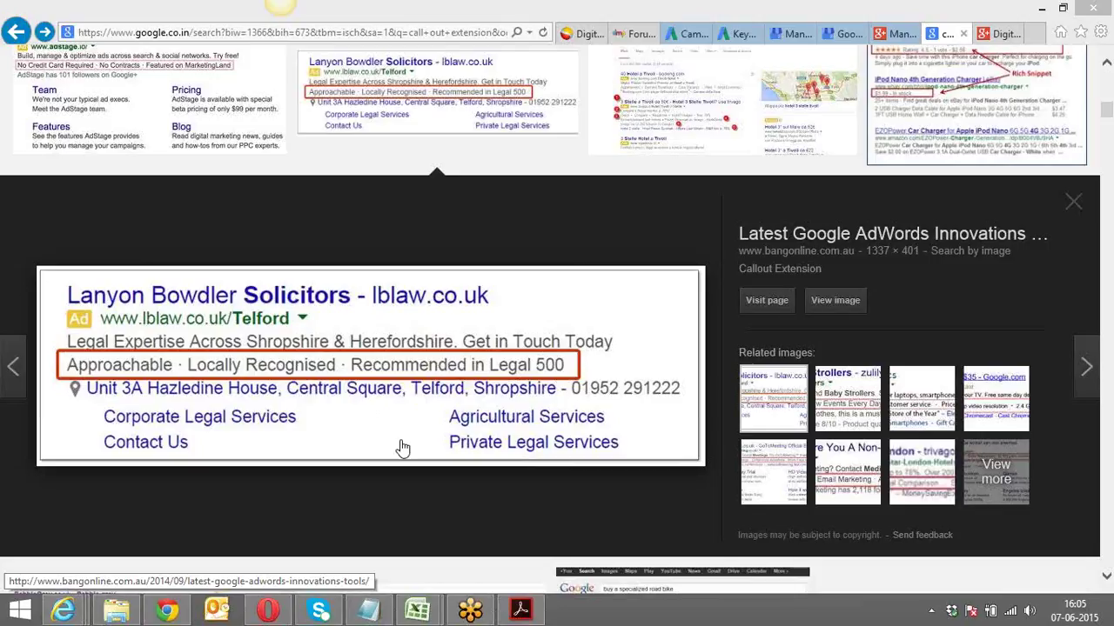
Step: Return to the AdWords campaign settings and expand the advanced schedule options for start date, end date and ad scheduling
key(alt+Tab)
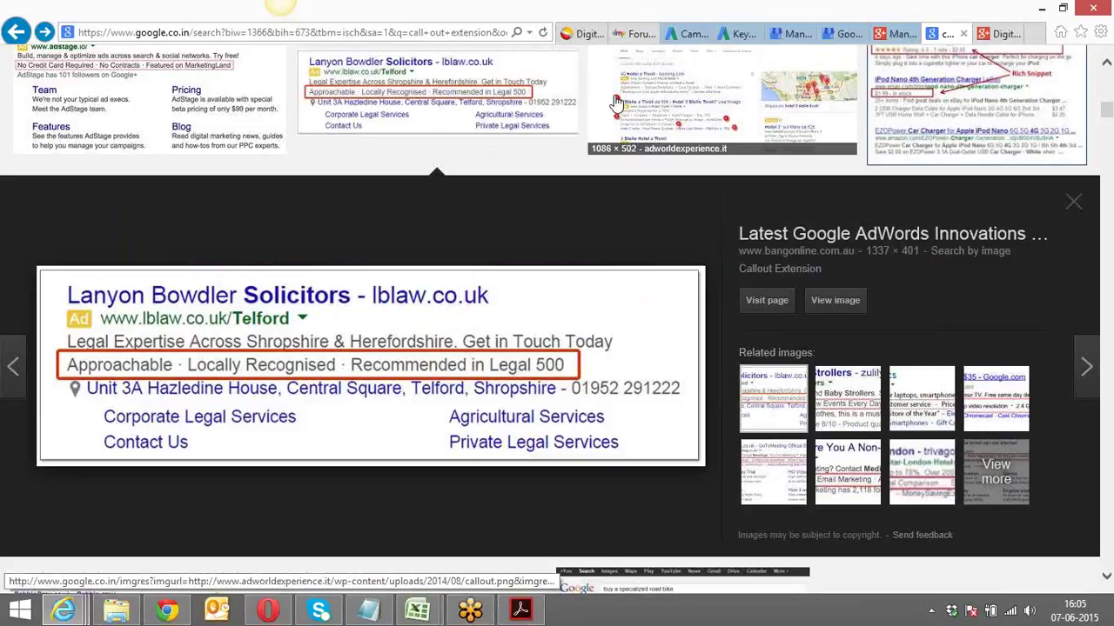
click(681, 35)
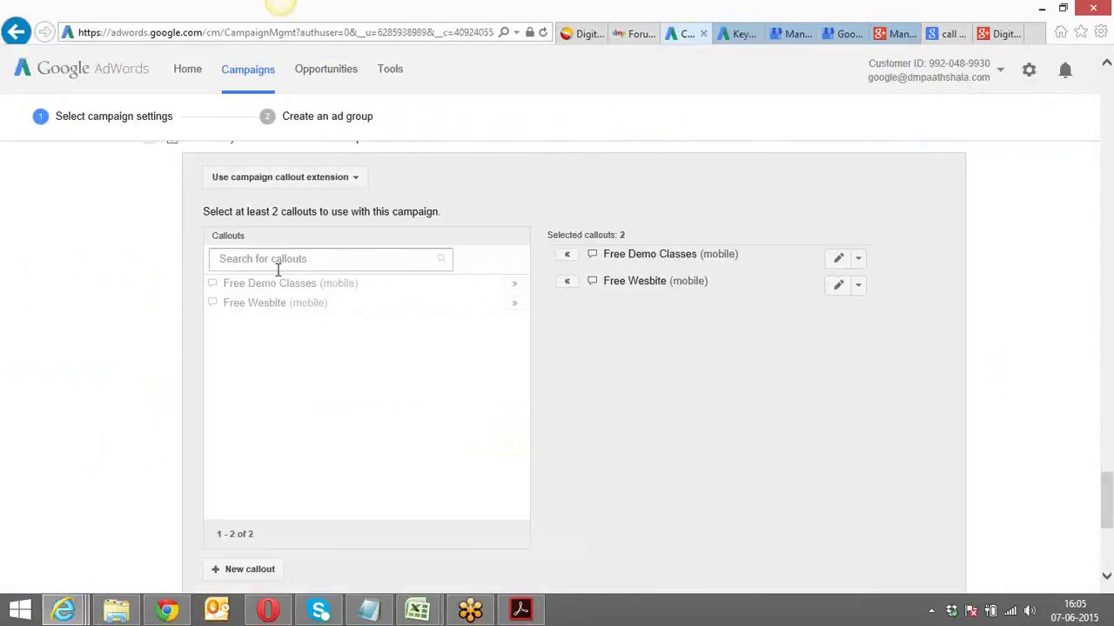
scroll(145, 317, down, 1)
scroll(146, 318, down, 3)
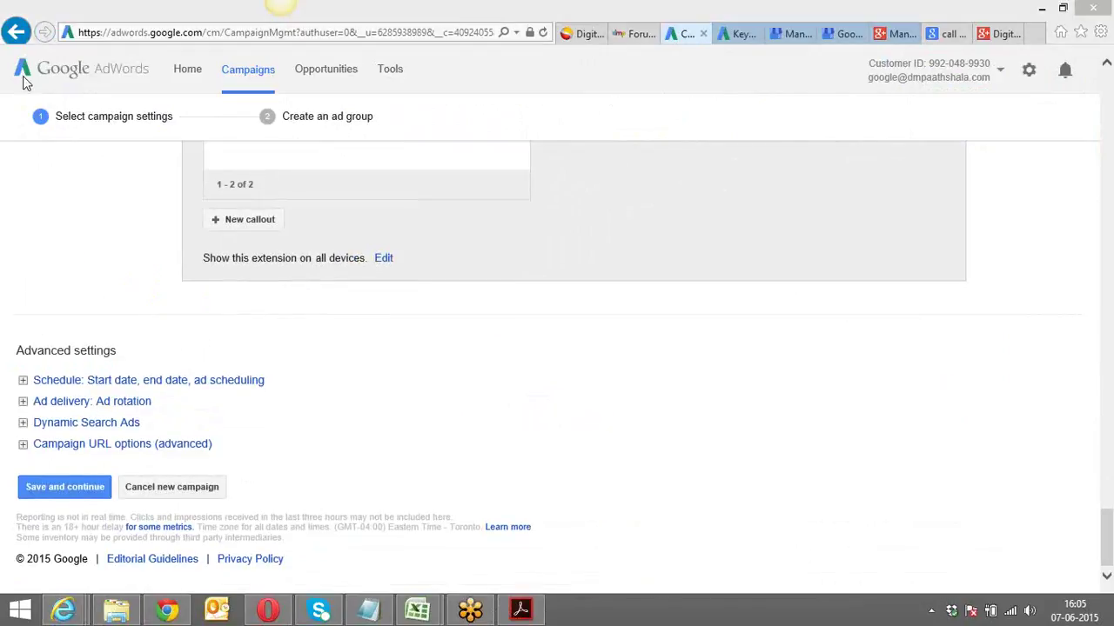
click(204, 383)
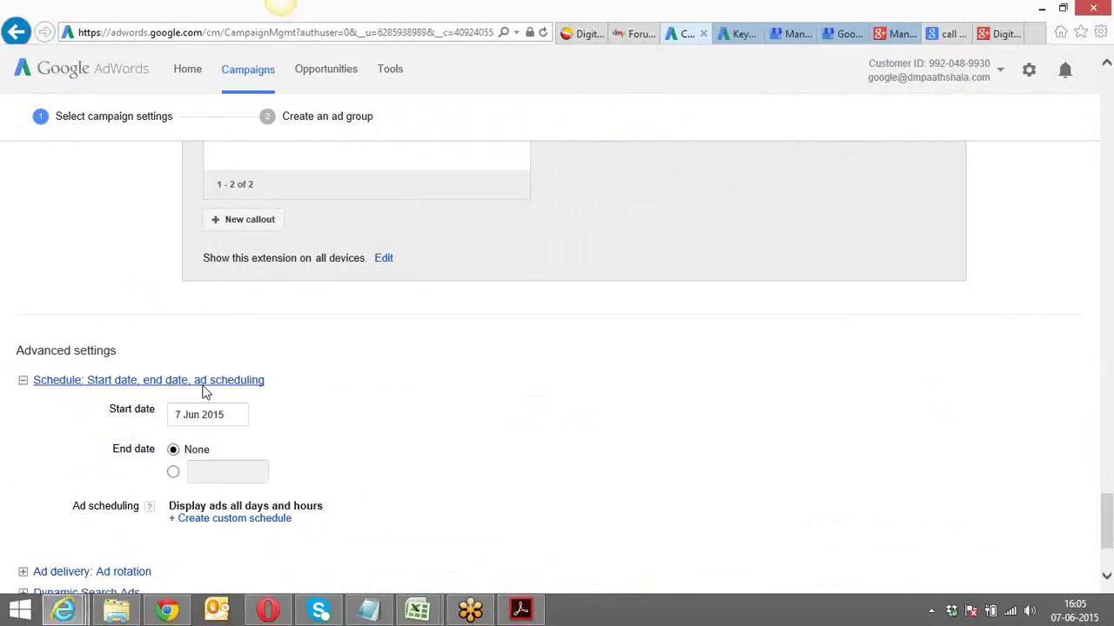
scroll(385, 366, down, 2)
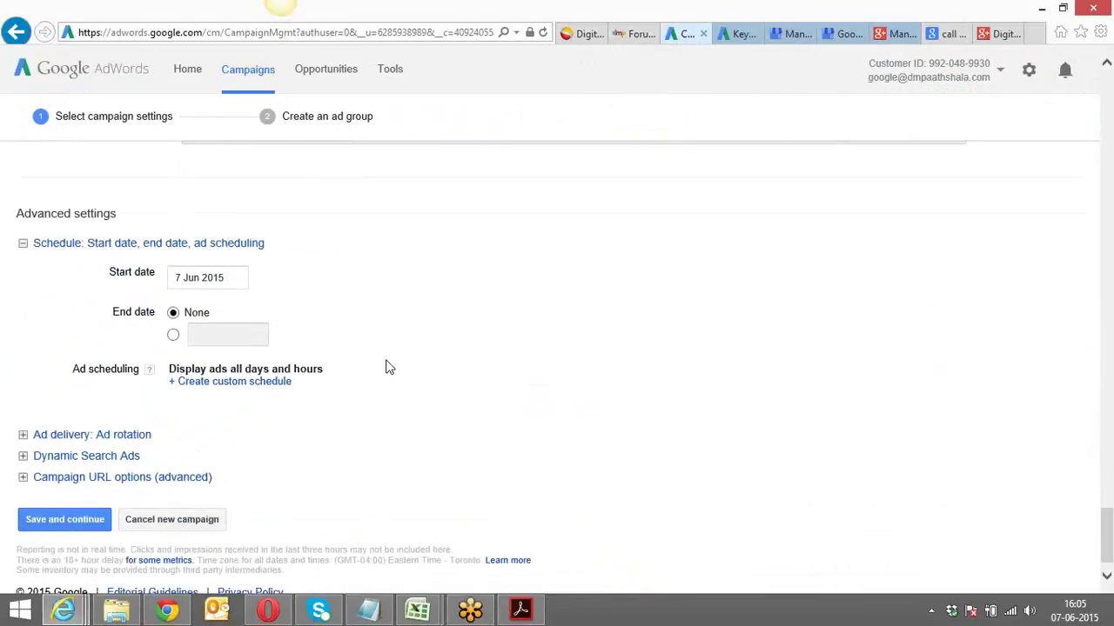
scroll(385, 366, up, 1)
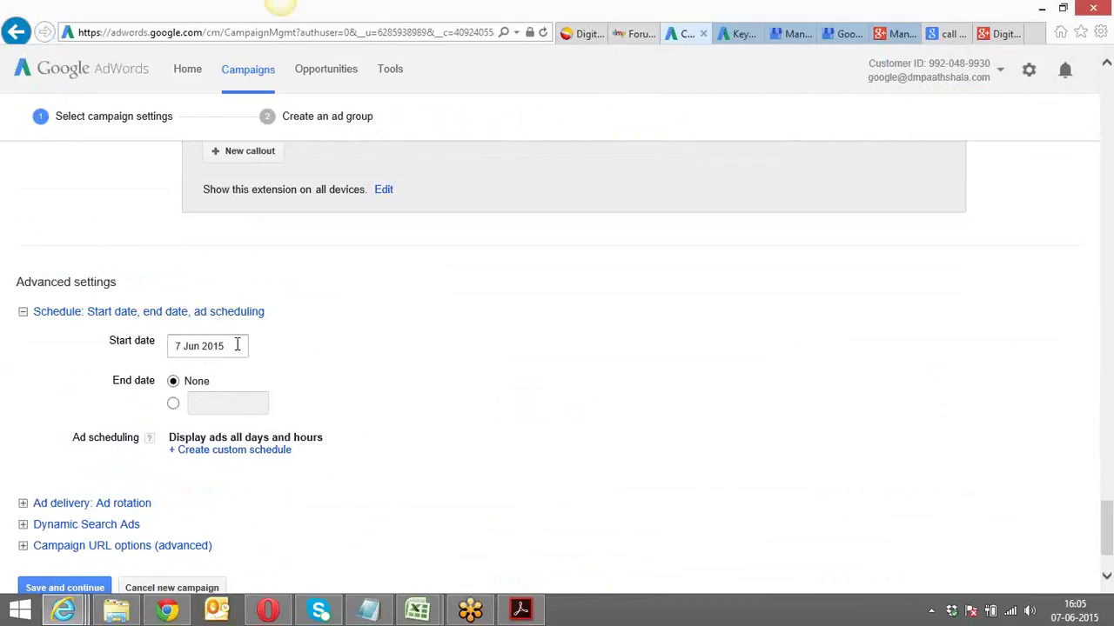
Step: Set the campaign's end date to 31 Aug 2015 and try to create a custom ad schedule
click(173, 403)
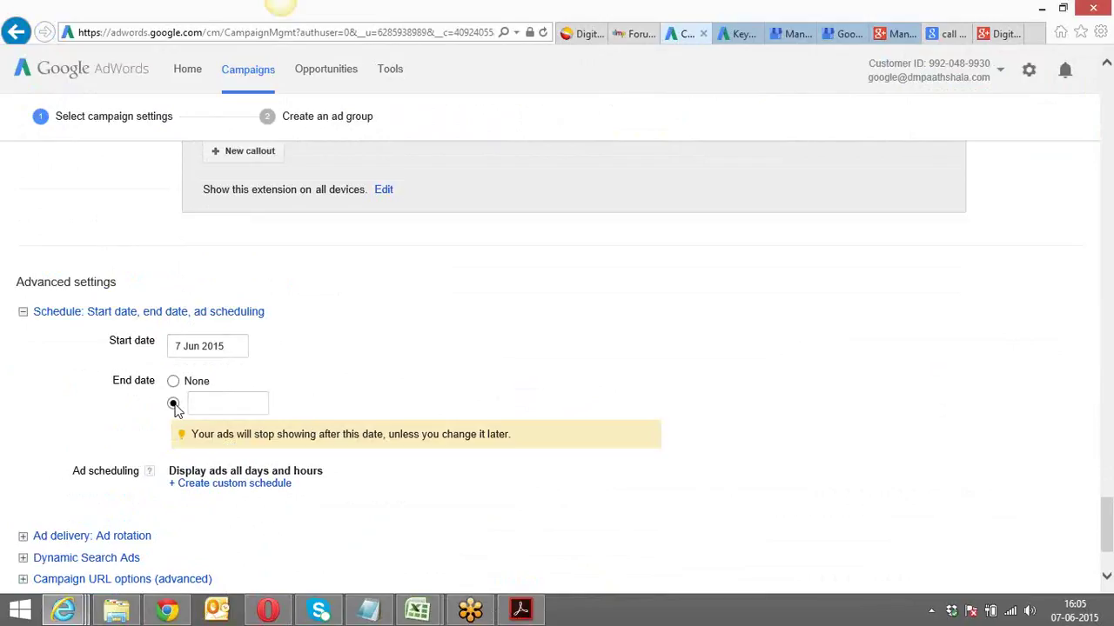
click(221, 403)
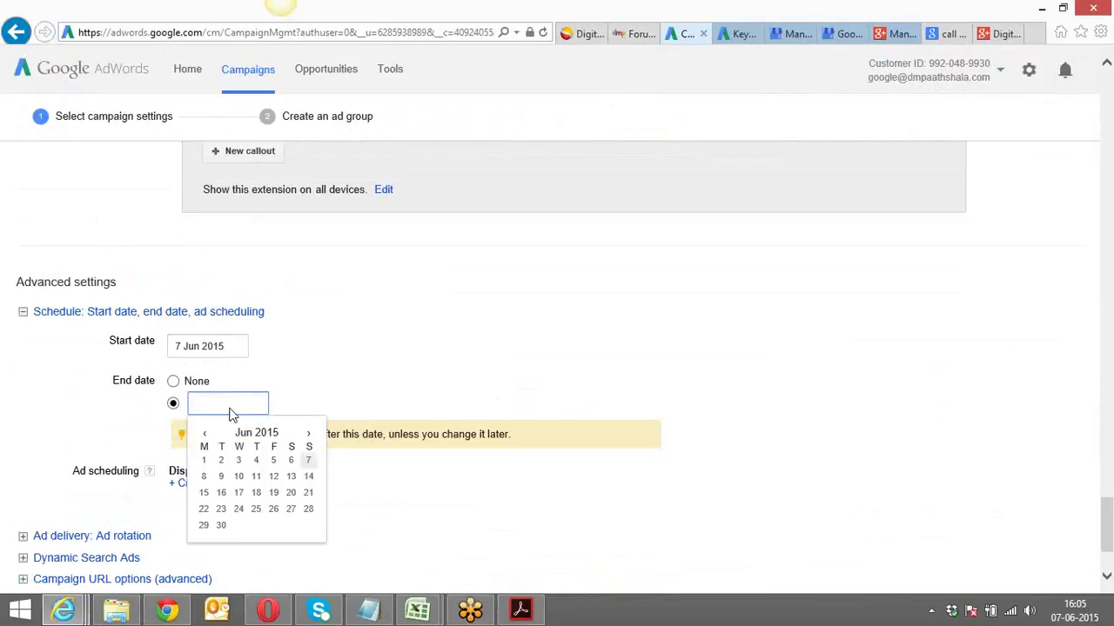
click(309, 433)
click(309, 433)
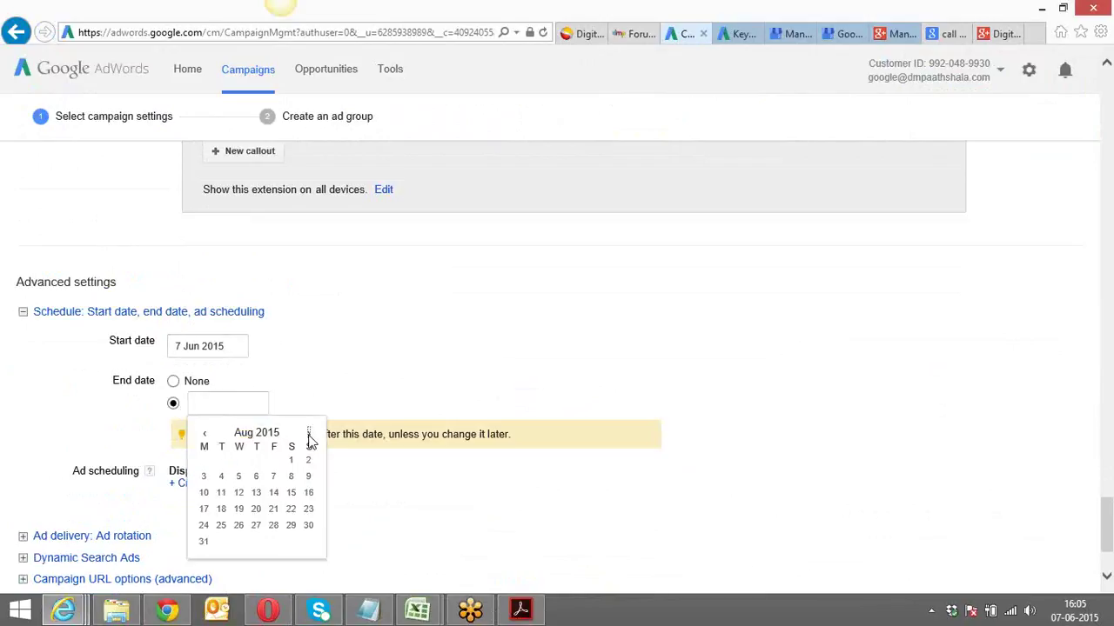
click(205, 543)
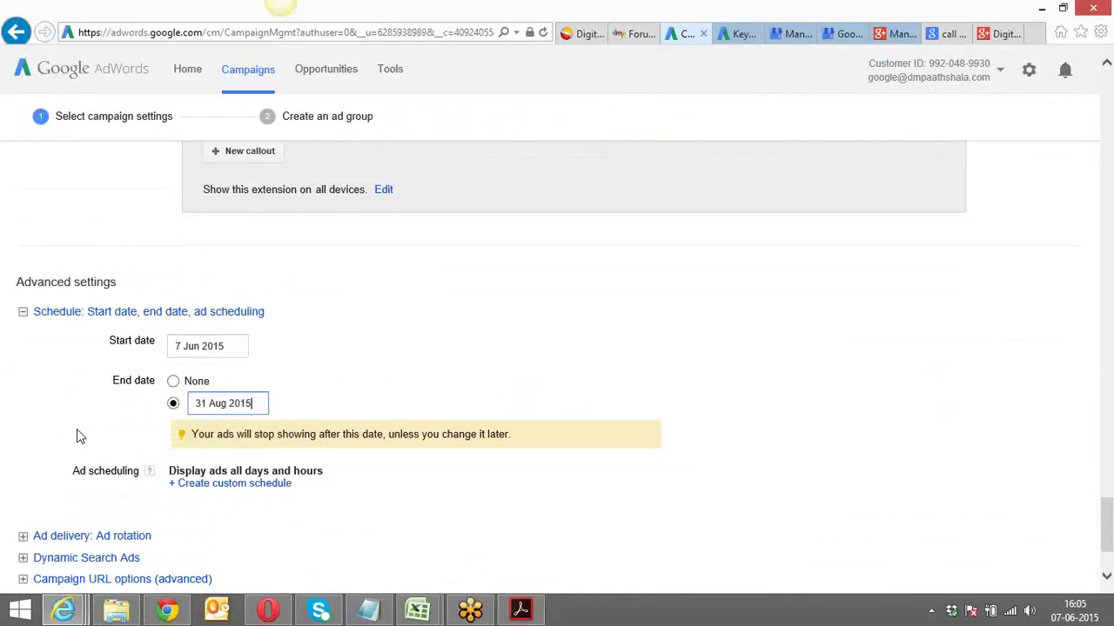
scroll(77, 435, down, 3)
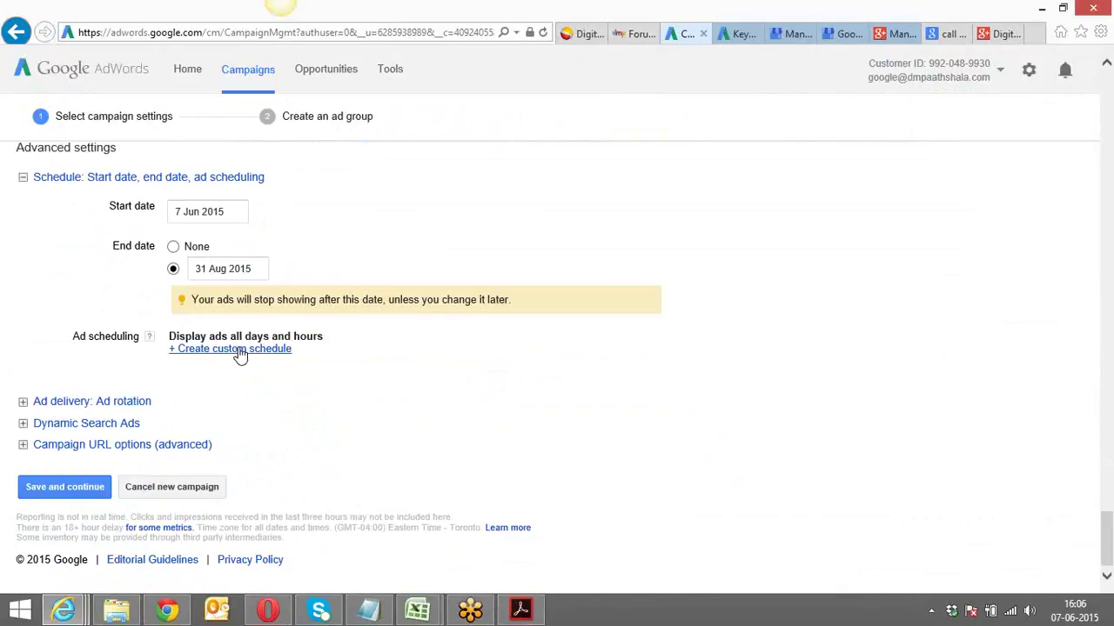
click(239, 351)
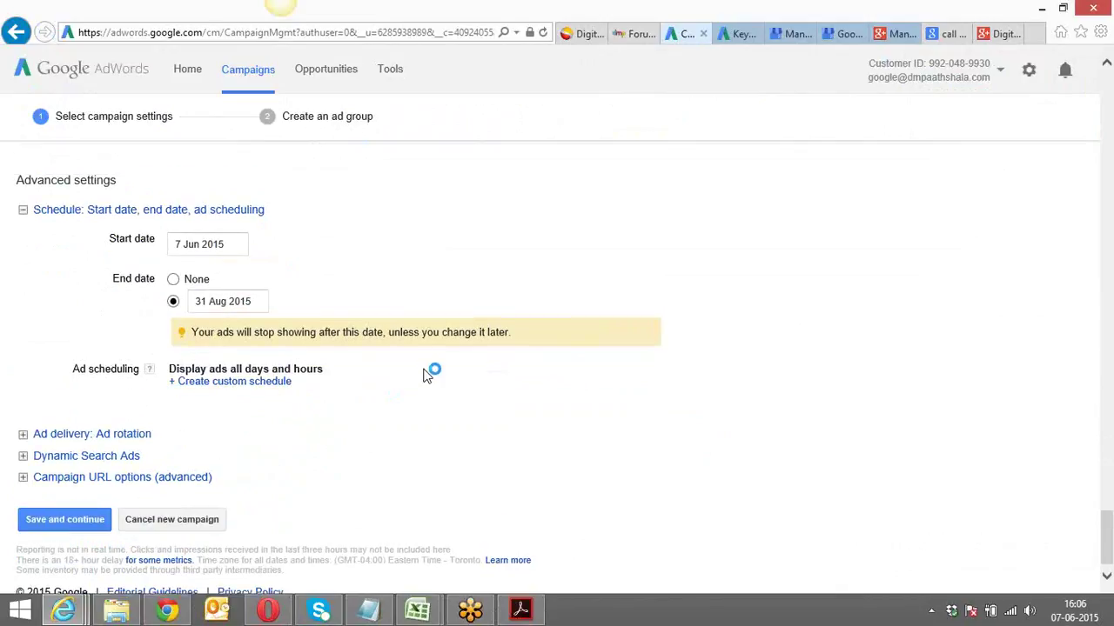
Step: Review the campaign's ad extensions, covering location, sitelinks, call, app, reviews and callouts, including the available review extension options
scroll(426, 376, up, 8)
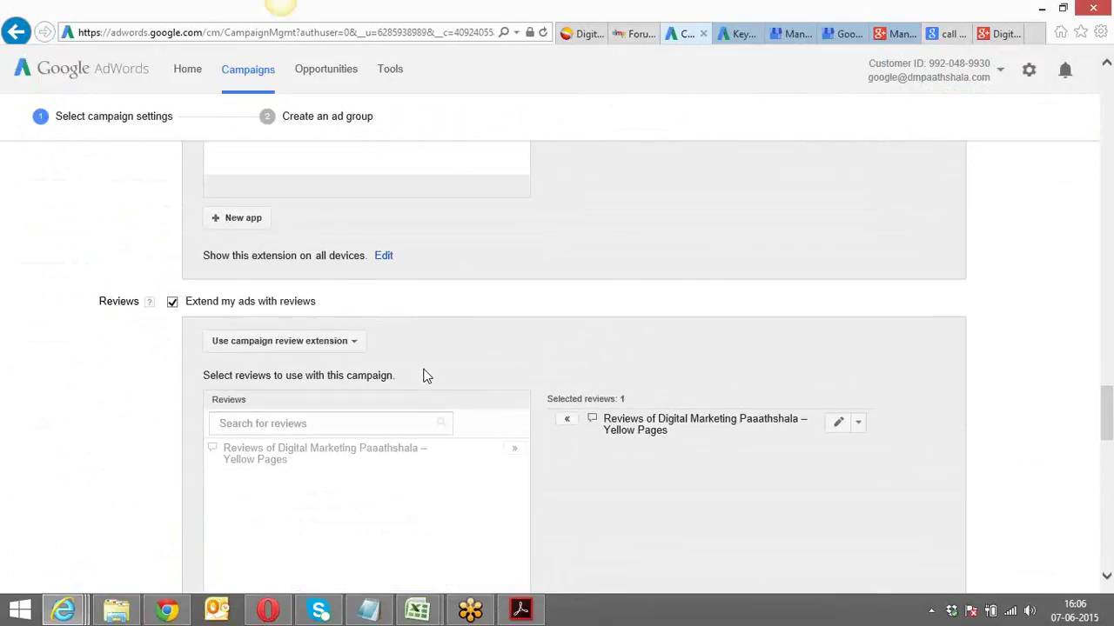
click(335, 341)
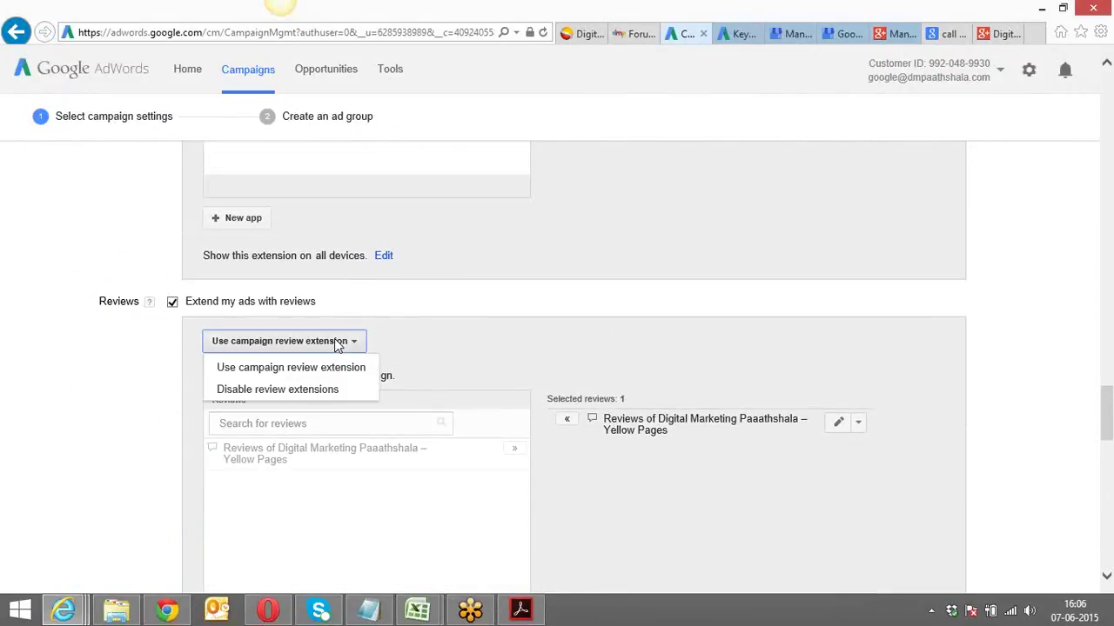
click(122, 387)
scroll(121, 389, up, 8)
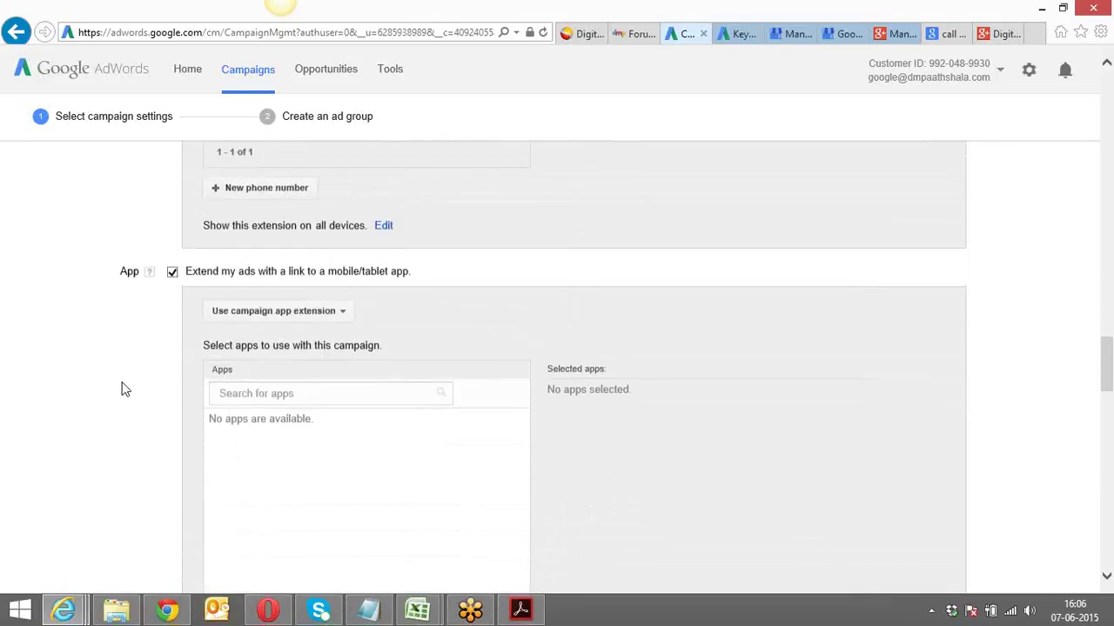
scroll(122, 389, up, 8)
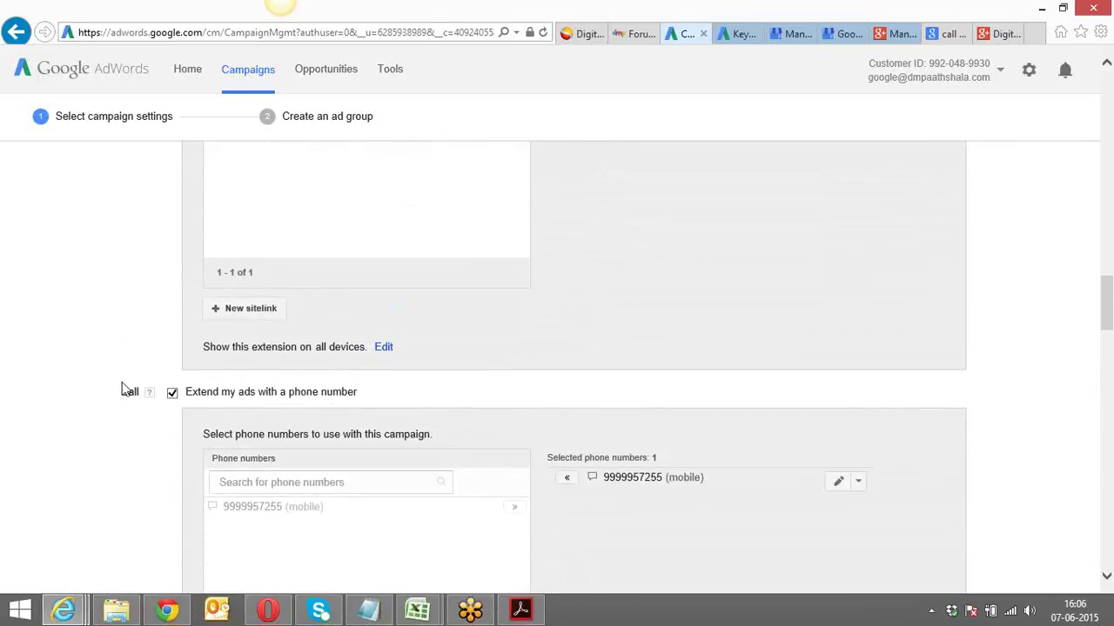
scroll(122, 389, up, 3)
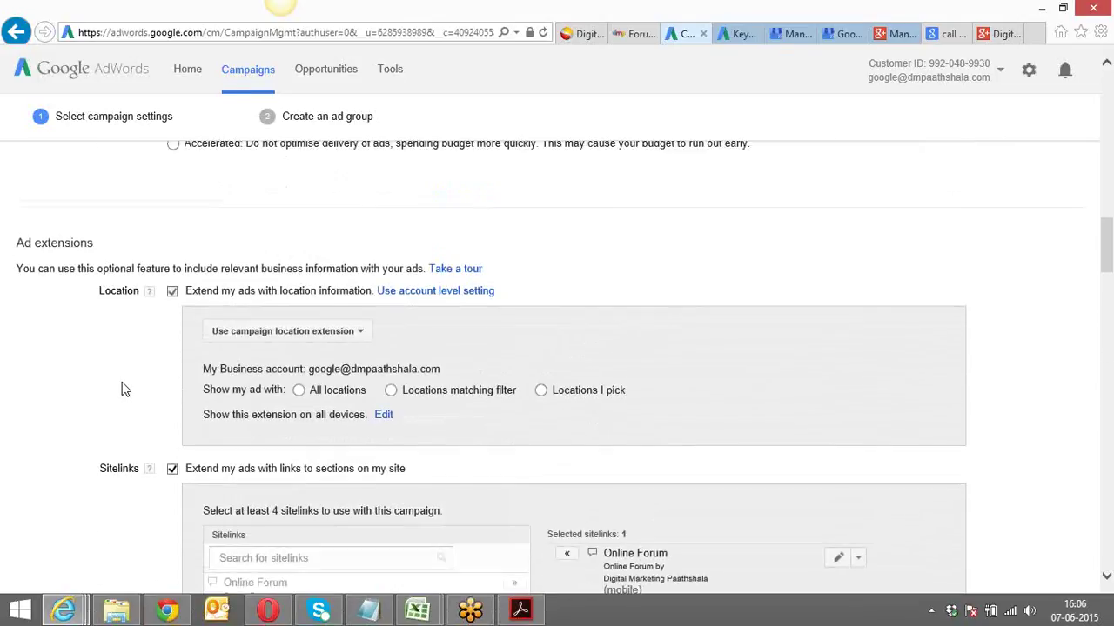
scroll(122, 389, down, 6)
scroll(122, 389, down, 6)
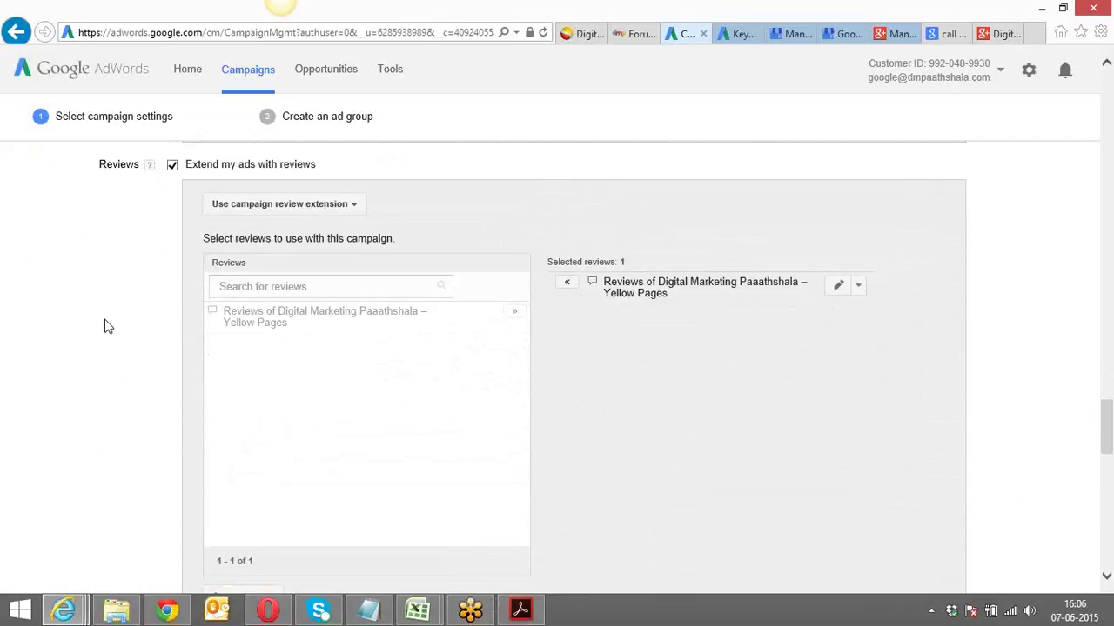
scroll(105, 327, down, 1)
scroll(104, 326, down, 3)
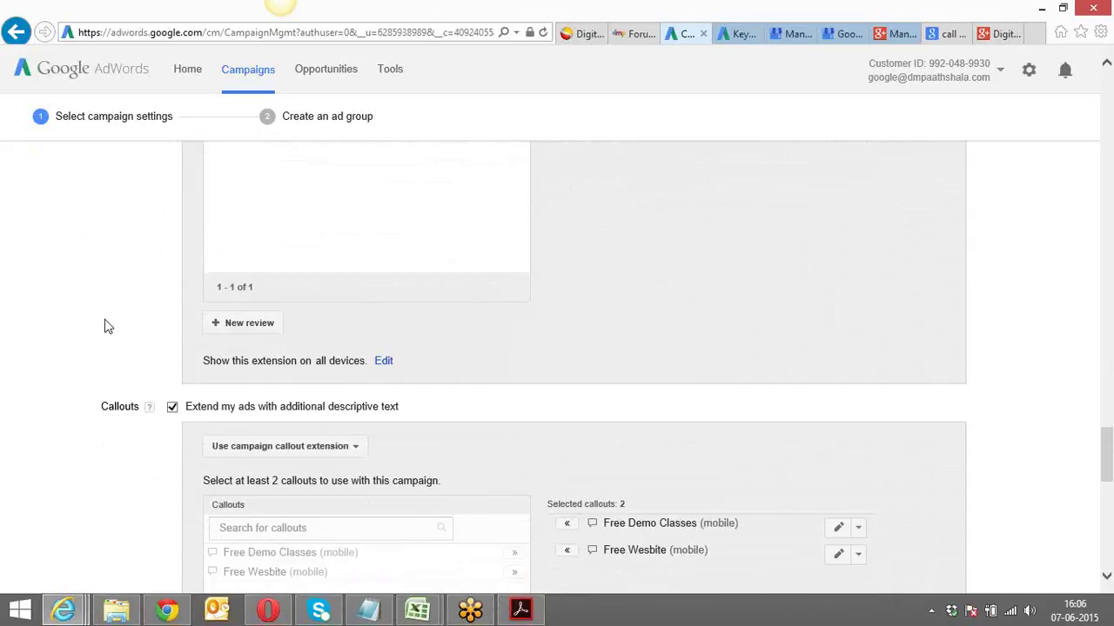
scroll(104, 327, down, 3)
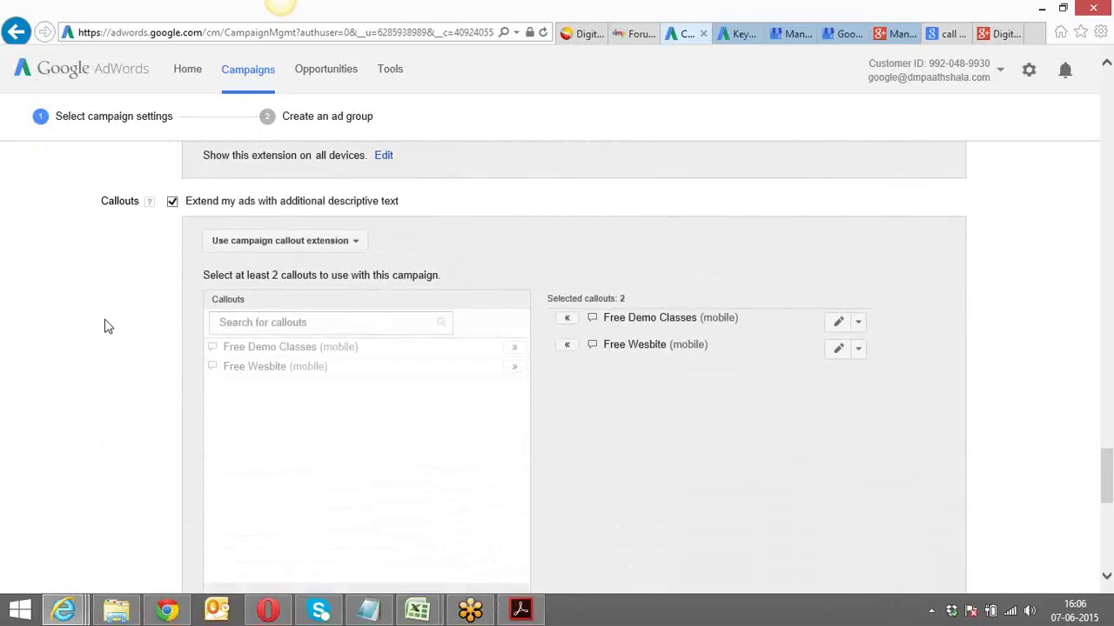
scroll(105, 326, down, 7)
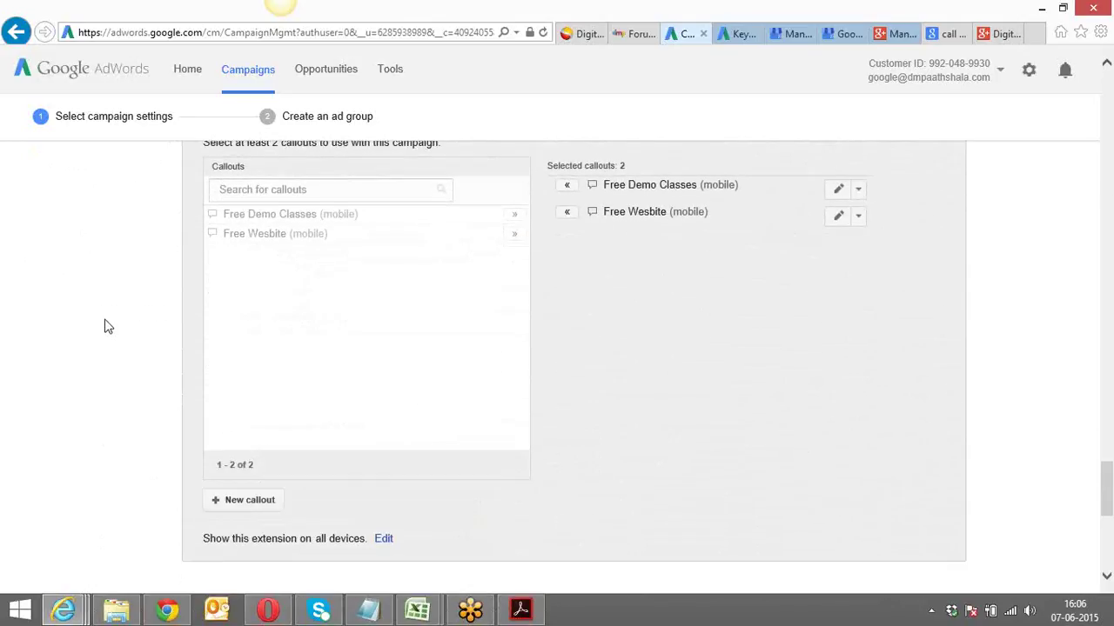
scroll(104, 326, down, 2)
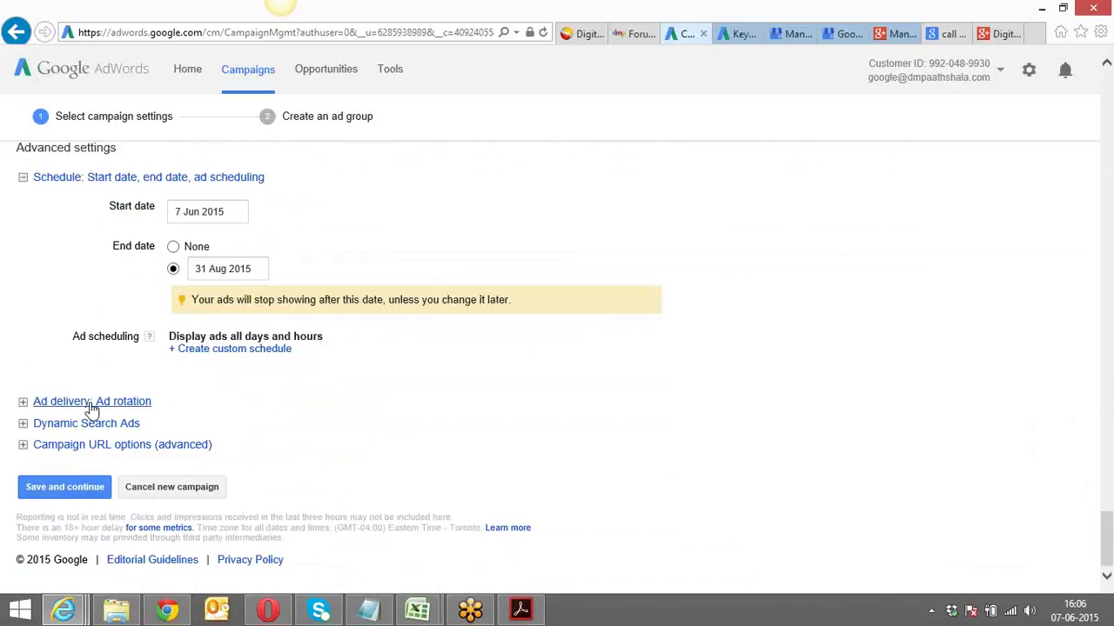
Step: Start a custom ad schedule and check the campaign's budget and delivery method settings
click(218, 349)
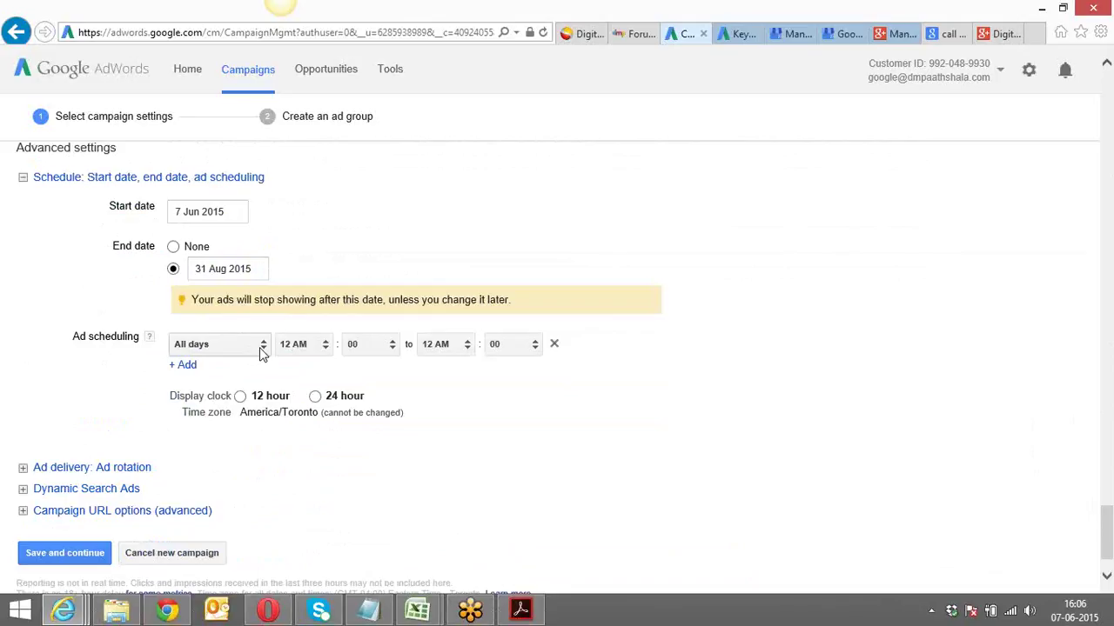
scroll(102, 360, up, 4)
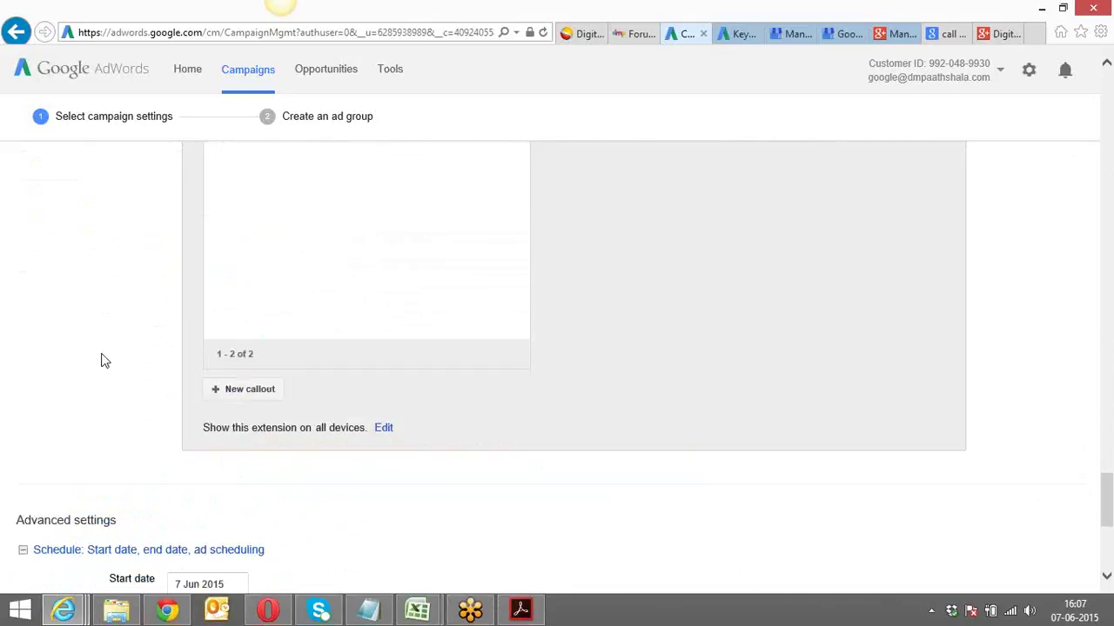
scroll(102, 360, up, 15)
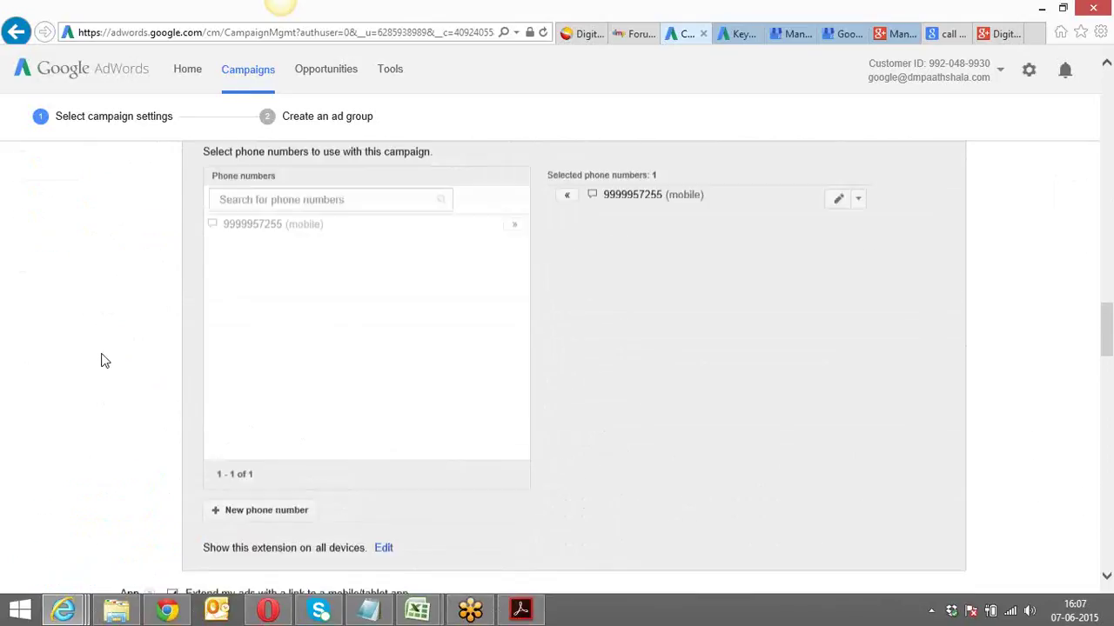
scroll(102, 360, up, 12)
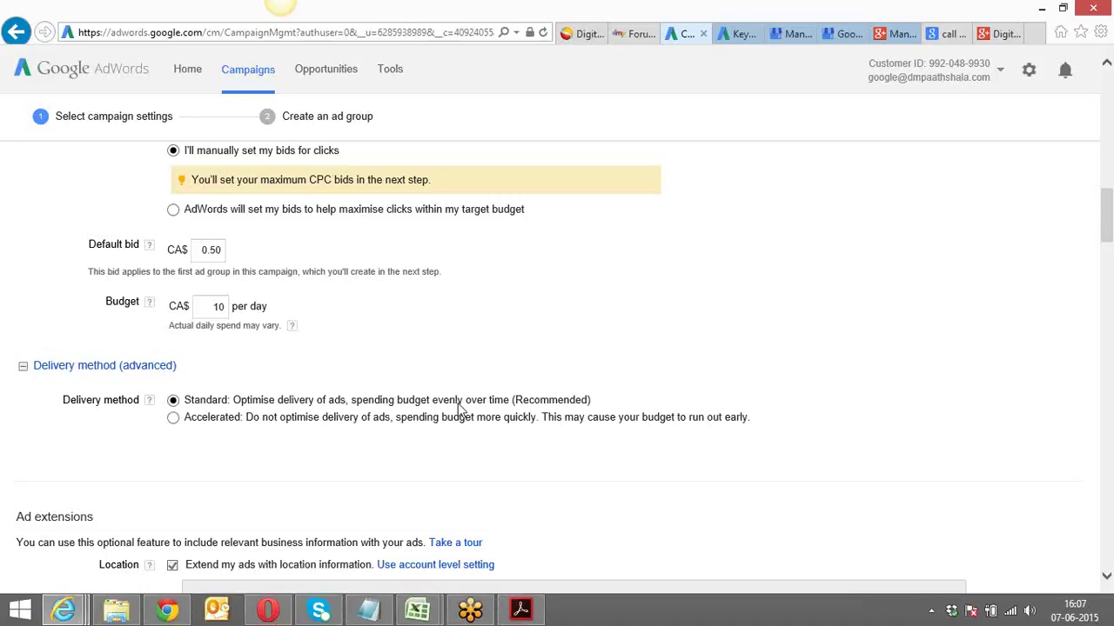
scroll(325, 449, down, 12)
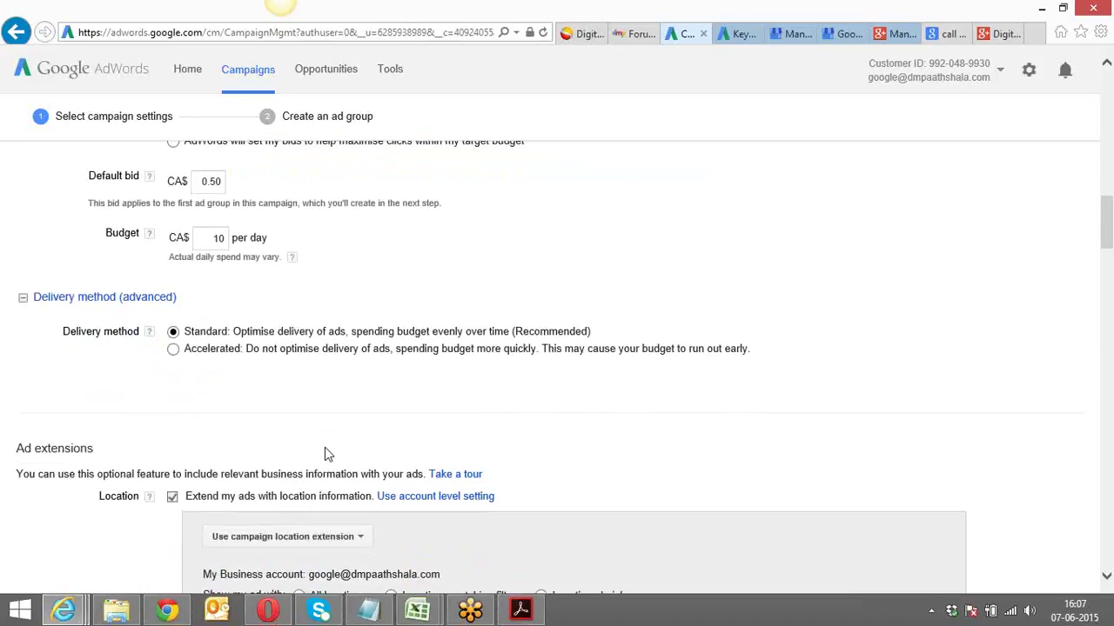
scroll(325, 454, down, 12)
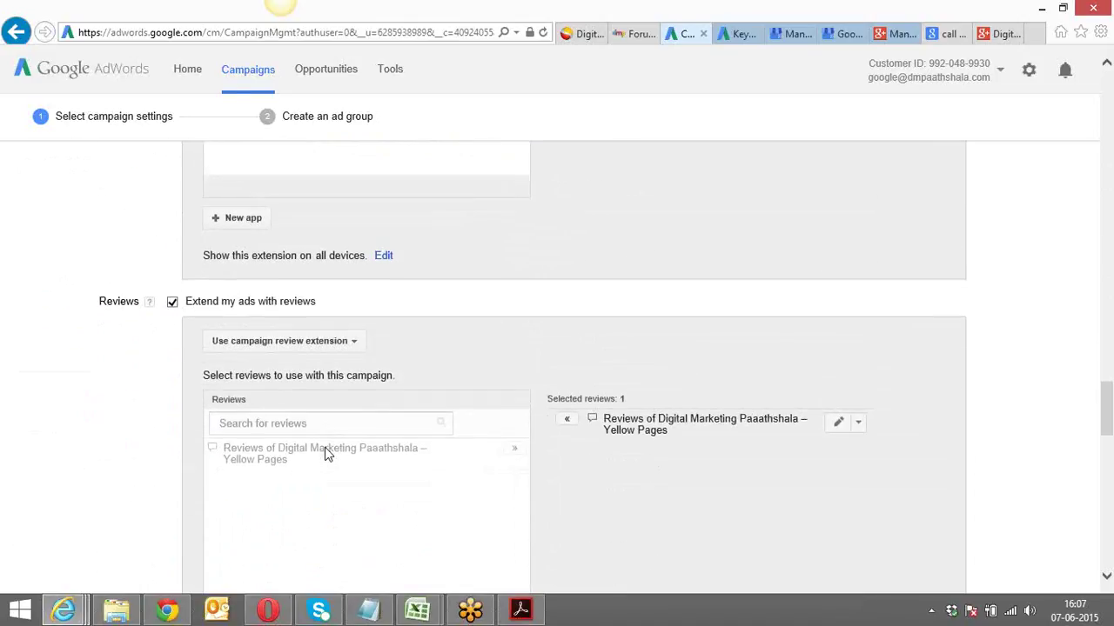
scroll(325, 447, down, 3)
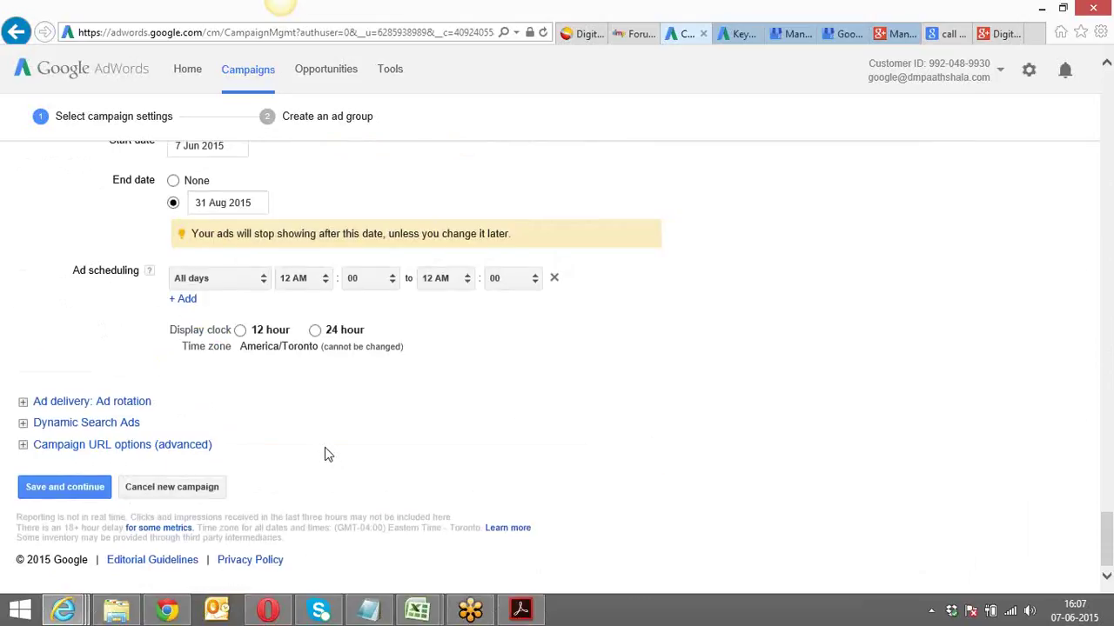
Step: Set the ad schedule to run Monday to Friday from 12 PM to 10 PM
scroll(324, 447, up, 1)
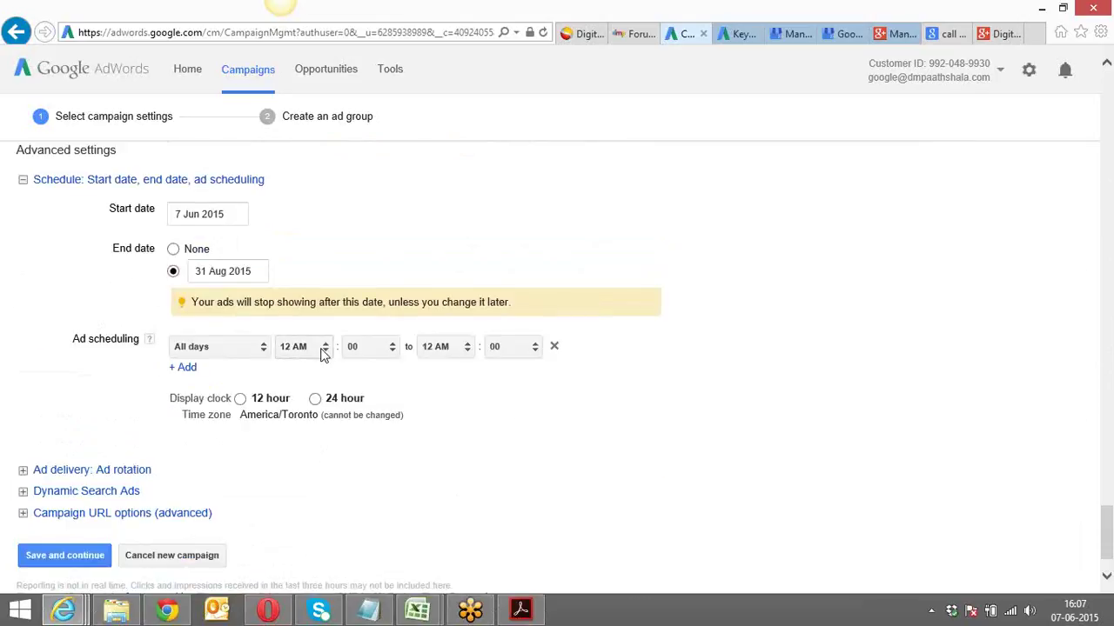
click(265, 353)
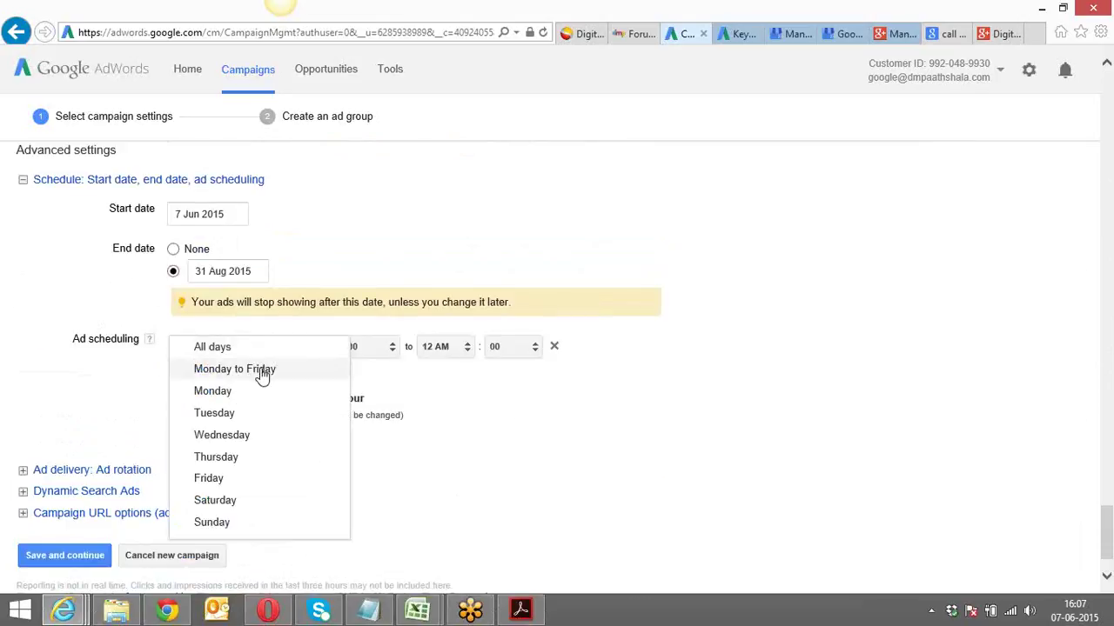
click(262, 372)
click(326, 357)
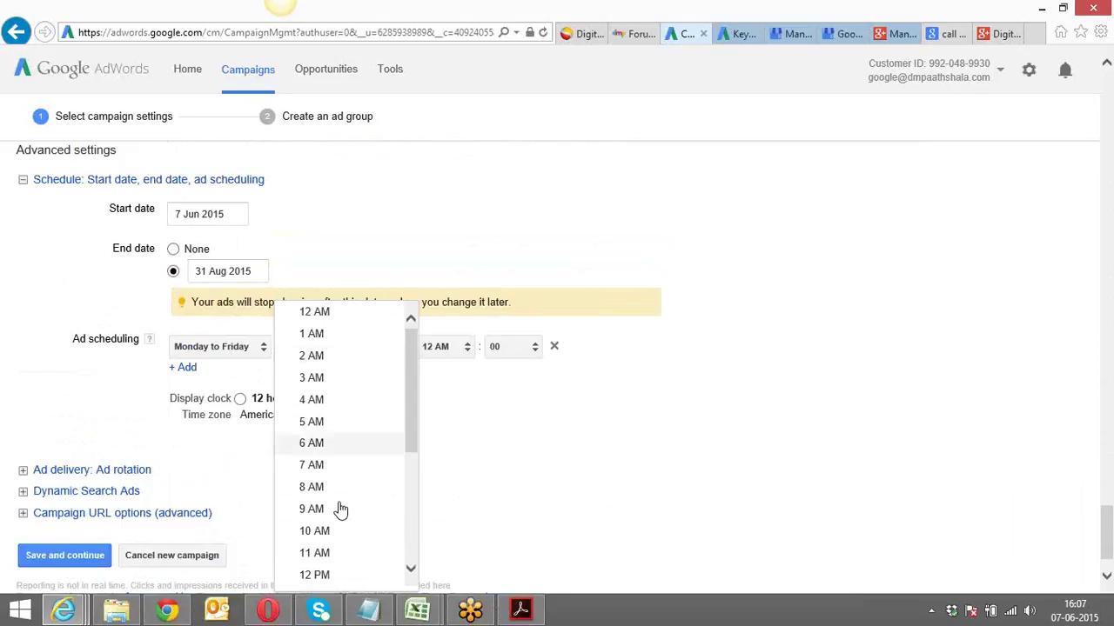
click(335, 581)
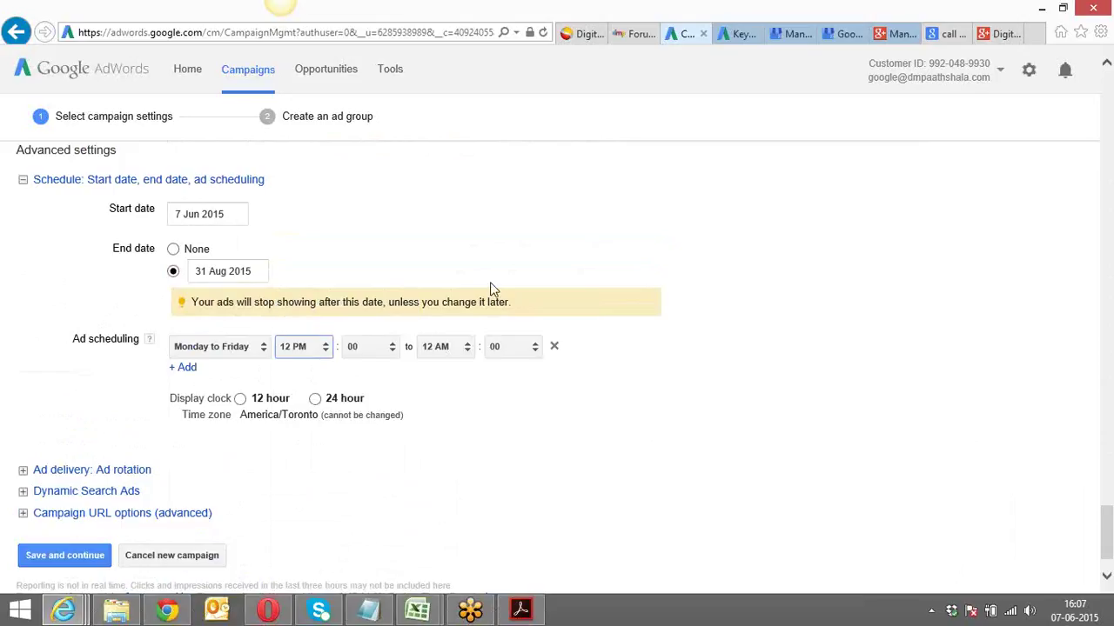
click(457, 348)
click(468, 420)
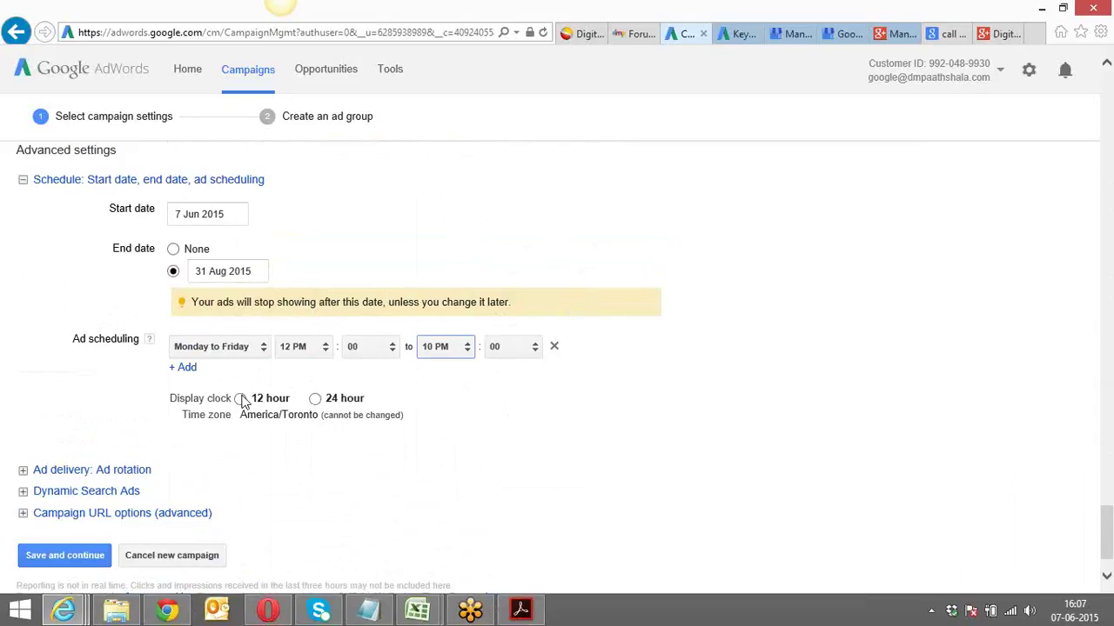
click(72, 423)
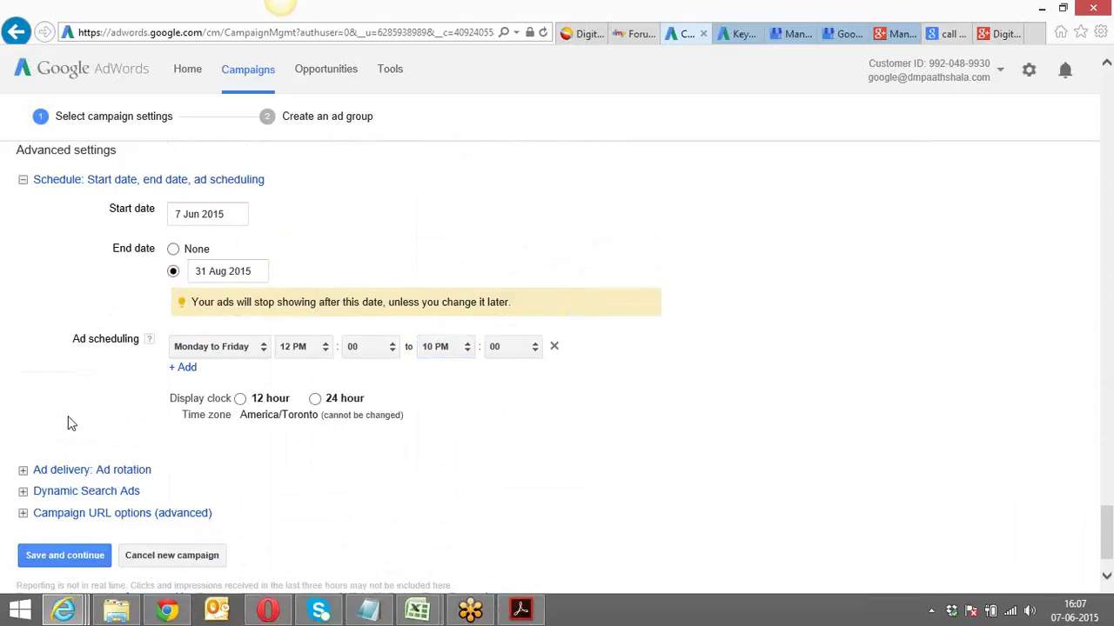
Step: Expand the ad rotation settings and examine the rotation choices and where the Conversions tool is found
scroll(72, 423, down, 1)
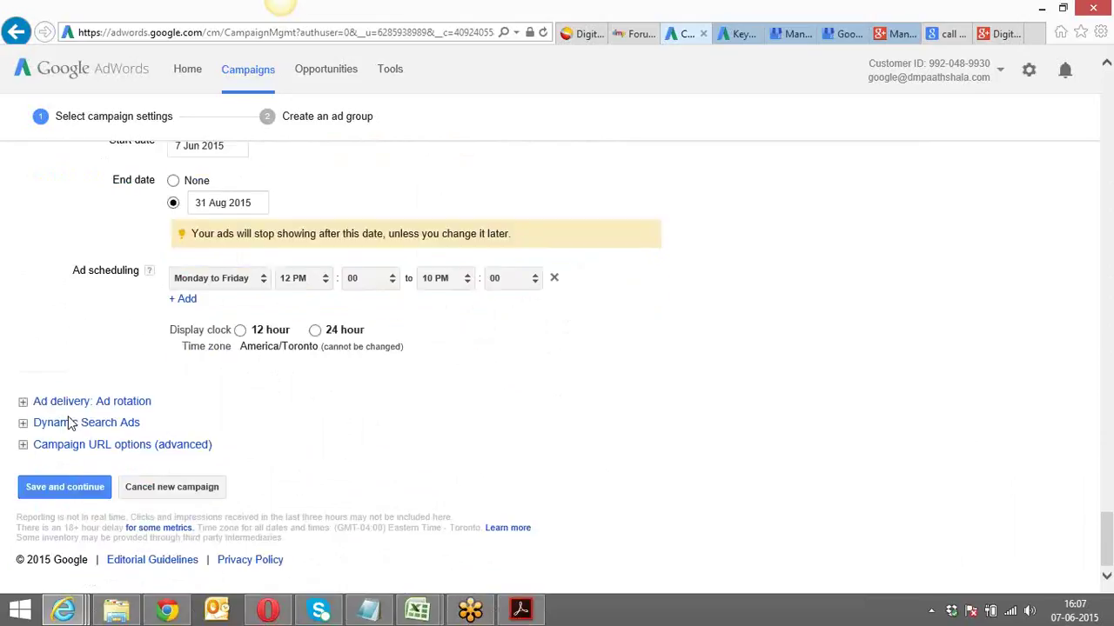
click(80, 403)
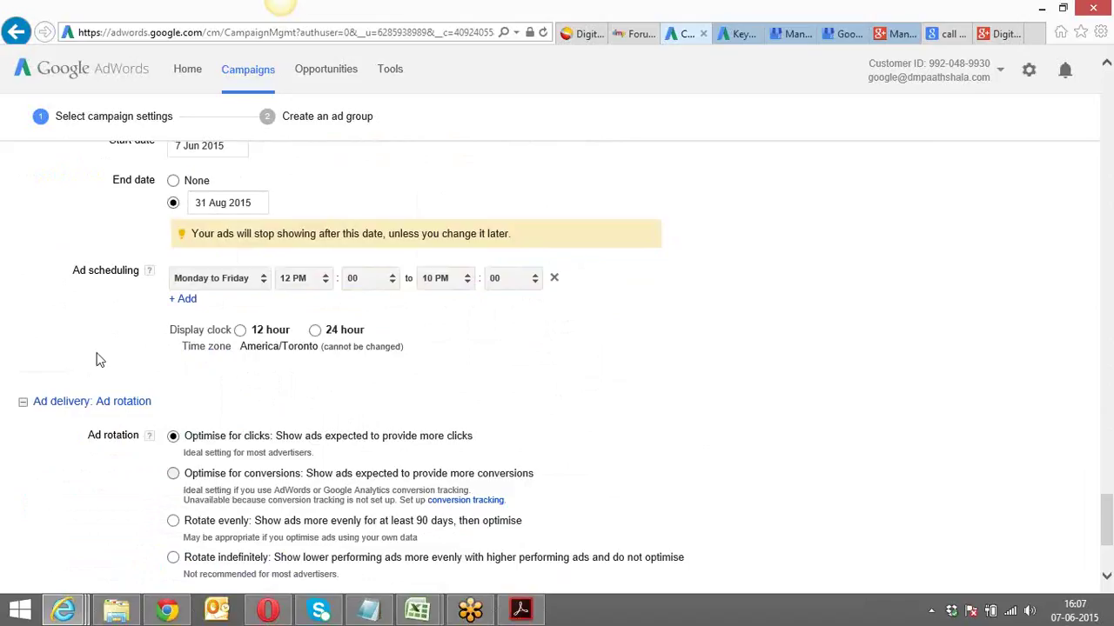
scroll(97, 360, down, 2)
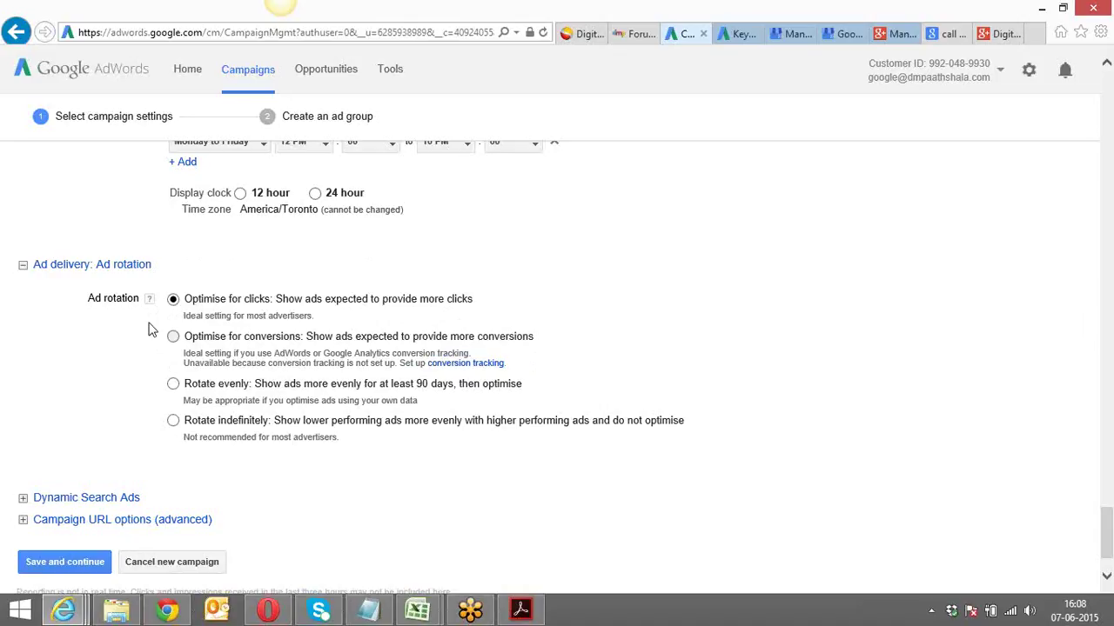
click(393, 75)
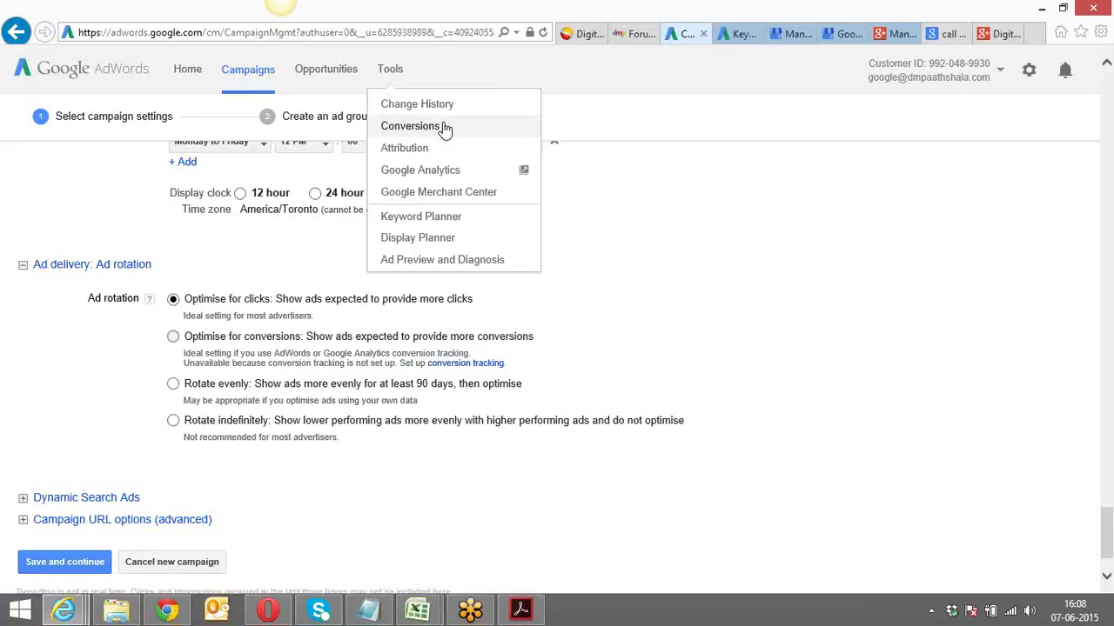
click(111, 348)
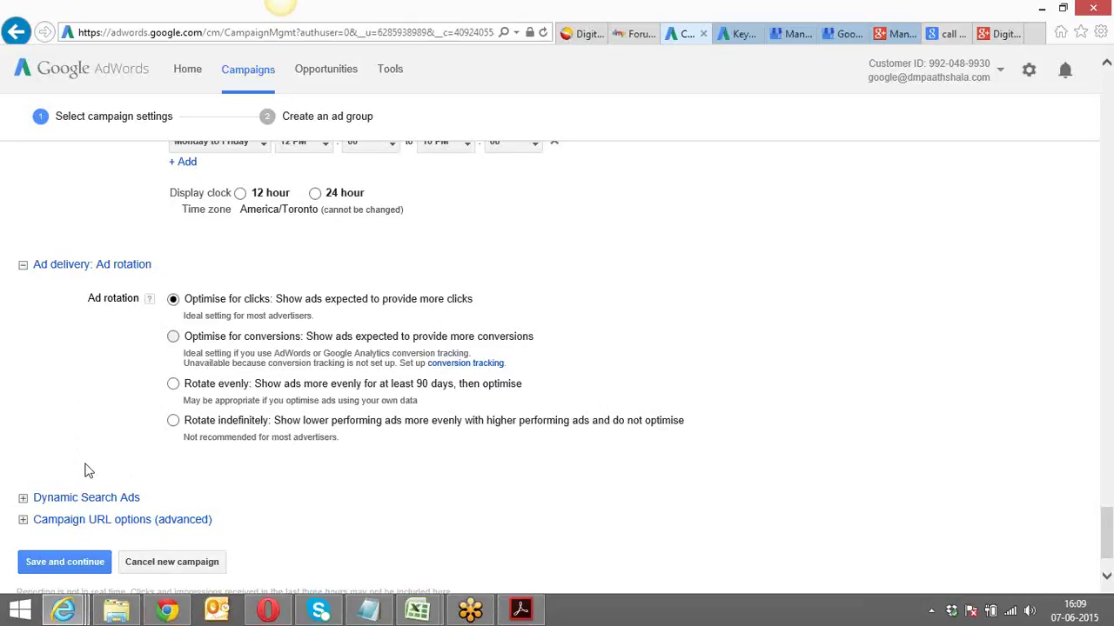
scroll(85, 471, down, 2)
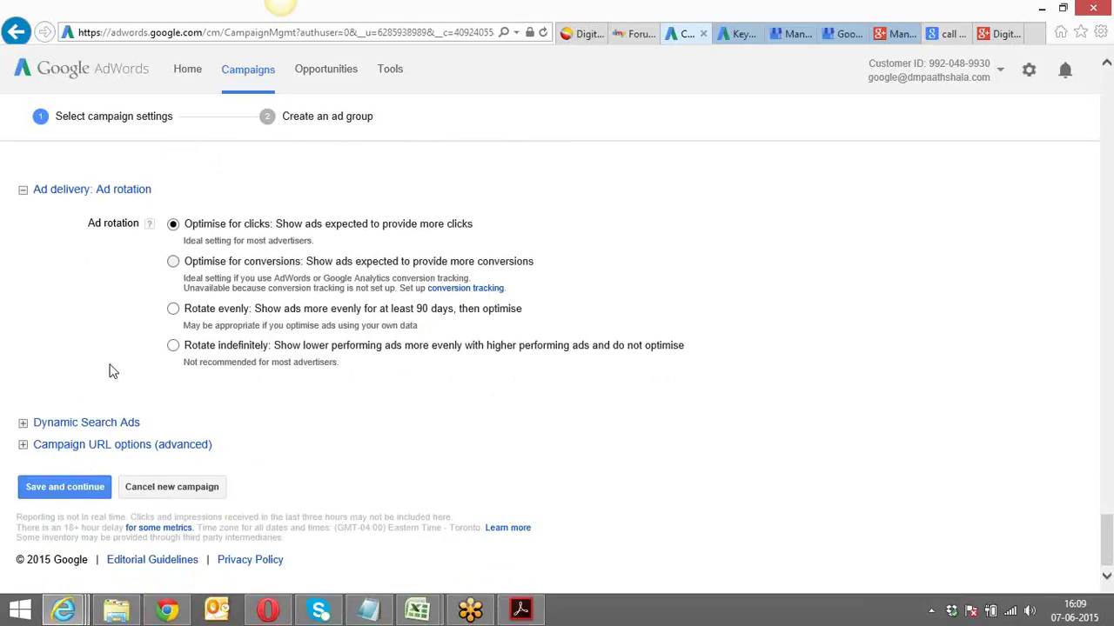
Step: Save the campaign settings and name the new ad group "Digital Marketing classes"
click(67, 488)
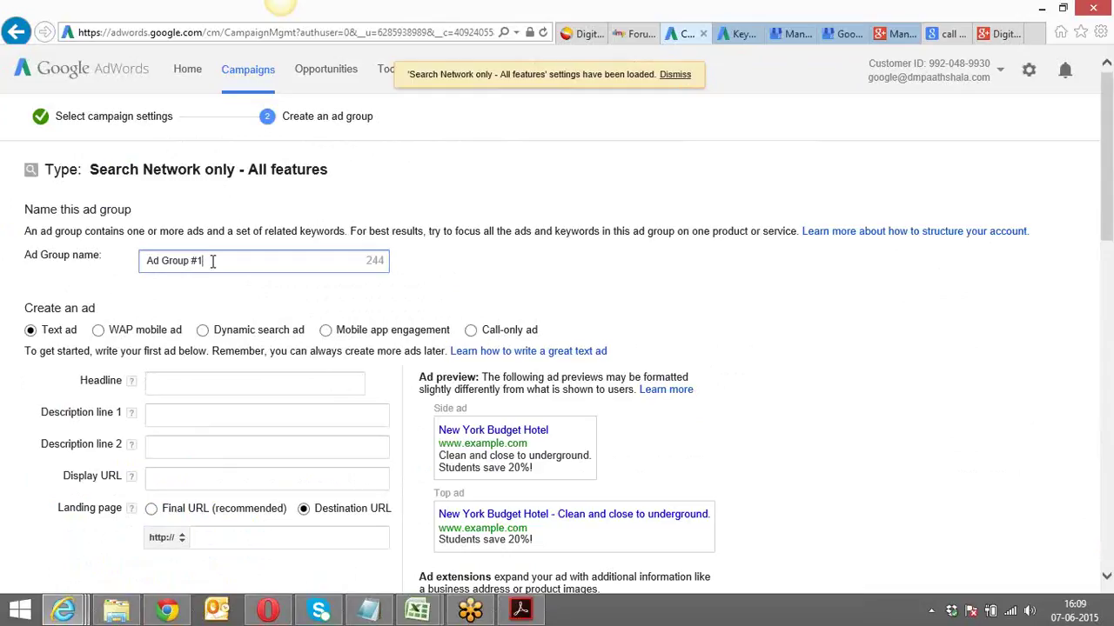
drag(205, 261, 149, 267)
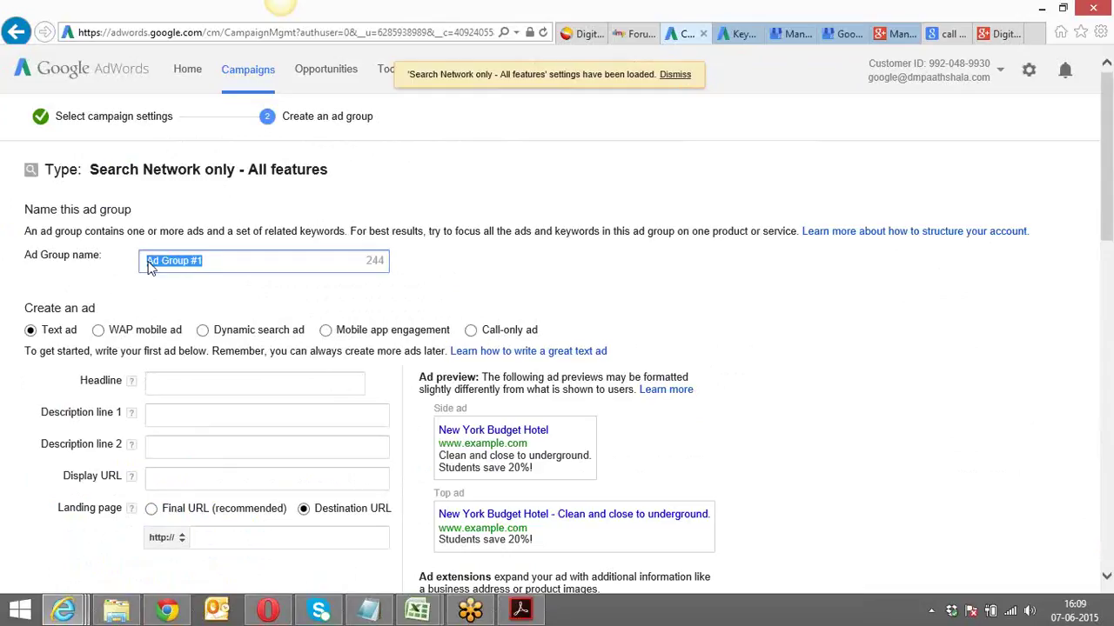
text(Live)
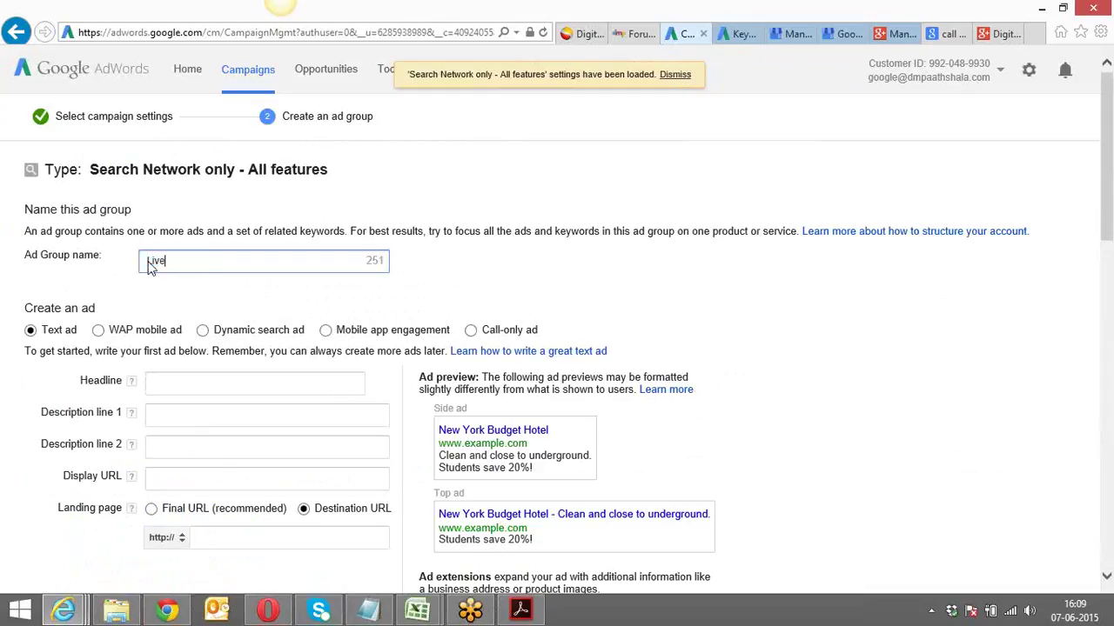
key(BackSpace)
key(BackSpace)
key(BackSpace)
key(BackSpace)
text(Digital Mar)
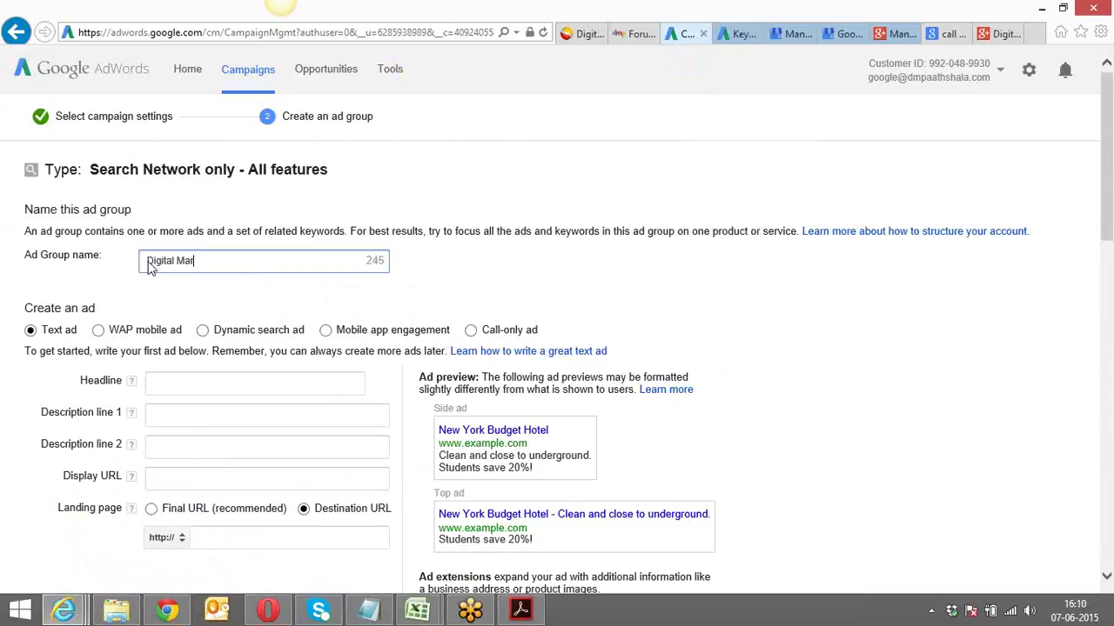
text(keting classes)
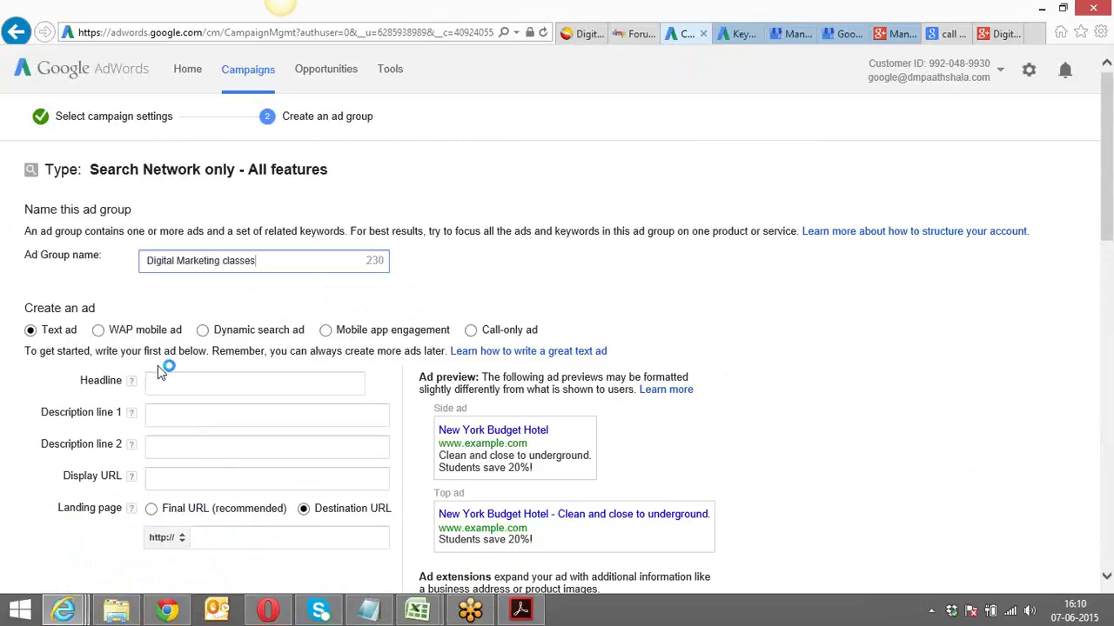
click(13, 455)
scroll(13, 455, down, 3)
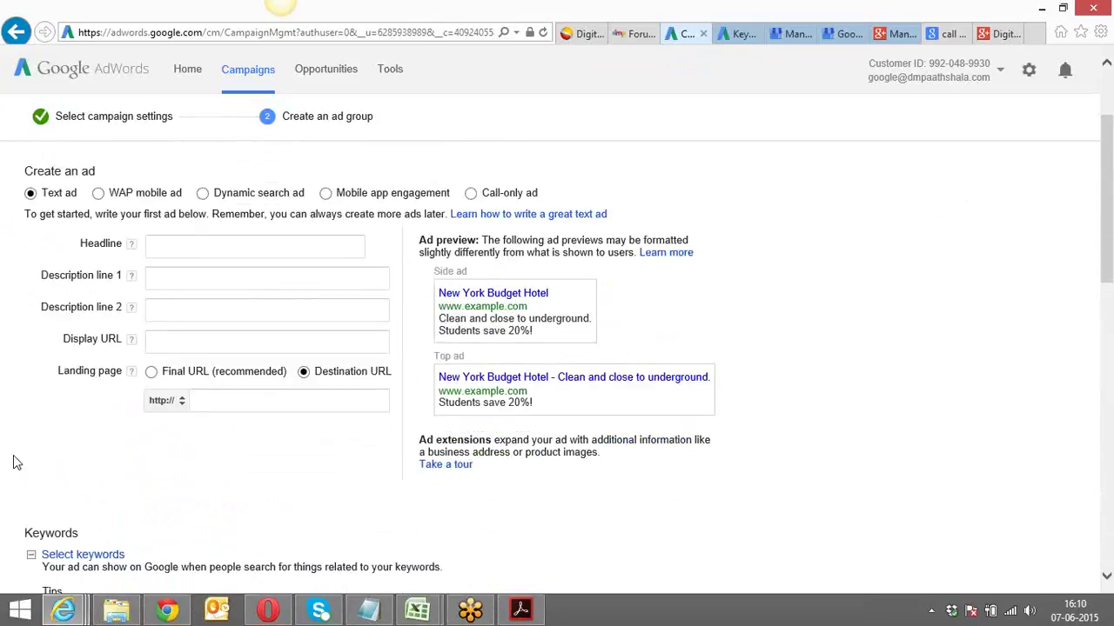
click(192, 246)
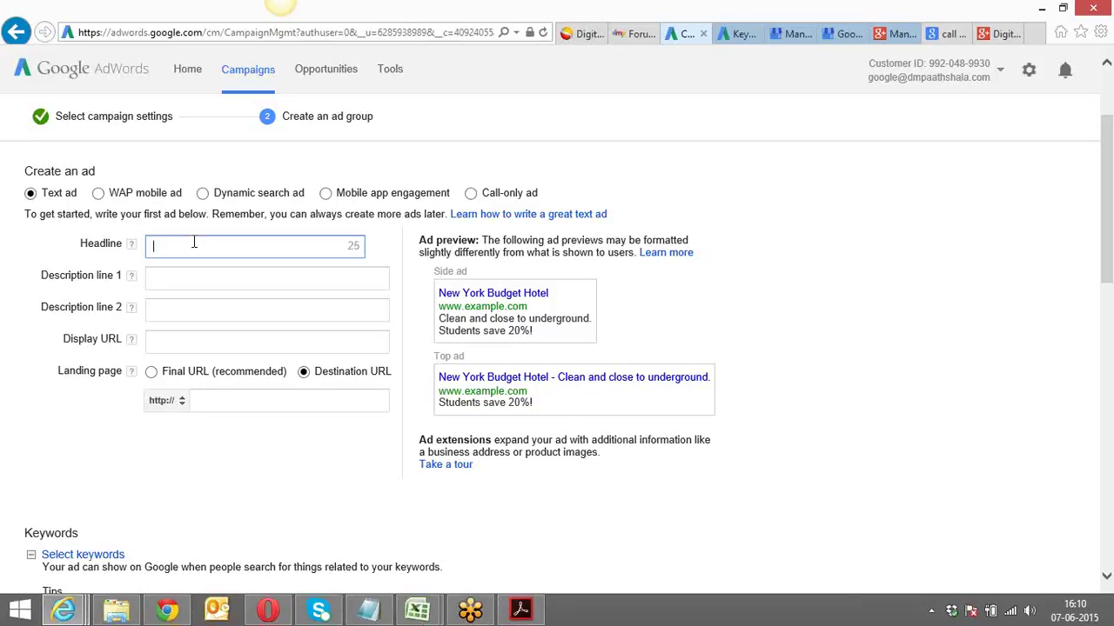
text(Search eng)
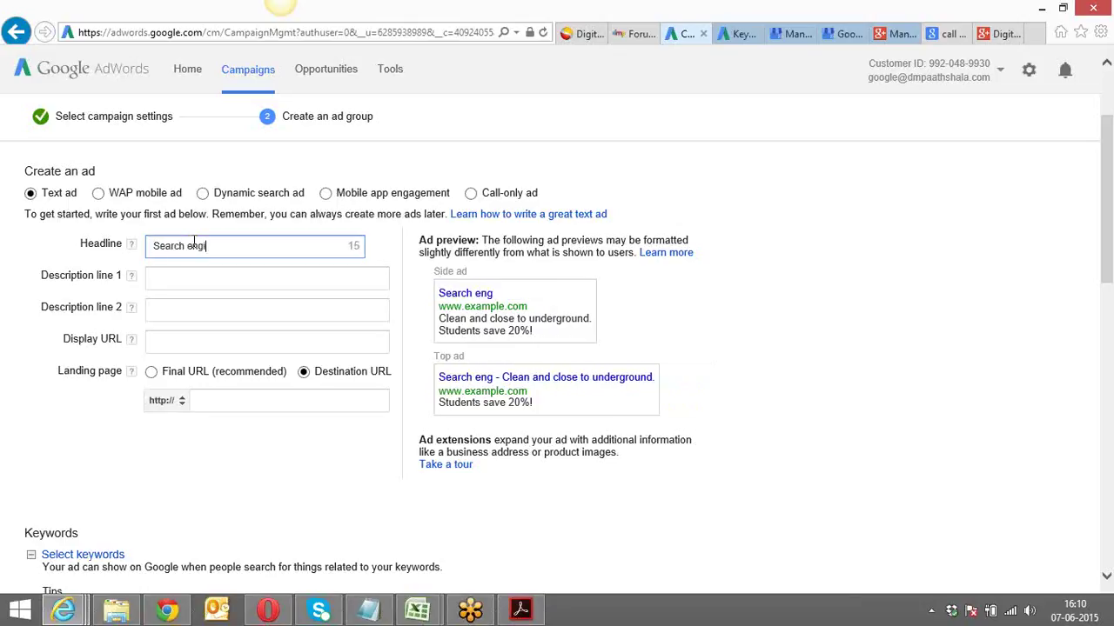
text(i)
key(BackSpace)
key(BackSpace)
key(BackSpace)
key(BackSpace)
key(BackSpace)
key(BackSpace)
key(BackSpace)
key(BackSpace)
key(BackSpace)
key(BackSpace)
key(BackSpace)
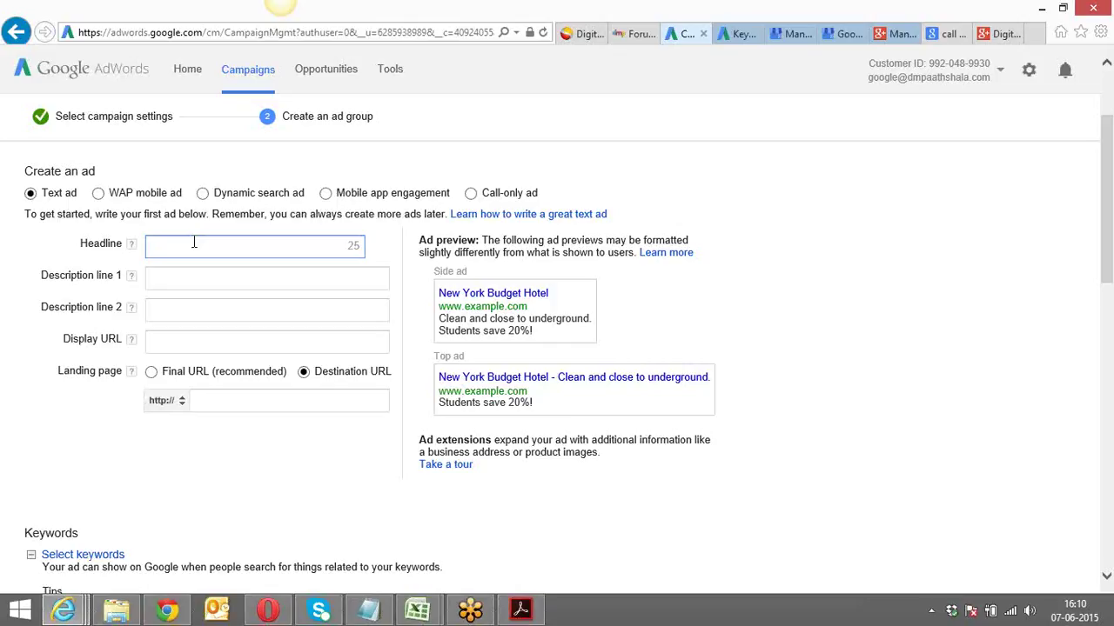
click(244, 276)
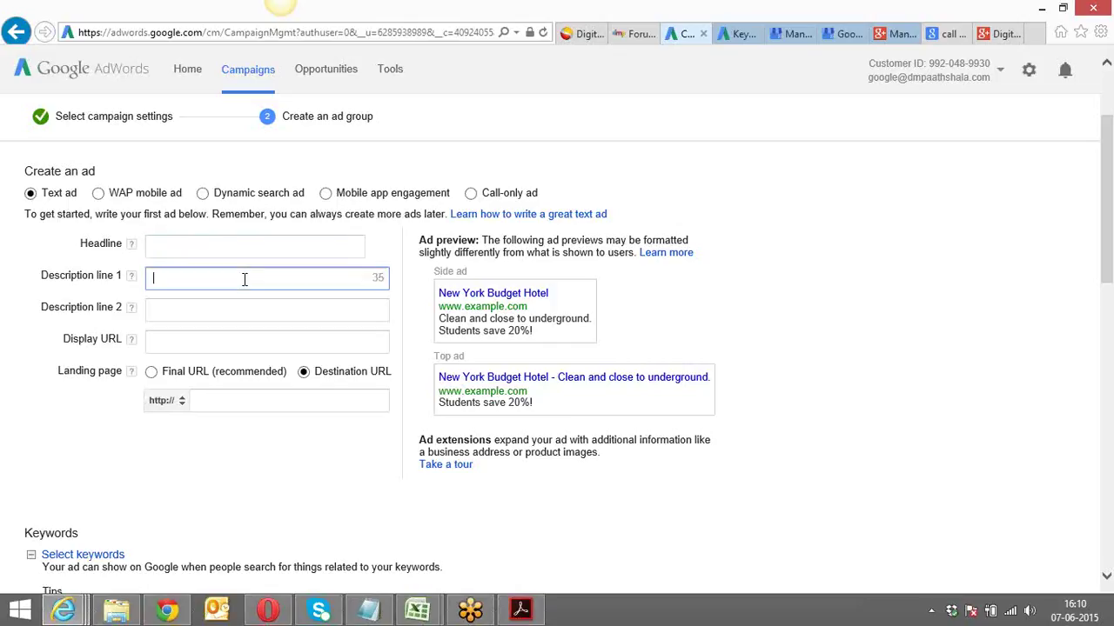
click(242, 306)
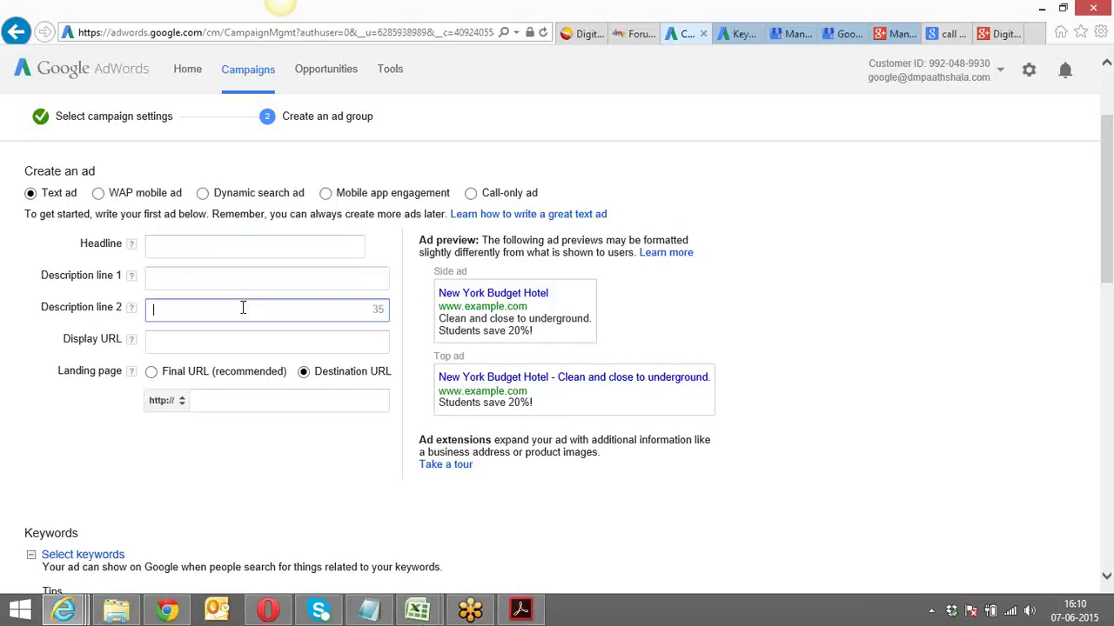
click(228, 241)
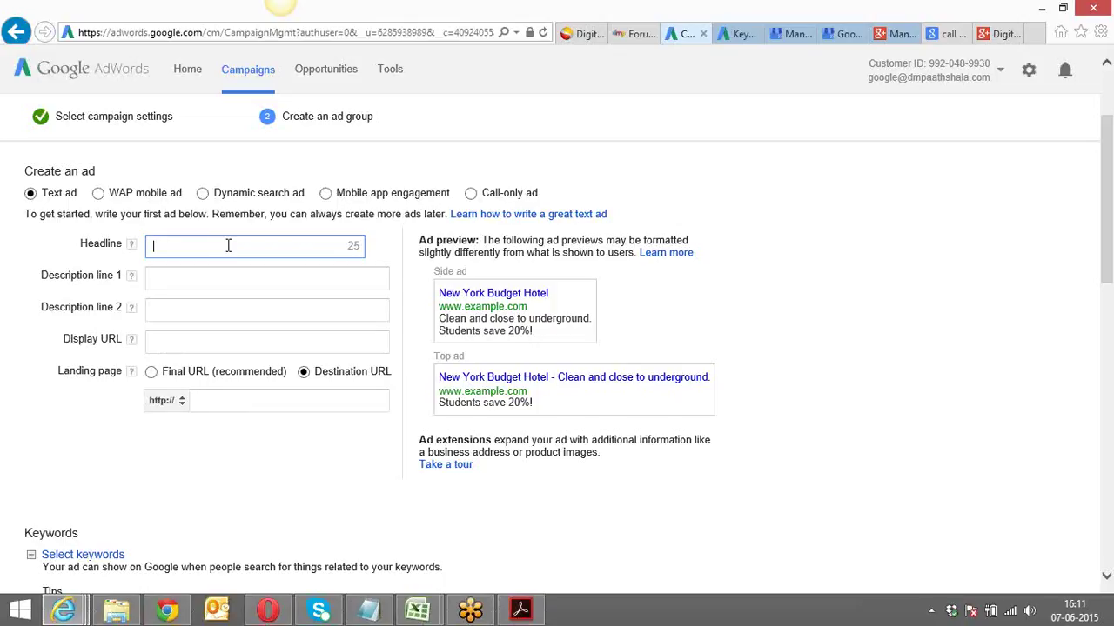
click(83, 441)
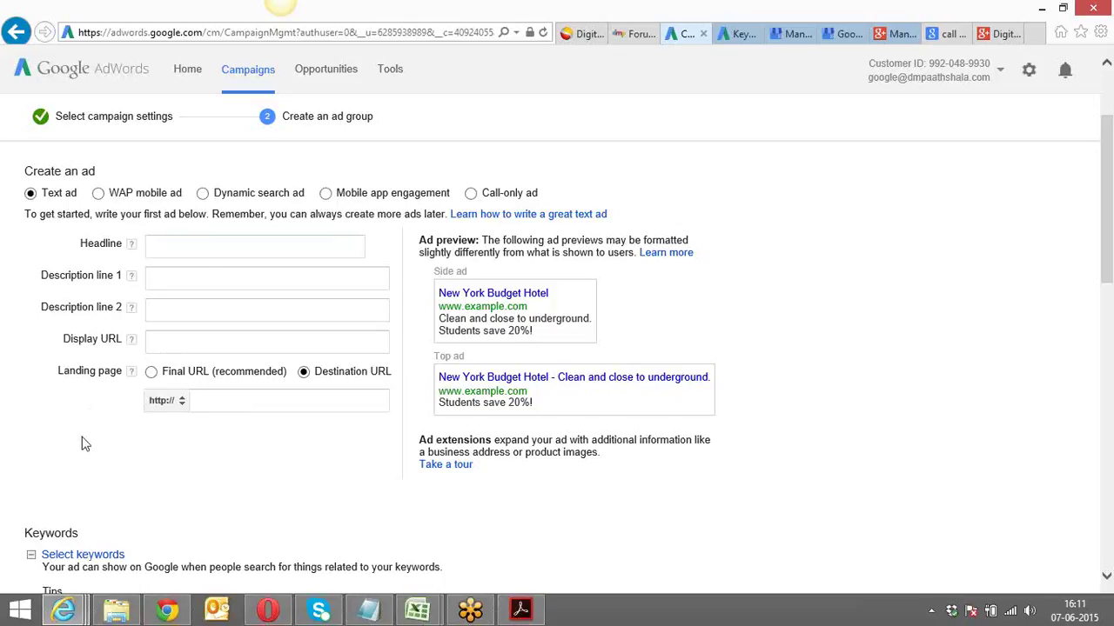
Step: Enter "Learn Digital Marketing" as the text ad's headline
scroll(84, 442, up, 2)
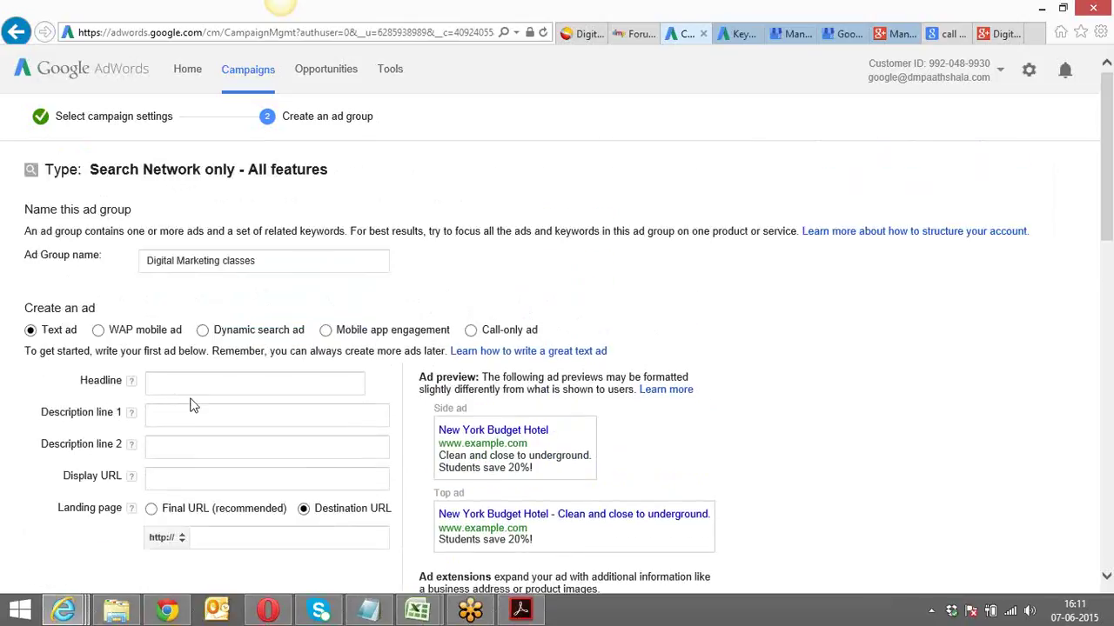
click(218, 382)
text(D)
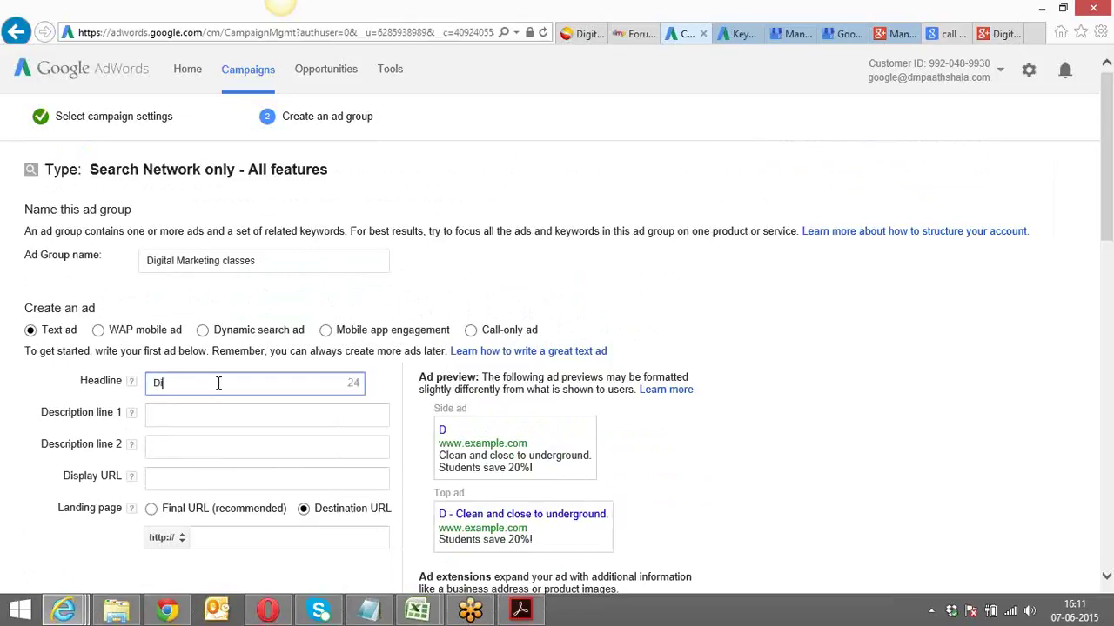
text(igital M)
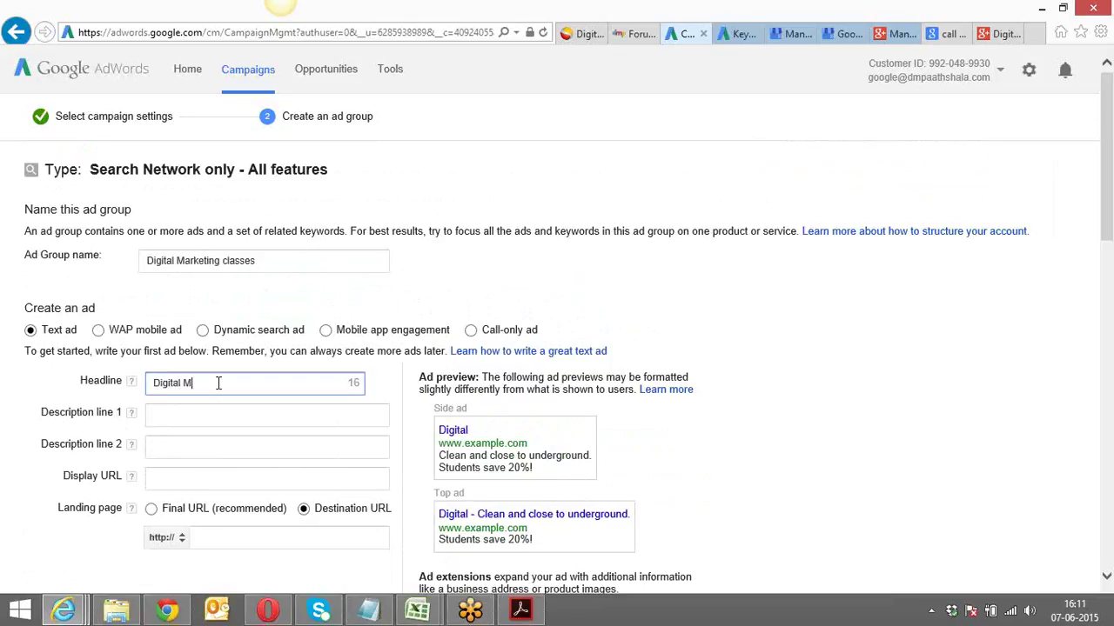
text(arketing)
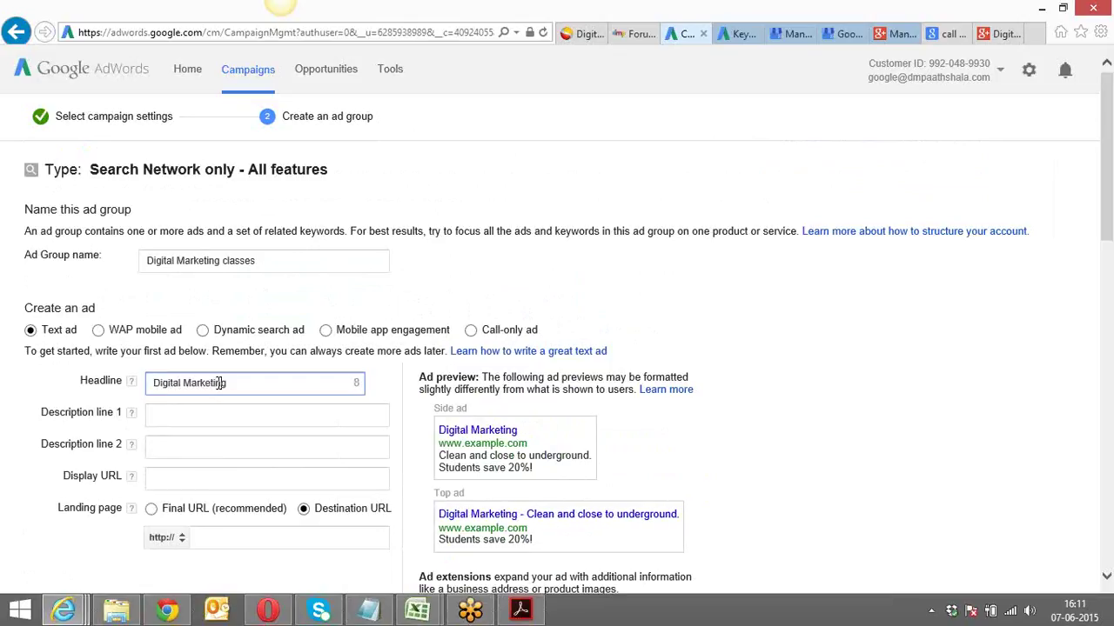
key(Home)
text(Learn Digital)
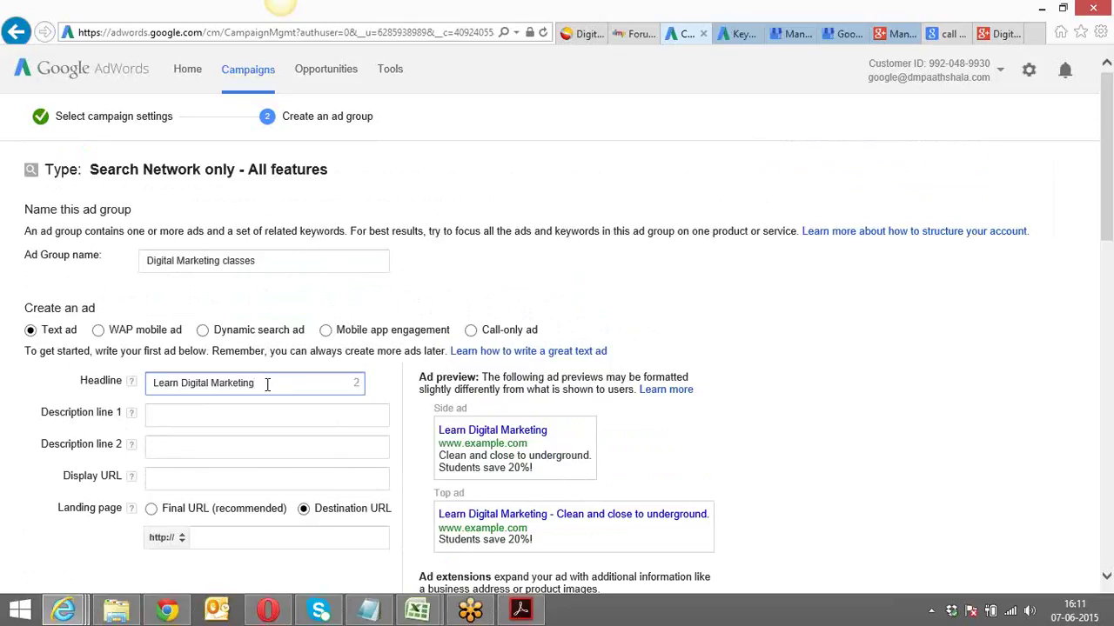
Step: Fill in the ad's description line 1 with "Industry Professionals,"
click(239, 414)
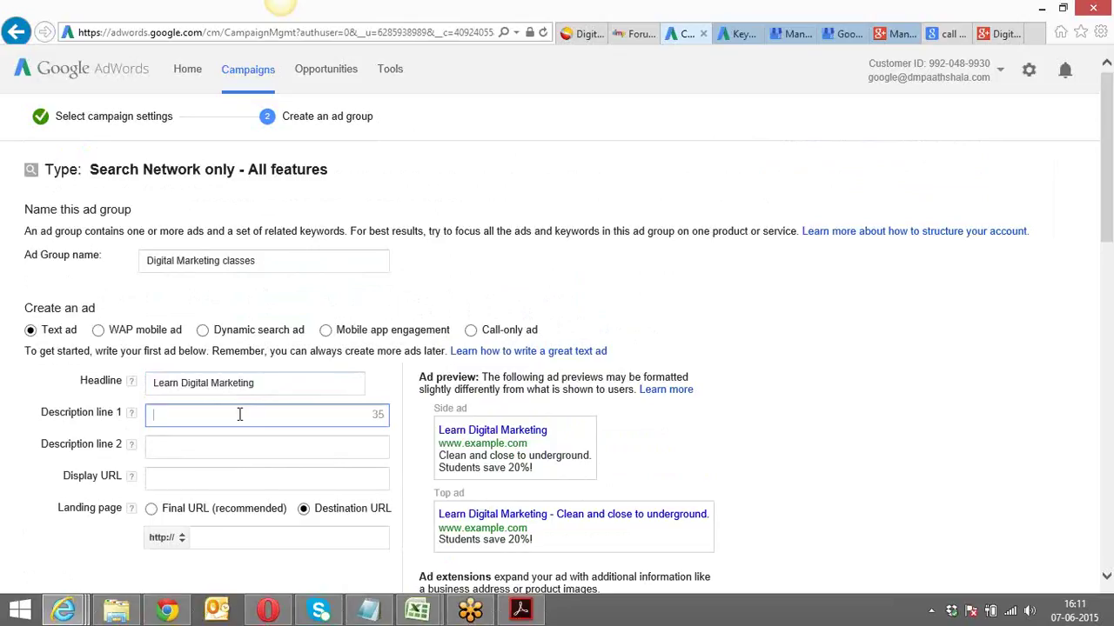
text(Industry)
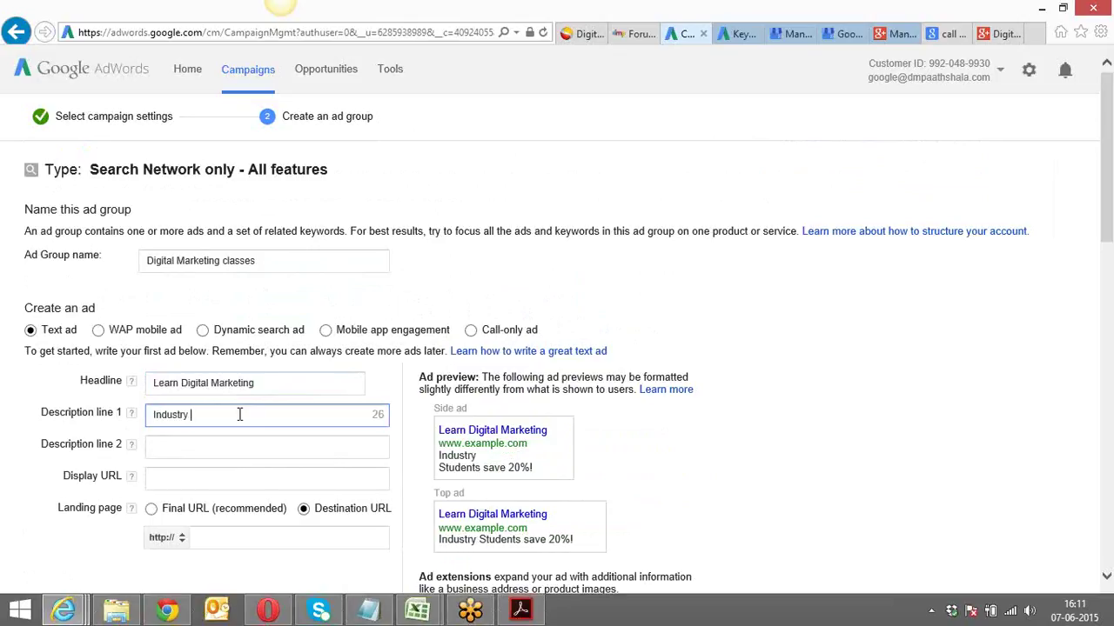
text( Profess)
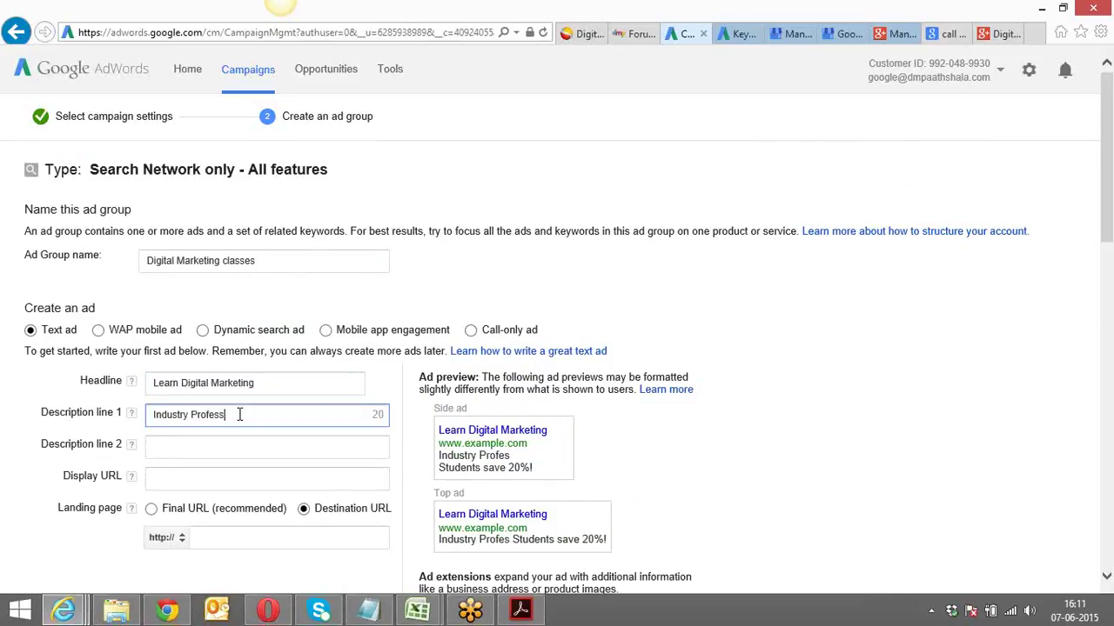
text(ionals, )
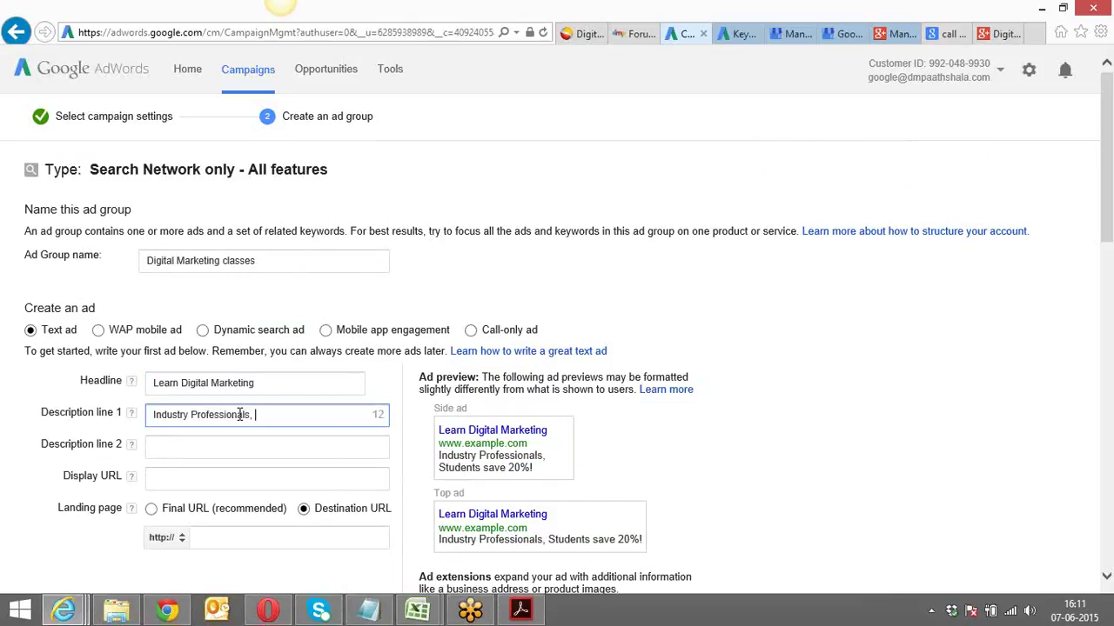
text(Car)
key(BackSpace)
key(BackSpace)
key(BackSpace)
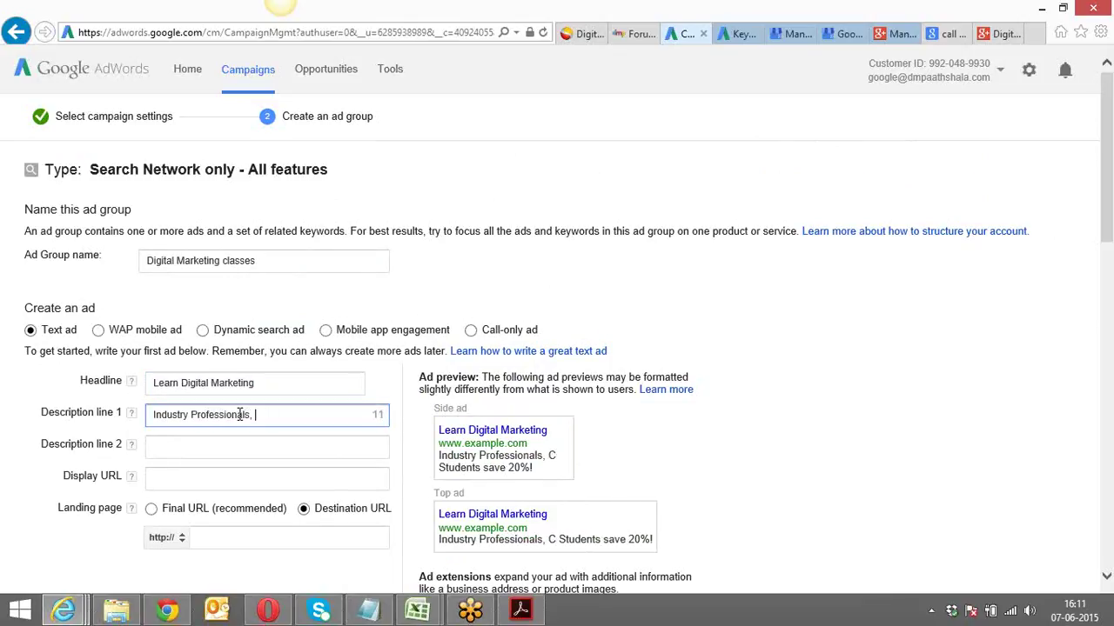
text(Practicle)
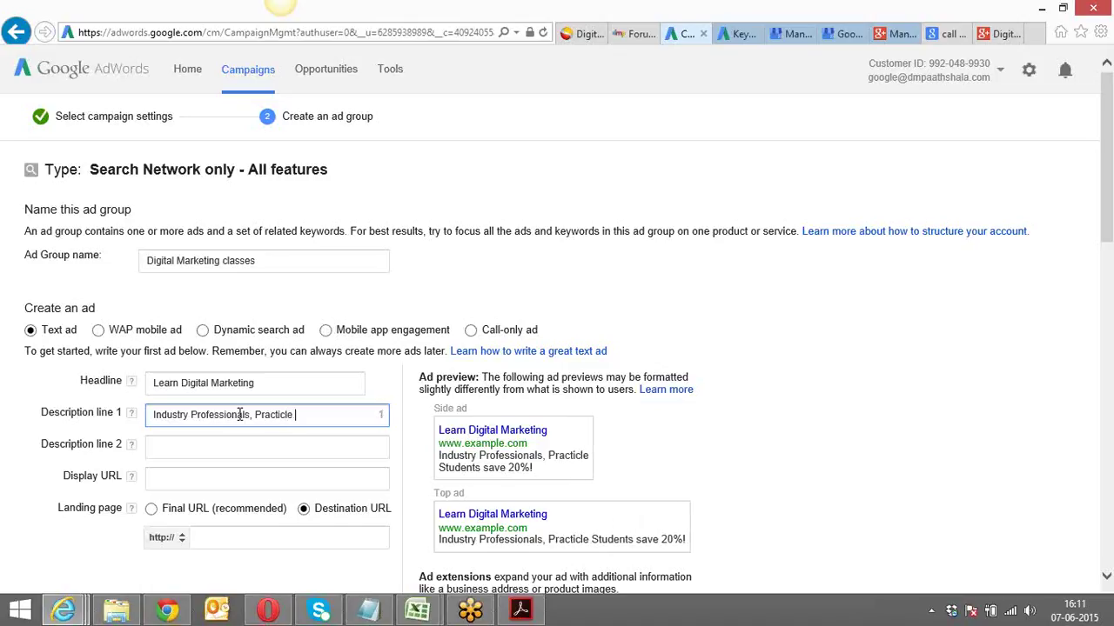
key(BackSpace)
key(BackSpace)
key(BackSpace)
key(BackSpace)
key(BackSpace)
key(BackSpace)
key(BackSpace)
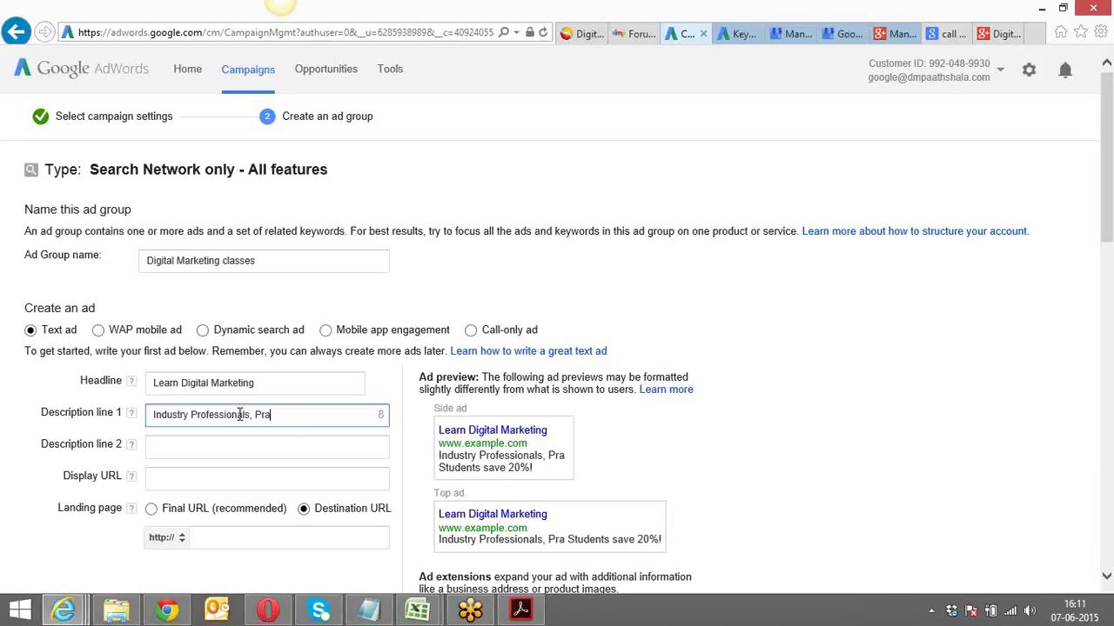
key(BackSpace)
key(BackSpace)
key(BackSpace)
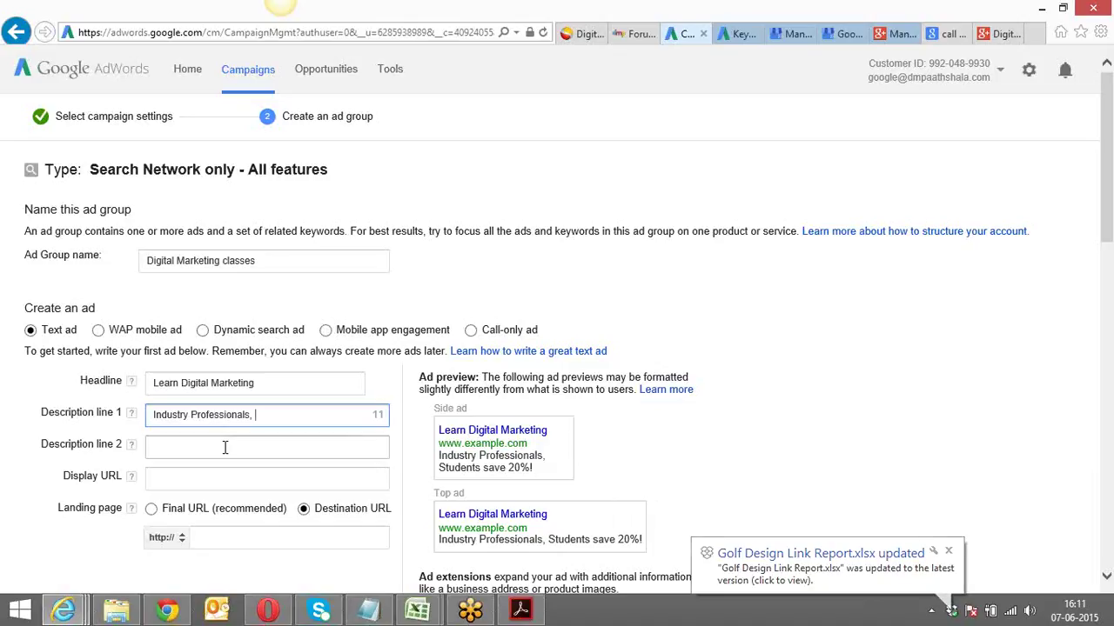
click(224, 448)
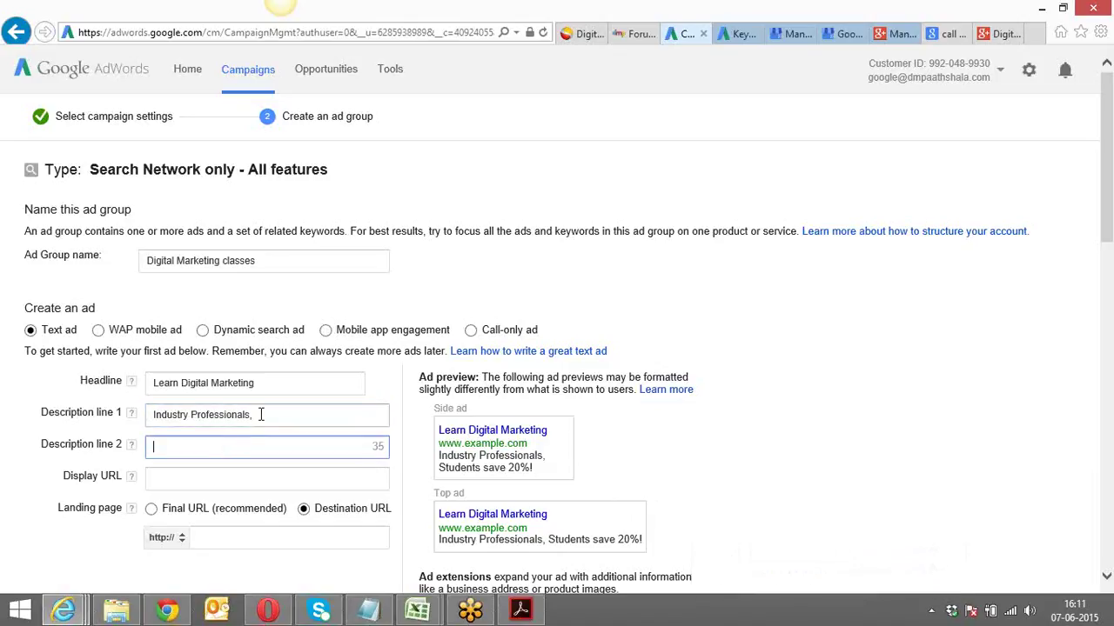
Step: Reword the ad's description line 1 to "Get trained from Industry experts"
click(152, 416)
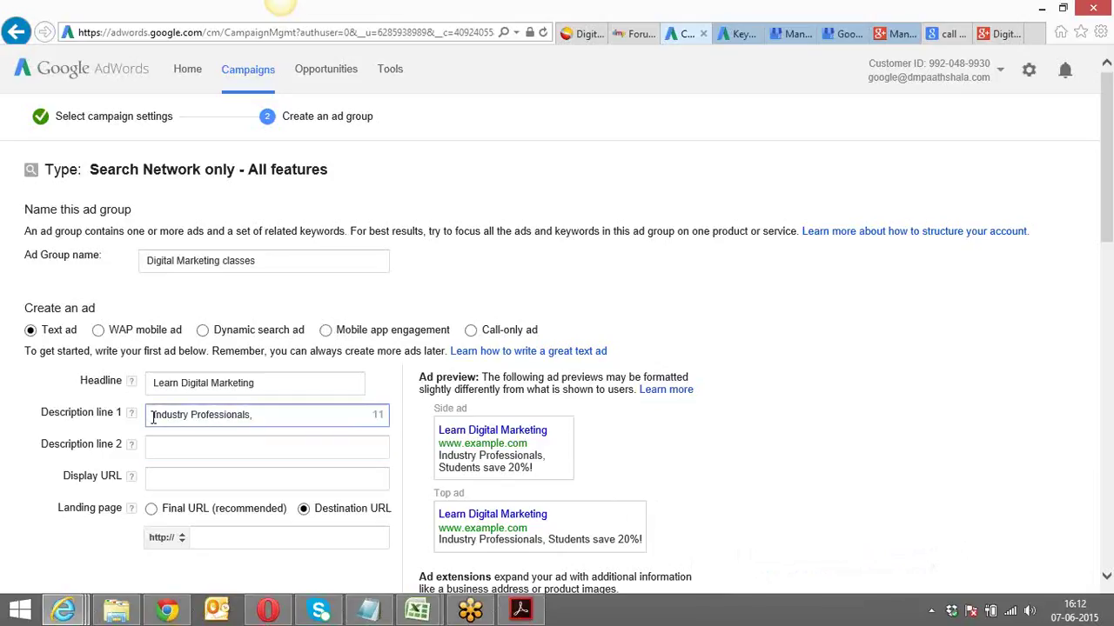
text(Get trained)
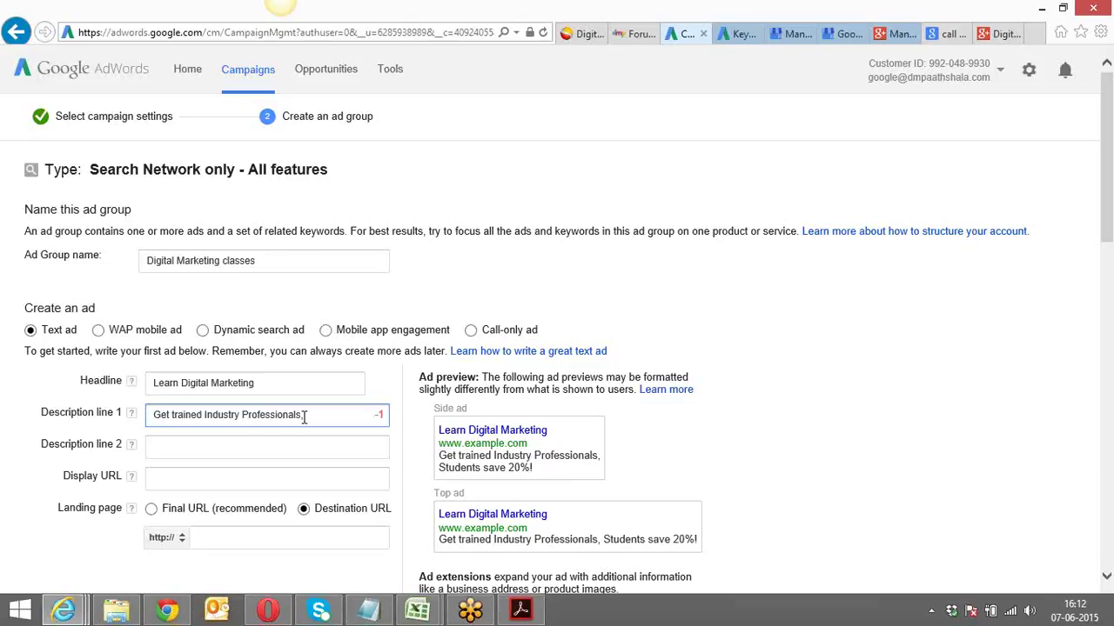
key(BackSpace)
key(BackSpace)
key(BackSpace)
key(BackSpace)
key(BackSpace)
key(BackSpace)
key(BackSpace)
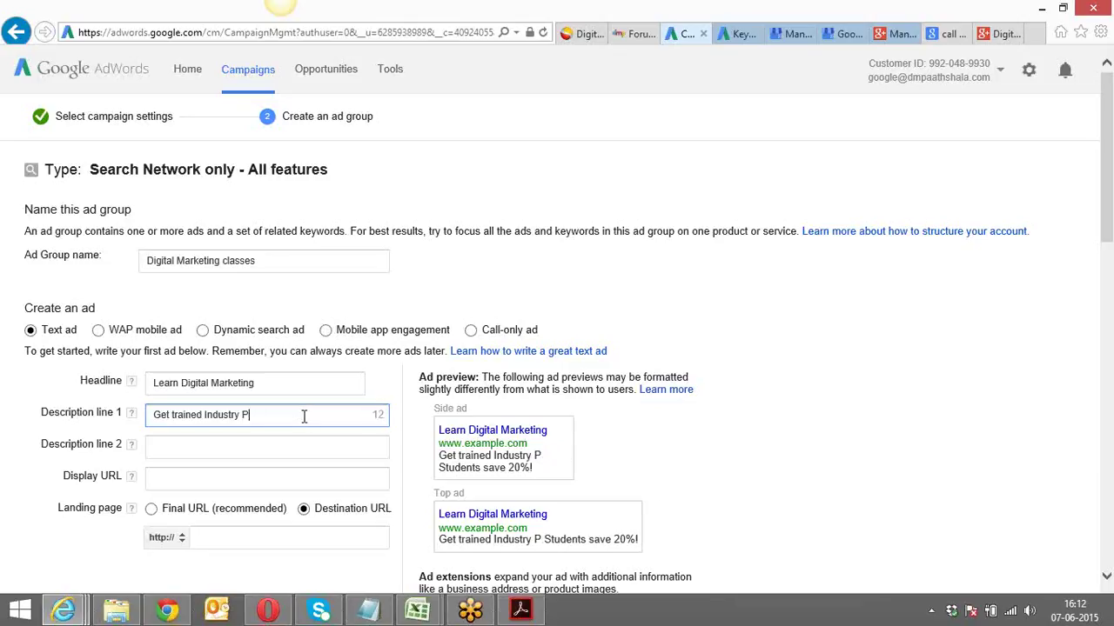
text(experts)
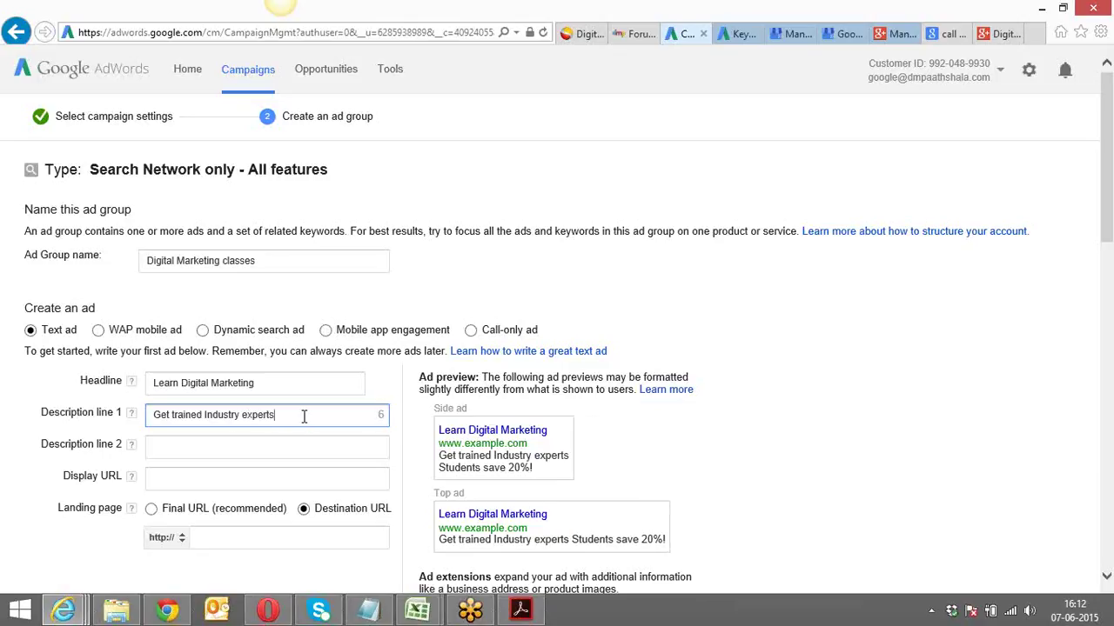
click(206, 417)
text(f )
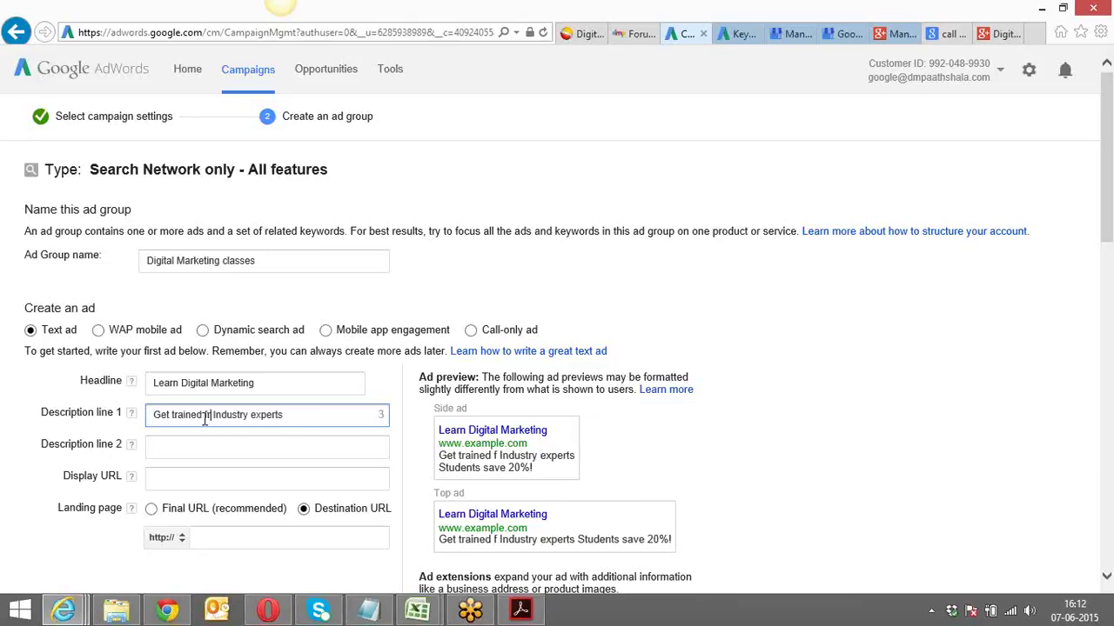
text(rom)
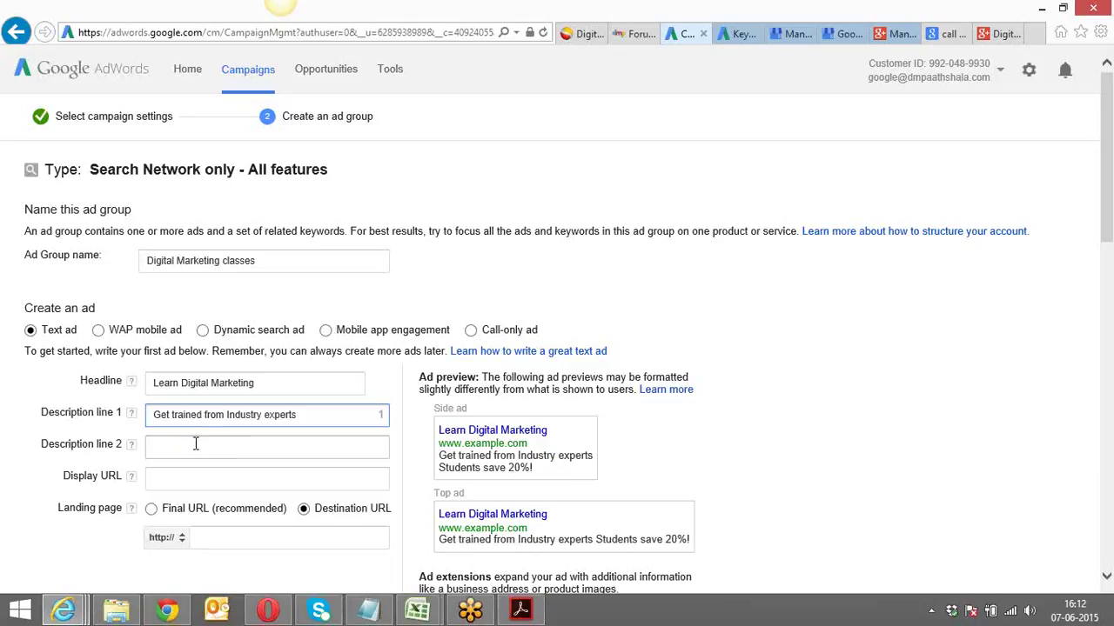
Step: Start the text ad's description line 2 with the price offer "Only Rs 7500"
click(195, 449)
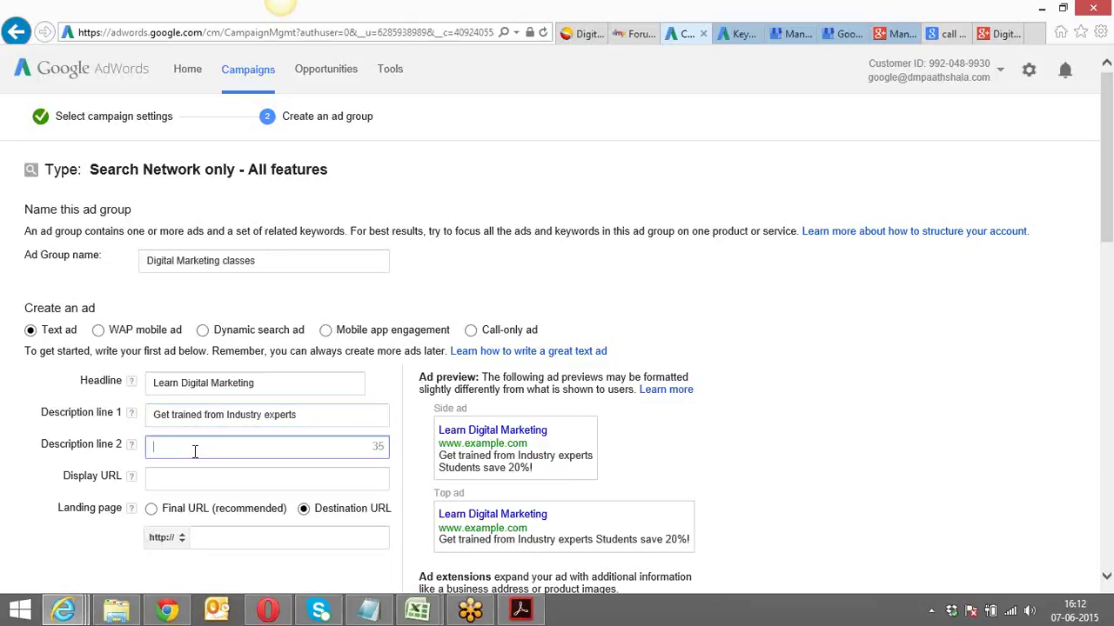
text(Save)
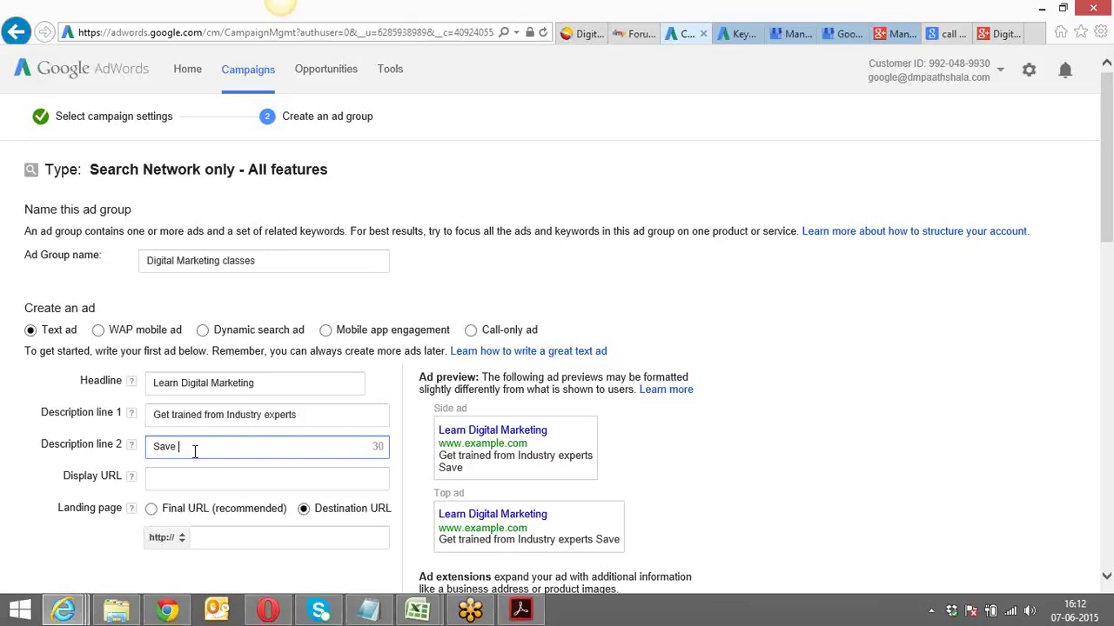
key(BackSpace)
key(BackSpace)
key(BackSpace)
key(BackSpace)
key(BackSpace)
text(Only)
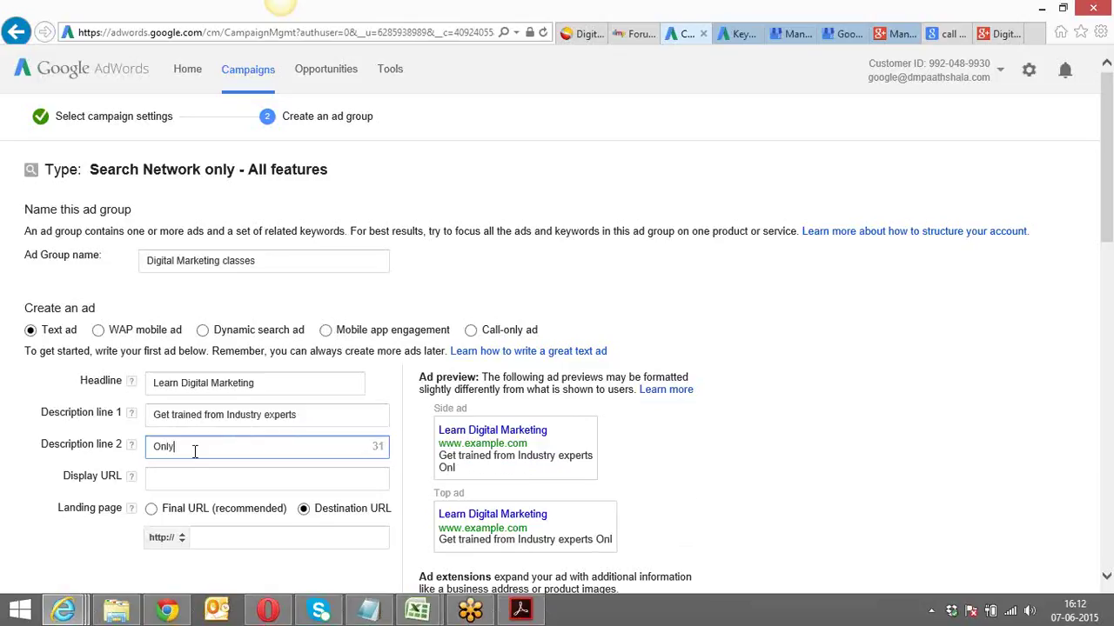
text( Rs  75-)
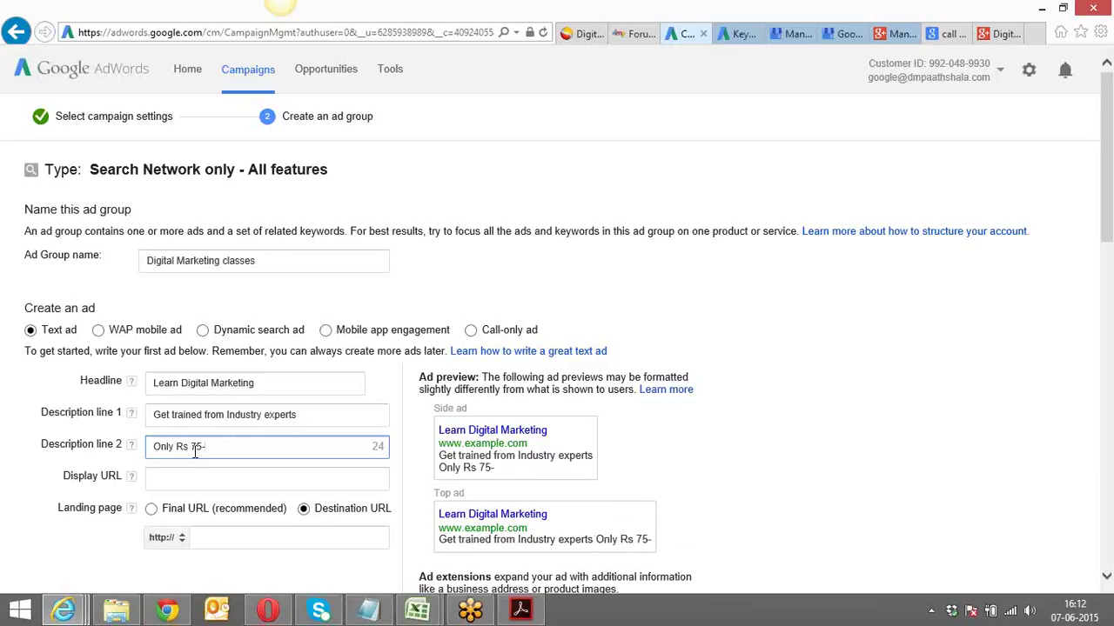
key(BackSpace)
text(00-)
text( Save)
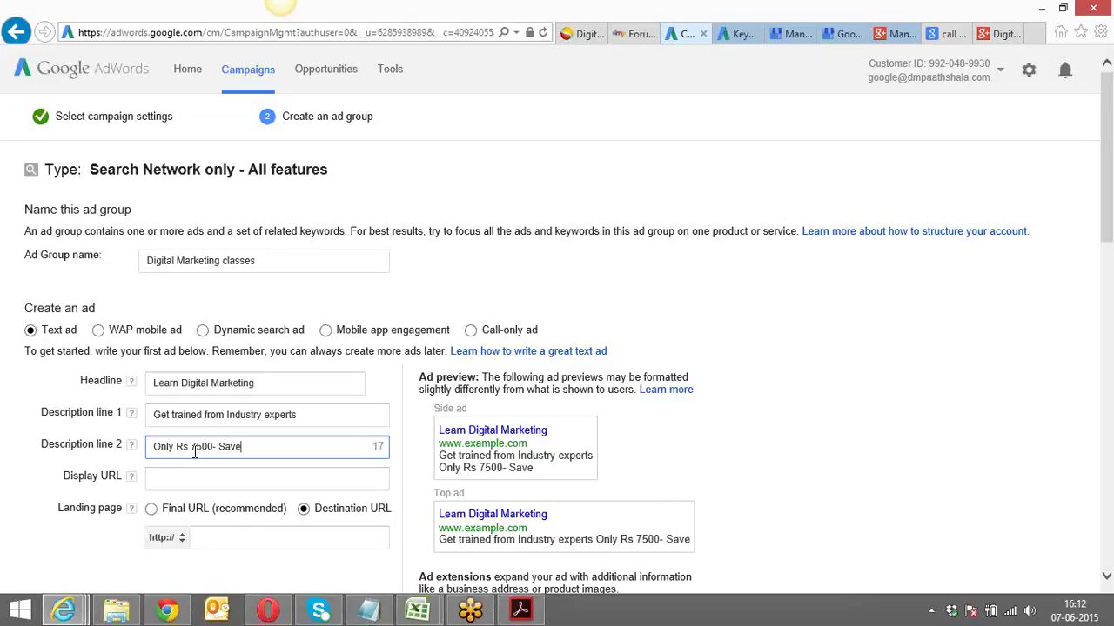
key(BackSpace)
key(BackSpace)
key(BackSpace)
key(BackSpace)
key(BackSpace)
key(BackSpace)
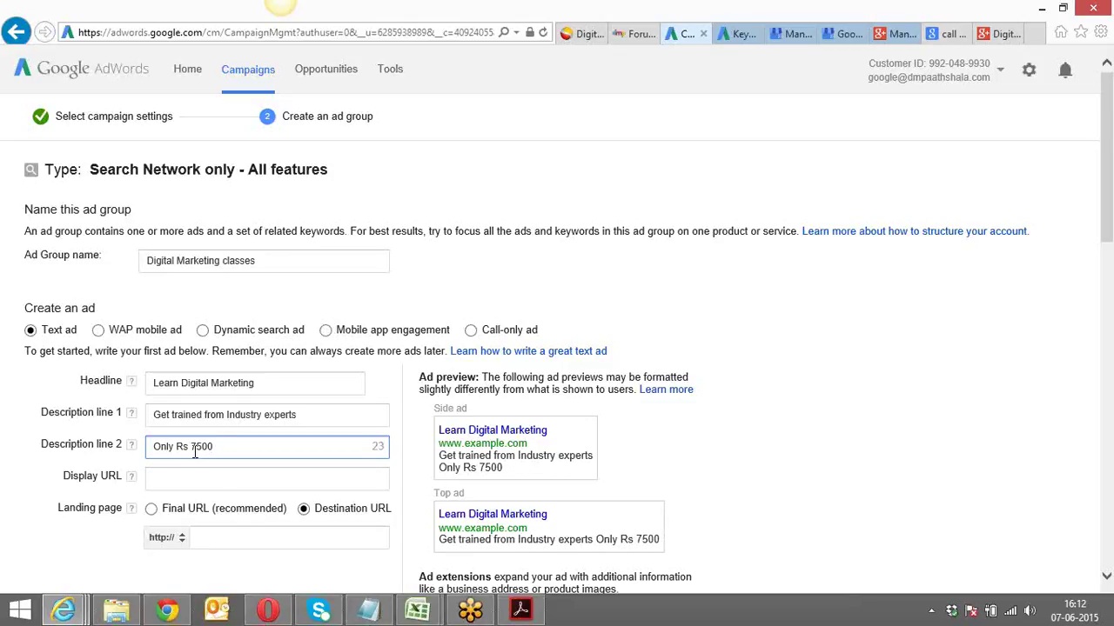
Step: Try adding ". call now to avail" to description line 2 and remove the wording after the period
text(. call now)
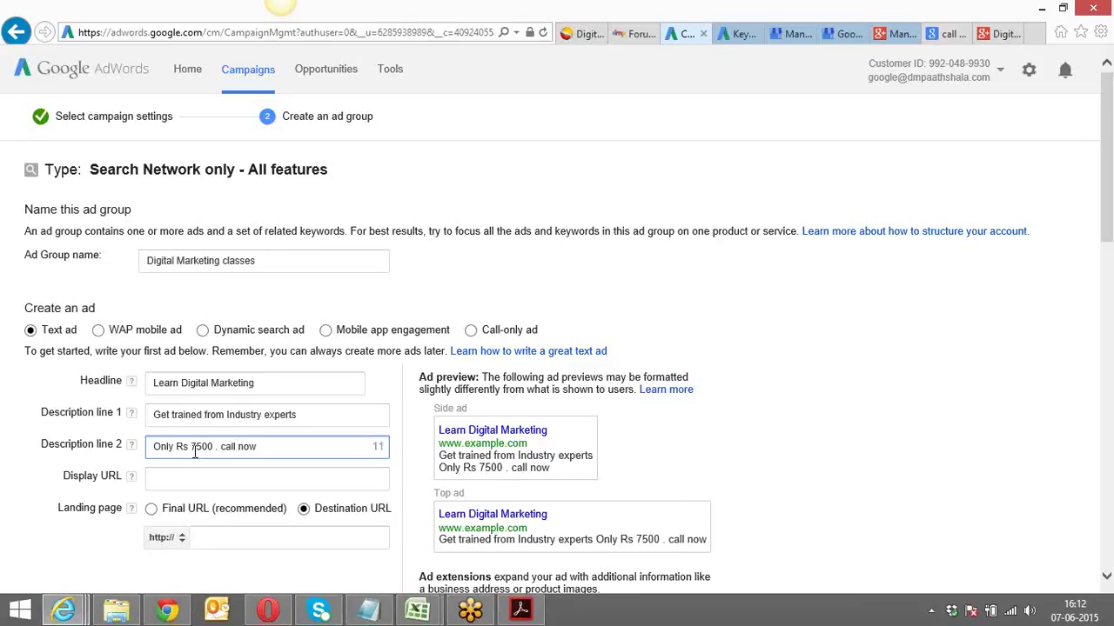
text( to )
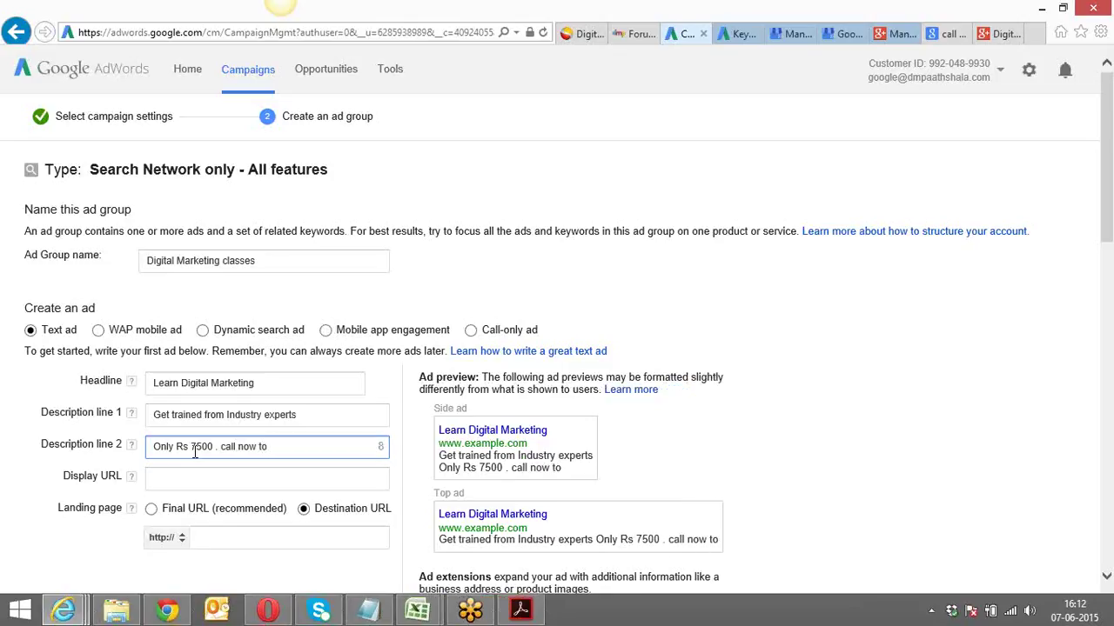
text(avail)
key(BackSpace)
key(BackSpace)
key(BackSpace)
key(BackSpace)
key(BackSpace)
key(BackSpace)
key(BackSpace)
key(BackSpace)
key(BackSpace)
key(BackSpace)
key(BackSpace)
key(BackSpace)
key(BackSpace)
key(BackSpace)
key(BackSpace)
key(BackSpace)
key(BackSpace)
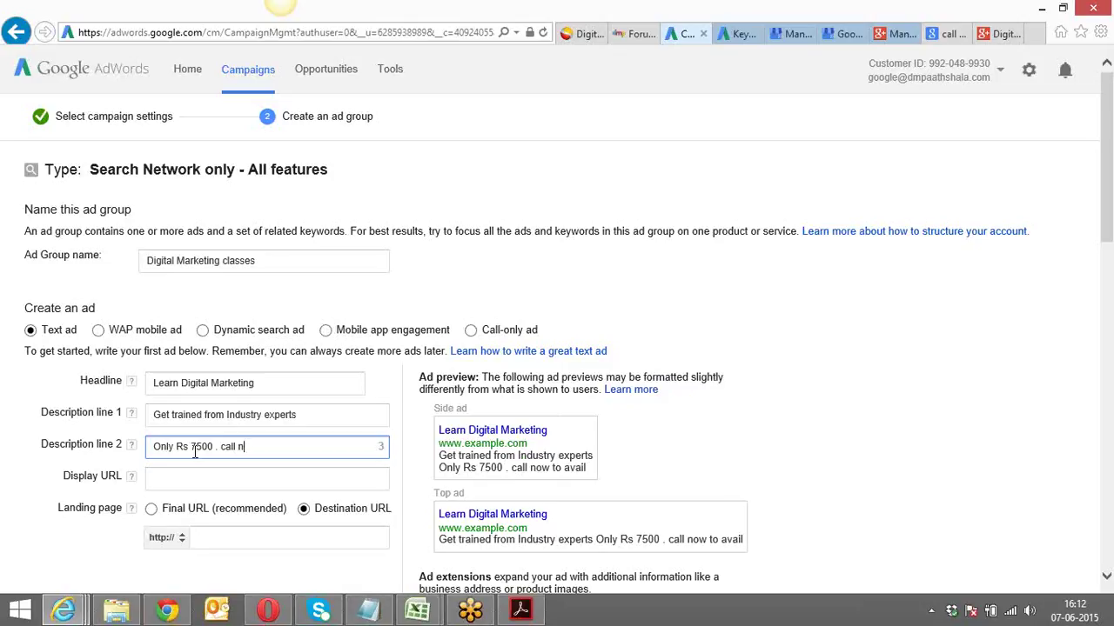
Step: Finish description line 2 with "Call now for discount" and remove the space between the period and "Call"
text(Call )
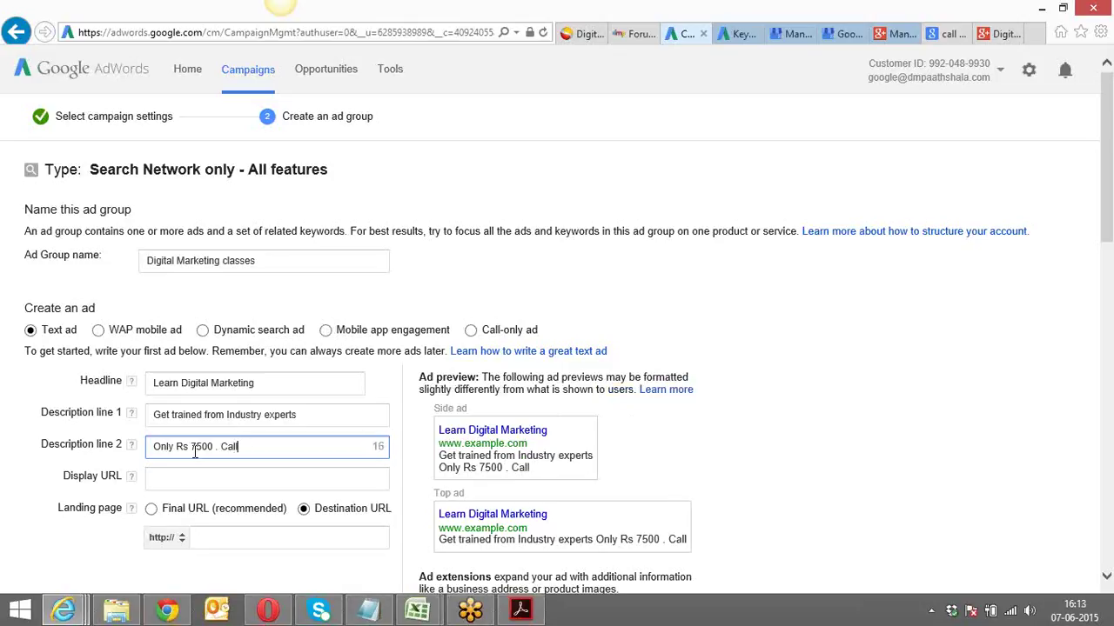
text(now)
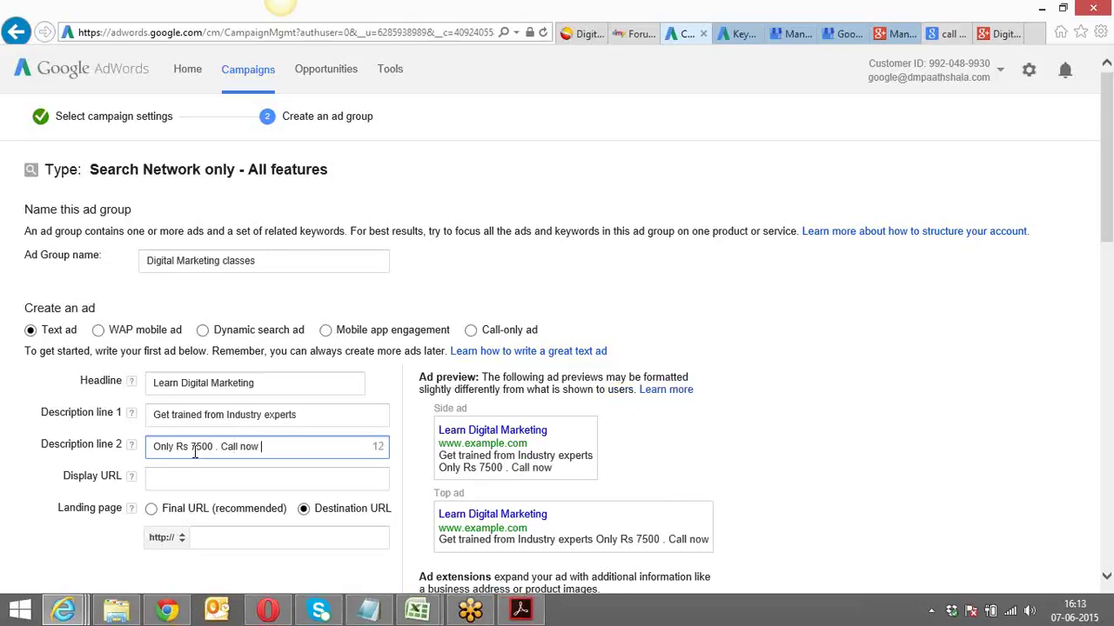
text( for)
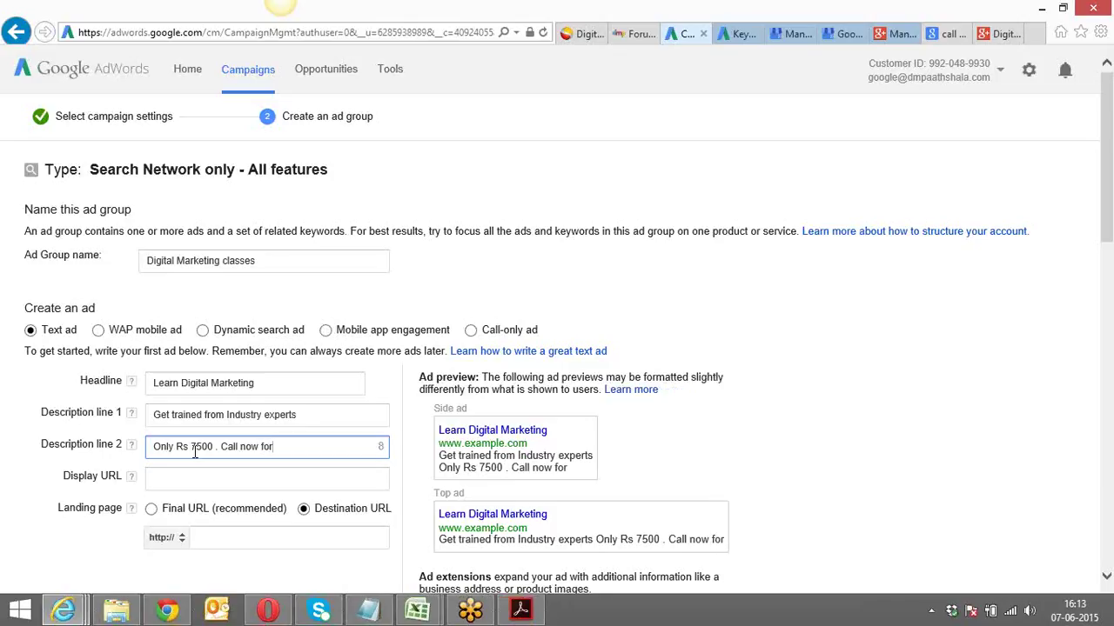
text( discount)
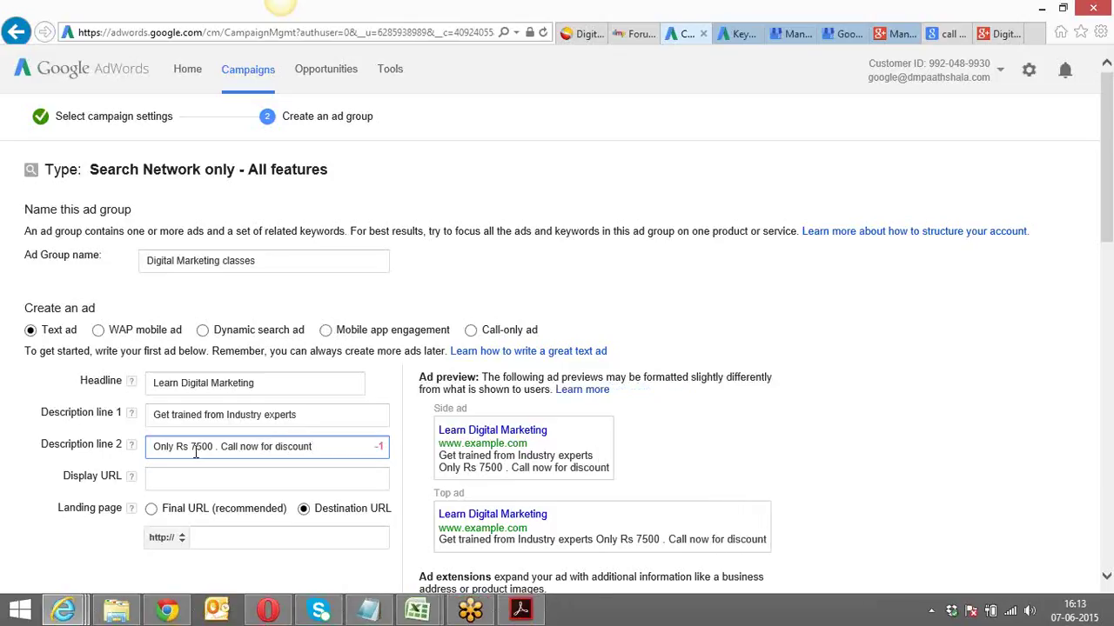
click(221, 447)
key(BackSpace)
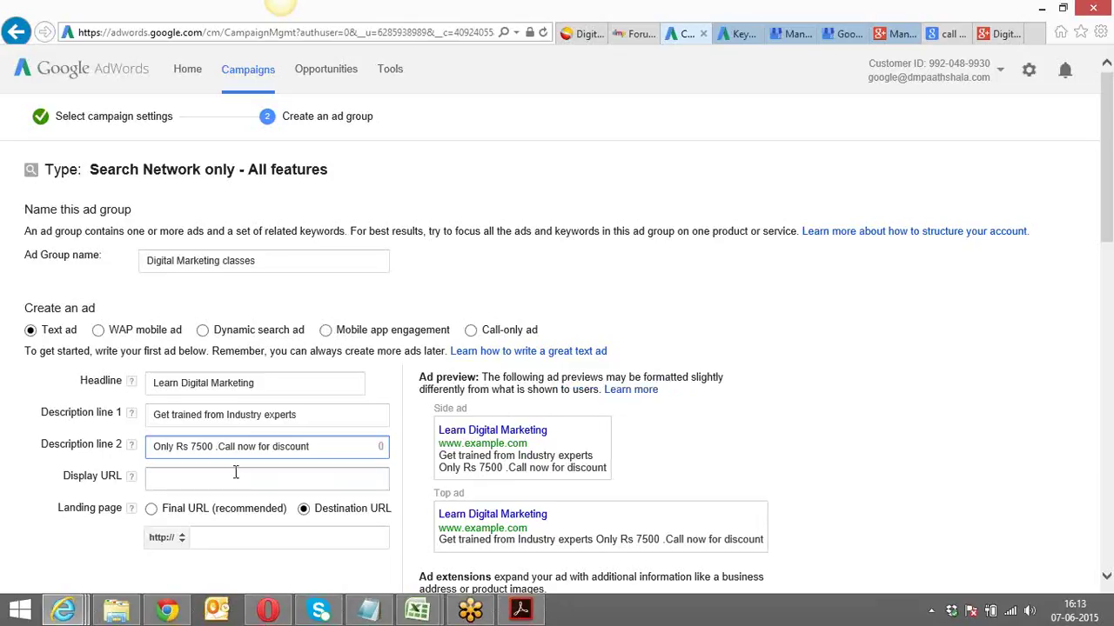
Step: Review the ad's headline and both description lines, ending in the empty Display URL field
click(234, 475)
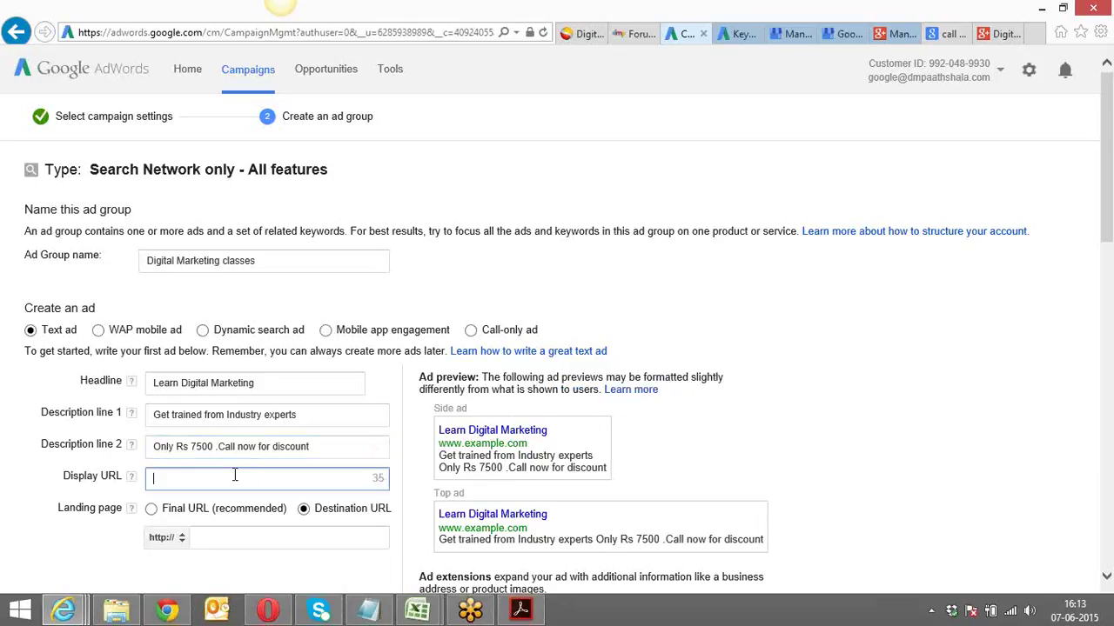
click(233, 383)
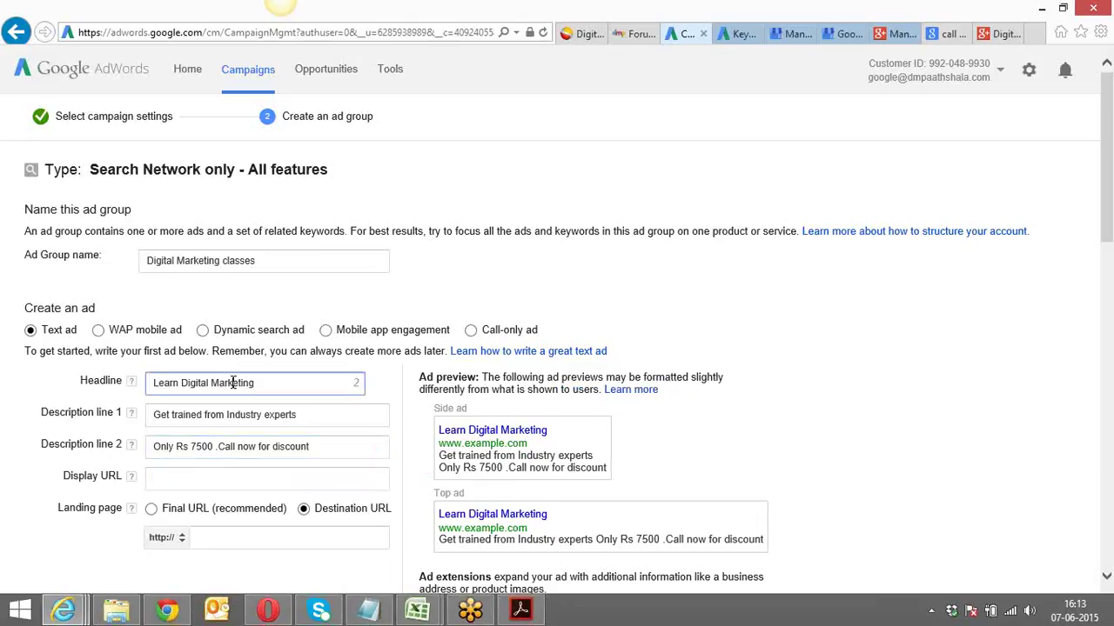
click(223, 415)
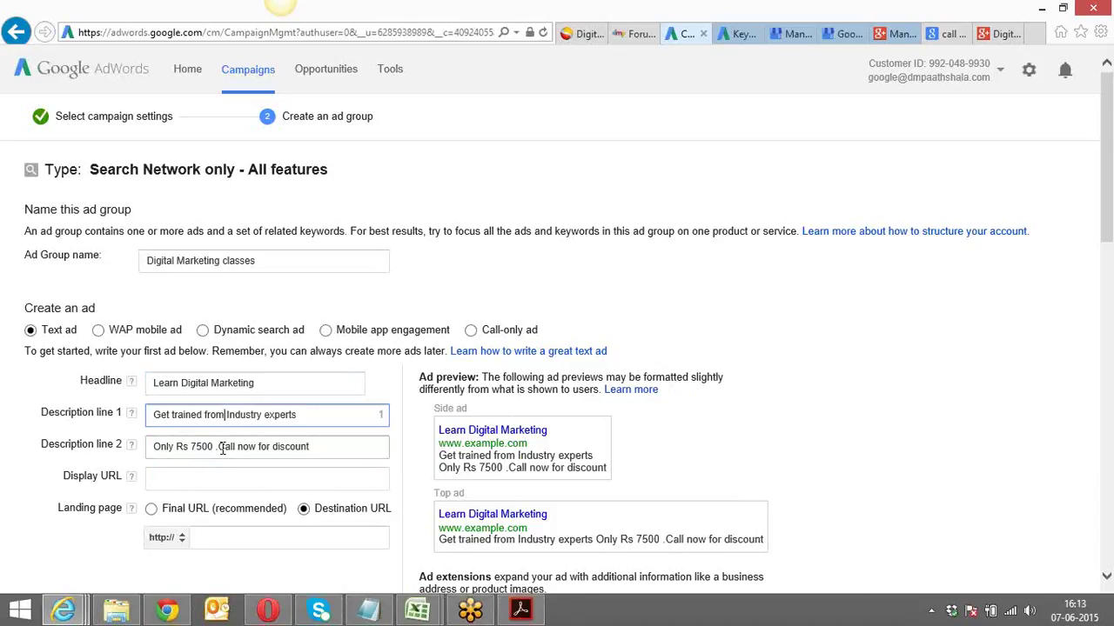
click(219, 446)
click(216, 479)
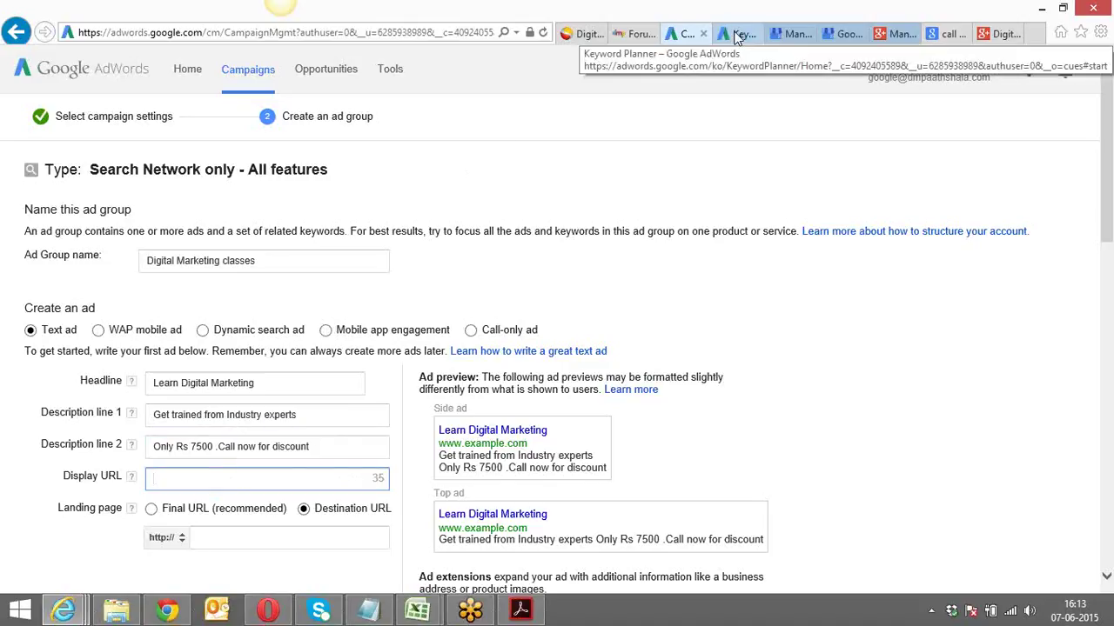
Step: Load google.com in the browser tab showing the callout extension image results
click(941, 35)
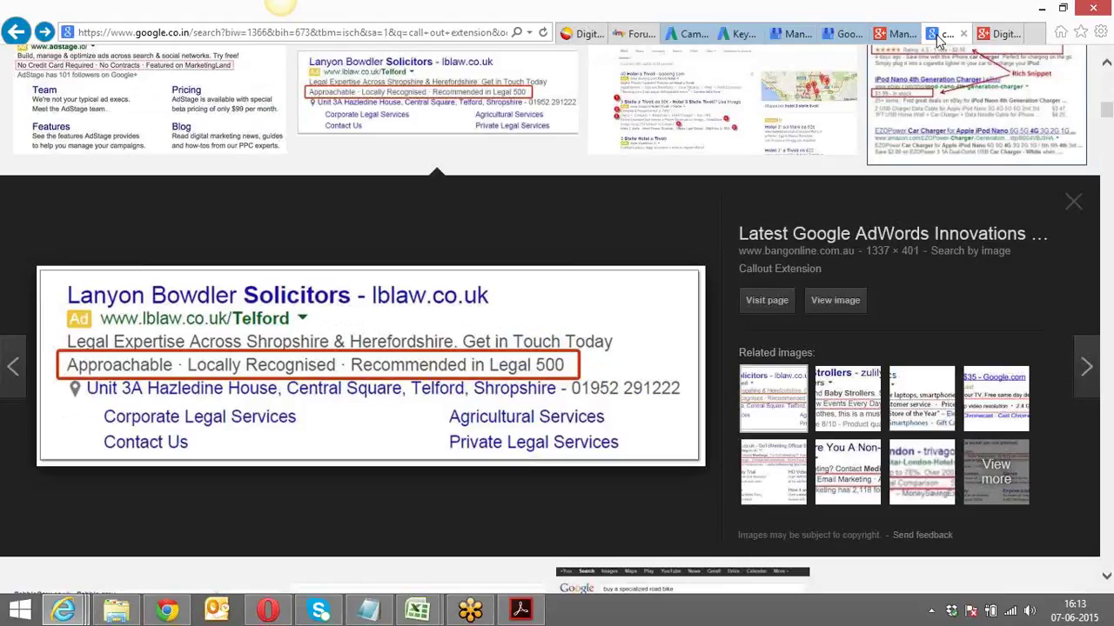
click(416, 32)
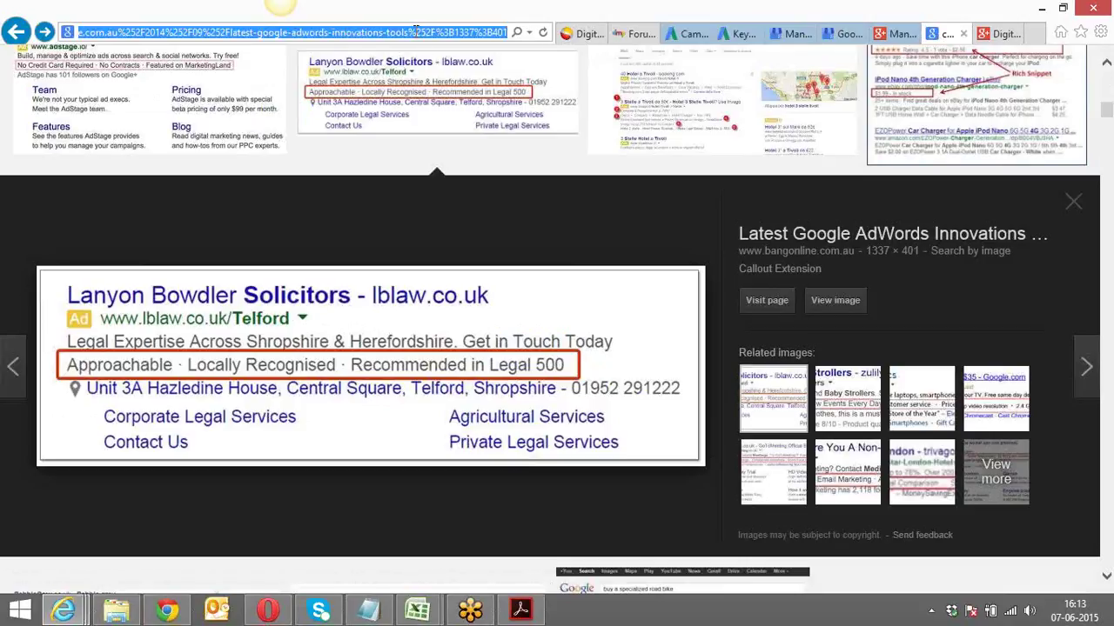
text(google.com/)
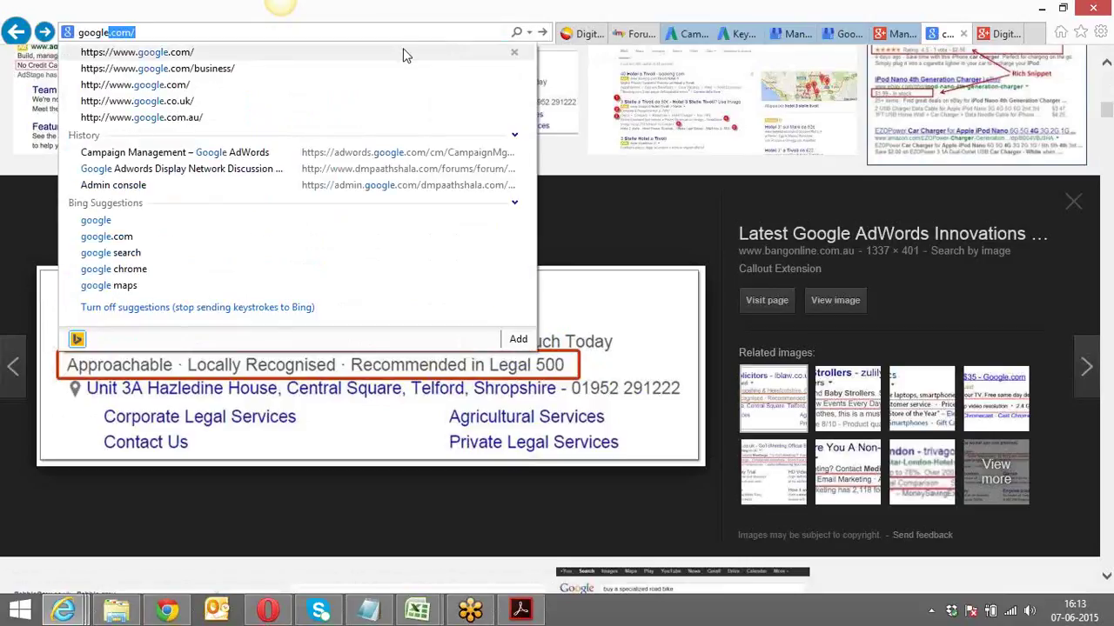
Step: Close the two Google My Business browser tabs and the Google home page tab
click(802, 35)
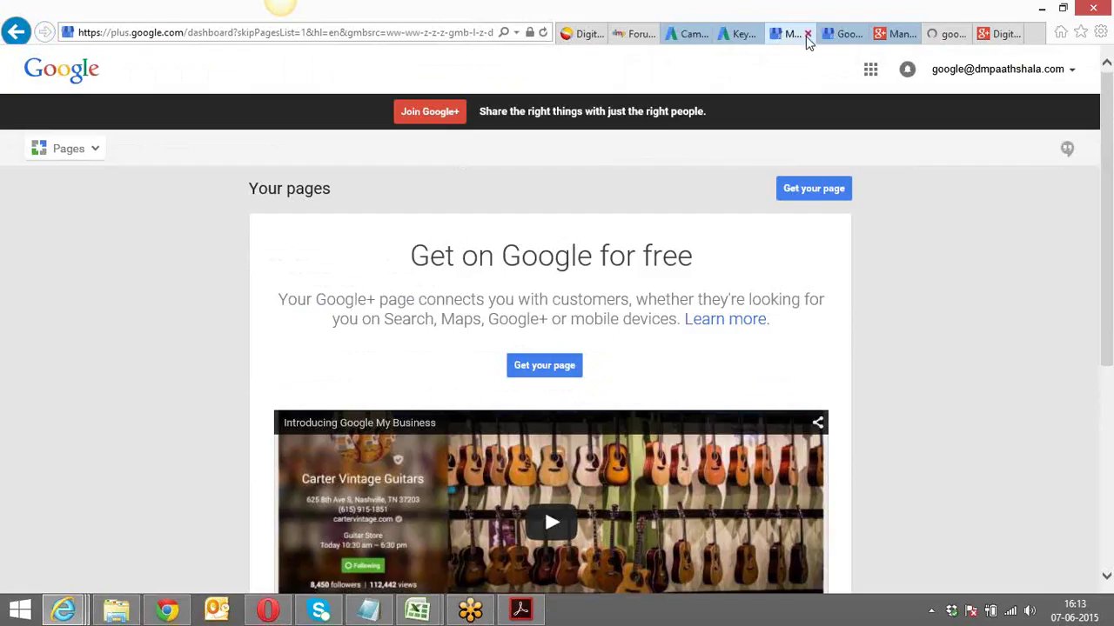
click(806, 35)
click(806, 35)
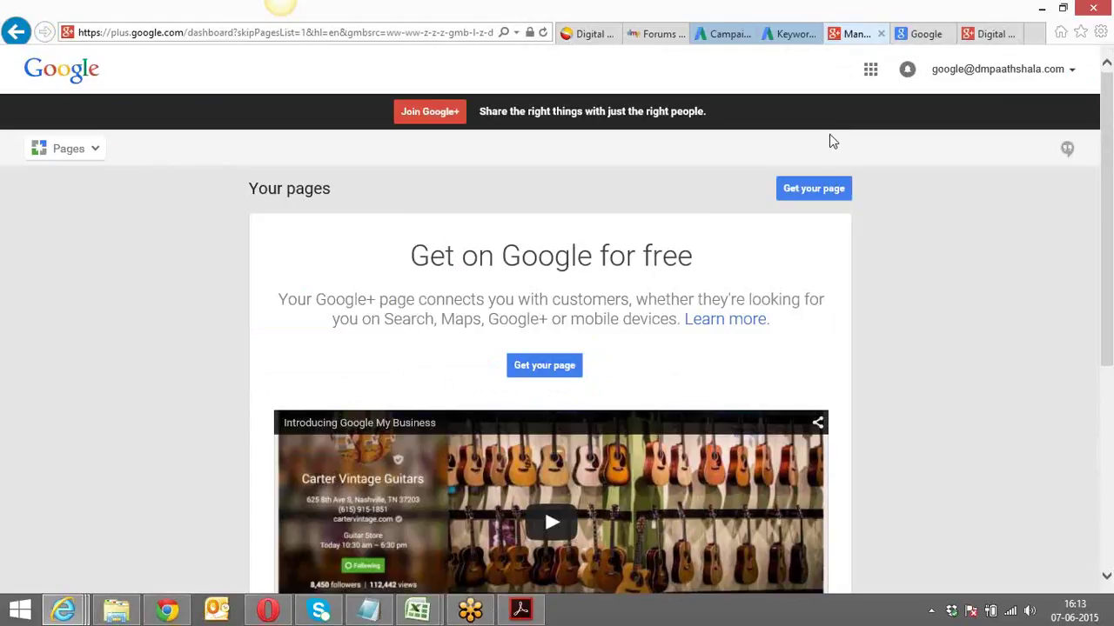
click(924, 34)
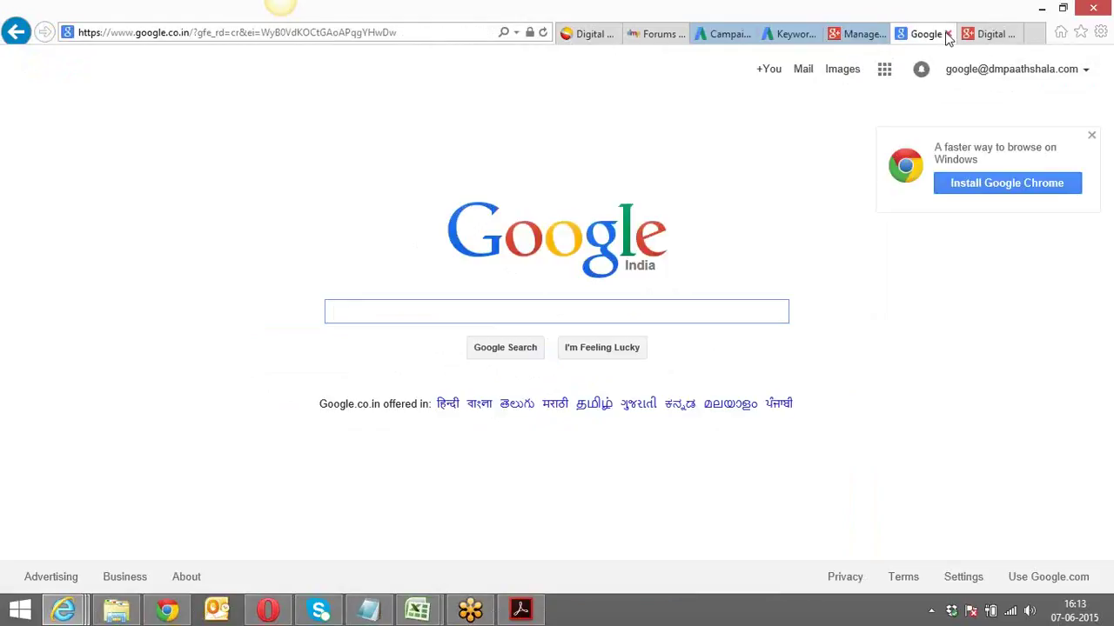
click(948, 35)
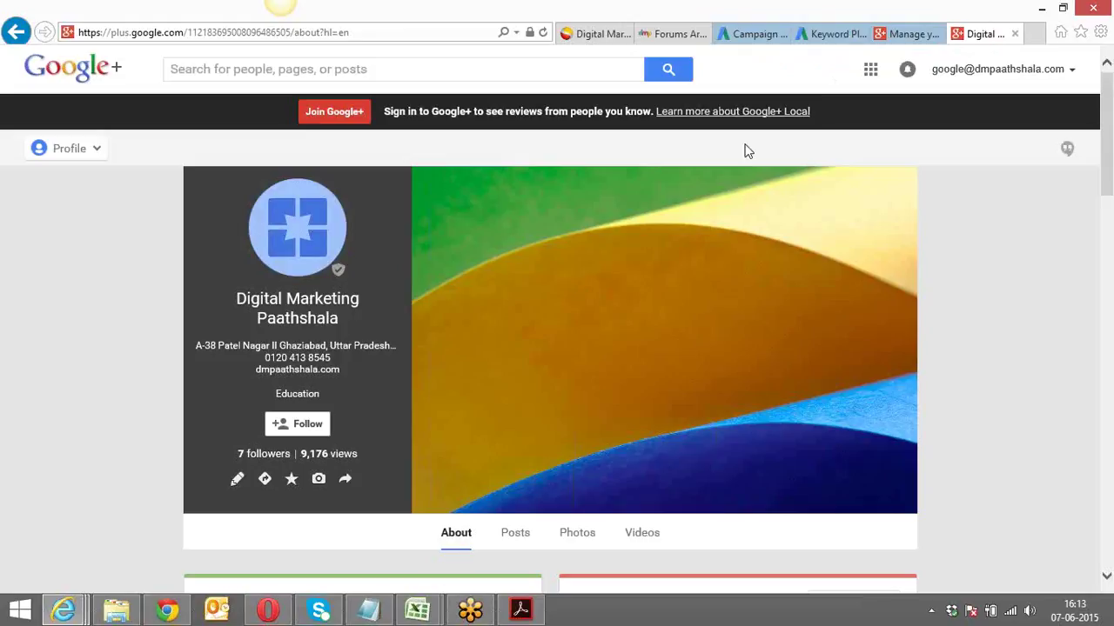
Step: Load google.com in the remaining page-management tab and search for "buy iphone 6"
click(905, 34)
click(353, 32)
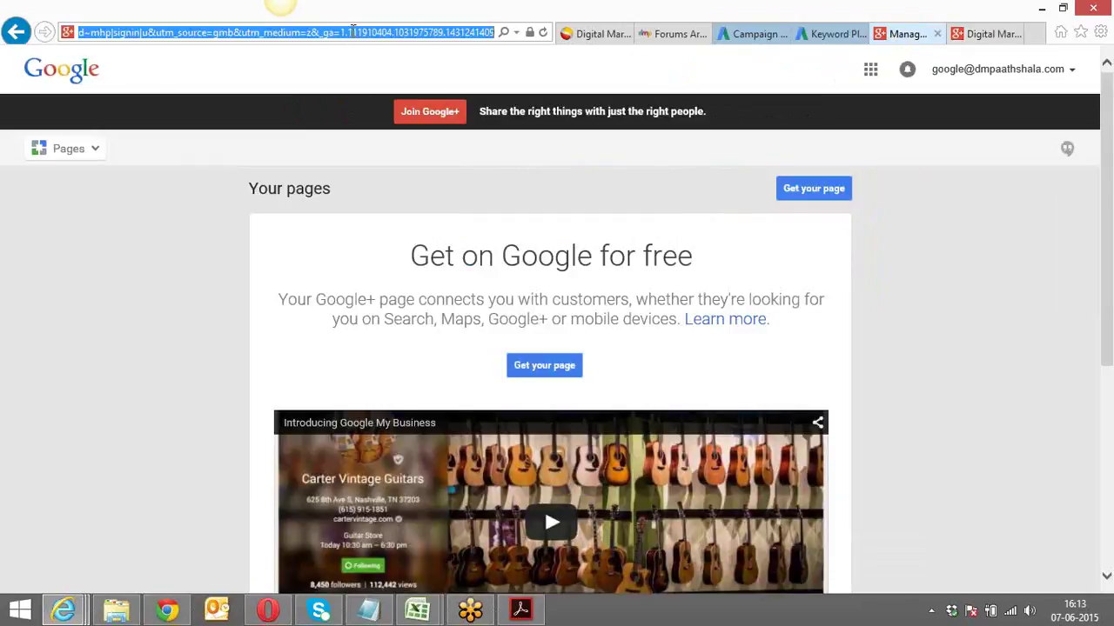
text(google.com/)
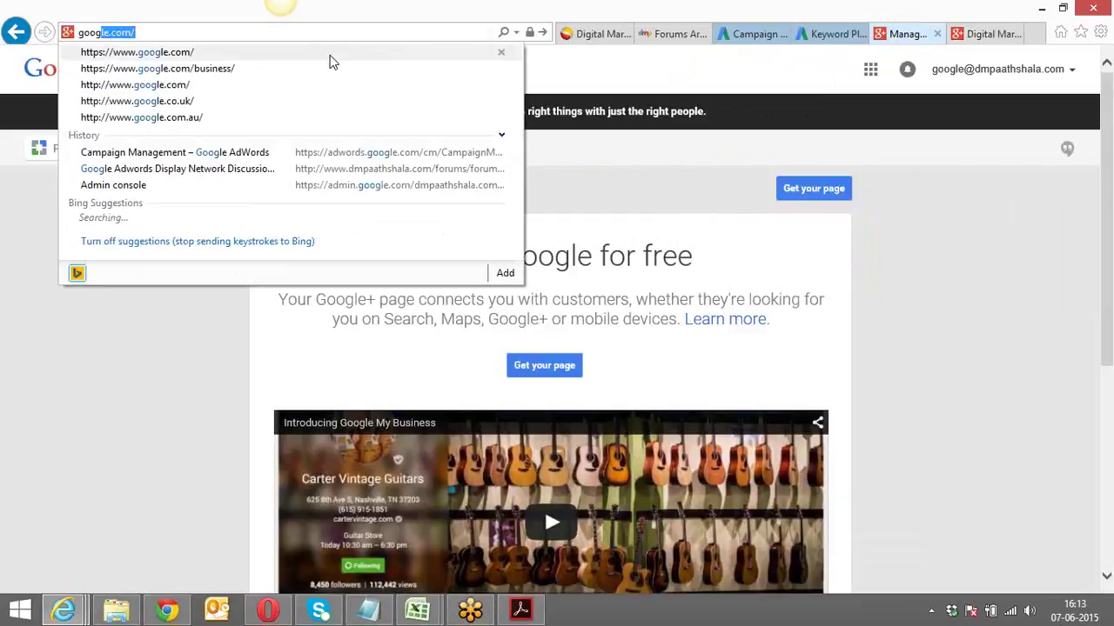
click(331, 56)
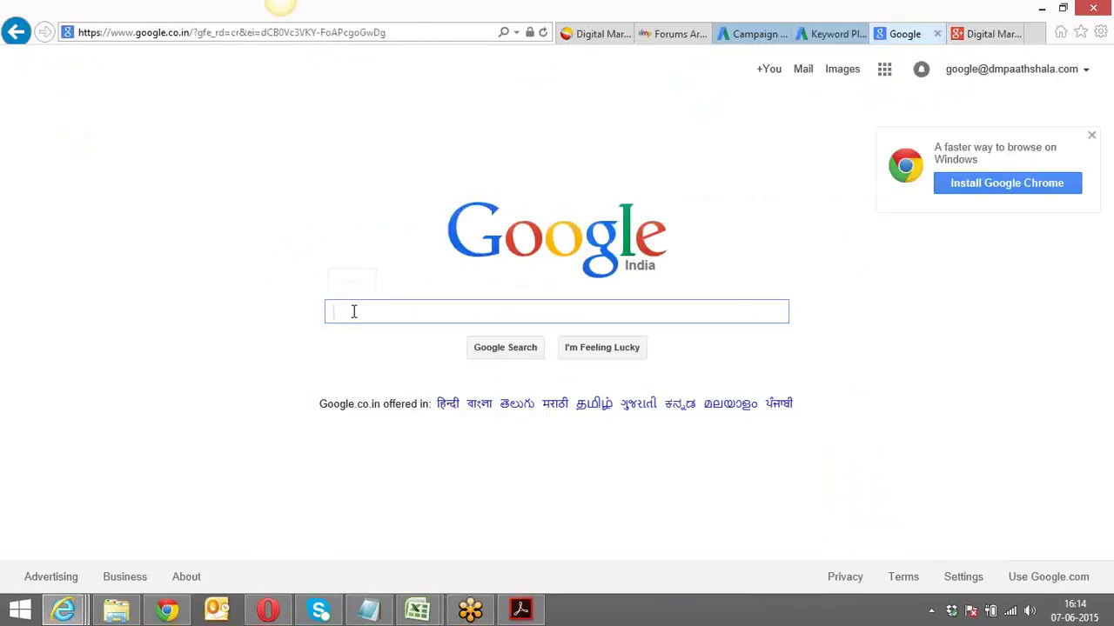
text(buy )
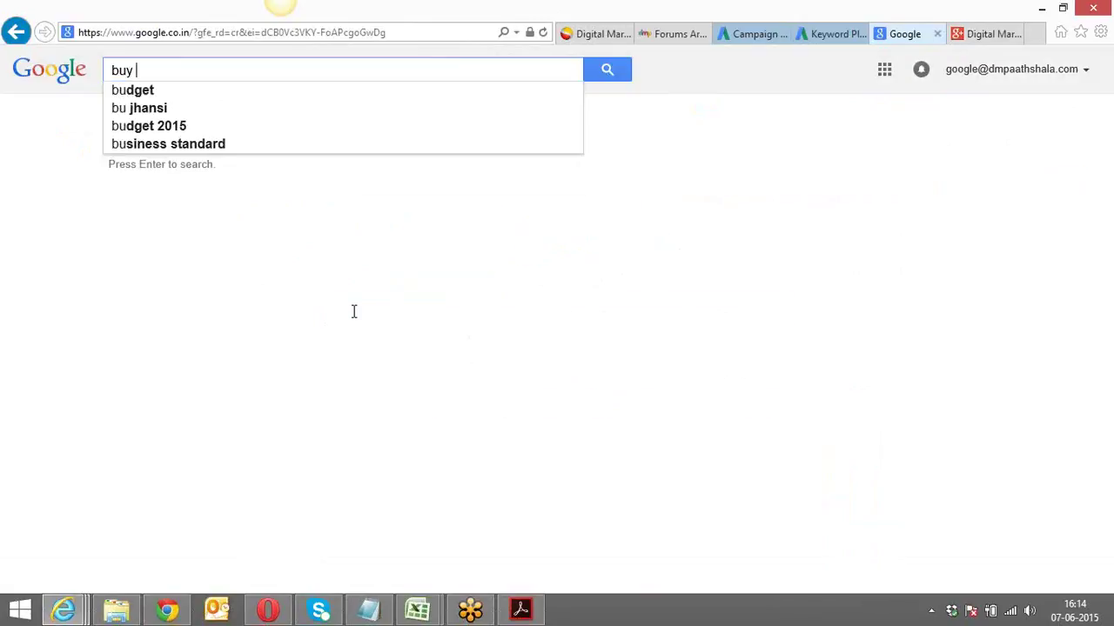
text(iphone 6)
key(Return)
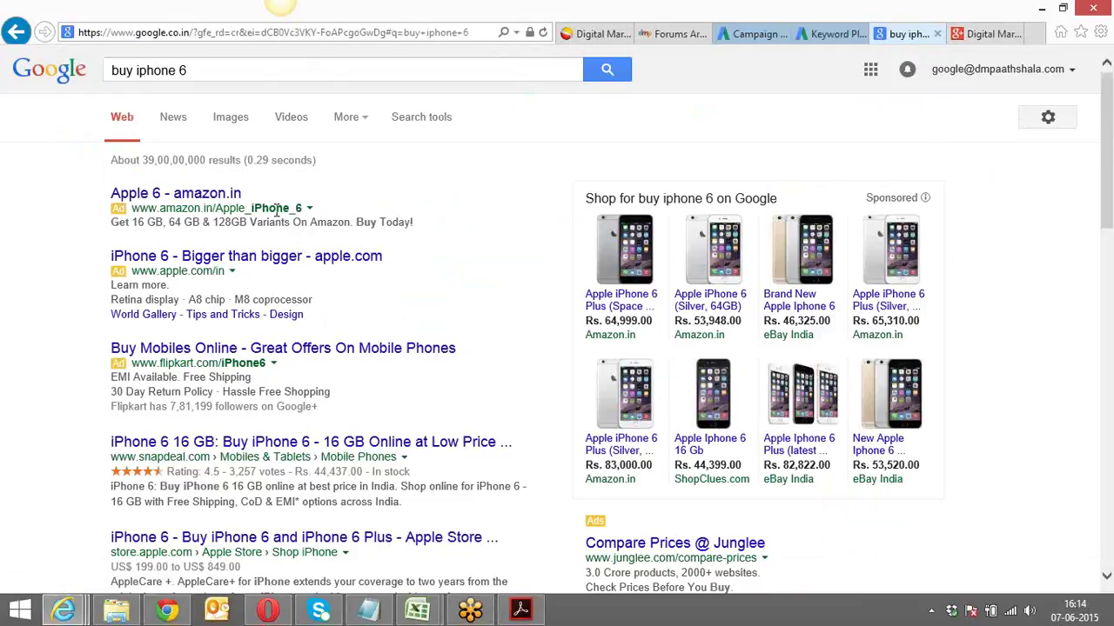
Step: Open the amazon.in ad from the "buy iphone 6" results and examine the landing page's full address back towards its beginning
click(225, 202)
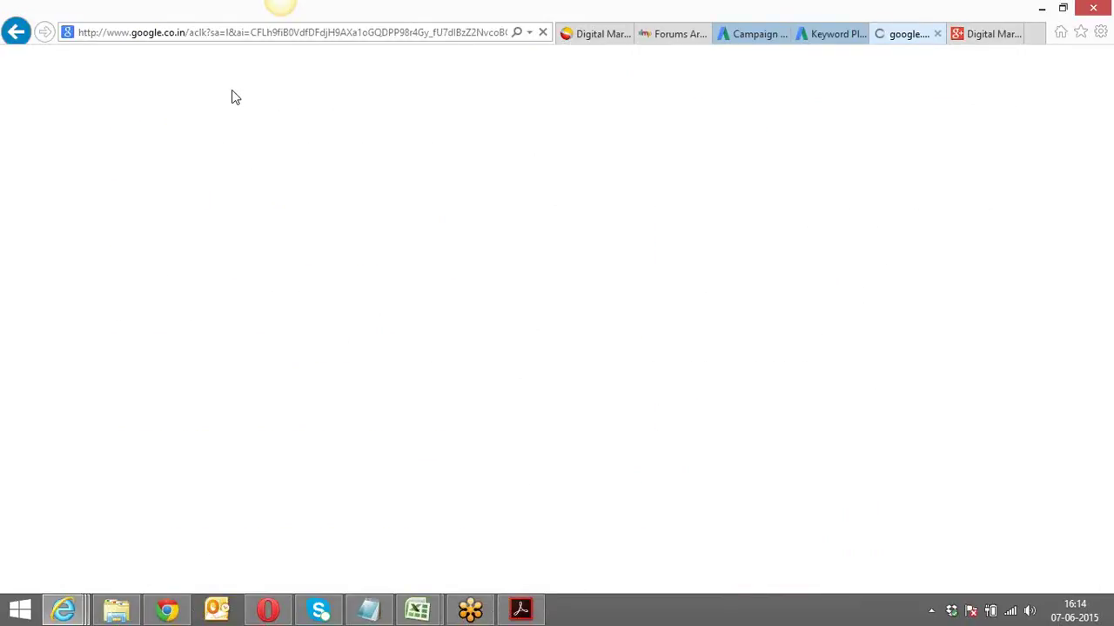
click(220, 32)
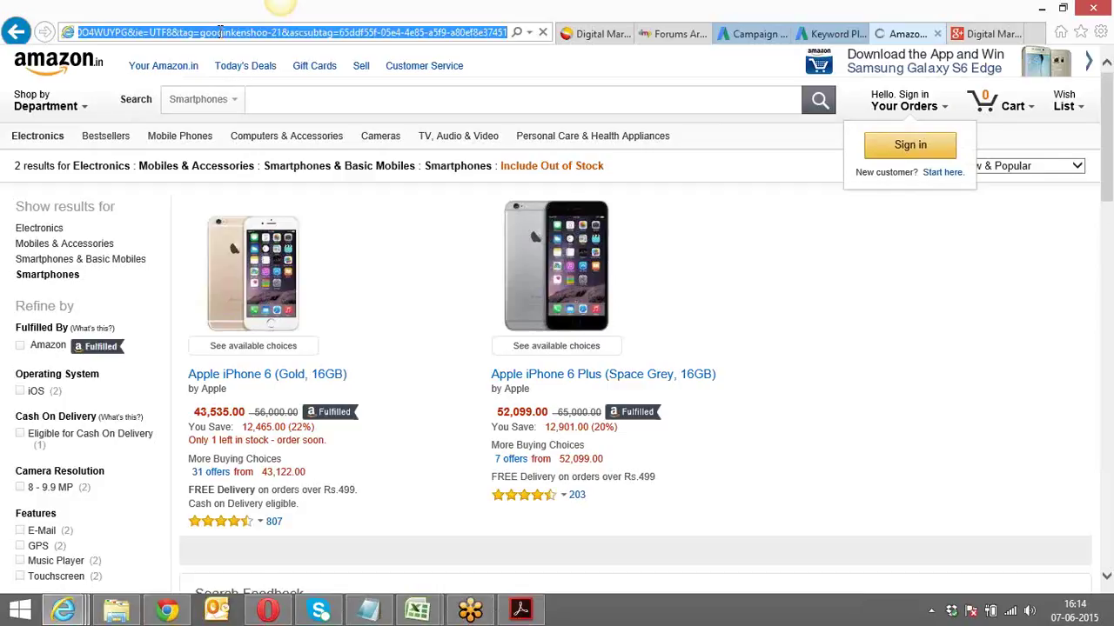
click(220, 32)
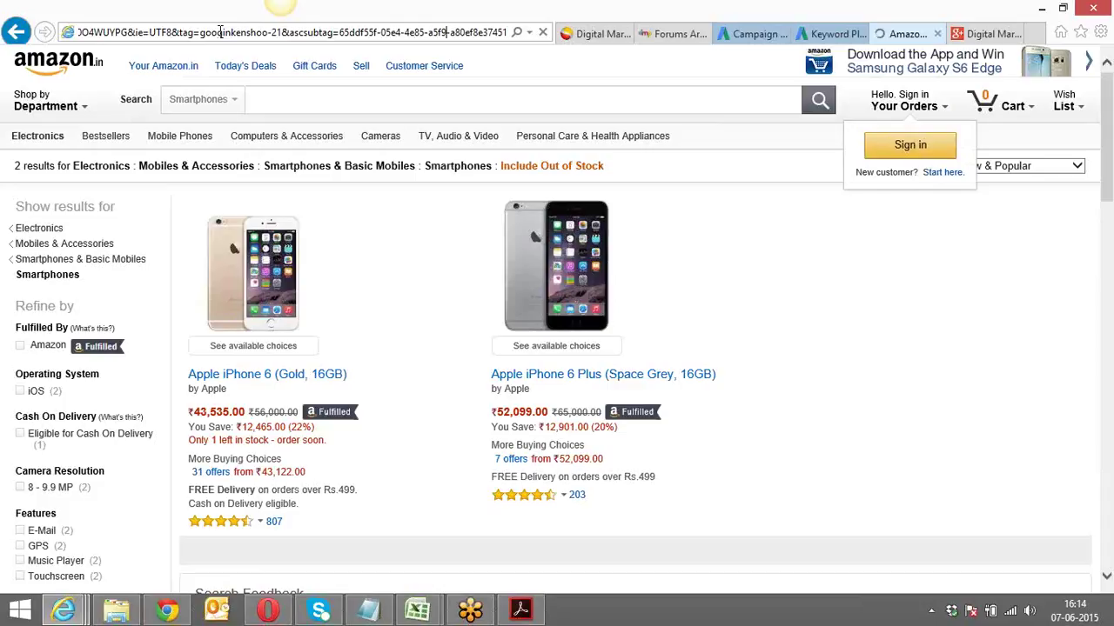
key(End)
key(BackSpace)
key(Left)
key(Left)
key(Left)
key(Left)
key(Left)
key(Left)
key(Left)
key(Left)
key(Left)
key(Left)
key(Left)
key(Left)
key(Left)
key(Left)
key(Left)
key(Left)
key(Left)
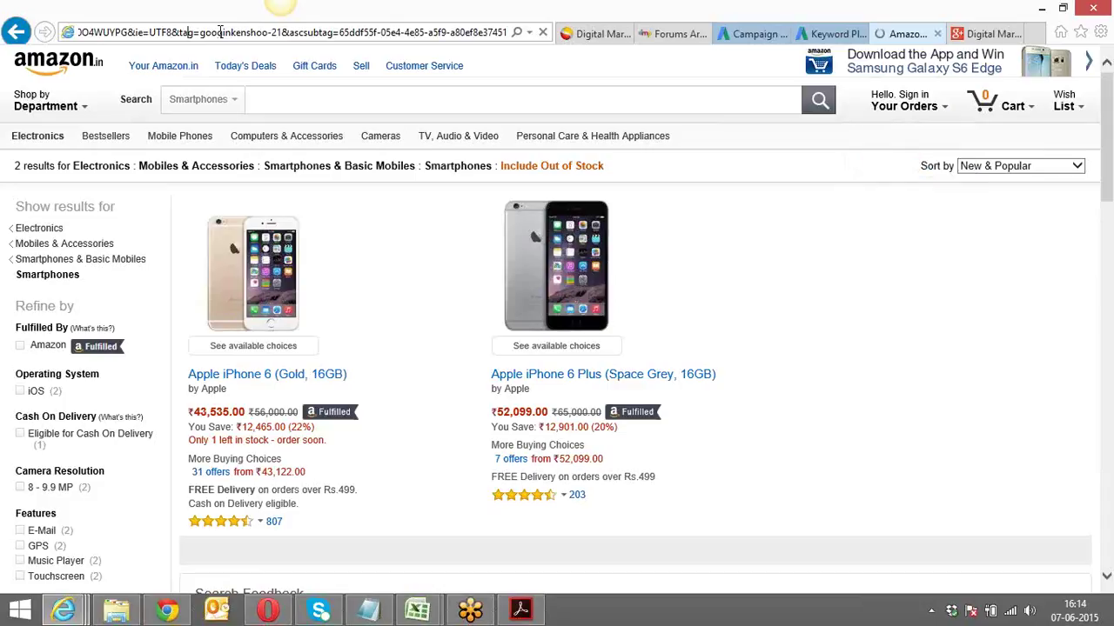
key(Left)
key(Left)
key(Left)
key(Left)
key(Left)
key(Left)
key(Left)
key(Left)
key(Left)
key(Left)
key(Left)
key(Left)
key(Left)
key(Left)
key(Left)
key(Left)
key(Left)
key(Left)
key(Left)
key(Left)
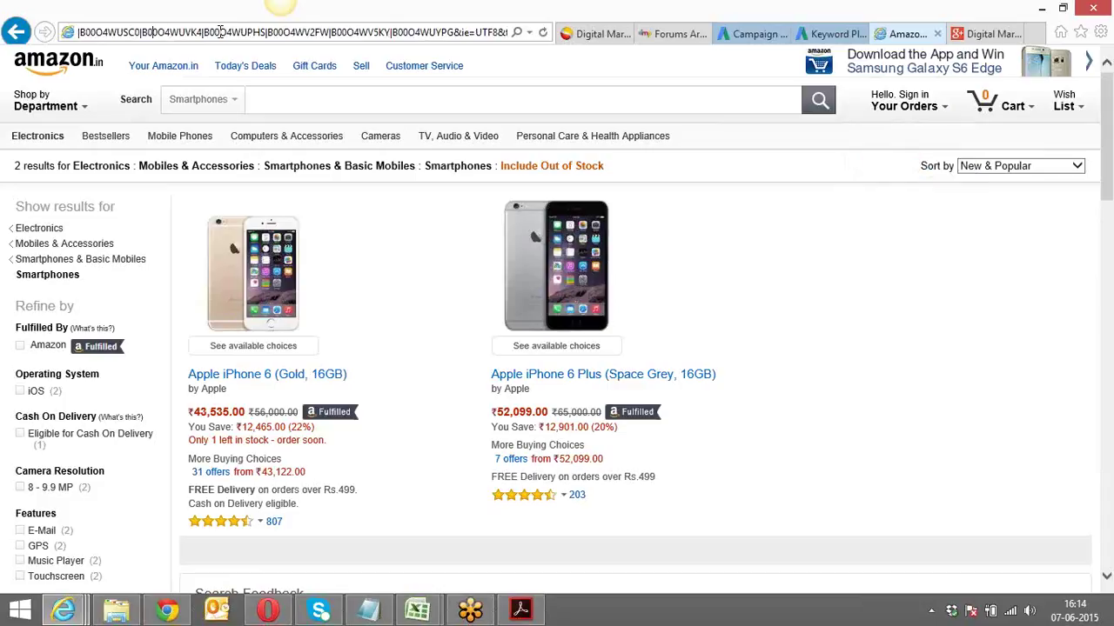
key(Left)
key(Left)
key(Left)
key(Left)
key(Left)
key(Left)
key(Left)
key(Left)
key(Left)
key(Left)
key(Left)
key(Left)
key(Left)
key(Left)
key(Left)
key(Left)
key(Left)
key(Left)
key(Left)
key(Left)
key(Left)
key(Left)
key(Left)
key(Left)
key(Left)
key(Left)
key(Left)
key(Left)
key(Left)
key(Left)
key(Left)
key(Left)
key(Left)
key(Left)
key(Left)
key(Left)
key(Left)
key(Left)
key(Left)
key(Left)
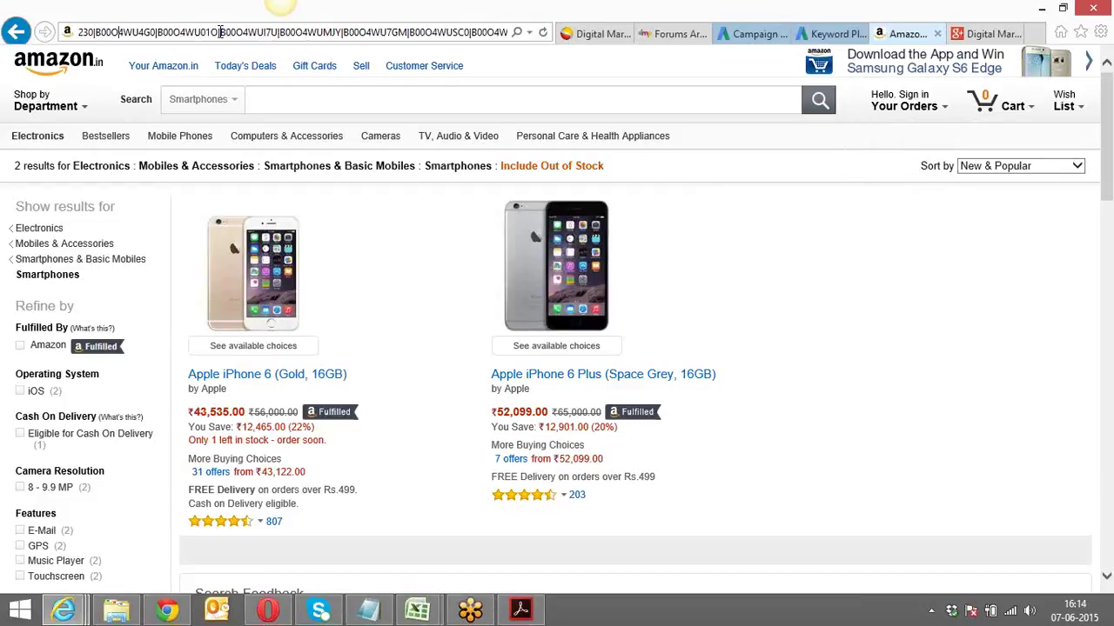
key(Left)
key(Left)
key(Left)
key(Left)
key(Left)
key(Left)
key(Left)
key(Left)
key(Left)
key(Left)
key(Left)
key(Left)
key(Left)
key(Left)
key(Left)
key(Left)
key(Left)
key(Left)
key(Left)
key(Left)
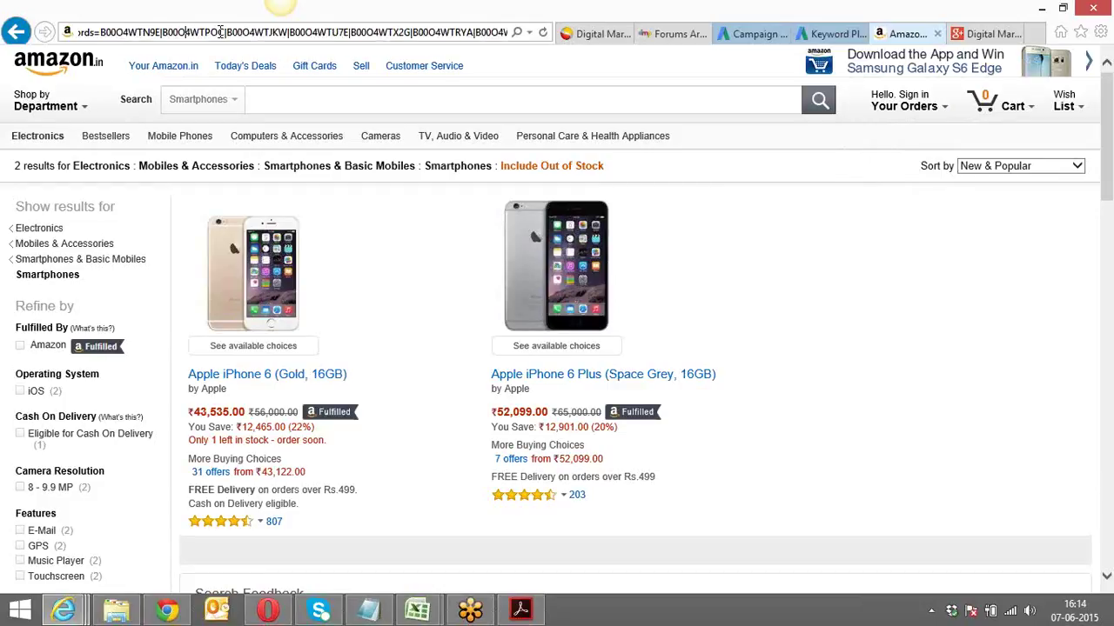
key(Left)
key(Left)
key(Left)
key(Left)
key(Left)
key(Left)
key(Left)
key(Left)
key(Left)
key(Left)
key(Left)
key(Left)
key(Left)
key(Left)
key(Left)
key(Left)
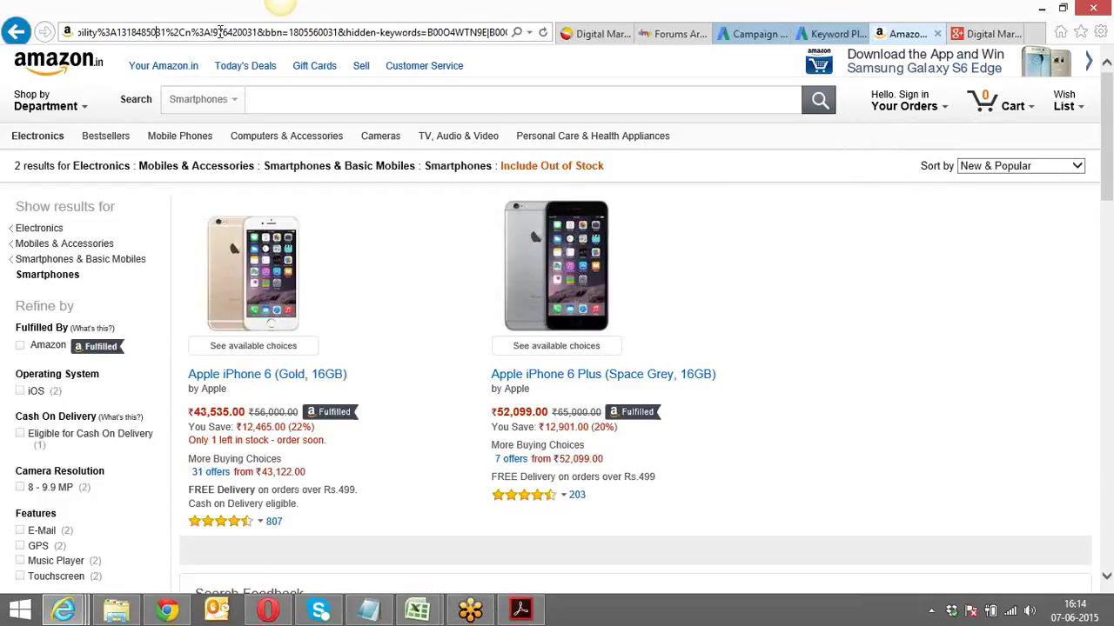
key(Left)
key(Left)
key(Left)
key(Left)
key(Left)
key(Left)
key(Left)
key(Left)
key(Left)
key(Left)
key(Left)
key(Left)
key(Left)
key(Left)
key(Left)
key(Left)
key(Left)
key(Left)
key(Left)
key(Left)
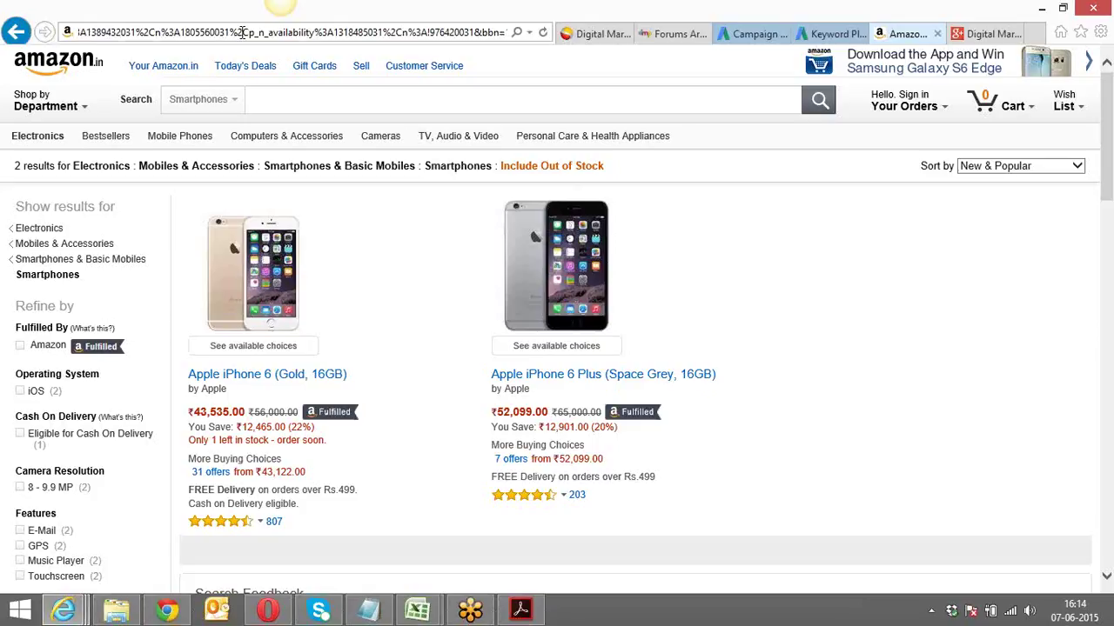
Step: Check the empty Display URL field in the AdWords ad form and view the DMP forums page
click(750, 36)
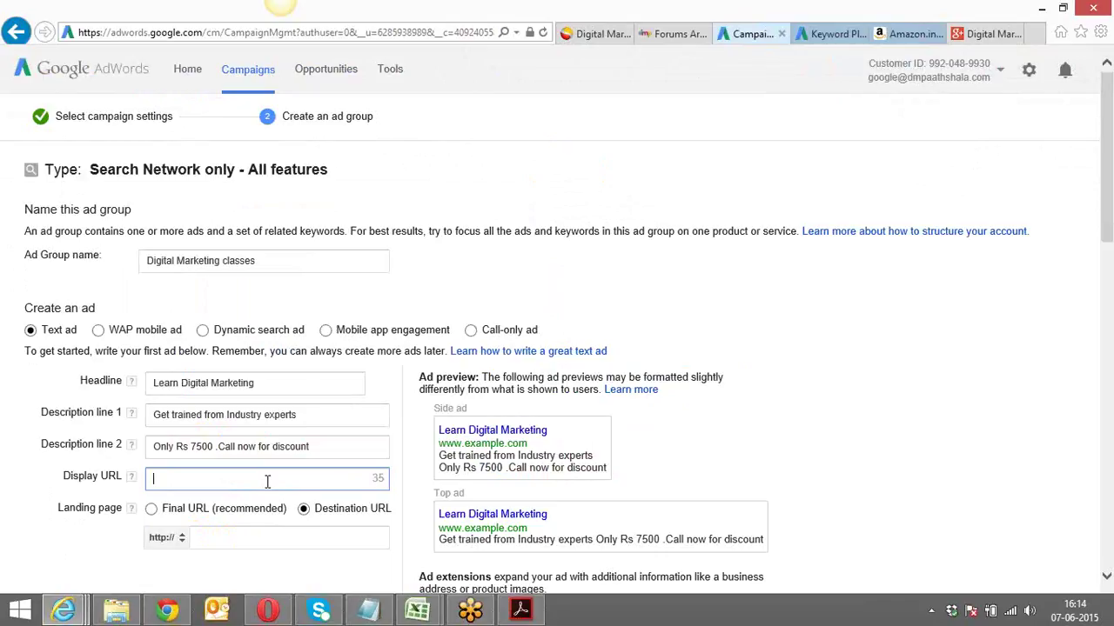
click(671, 34)
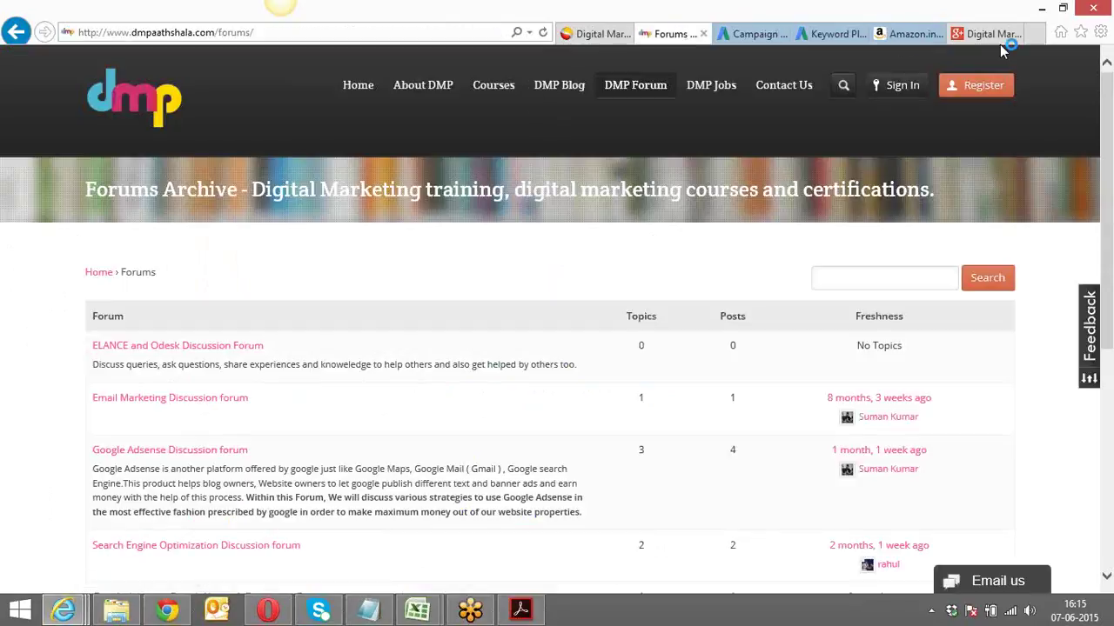
Step: Switch to Chrome and load instapage.com in a new browser tab
click(165, 612)
click(422, 11)
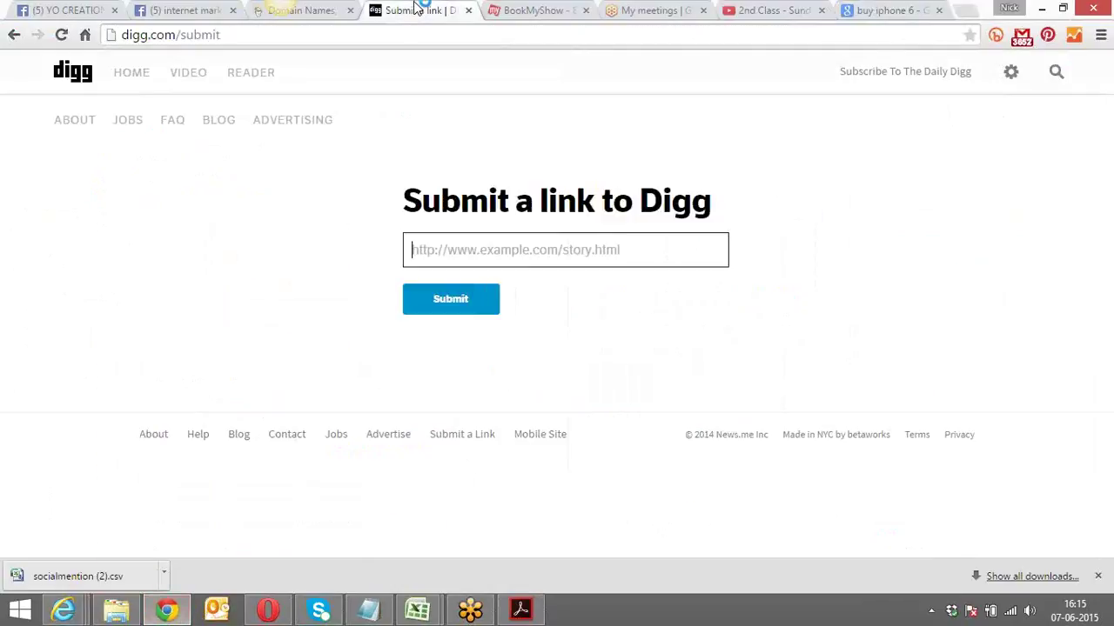
click(892, 10)
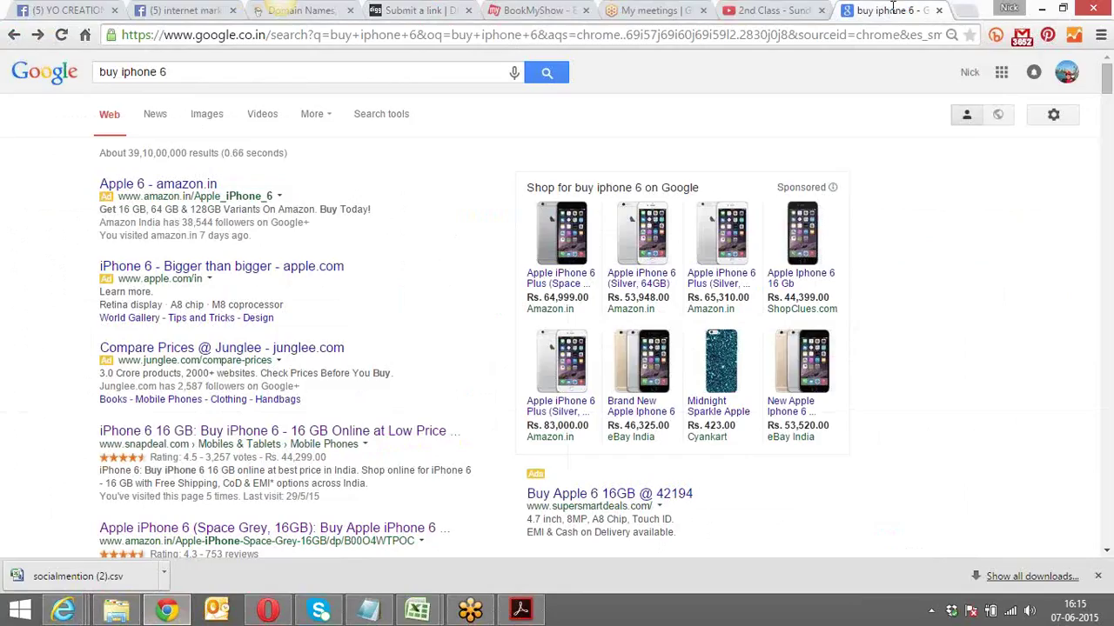
click(858, 34)
click(964, 11)
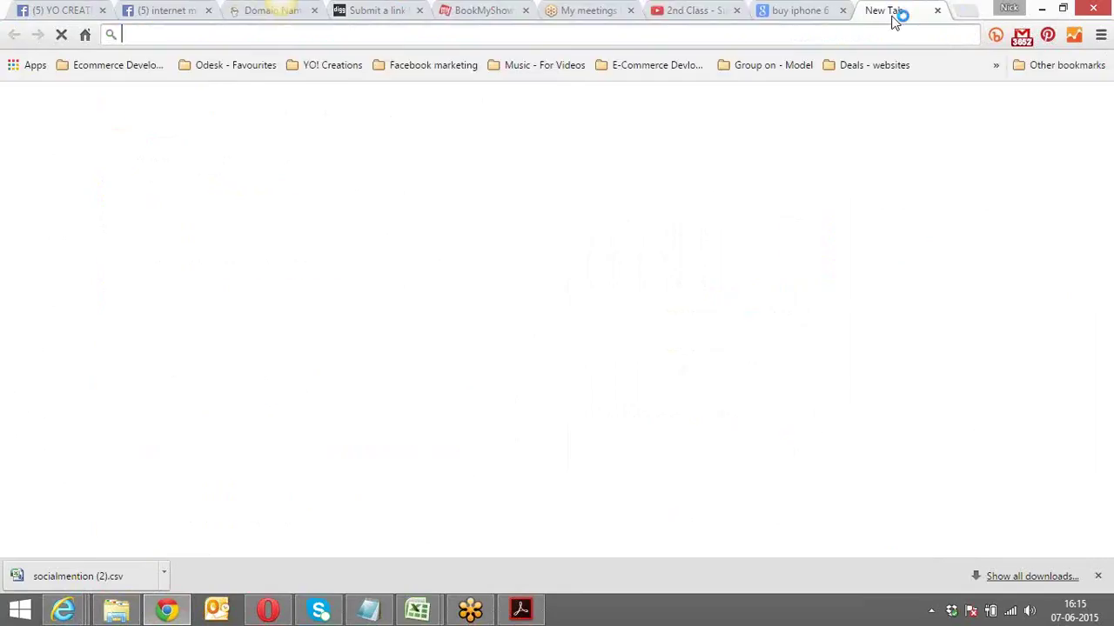
text(insta)
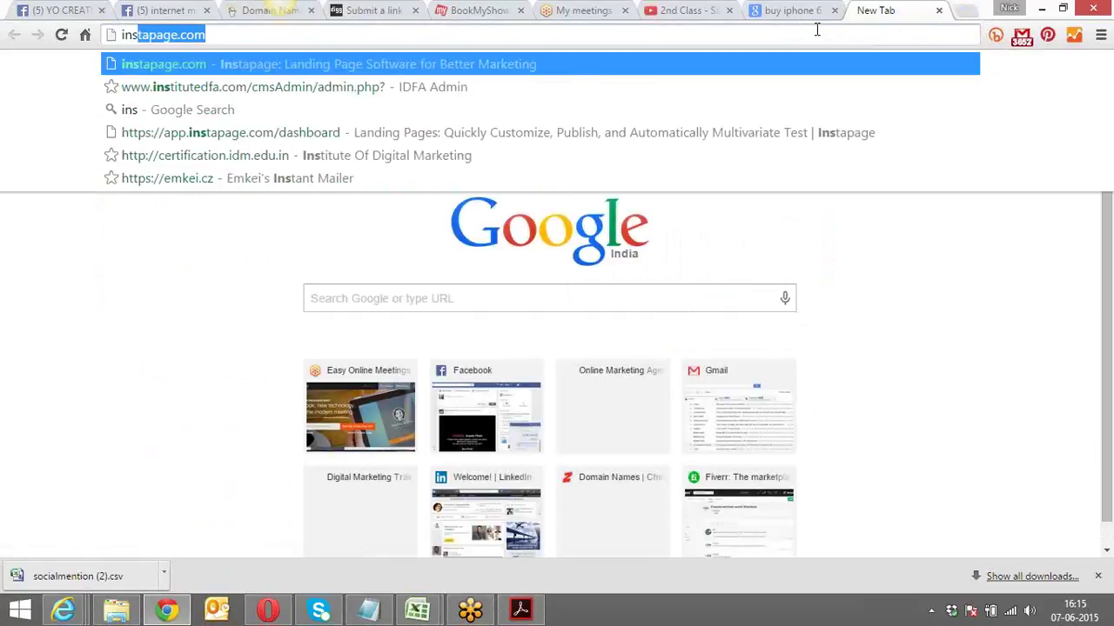
text(page.com)
key(Return)
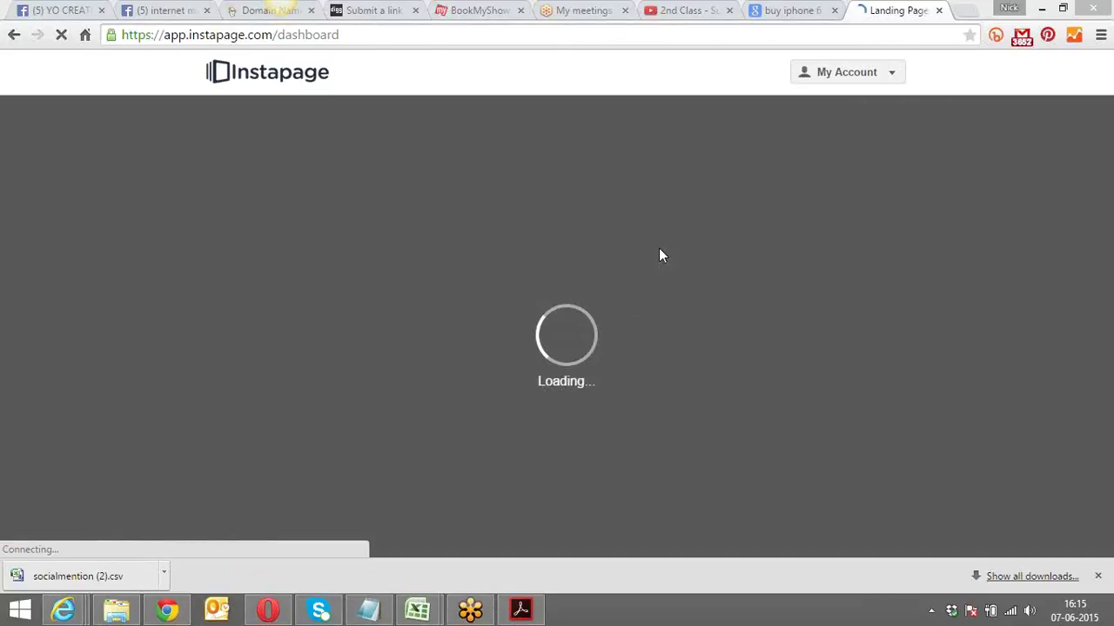
click(963, 11)
text(dmpa)
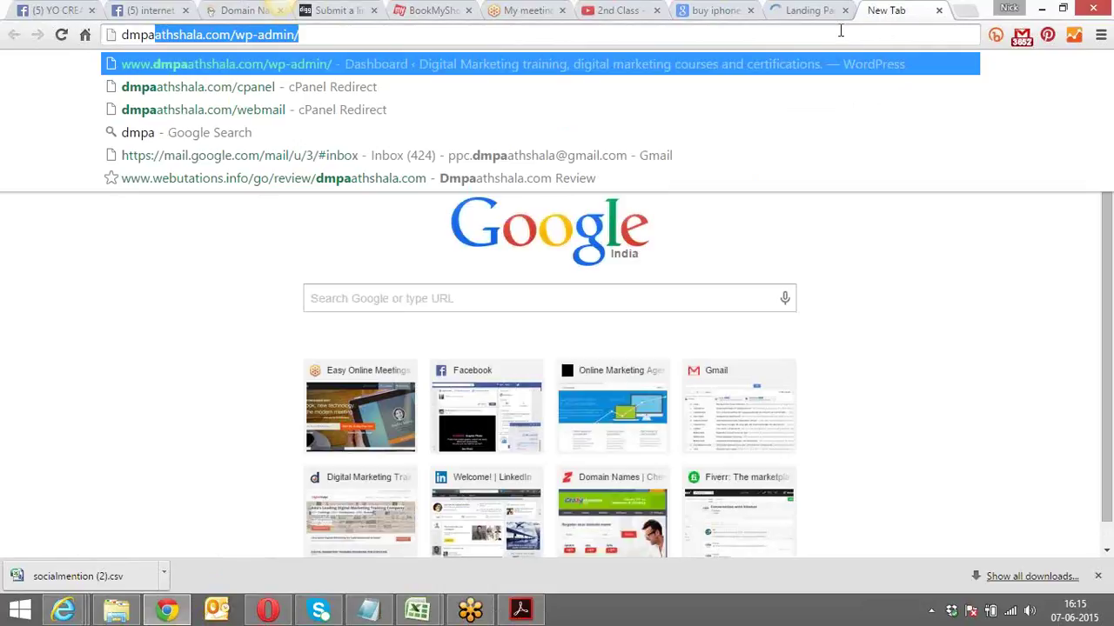
key(End)
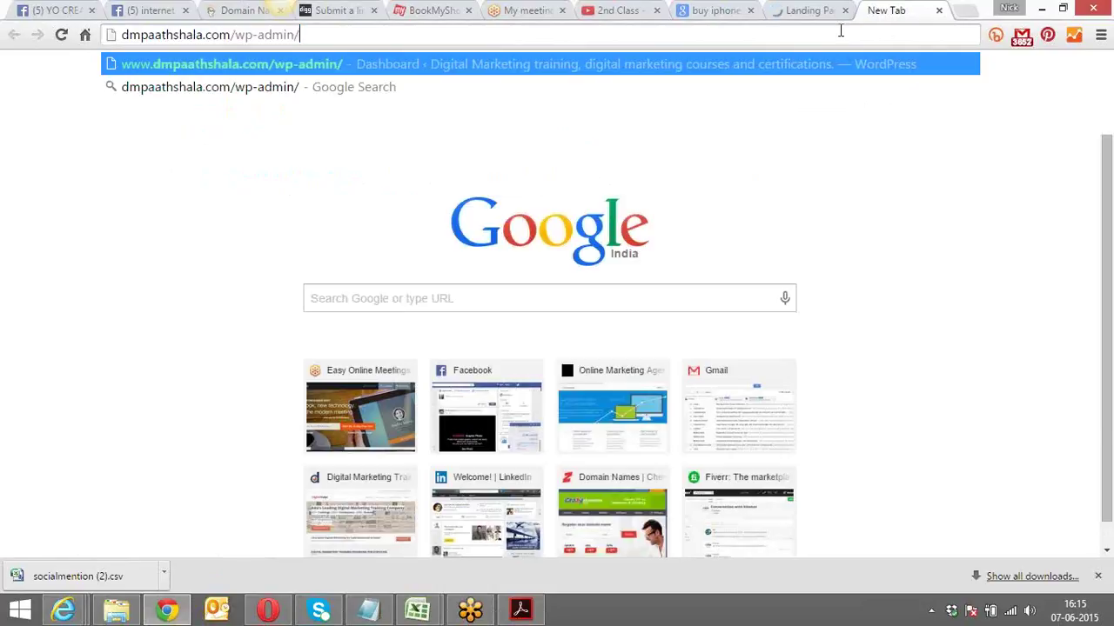
key(BackSpace)
key(BackSpace)
key(BackSpace)
key(BackSpace)
key(BackSpace)
key(BackSpace)
key(BackSpace)
key(BackSpace)
key(BackSpace)
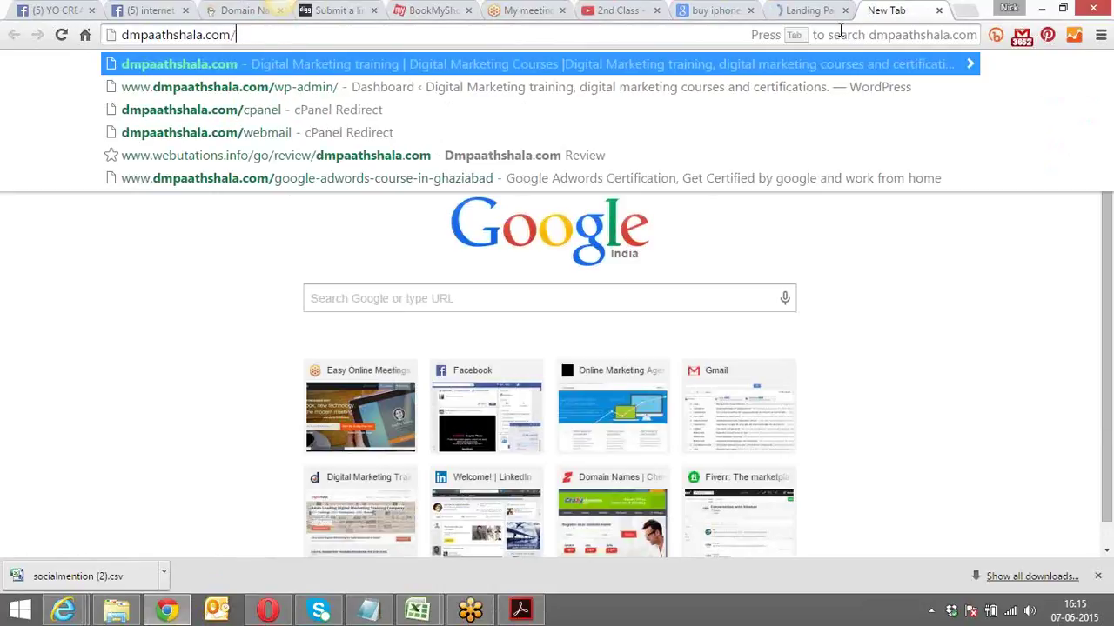
text(go)
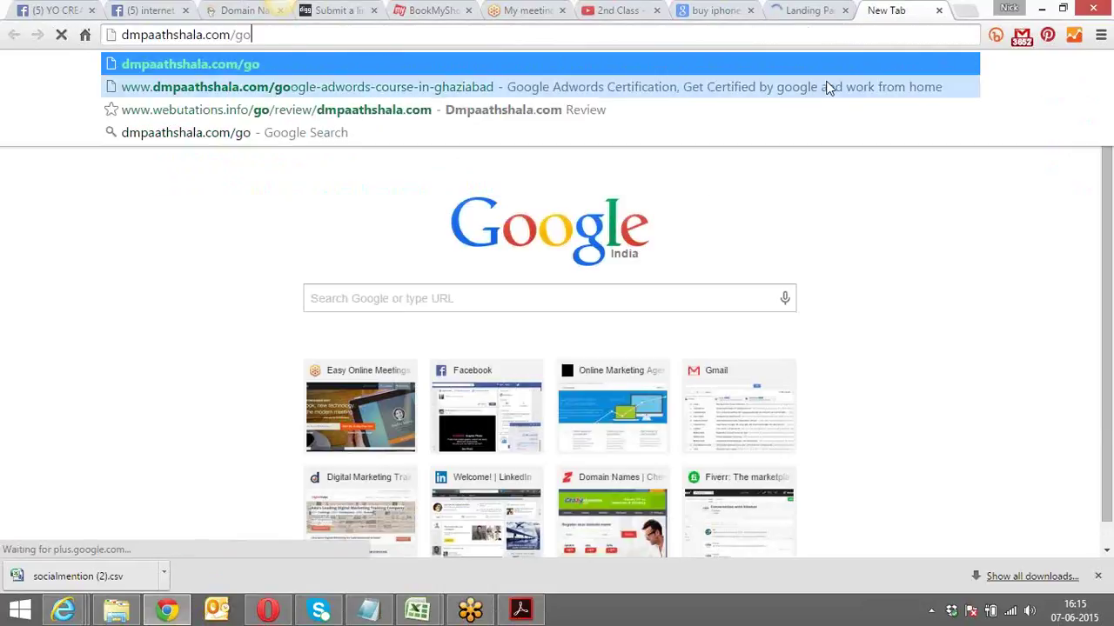
click(825, 84)
click(715, 38)
key(ctrl+c)
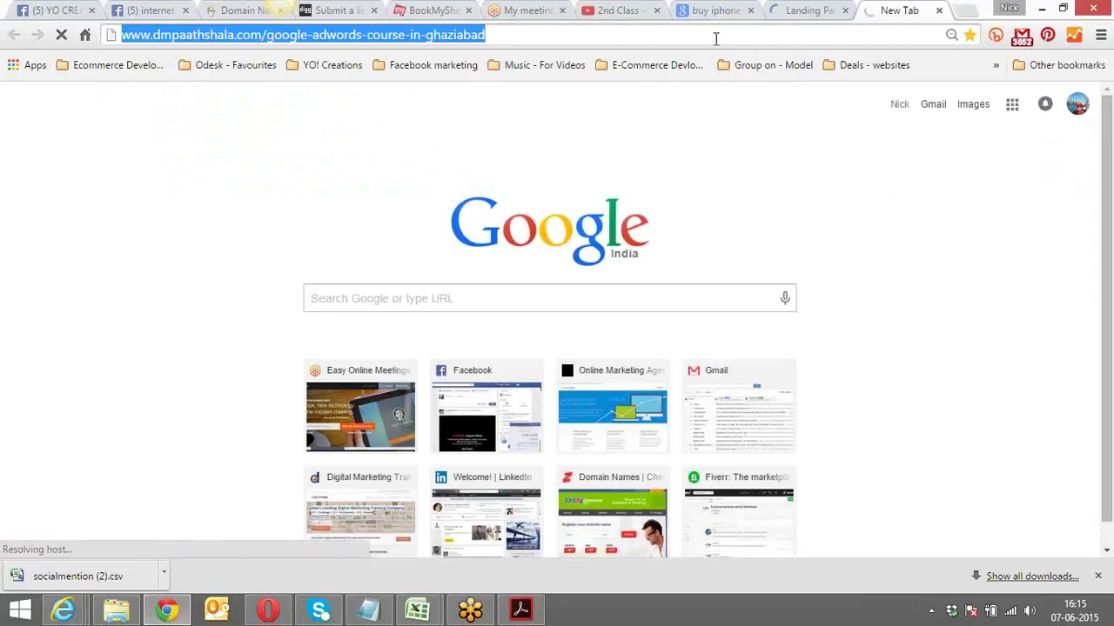
key(alt+Tab)
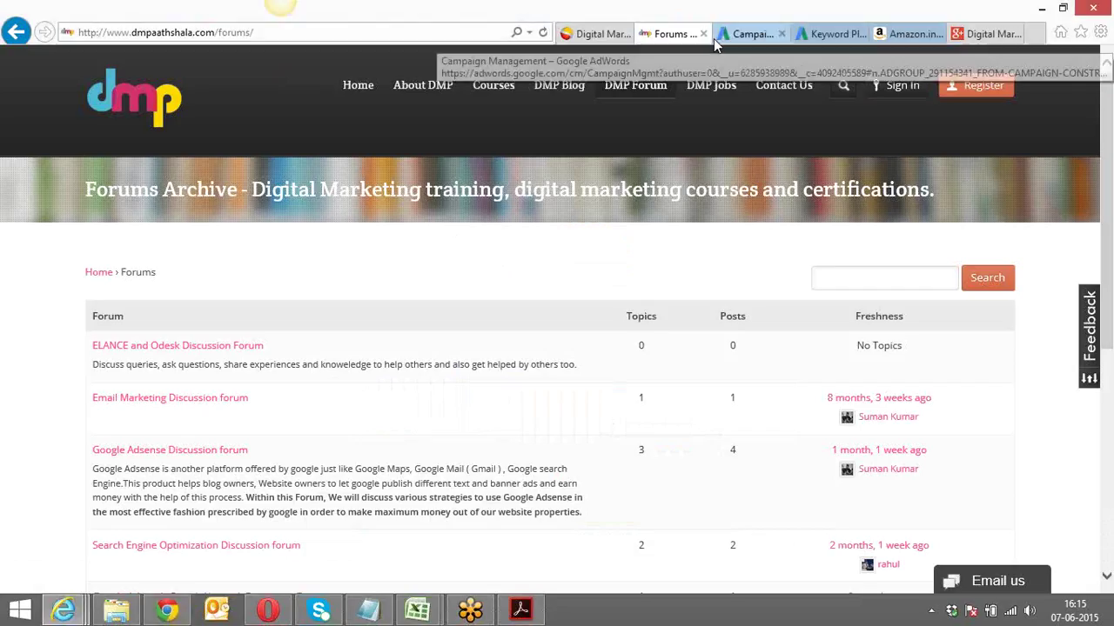
click(737, 37)
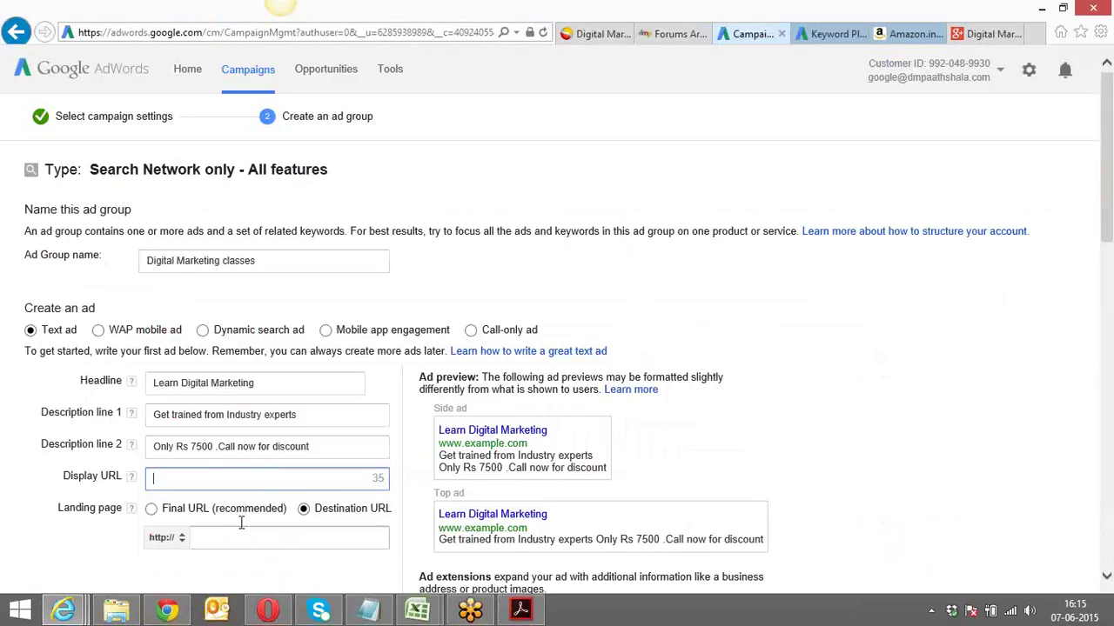
key(ctrl+v)
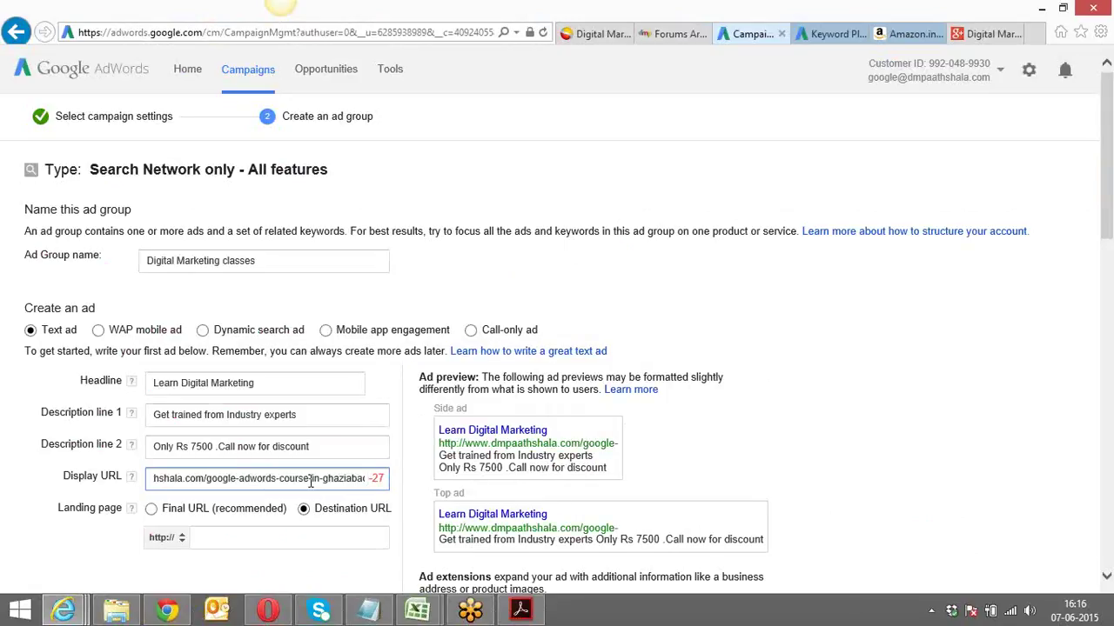
key(BackSpace)
key(BackSpace)
key(BackSpace)
key(BackSpace)
key(BackSpace)
key(BackSpace)
key(BackSpace)
key(BackSpace)
key(BackSpace)
key(BackSpace)
key(BackSpace)
key(BackSpace)
key(BackSpace)
key(BackSpace)
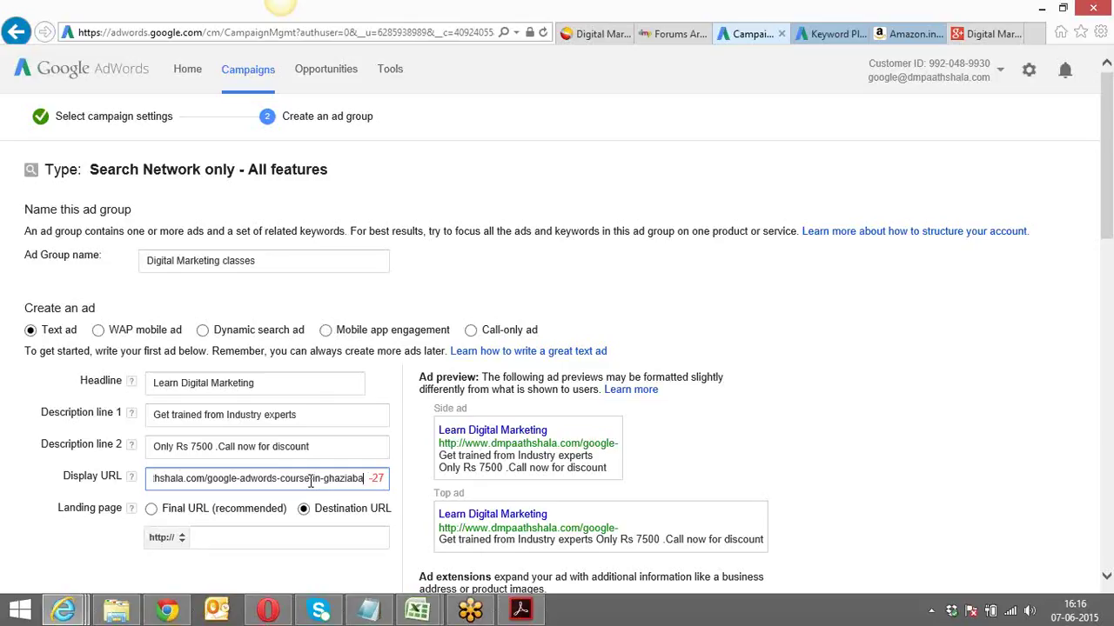
key(BackSpace)
key(BackSpace)
key(BackSpace)
key(BackSpace)
key(BackSpace)
key(BackSpace)
key(BackSpace)
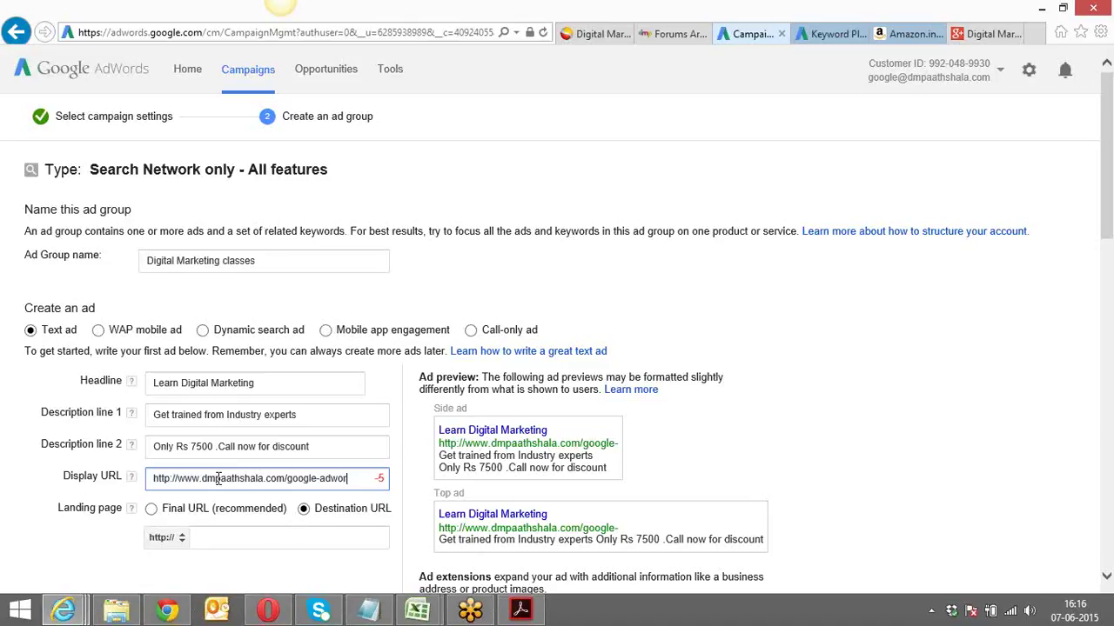
drag(285, 478, 153, 485)
click(218, 538)
text(www.dmpaathshala.com/google-adwor)
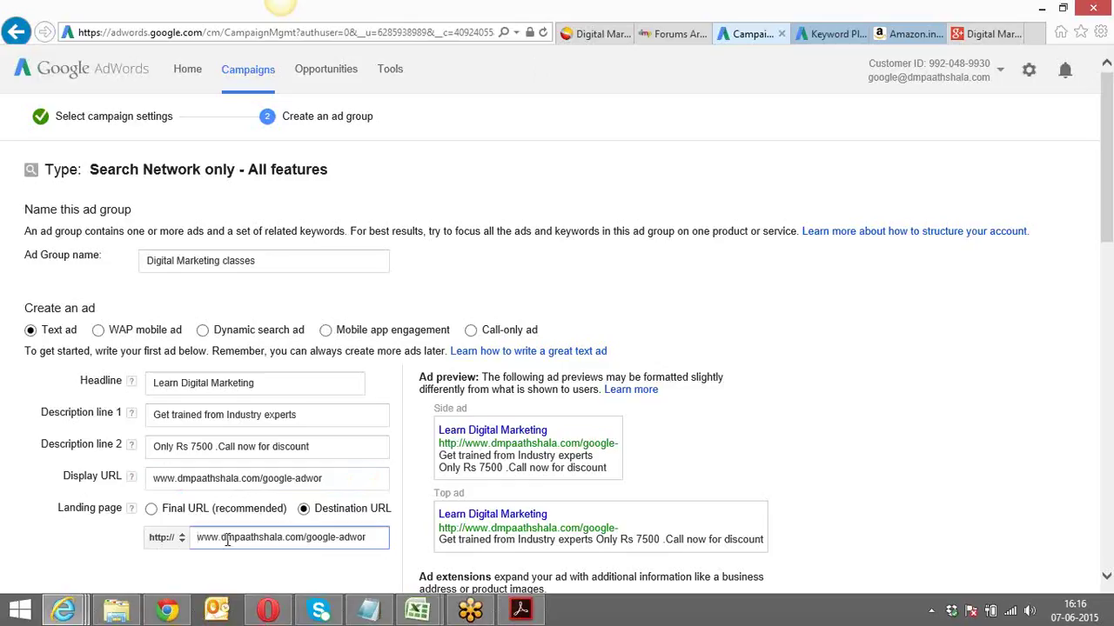
key(ctrl+a)
text(www.dmpaathshala.com/google-adwords-course-in-ghaziabad)
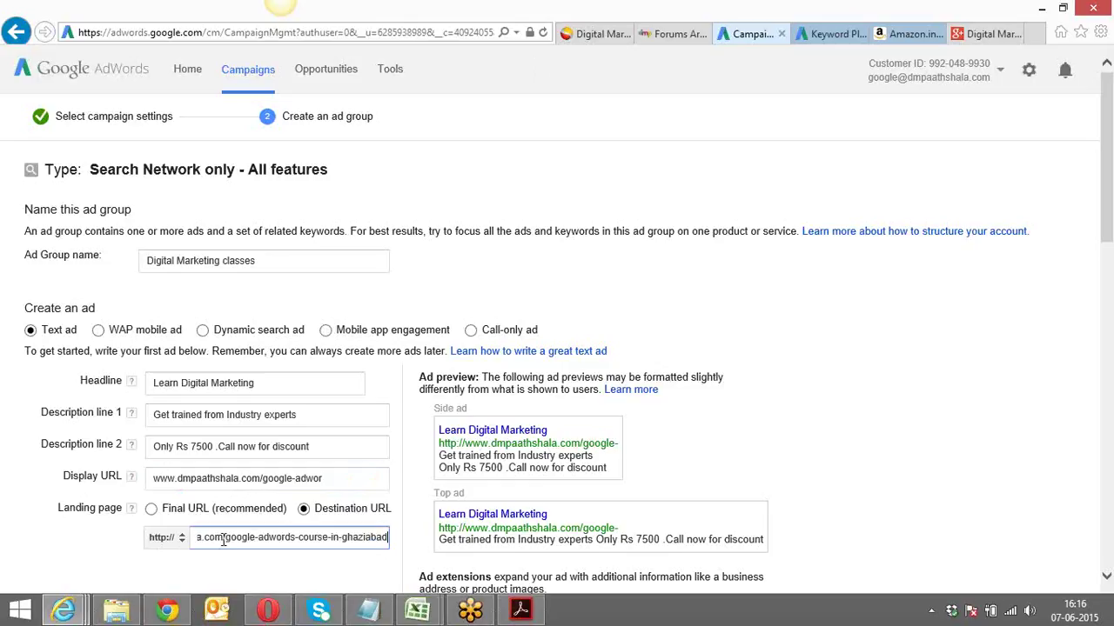
click(152, 509)
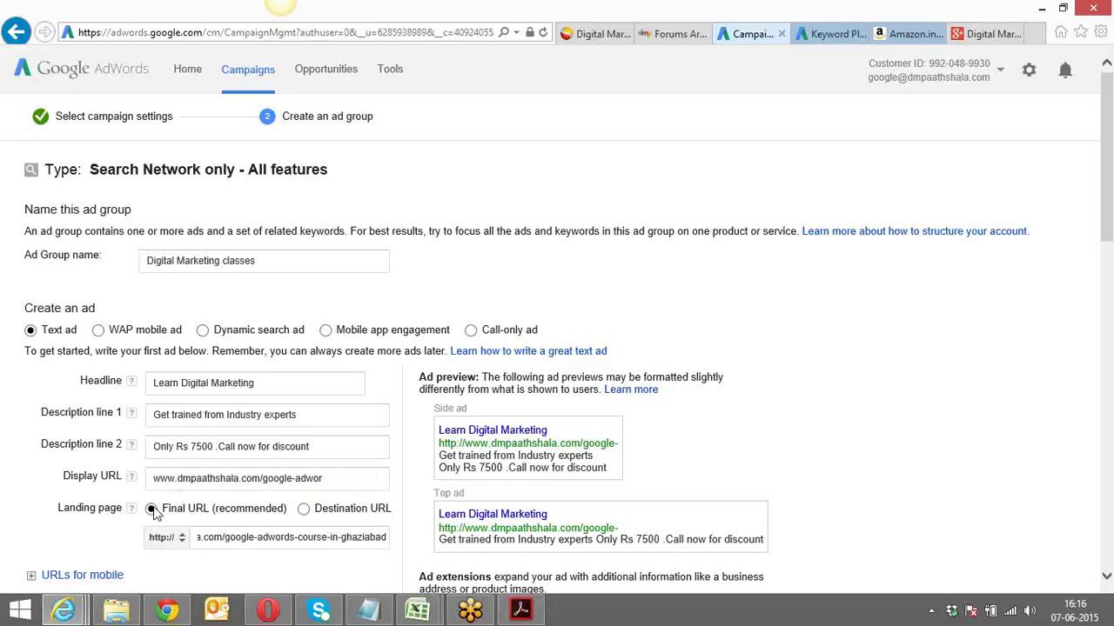
Step: Switch to Chrome and check the Google Adwords course landing page and its full address
key(alt+Tab)
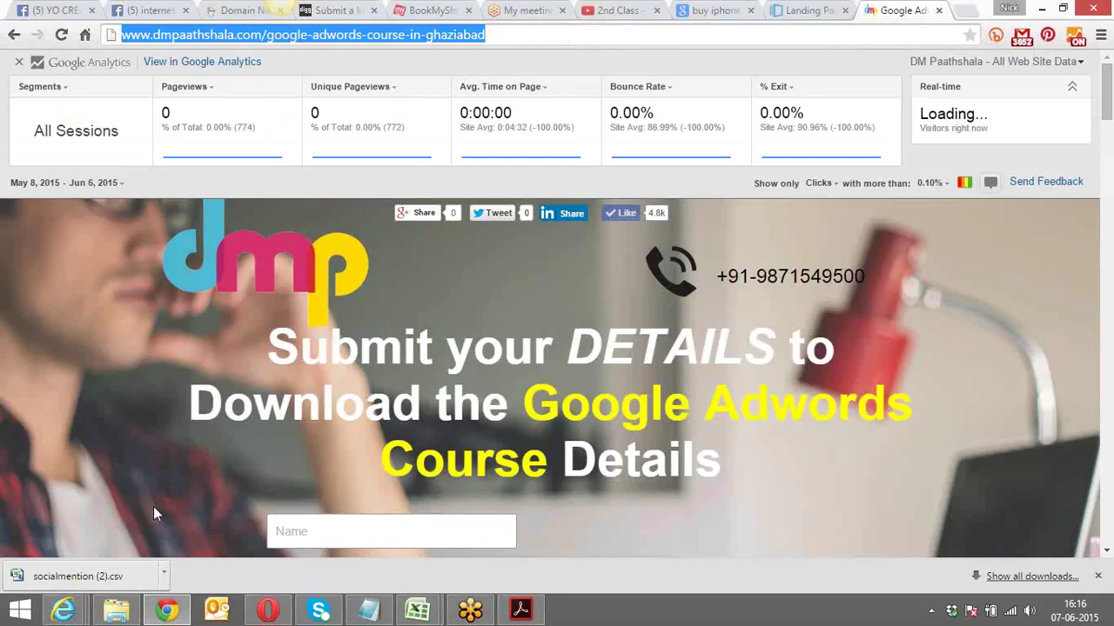
click(553, 33)
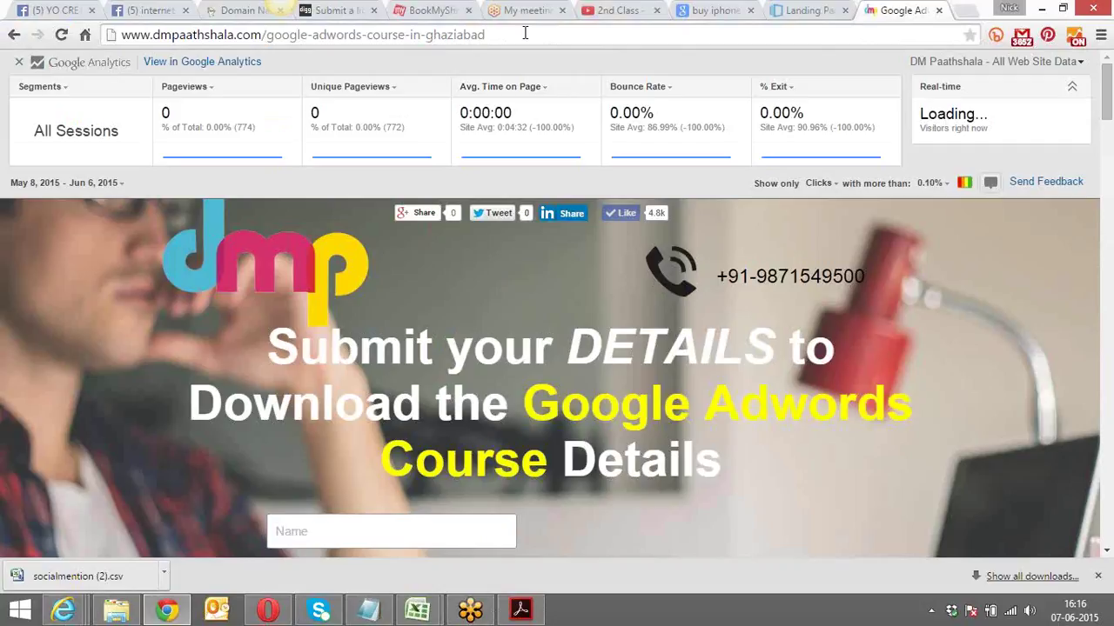
drag(514, 35, 119, 49)
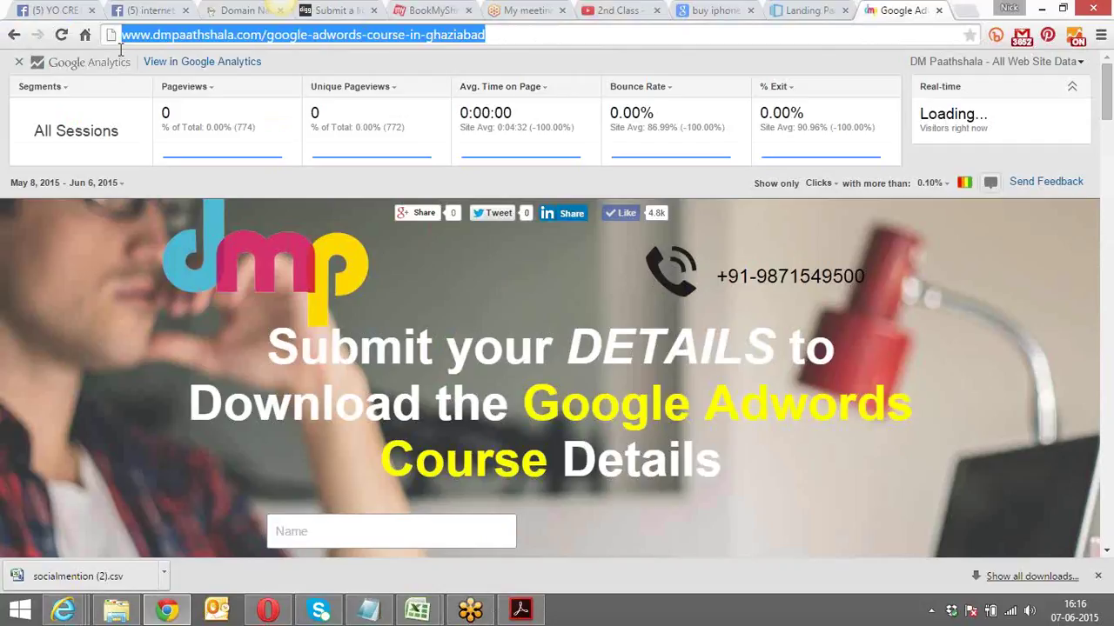
key(alt+Tab)
click(345, 479)
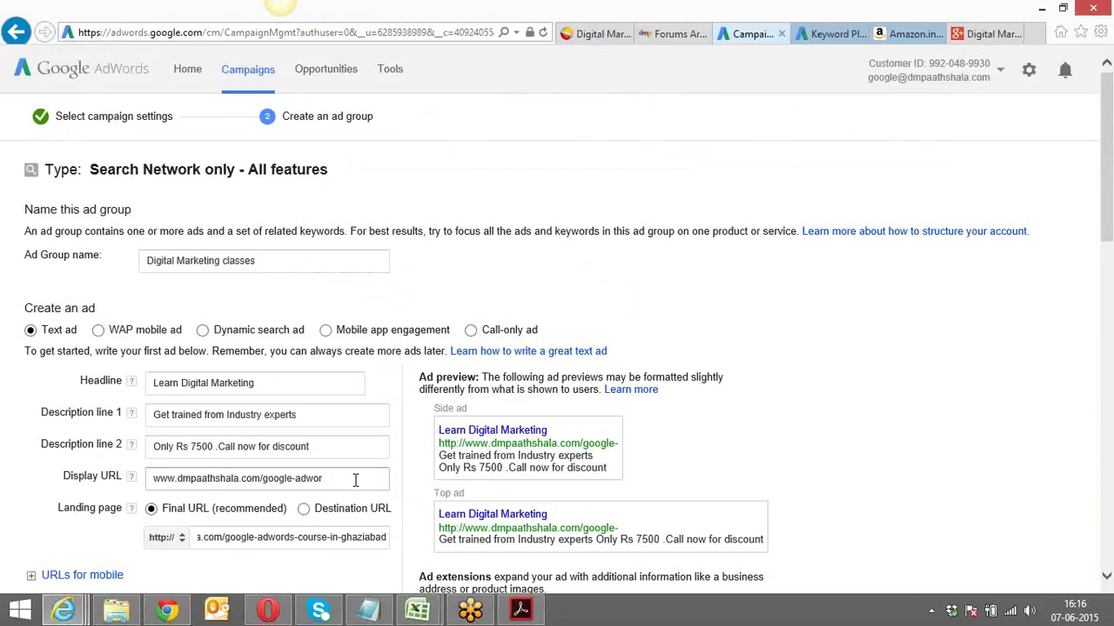
key(BackSpace)
key(BackSpace)
key(BackSpace)
key(BackSpace)
key(BackSpace)
key(BackSpace)
key(BackSpace)
key(BackSpace)
key(BackSpace)
key(BackSpace)
key(BackSpace)
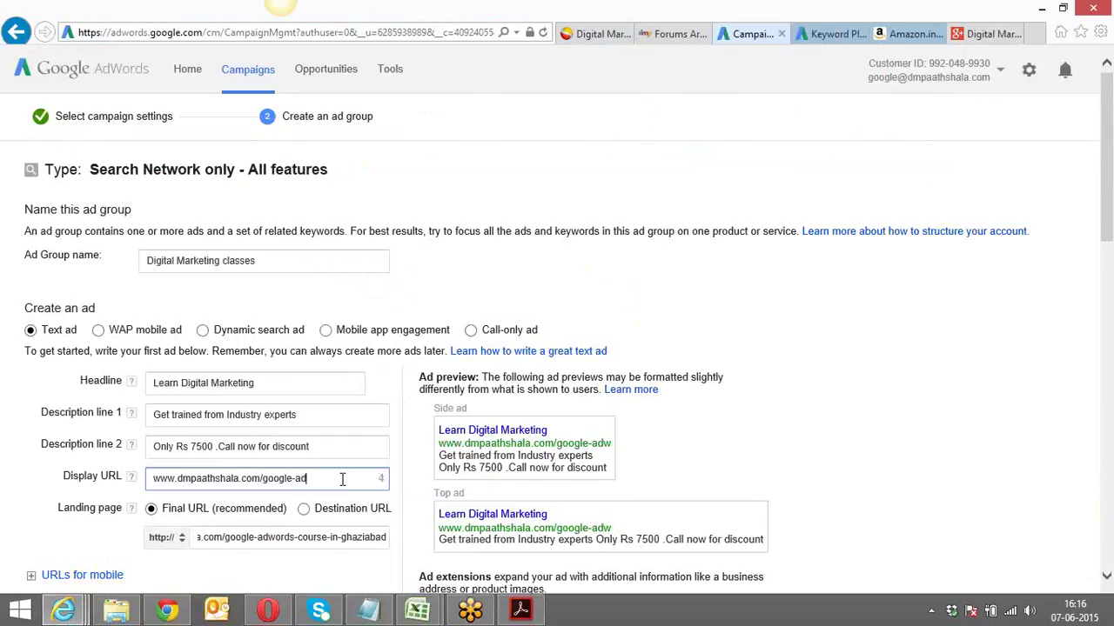
key(BackSpace)
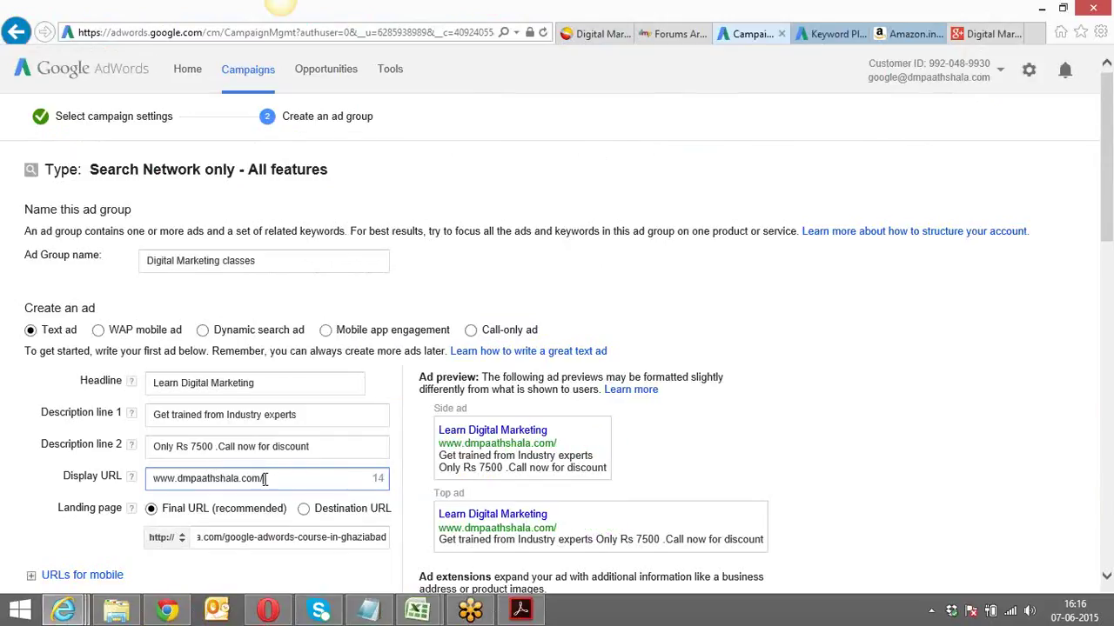
click(220, 537)
key(Home)
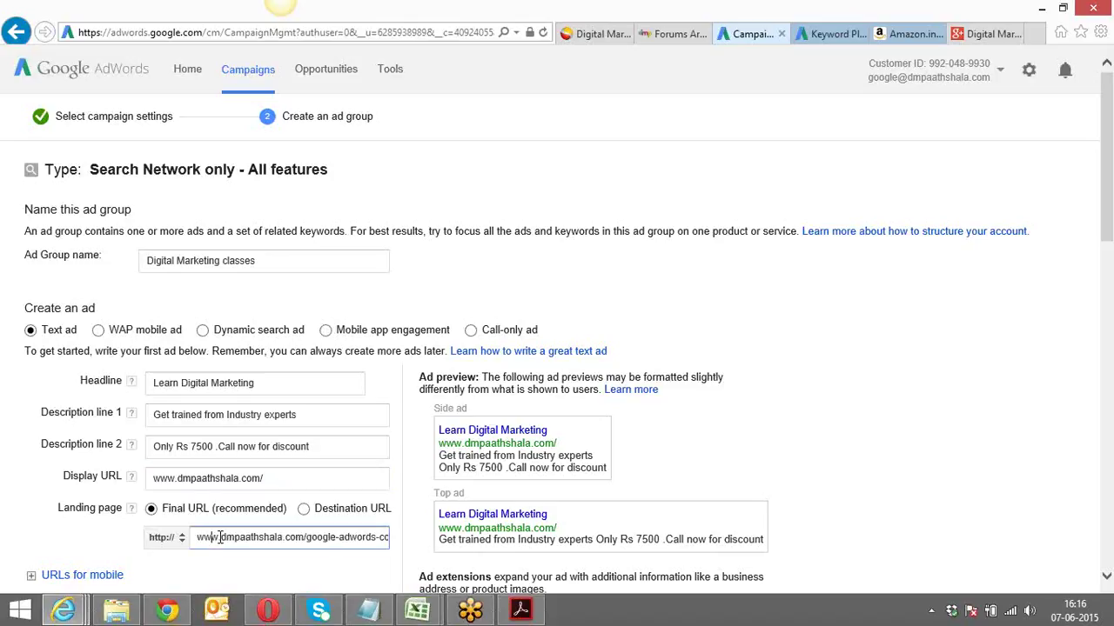
click(290, 474)
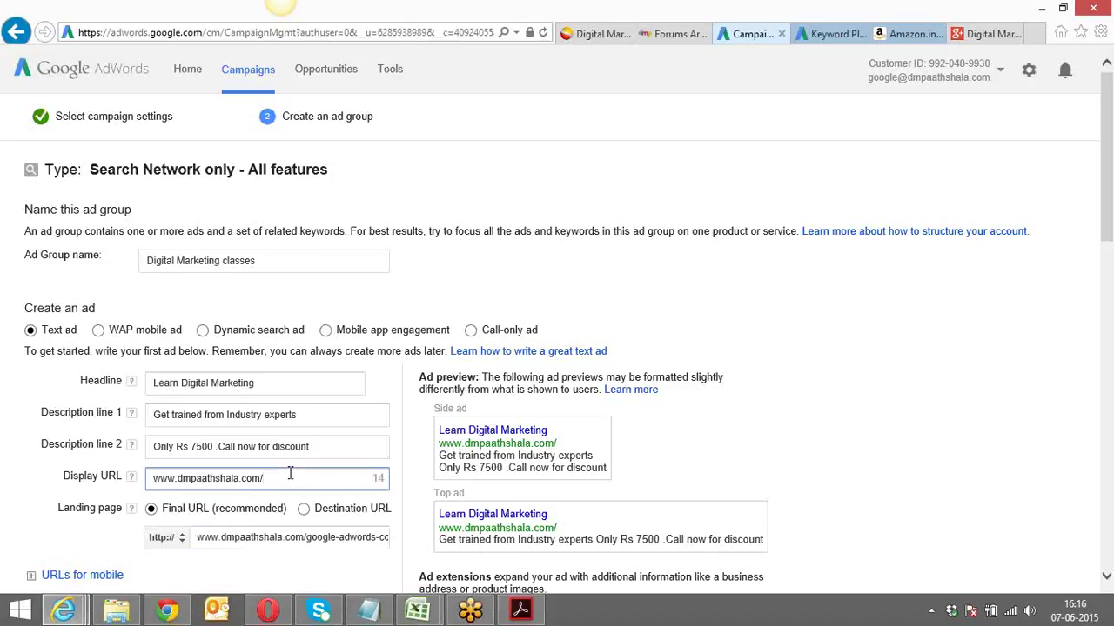
text(learn-digital)
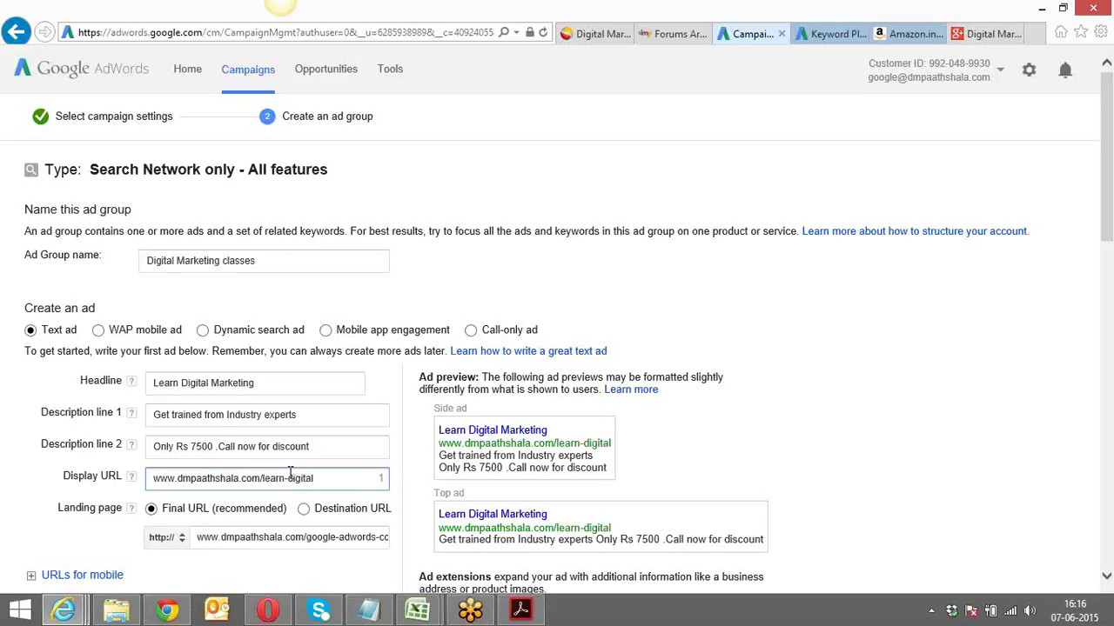
click(29, 526)
Step: Expand the URLs for mobile section and paste the copied google-adwords-course-in-ghaziabad address as the Mobile URL
scroll(28, 525, down, 5)
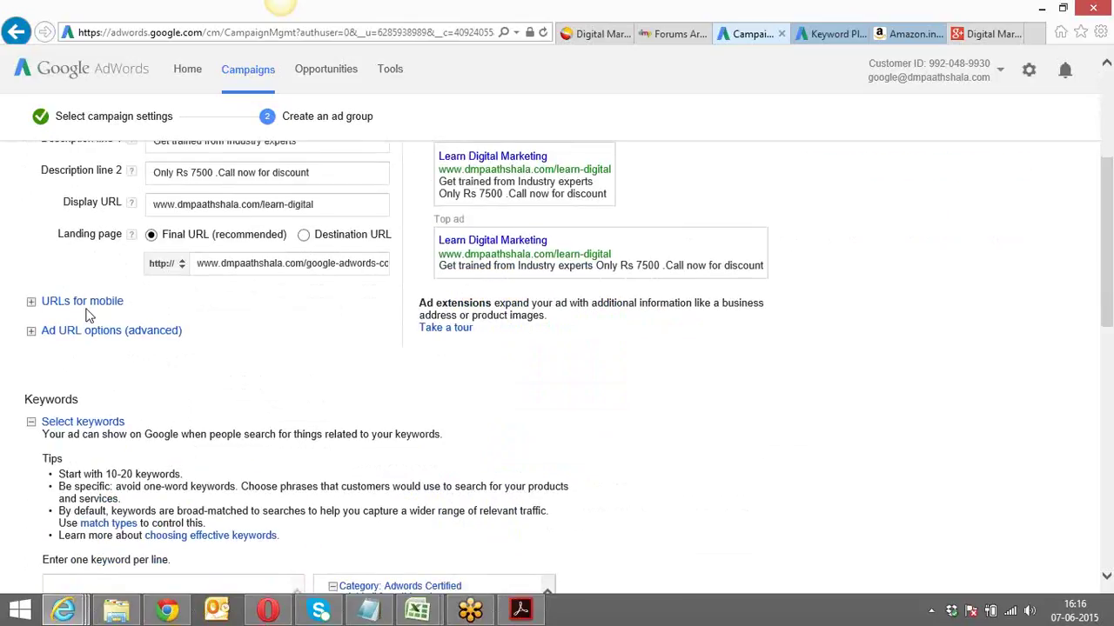
click(83, 302)
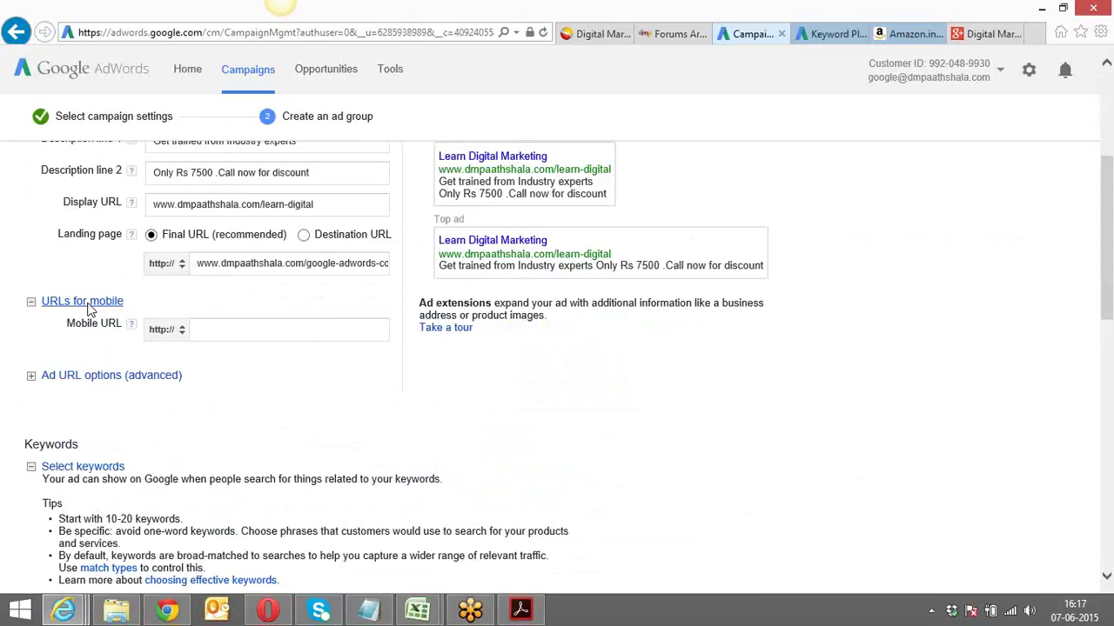
click(212, 330)
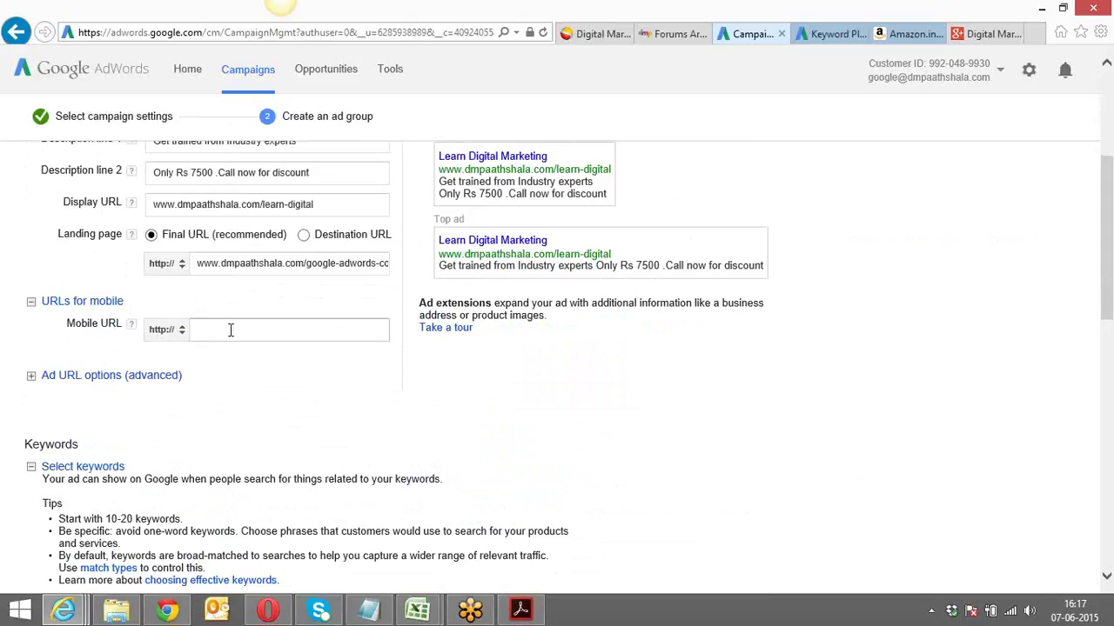
click(230, 330)
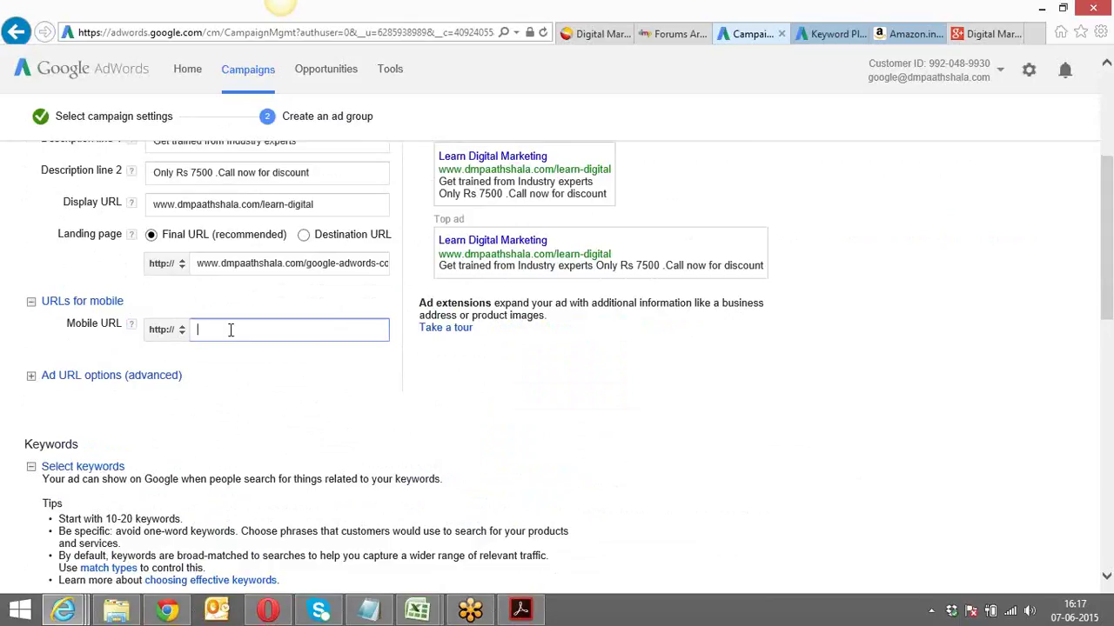
key(ctrl+v)
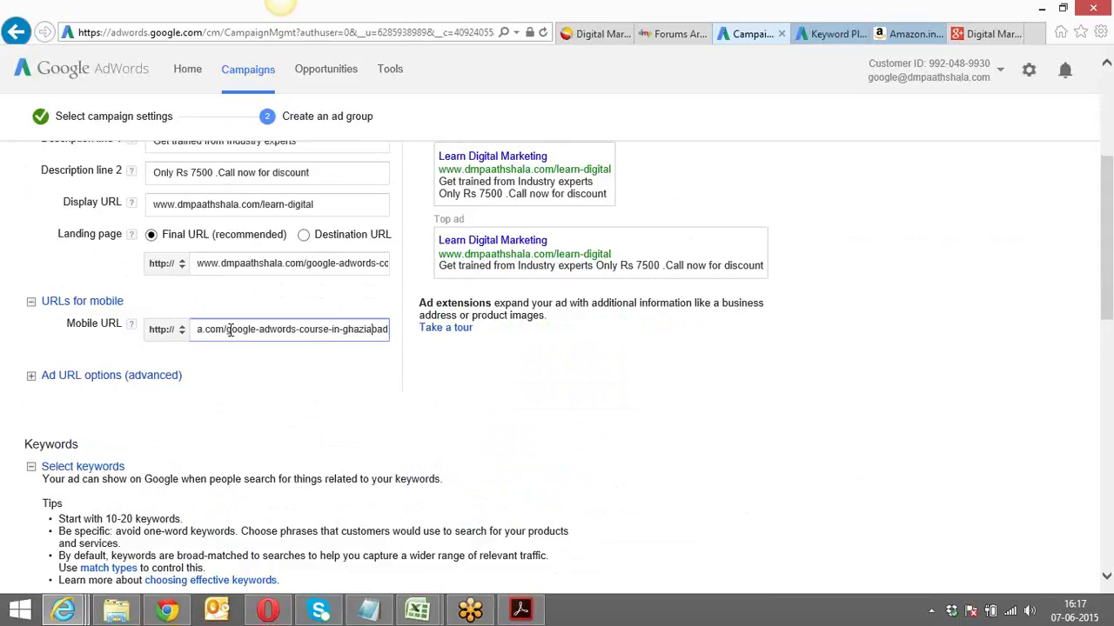
key(Left)
key(Left)
key(Left)
key(Left)
key(Left)
key(Left)
key(Left)
key(Left)
key(Left)
key(Left)
key(Left)
key(Left)
key(Left)
key(Left)
key(Left)
key(Left)
key(Left)
key(Left)
key(Left)
key(Left)
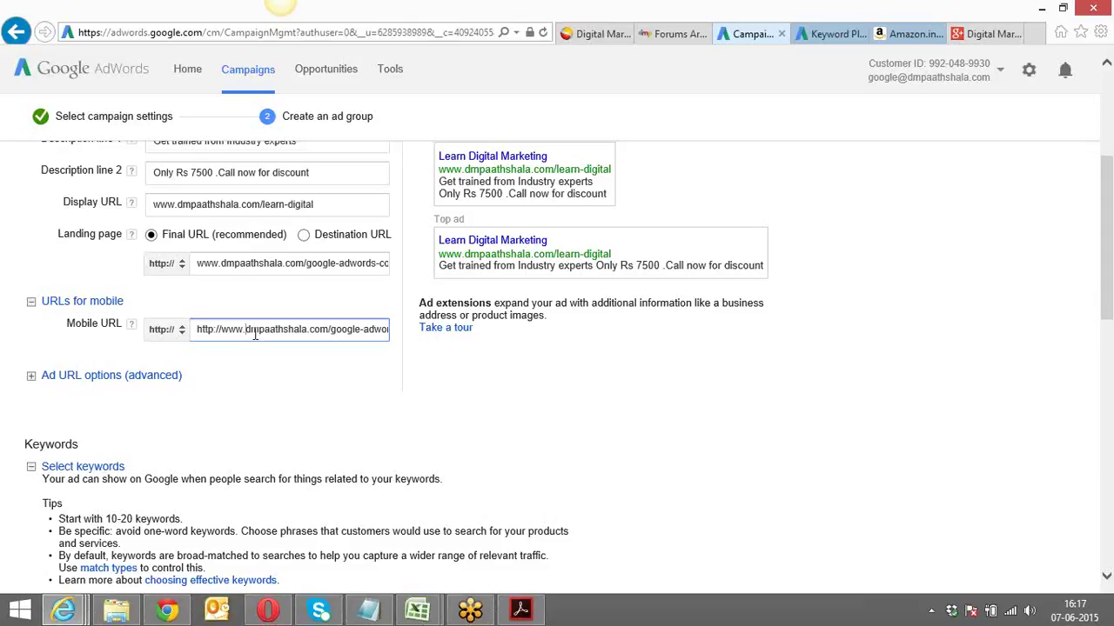
key(BackSpace)
key(BackSpace)
key(BackSpace)
key(BackSpace)
key(BackSpace)
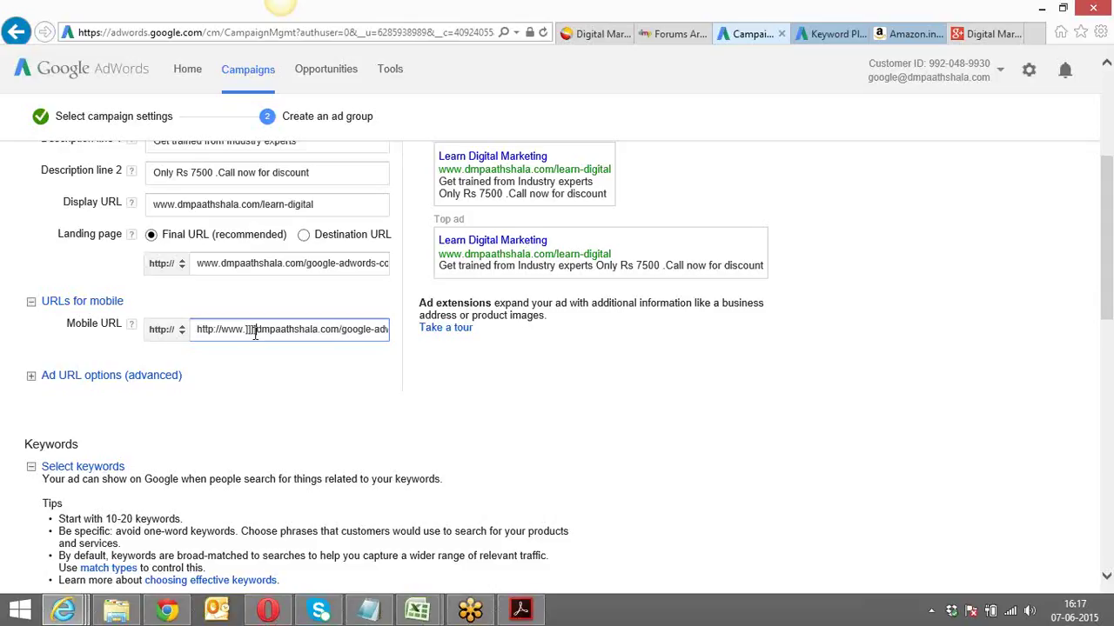
key(BackSpace)
key(BackSpace)
key(BackSpace)
key(BackSpace)
key(BackSpace)
key(BackSpace)
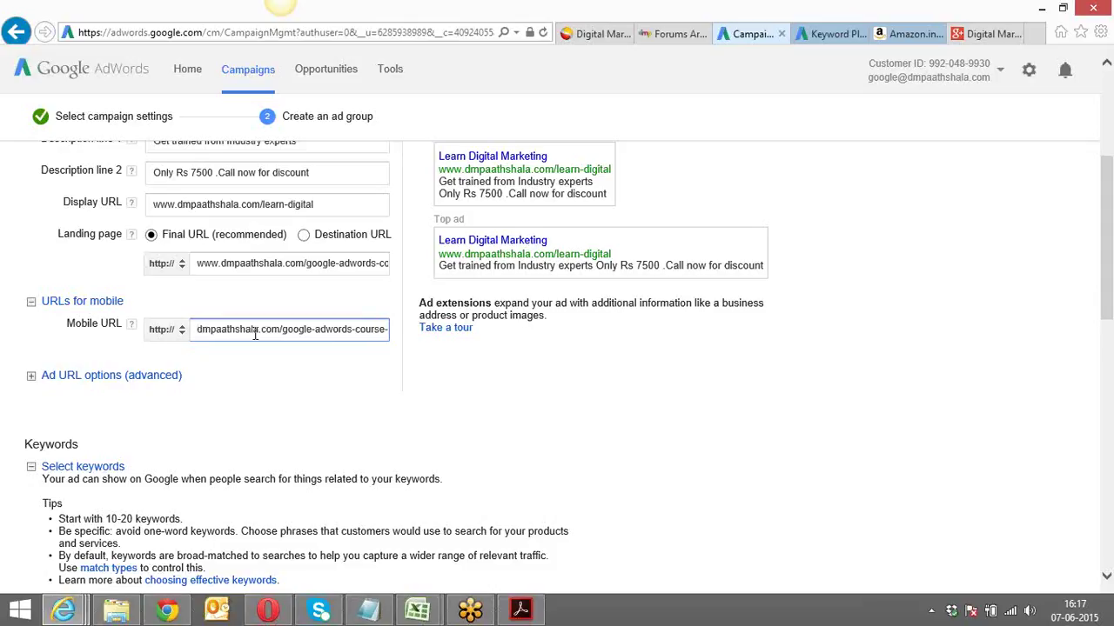
key(ctrl+z)
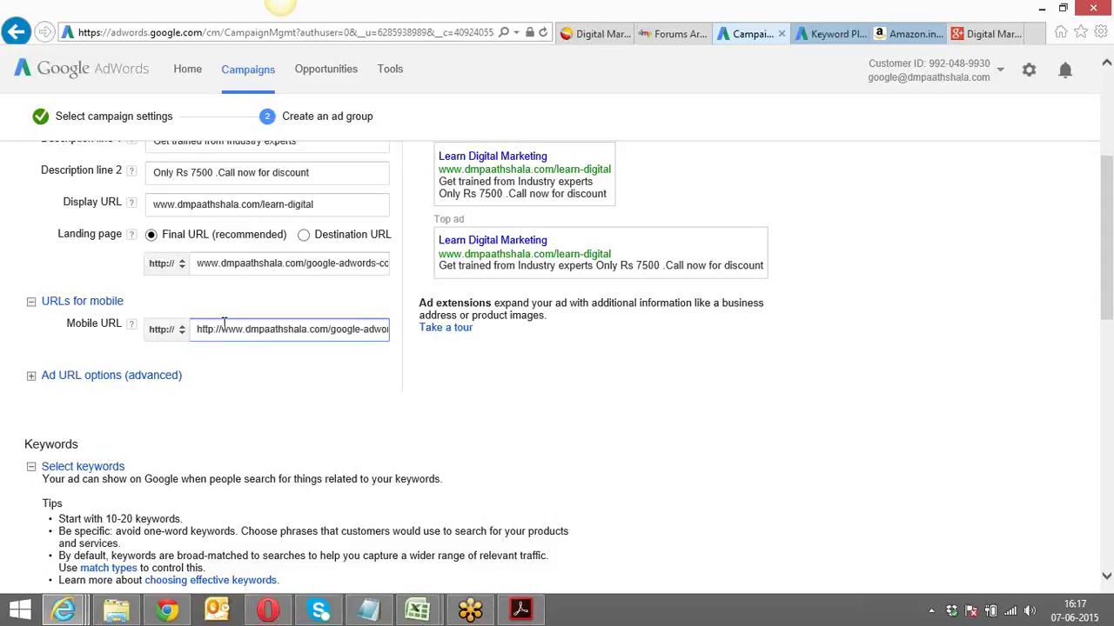
click(222, 329)
key(BackSpace)
key(BackSpace)
key(BackSpace)
key(BackSpace)
key(BackSpace)
key(BackSpace)
key(BackSpace)
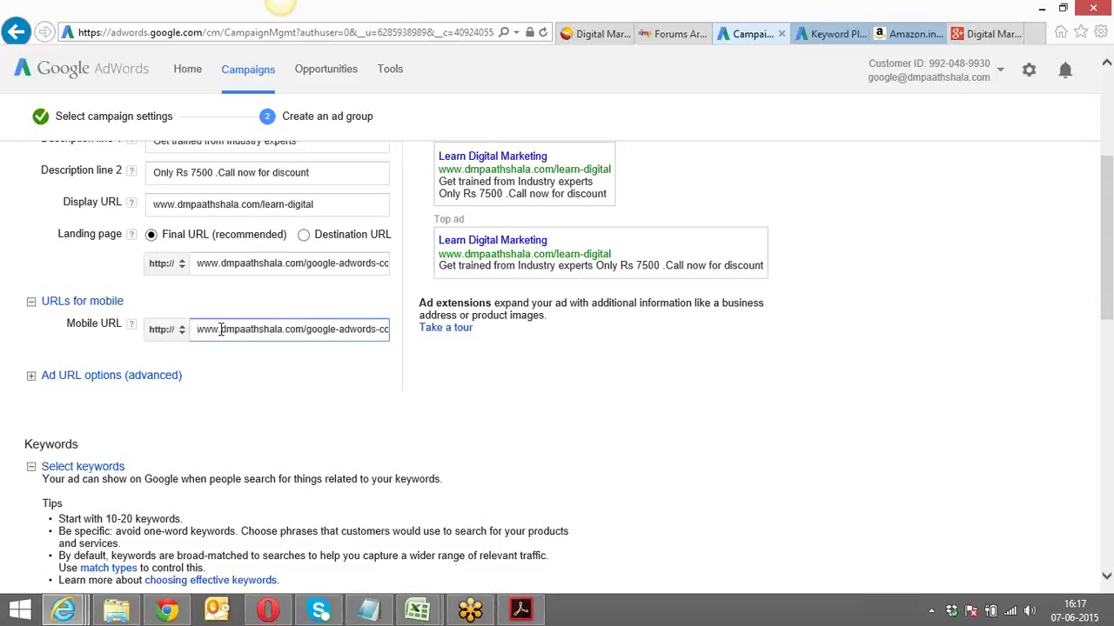
click(174, 338)
click(201, 331)
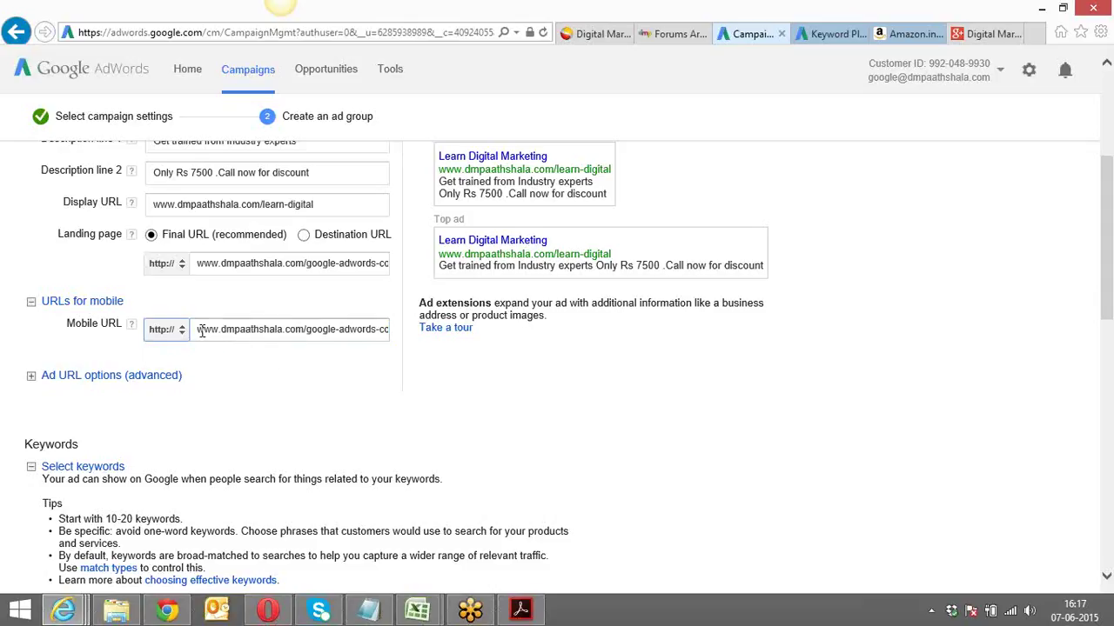
click(131, 376)
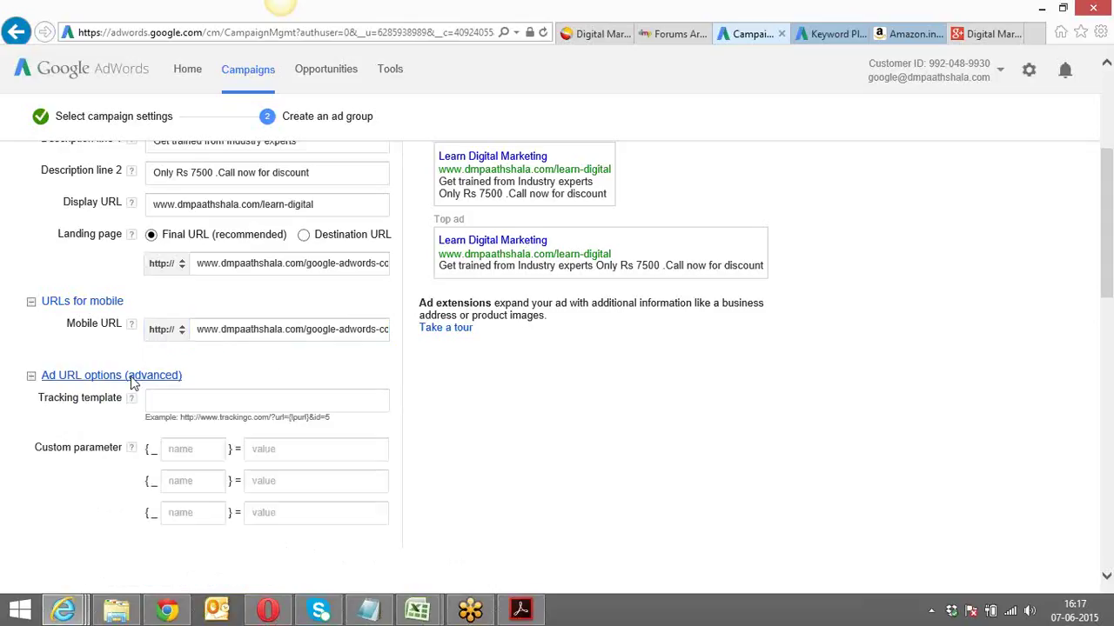
click(131, 375)
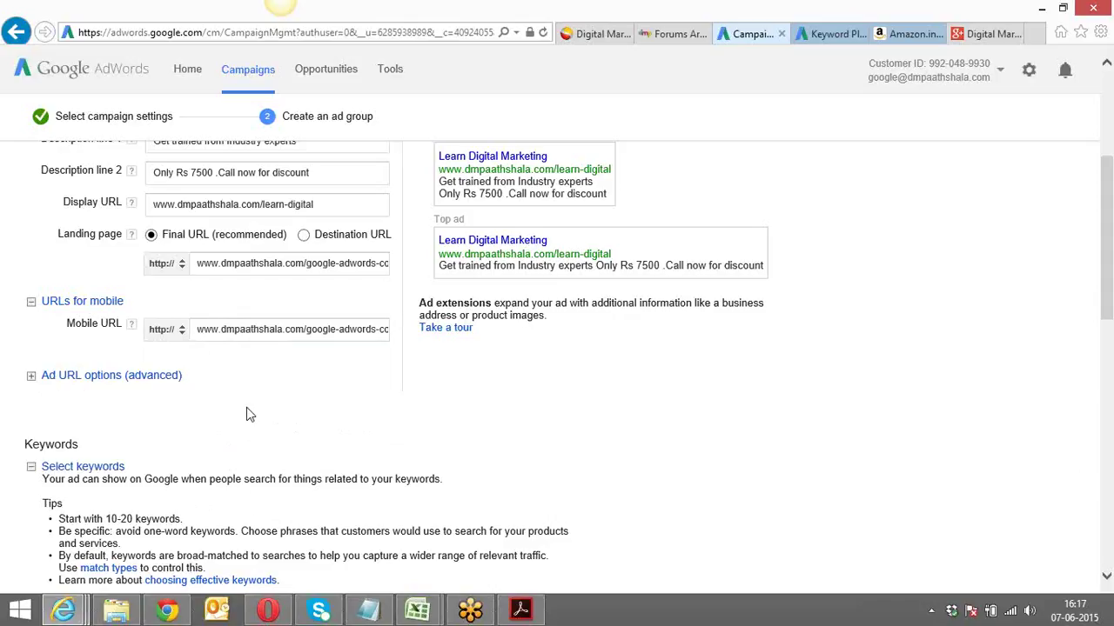
Step: Review the completed ad fields and the Keywords section of the ad group, and look at the Keyword Planner start page
scroll(246, 409, down, 5)
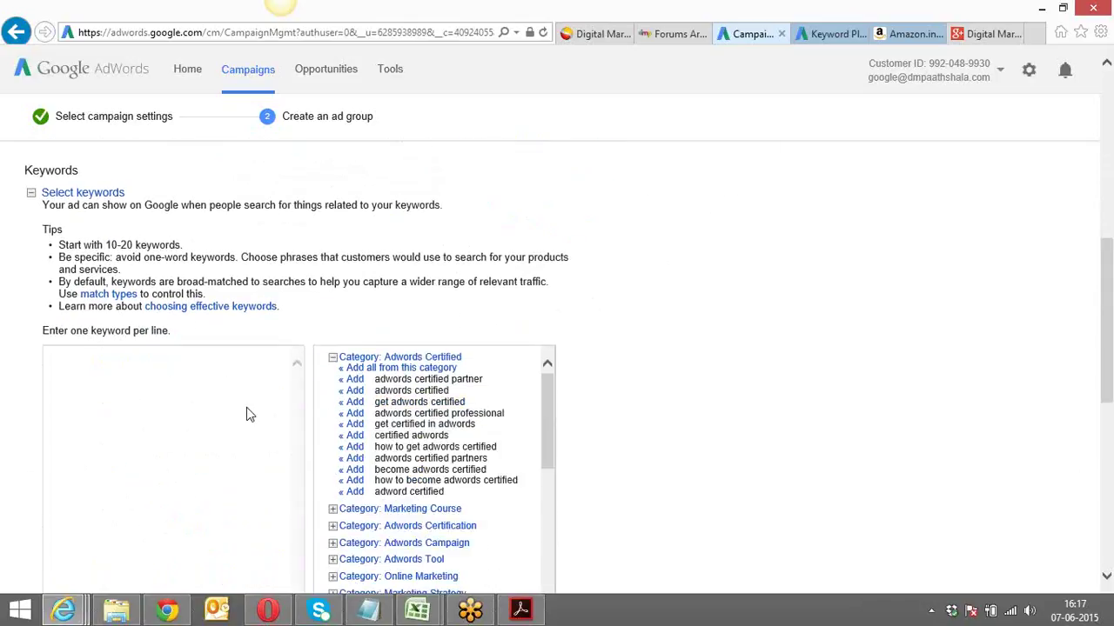
scroll(246, 409, down, 1)
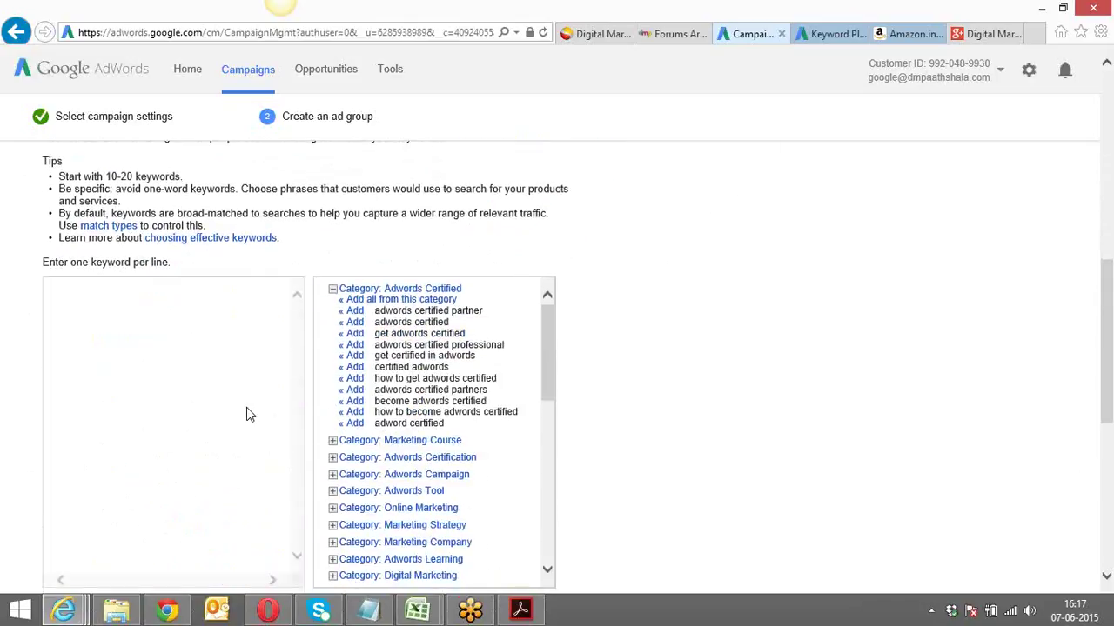
scroll(246, 409, up, 4)
scroll(246, 414, up, 5)
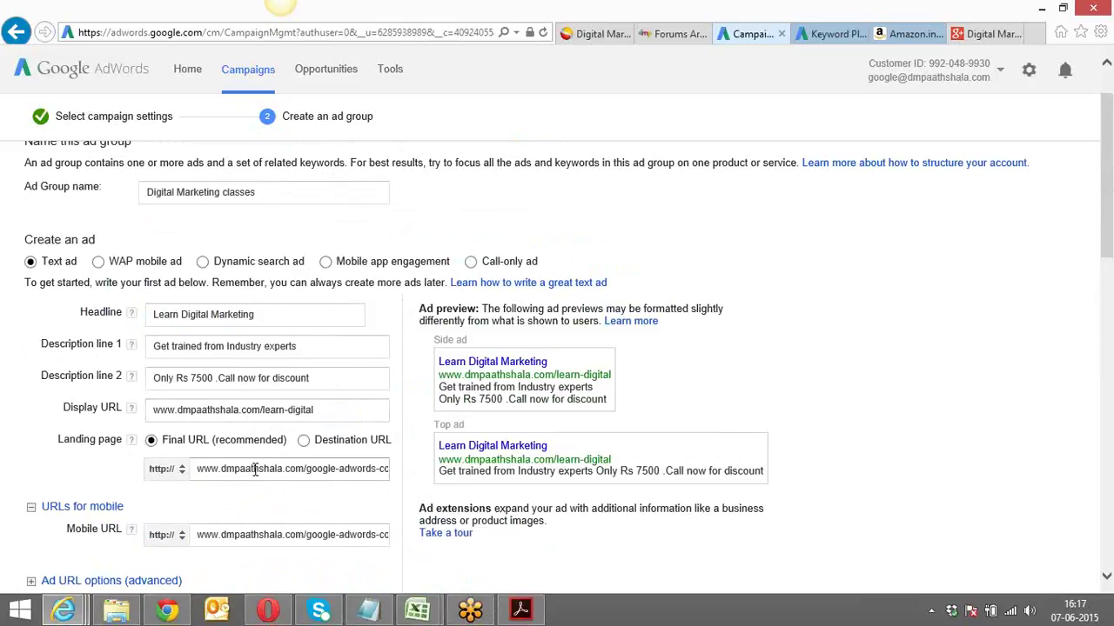
scroll(52, 468, down, 1)
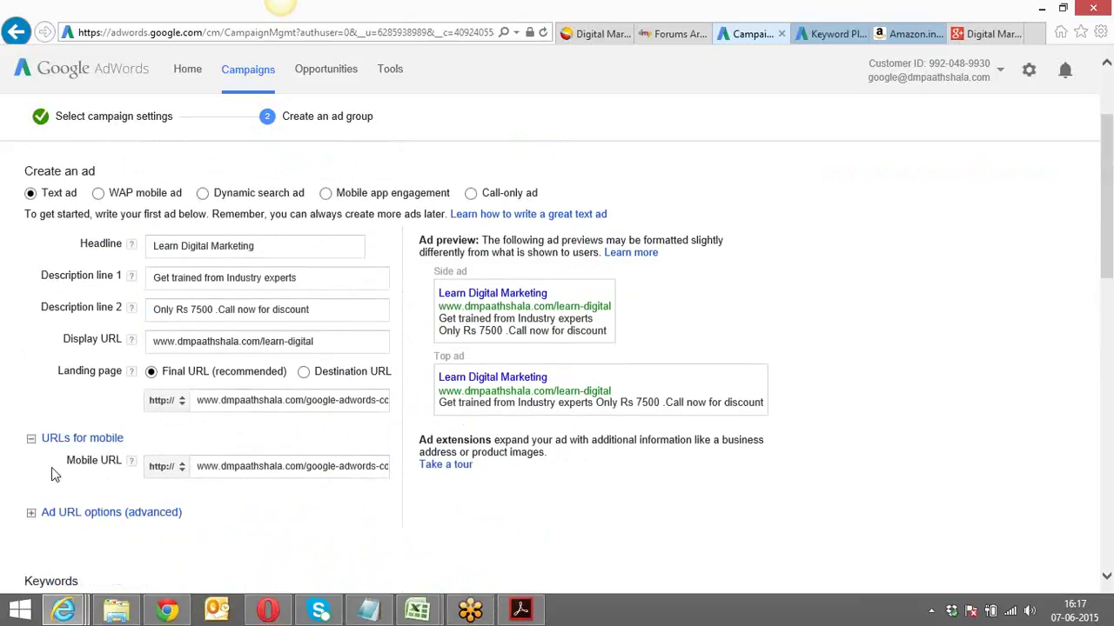
scroll(51, 474, down, 6)
scroll(51, 475, up, 2)
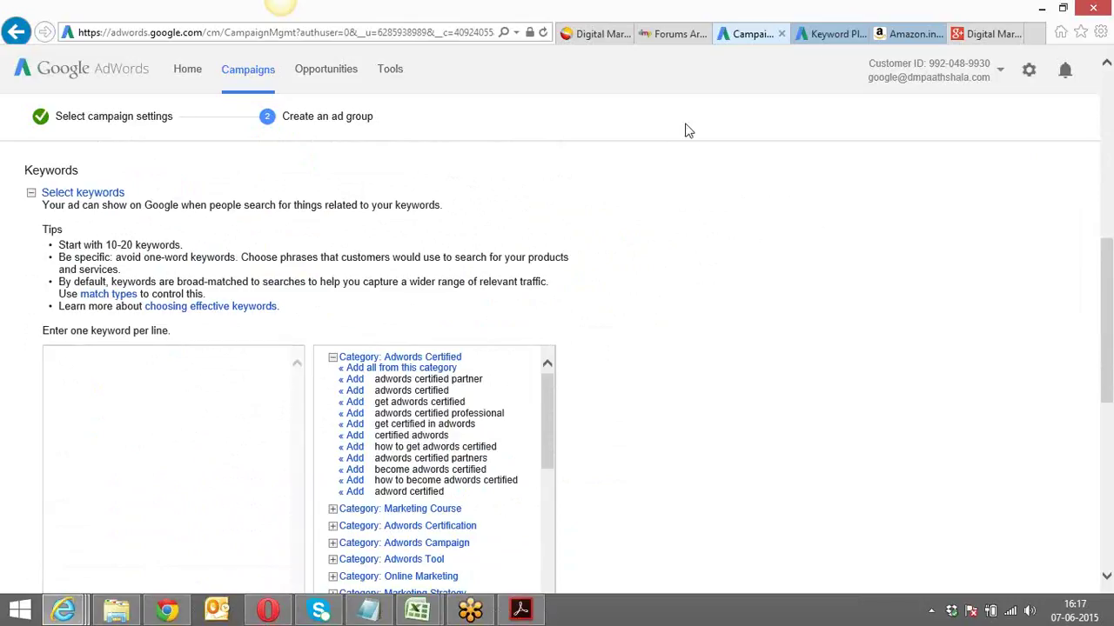
click(822, 35)
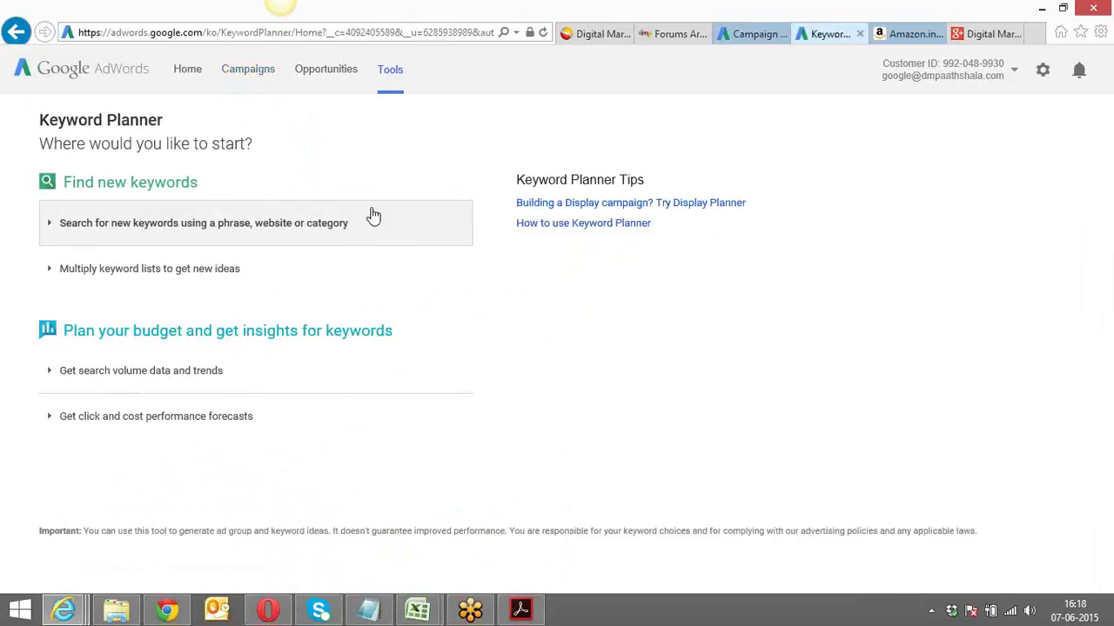
click(748, 37)
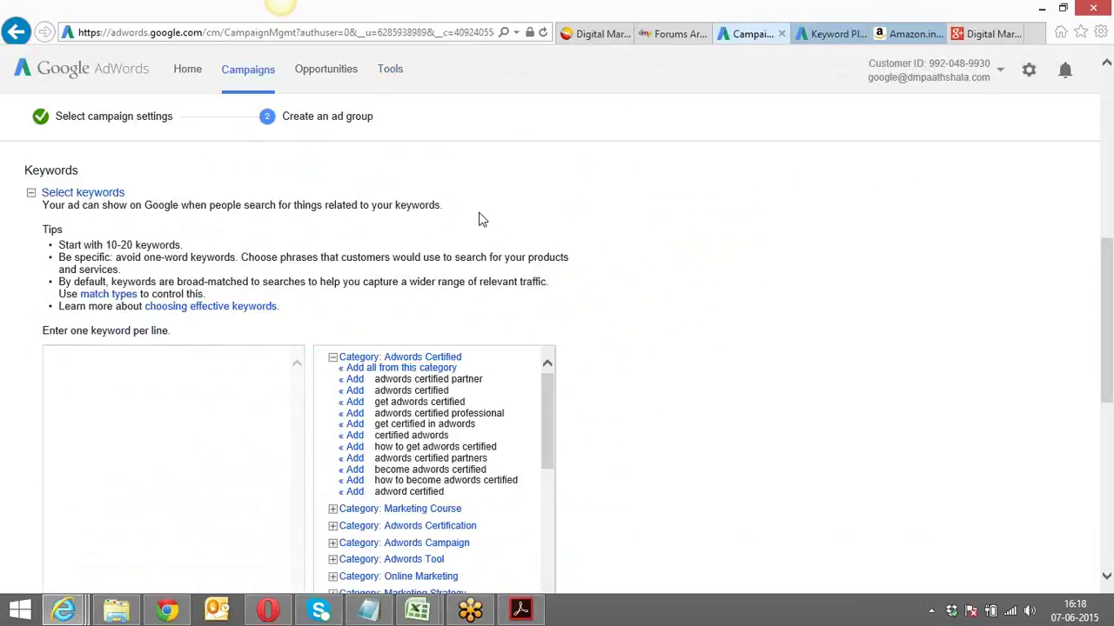
scroll(477, 225, up, 10)
scroll(479, 220, down, 10)
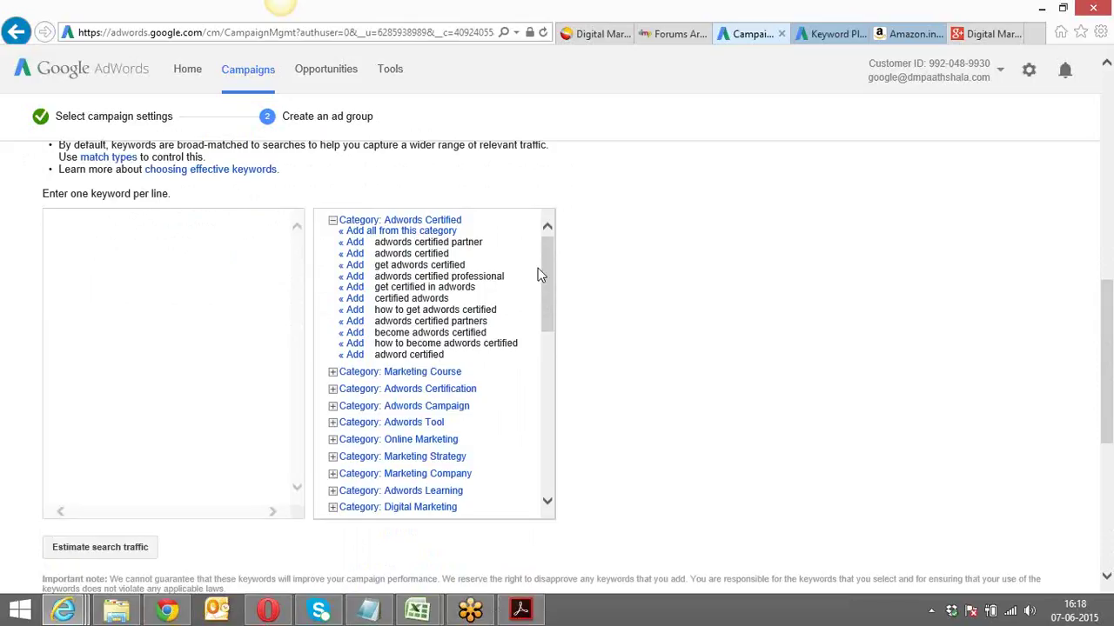
Step: Browse the suggested keyword categories, expanding Internet Marketing and Adwords Course to examine their keywords
drag(550, 265, 555, 322)
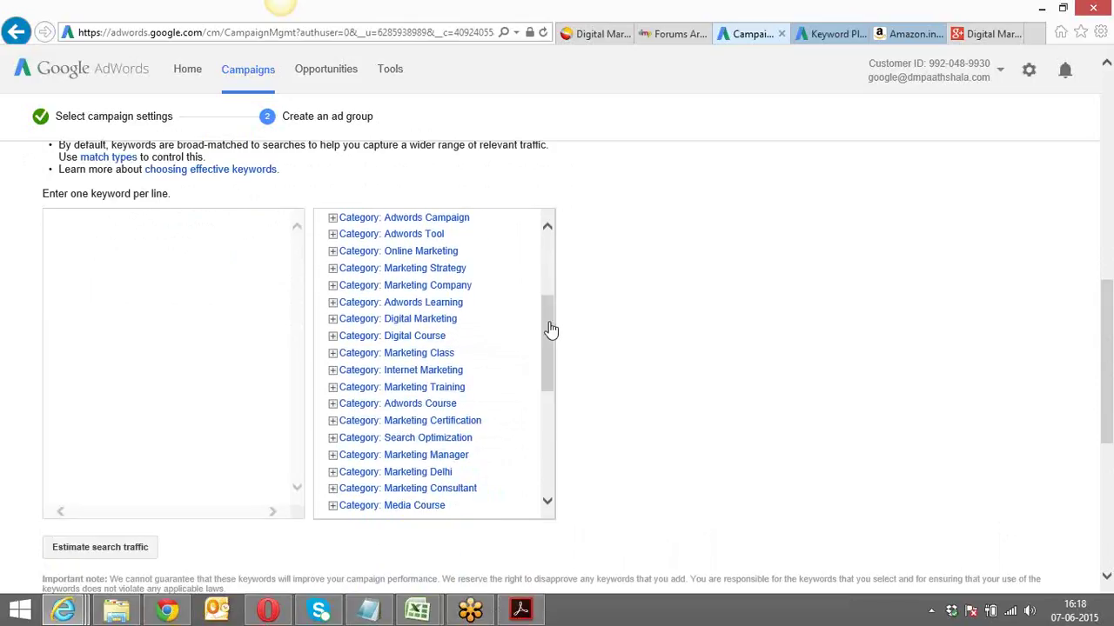
click(354, 375)
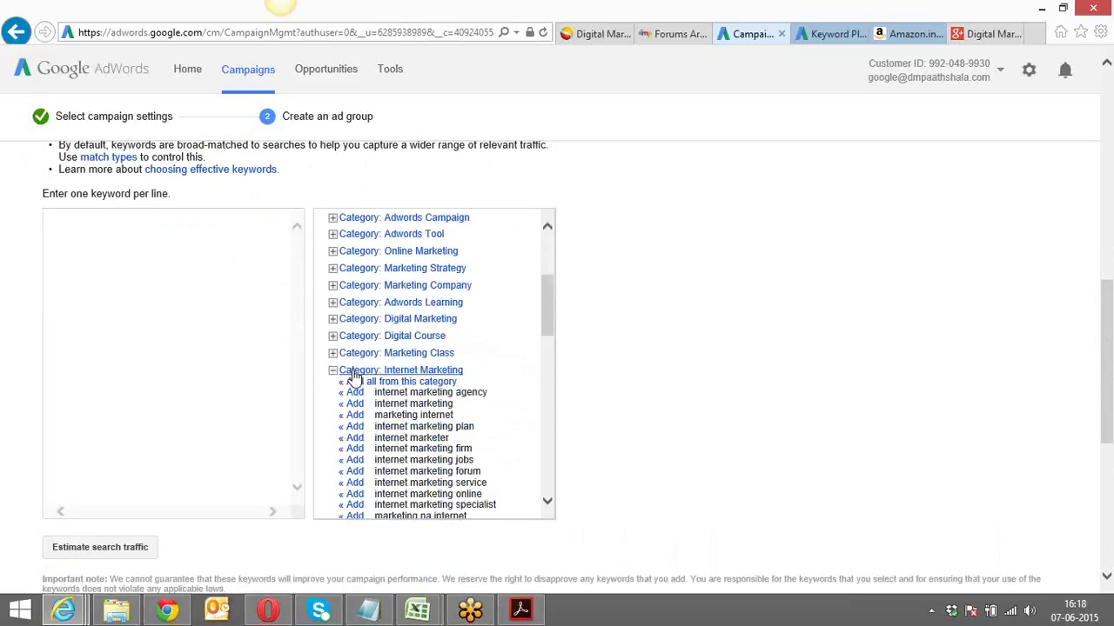
drag(549, 323, 561, 422)
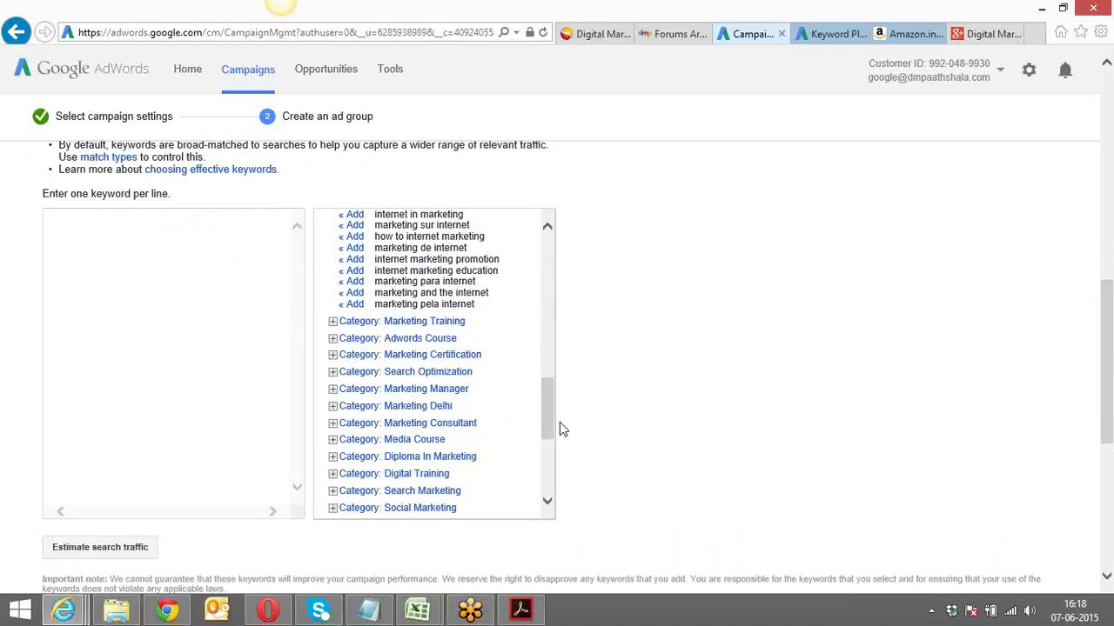
click(357, 339)
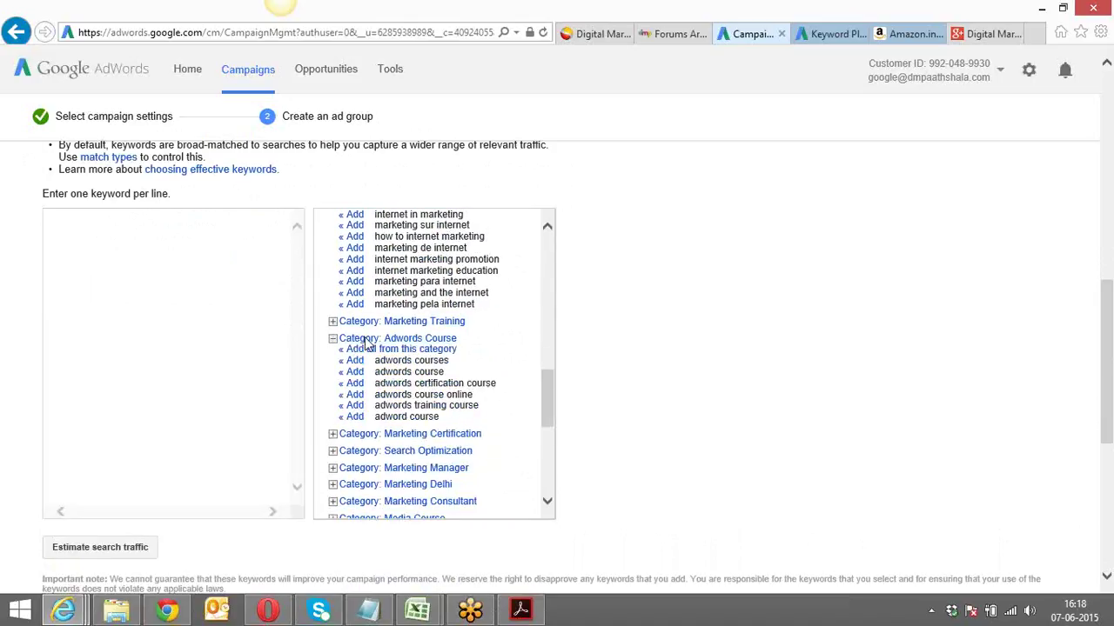
drag(552, 391, 555, 444)
Step: Add every suggested keyword of the Certificate In Digital category to the keyword list one by one, starting with digital marketing training certification
click(359, 412)
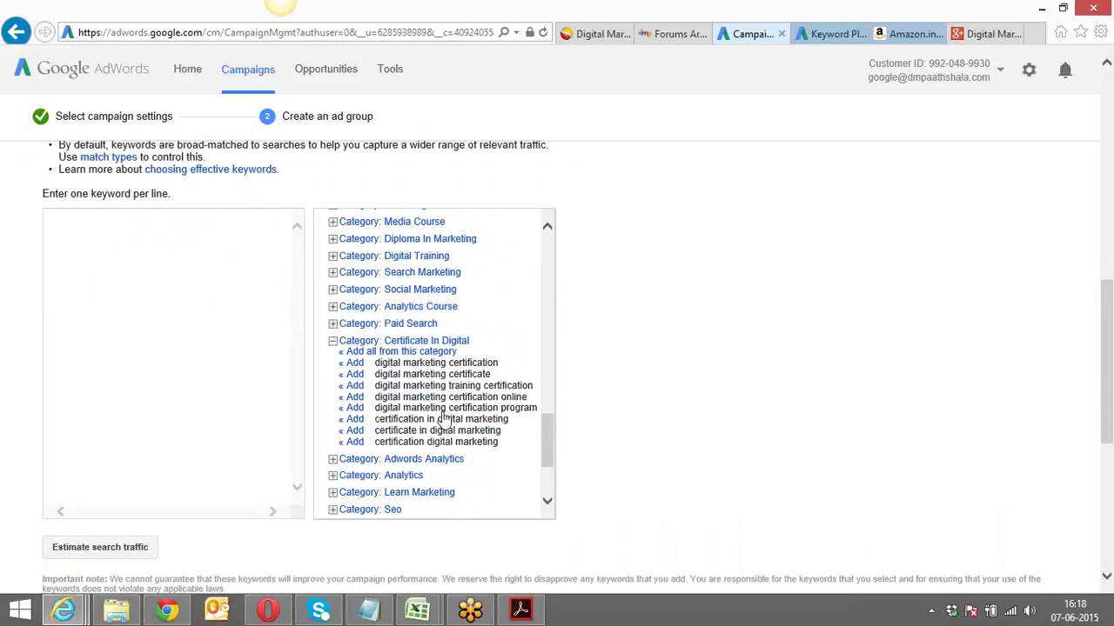
click(356, 388)
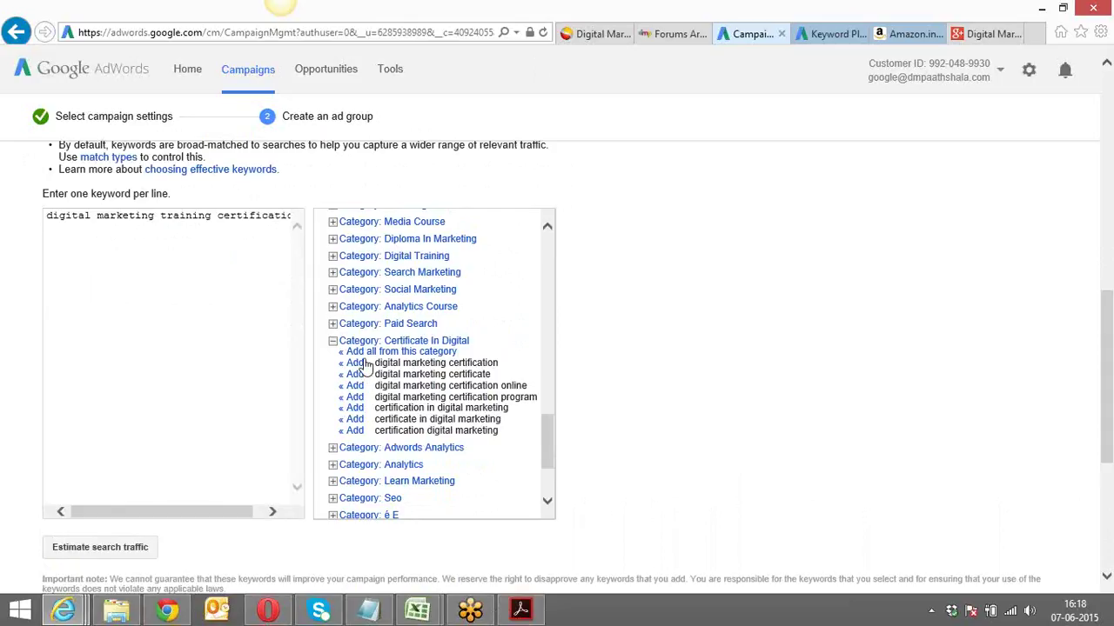
click(355, 366)
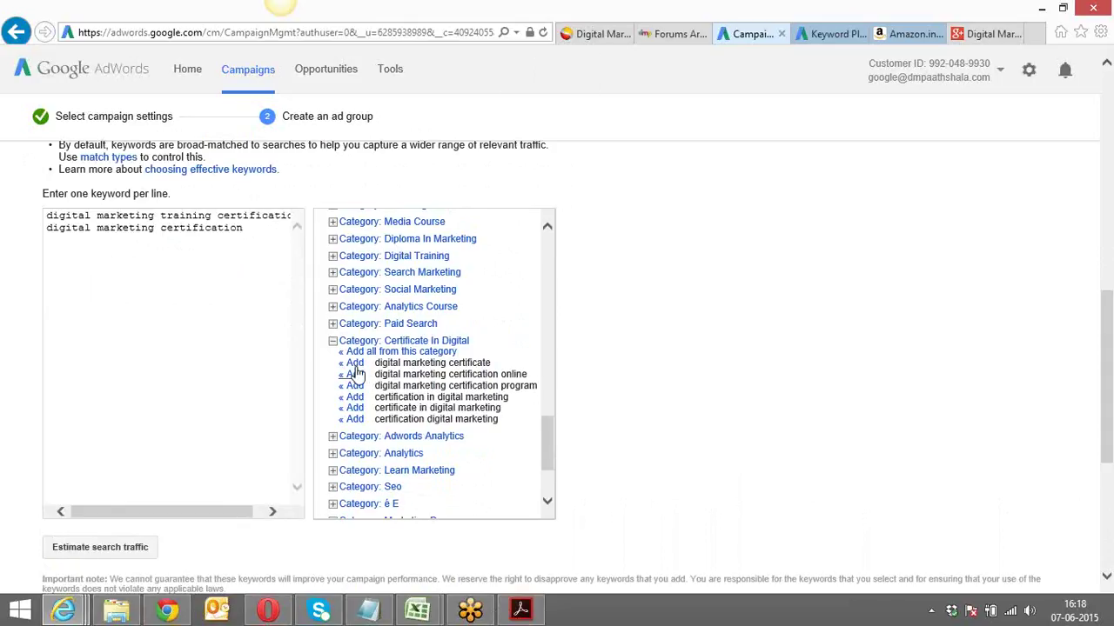
click(355, 374)
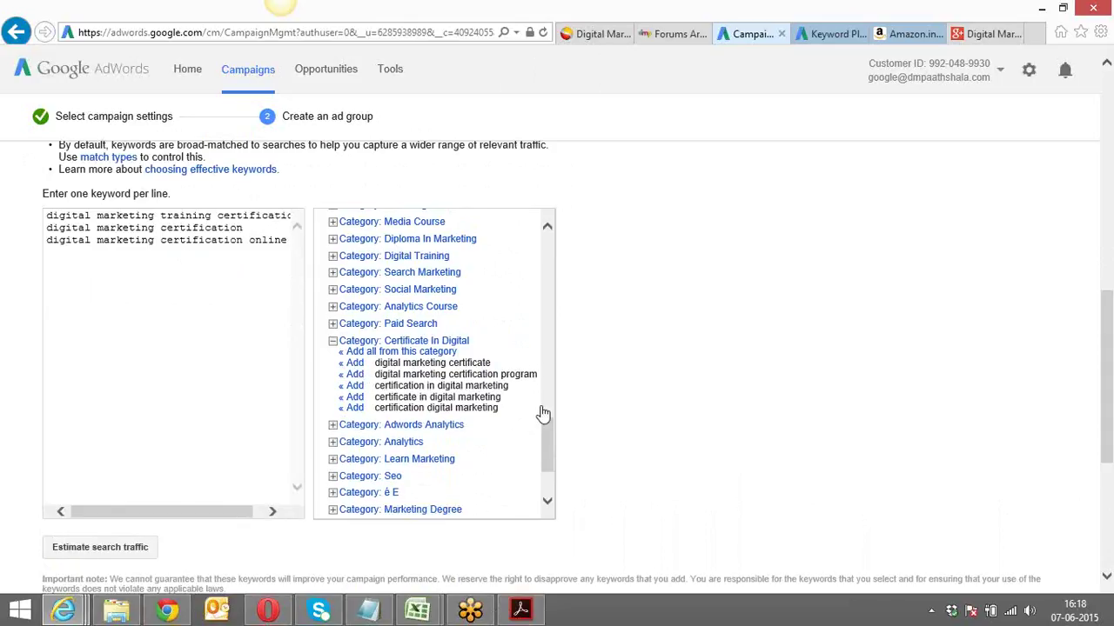
scroll(552, 442, down, 2)
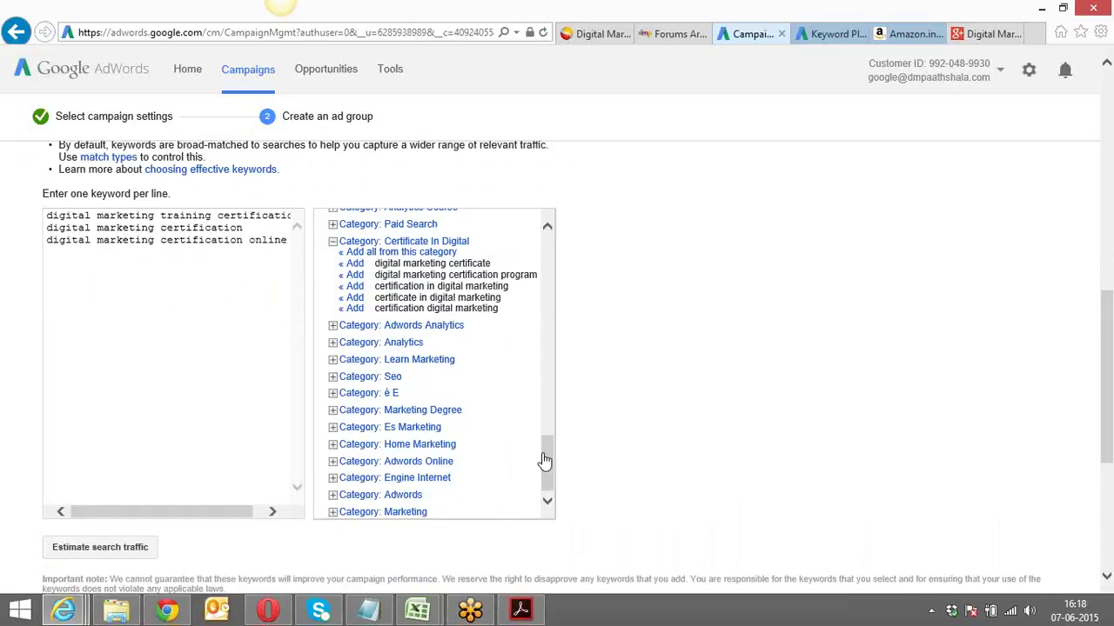
click(354, 308)
click(354, 299)
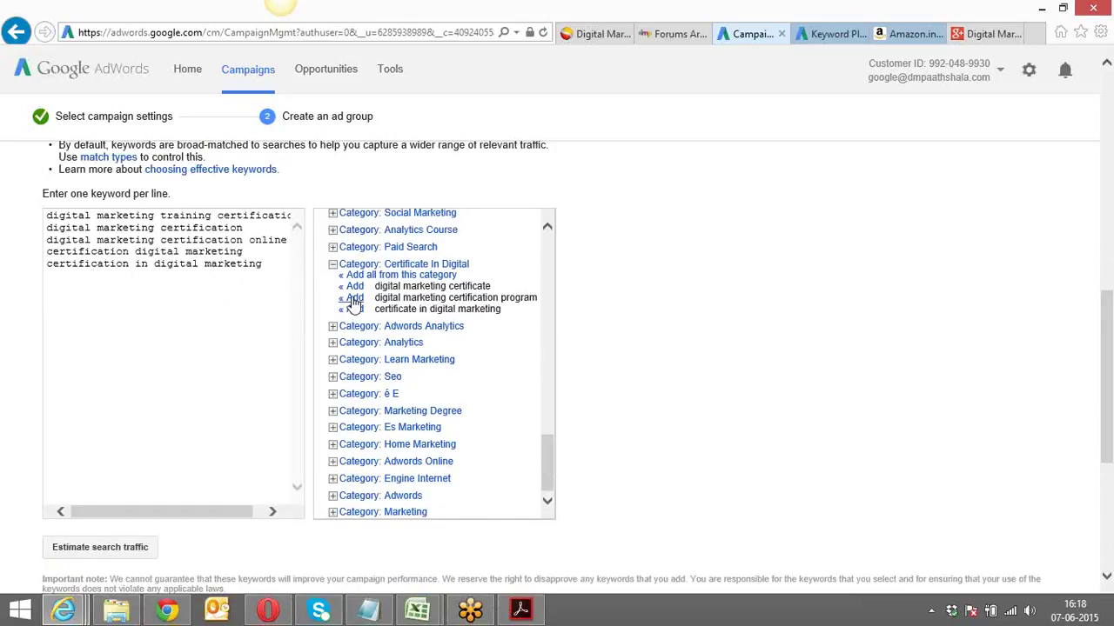
click(354, 297)
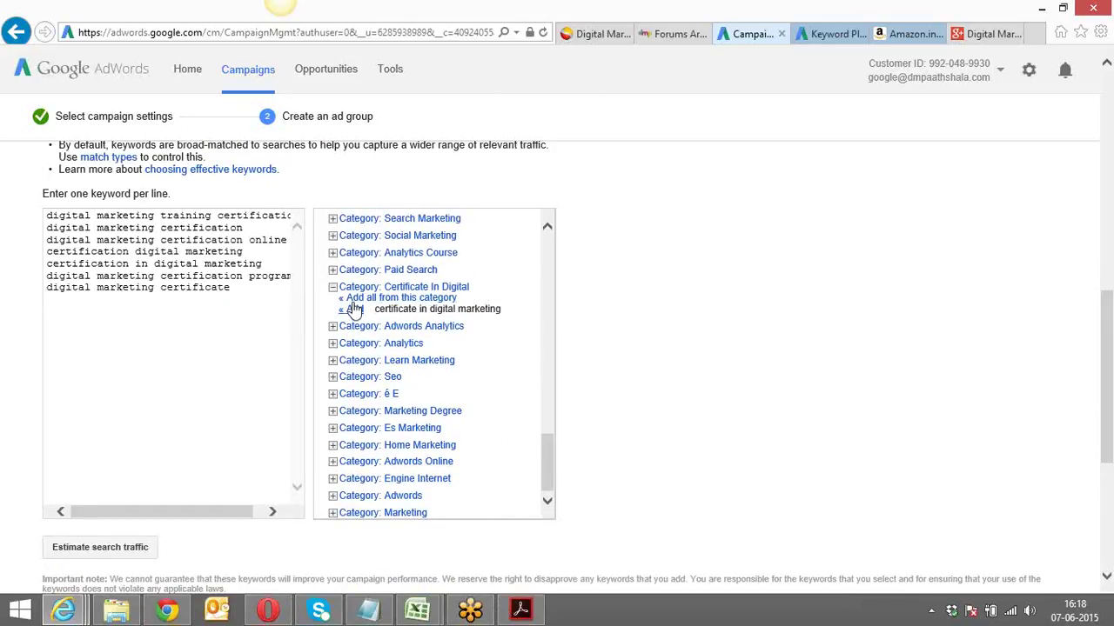
click(353, 309)
click(352, 317)
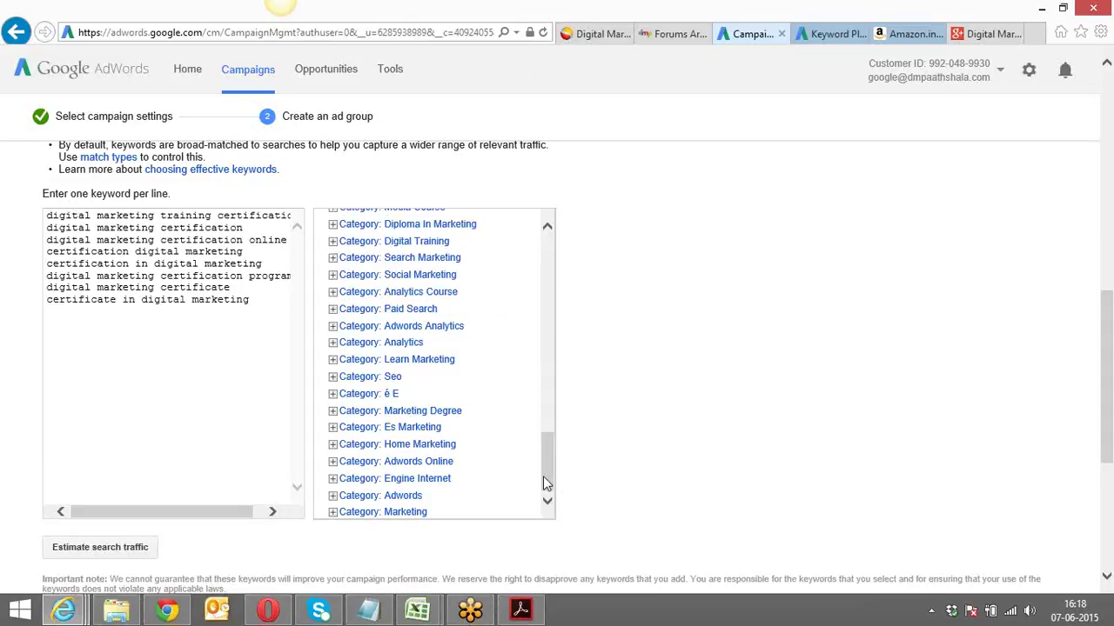
Step: Expand the Home Marketing and Adwords Online categories to examine their suggested keywords
click(422, 446)
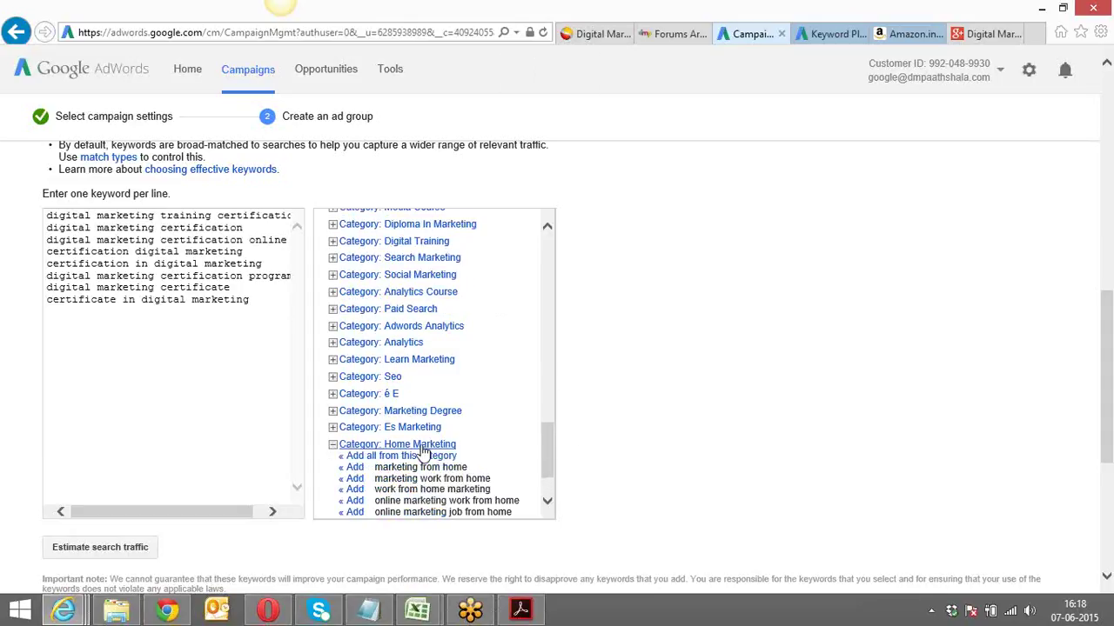
scroll(548, 450, down, 2)
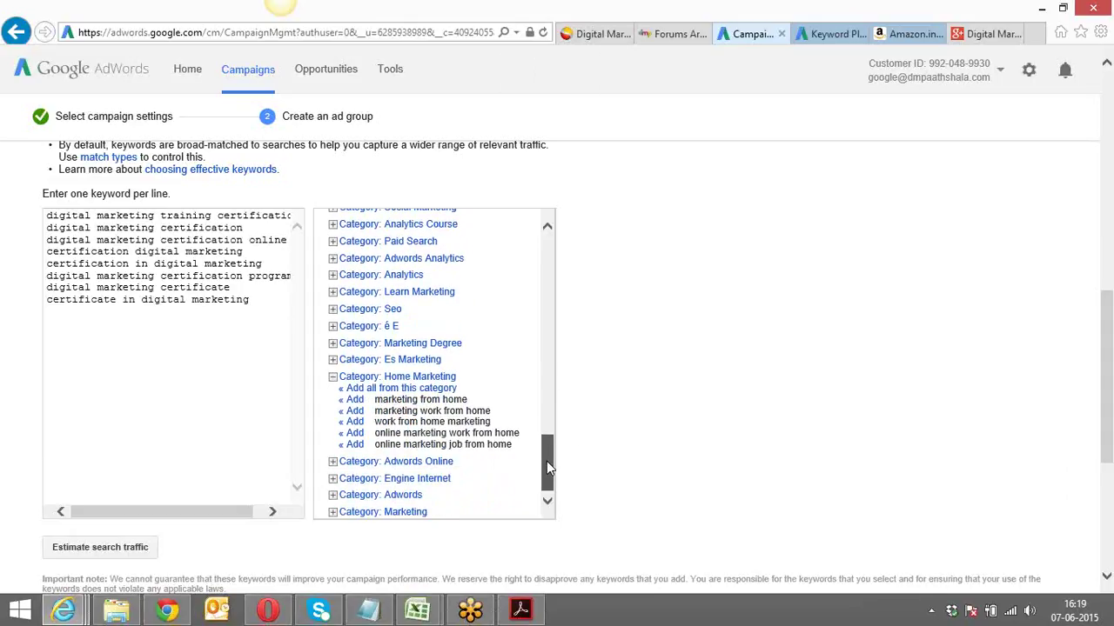
click(445, 464)
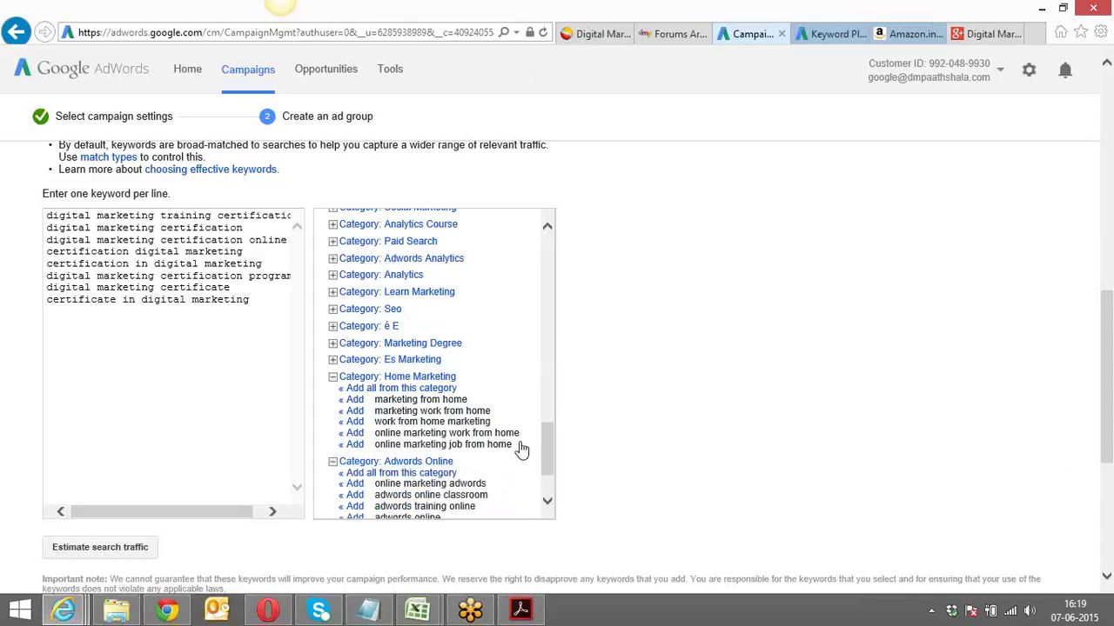
mouse_move(549, 438)
mouse_down()
mouse_move(554, 476)
mouse_move(552, 423)
mouse_up()
click(550, 470)
Step: Add all suggested keywords of the Digital Training category to the keyword list individually, from digital marketing training to training on digital marketing
click(433, 405)
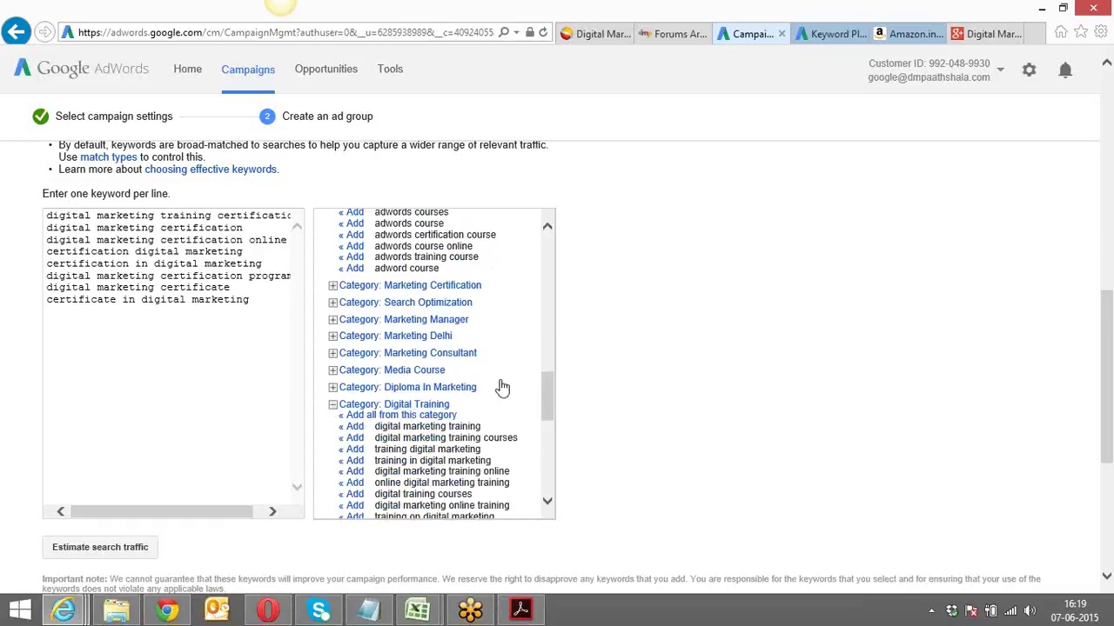
drag(545, 380, 547, 398)
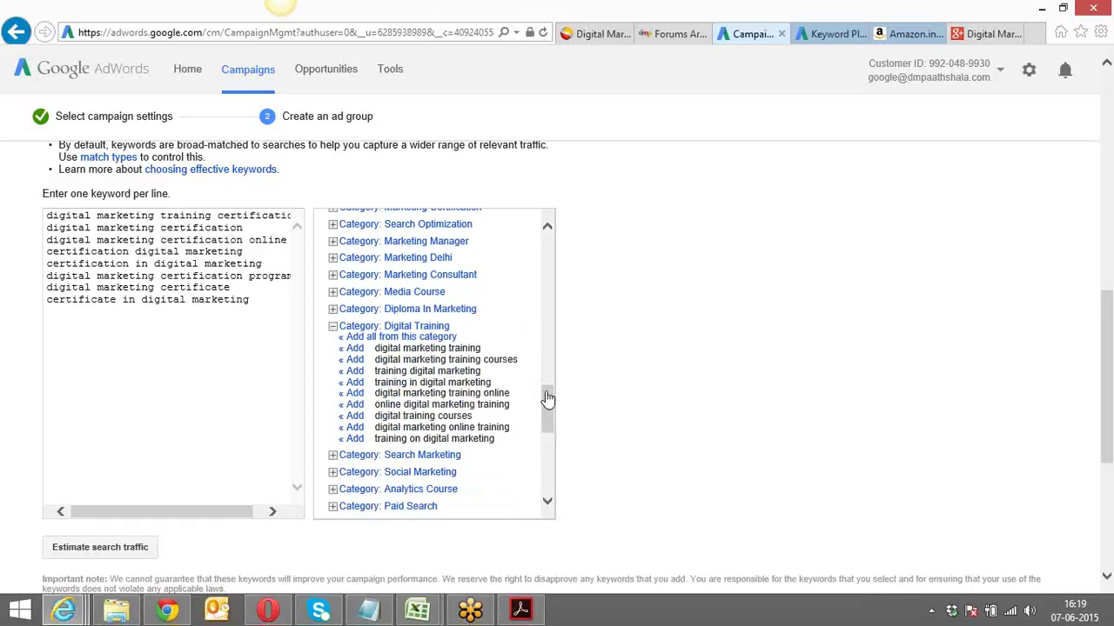
click(355, 348)
click(355, 348)
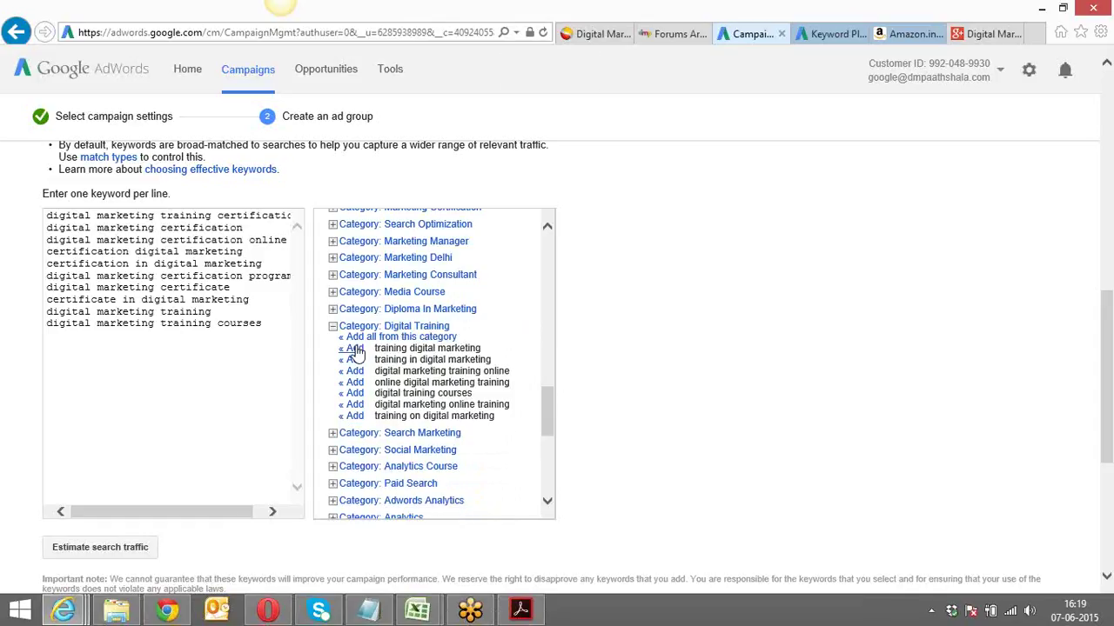
click(355, 348)
click(355, 348)
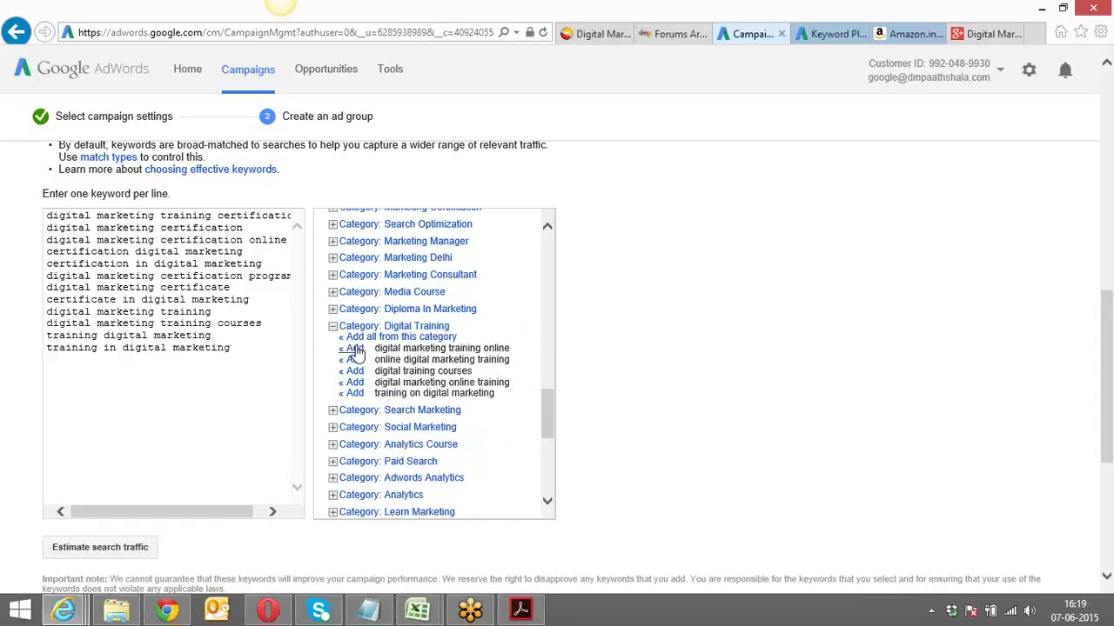
click(355, 348)
click(355, 348)
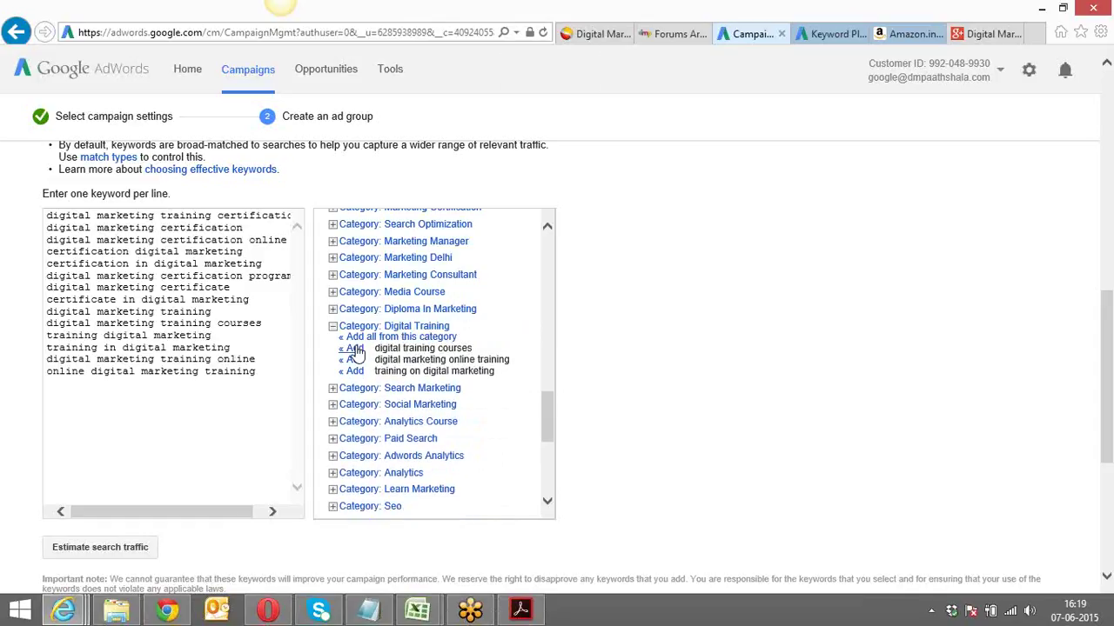
click(355, 348)
click(355, 348)
click(355, 348)
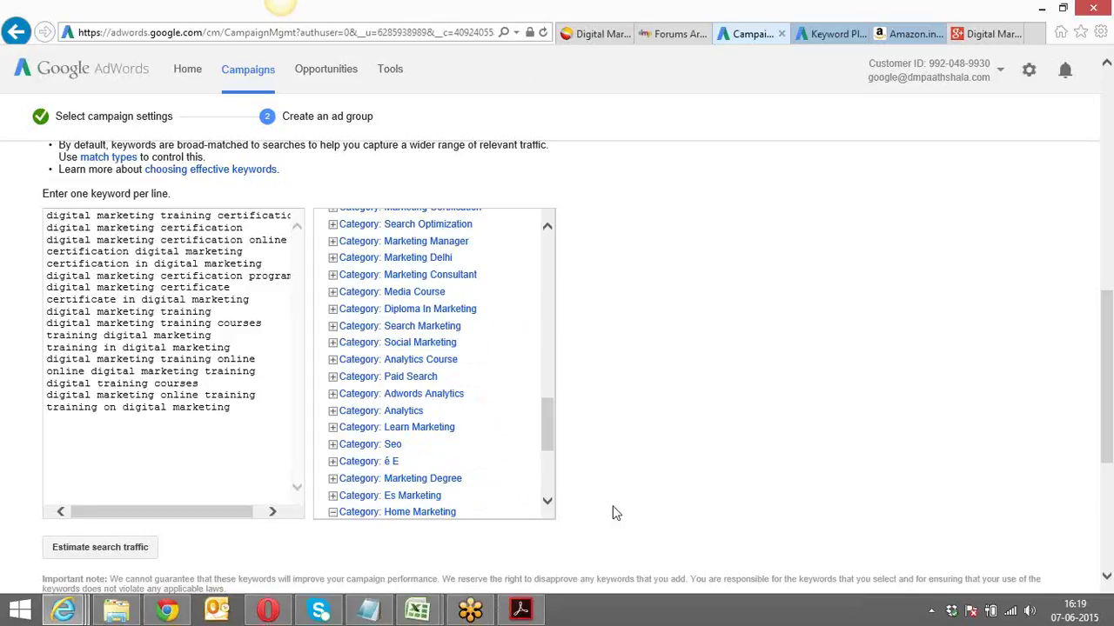
Step: Check the keyword list and default bid section, and estimate the search traffic for the added keywords
scroll(614, 513, down, 5)
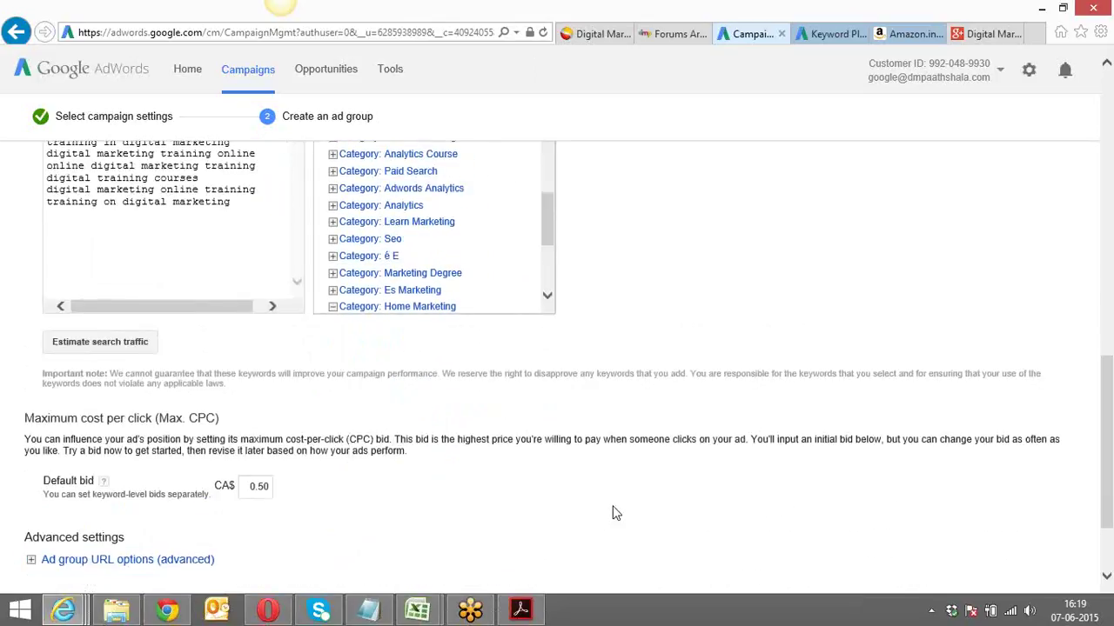
scroll(614, 513, up, 5)
scroll(613, 512, down, 5)
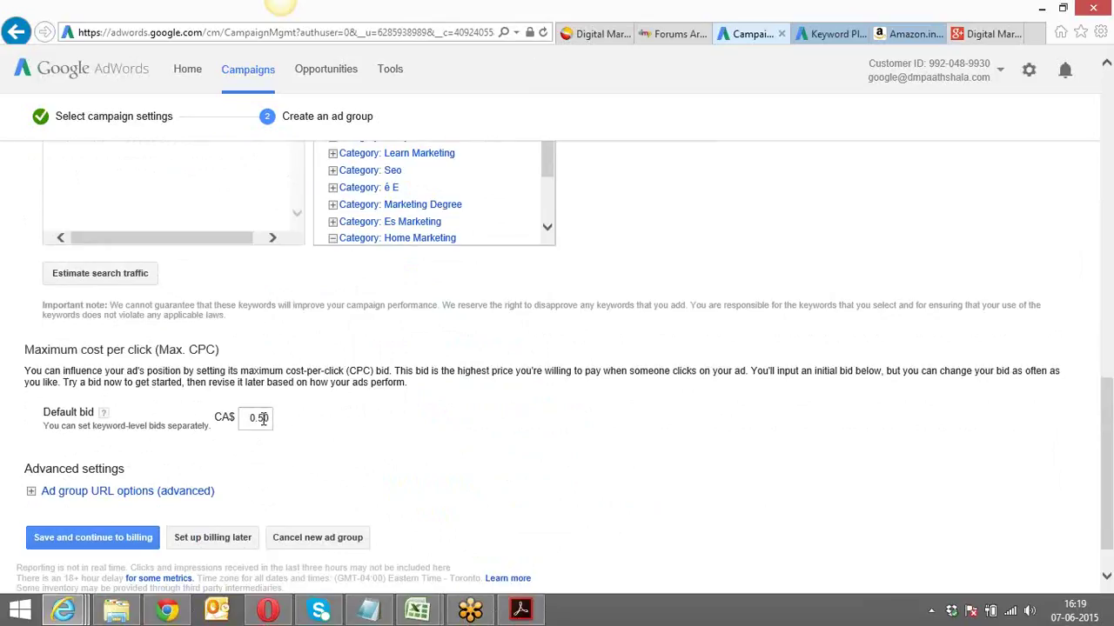
click(112, 279)
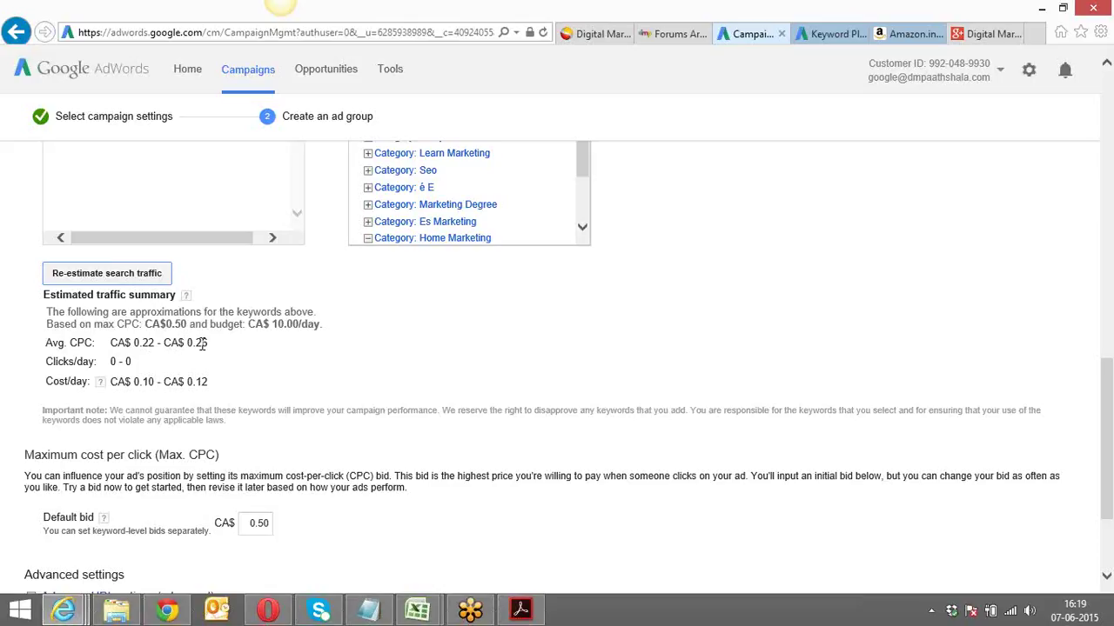
Step: Set the ad group's default maximum CPC bid to CA$ 0.24 and go back to the keyword list
click(269, 524)
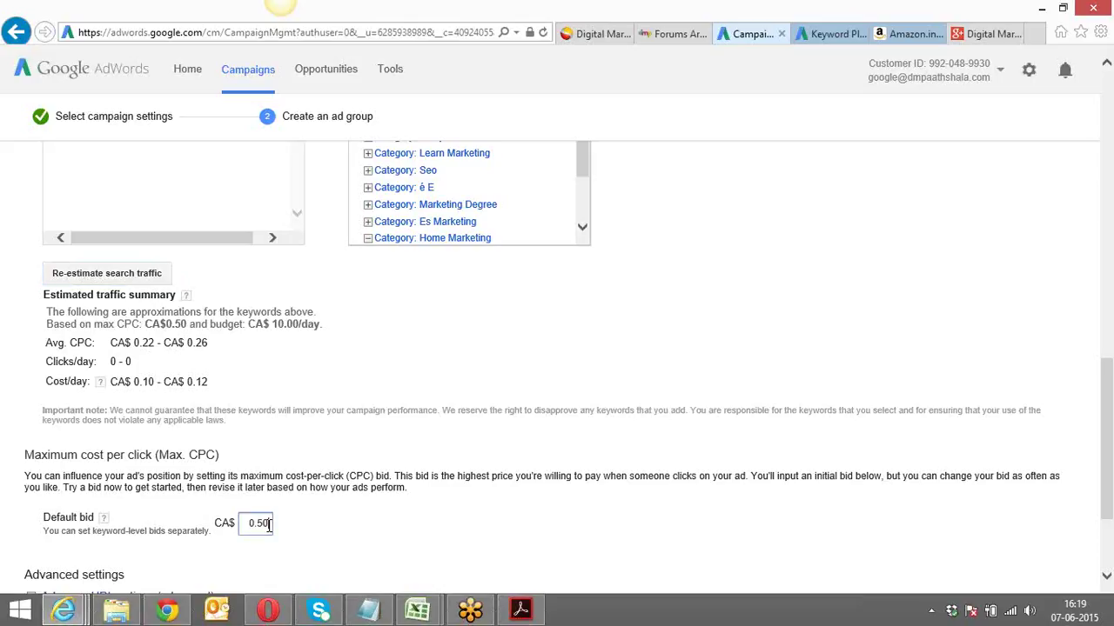
drag(268, 525, 259, 523)
text(24)
click(24, 392)
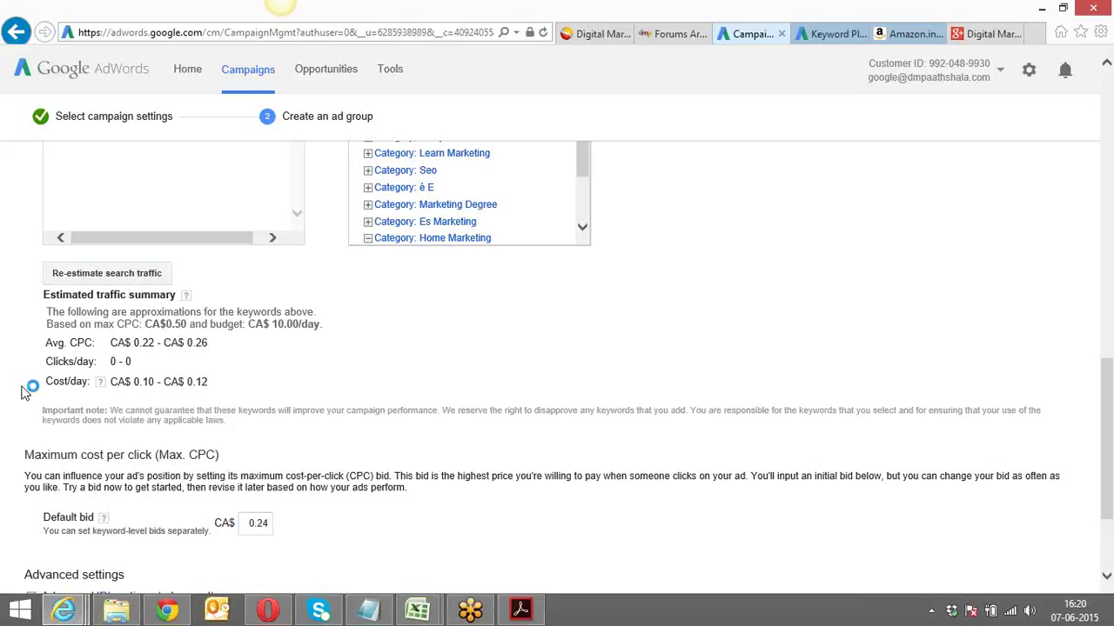
scroll(24, 392, up, 5)
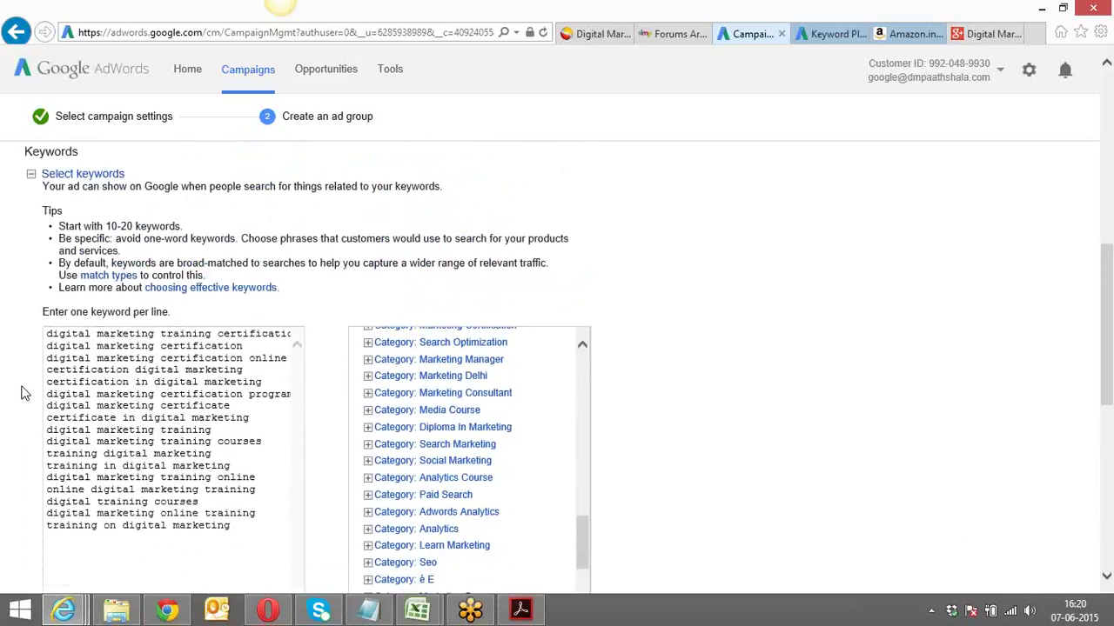
Step: Save the new ad group with its keywords and default bid, leaving the billing setup for another time
scroll(23, 392, down, 6)
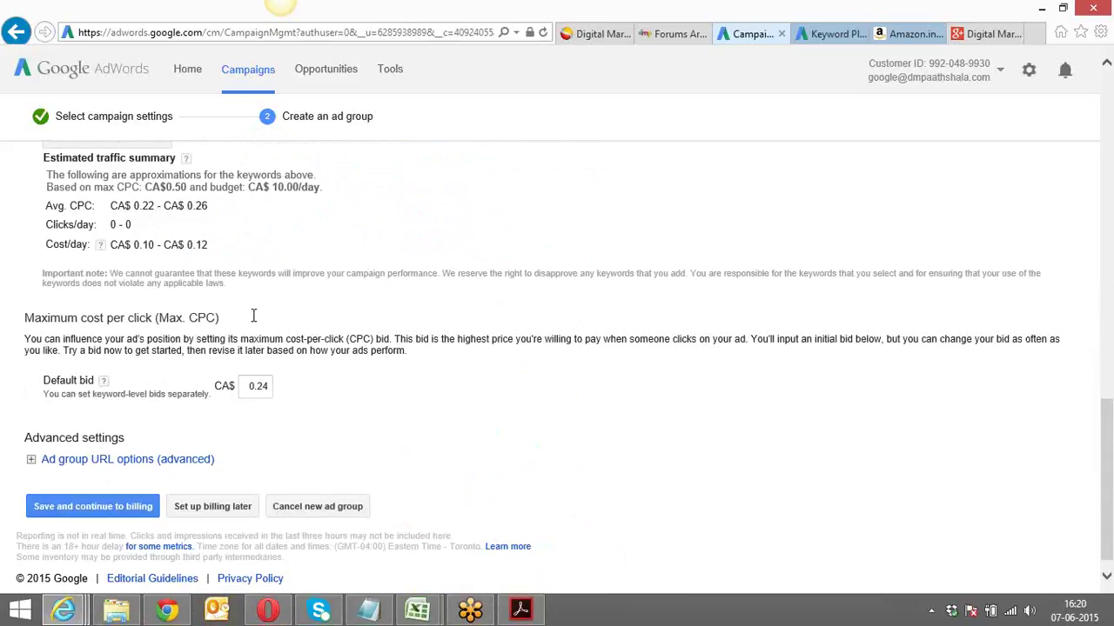
mouse_move(102, 249)
click(195, 509)
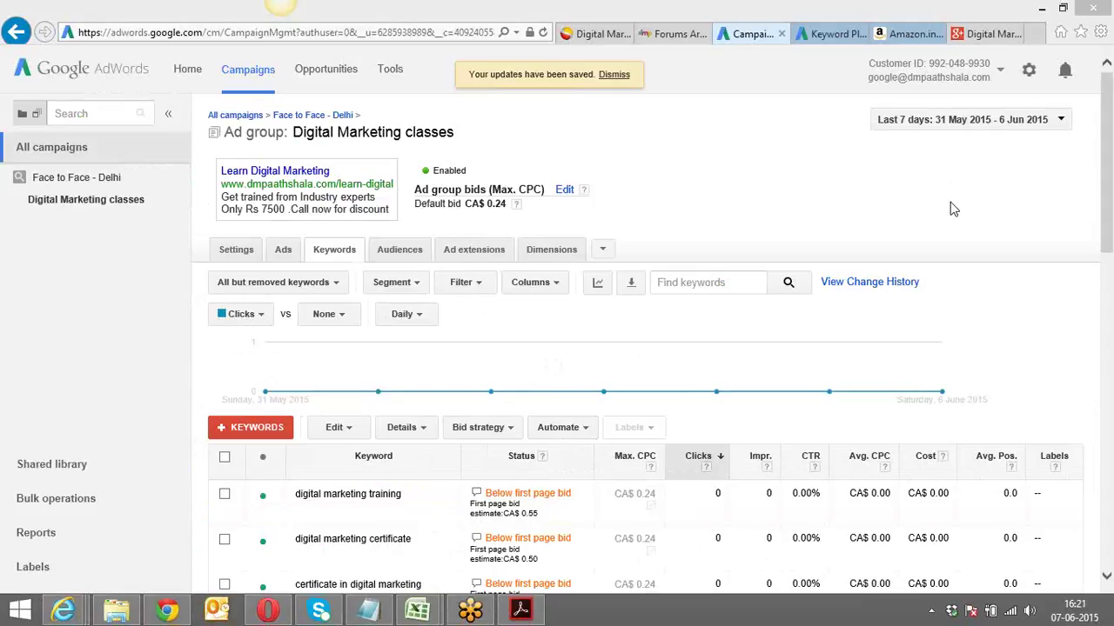
Step: Open the keyword "digital marketing training" for editing, accepting the keyword edit warning and turning off its future display
drag(1110, 165, 1093, 237)
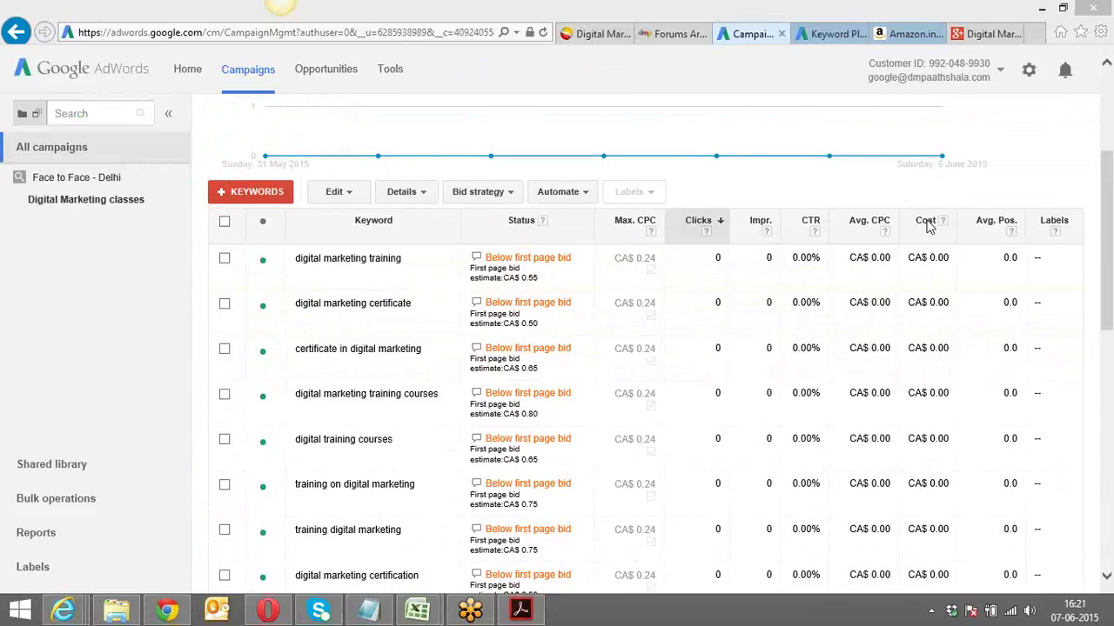
click(434, 261)
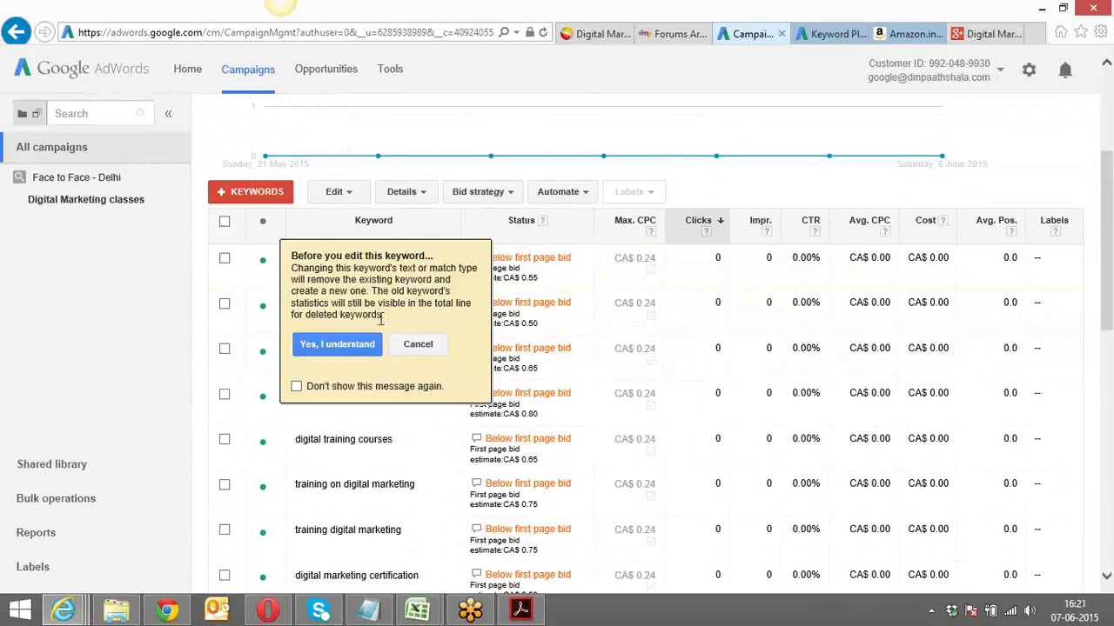
click(417, 343)
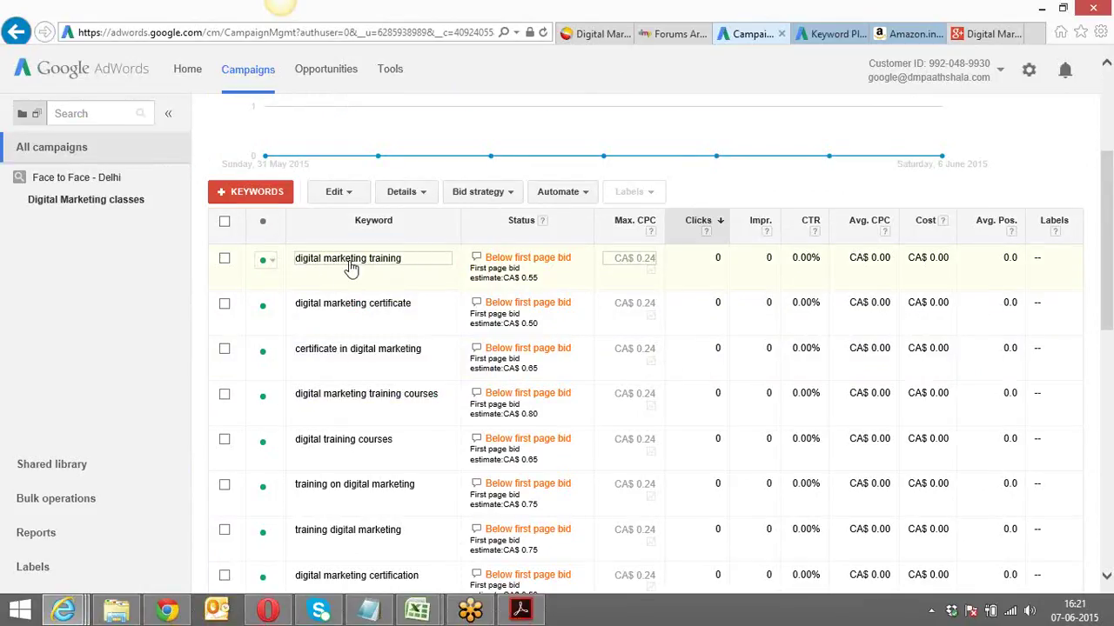
click(437, 268)
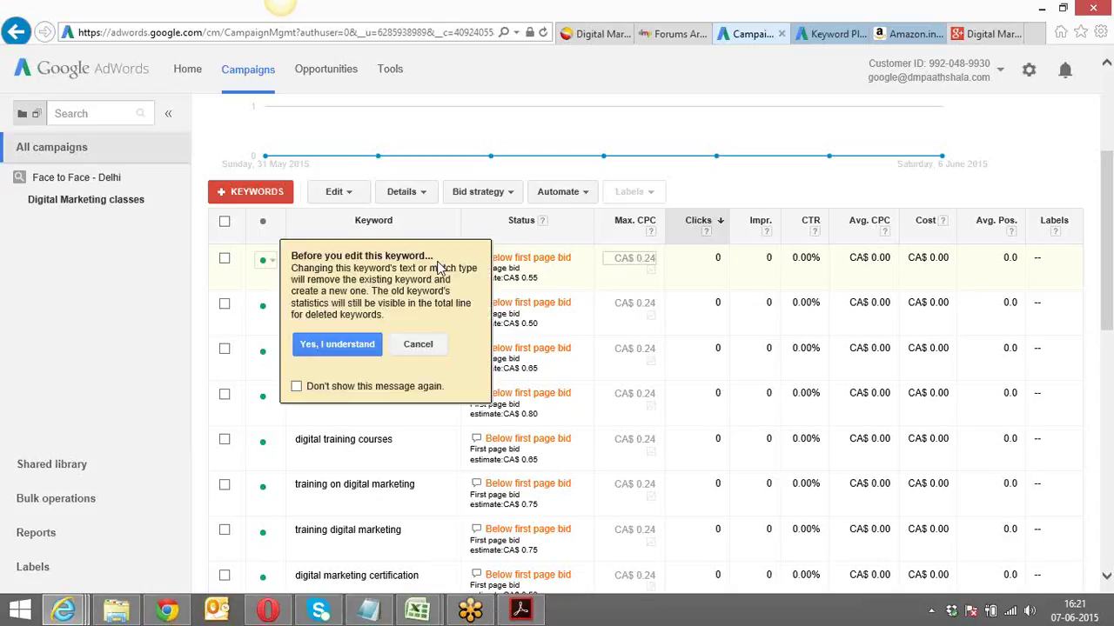
click(297, 386)
click(338, 344)
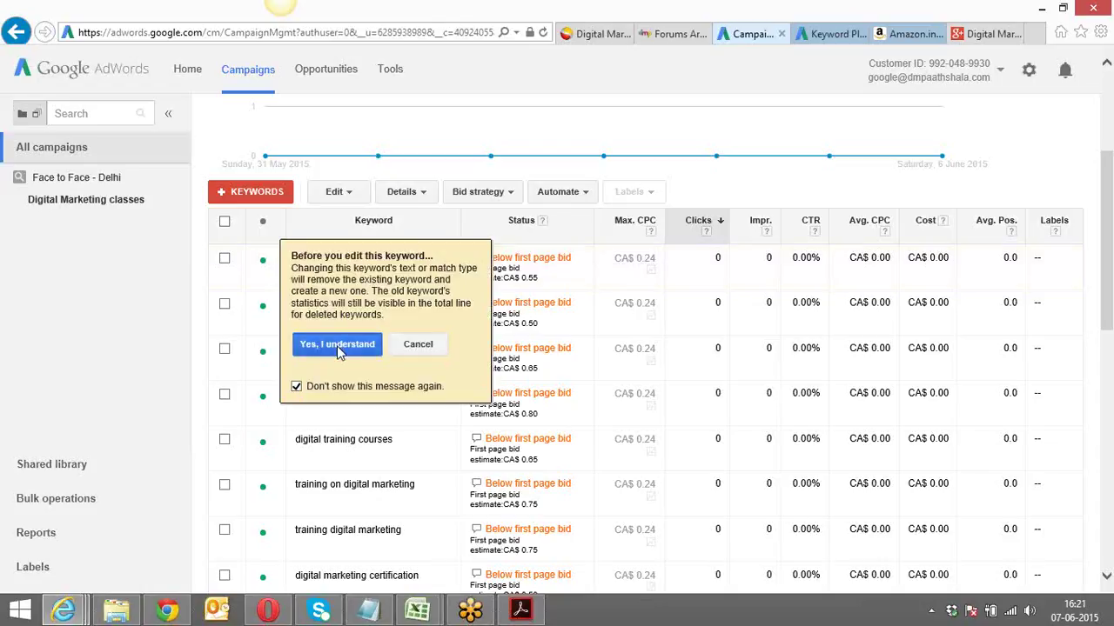
Step: Examine the match type options available for the keyword "digital marketing training"
click(464, 263)
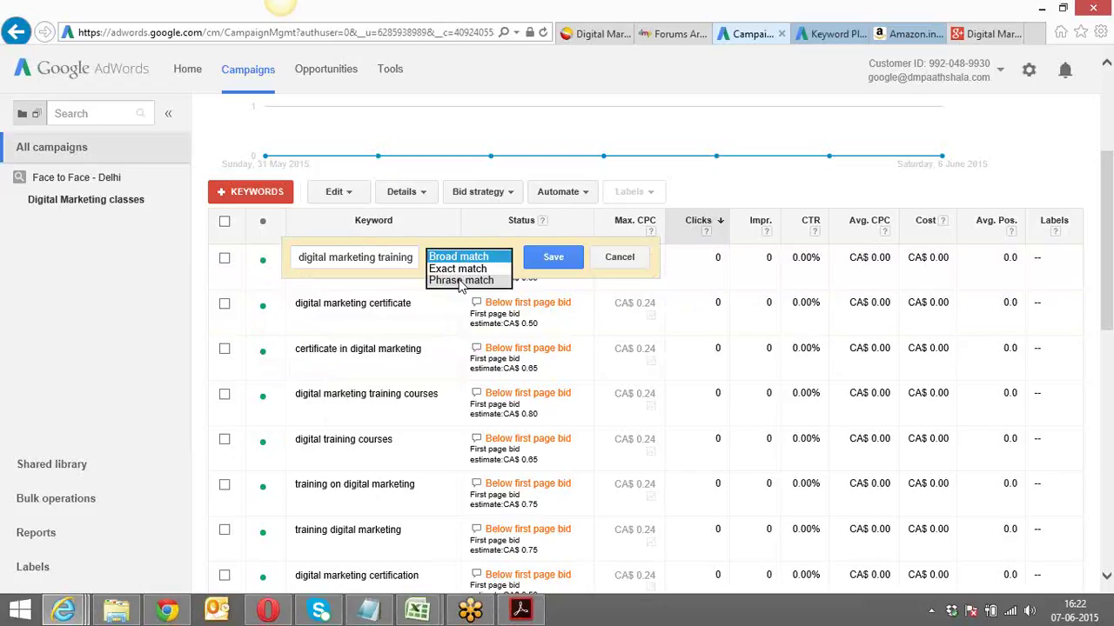
click(460, 282)
click(847, 84)
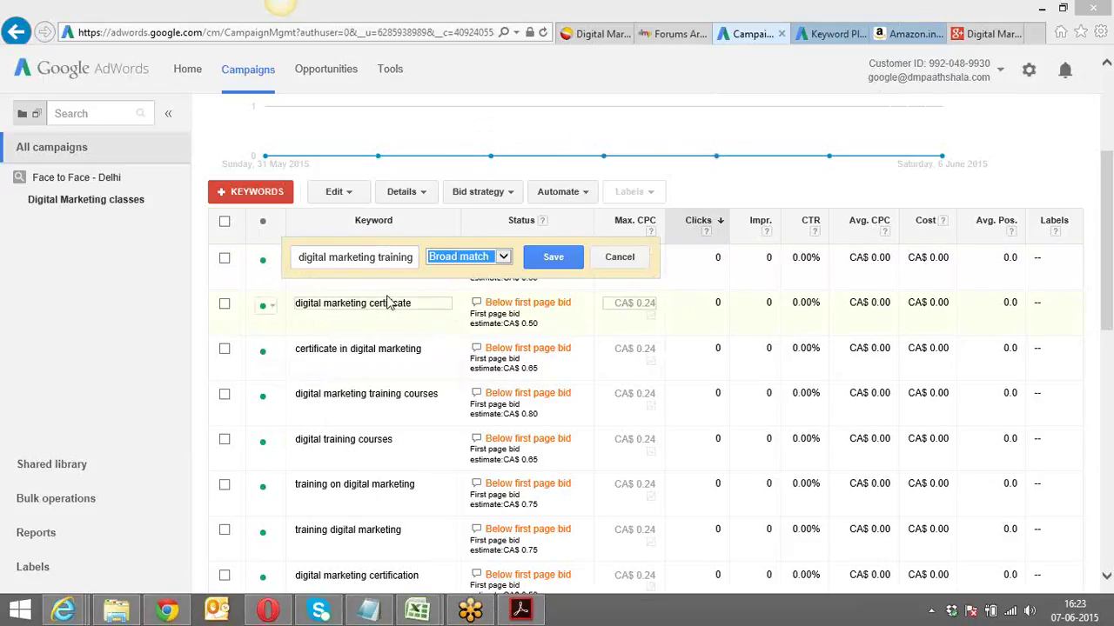
click(465, 263)
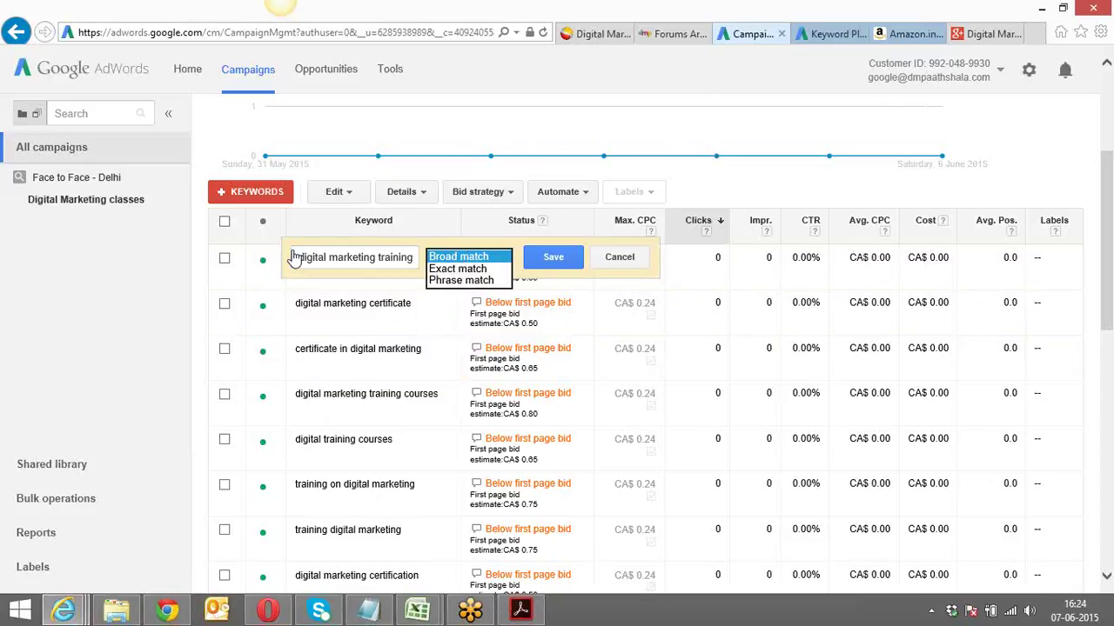
Step: Select all keywords in the ad group and bulk change their match type from Broad match to Phrase match
click(224, 221)
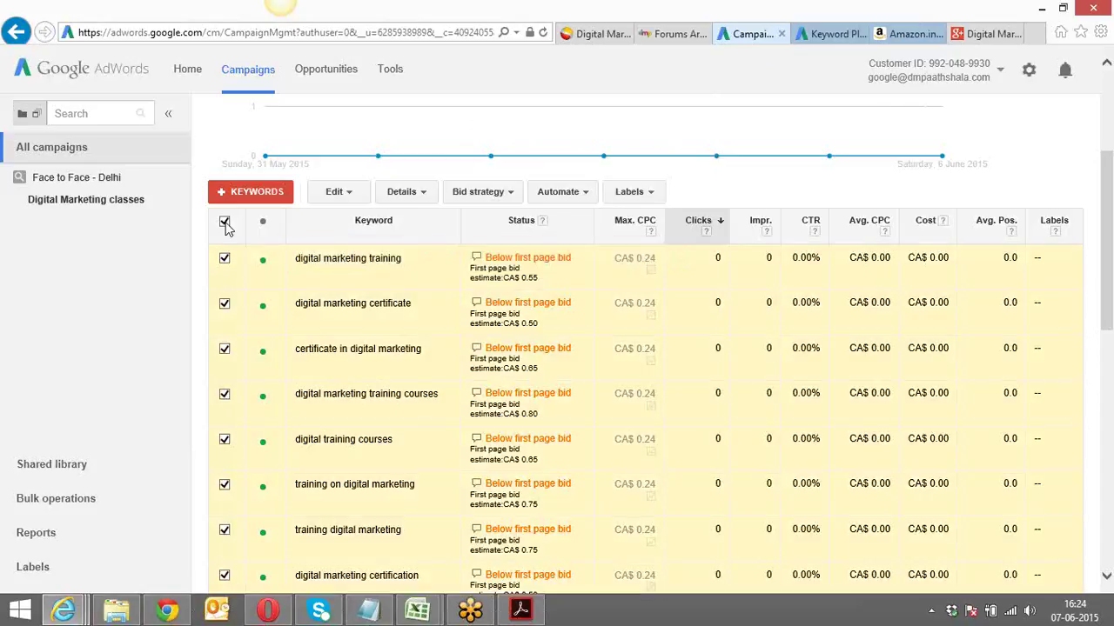
click(339, 192)
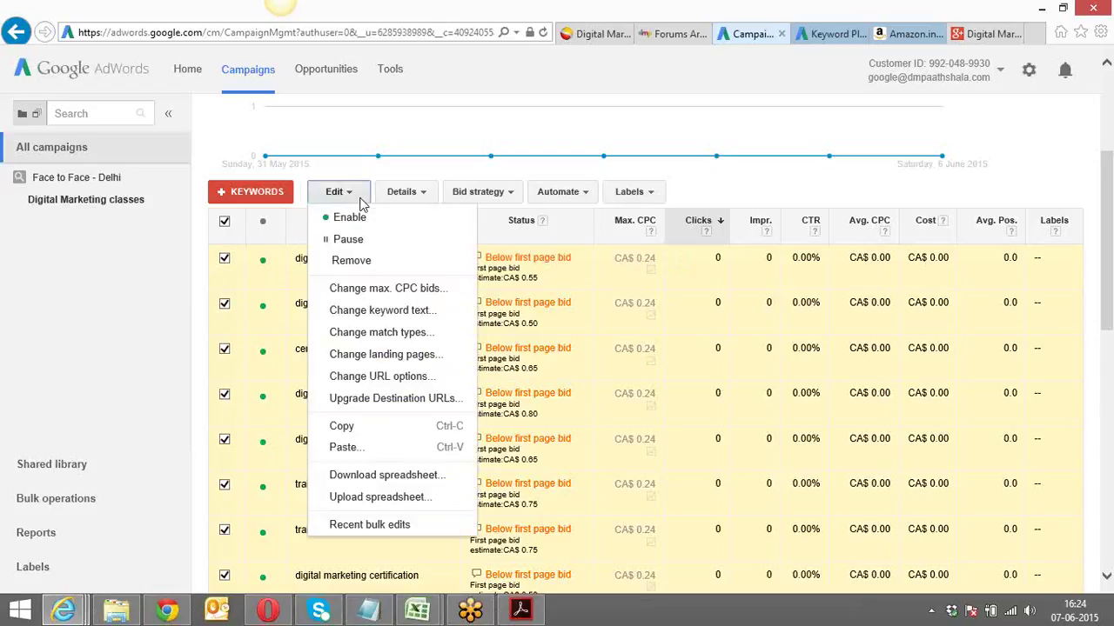
click(389, 335)
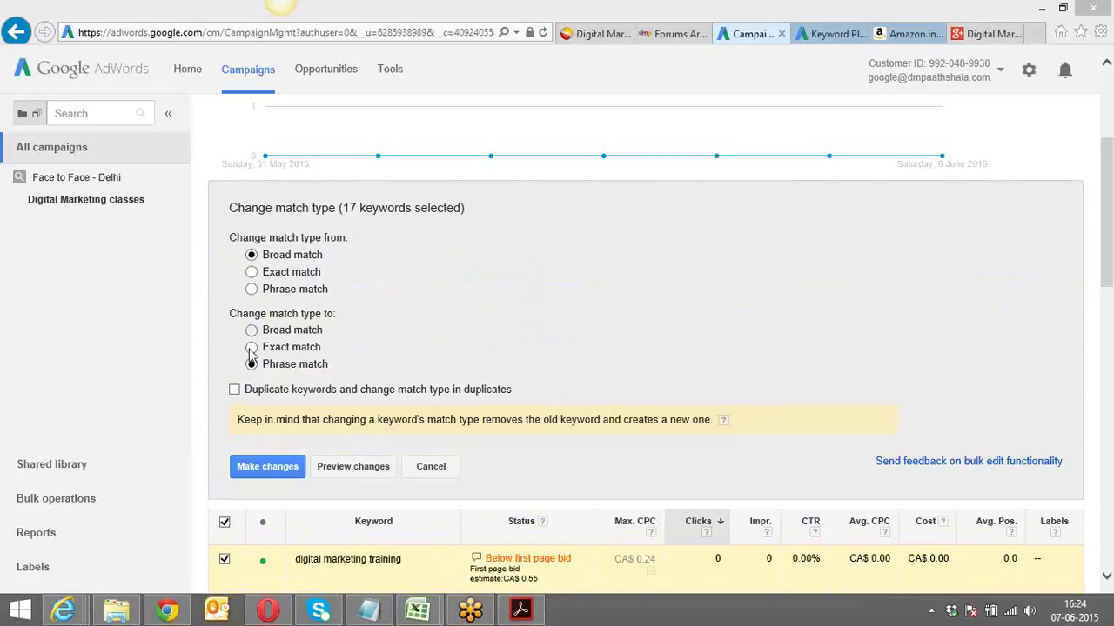
click(264, 468)
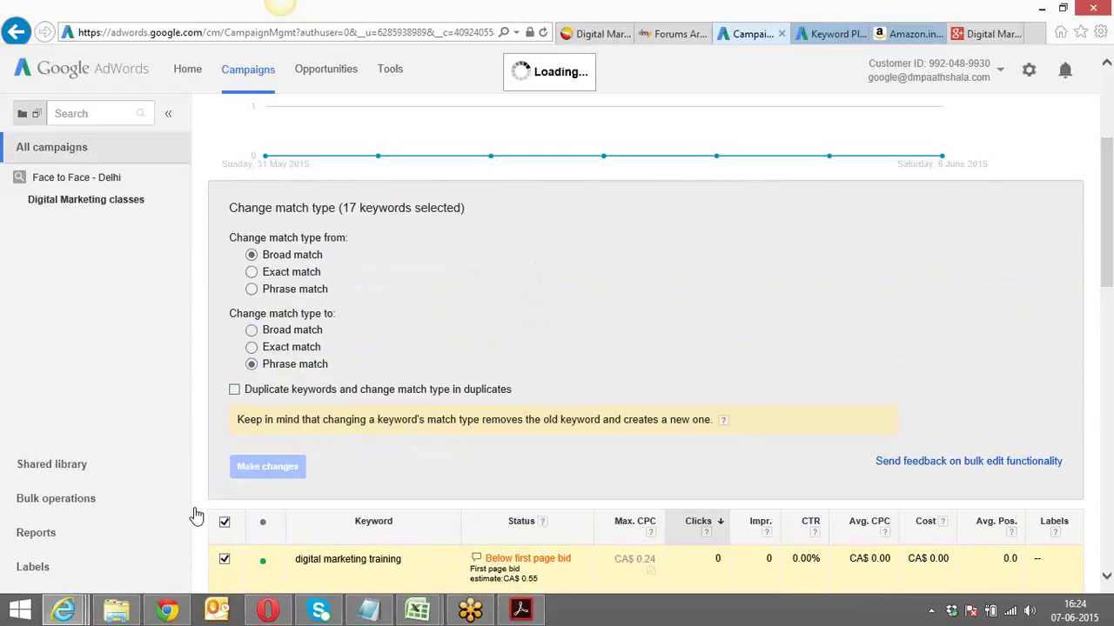
Step: Switch to File Explorer and open the Class_6_Remarketing PDF in the Google Adwords class notes folder
click(116, 609)
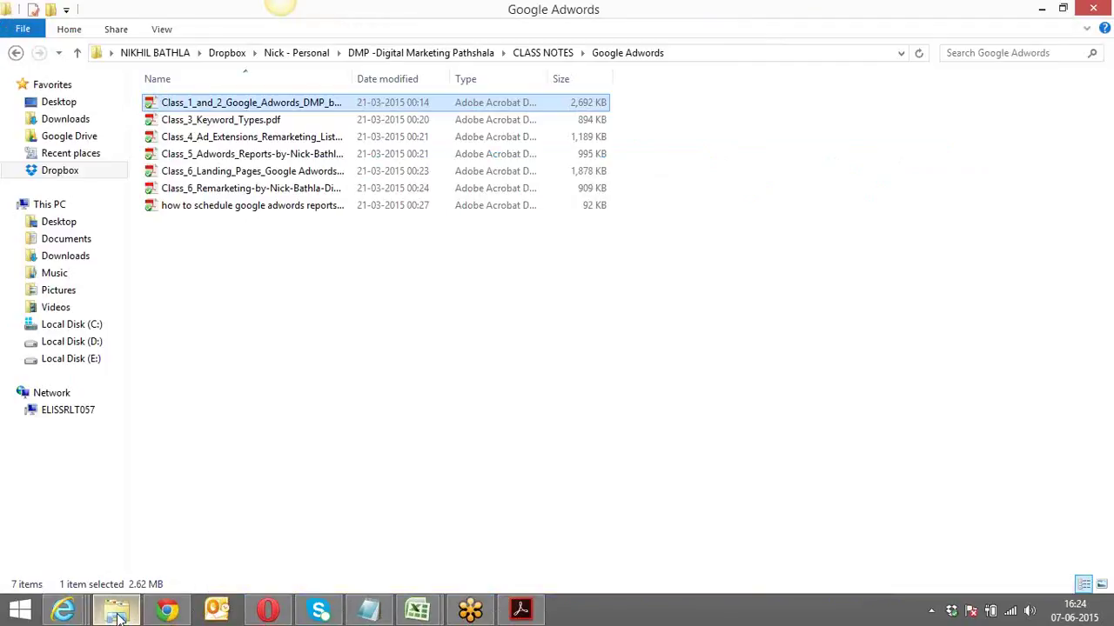
double_click(227, 190)
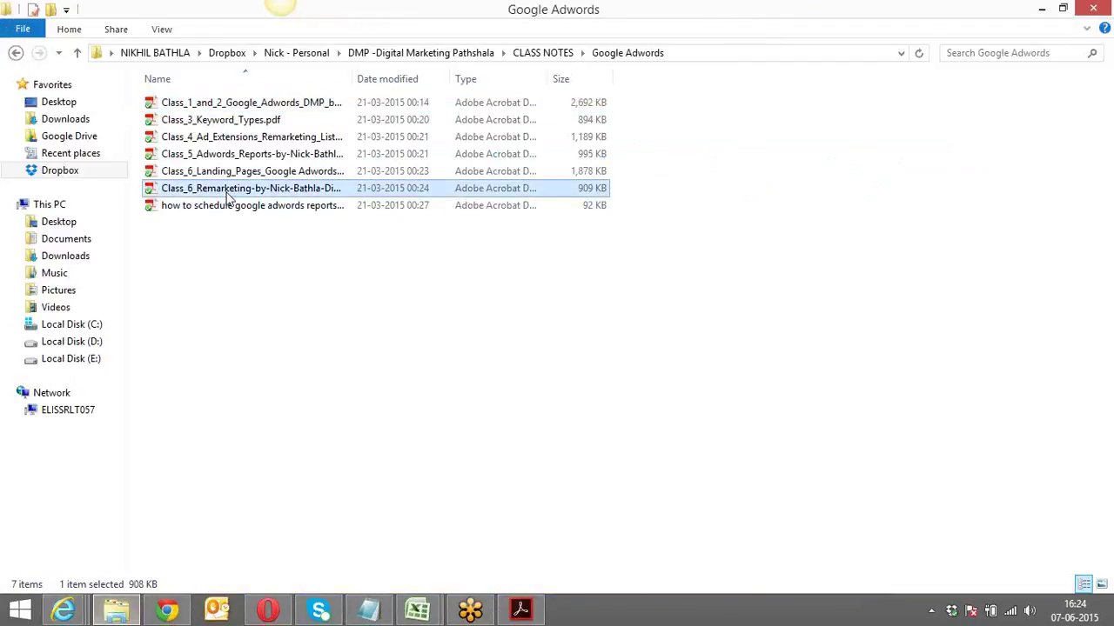